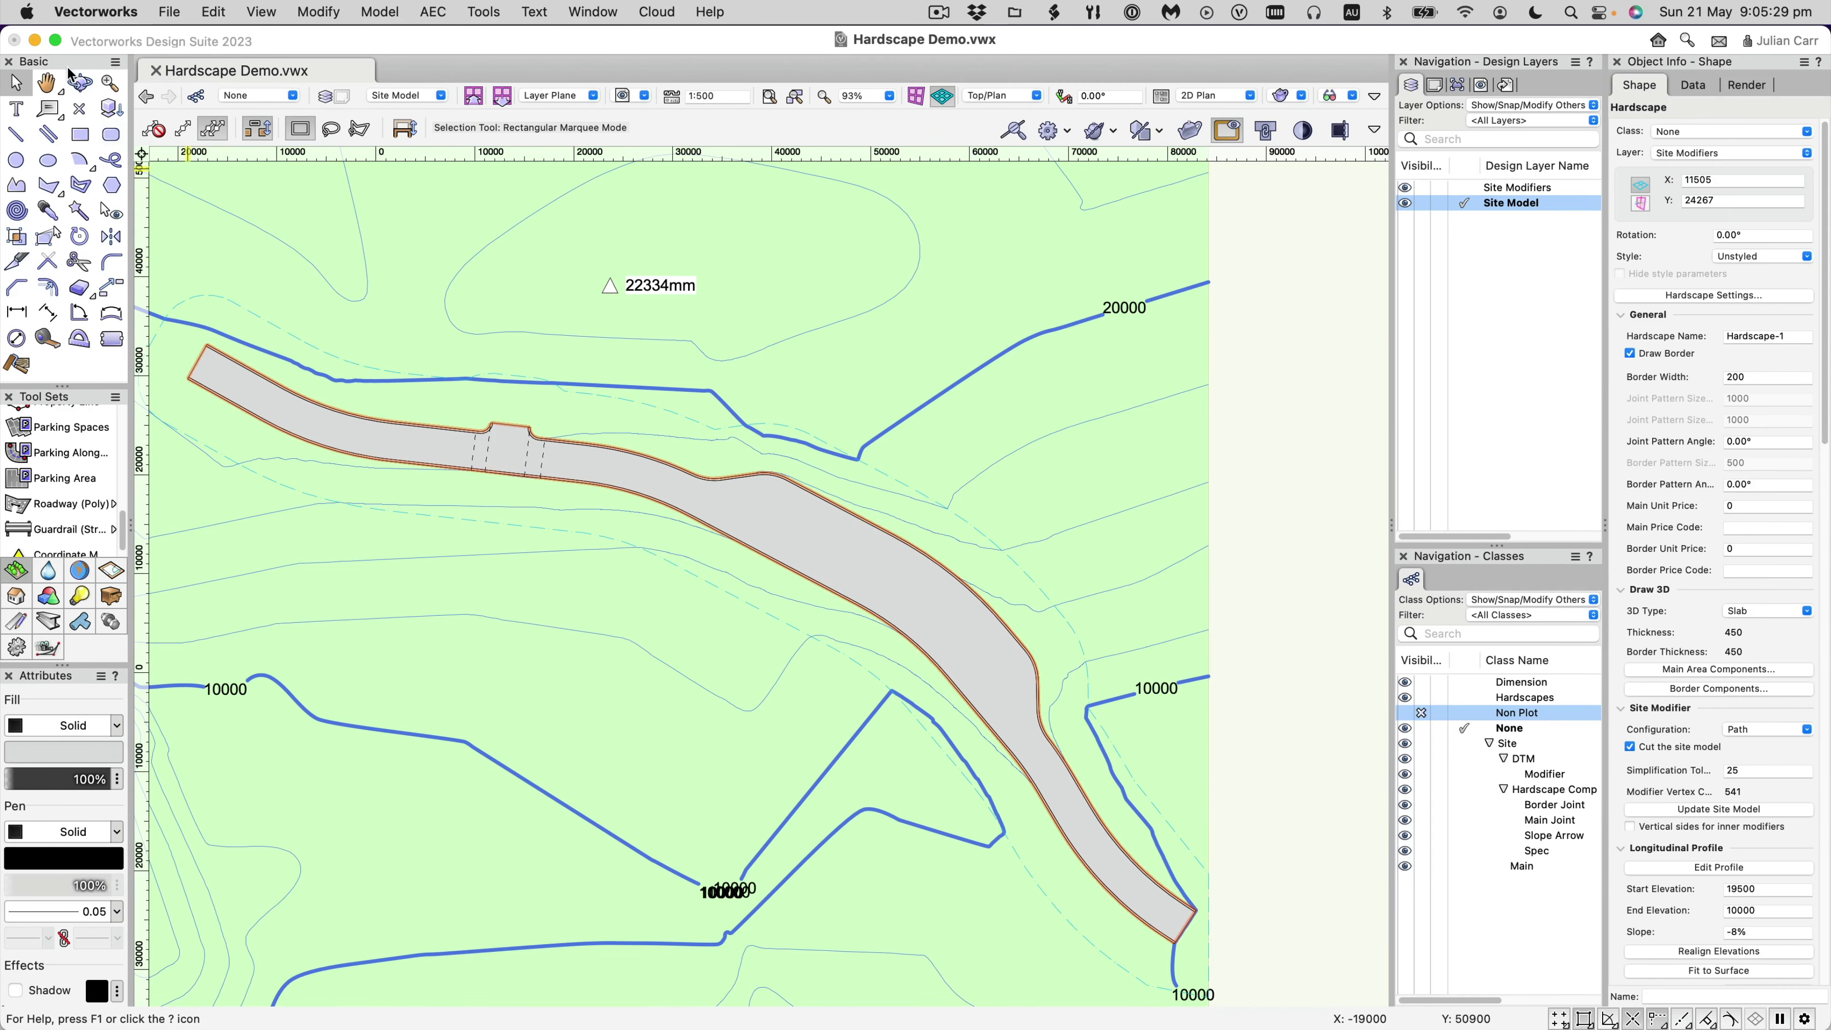
# Inspect the path hardscape and its site model in 3D, including the widened stretch and its borders.
pyautogui.click(79, 82)
pyautogui.moveTo(634, 605)
pyautogui.mouseDown()
pyautogui.moveTo(642, 537)
pyautogui.moveTo(612, 458)
pyautogui.moveTo(564, 438)
pyautogui.moveTo(523, 460)
pyautogui.mouseUp()
pyautogui.scroll(5, 756, 498)
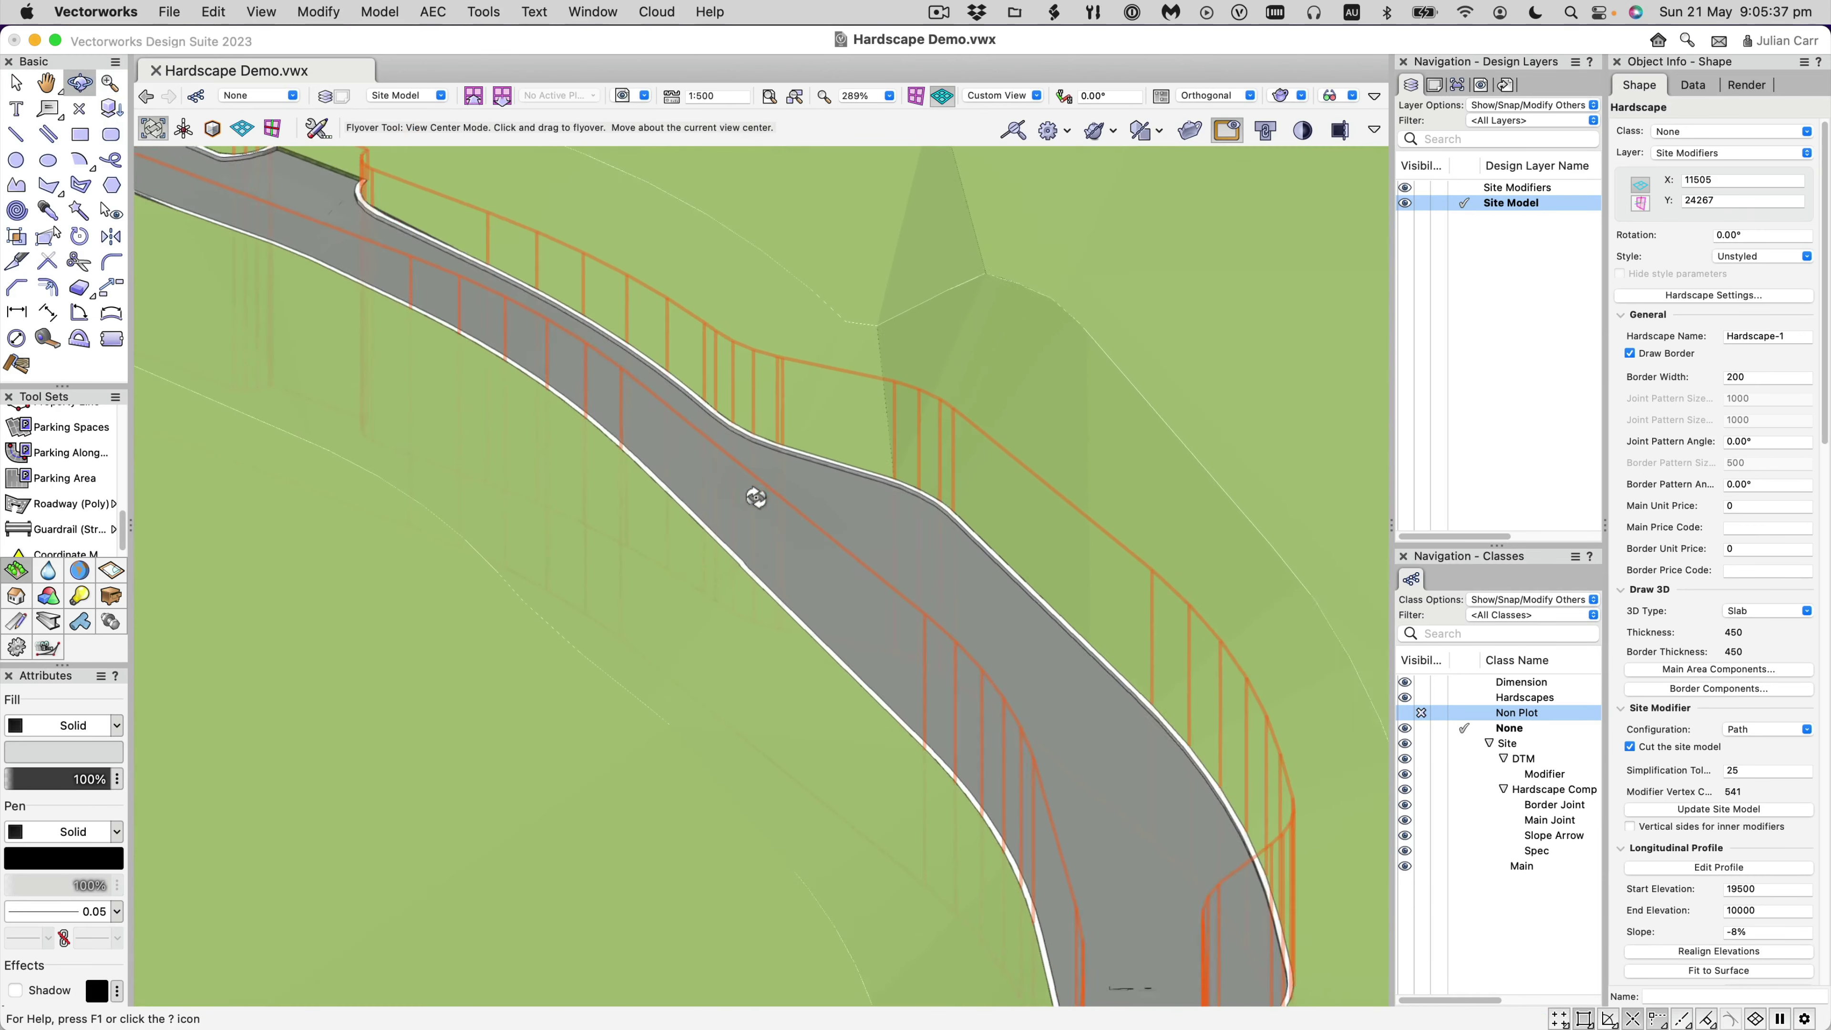
pyautogui.scroll(3, 756, 498)
pyautogui.scroll(3, 756, 498)
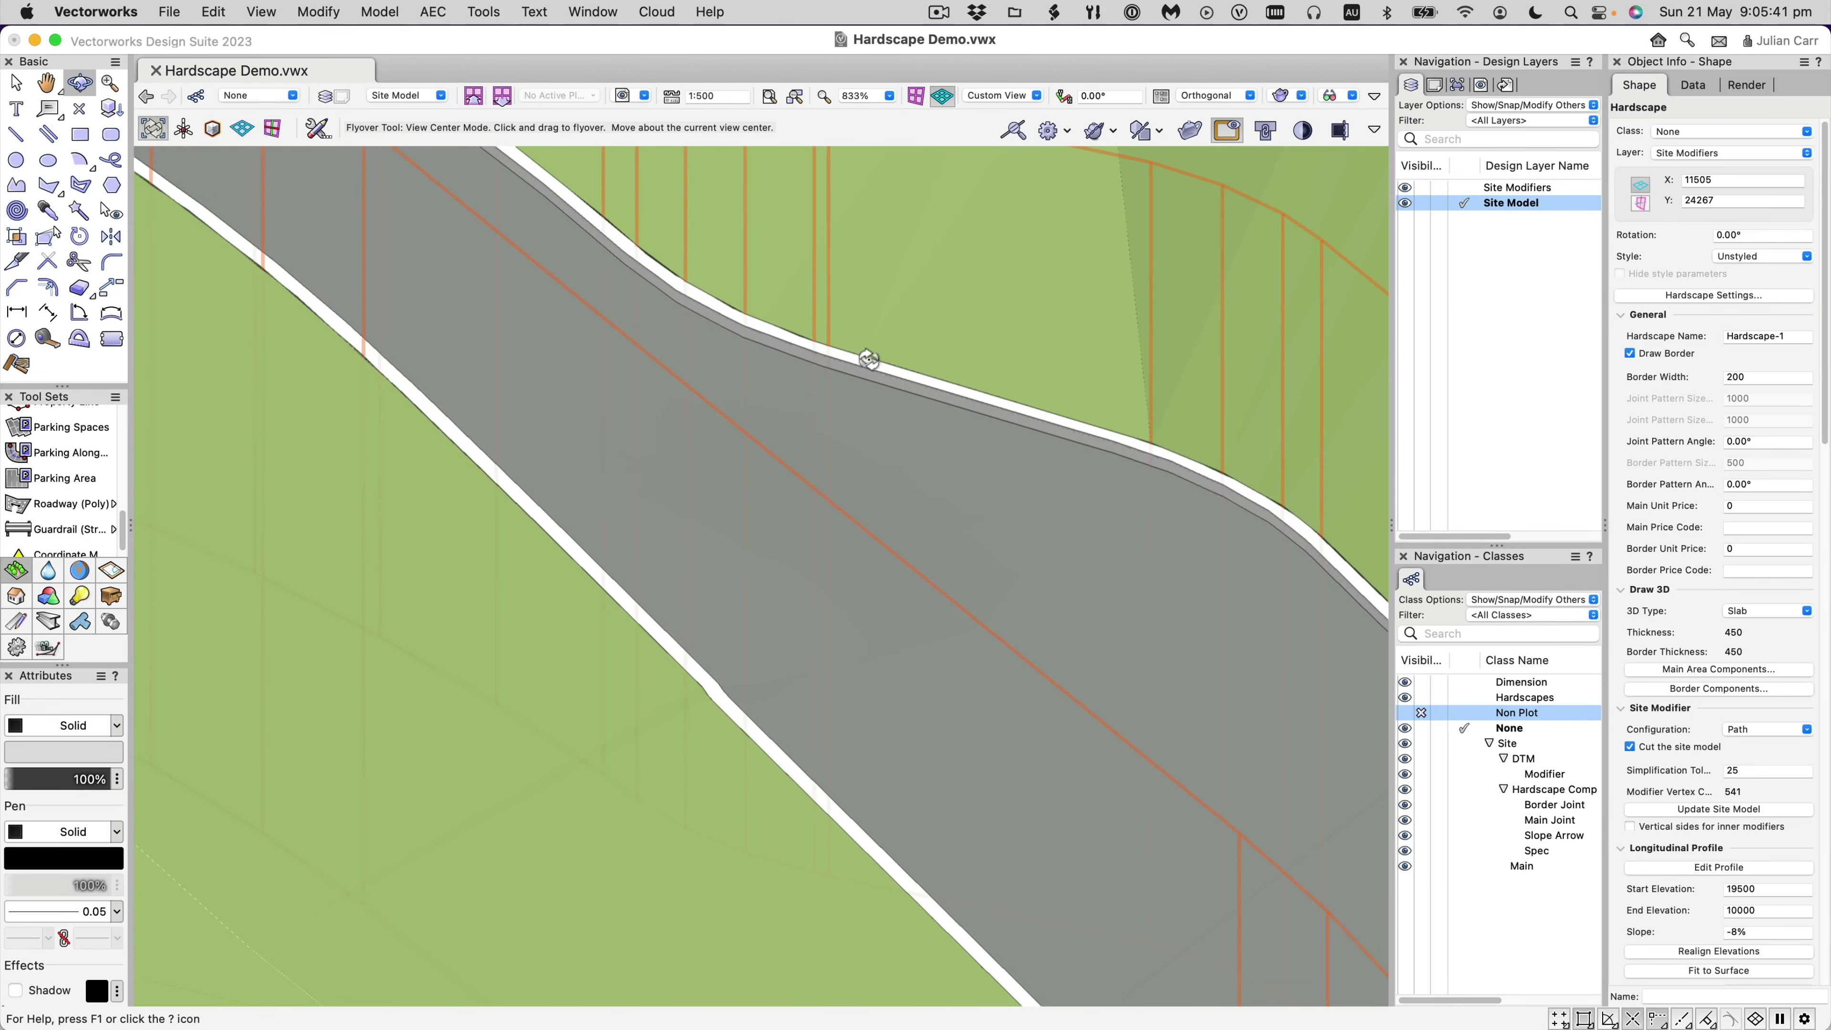
pyautogui.scroll(-6, 845, 446)
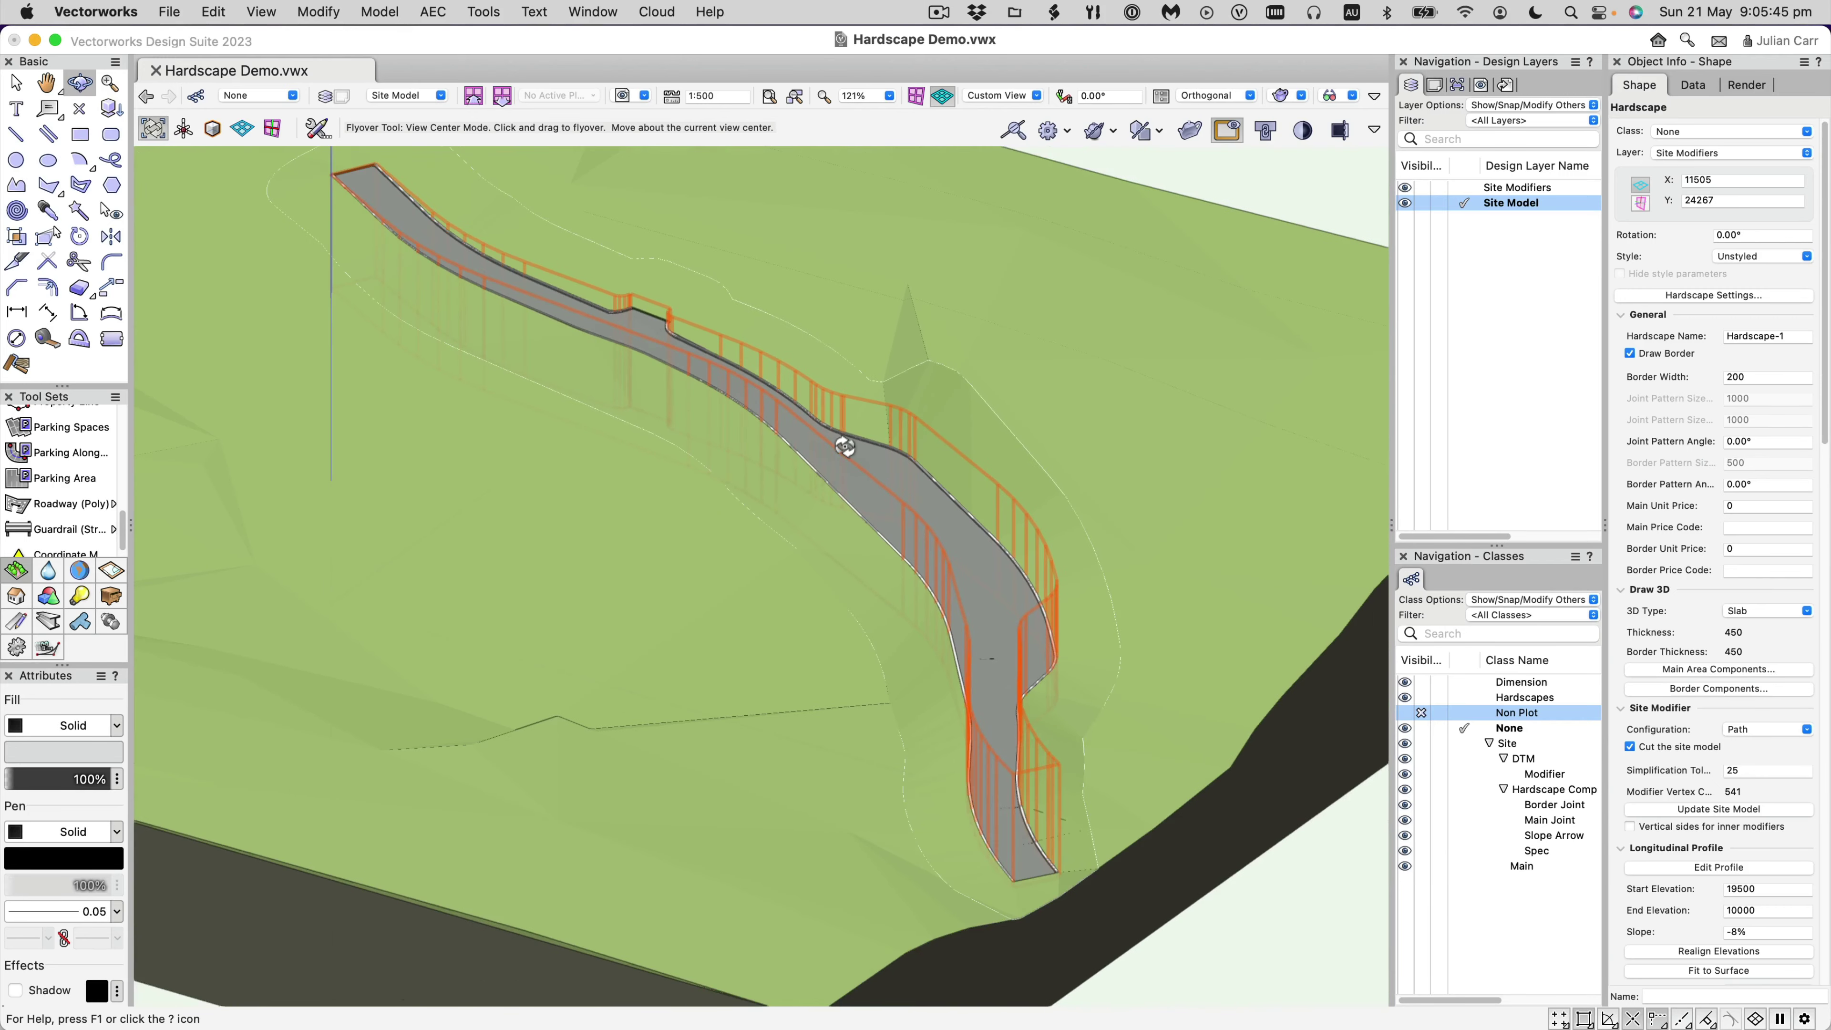
pyautogui.moveTo(874, 441); pyautogui.dragTo(899, 478)
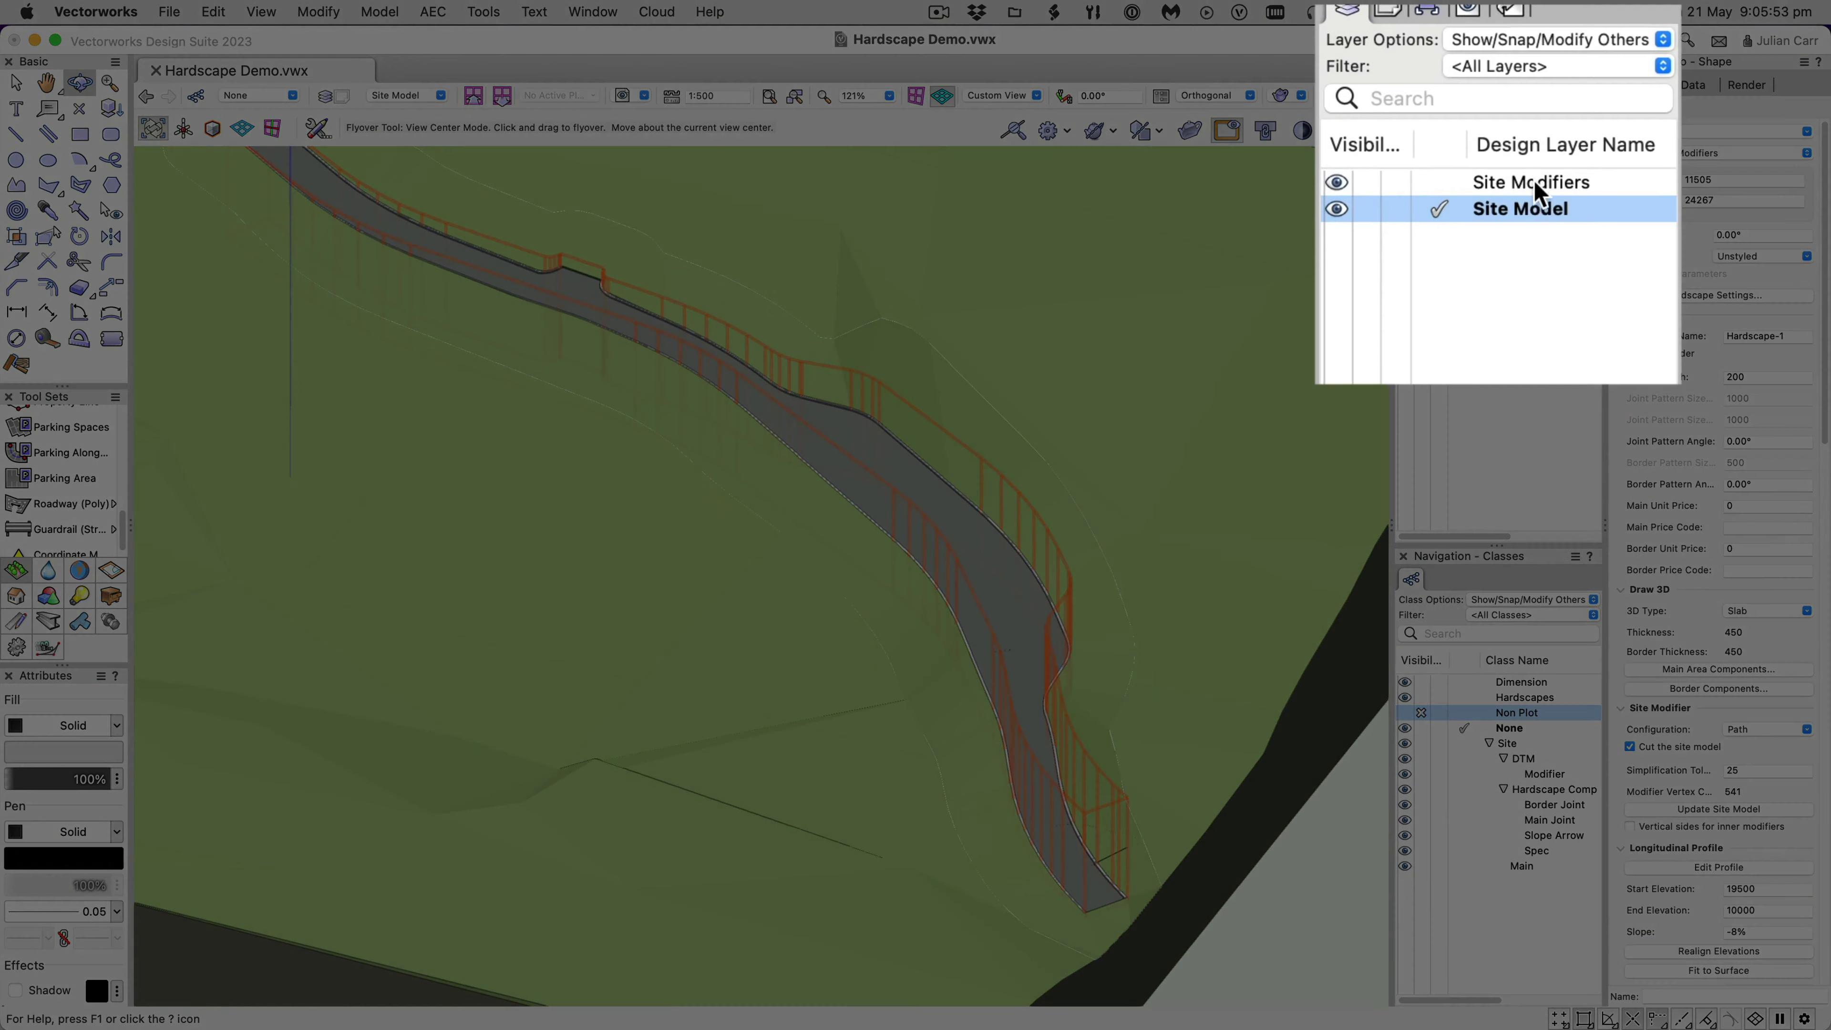
# Configure the site model to use site modifiers on a custom set of layers containing only the Site Modifiers layer.
pyautogui.click(1439, 181)
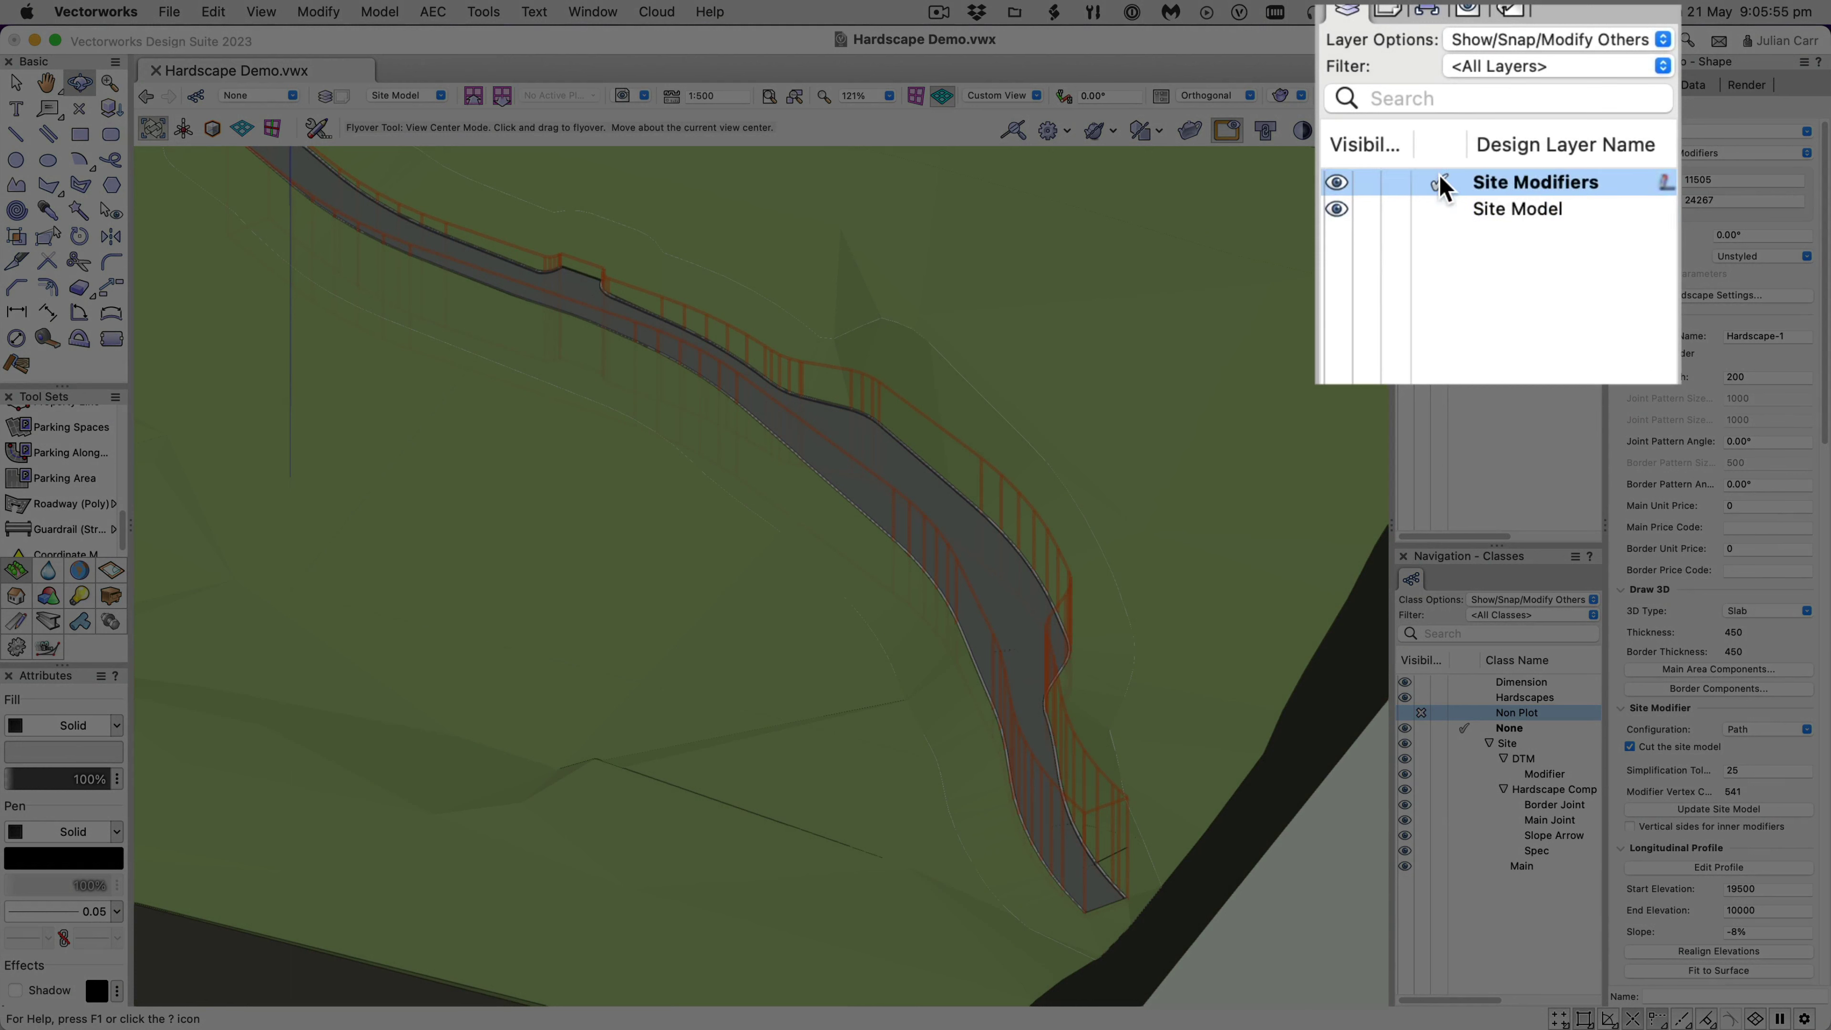
pyautogui.click(1438, 210)
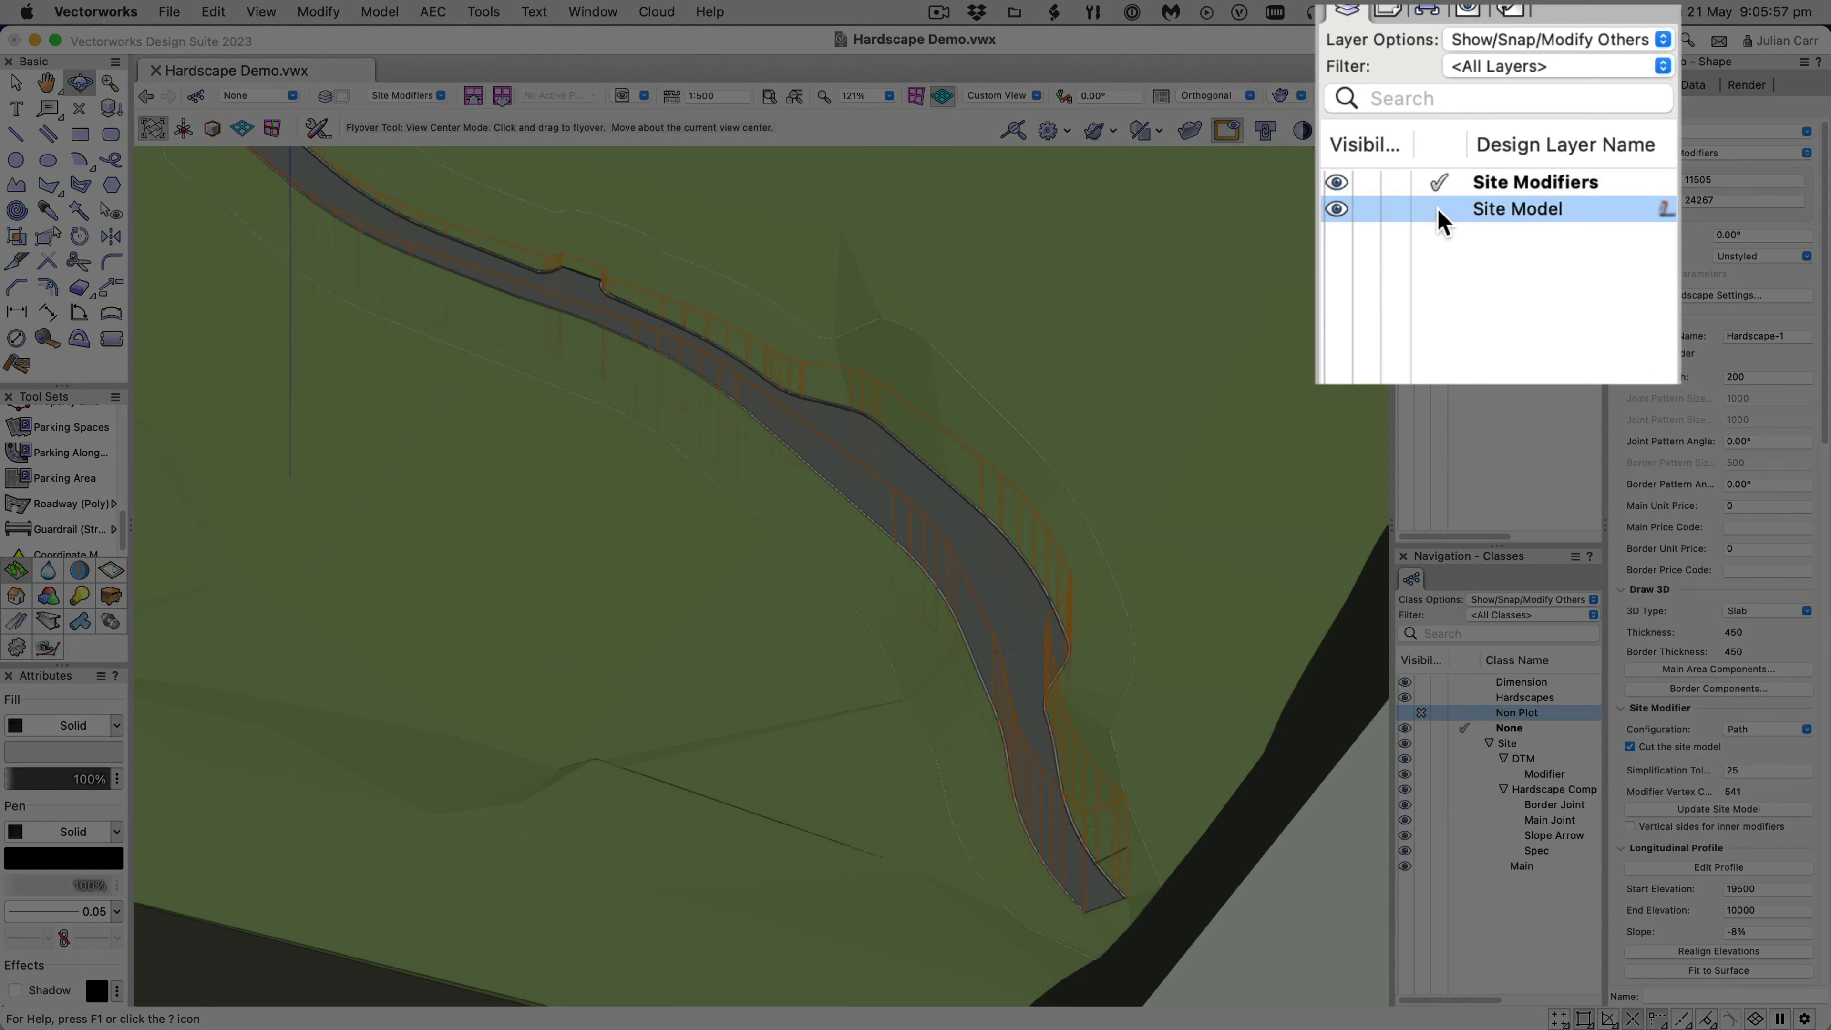
pyautogui.press('x')
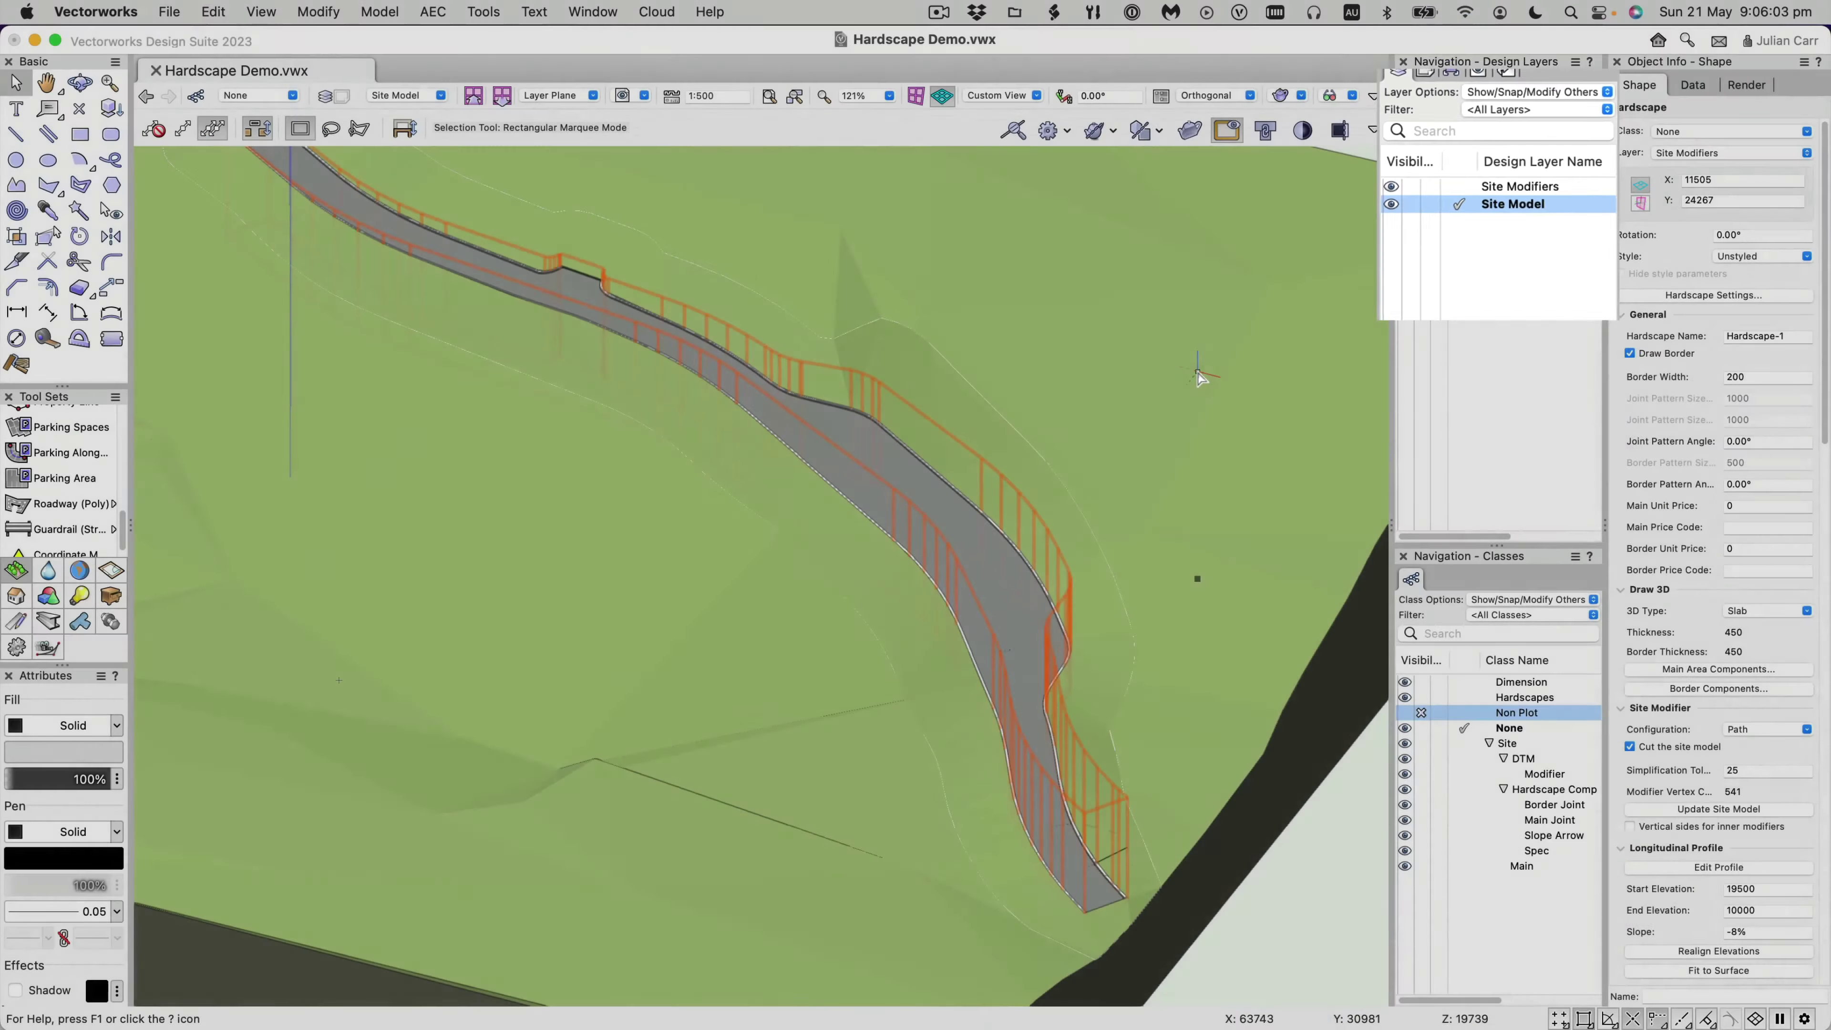
pyautogui.click(1199, 374)
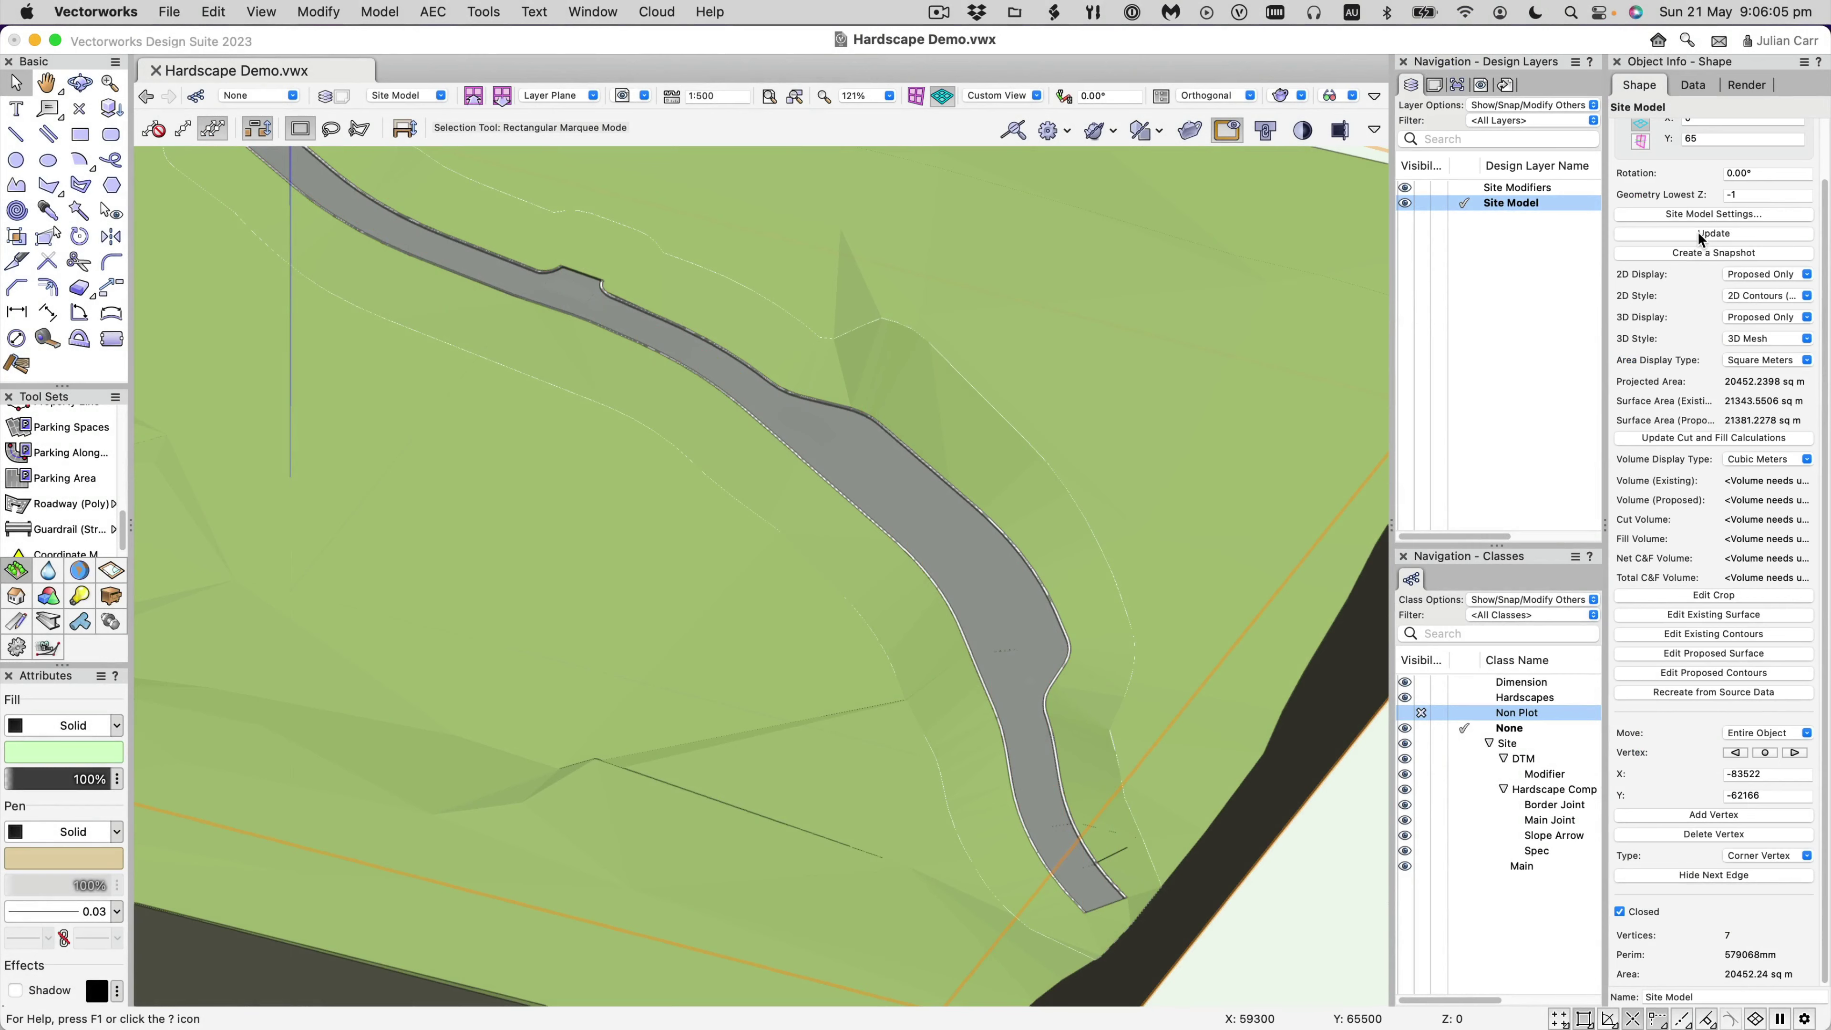
pyautogui.click(1696, 214)
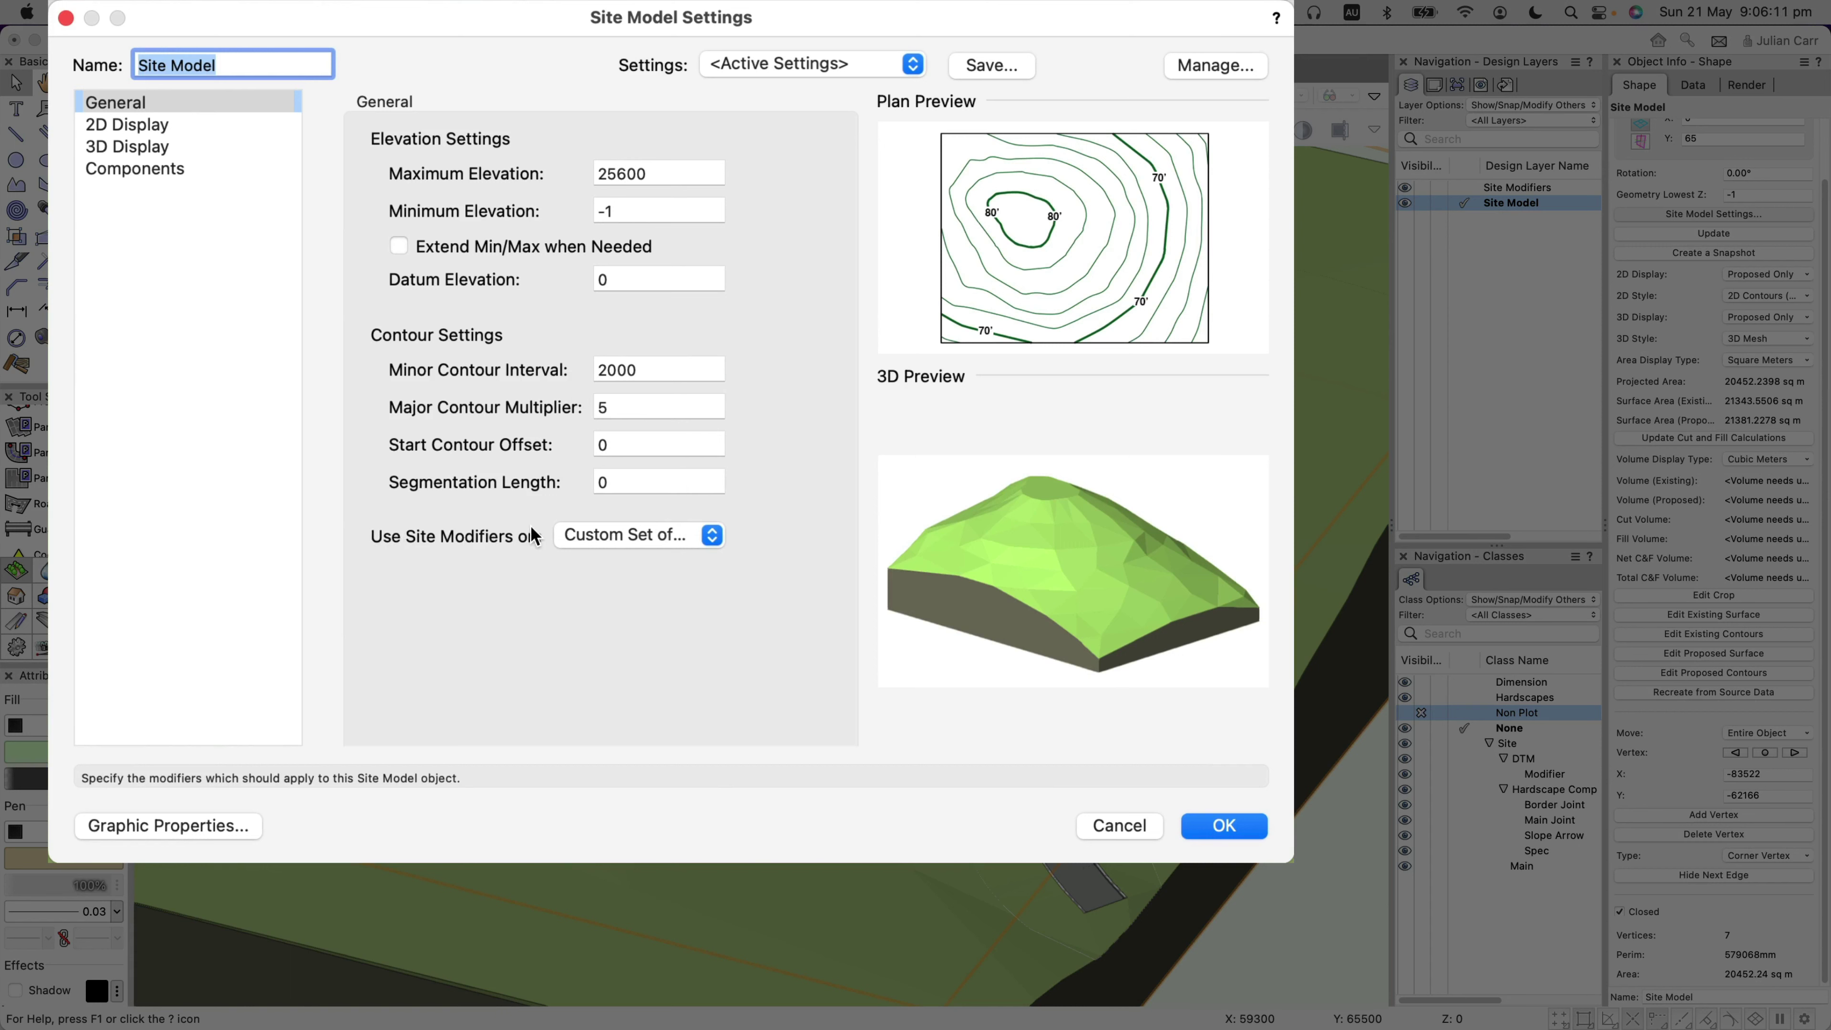
pyautogui.click(672, 539)
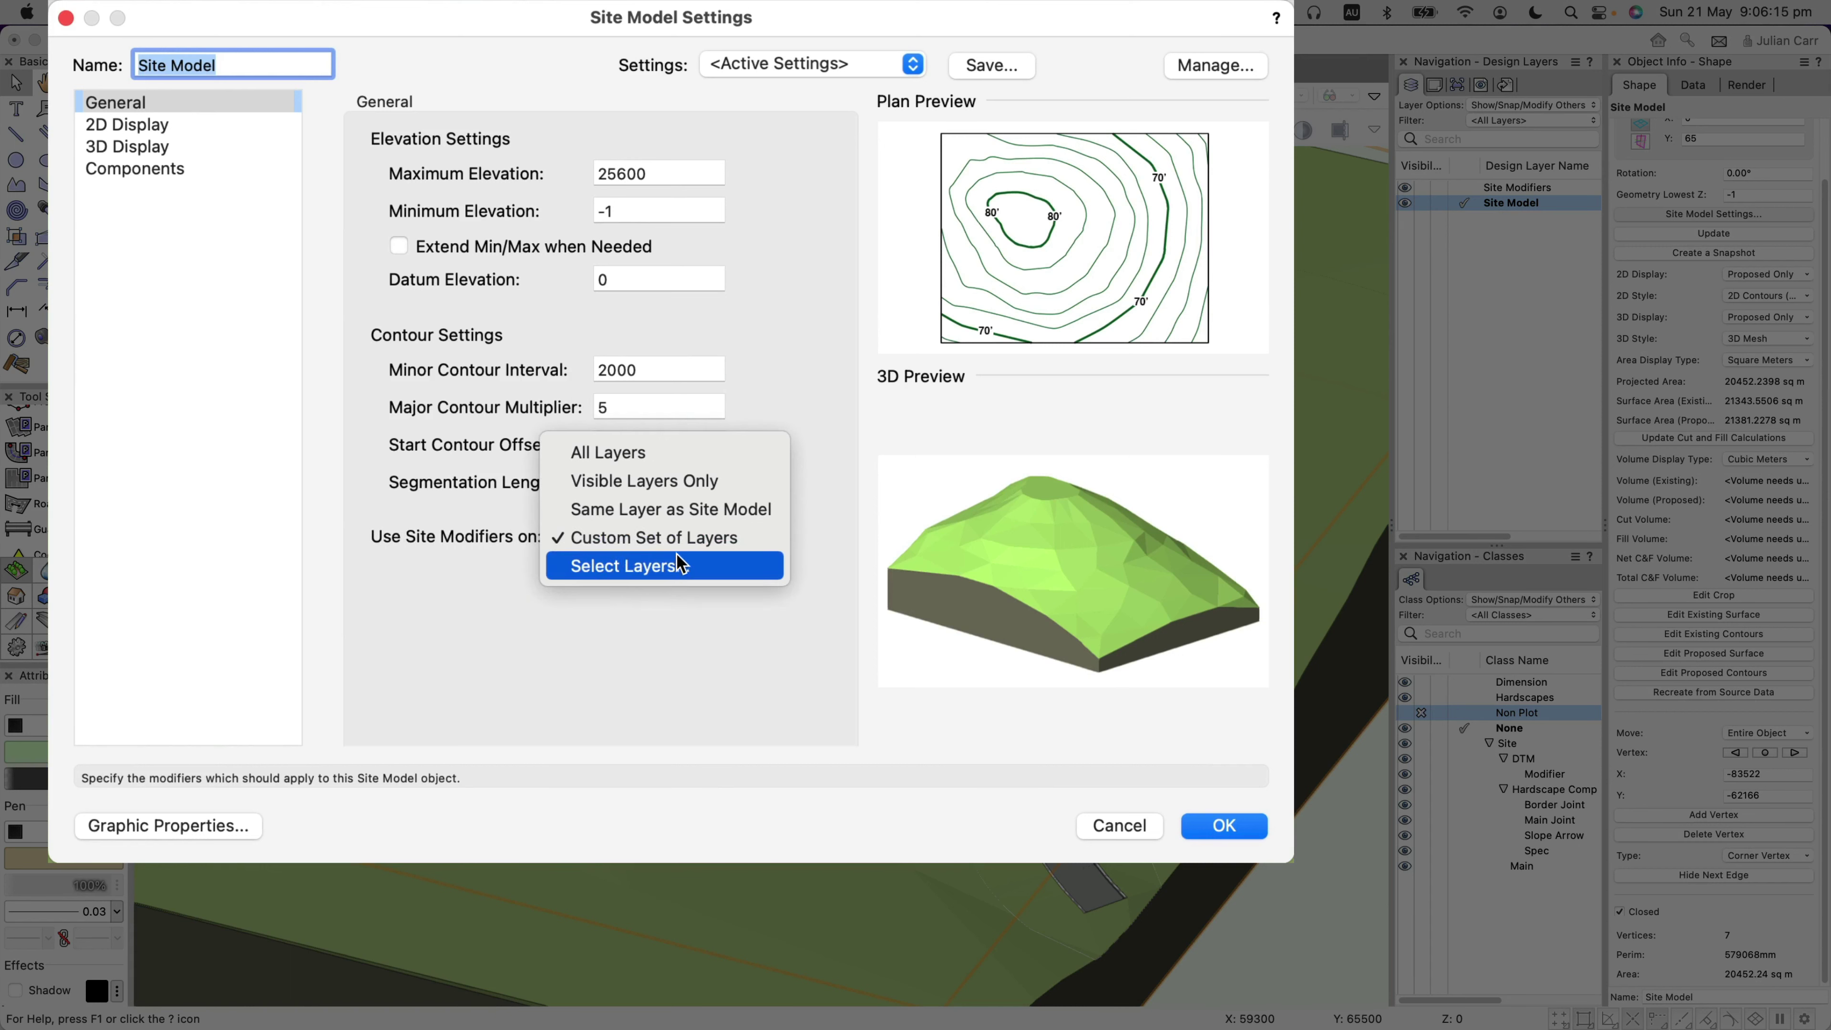
pyautogui.click(677, 567)
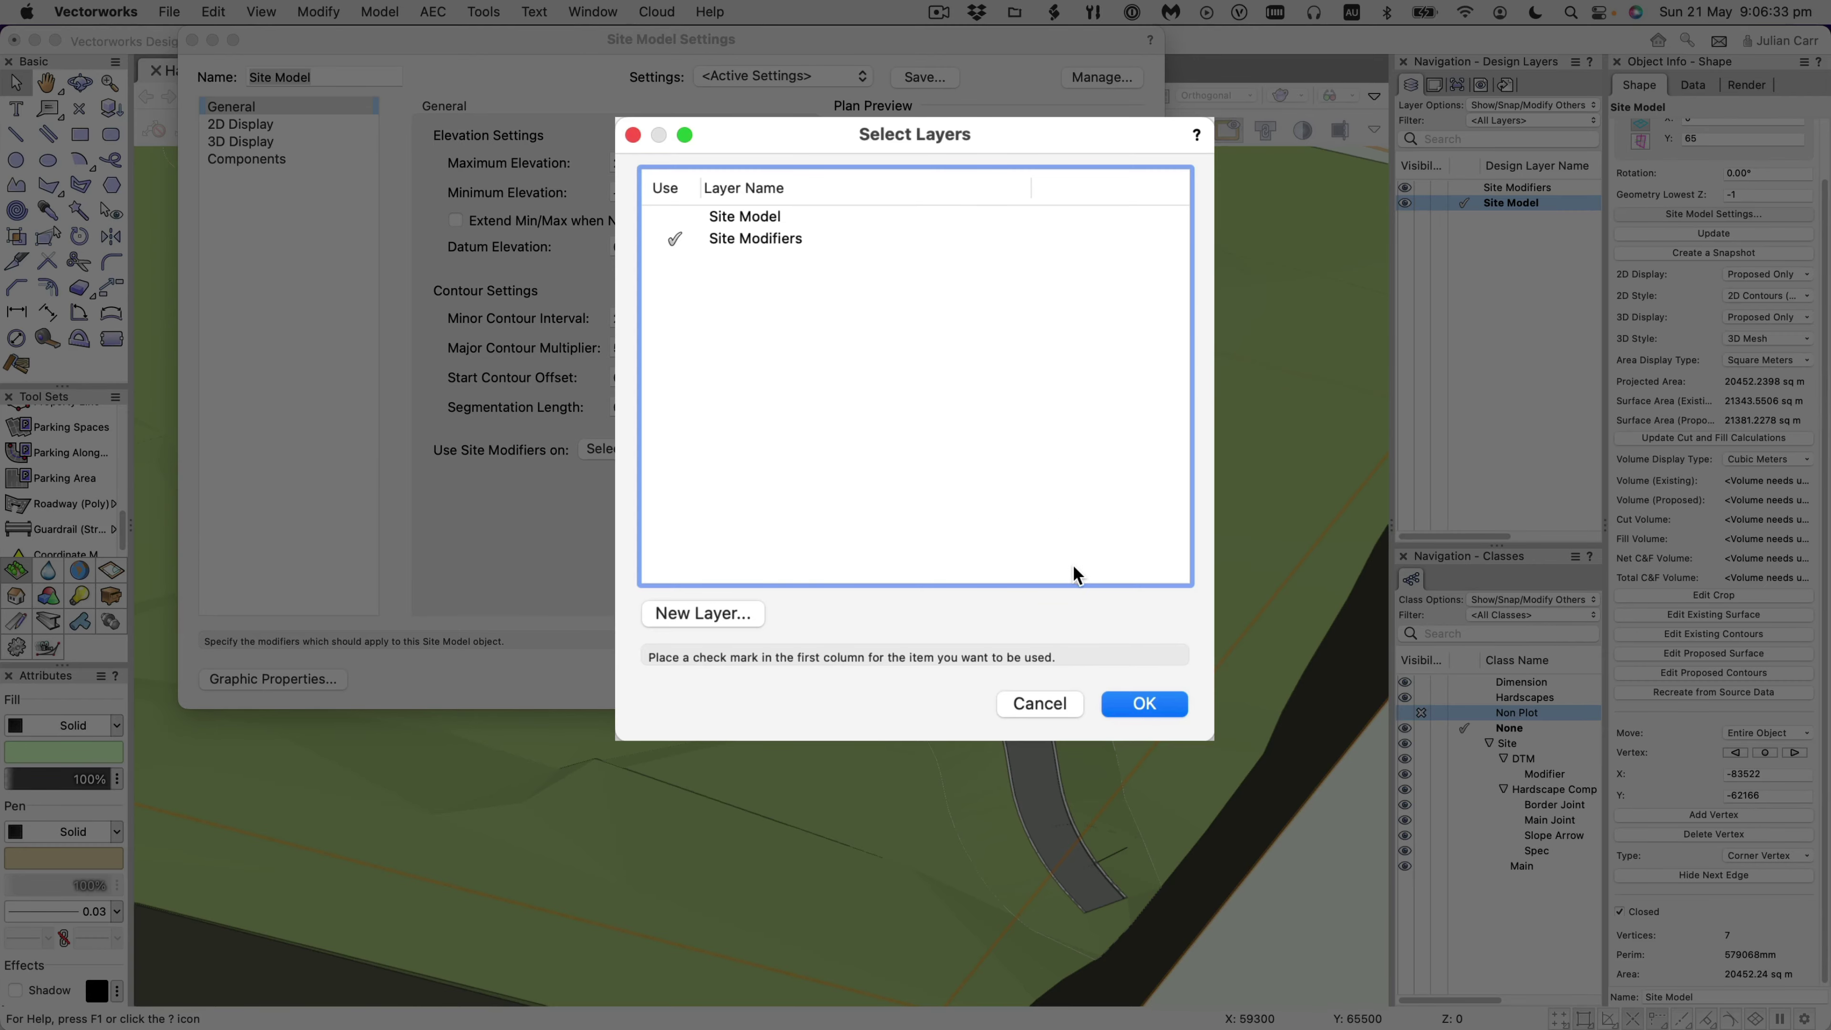
pyautogui.click(1137, 683)
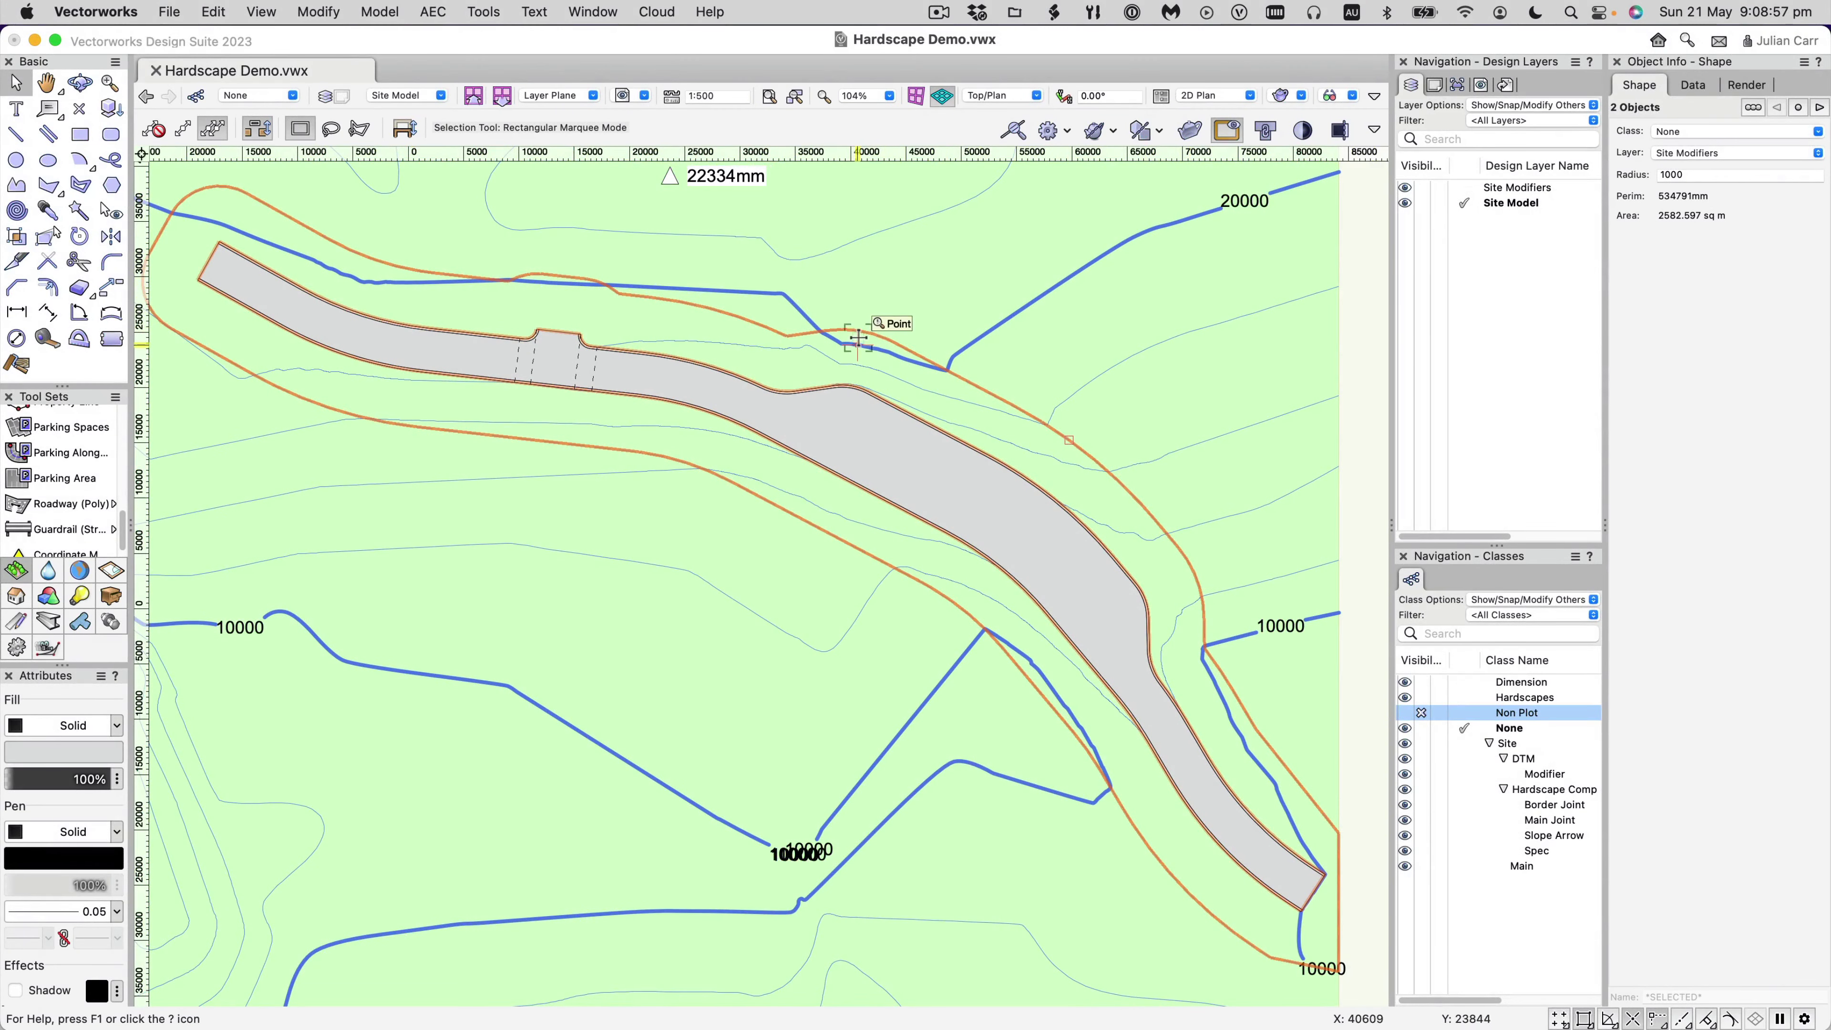
# Make the Site Modifiers layer active and update the site model.
pyautogui.click(846, 440)
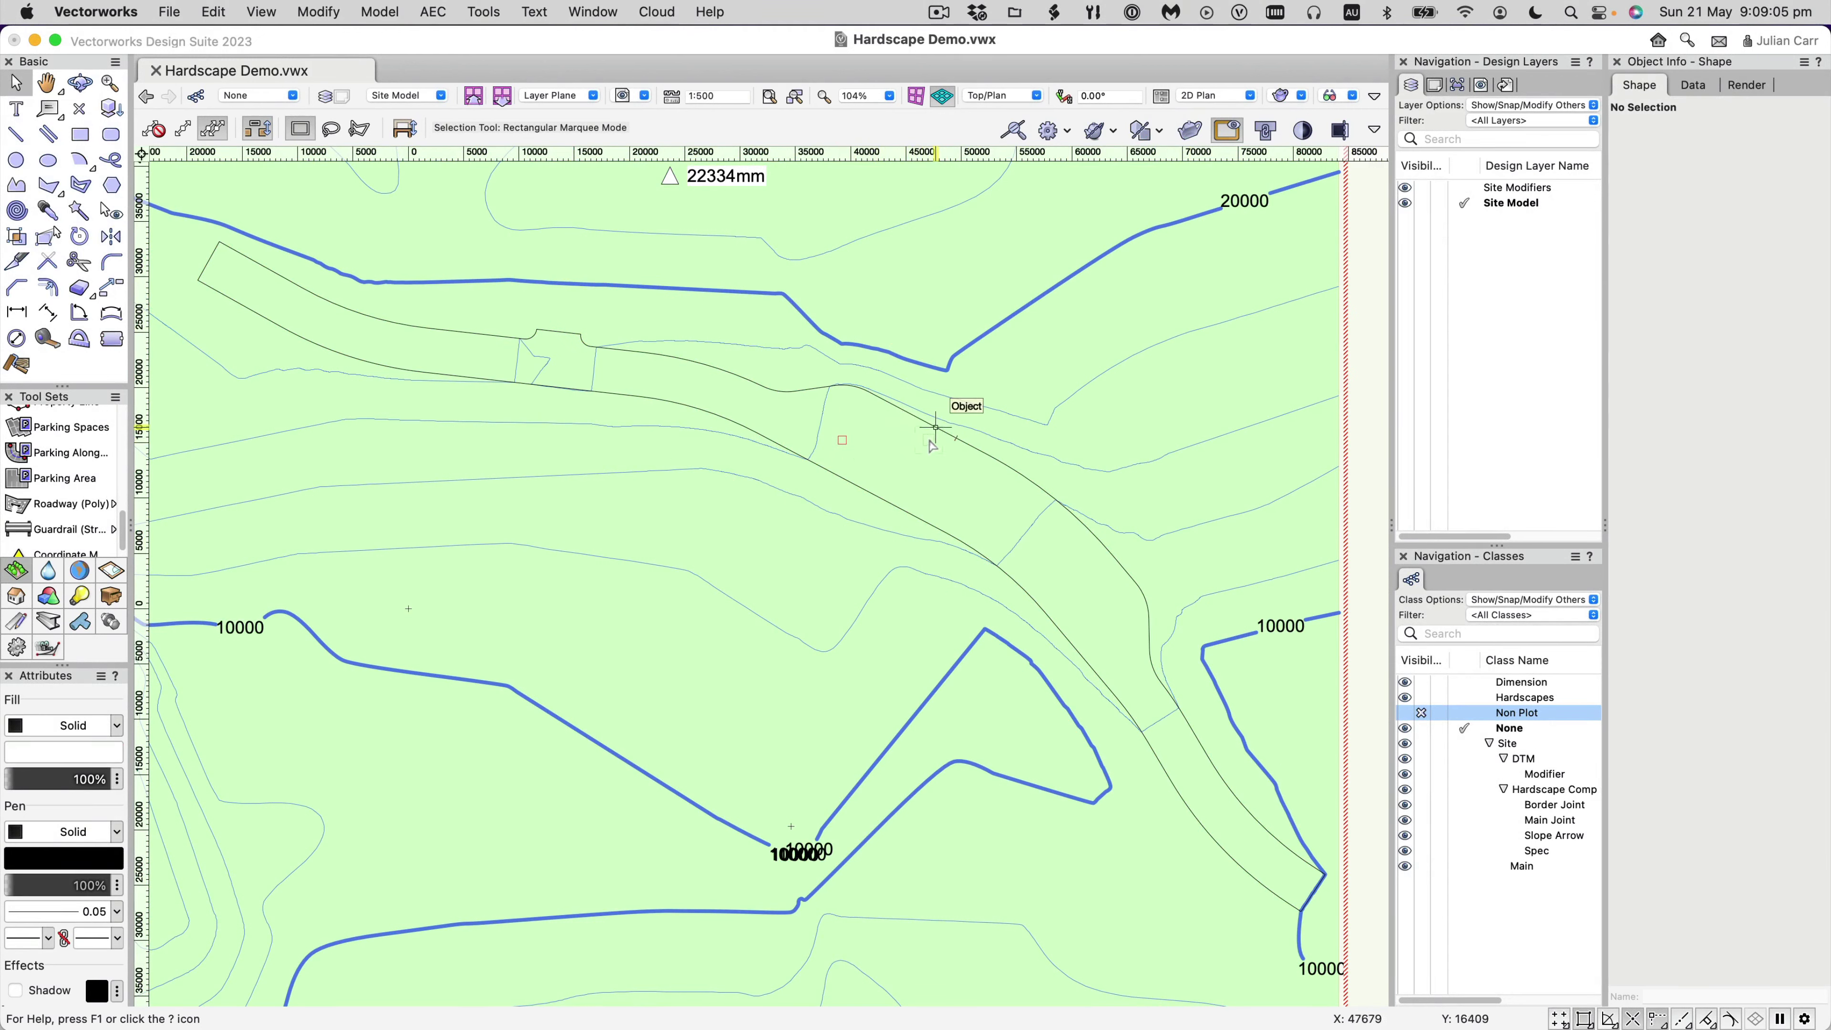
pyautogui.click(935, 427)
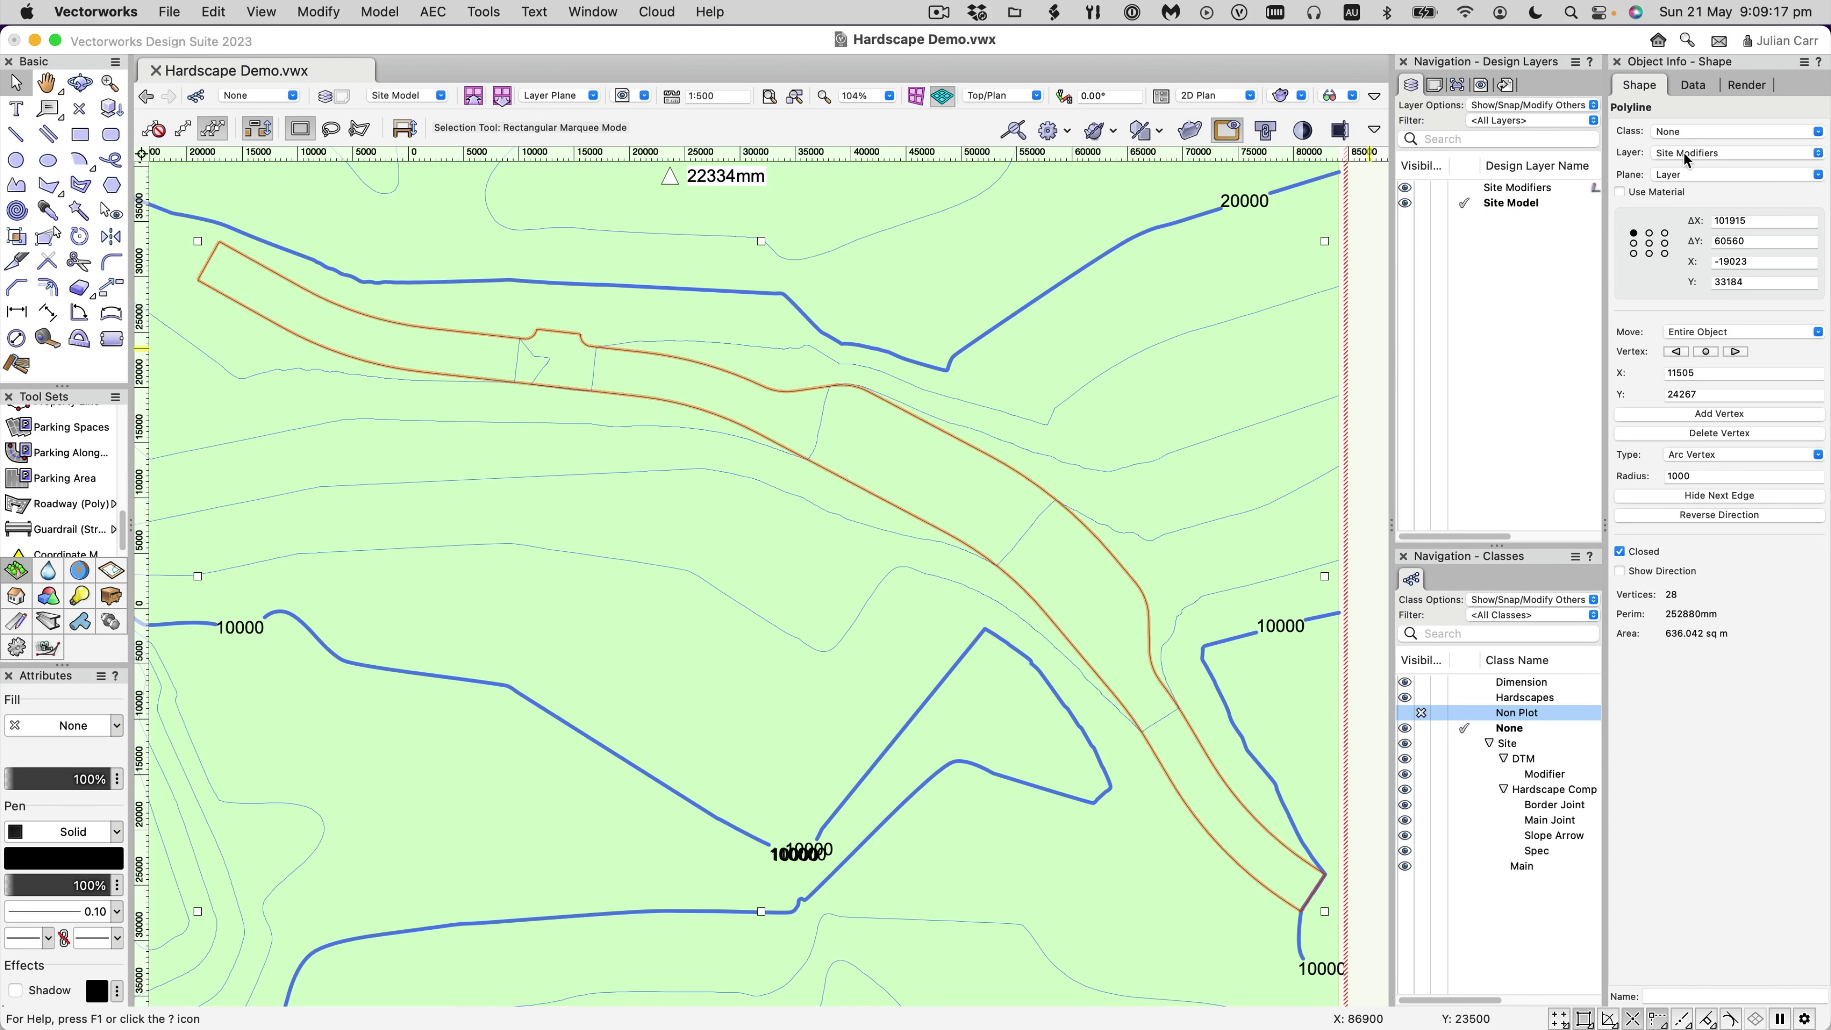
pyautogui.click(1464, 187)
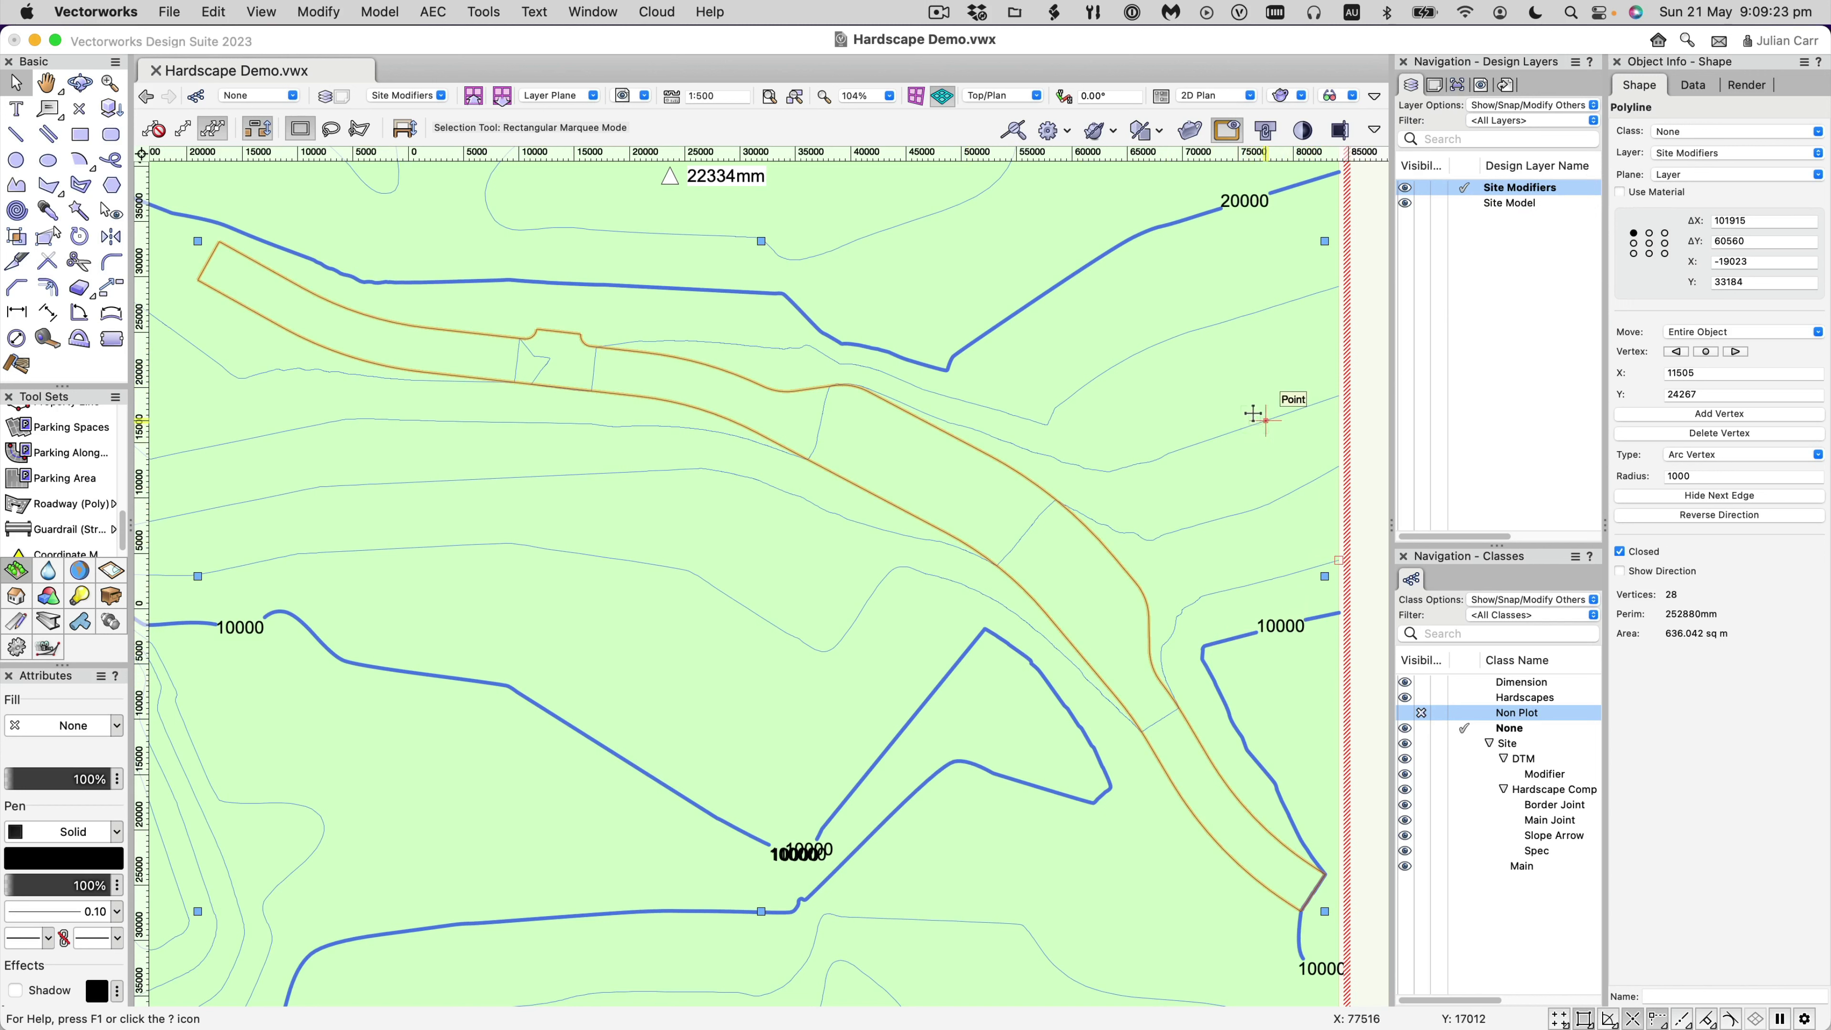
pyautogui.click(1252, 391)
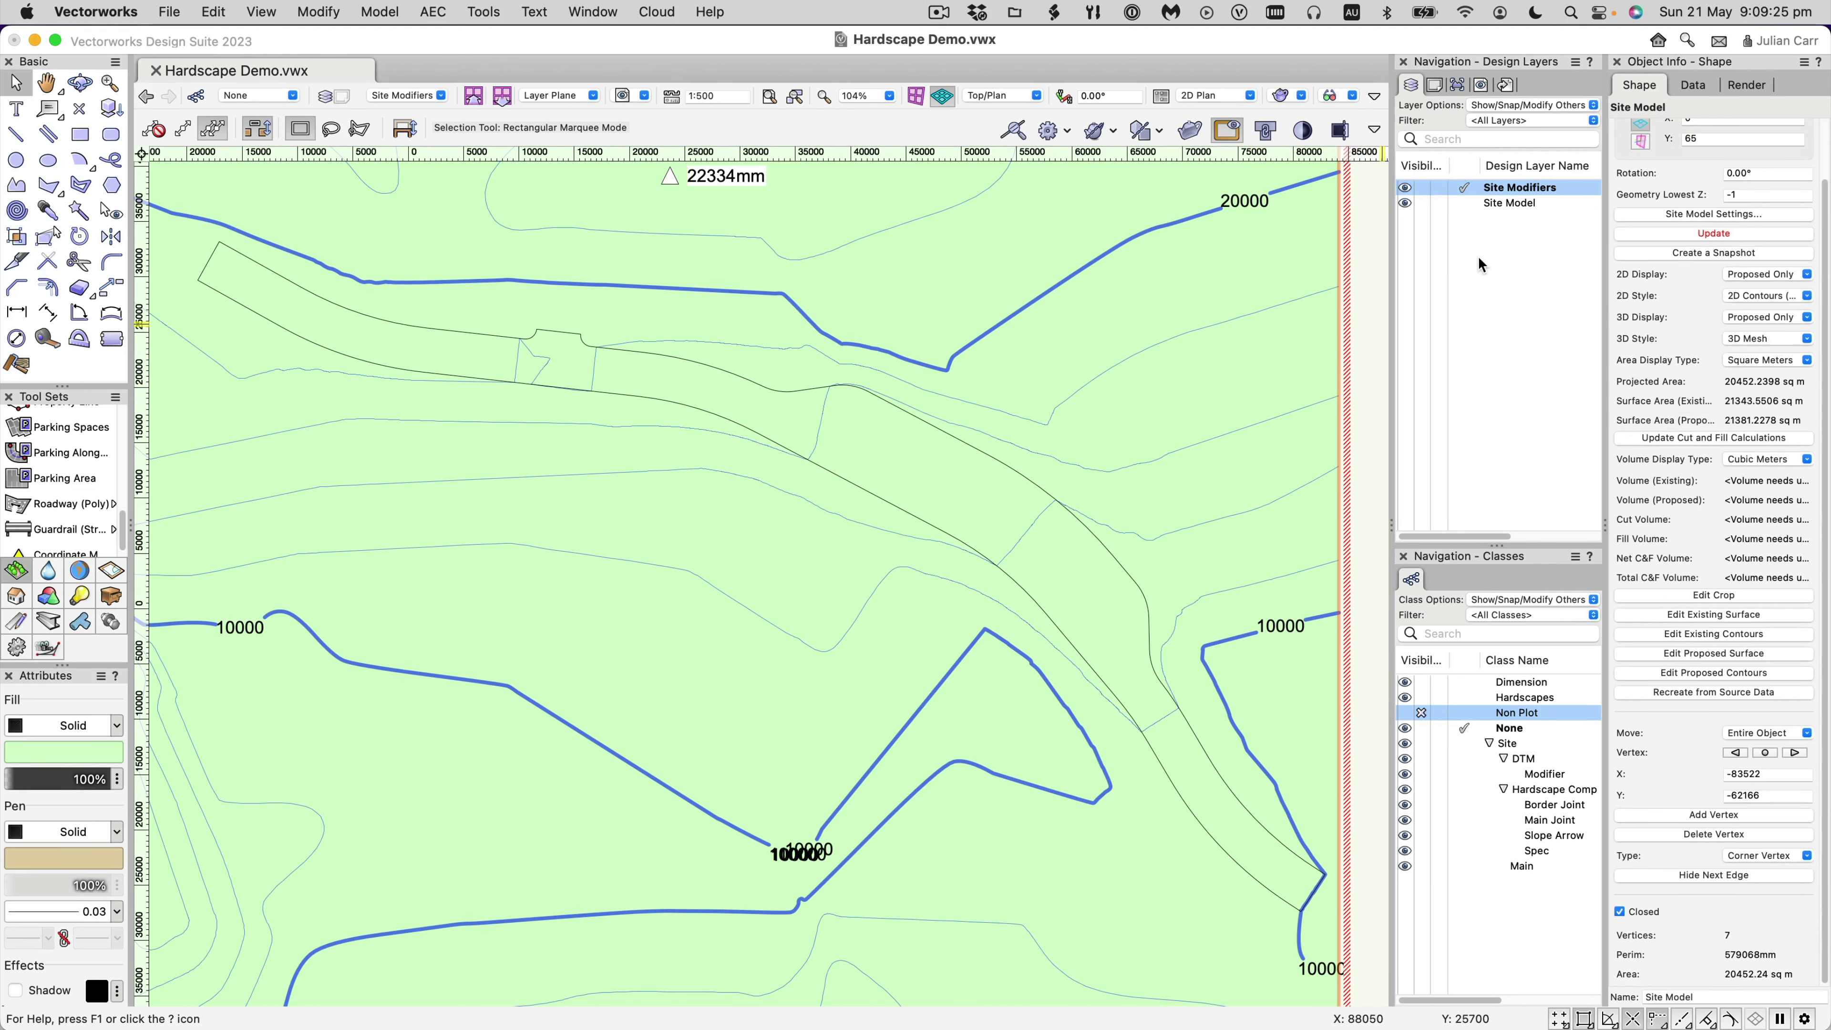
pyautogui.click(1693, 235)
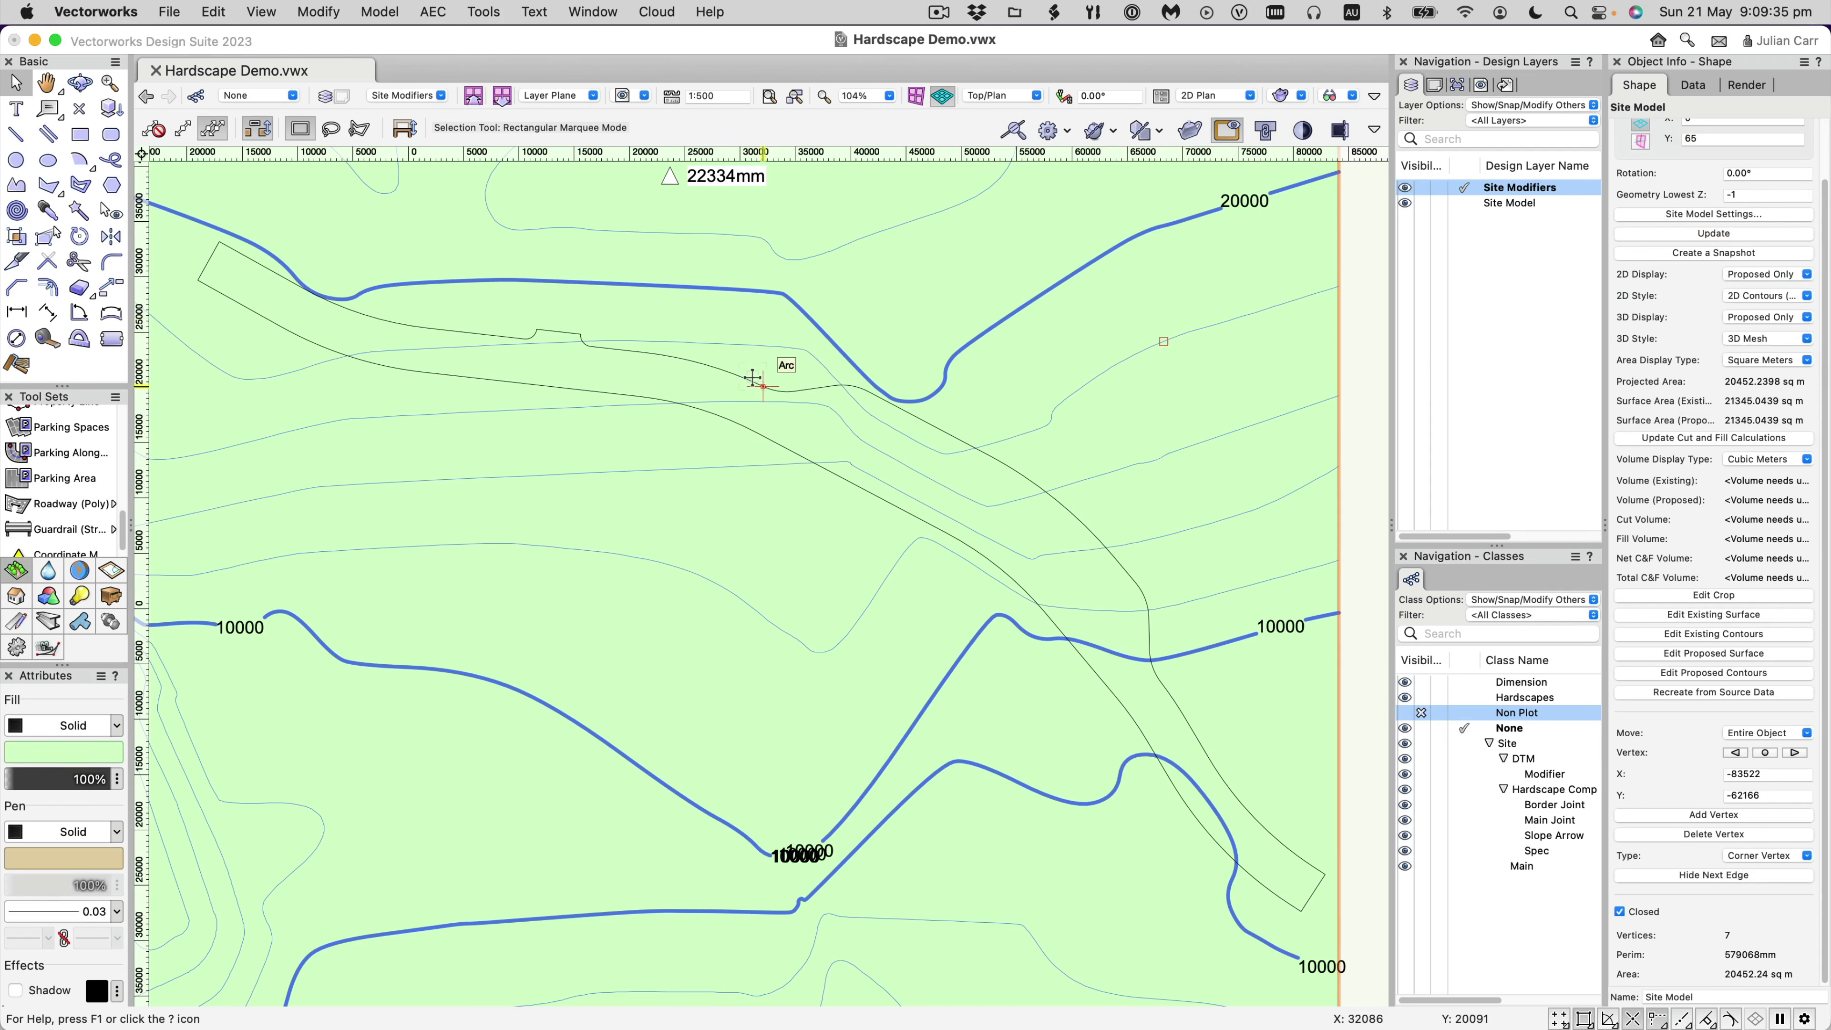
# Create a Hardscape object from the closed road outline polyline with Create Objects from Shapes.
pyautogui.click(680, 359)
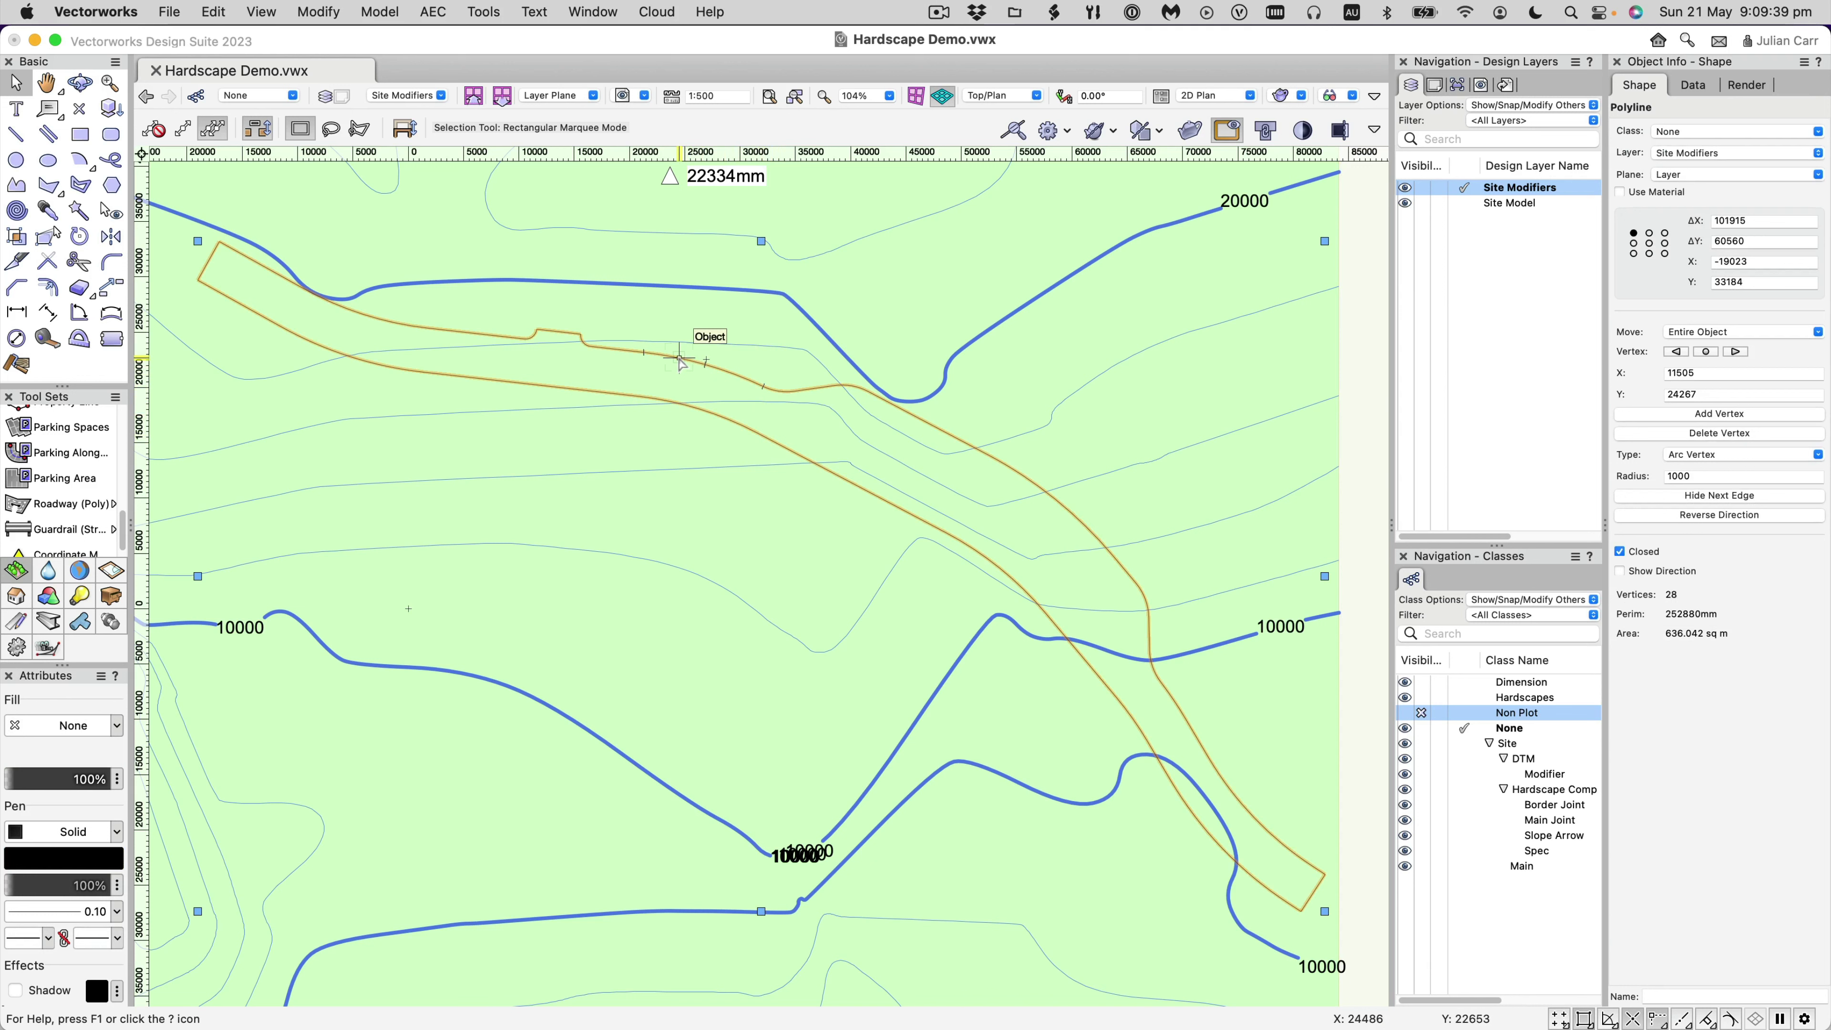
pyautogui.rightClick(680, 358)
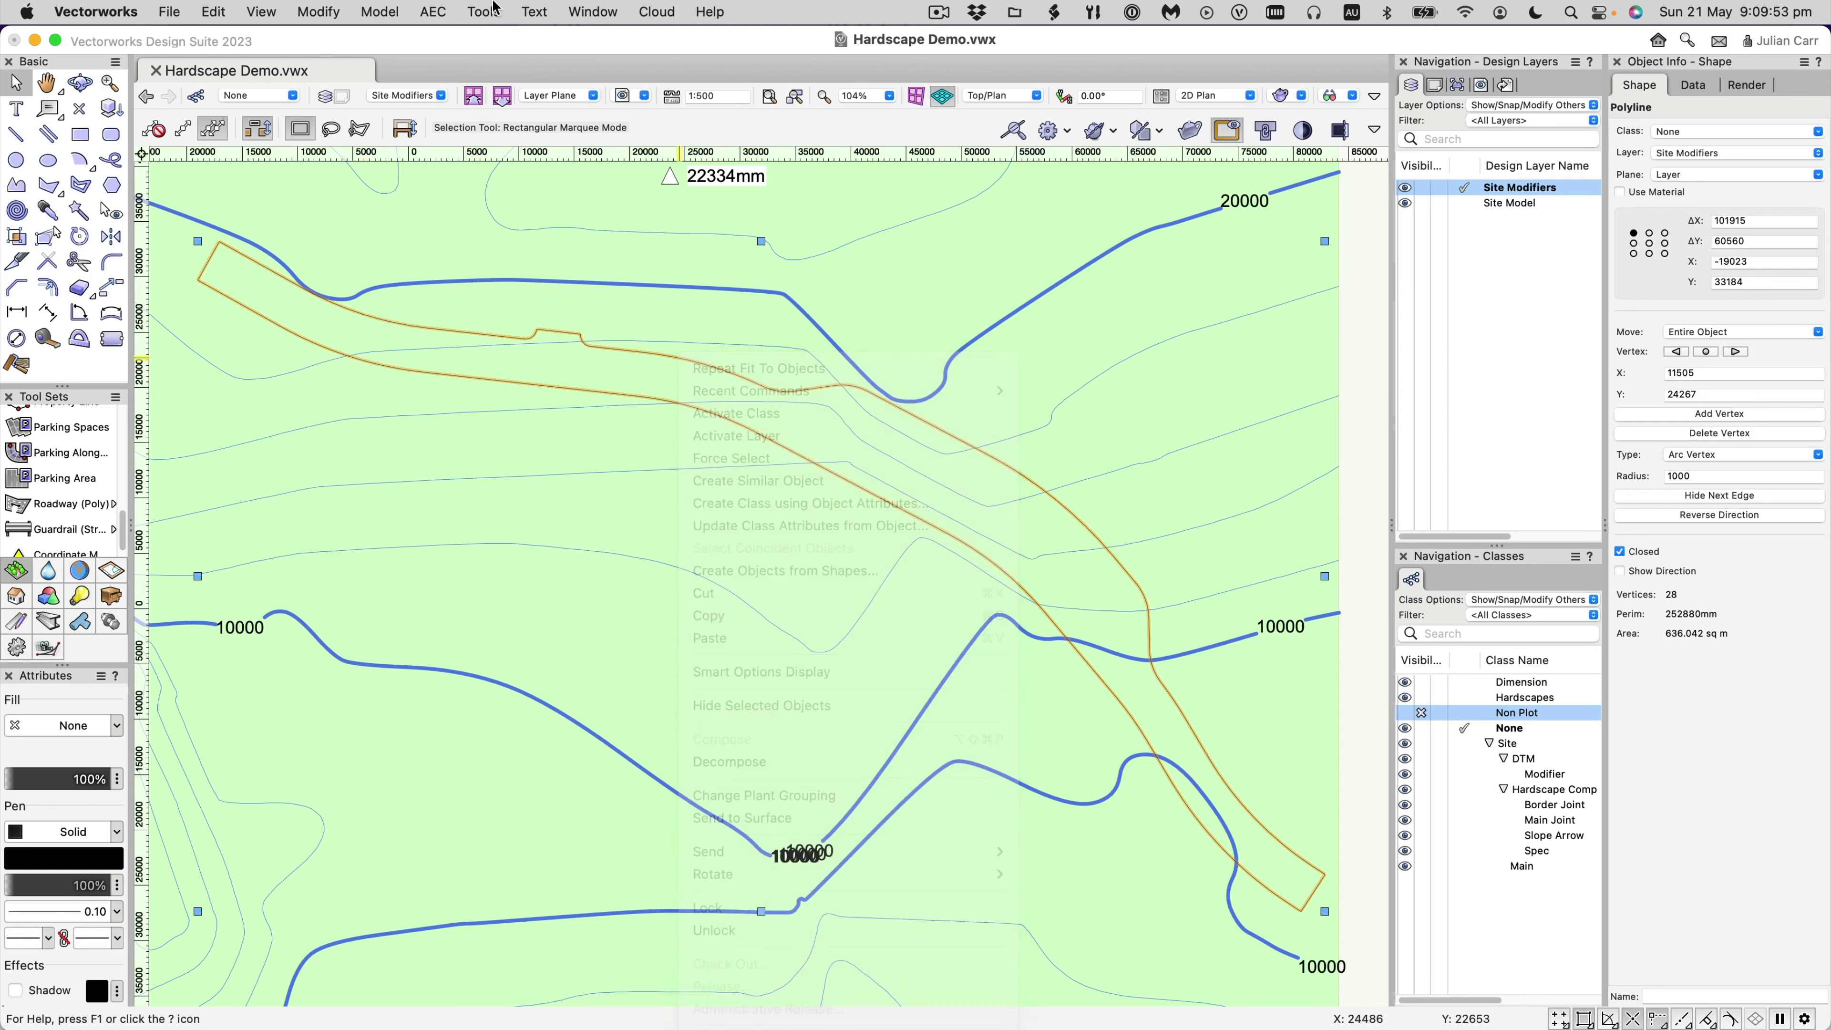
pyautogui.click(425, 11)
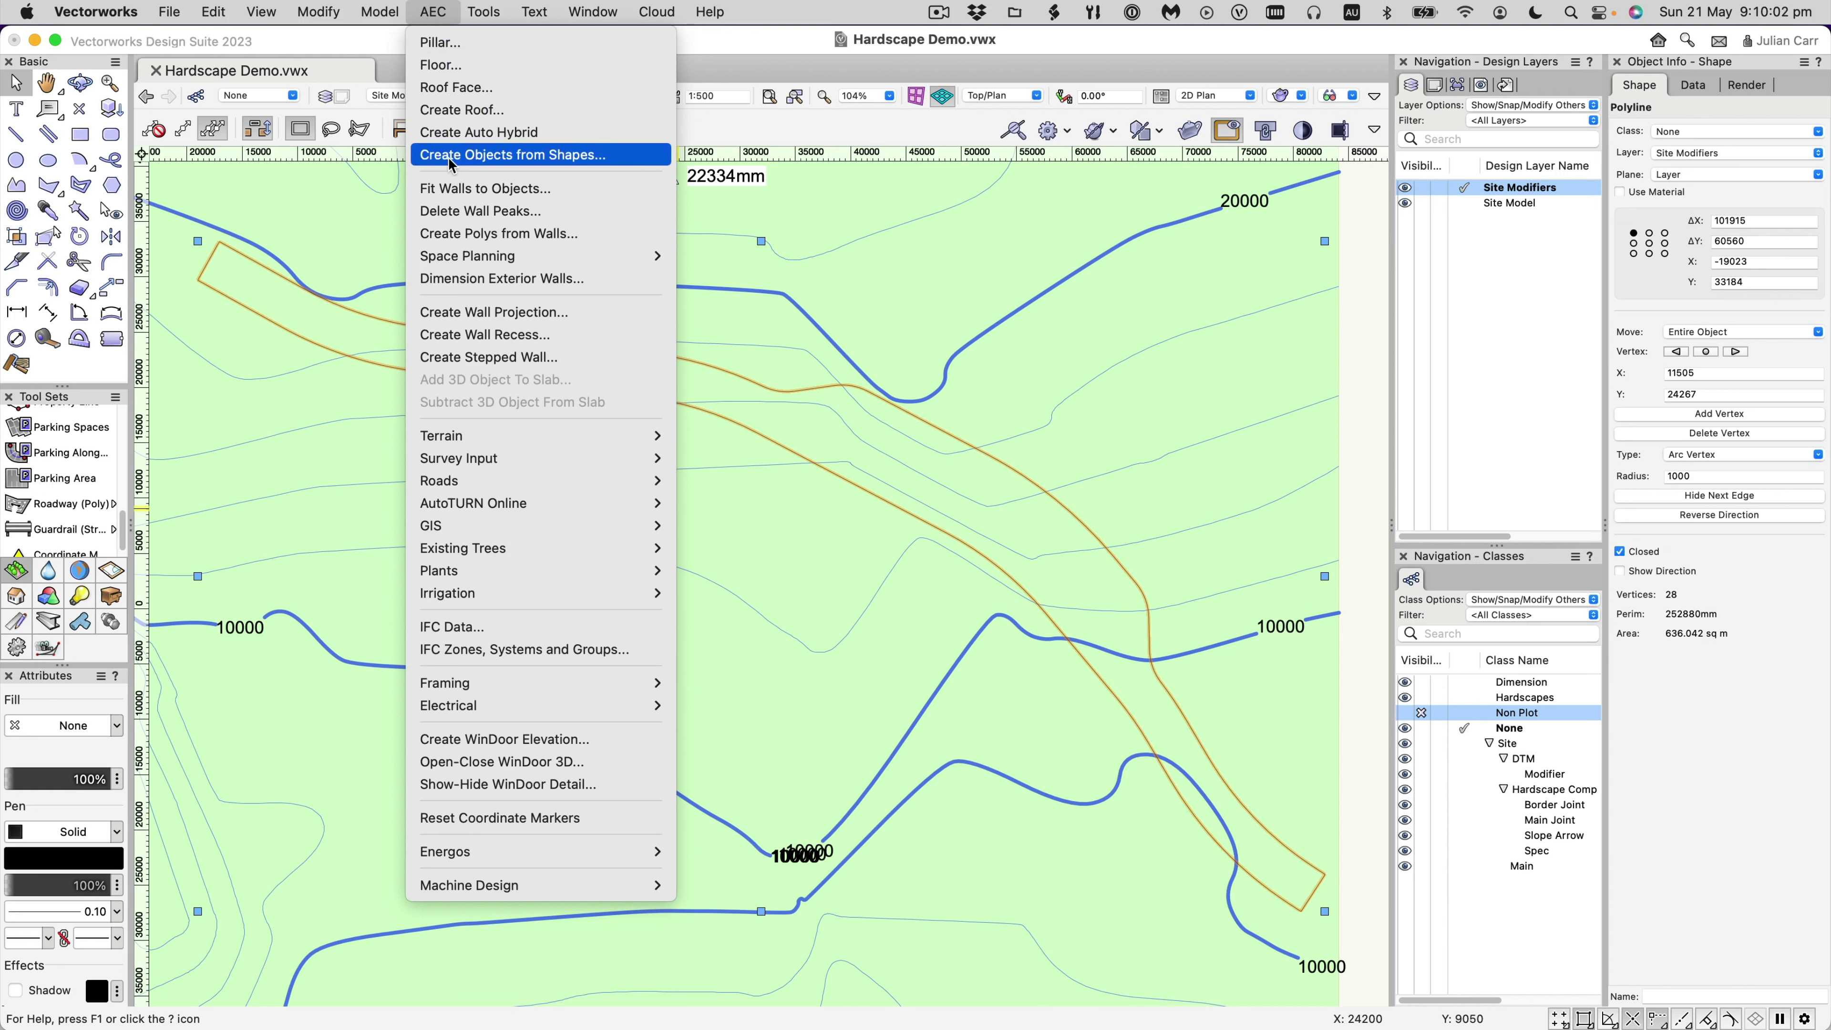
pyautogui.click(449, 156)
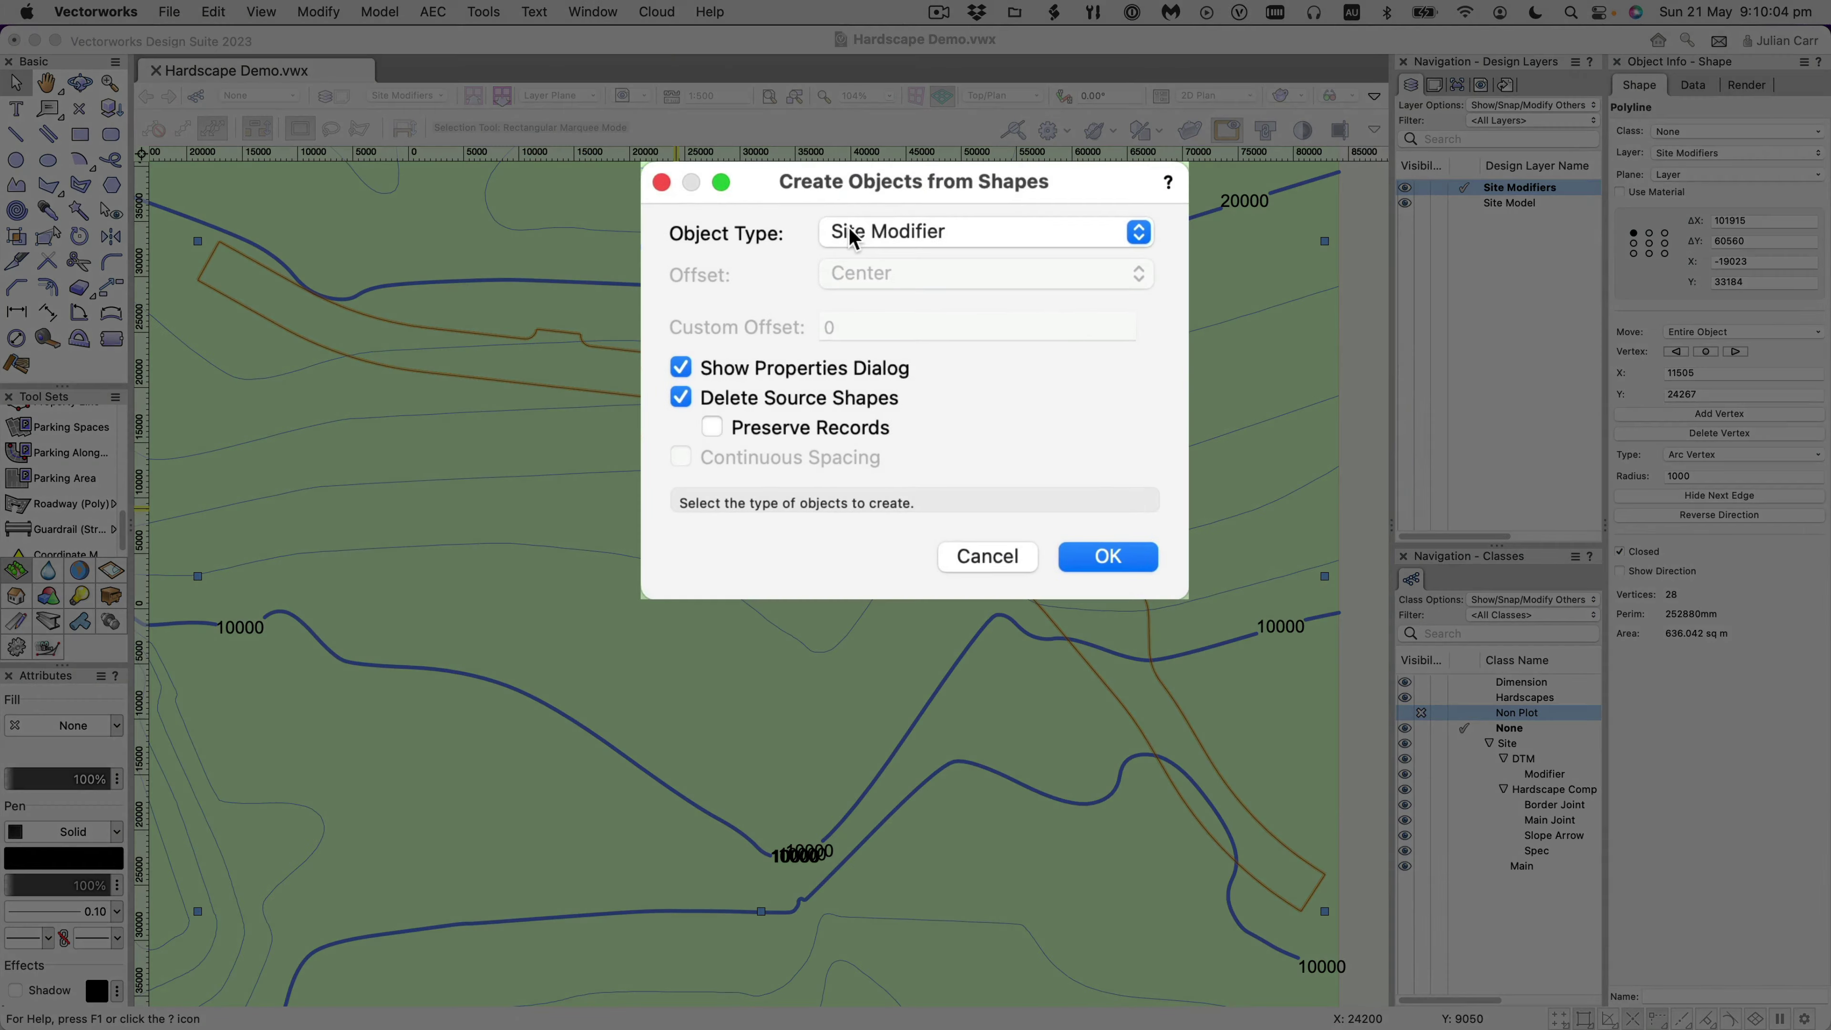
pyautogui.click(915, 242)
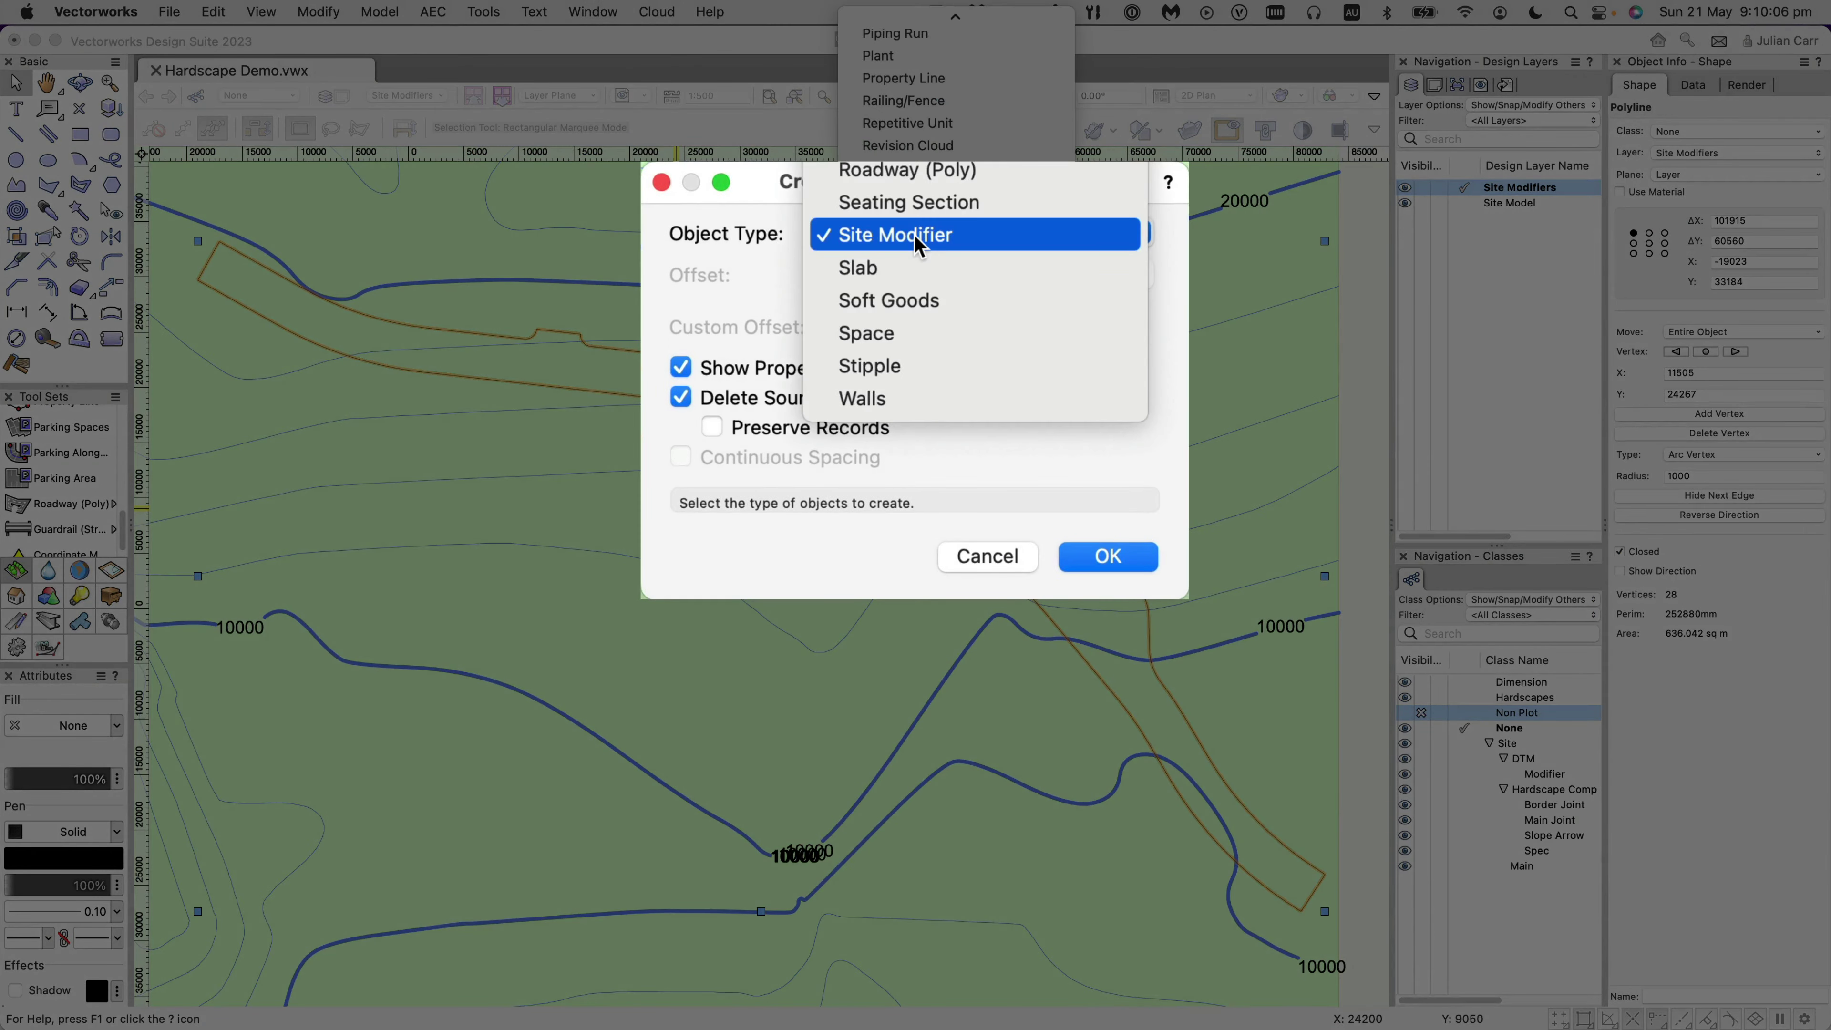
pyautogui.scroll(3, 917, 244)
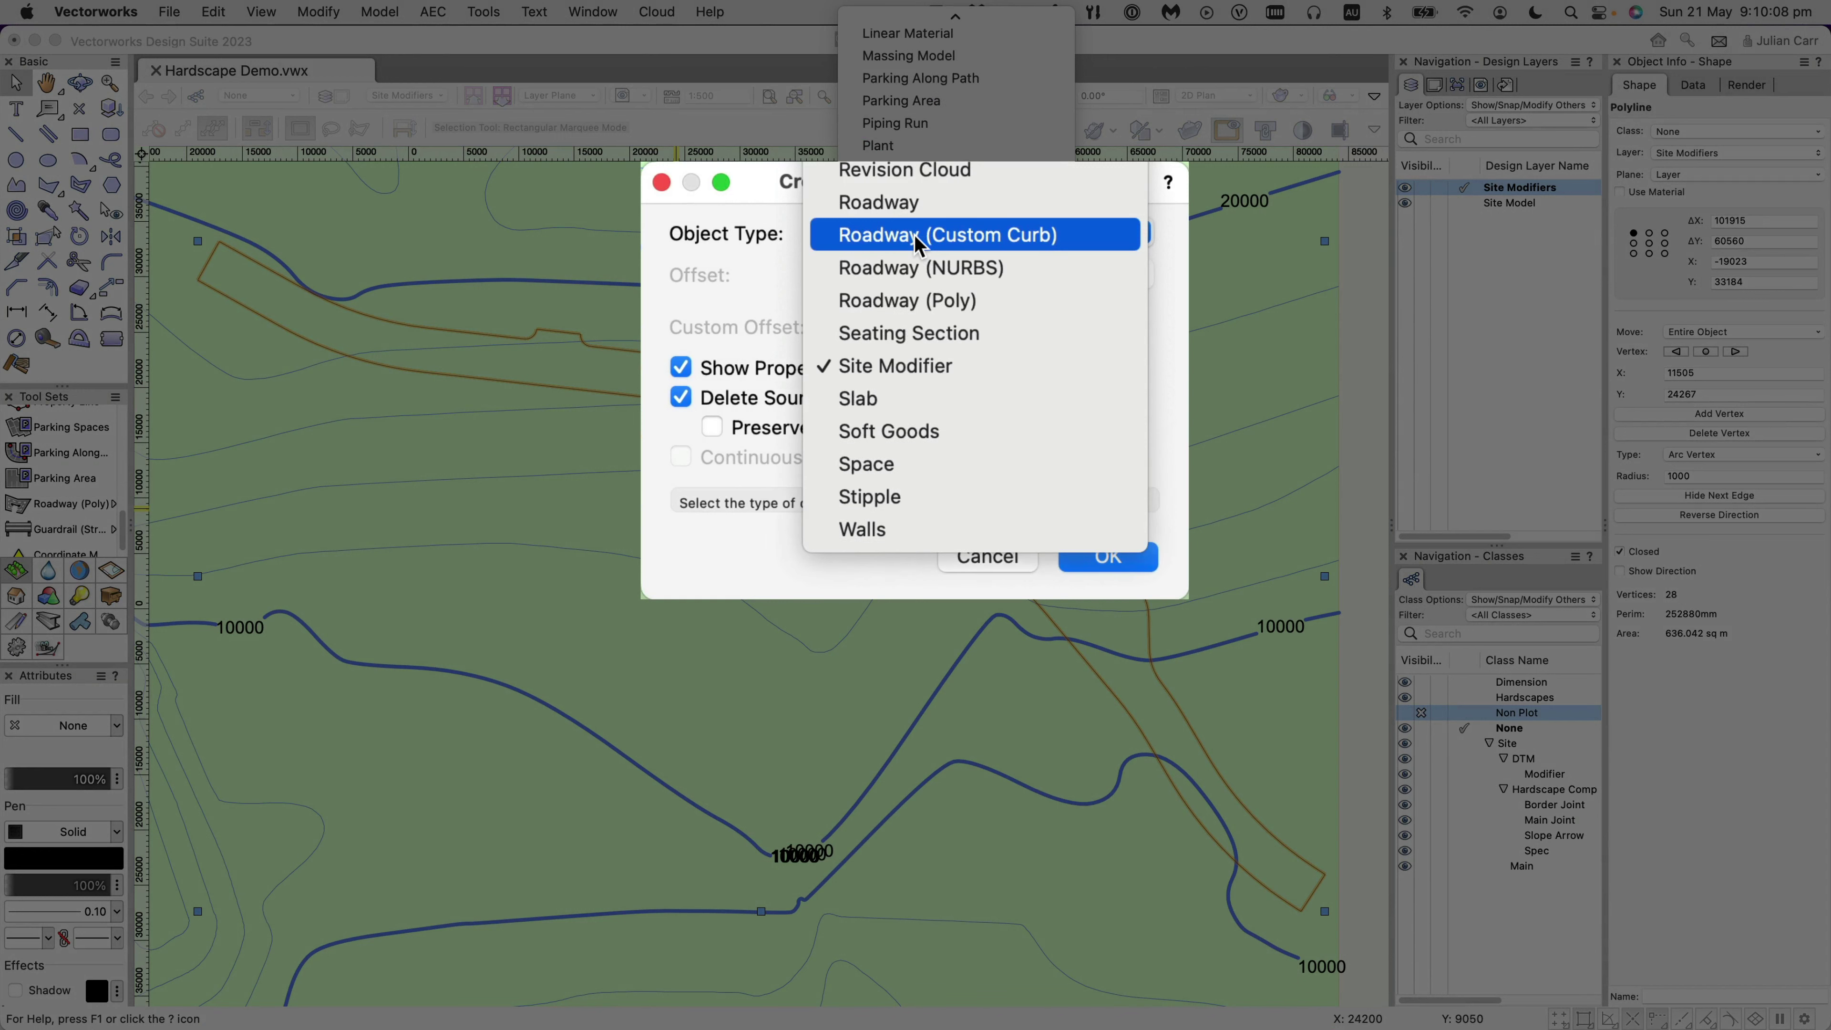
pyautogui.scroll(6, 915, 234)
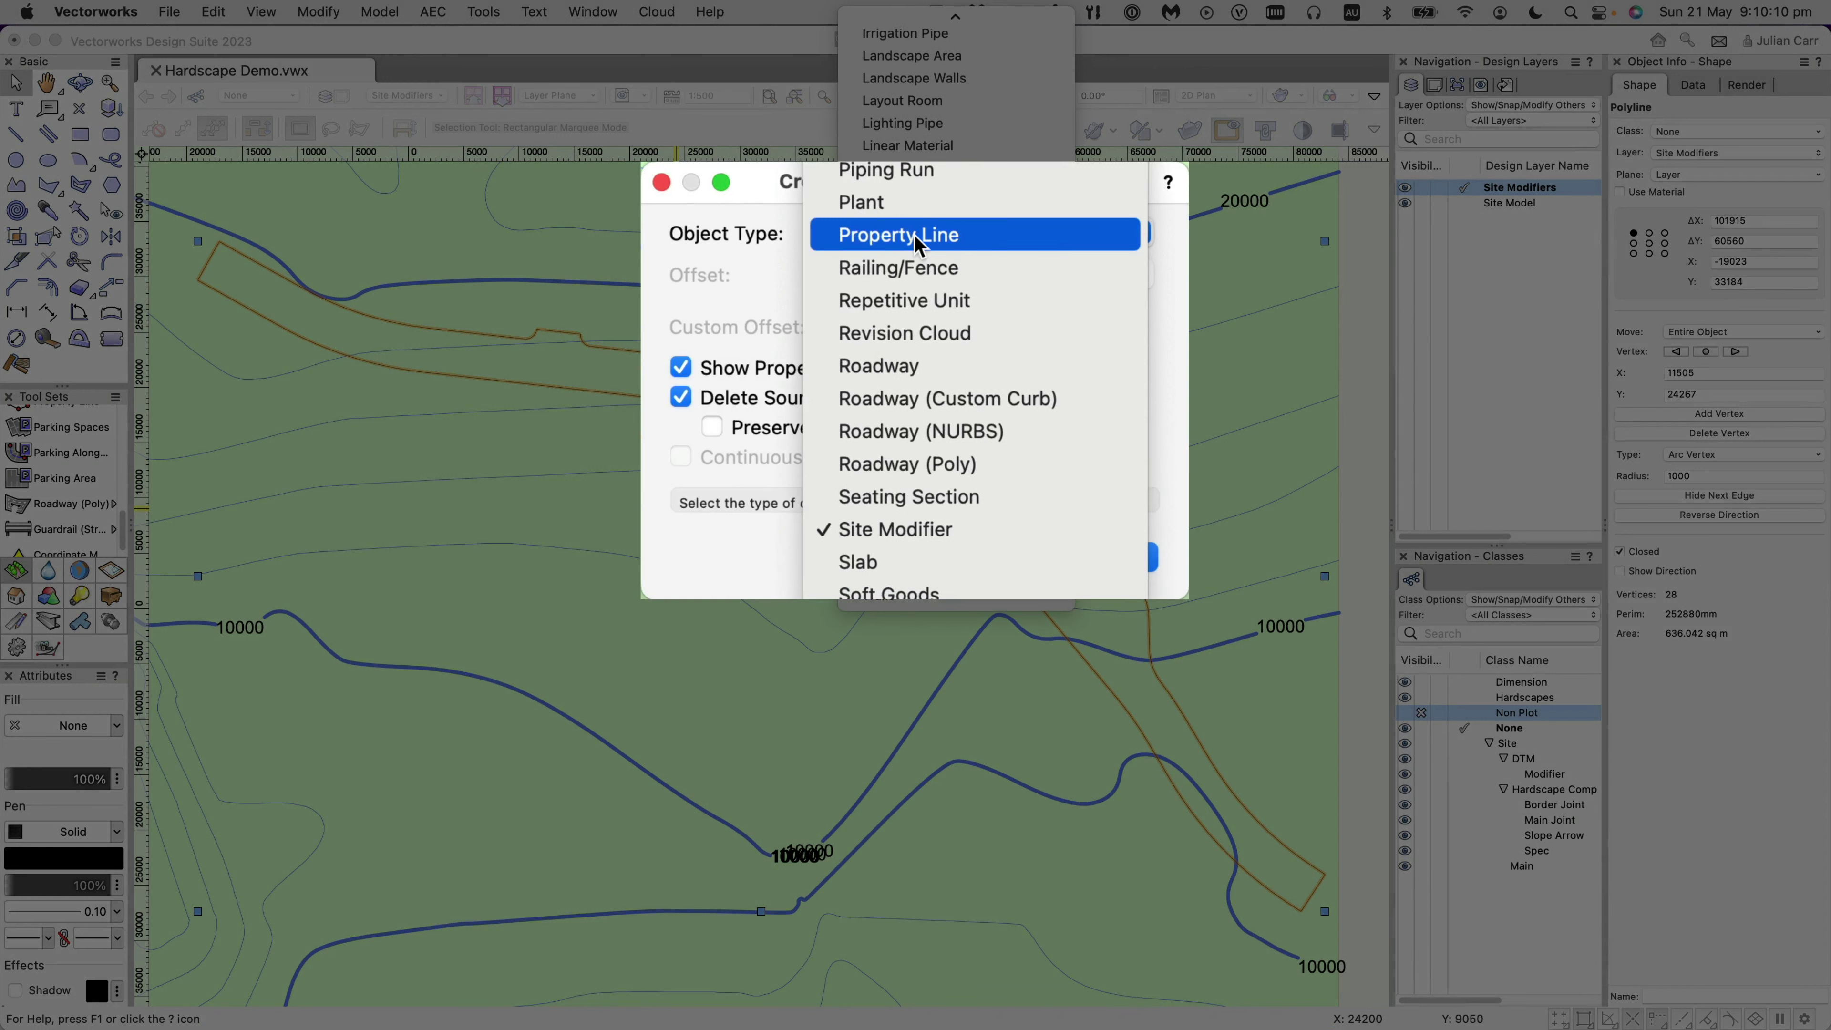
pyautogui.scroll(8, 916, 242)
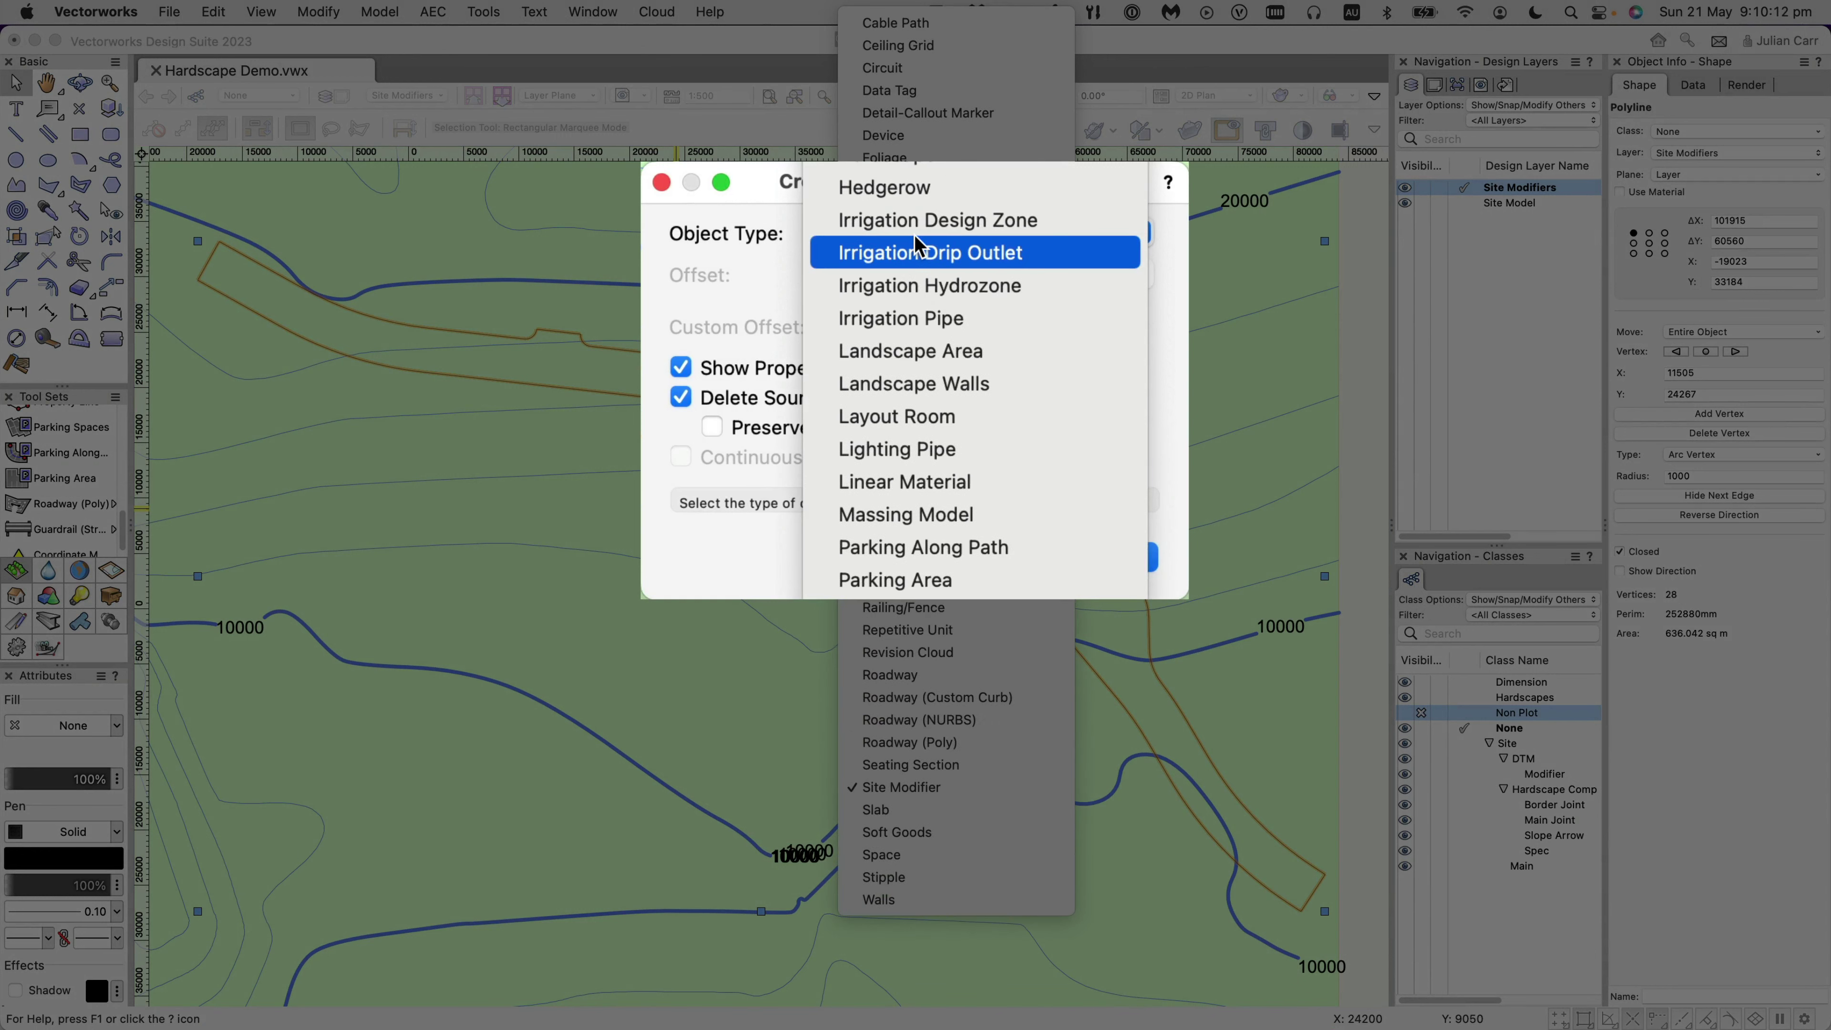
pyautogui.click(897, 181)
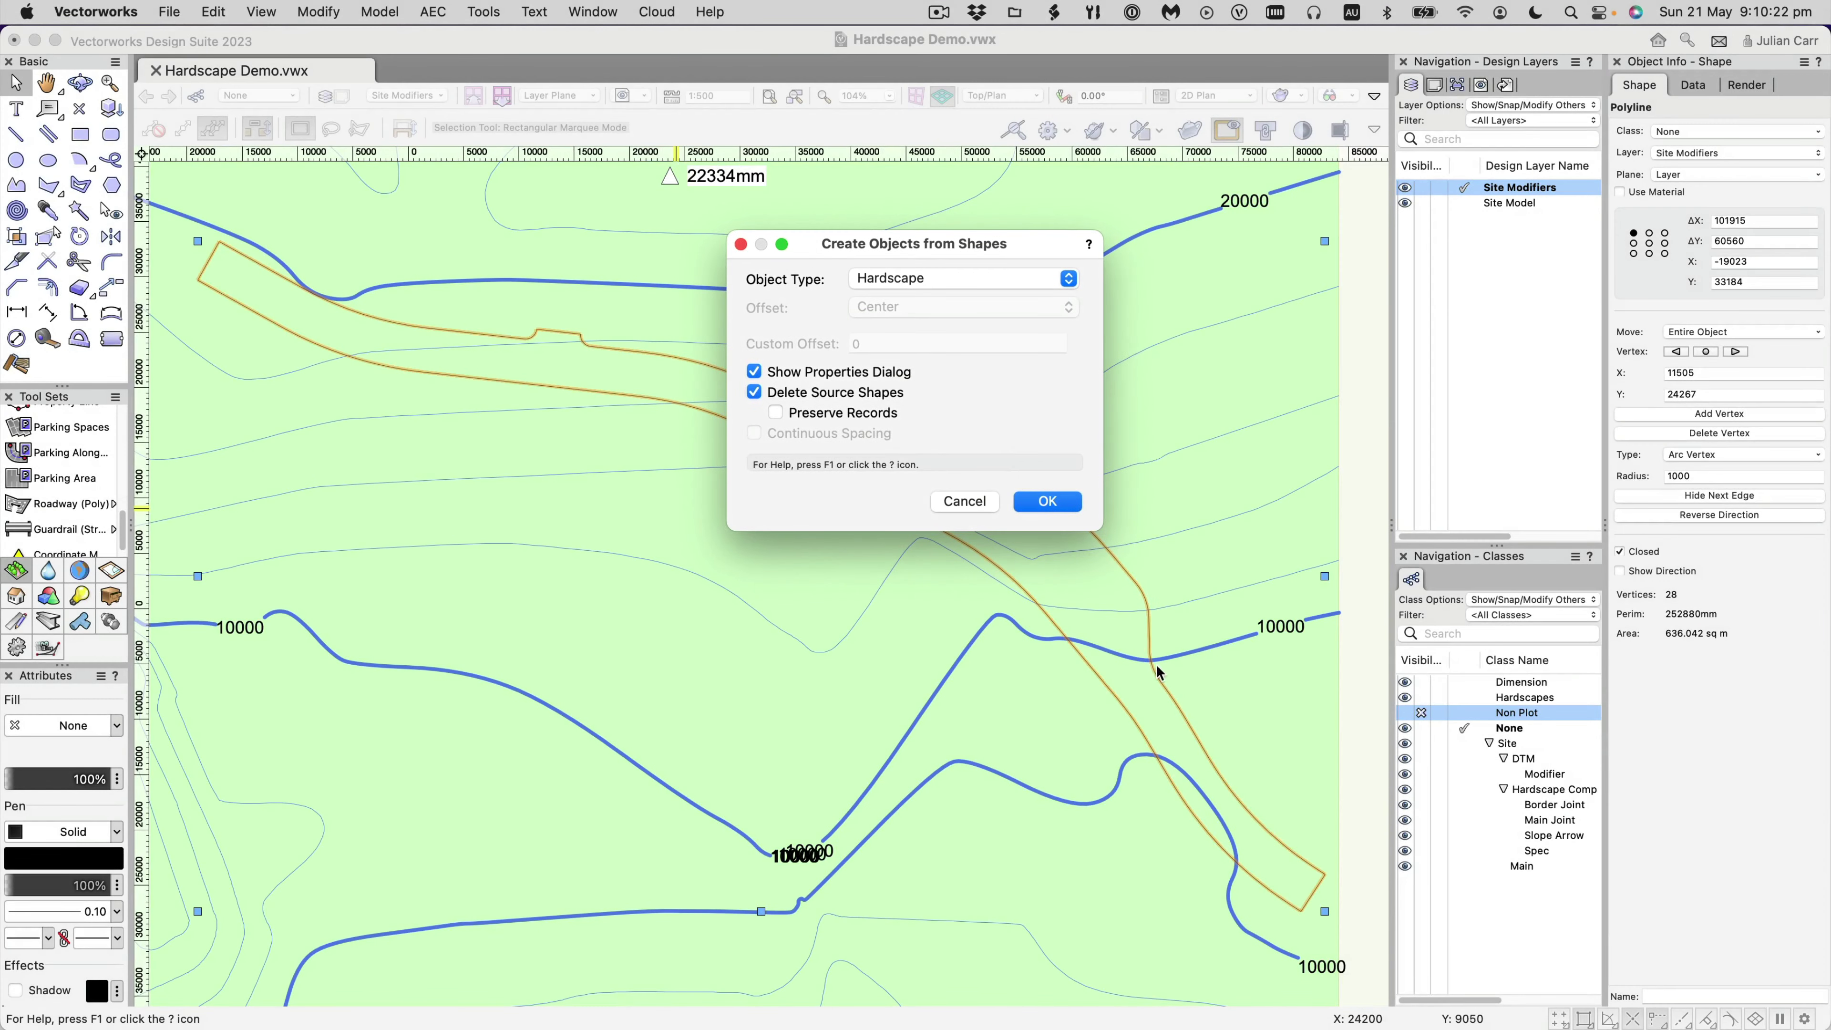
pyautogui.click(1046, 501)
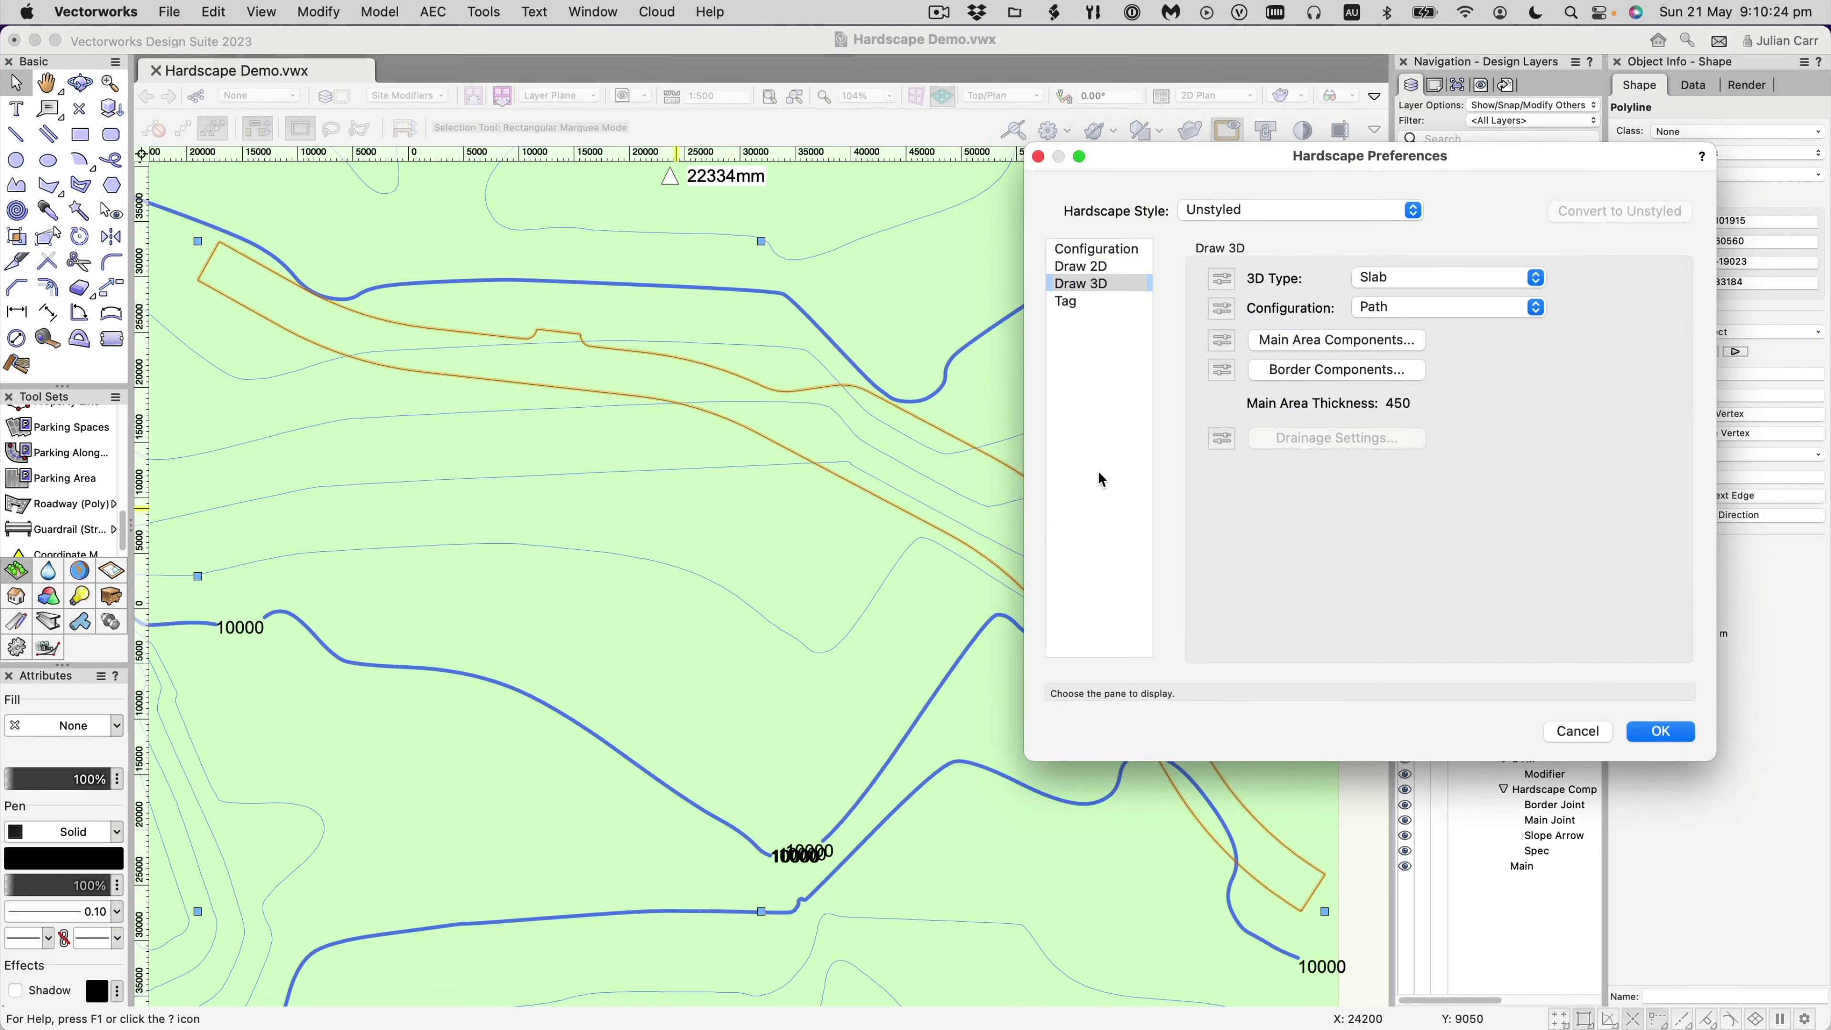
# Review the hardscape's 2D drawing preferences, including the border width and pathway border options.
pyautogui.moveTo(1517, 164); pyautogui.dragTo(1002, 183)
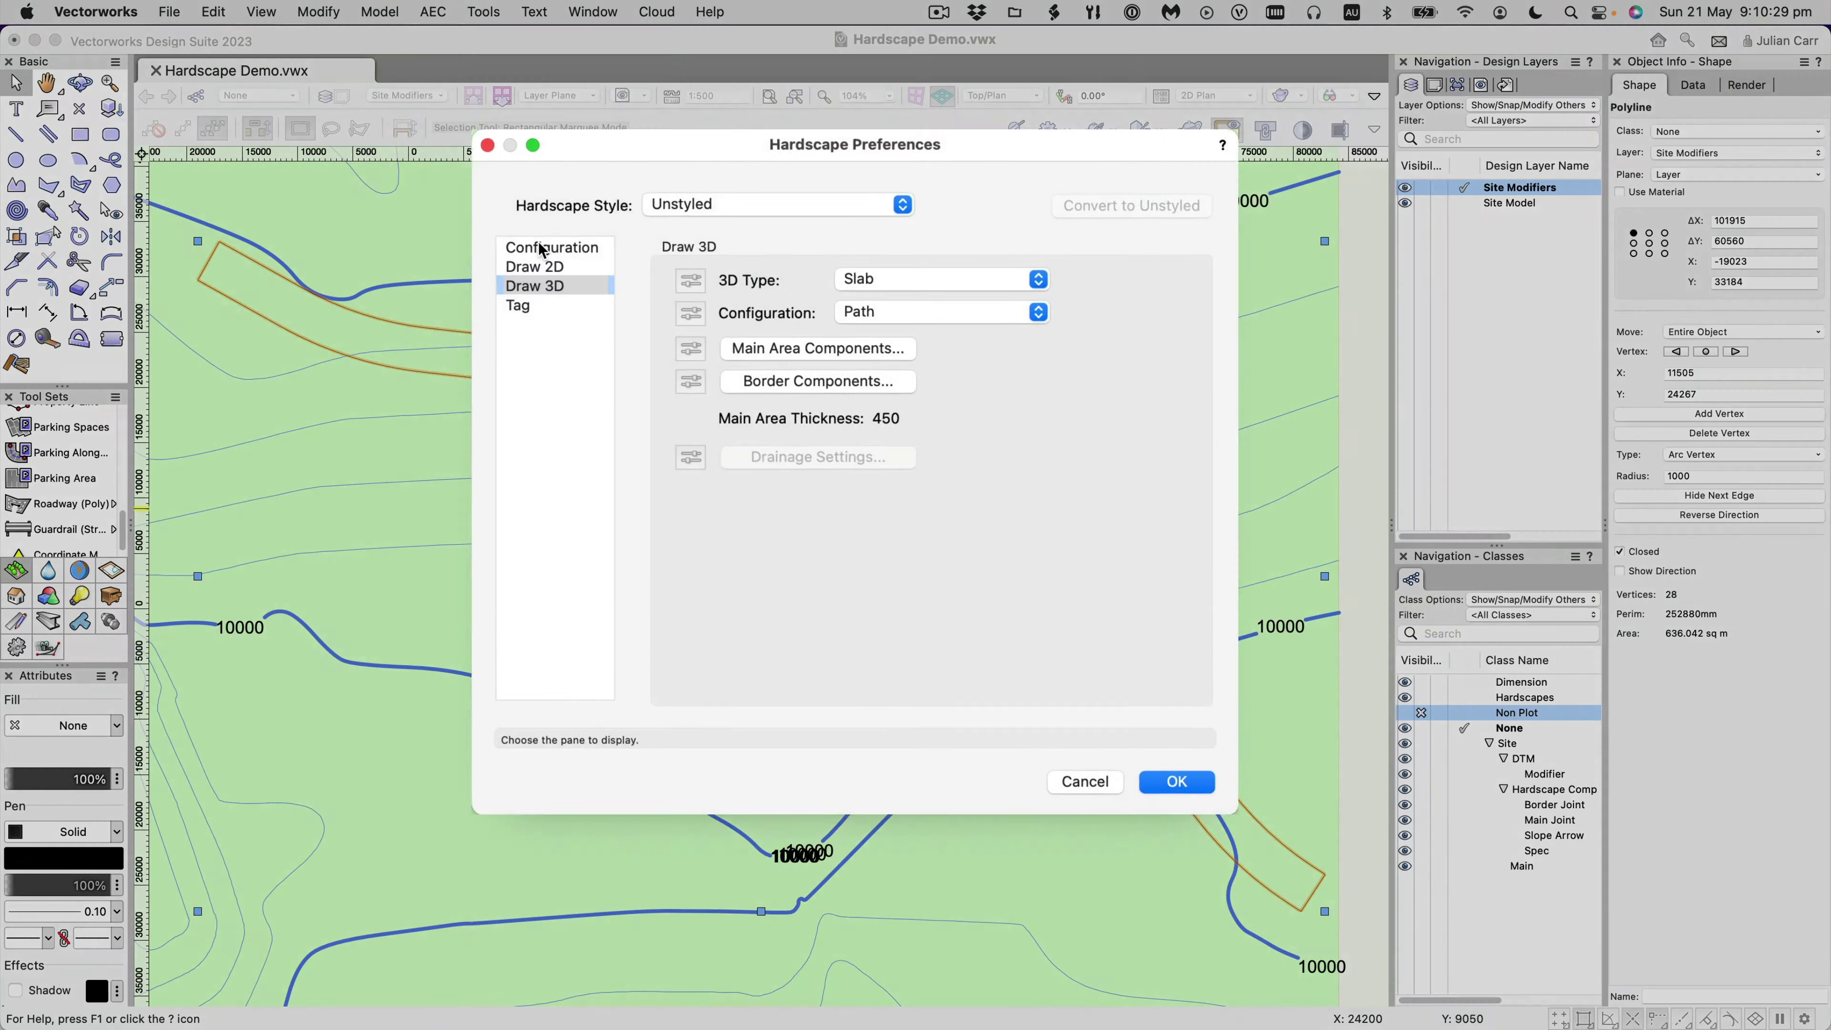
pyautogui.click(581, 269)
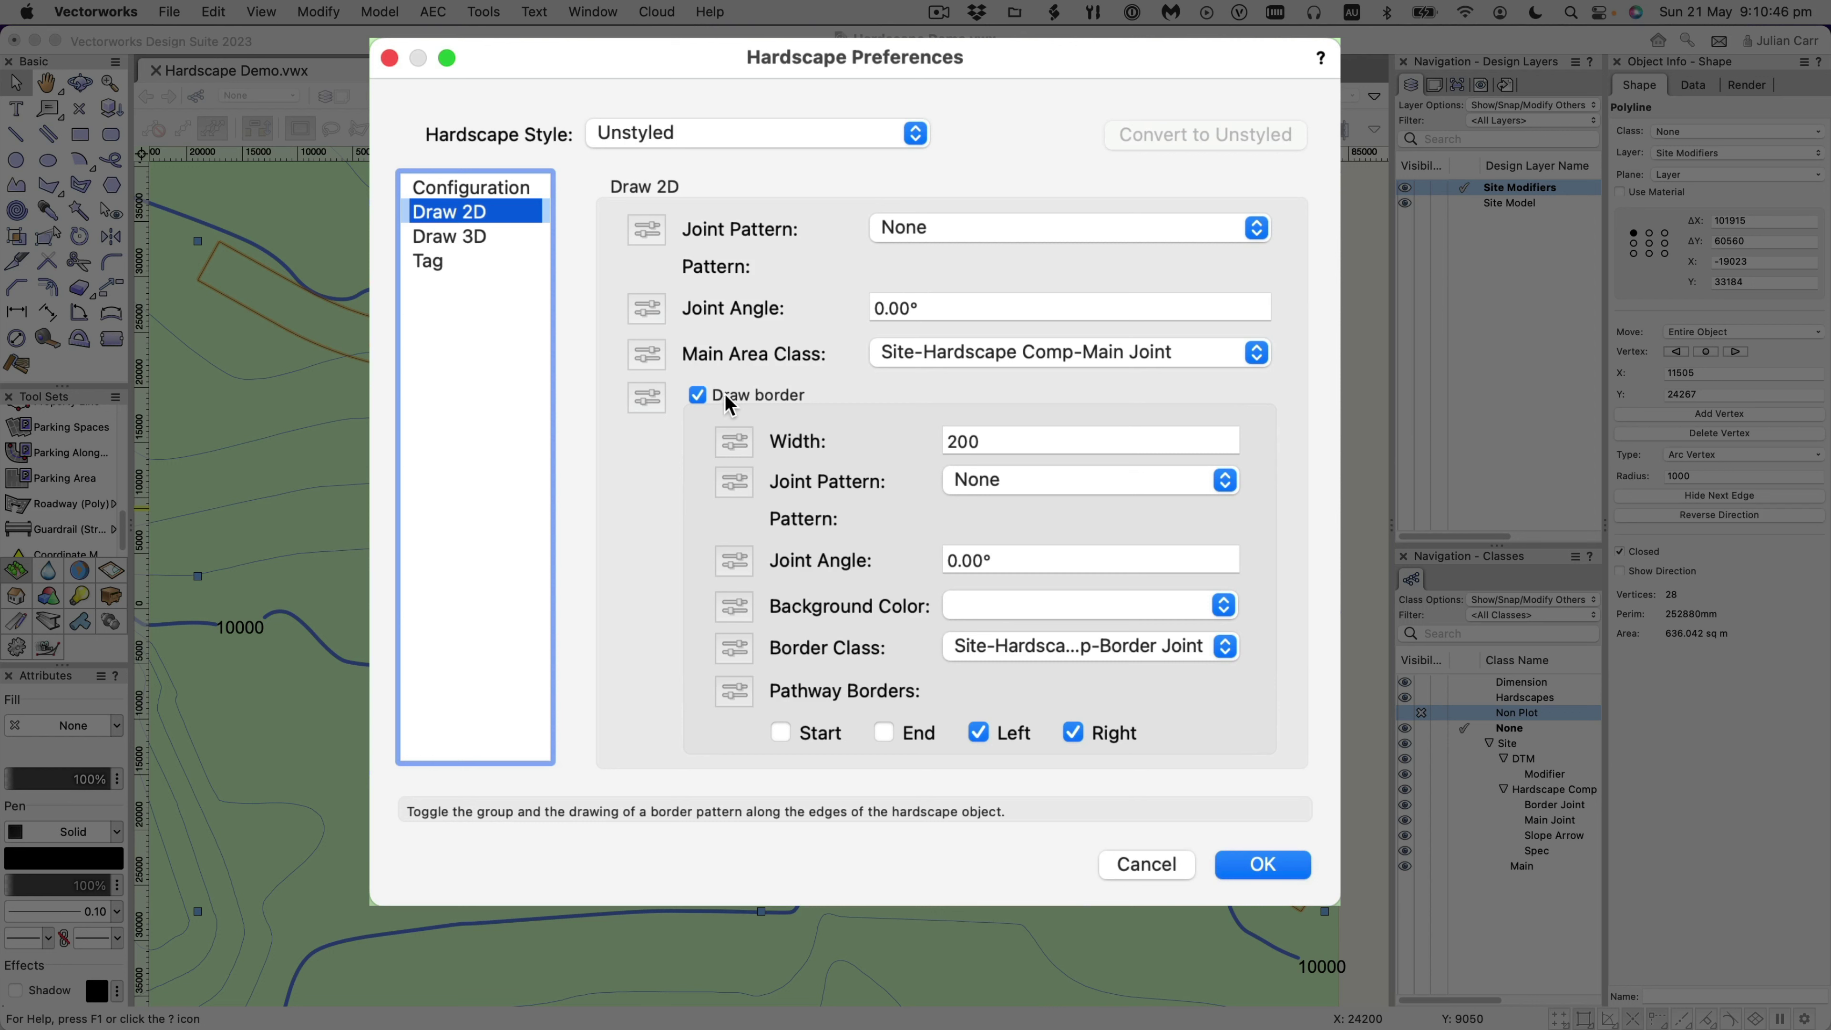
pyautogui.click(982, 442)
pyautogui.doubleClick(966, 440)
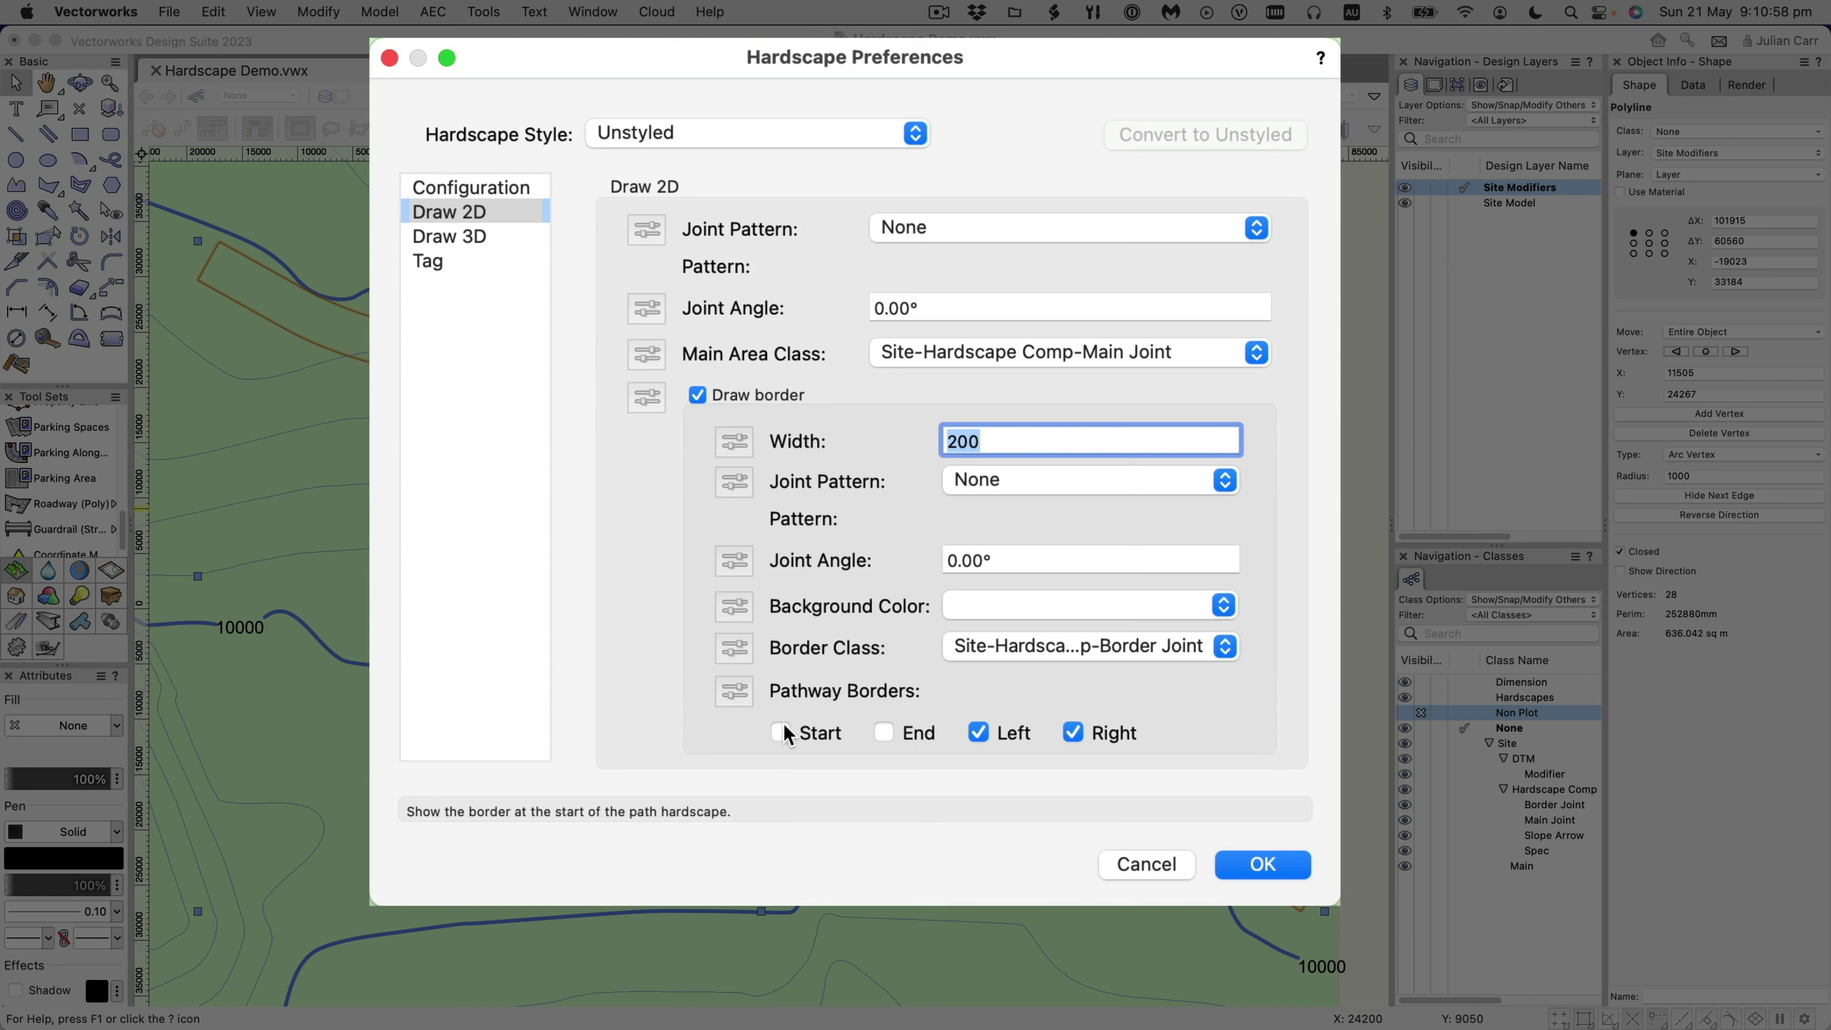
# Set the hardscape's 3D type to Slab and its configuration to Path.
pyautogui.click(494, 241)
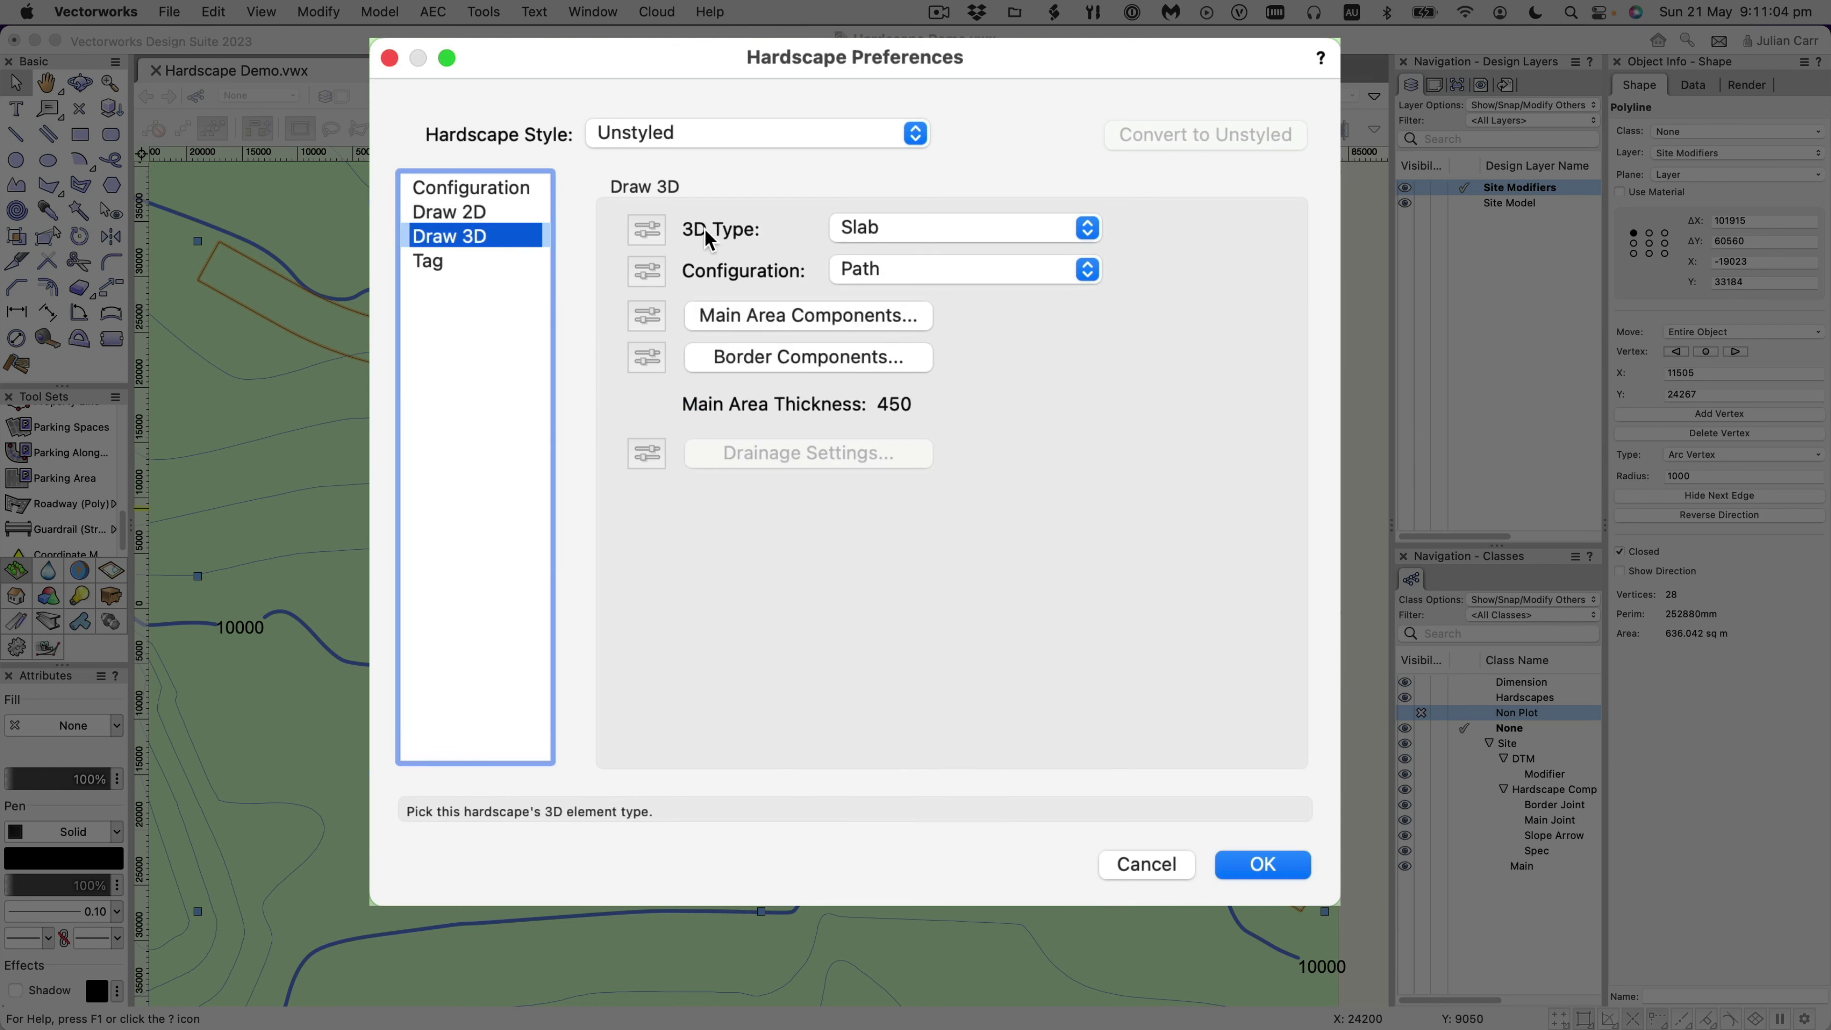
pyautogui.click(903, 231)
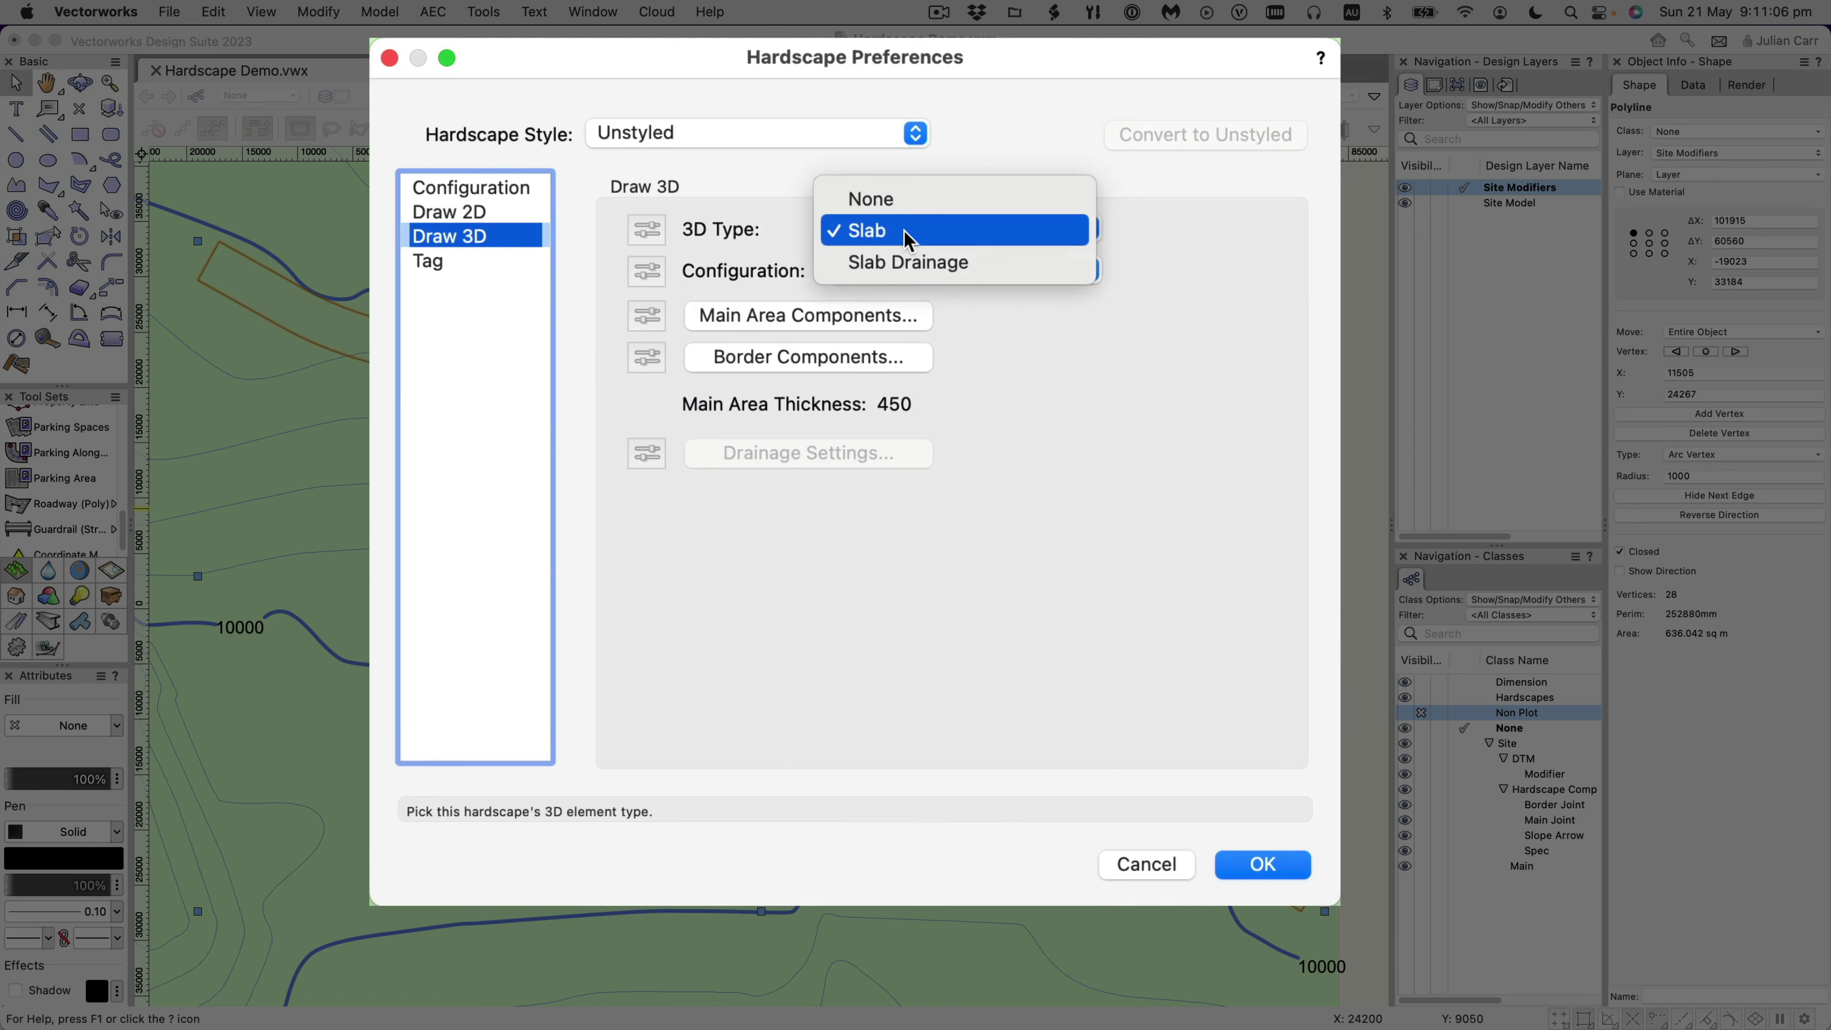
pyautogui.click(906, 238)
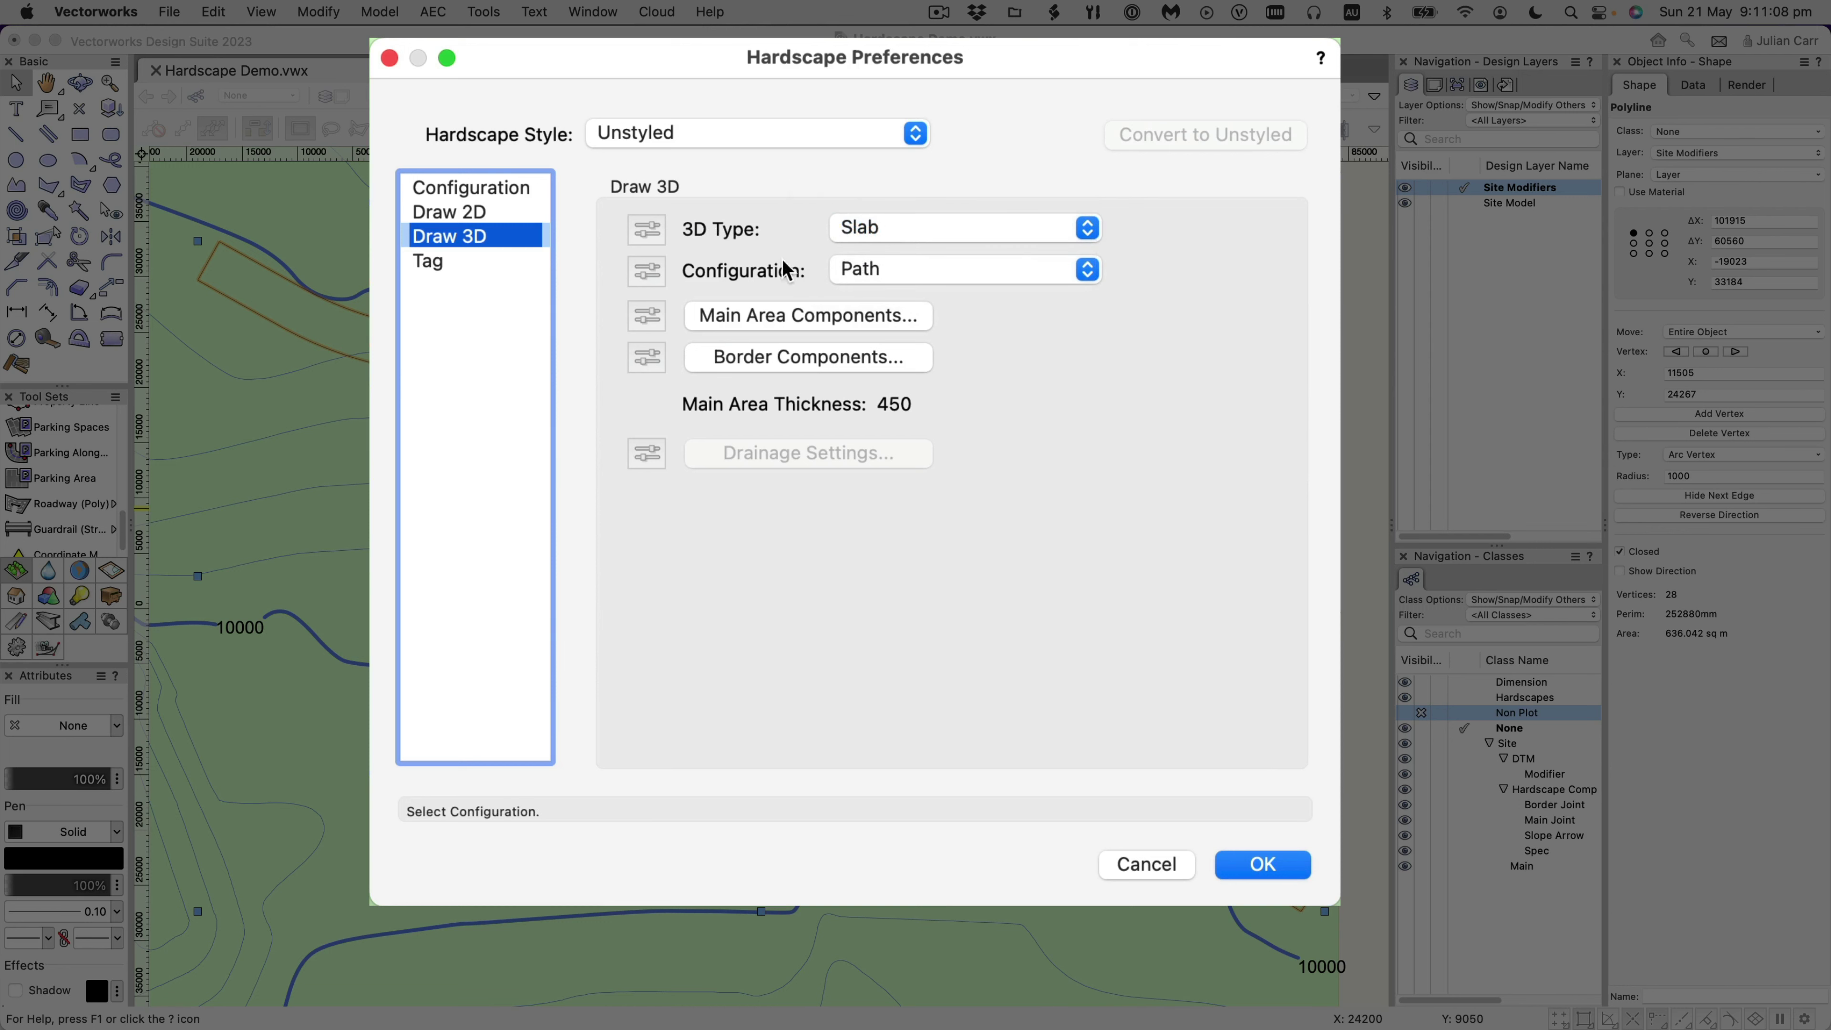
pyautogui.click(911, 273)
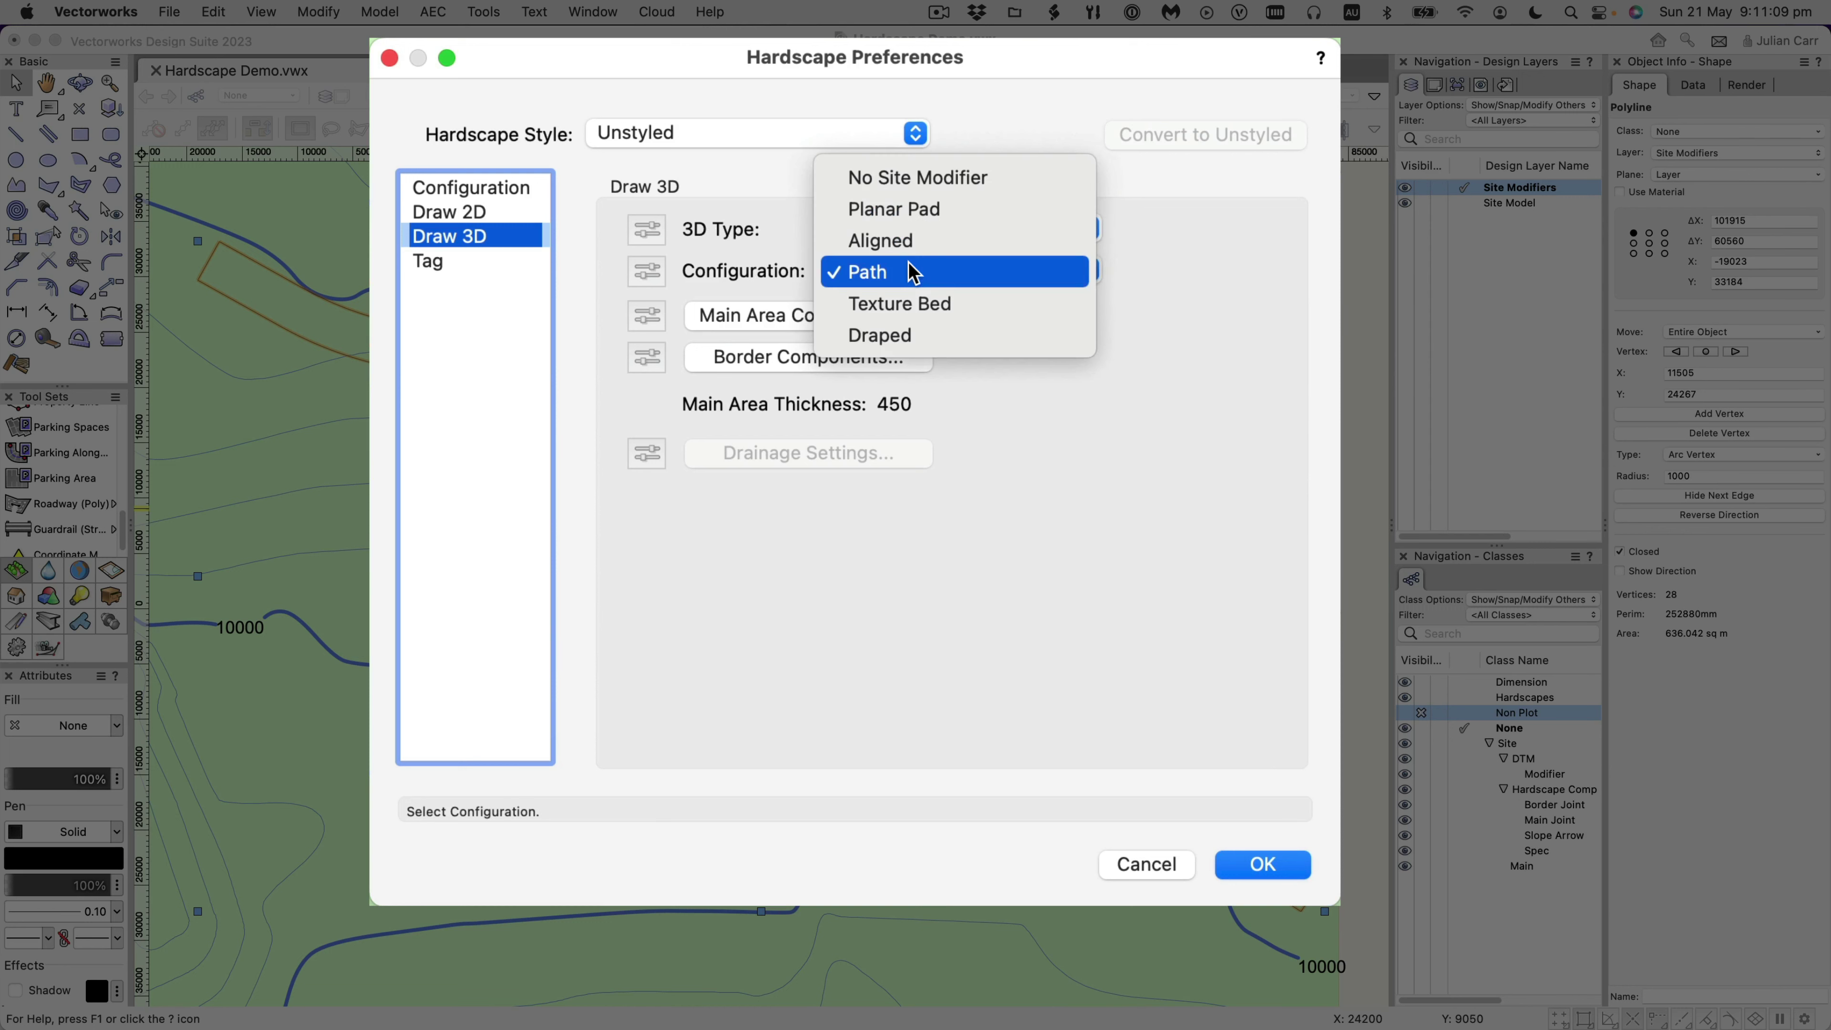
pyautogui.click(950, 274)
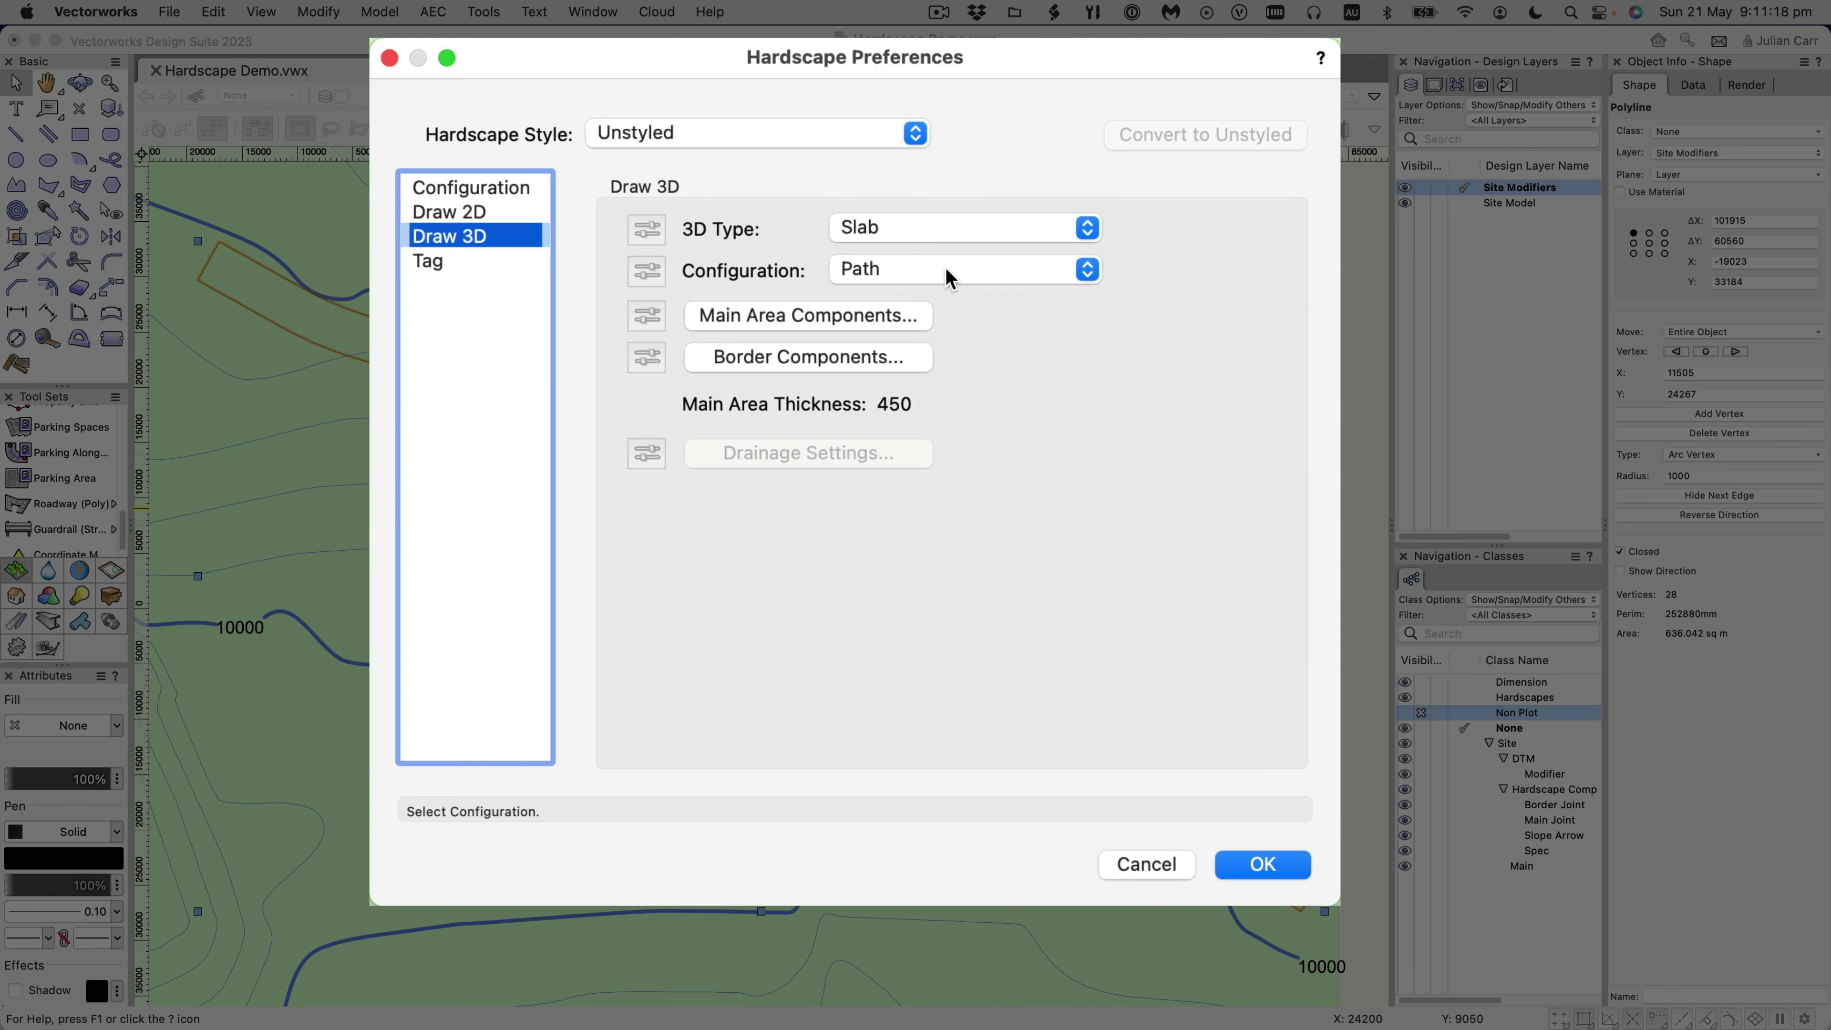
# Review the class and thickness of the hardscape's main area components and accept them.
pyautogui.click(792, 314)
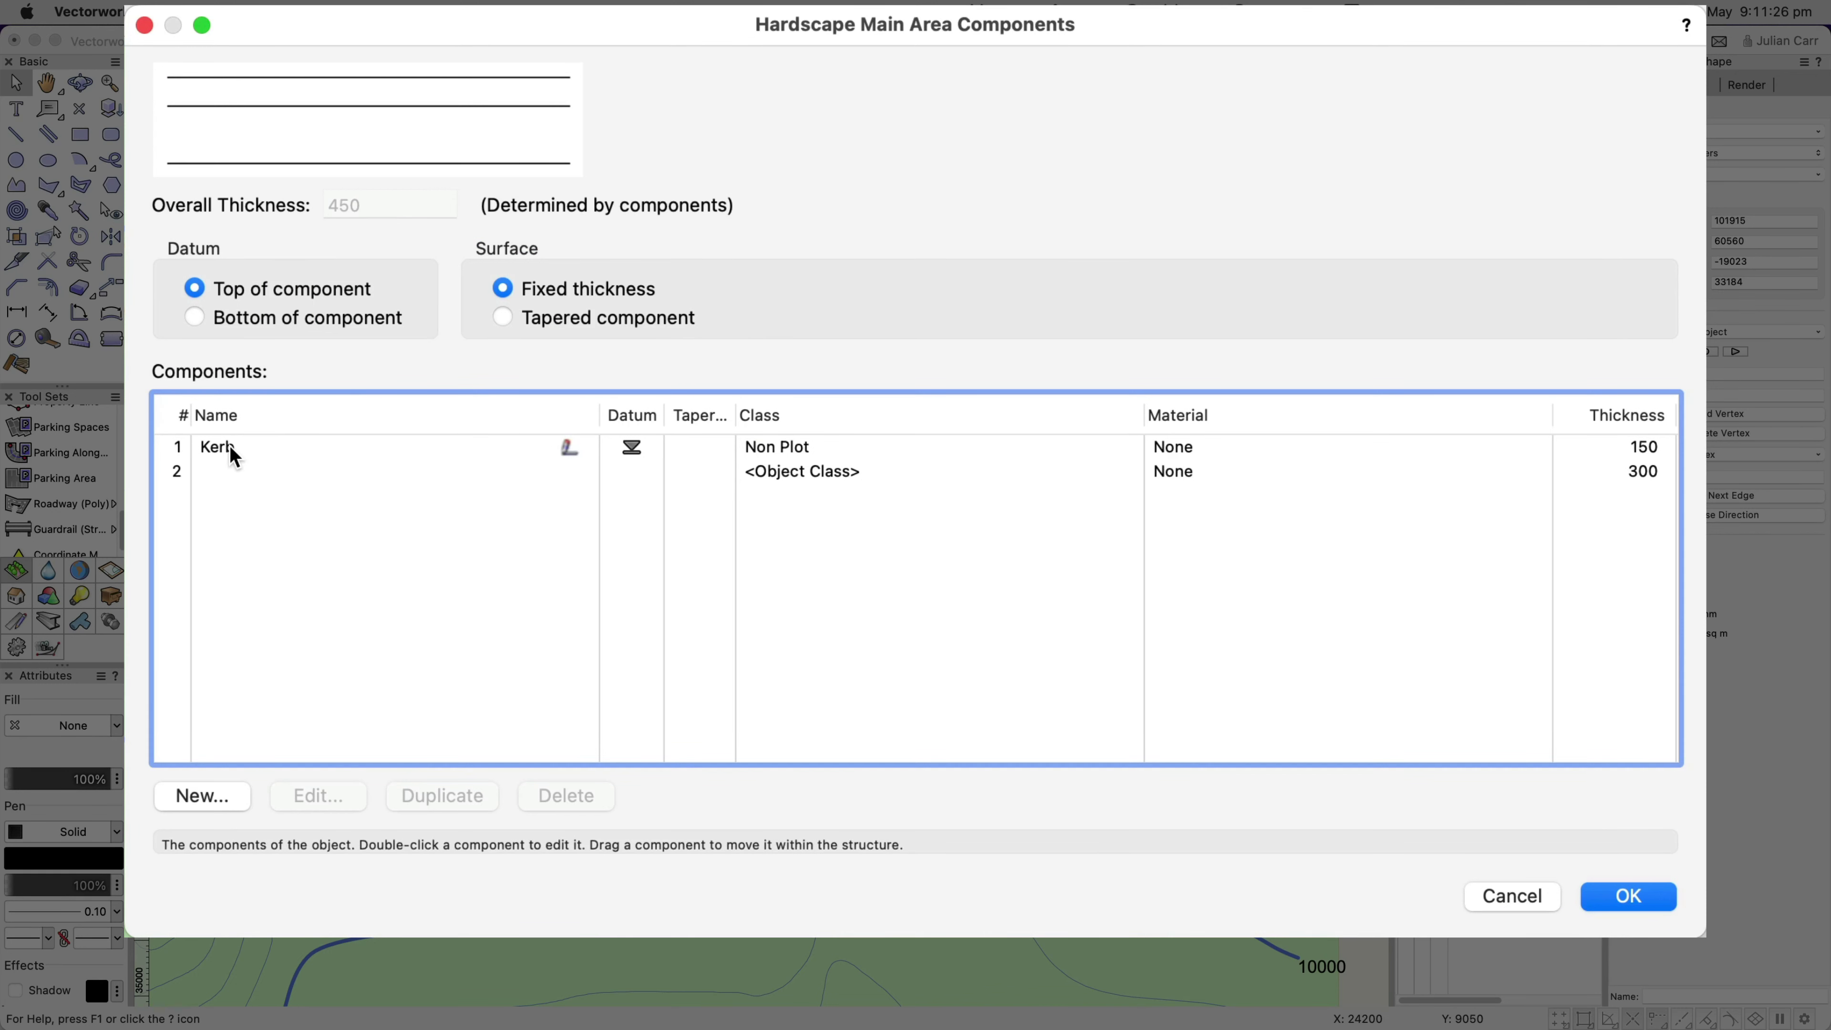
pyautogui.click(264, 457)
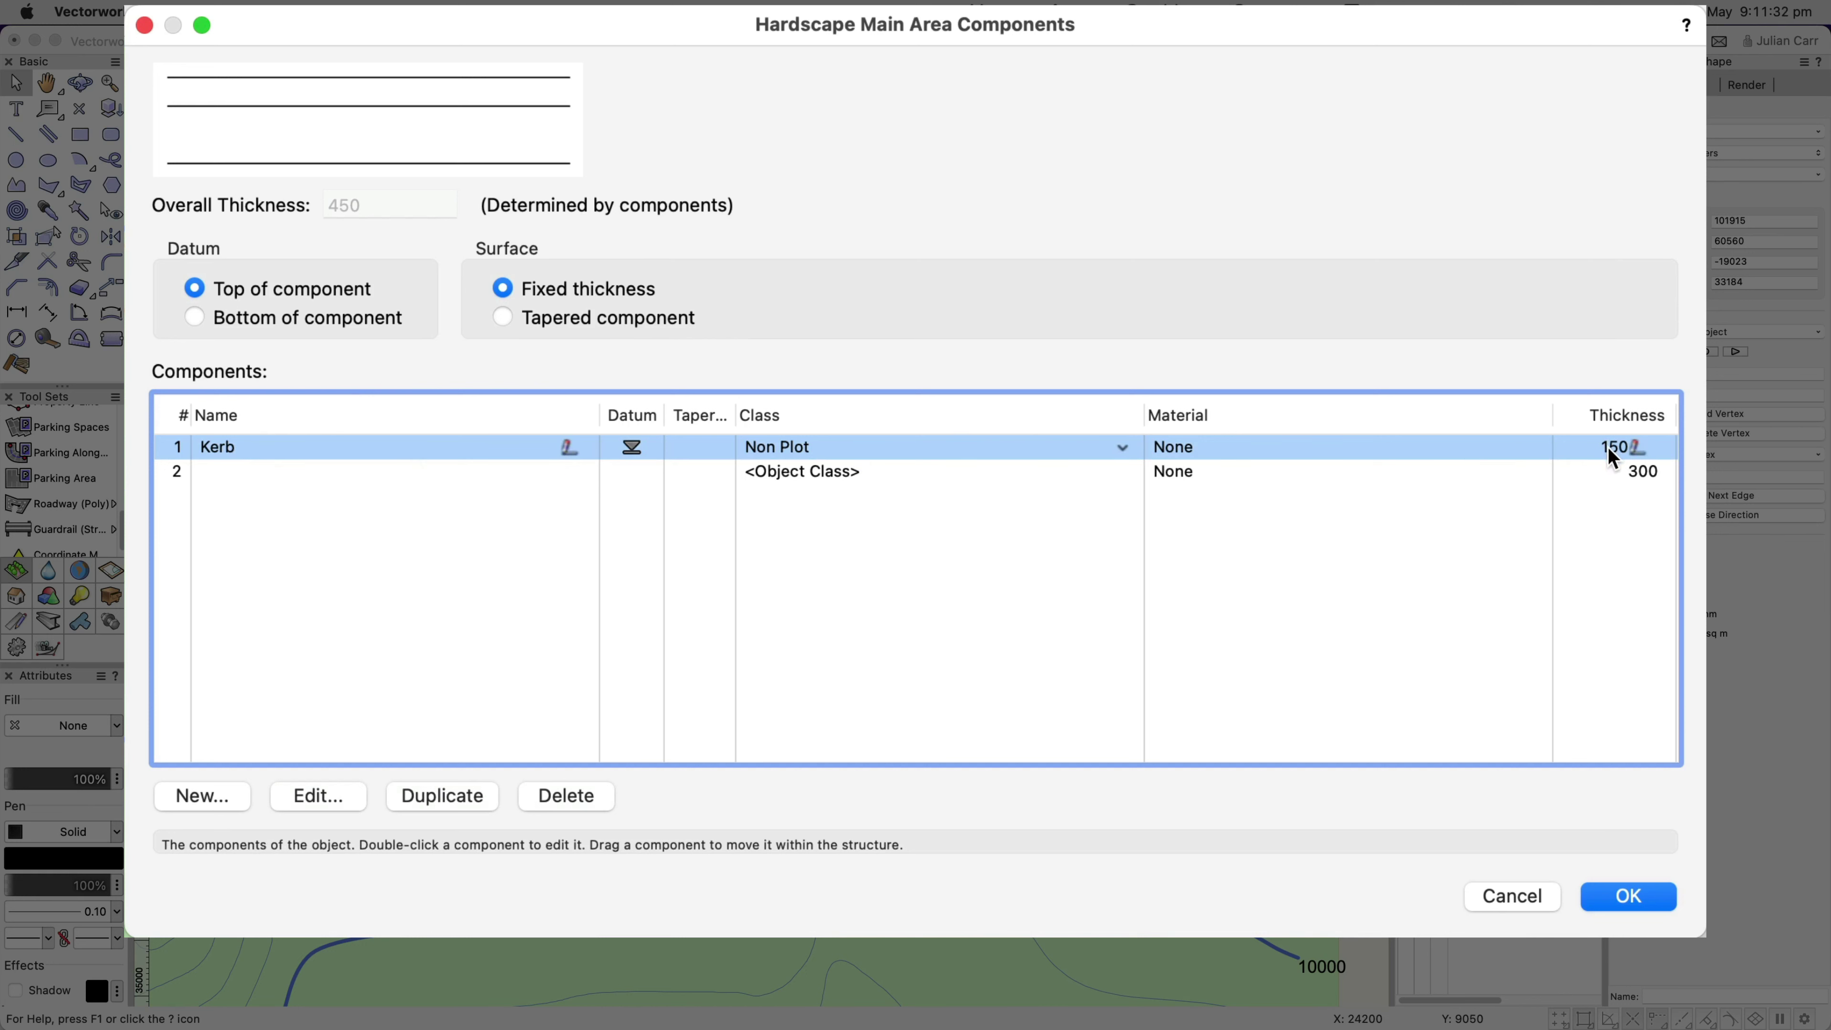
pyautogui.click(1595, 481)
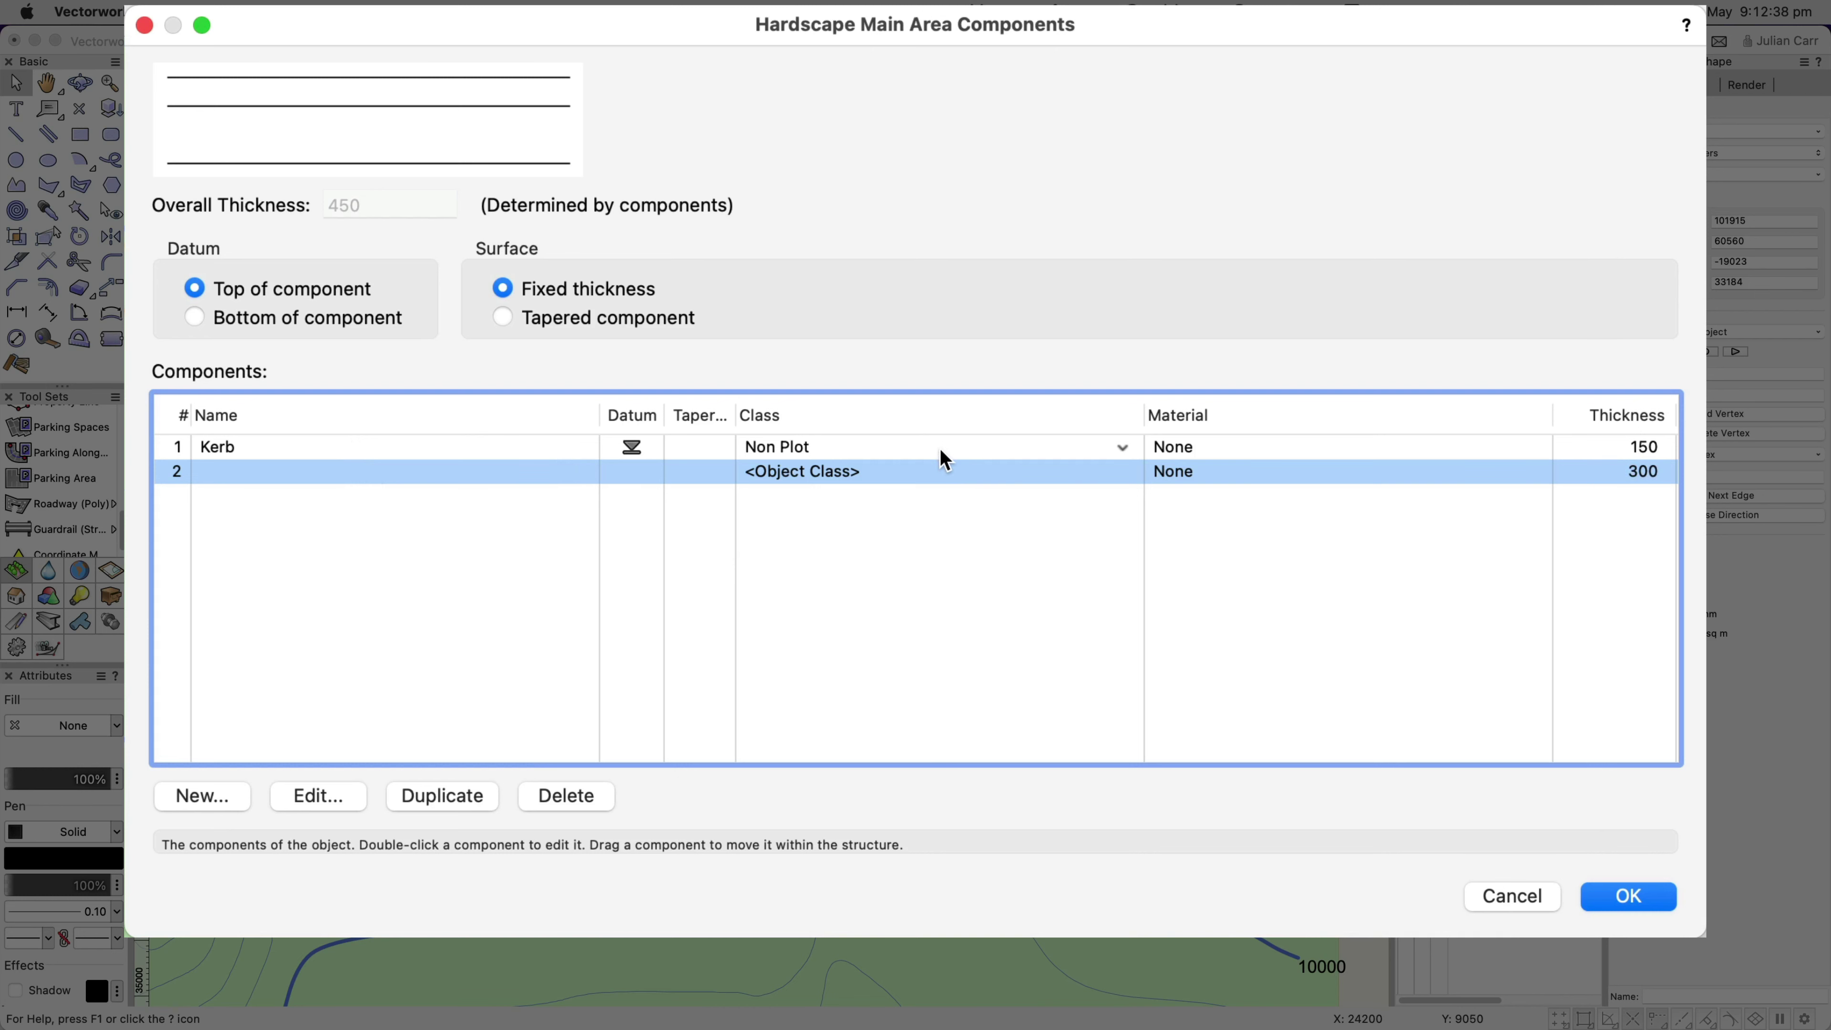
pyautogui.click(1628, 897)
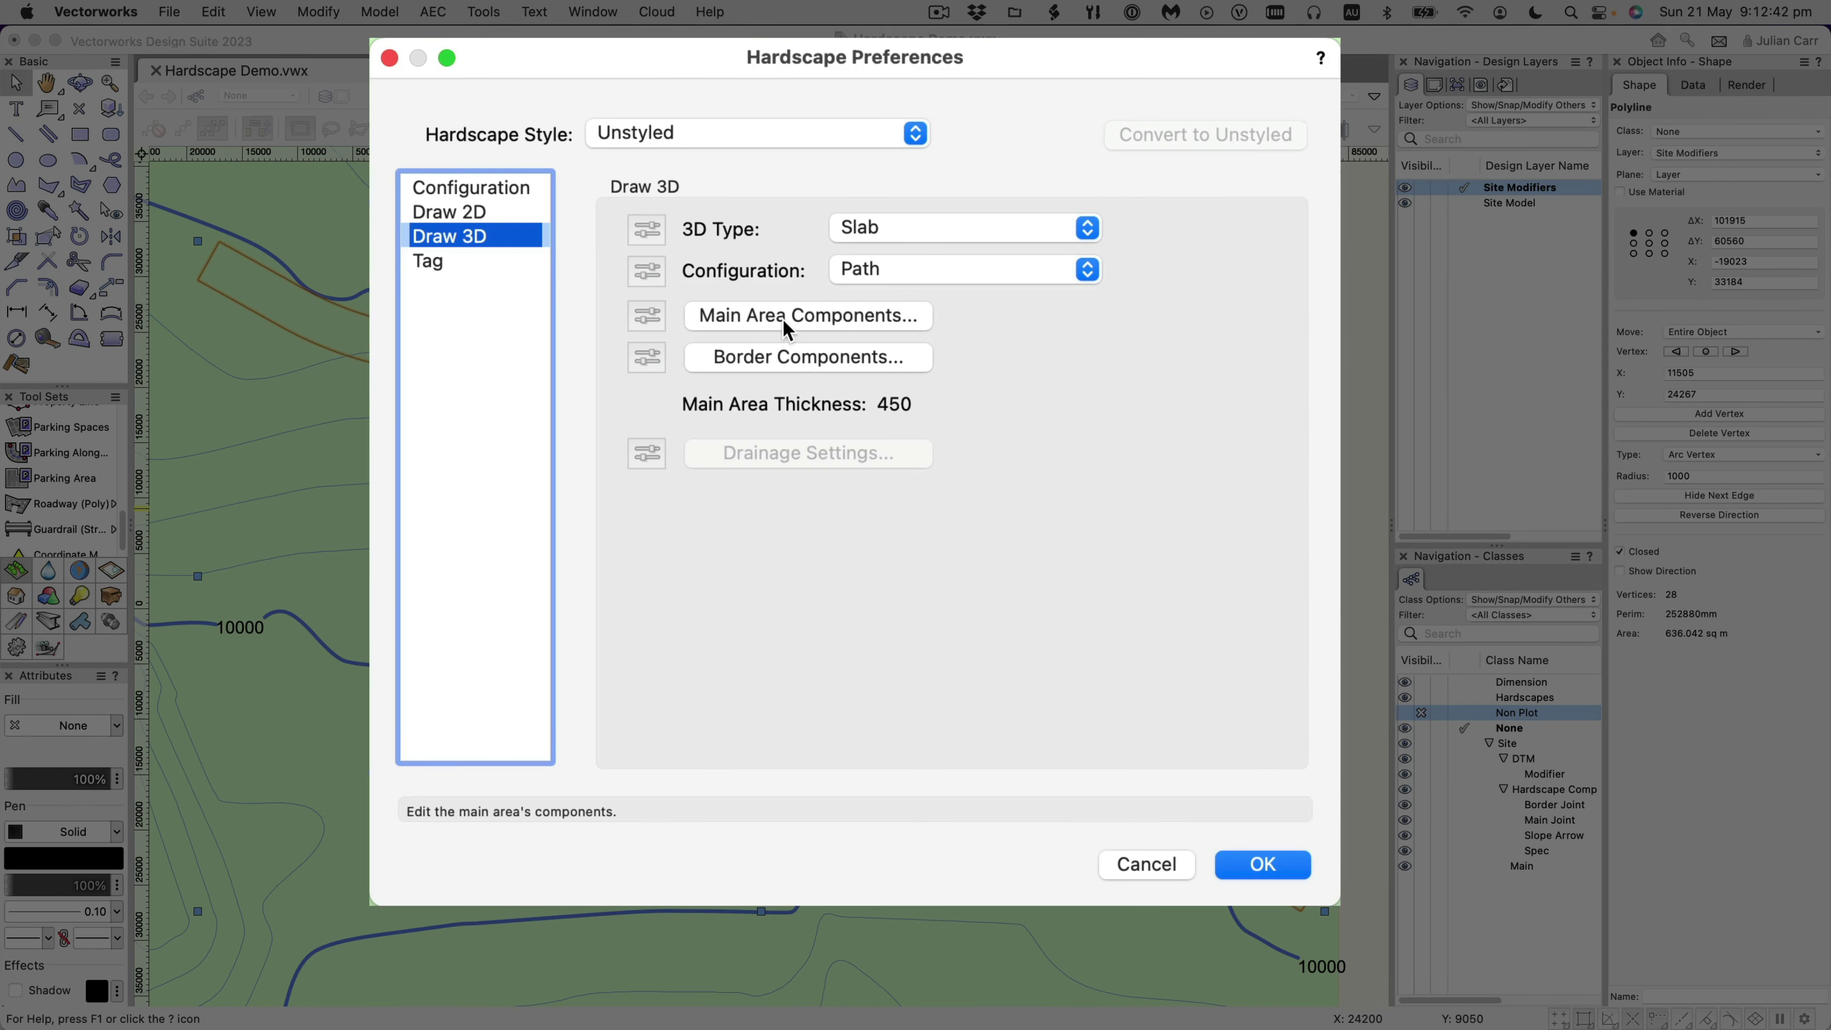
# Review the hardscape's border components and accept the preferences to create the hardscape from the road outline.
pyautogui.click(824, 356)
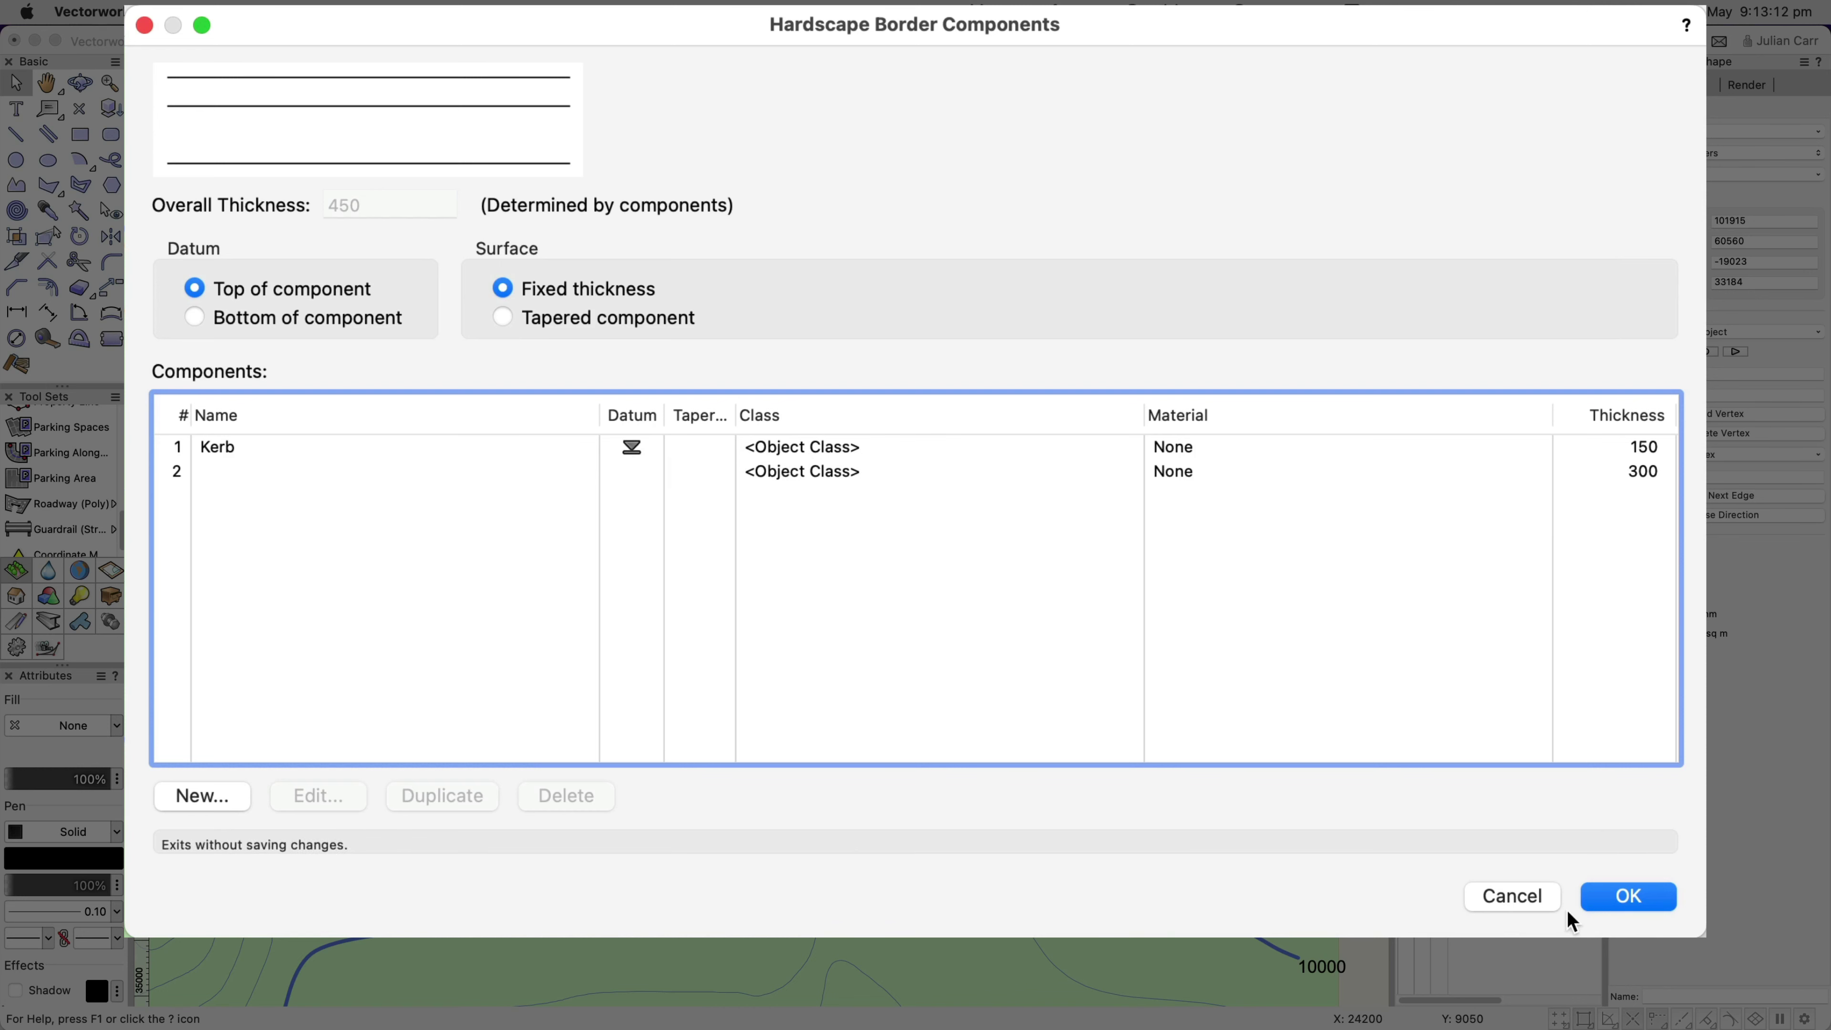
pyautogui.click(1628, 896)
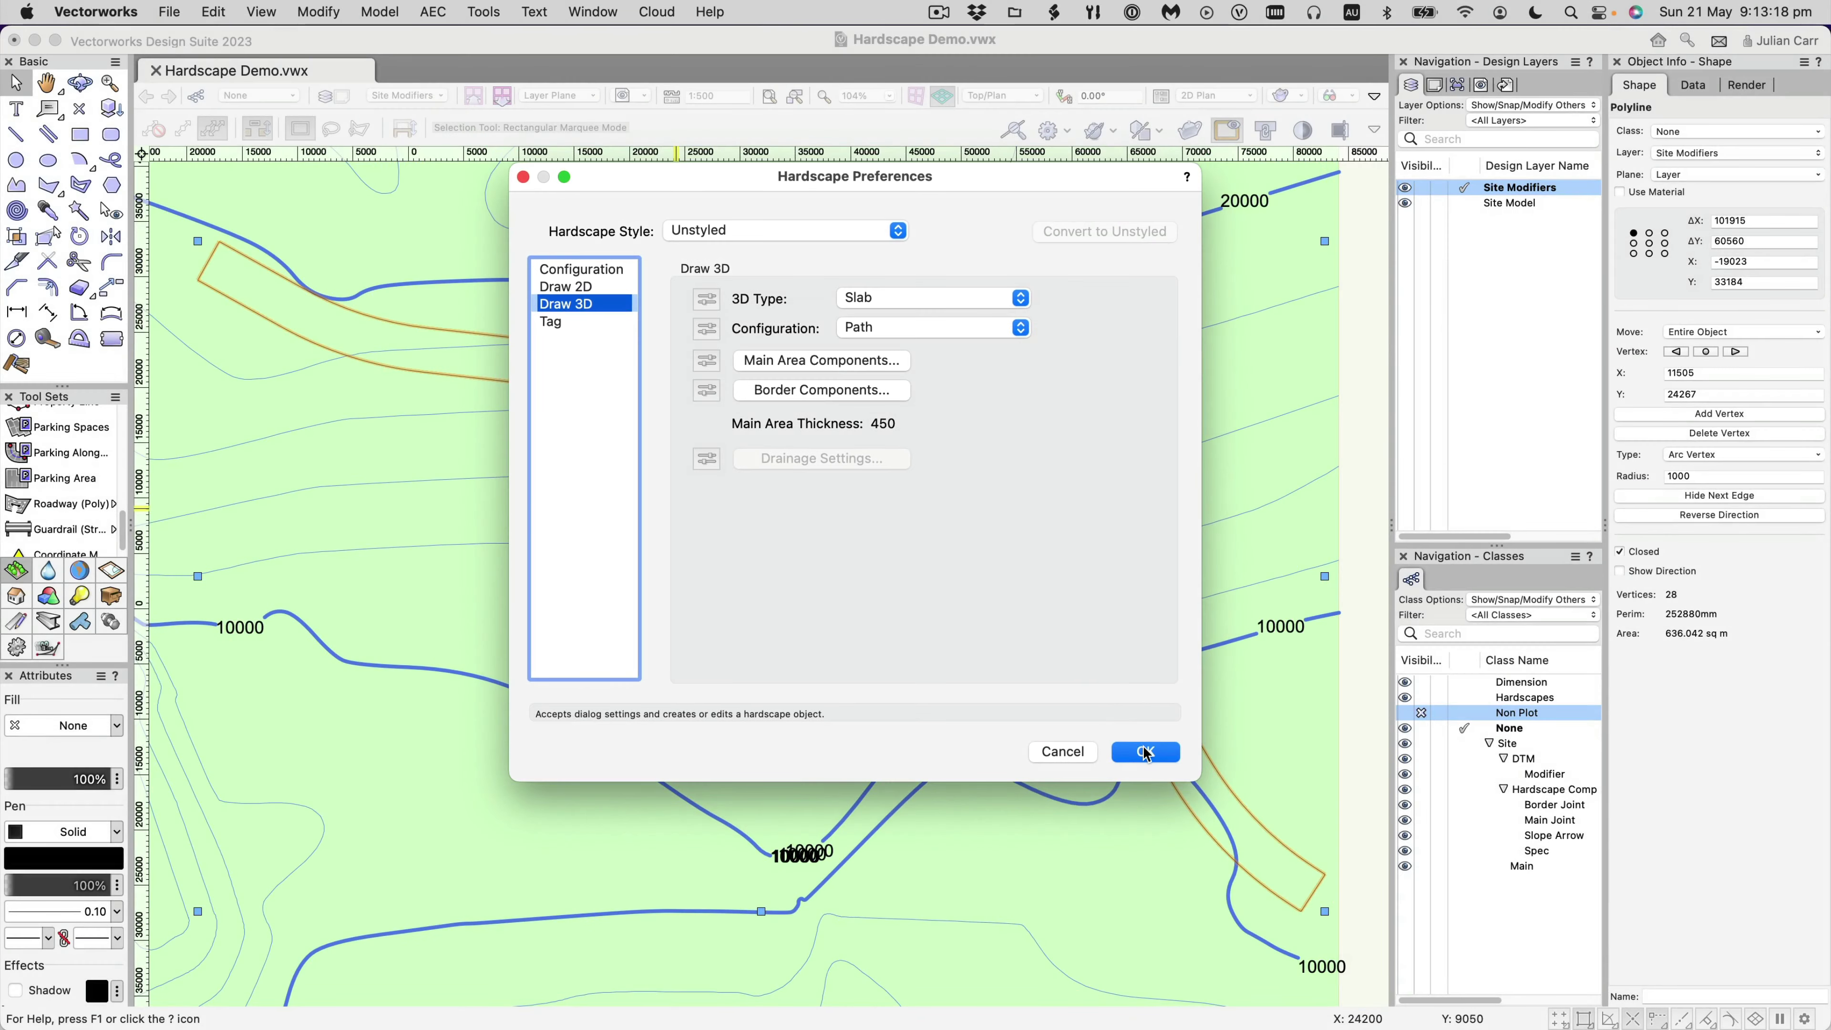
pyautogui.click(1146, 753)
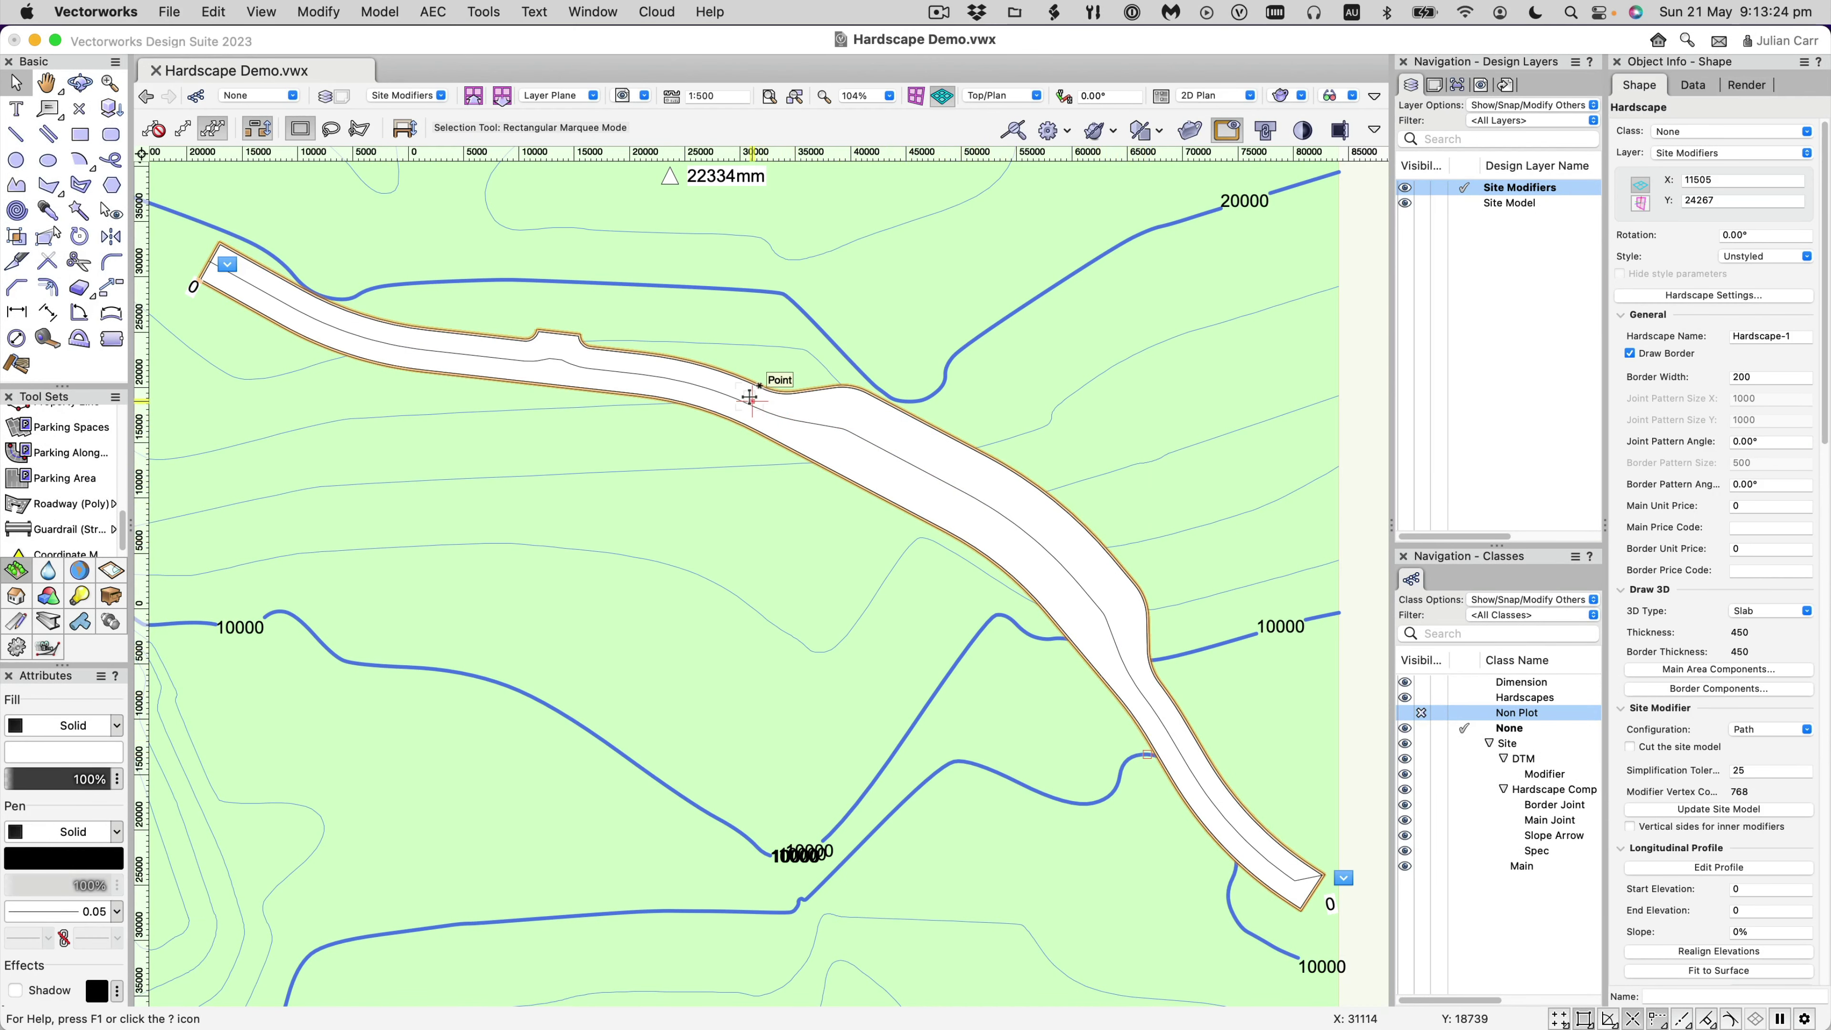
# Delete the longitudinal profile vertices beside the bay on the road's upper edge, using the Reshape tool's Longitudinal Profile mode.
pyautogui.scroll(5, 750, 399)
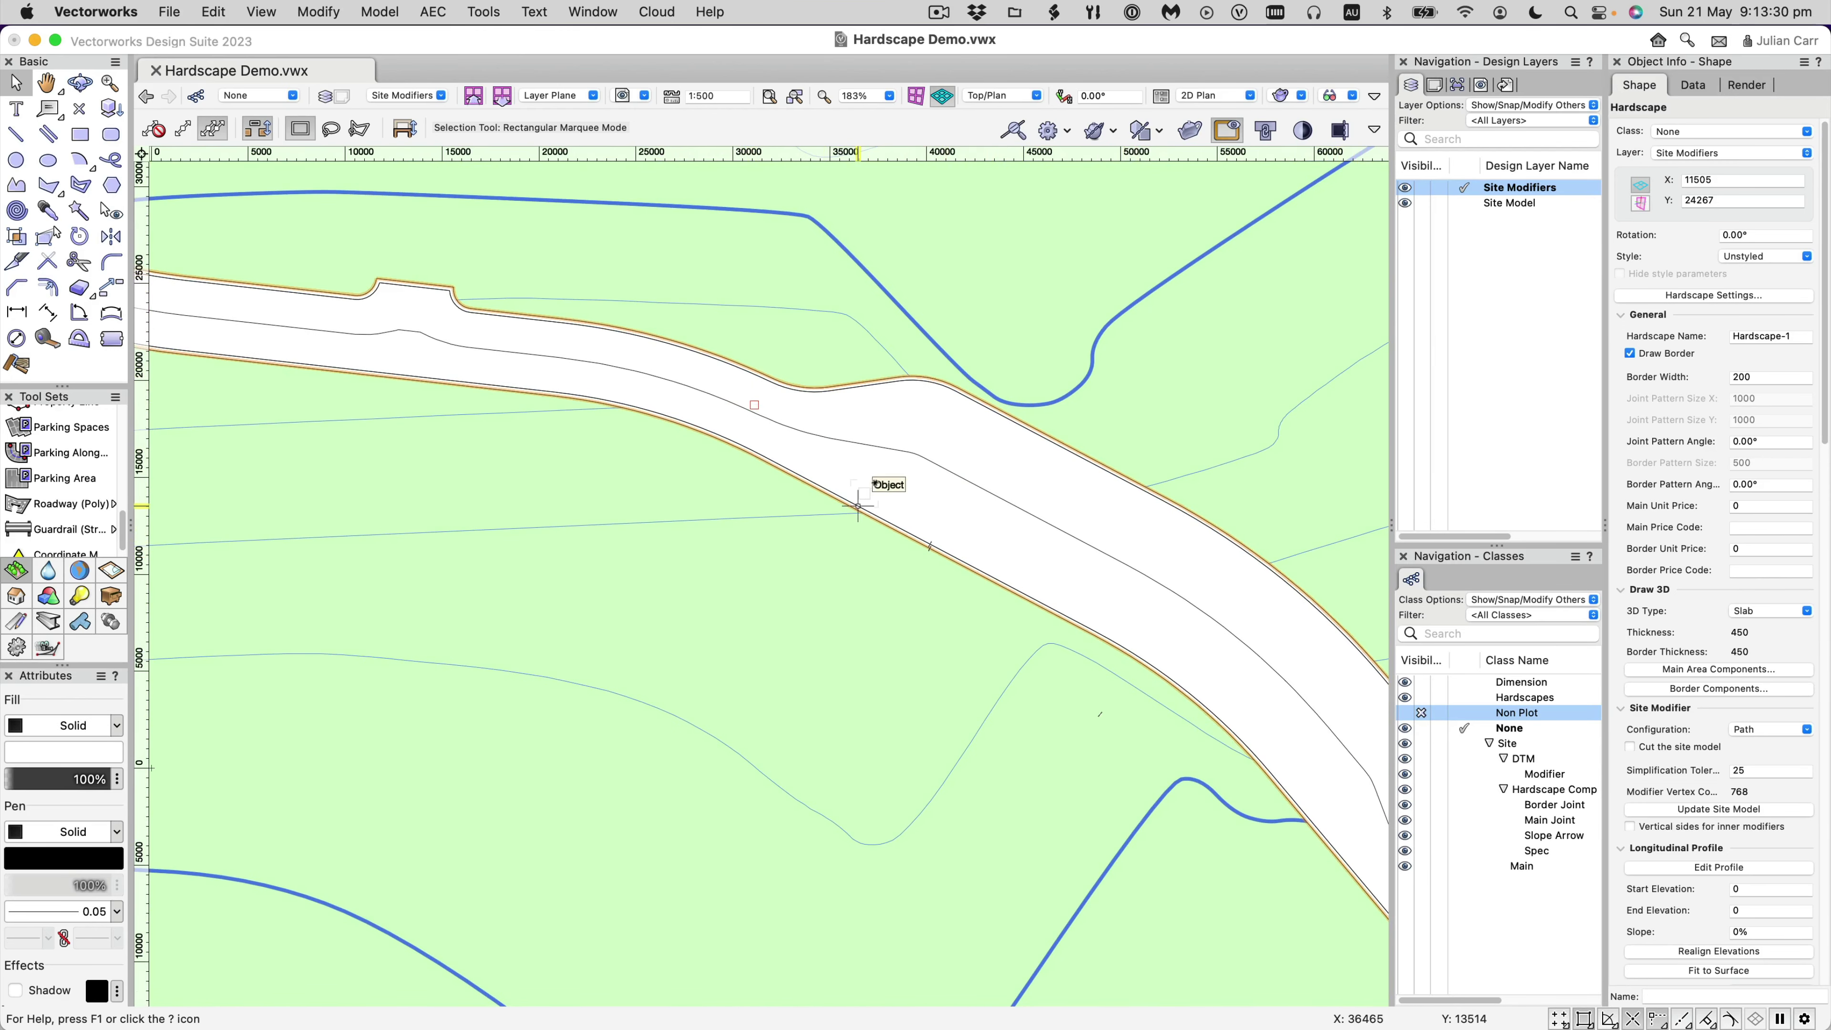
pyautogui.scroll(-5, 862, 501)
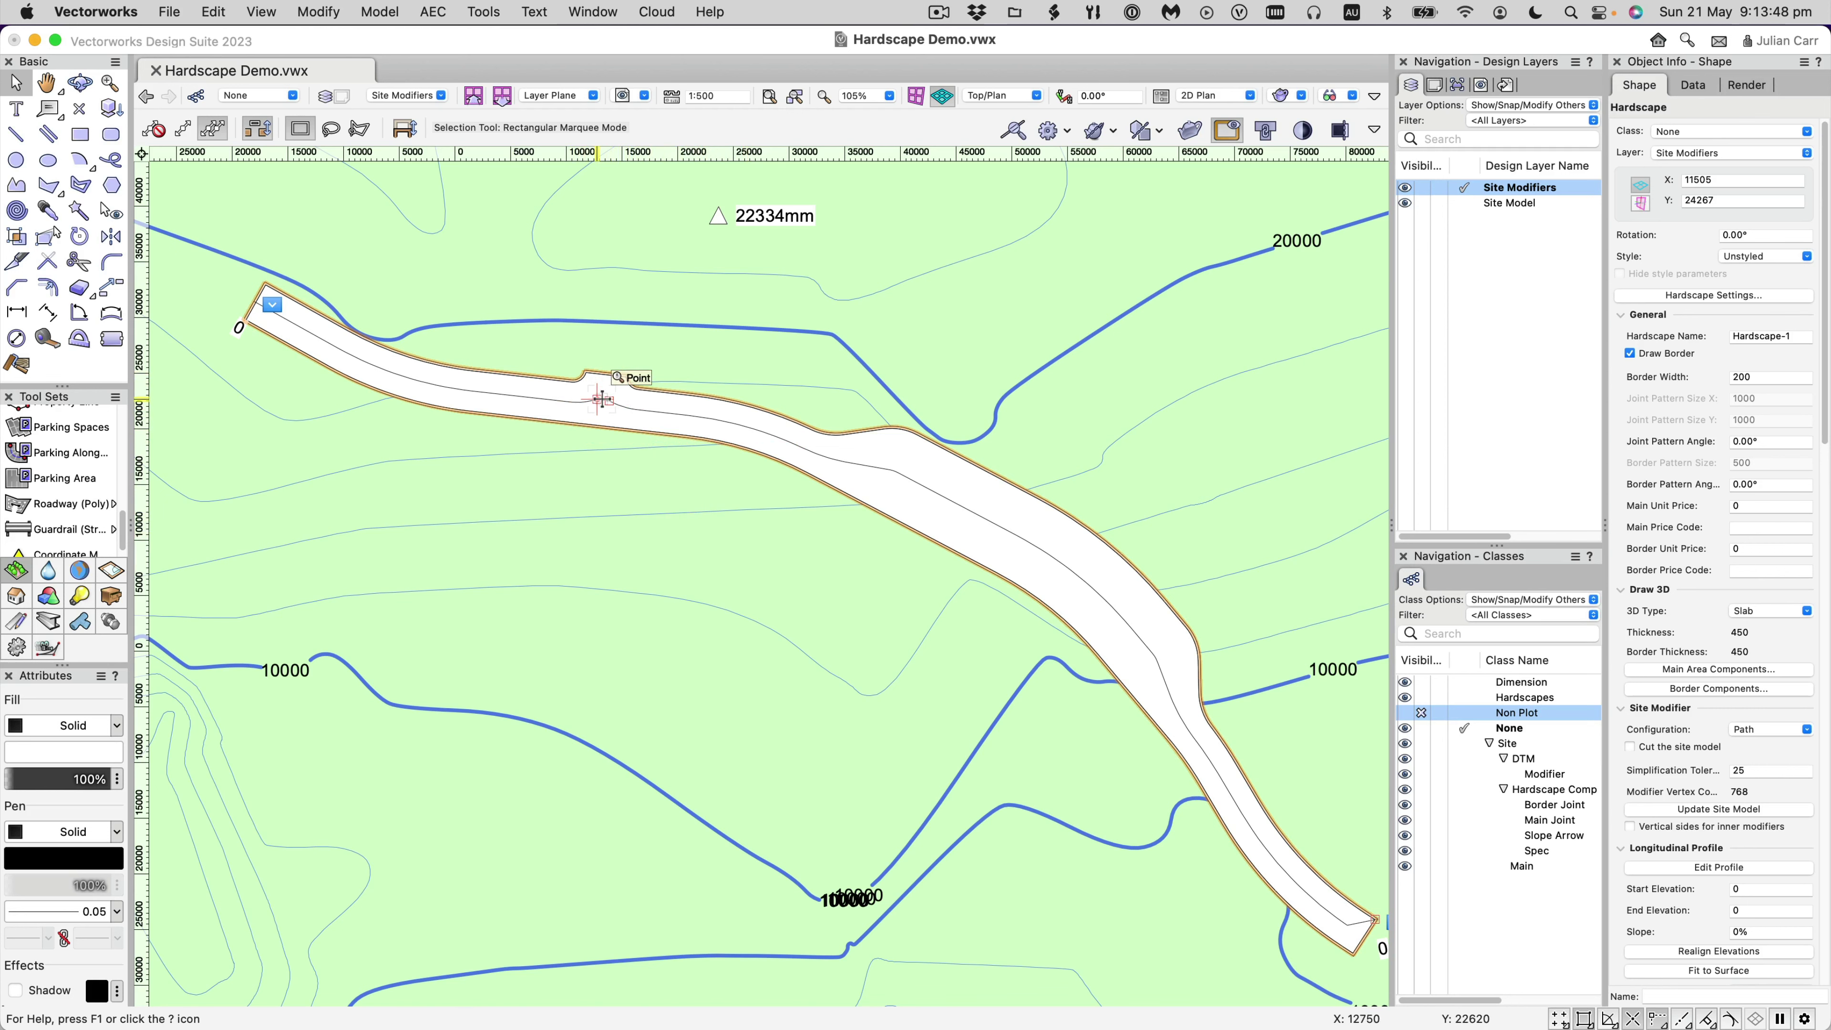
pyautogui.click(45, 241)
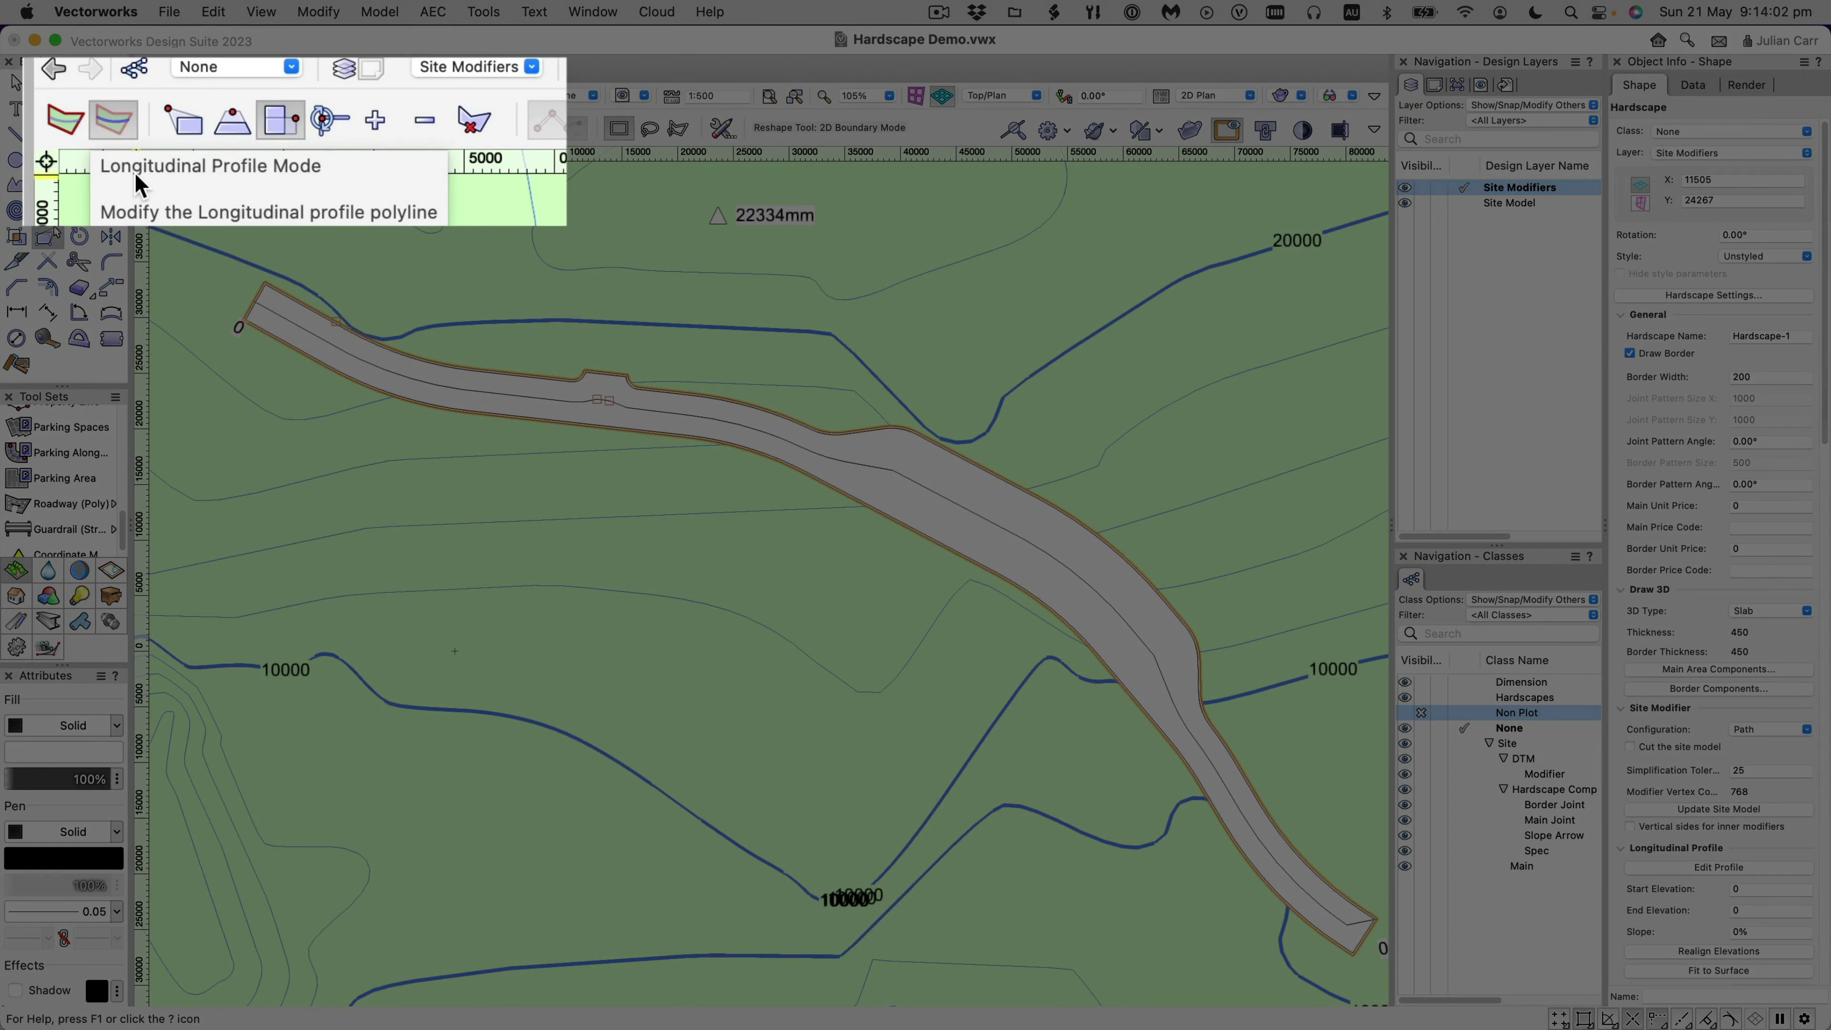
pyautogui.click(115, 122)
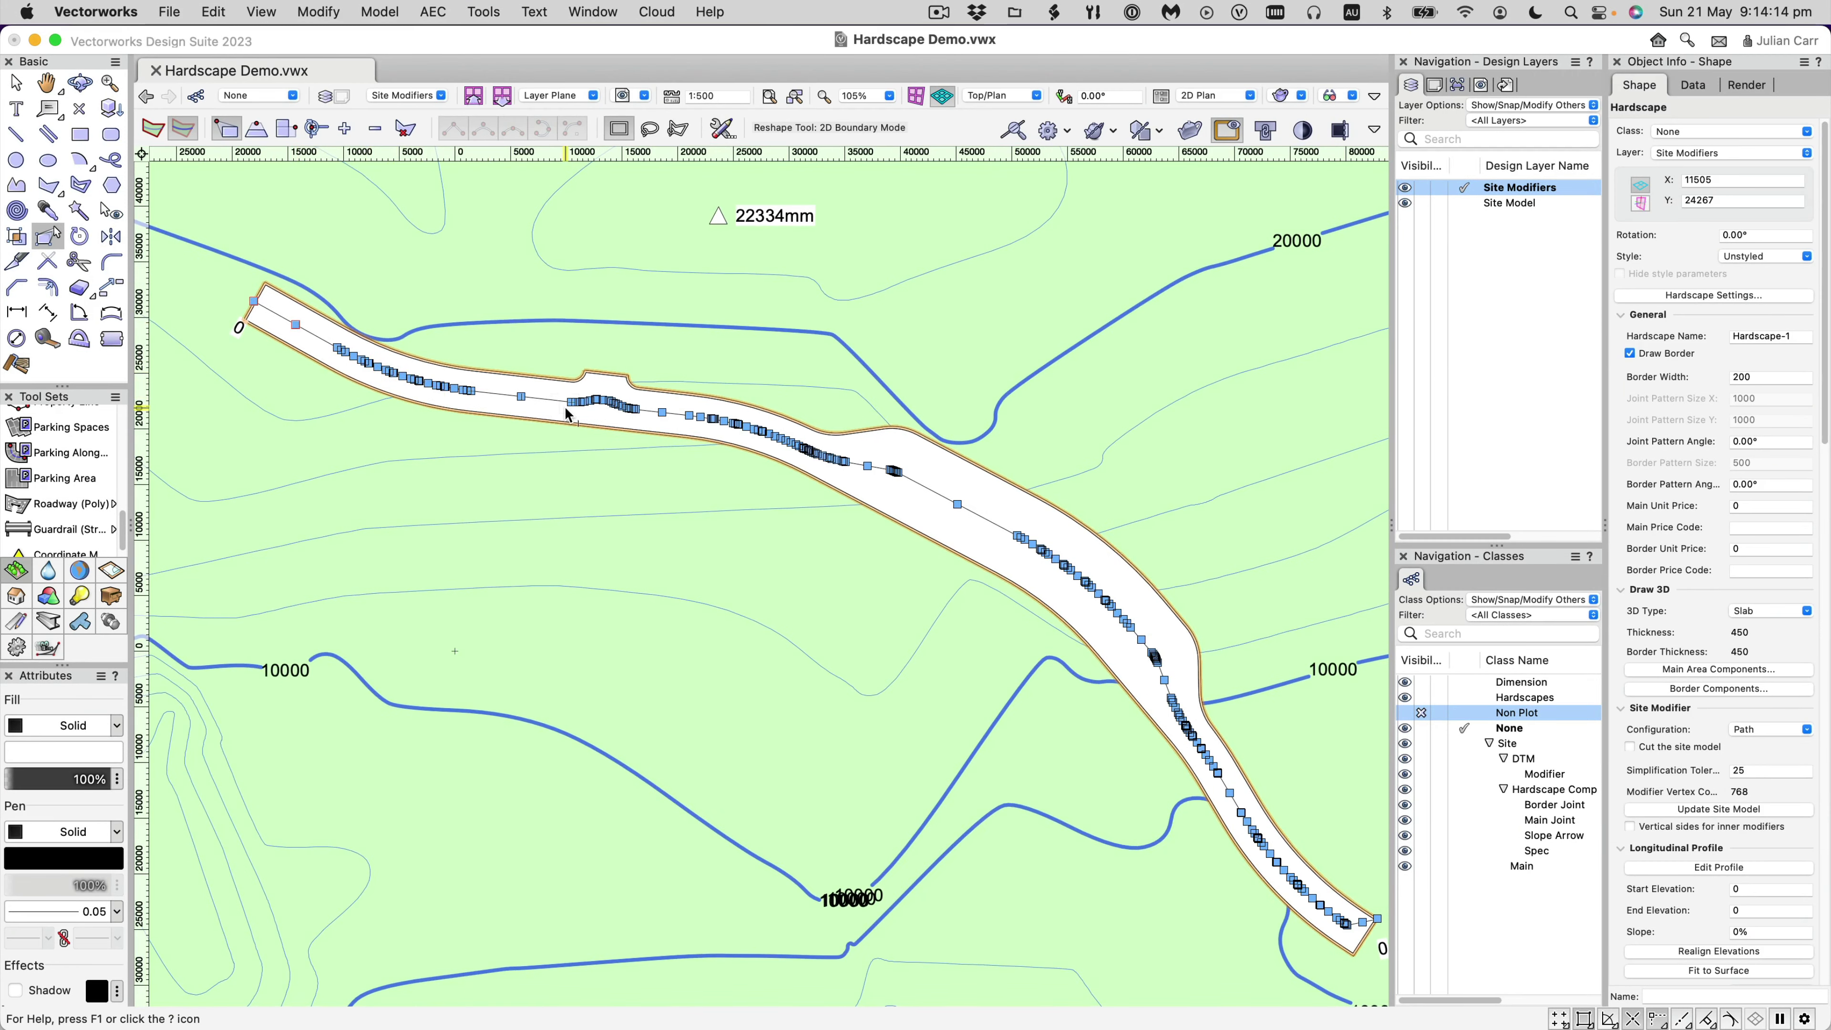
pyautogui.scroll(1, 609, 395)
pyautogui.scroll(9, 598, 397)
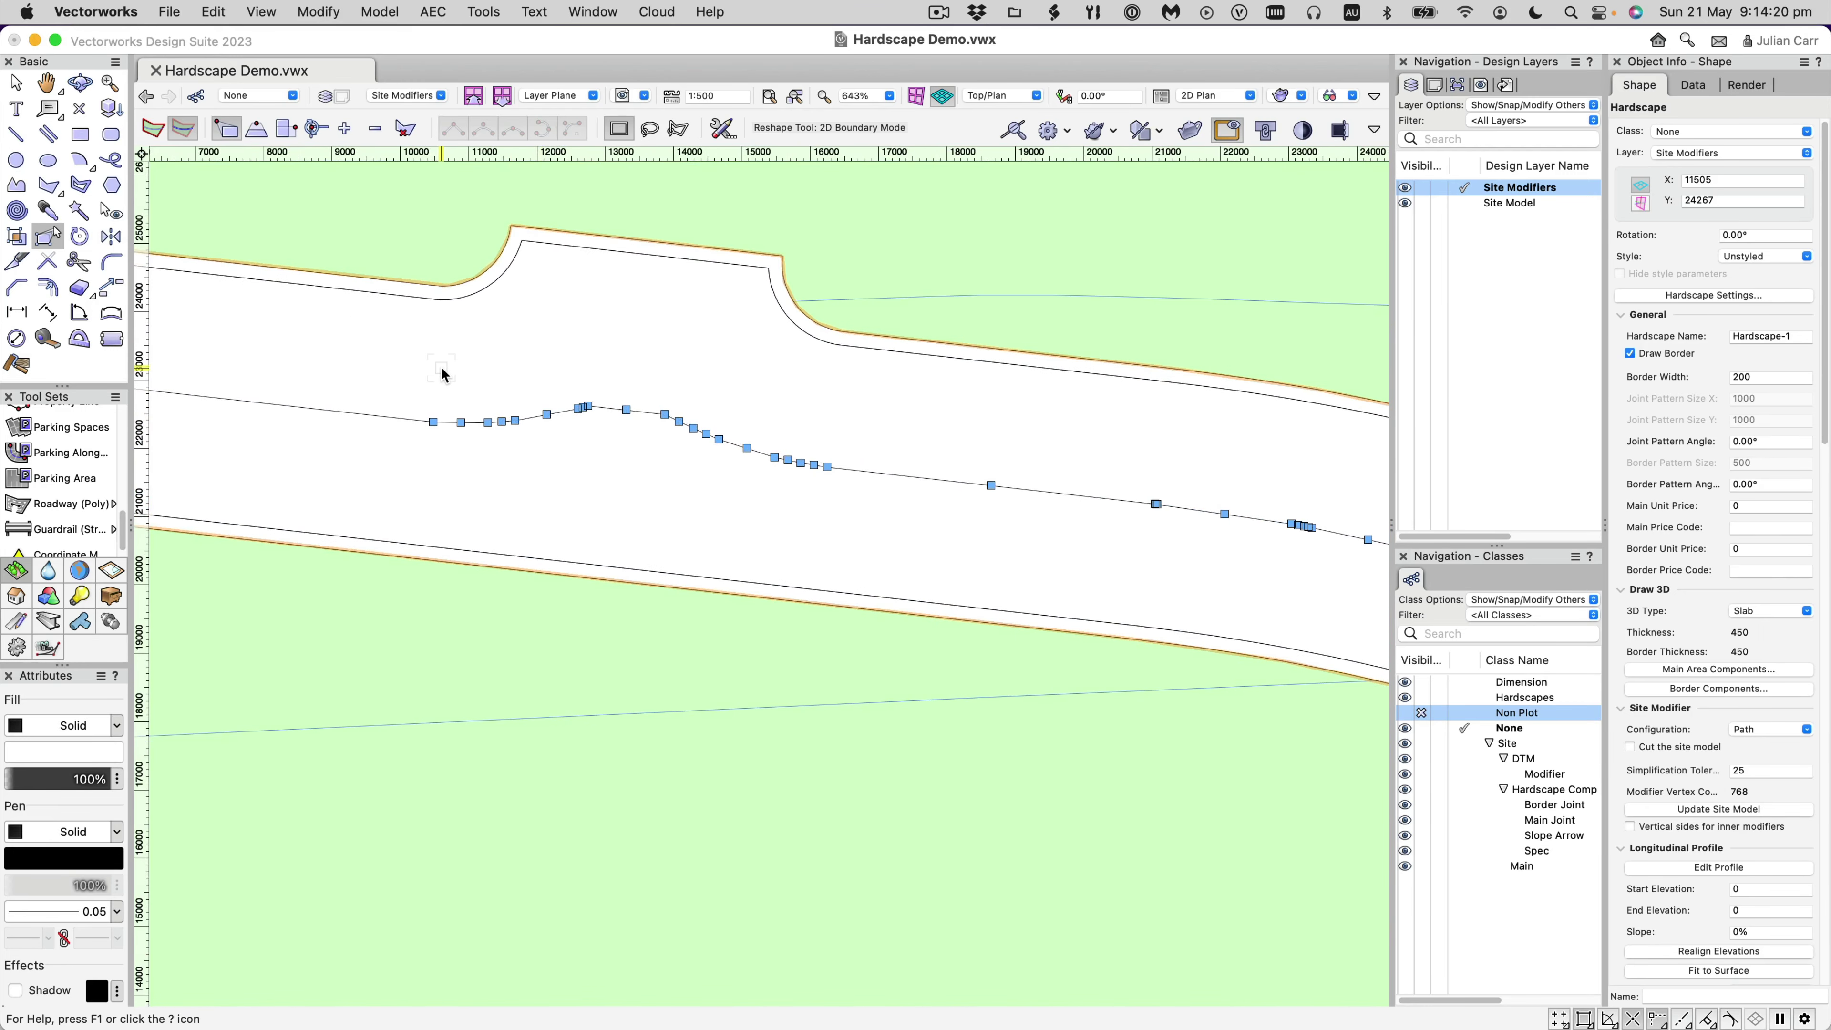
pyautogui.click(374, 133)
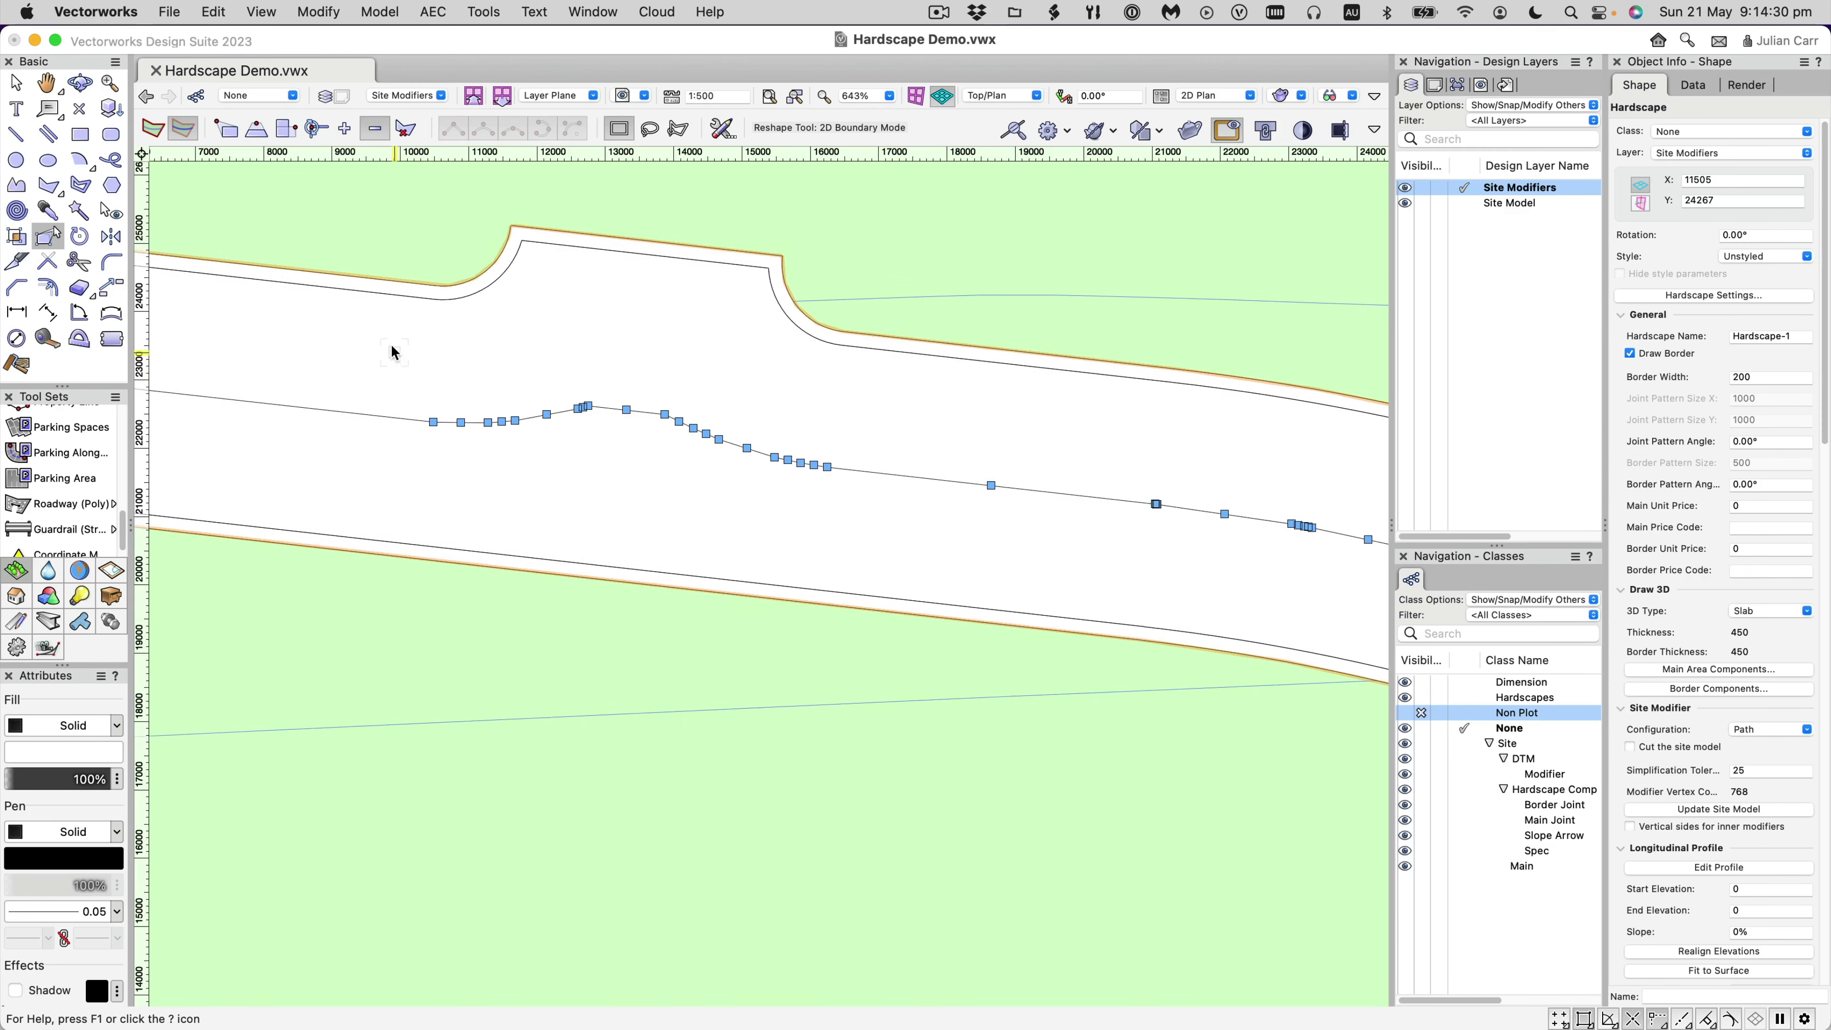
pyautogui.moveTo(392, 352); pyautogui.dragTo(811, 513)
pyautogui.moveTo(548, 439); pyautogui.dragTo(842, 608)
pyautogui.press('u')
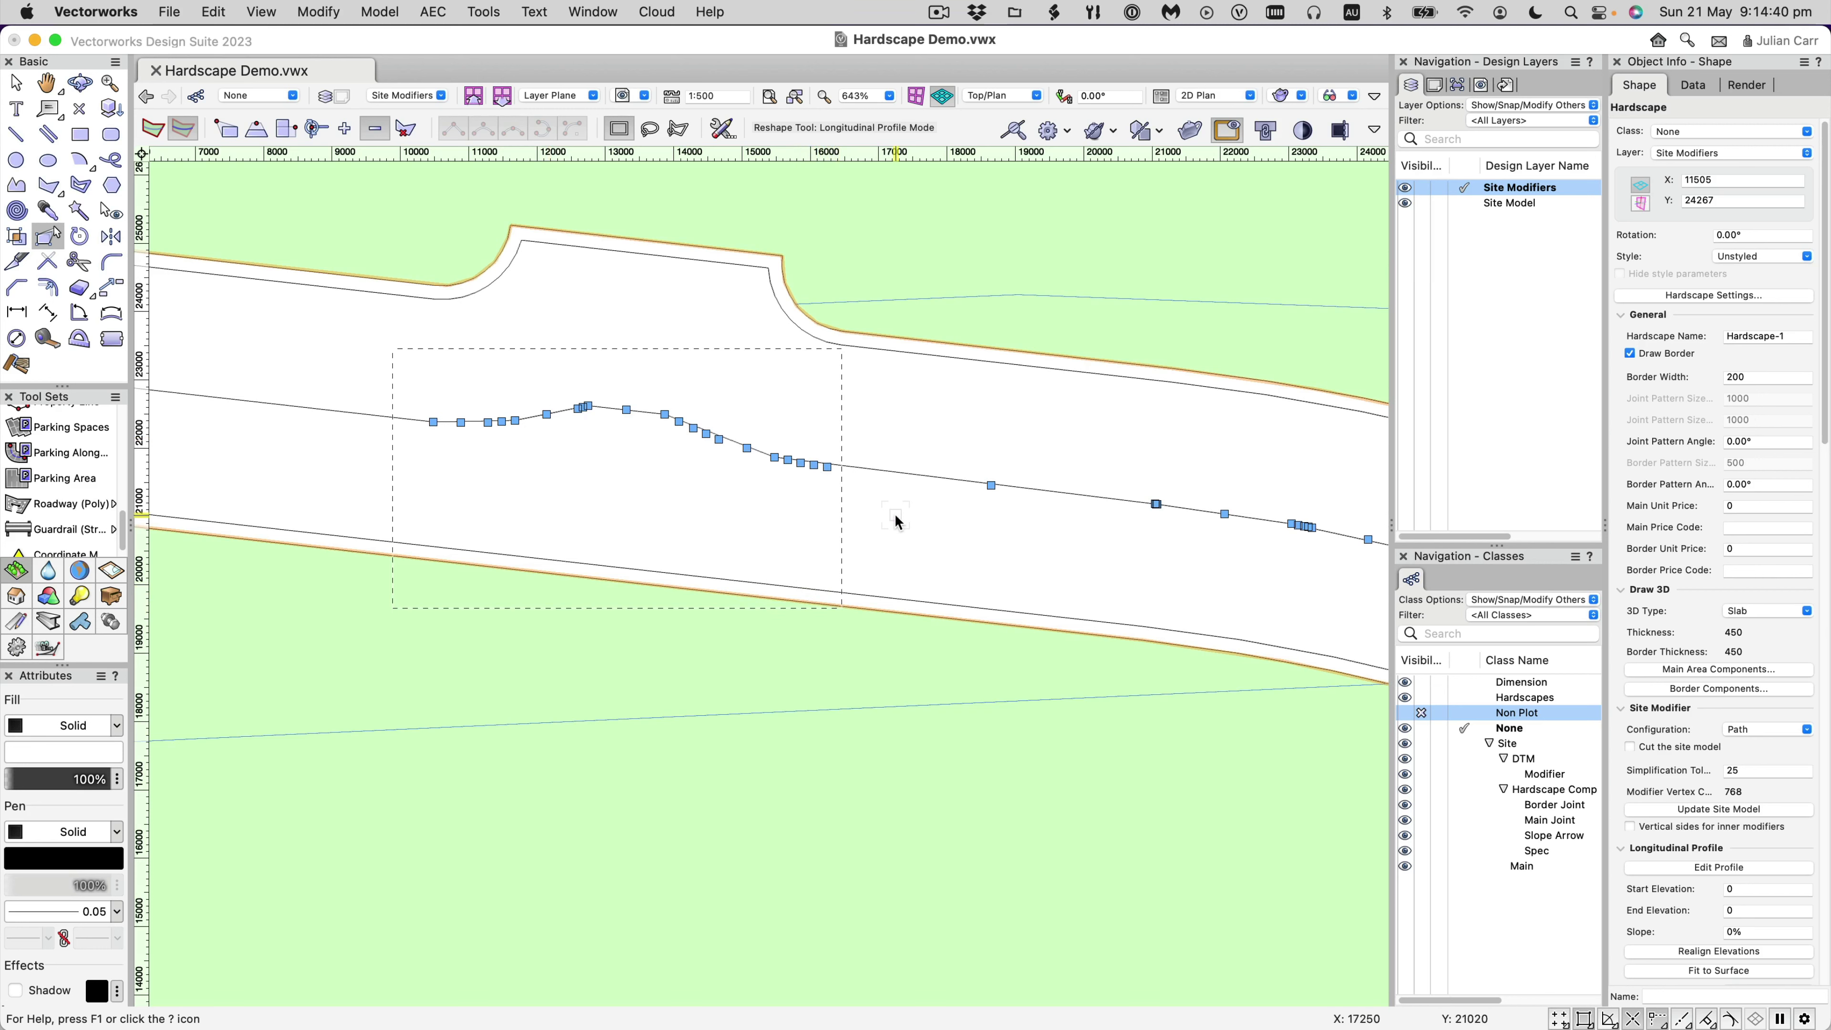
pyautogui.press('Delete')
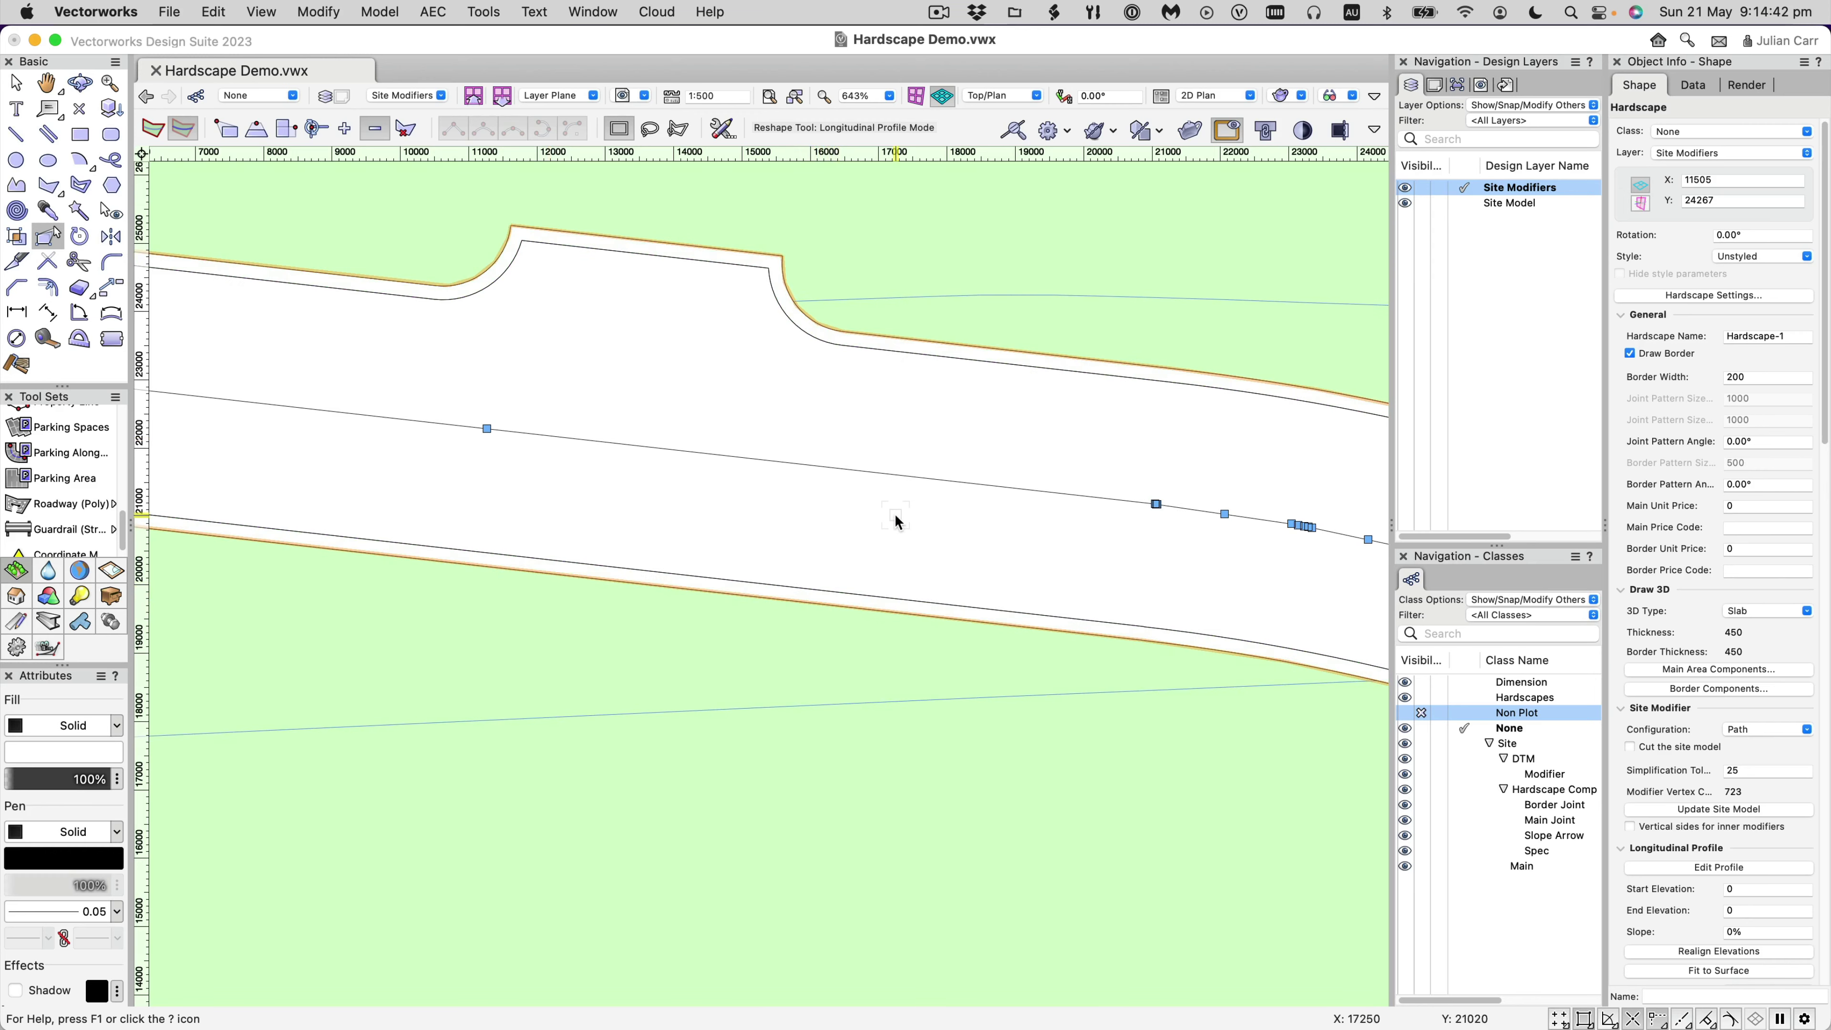
# Move the longitudinal profile's last vertex to the middle of the road's lower-right end edge and finish reshaping.
pyautogui.scroll(-5, 895, 514)
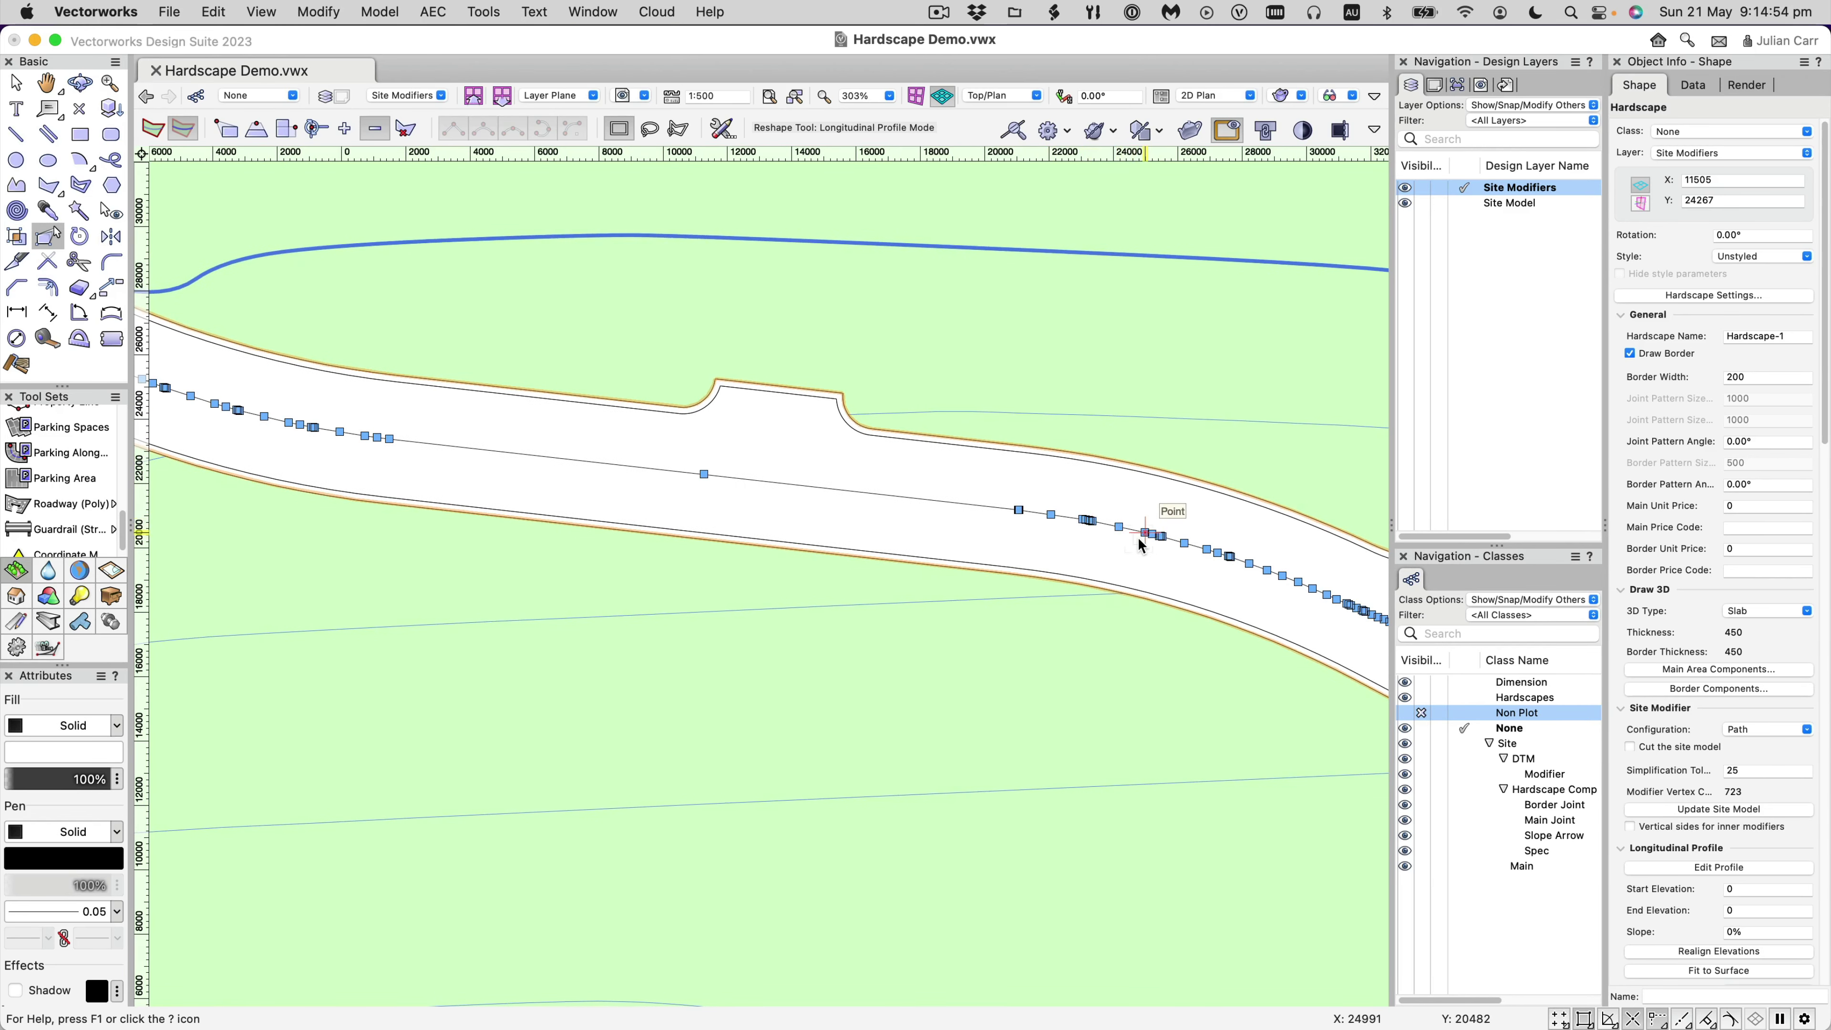
pyautogui.scroll(-5, 888, 512)
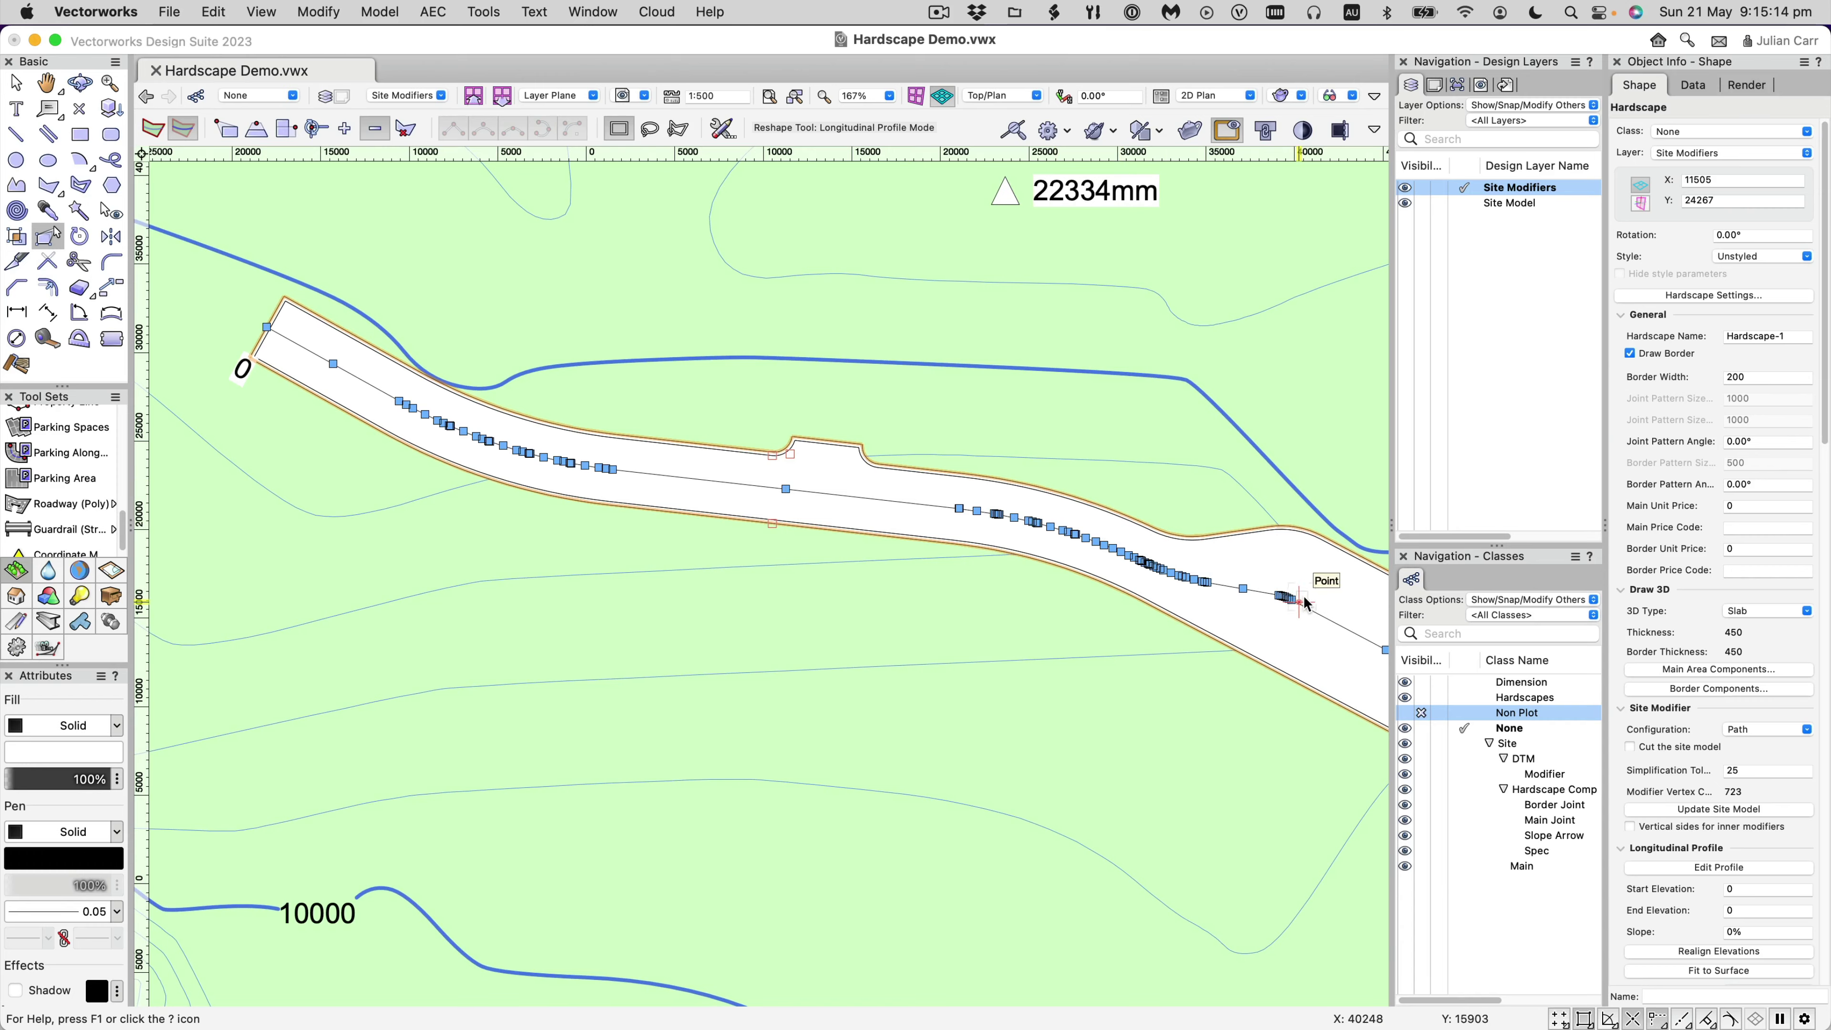
pyautogui.moveTo(1306, 598)
pyautogui.mouseDown()
pyautogui.moveTo(785, 453)
pyautogui.moveTo(721, 415)
pyautogui.mouseUp()
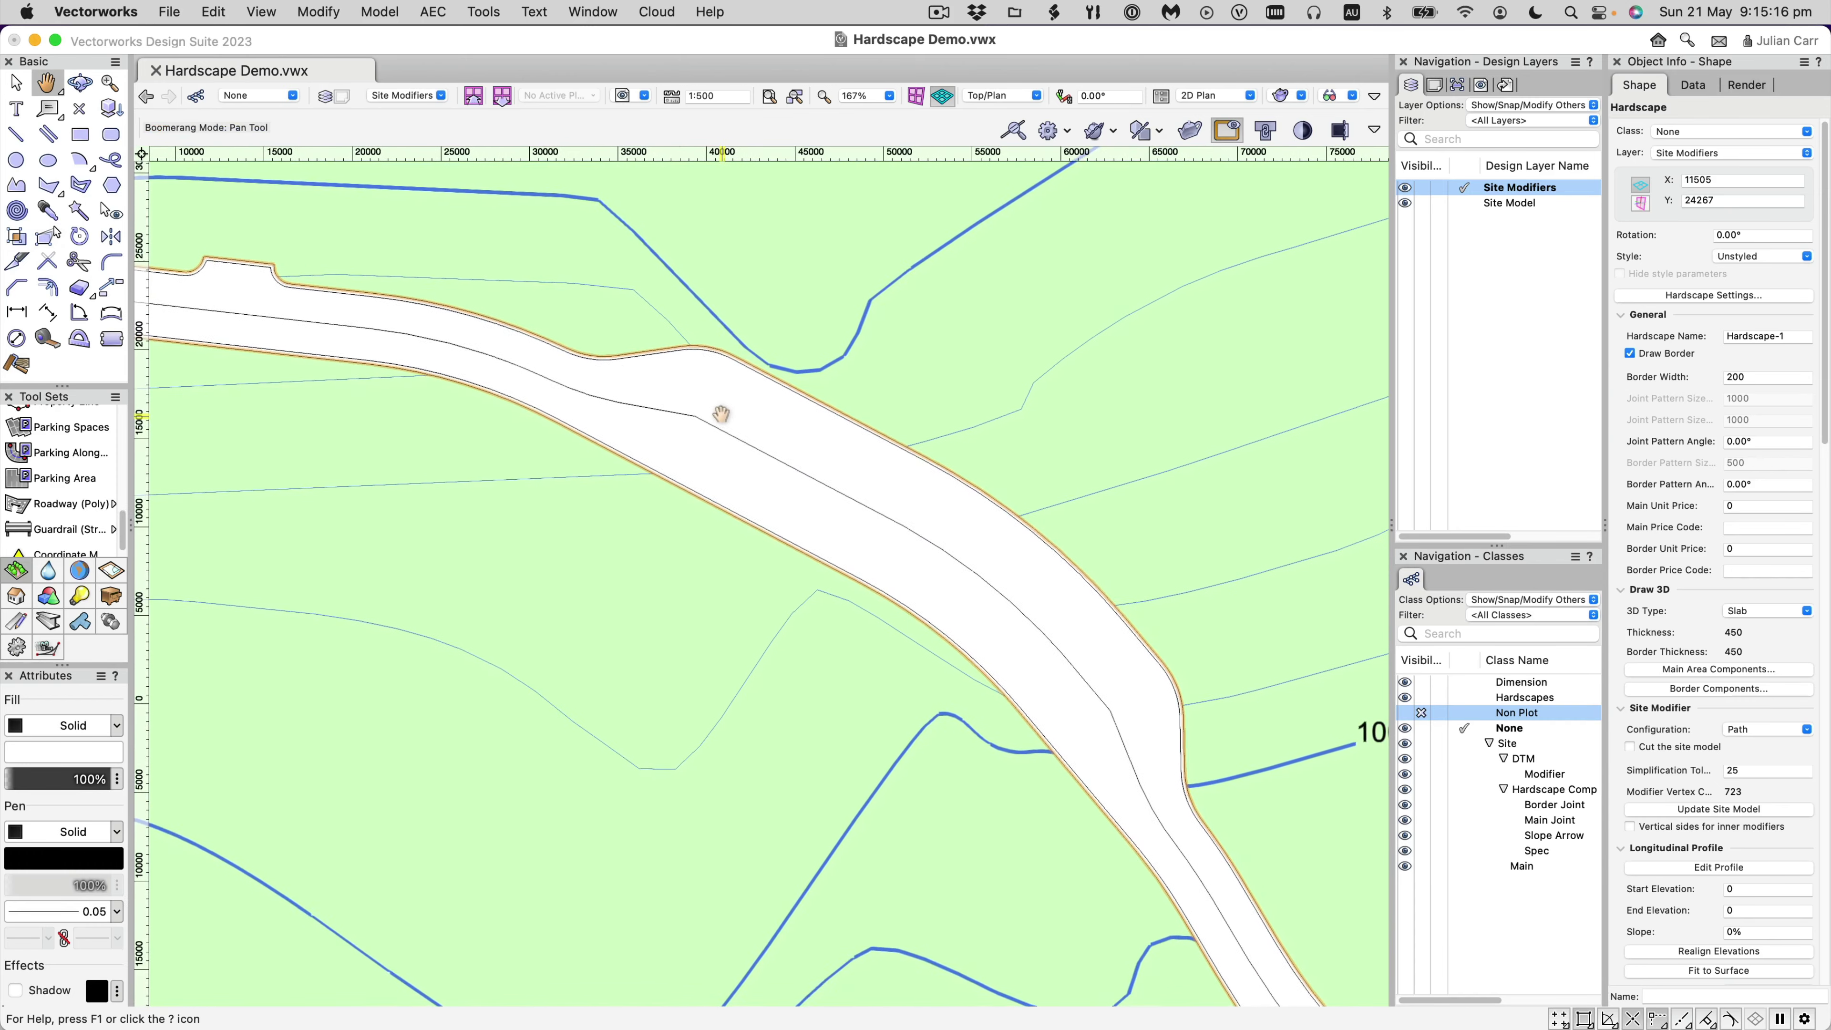
pyautogui.moveTo(1104, 634); pyautogui.dragTo(682, 344)
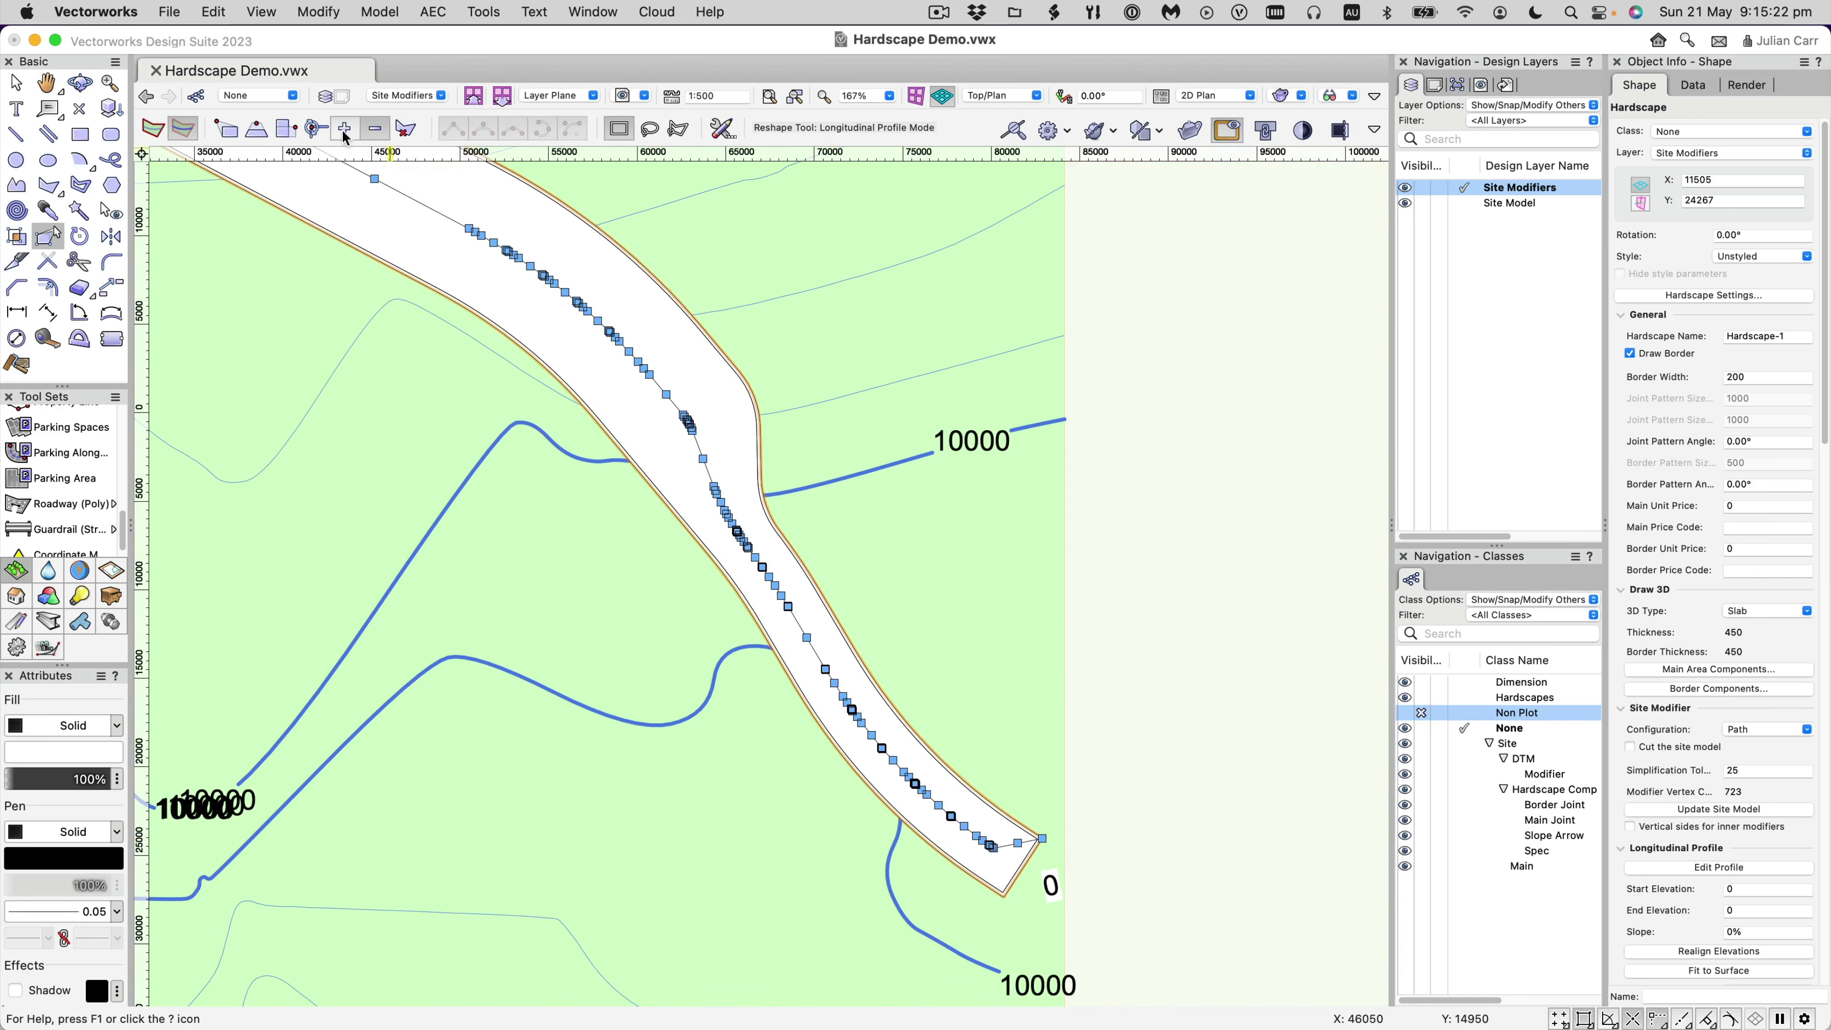
pyautogui.click(226, 129)
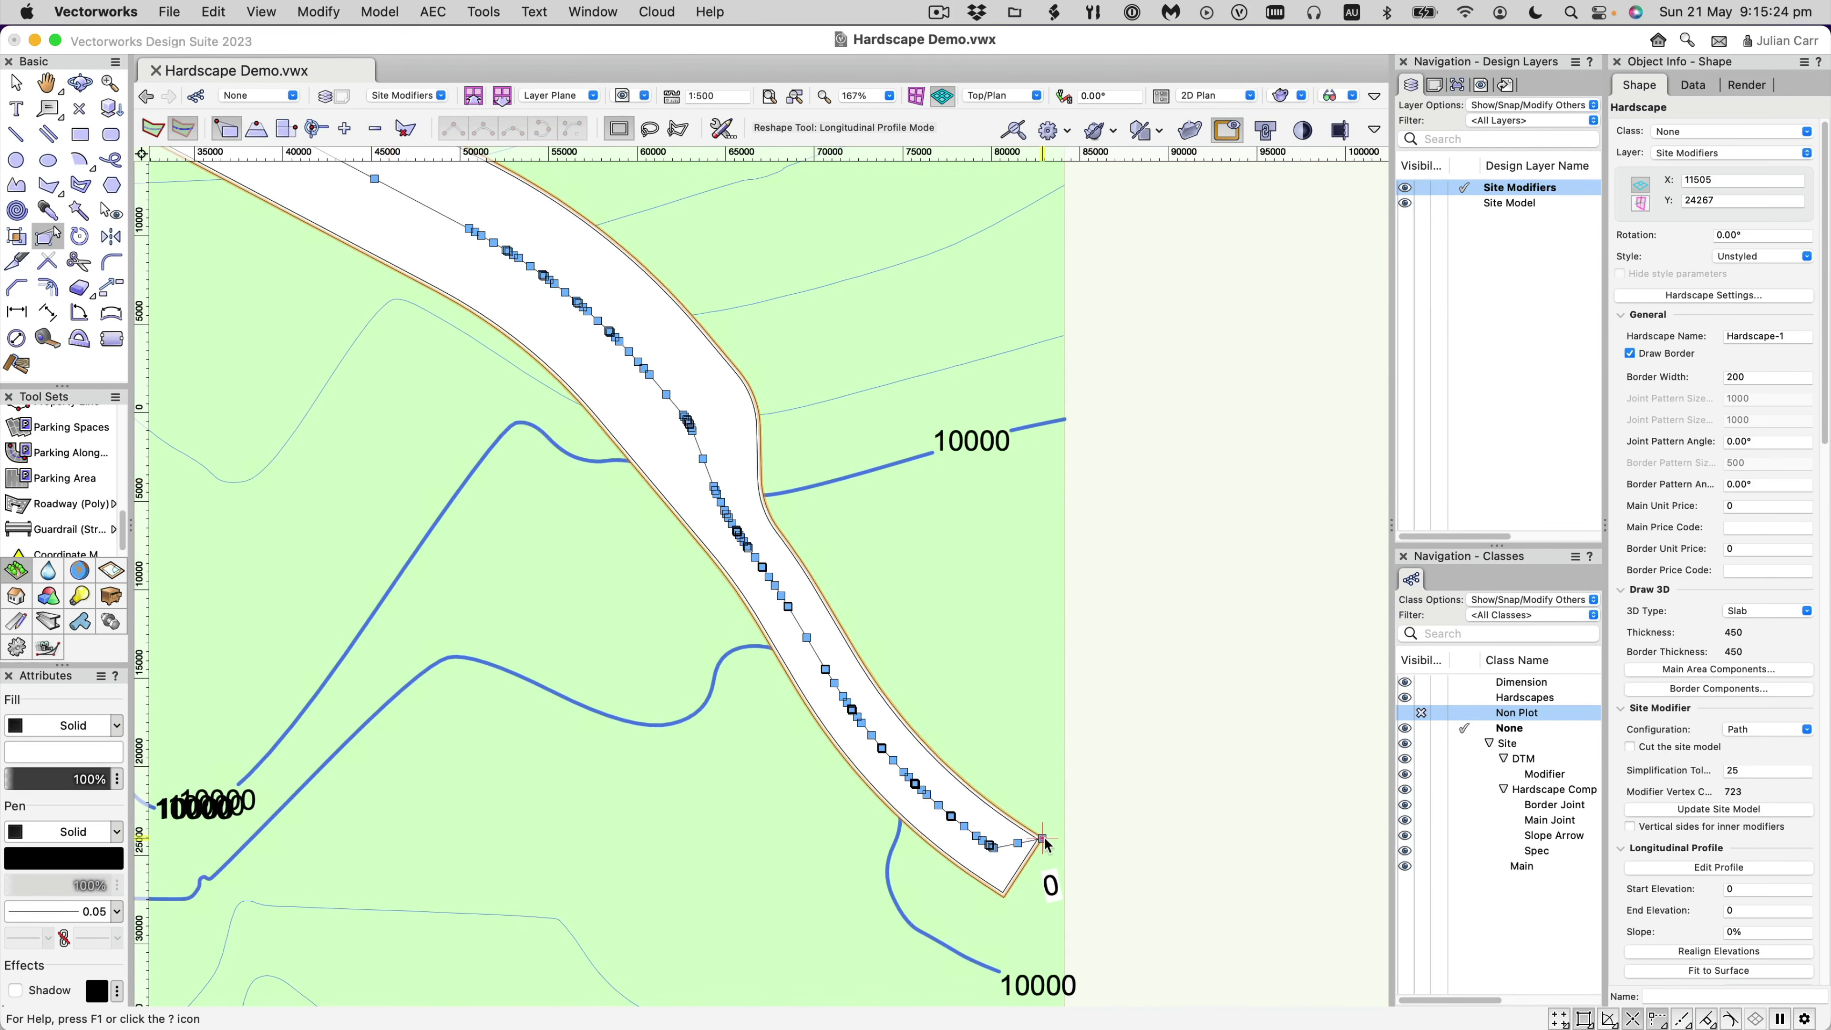
pyautogui.moveTo(1043, 840); pyautogui.dragTo(1023, 866)
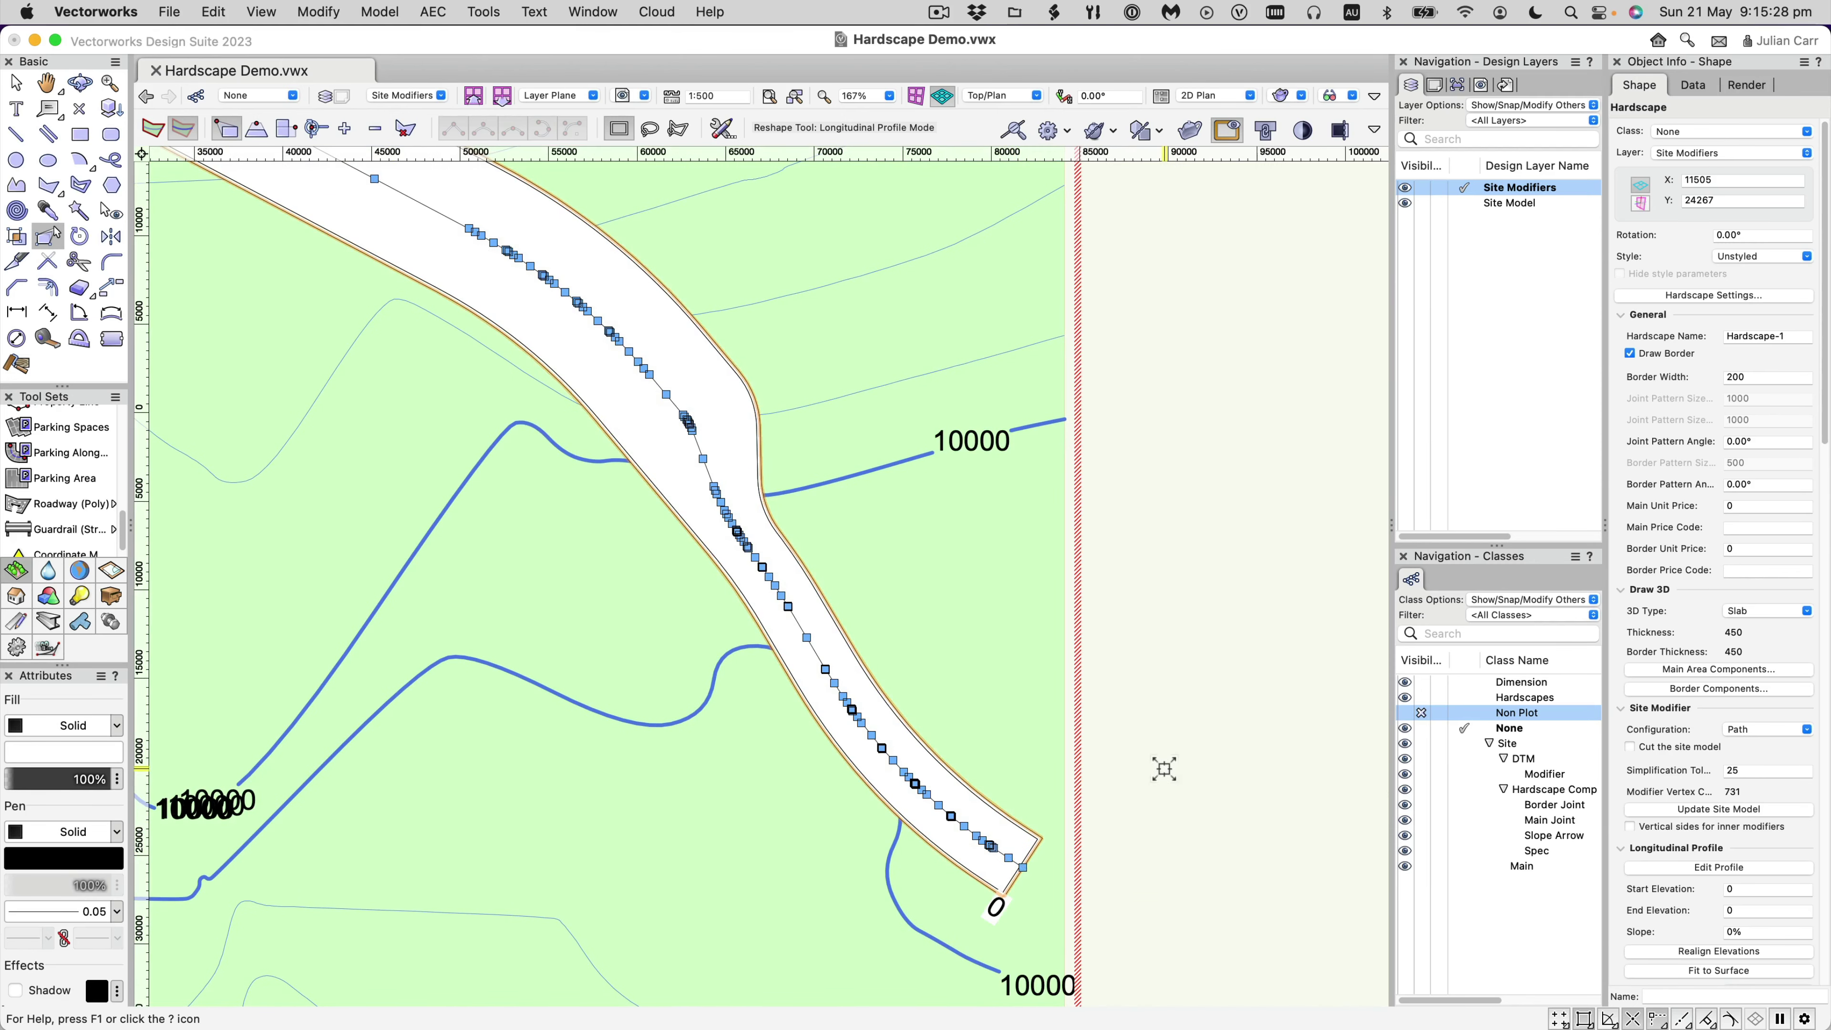
pyautogui.scroll(-5, 542, 713)
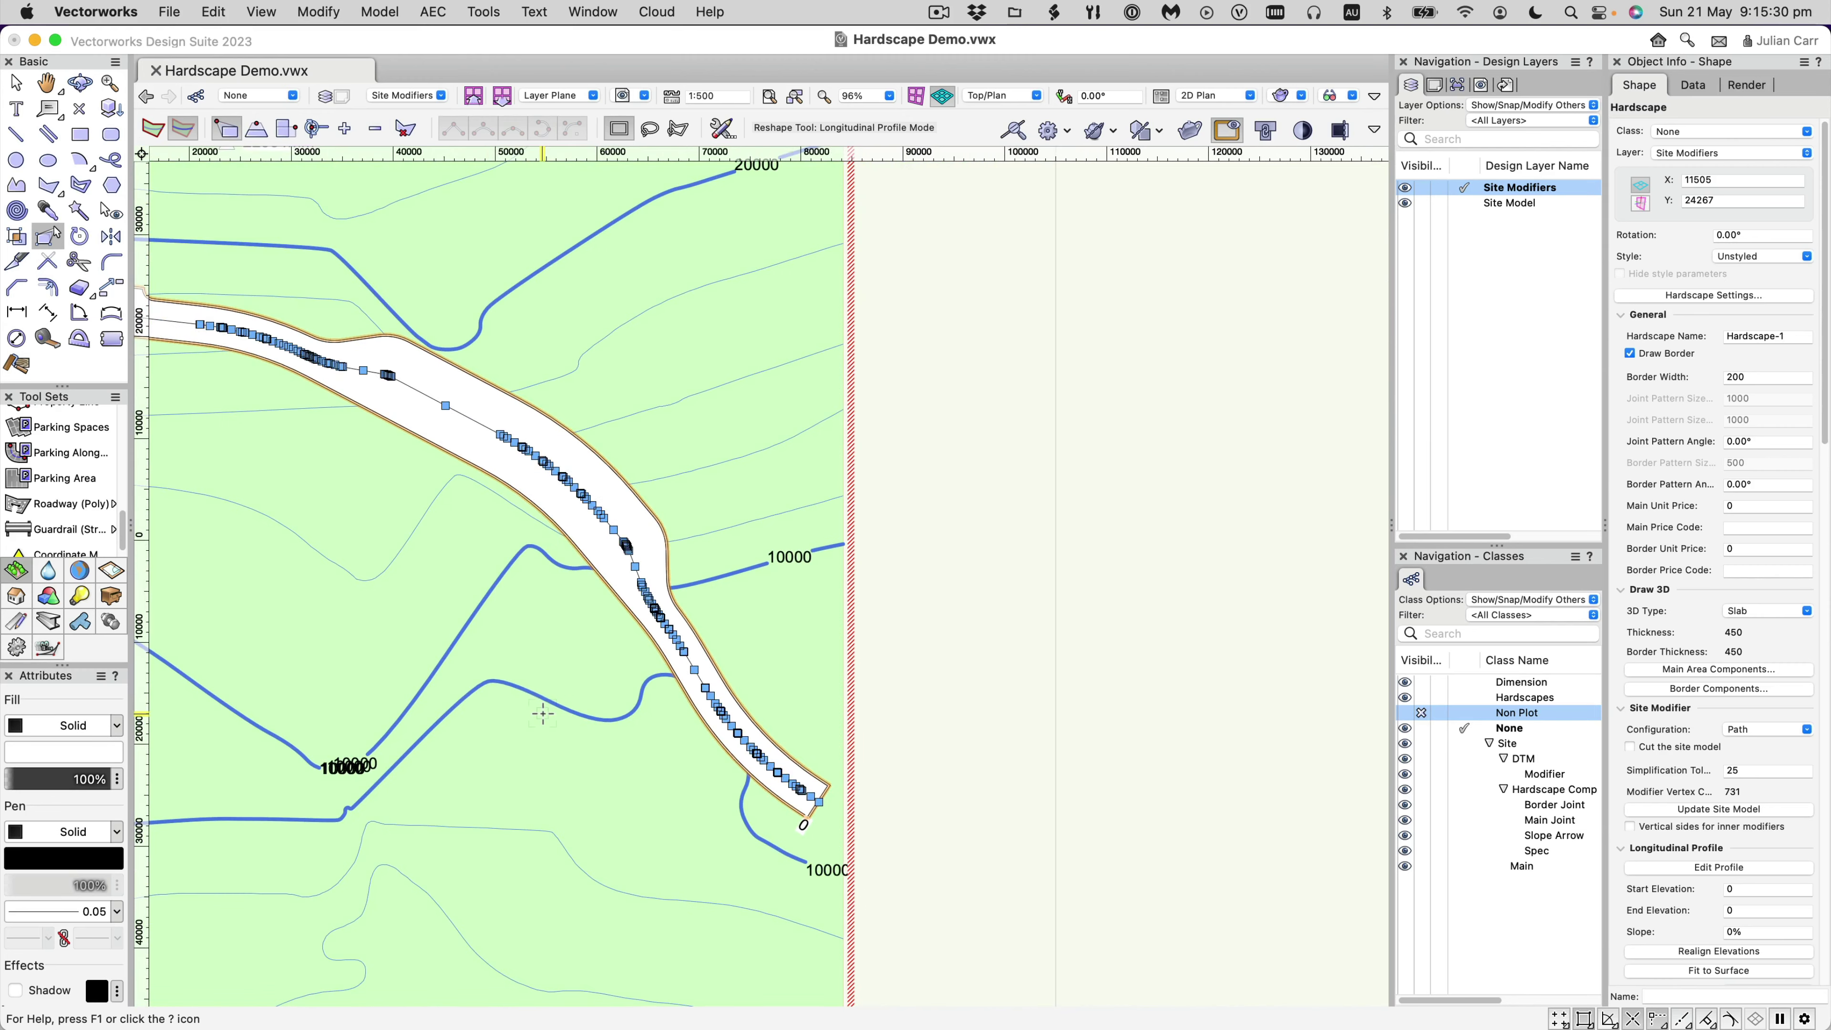
pyautogui.press('space')
pyautogui.moveTo(413, 483); pyautogui.dragTo(837, 515)
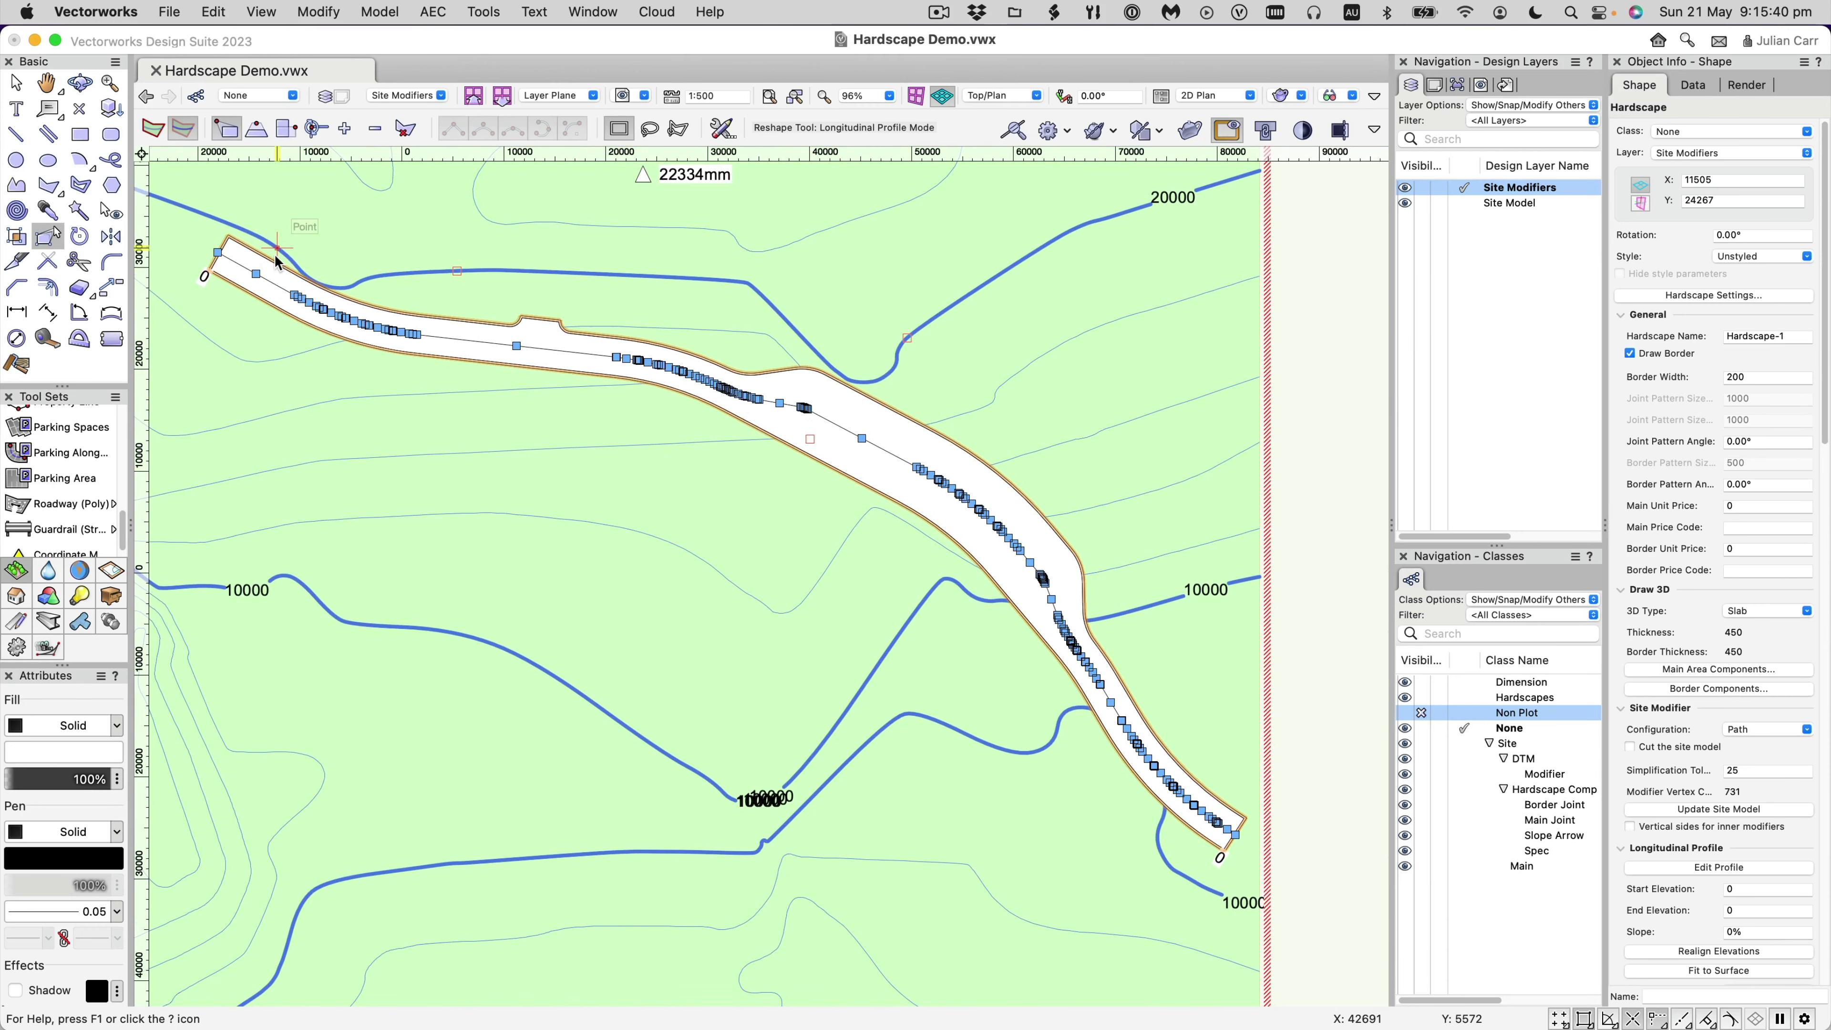
pyautogui.press('x')
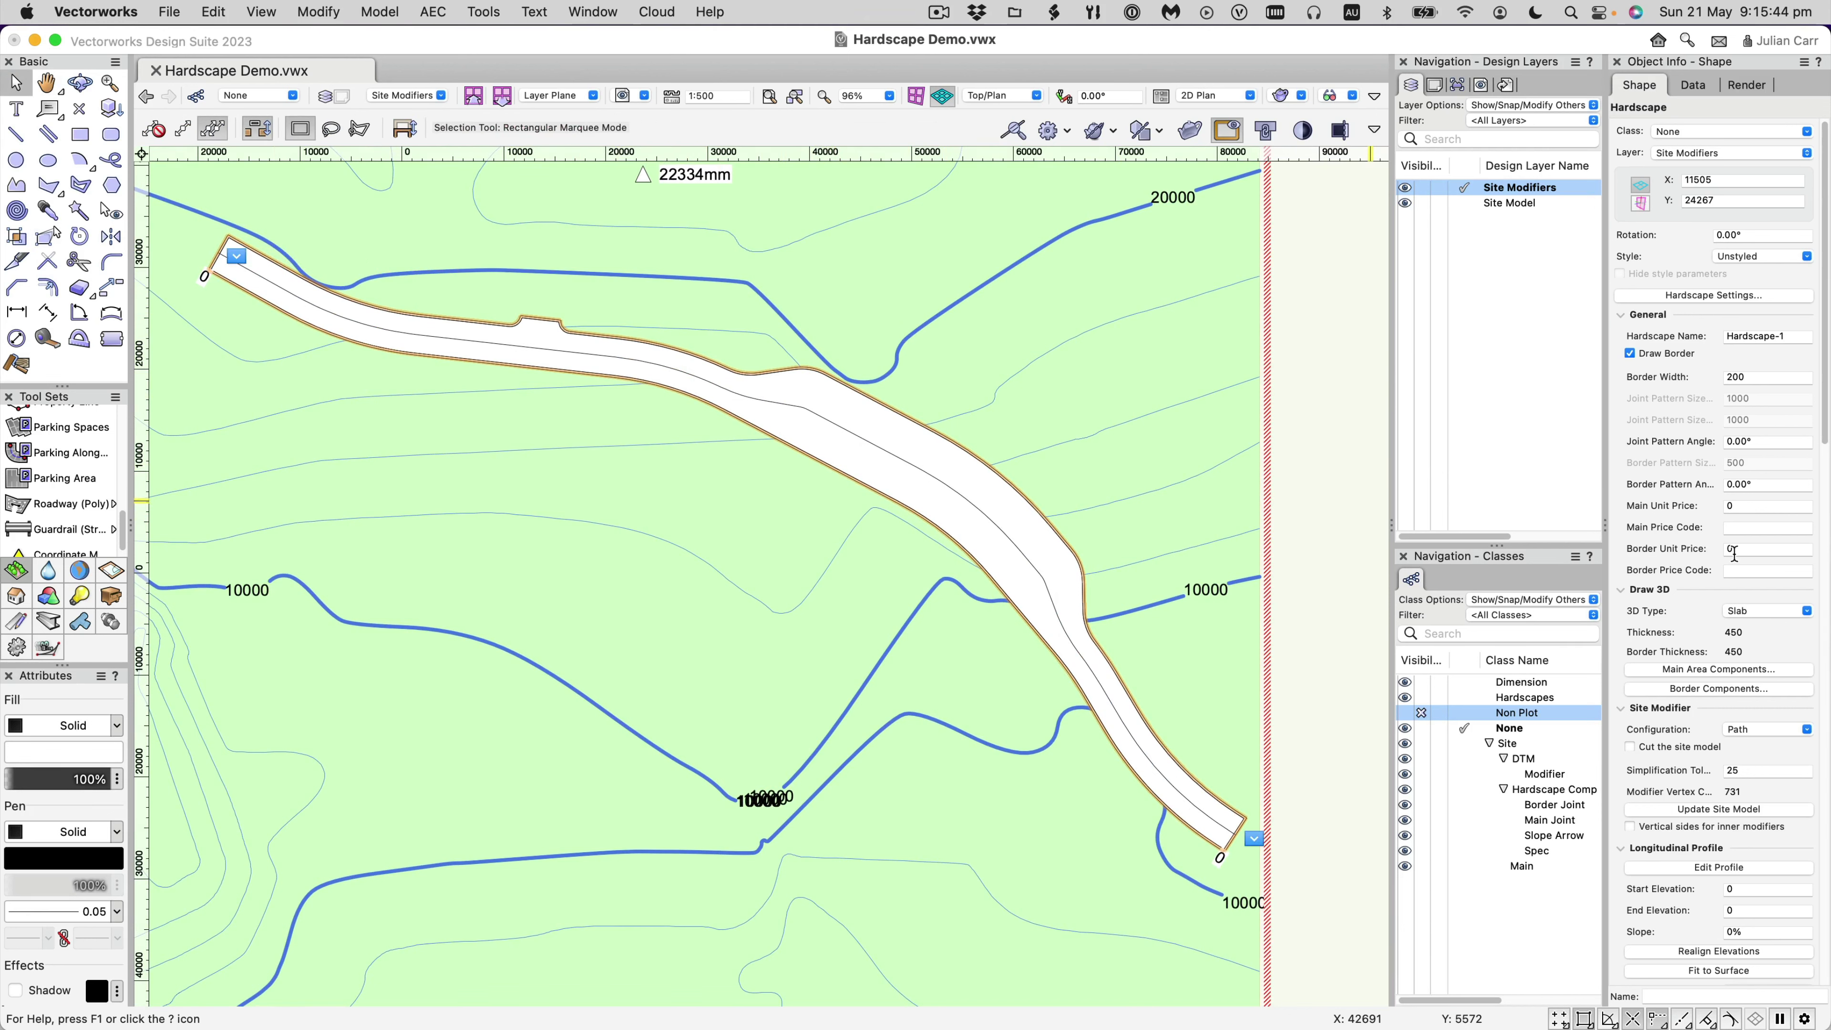
# Set the hardscape's longitudinal profile to a start elevation of 19m and an end elevation of 10m.
pyautogui.scroll(-3, 1742, 577)
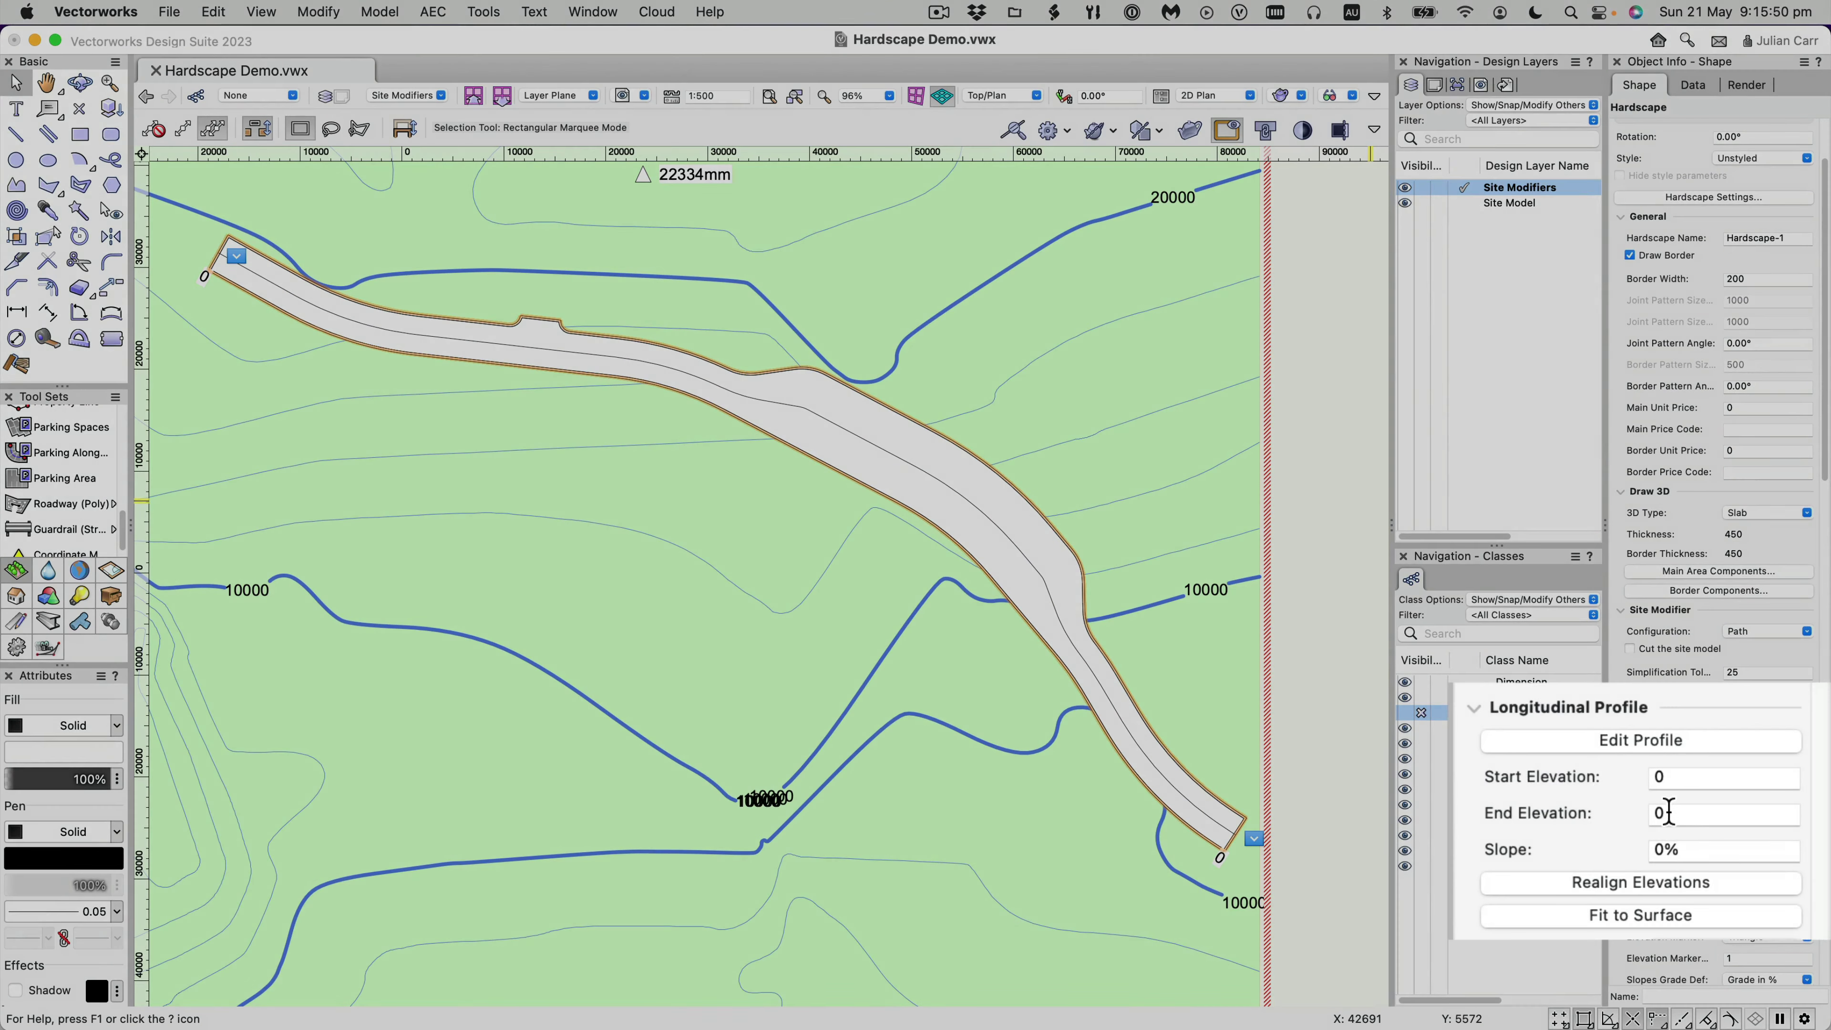
pyautogui.doubleClick(1669, 776)
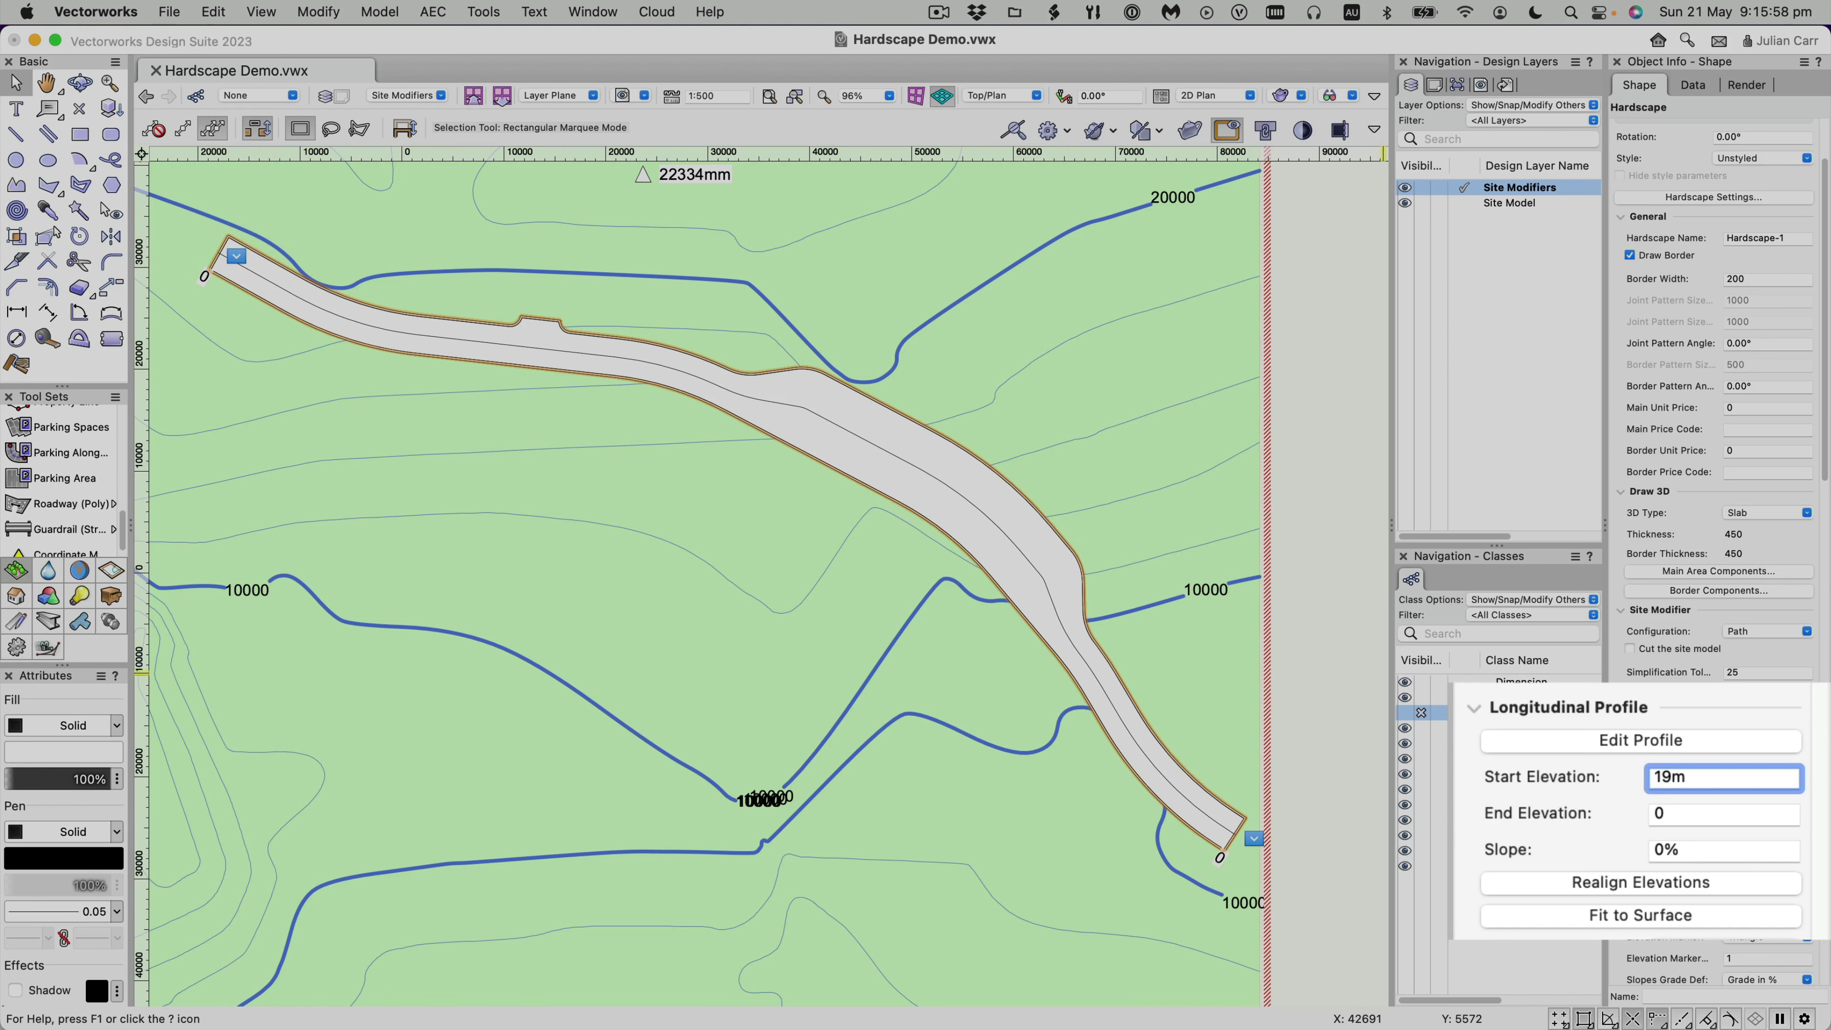
pyautogui.press('Return')
pyautogui.doubleClick(1695, 814)
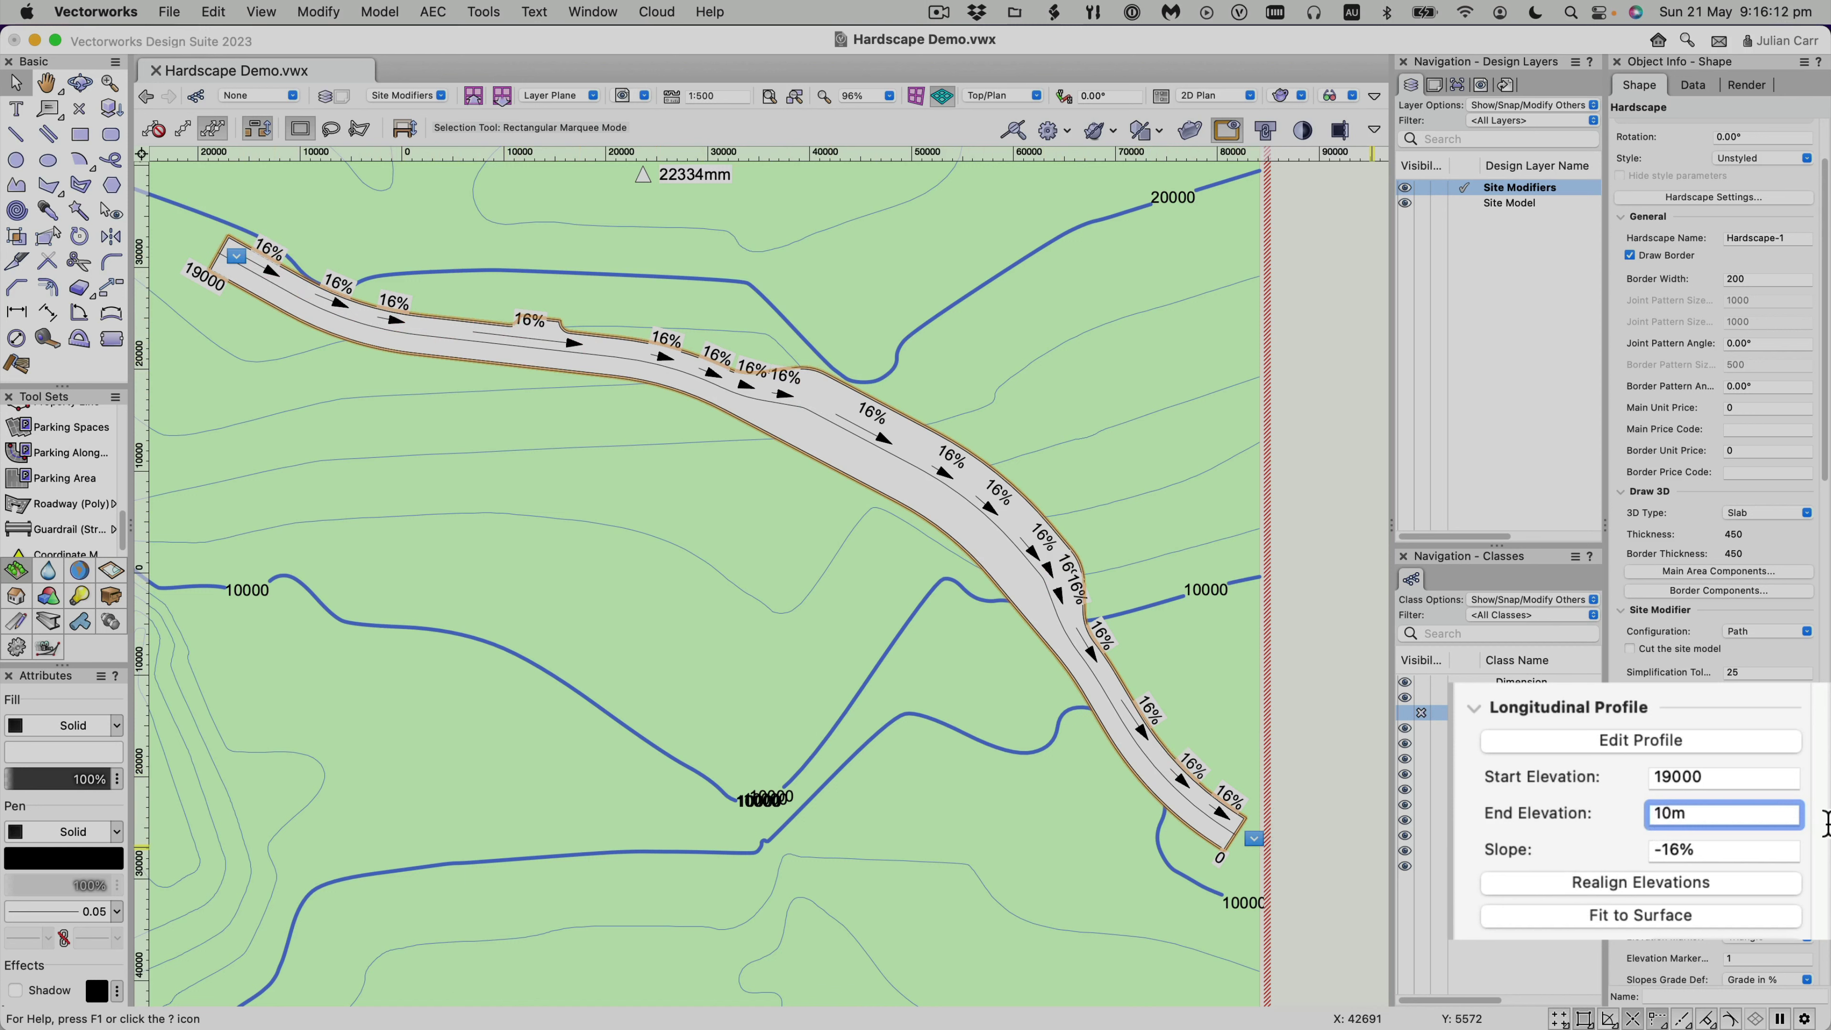
pyautogui.press('Tab')
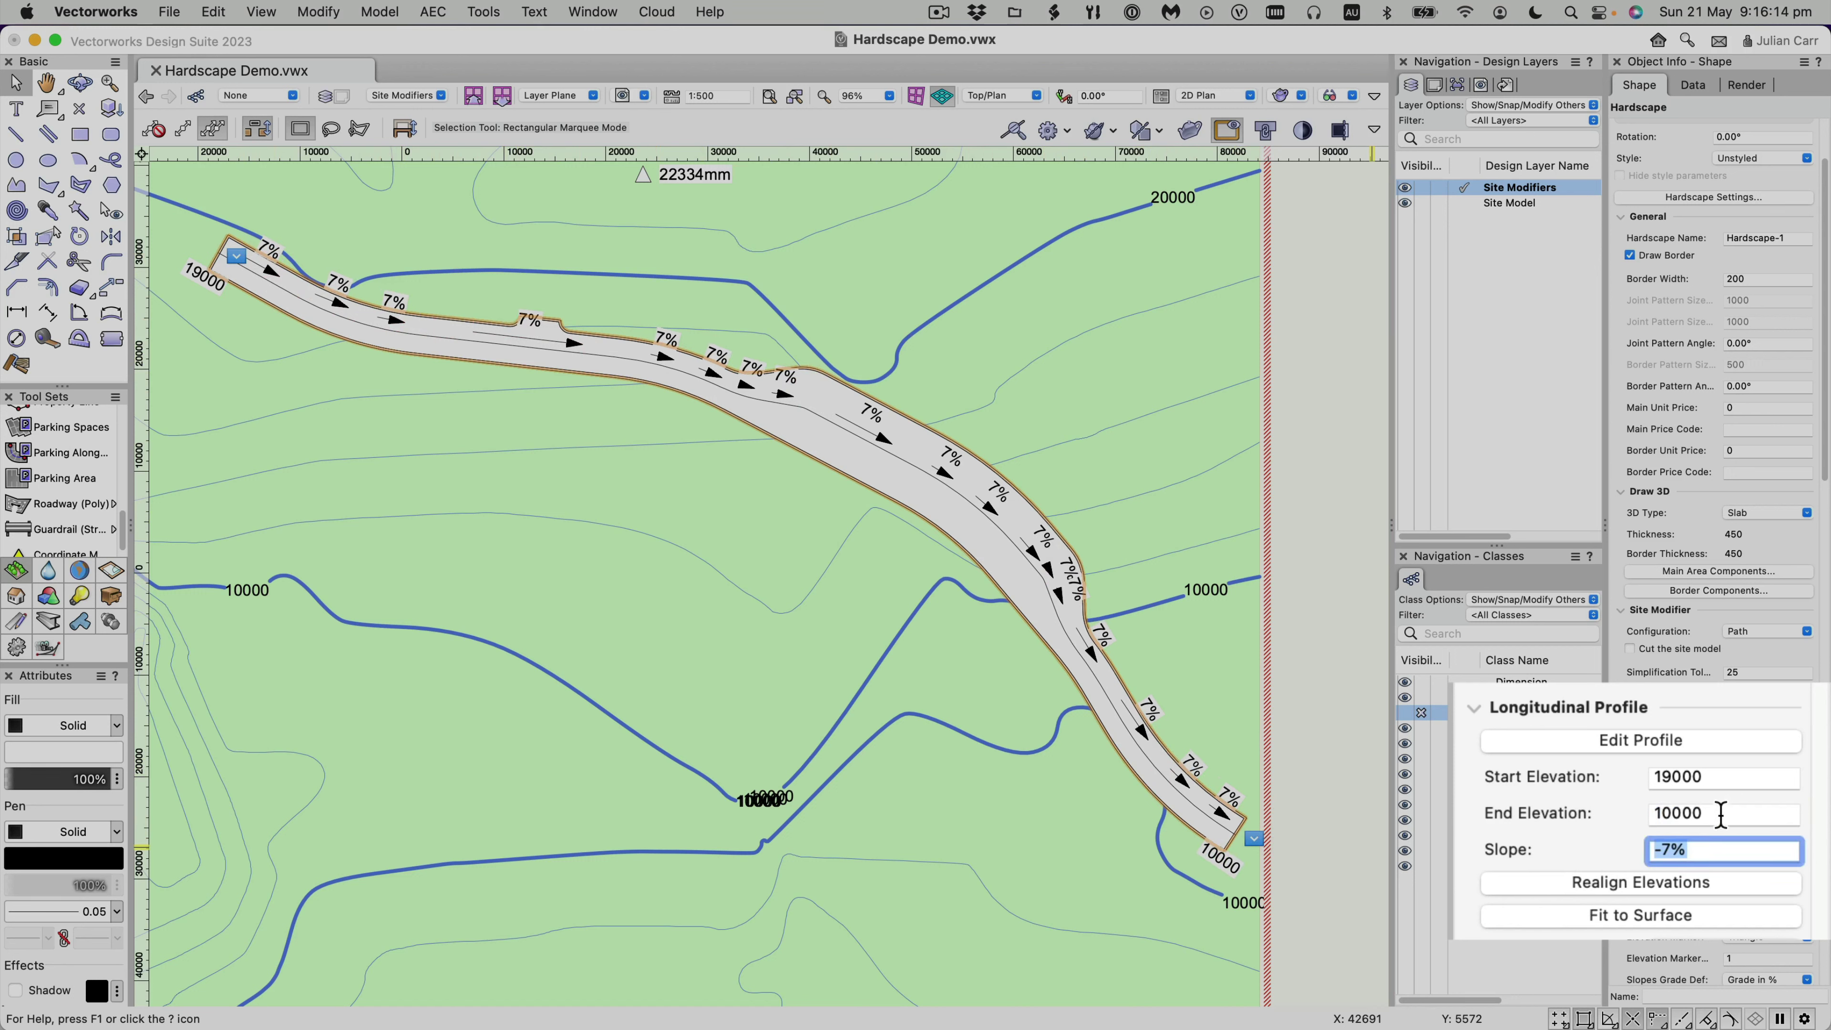
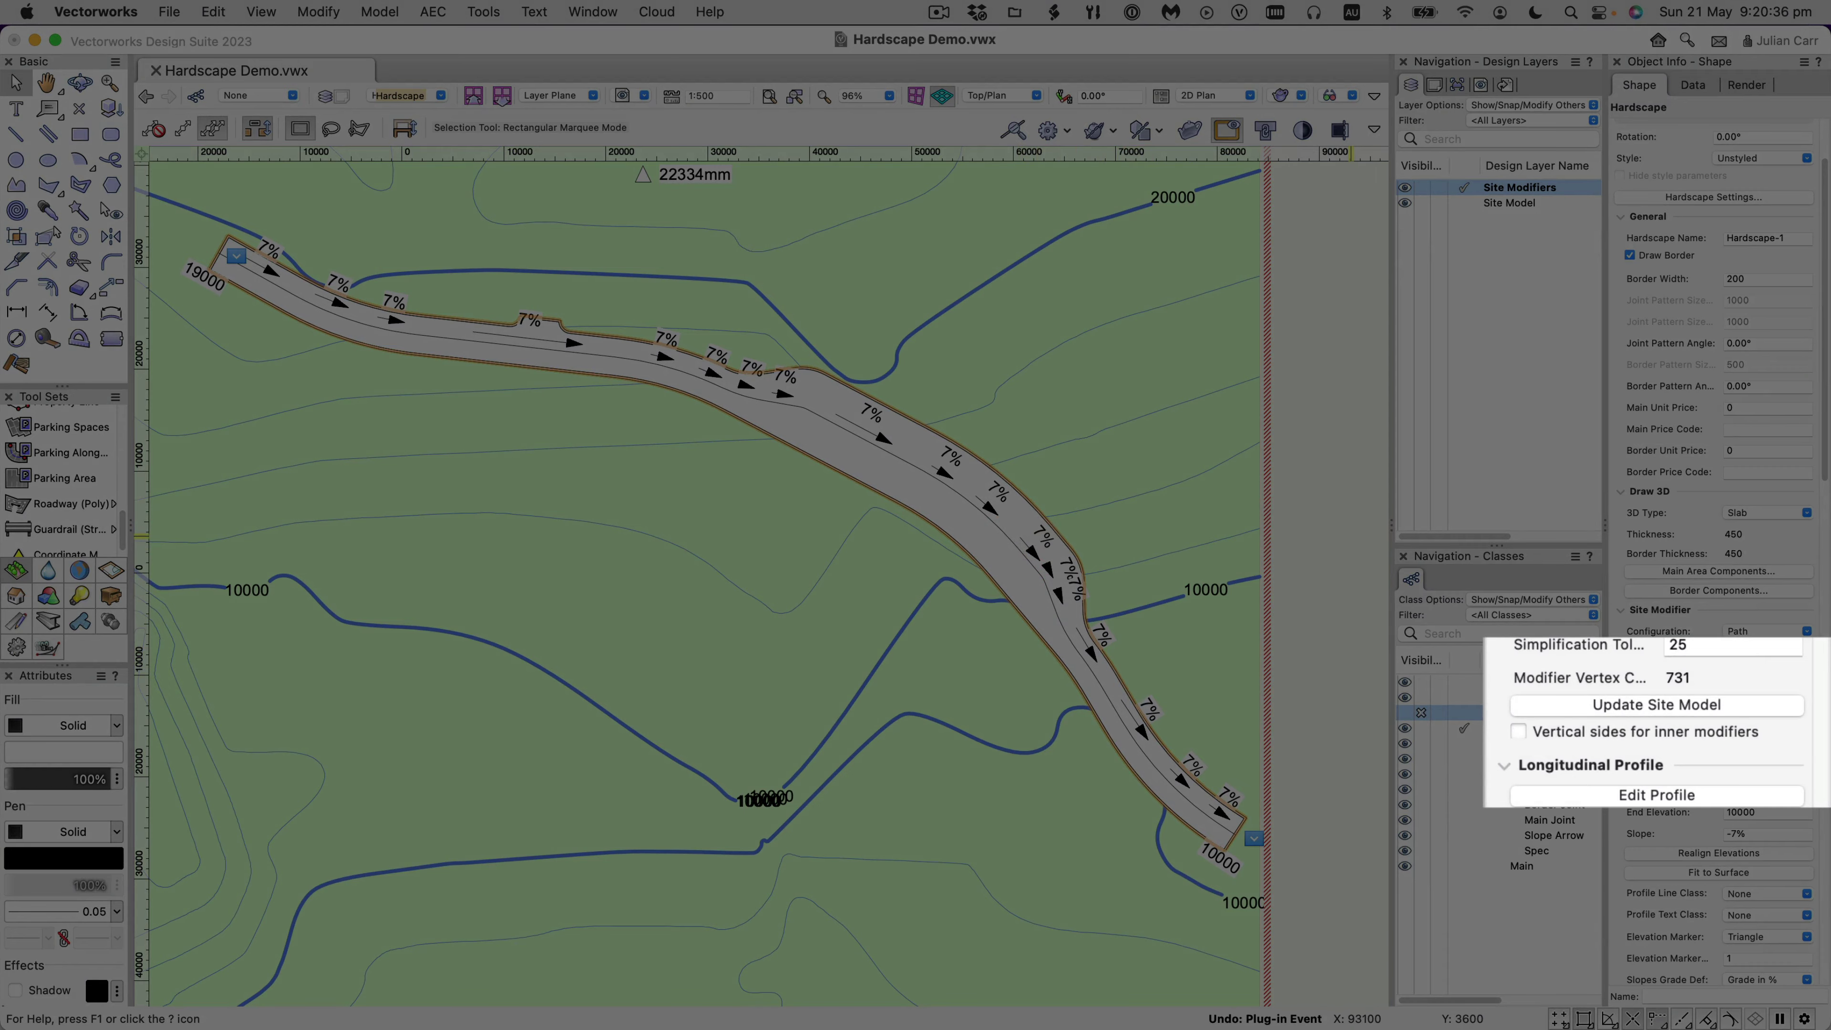
# Update the site model from the hardscape and inspect the graded road in 3D.
pyautogui.click(1593, 707)
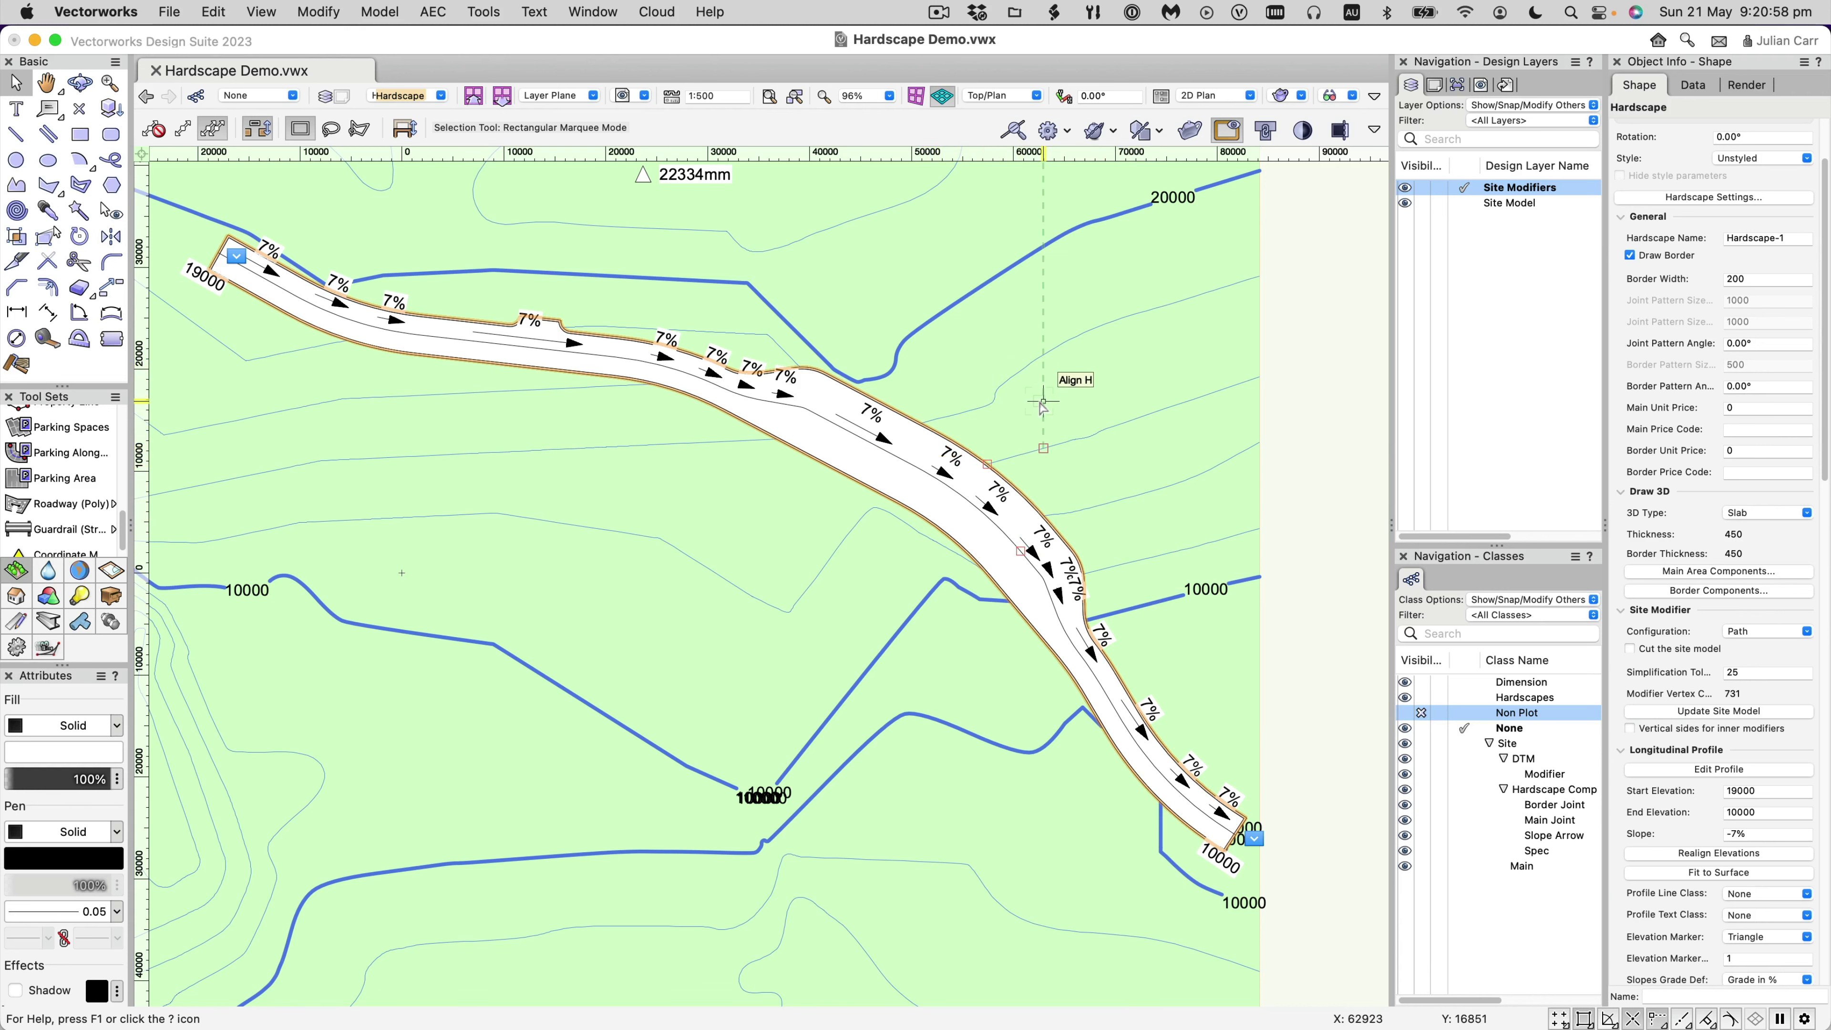
pyautogui.press('5')
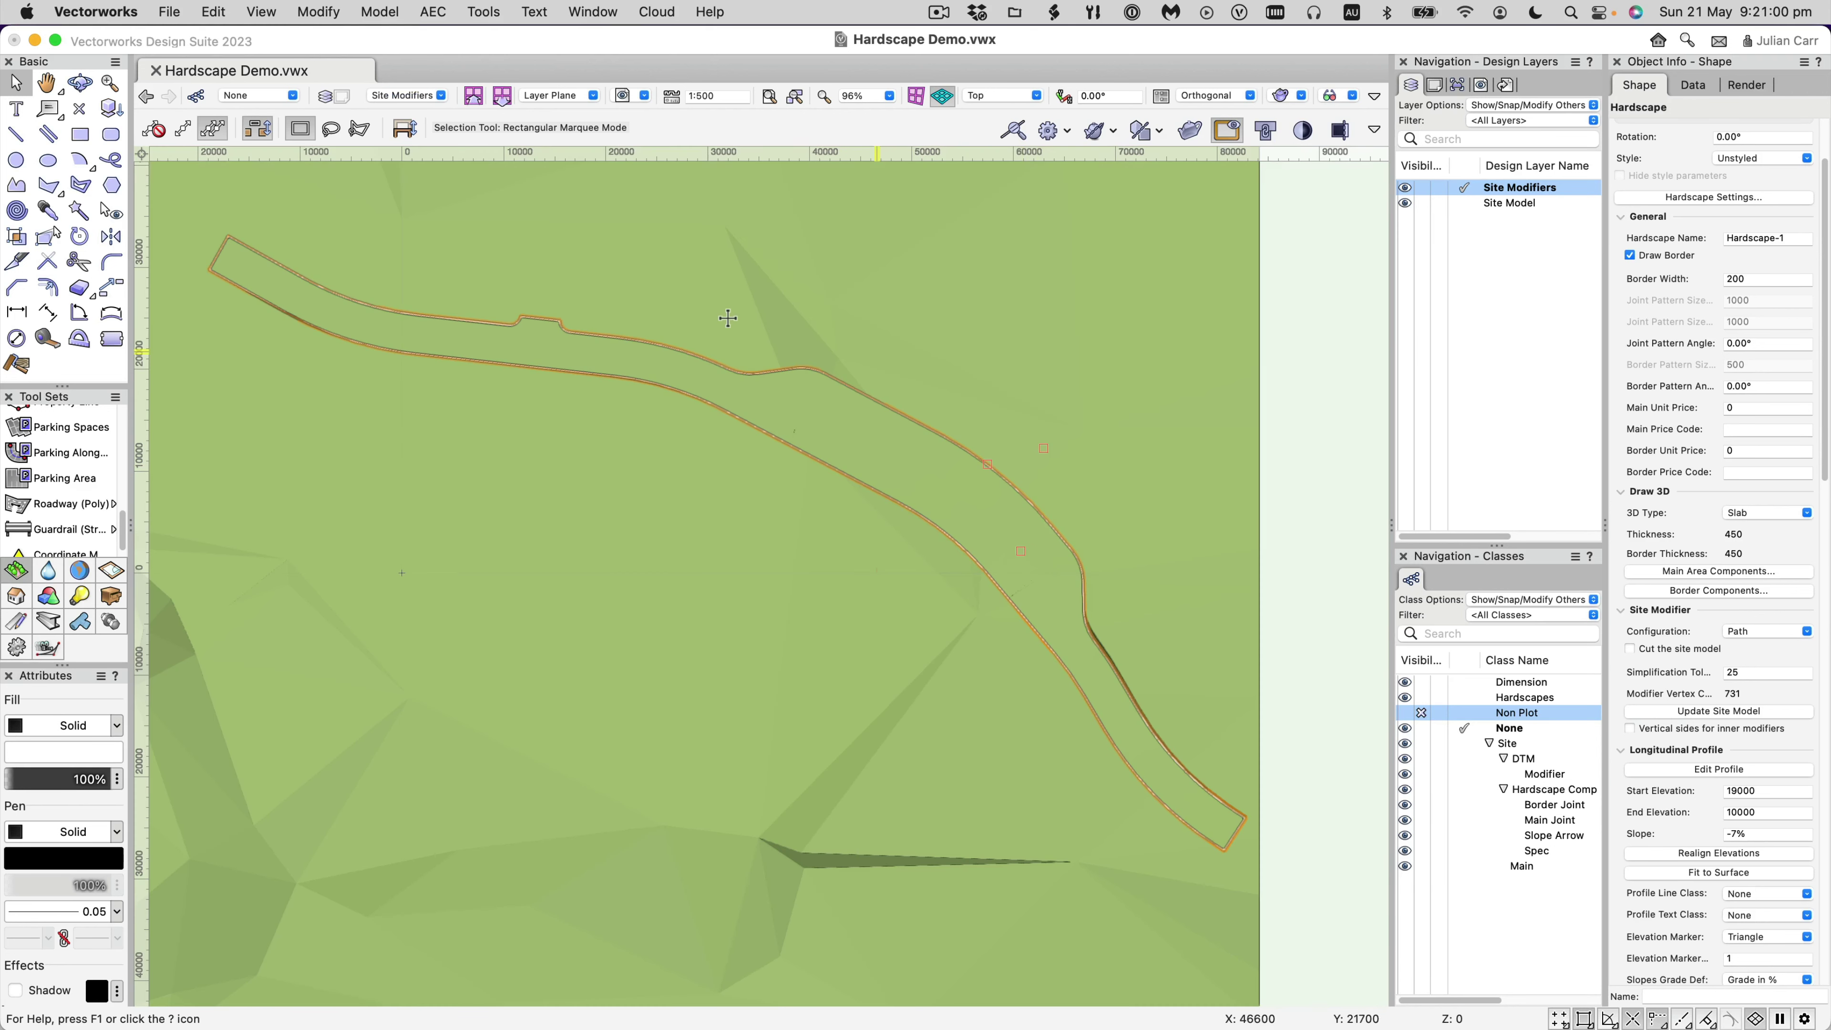
pyautogui.hotkey('shift', 'c')
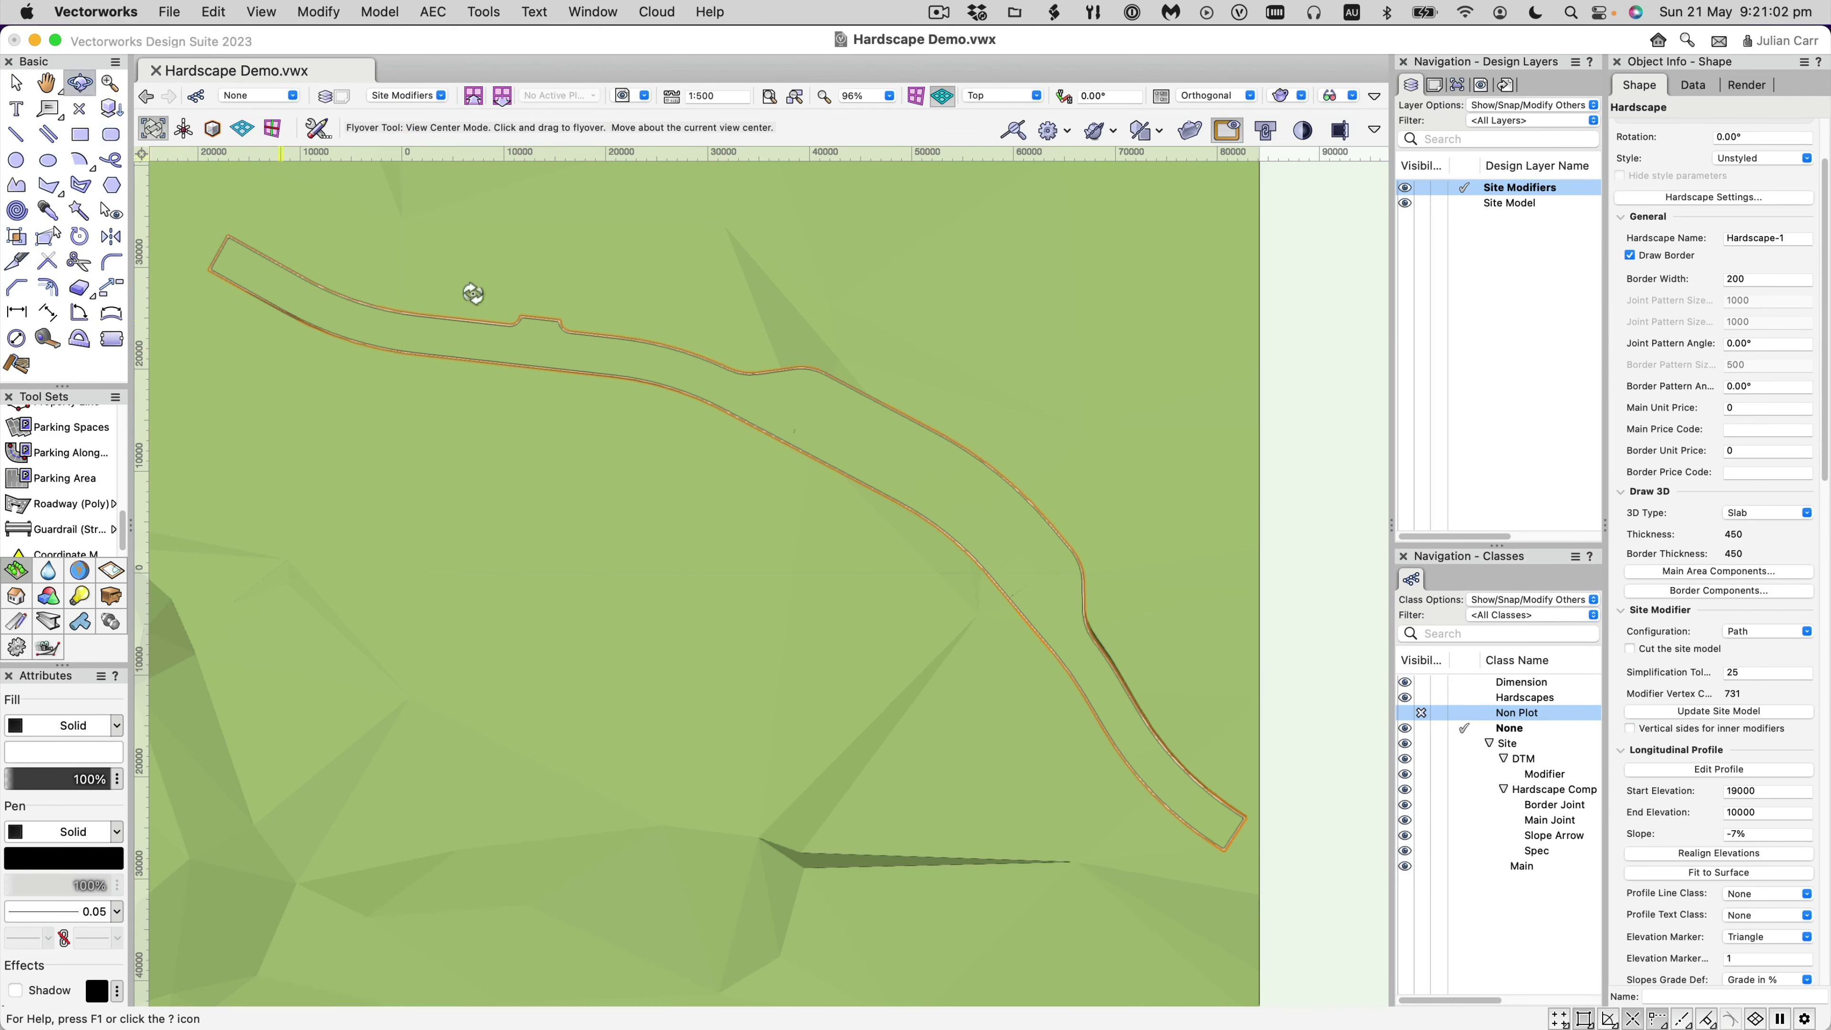
pyautogui.moveTo(936, 635); pyautogui.dragTo(857, 428)
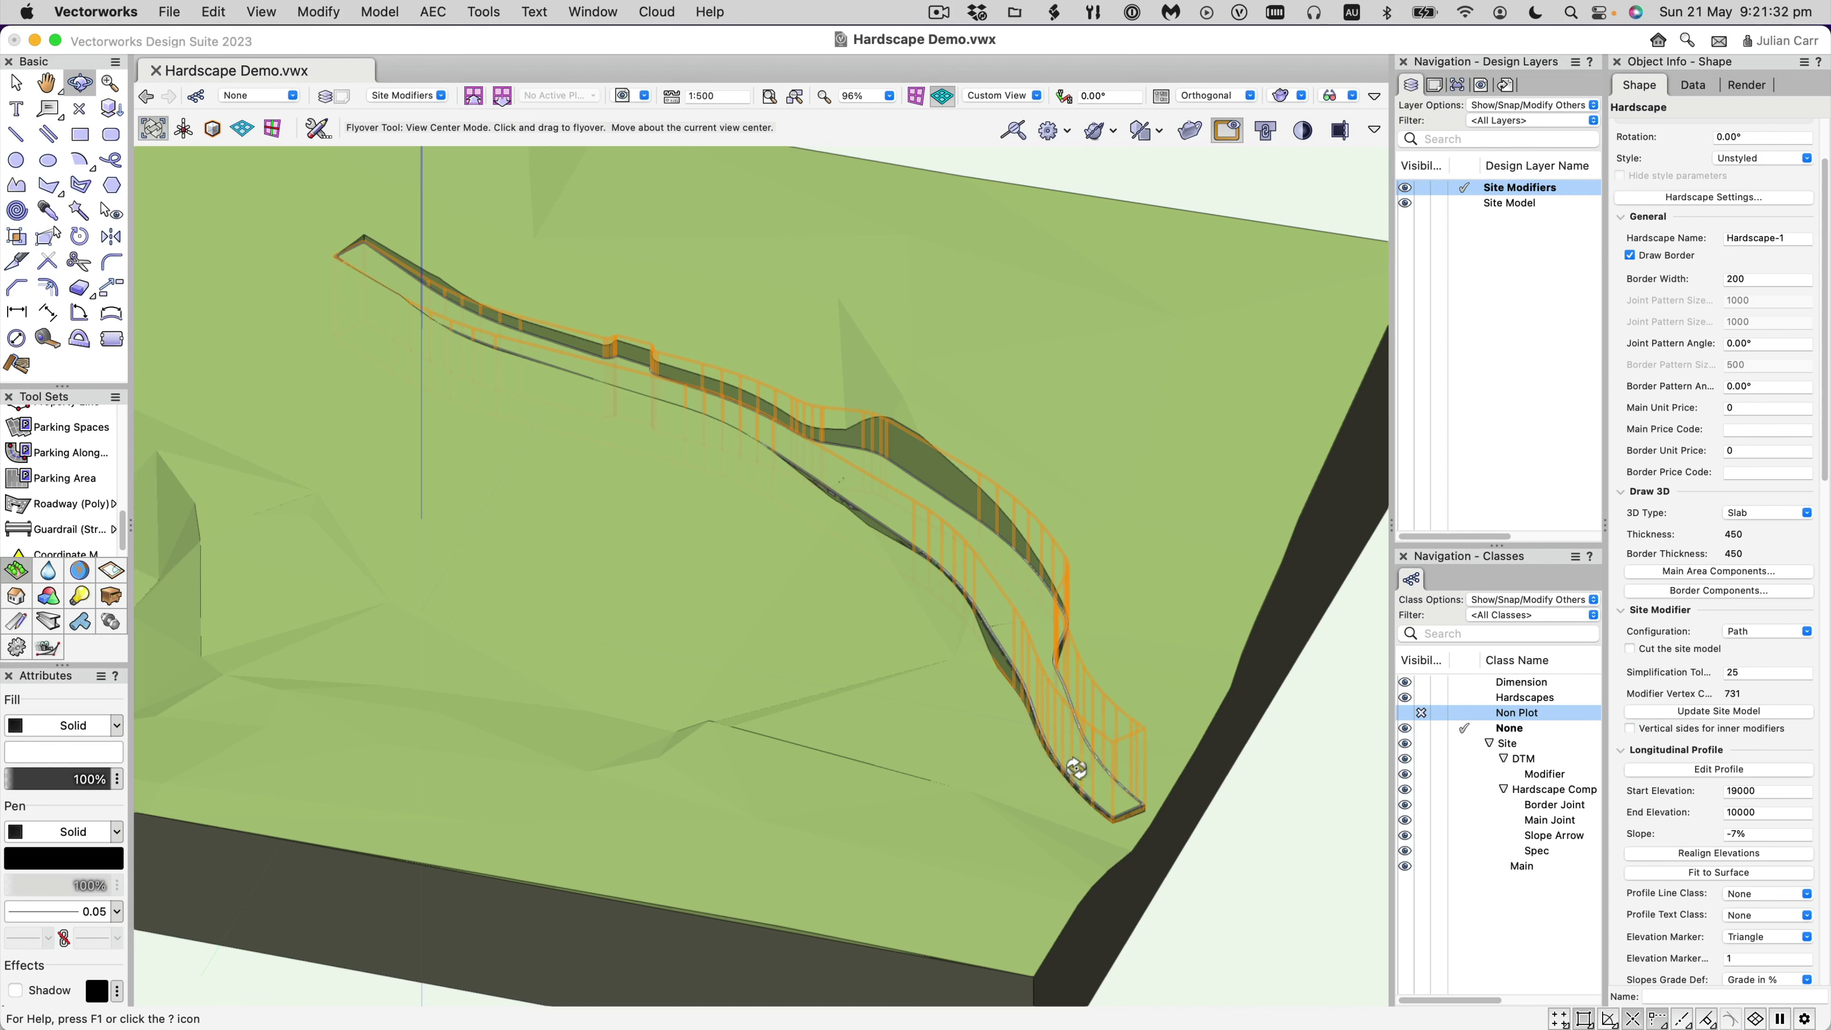
# Enable Cut the site model for the hardscape, update the site model, and inspect the exposed road surface.
pyautogui.click(1666, 647)
pyautogui.click(1688, 711)
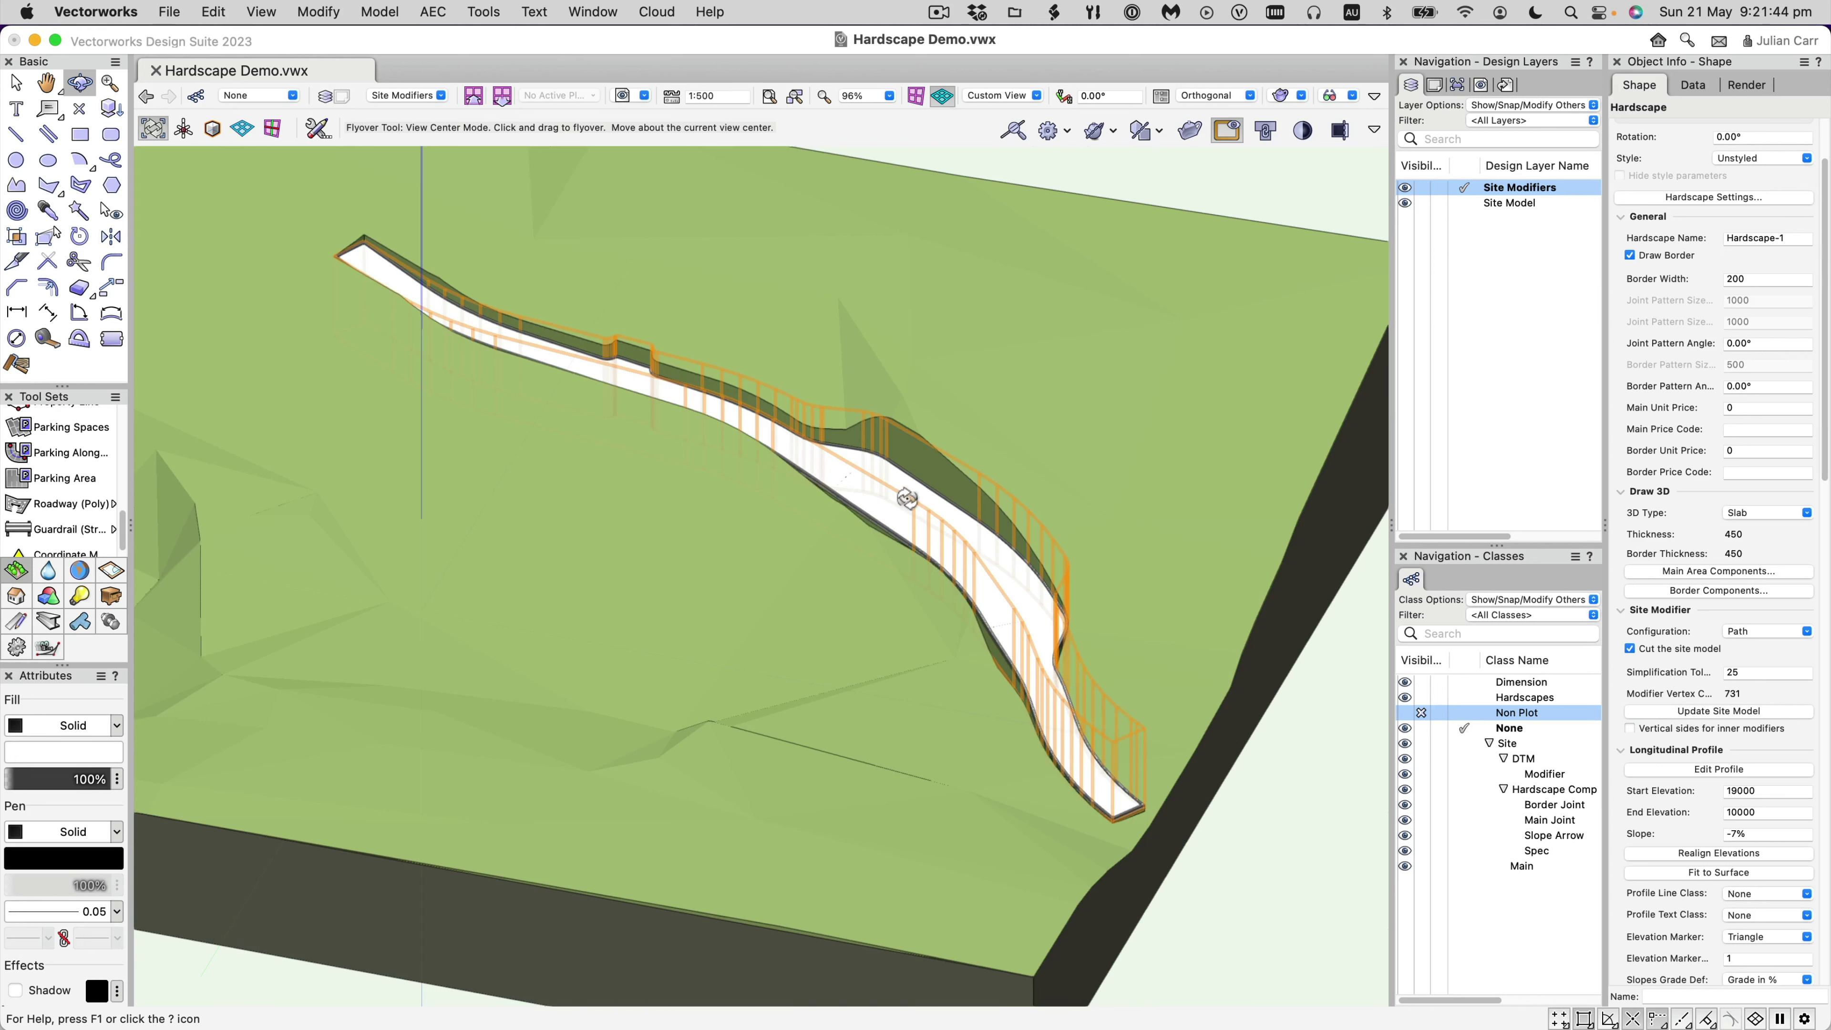
pyautogui.scroll(10, 901, 497)
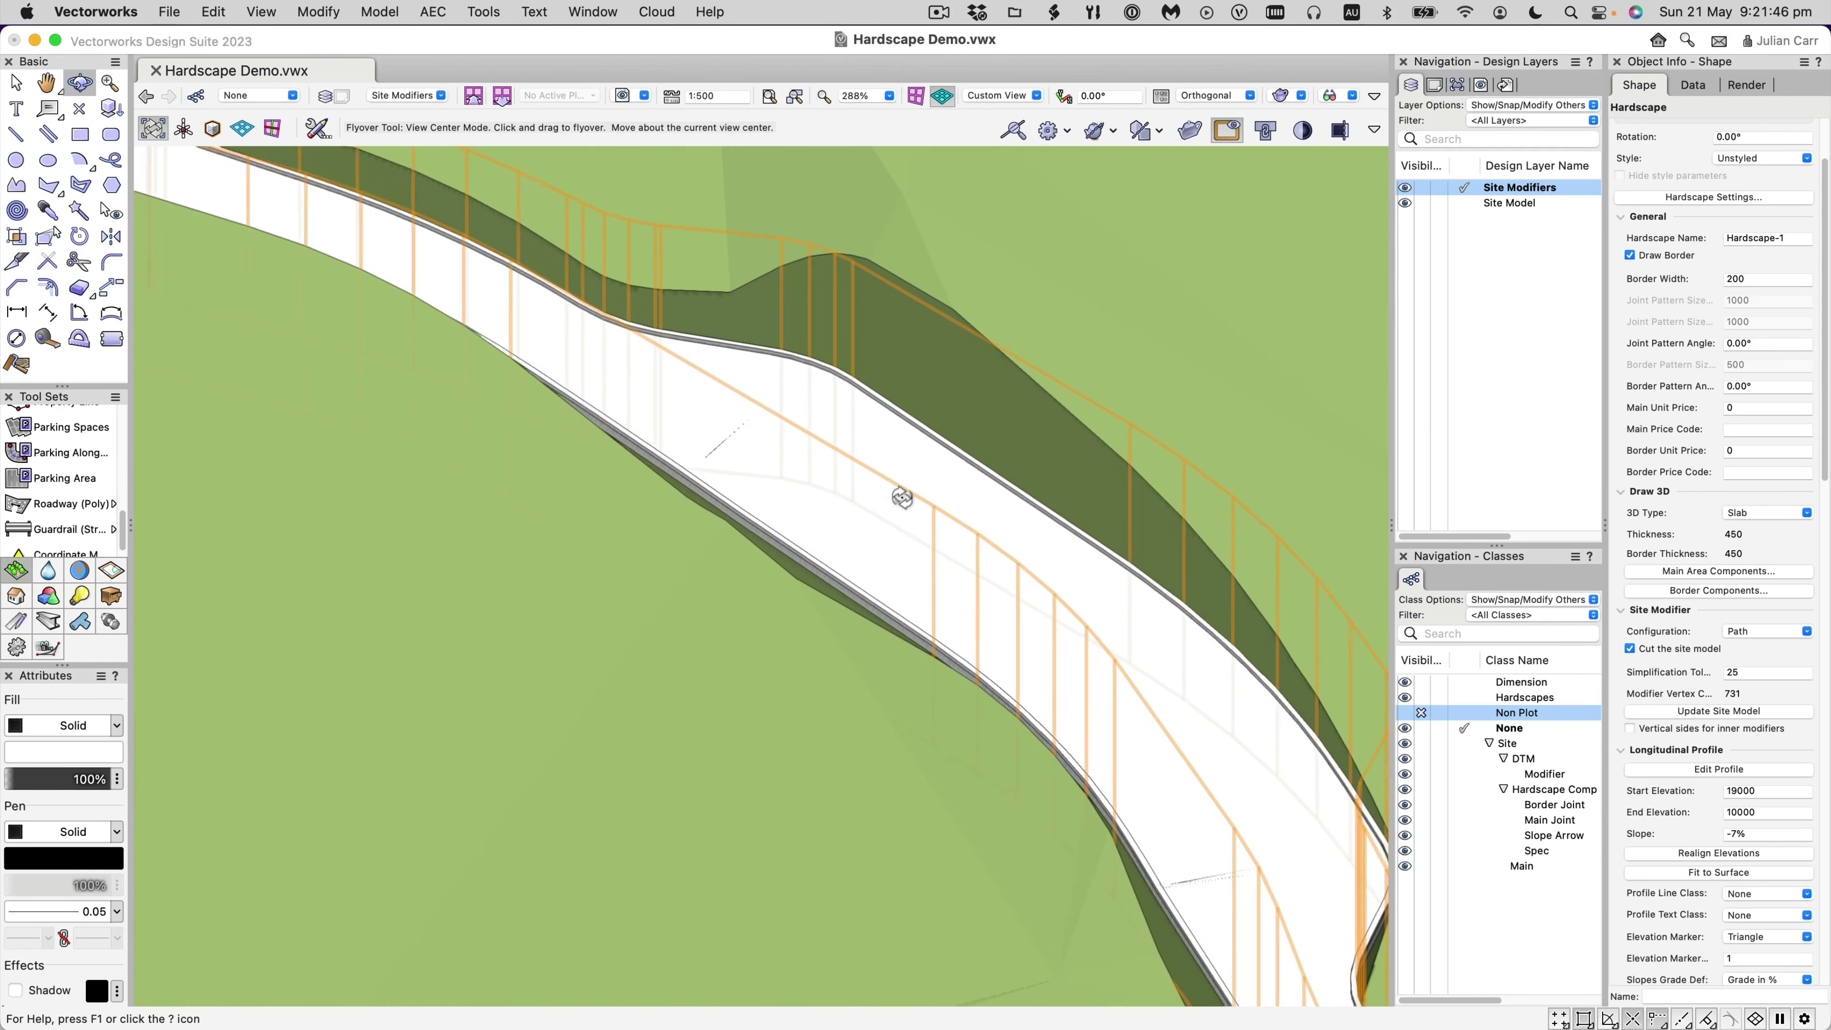
# Review the hardscape's main area components and their classes, and set the Non Plot class to display grayed.
pyautogui.scroll(2, 901, 498)
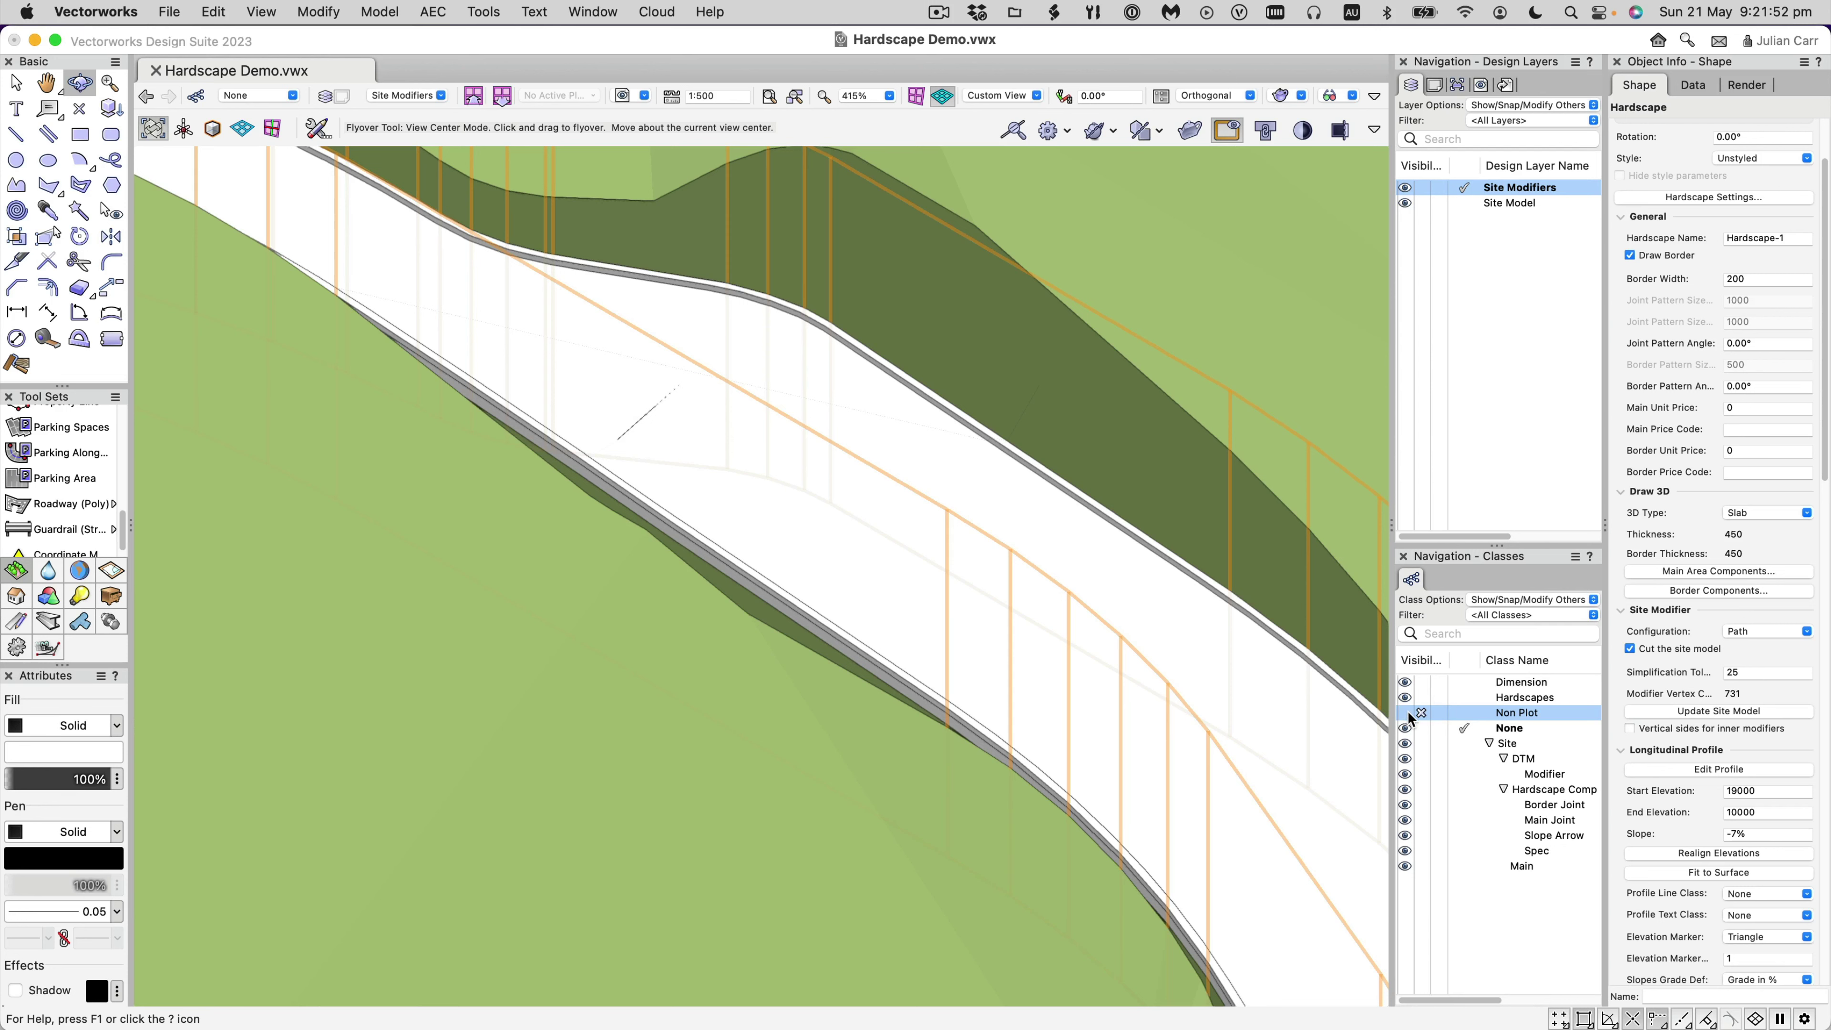
pyautogui.click(1691, 572)
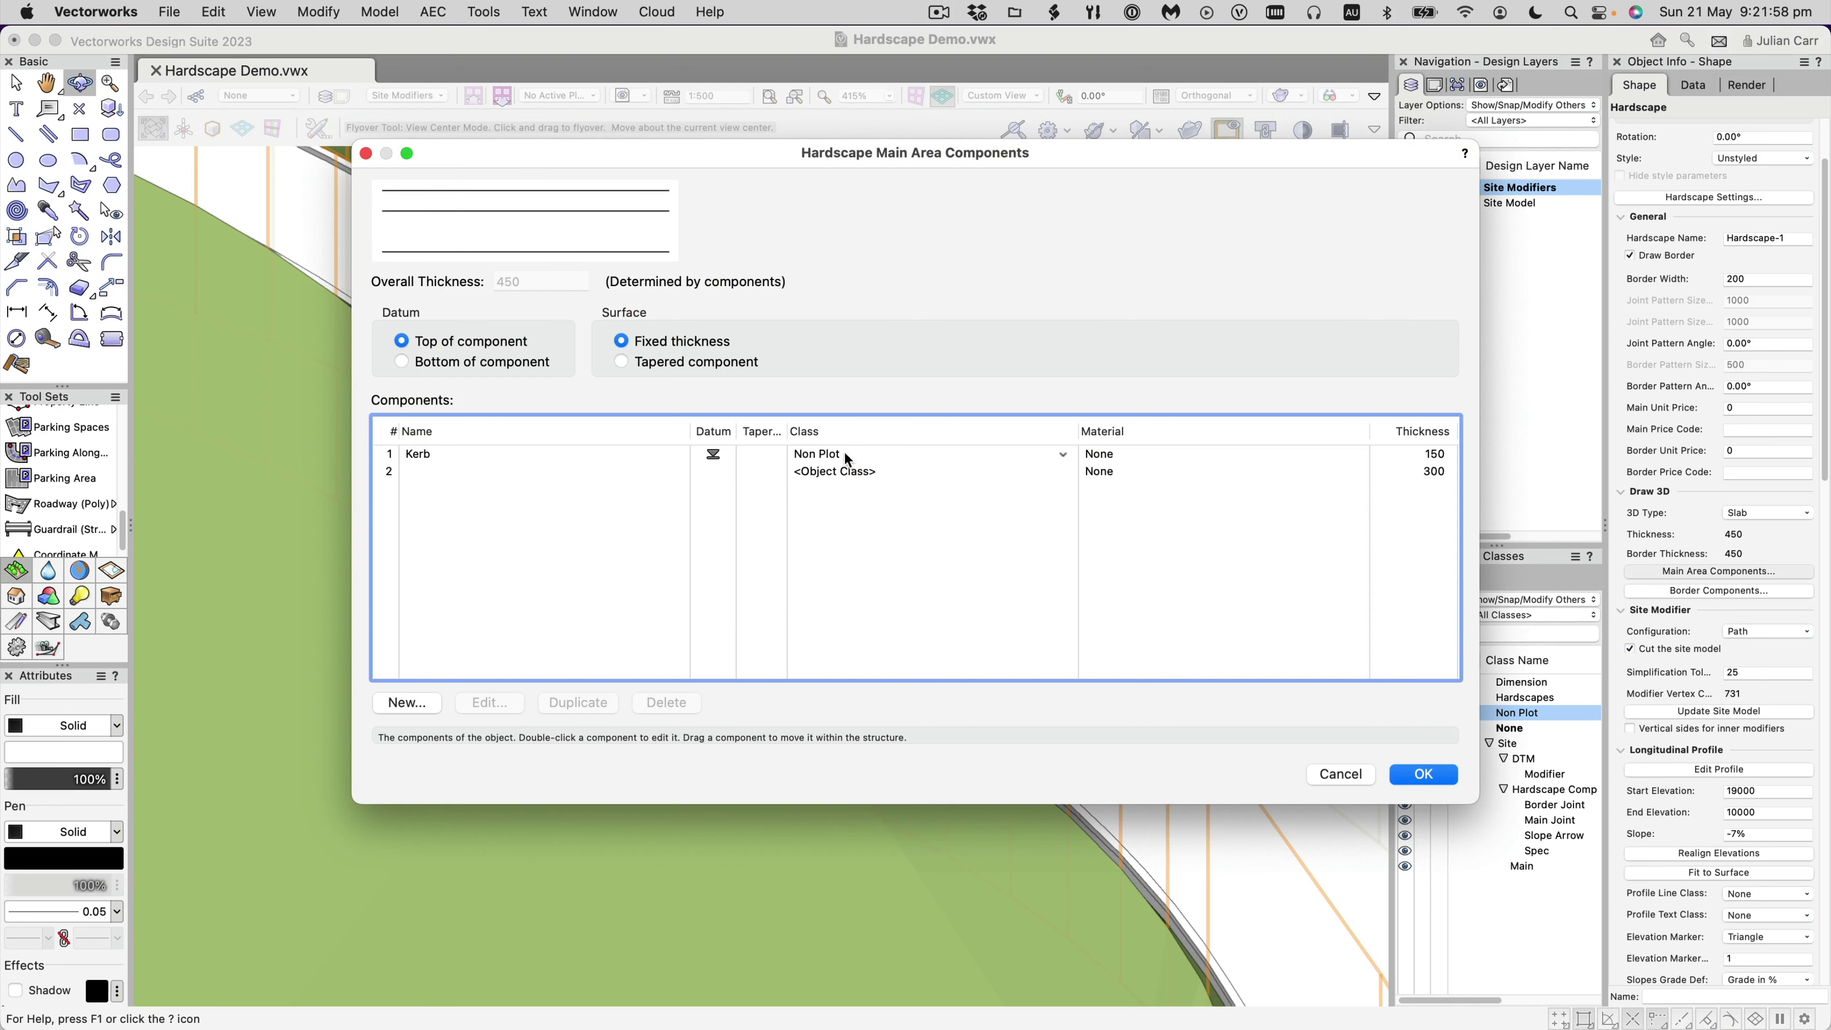
pyautogui.click(1423, 774)
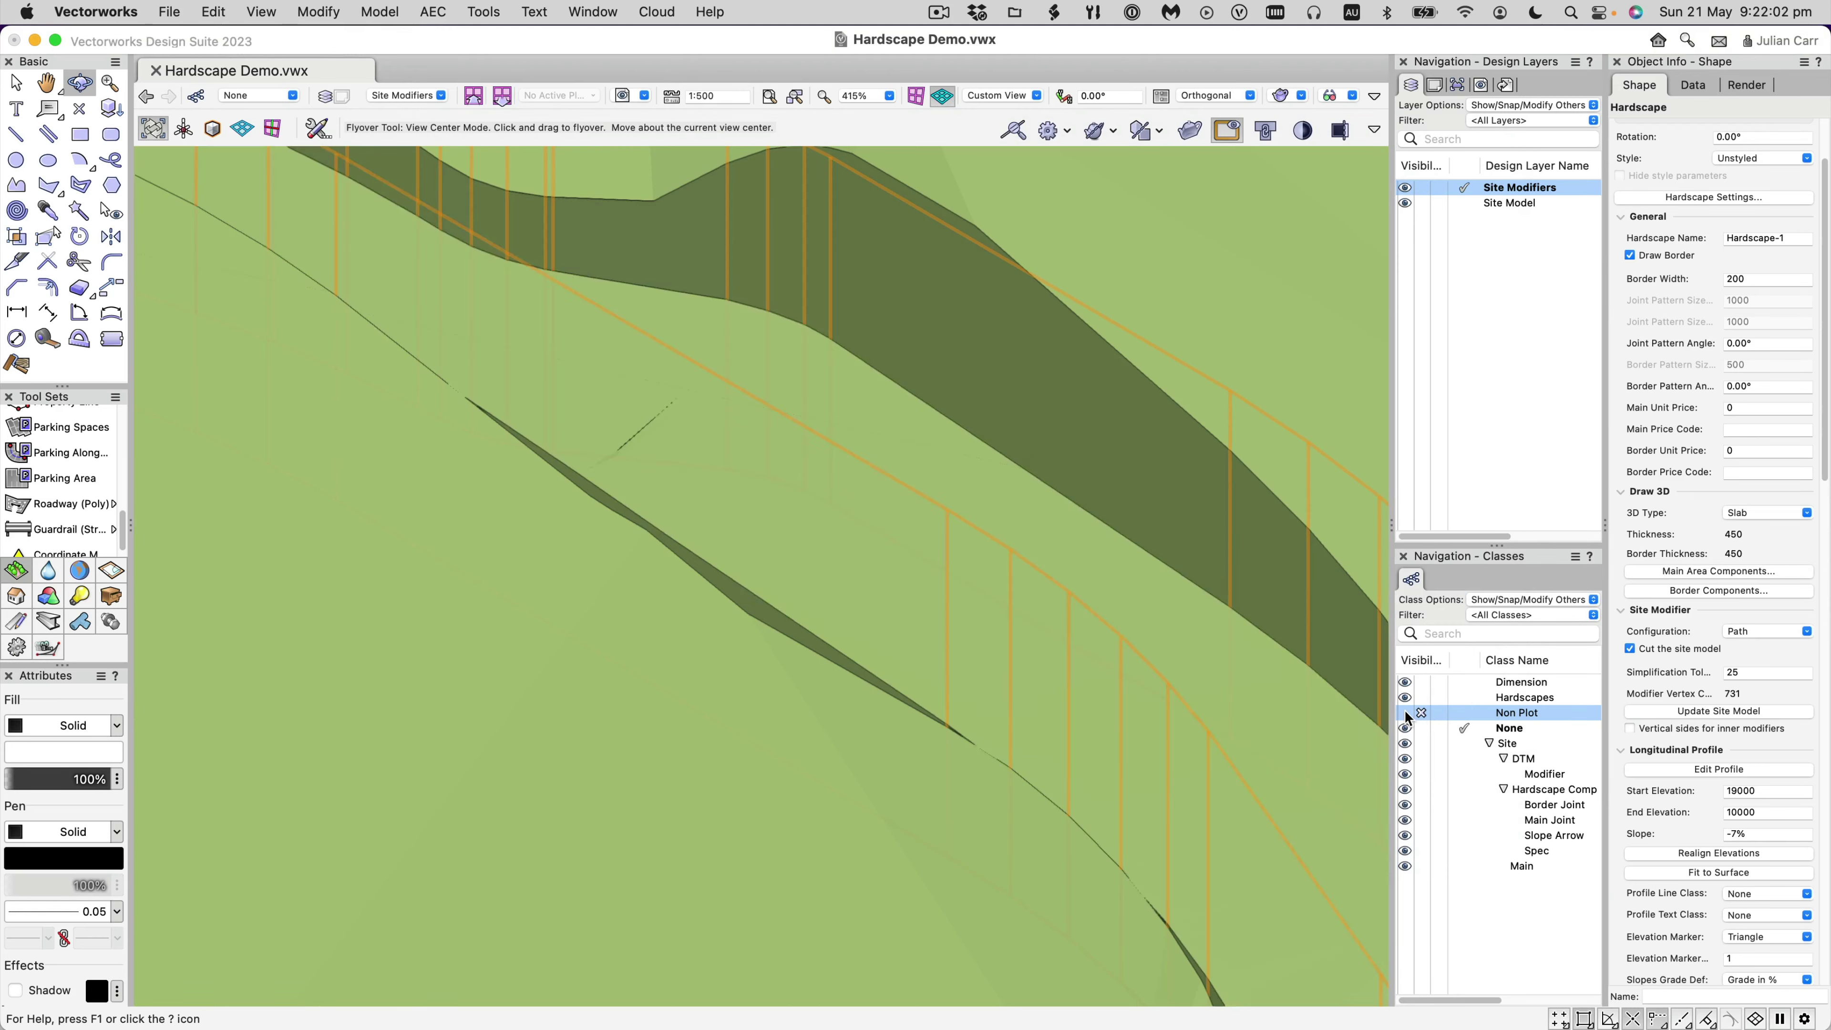
pyautogui.click(1406, 713)
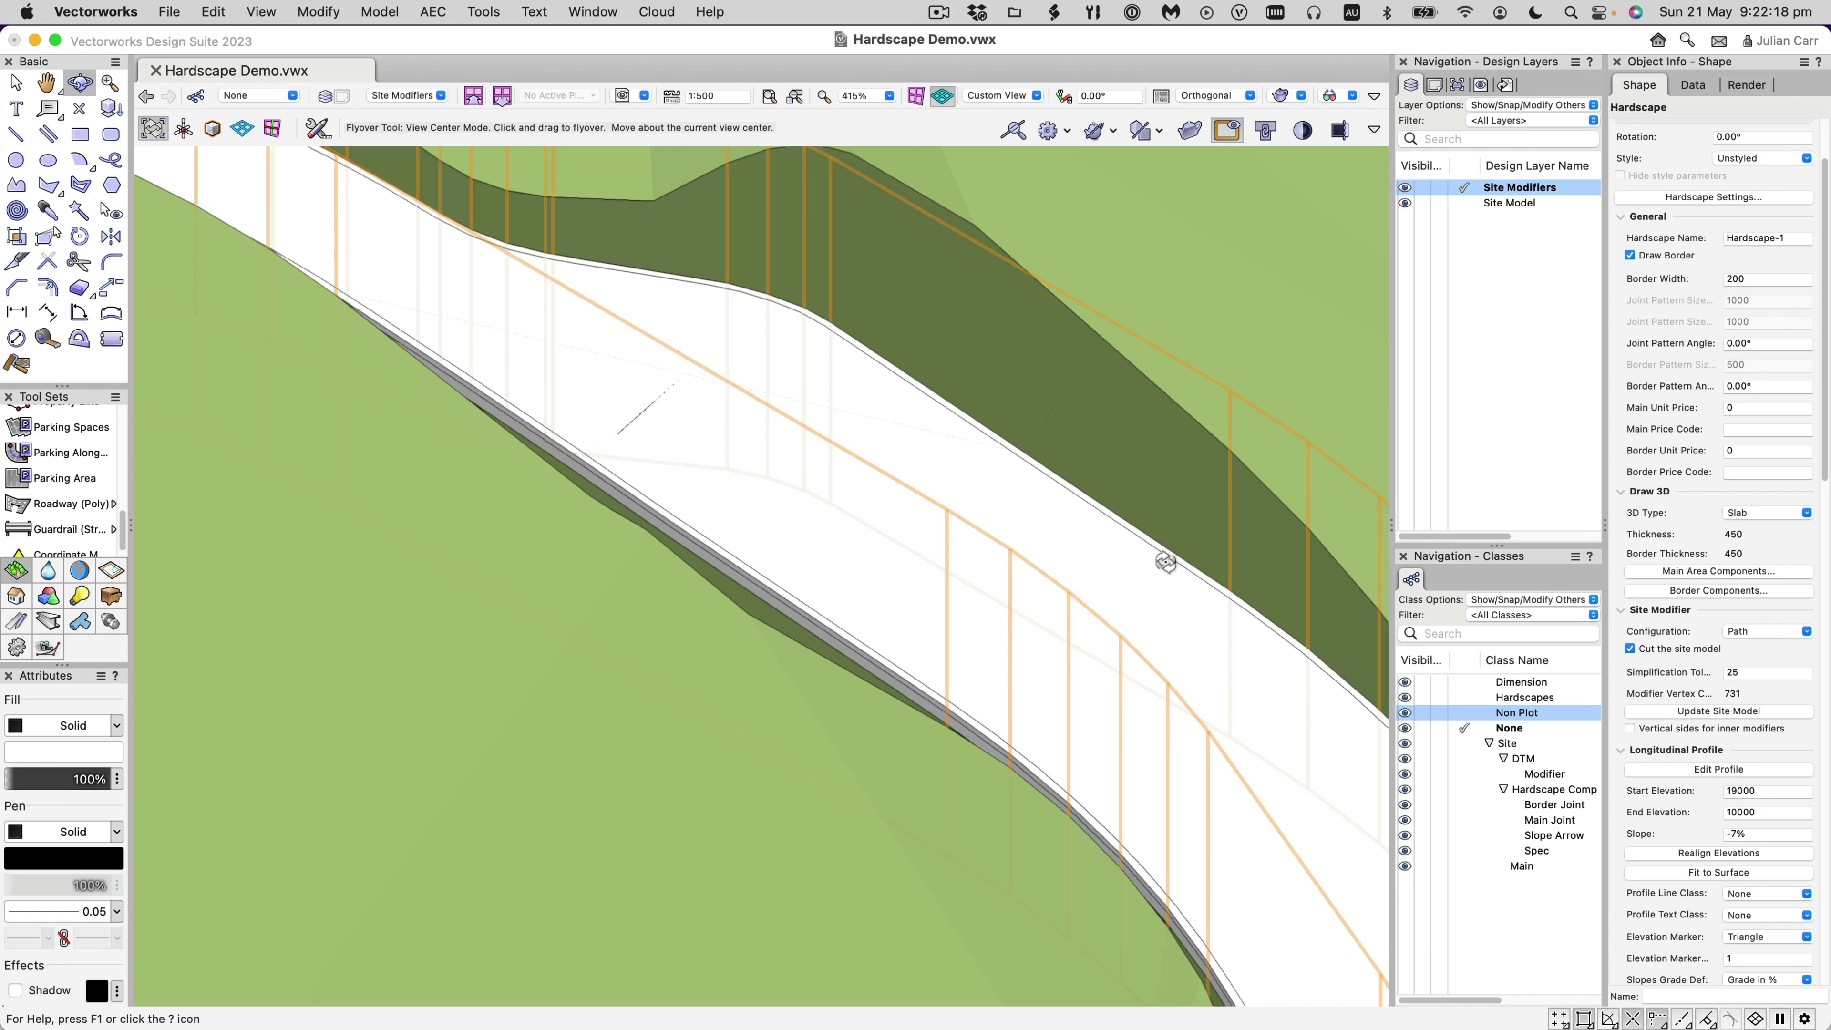
pyautogui.click(1439, 714)
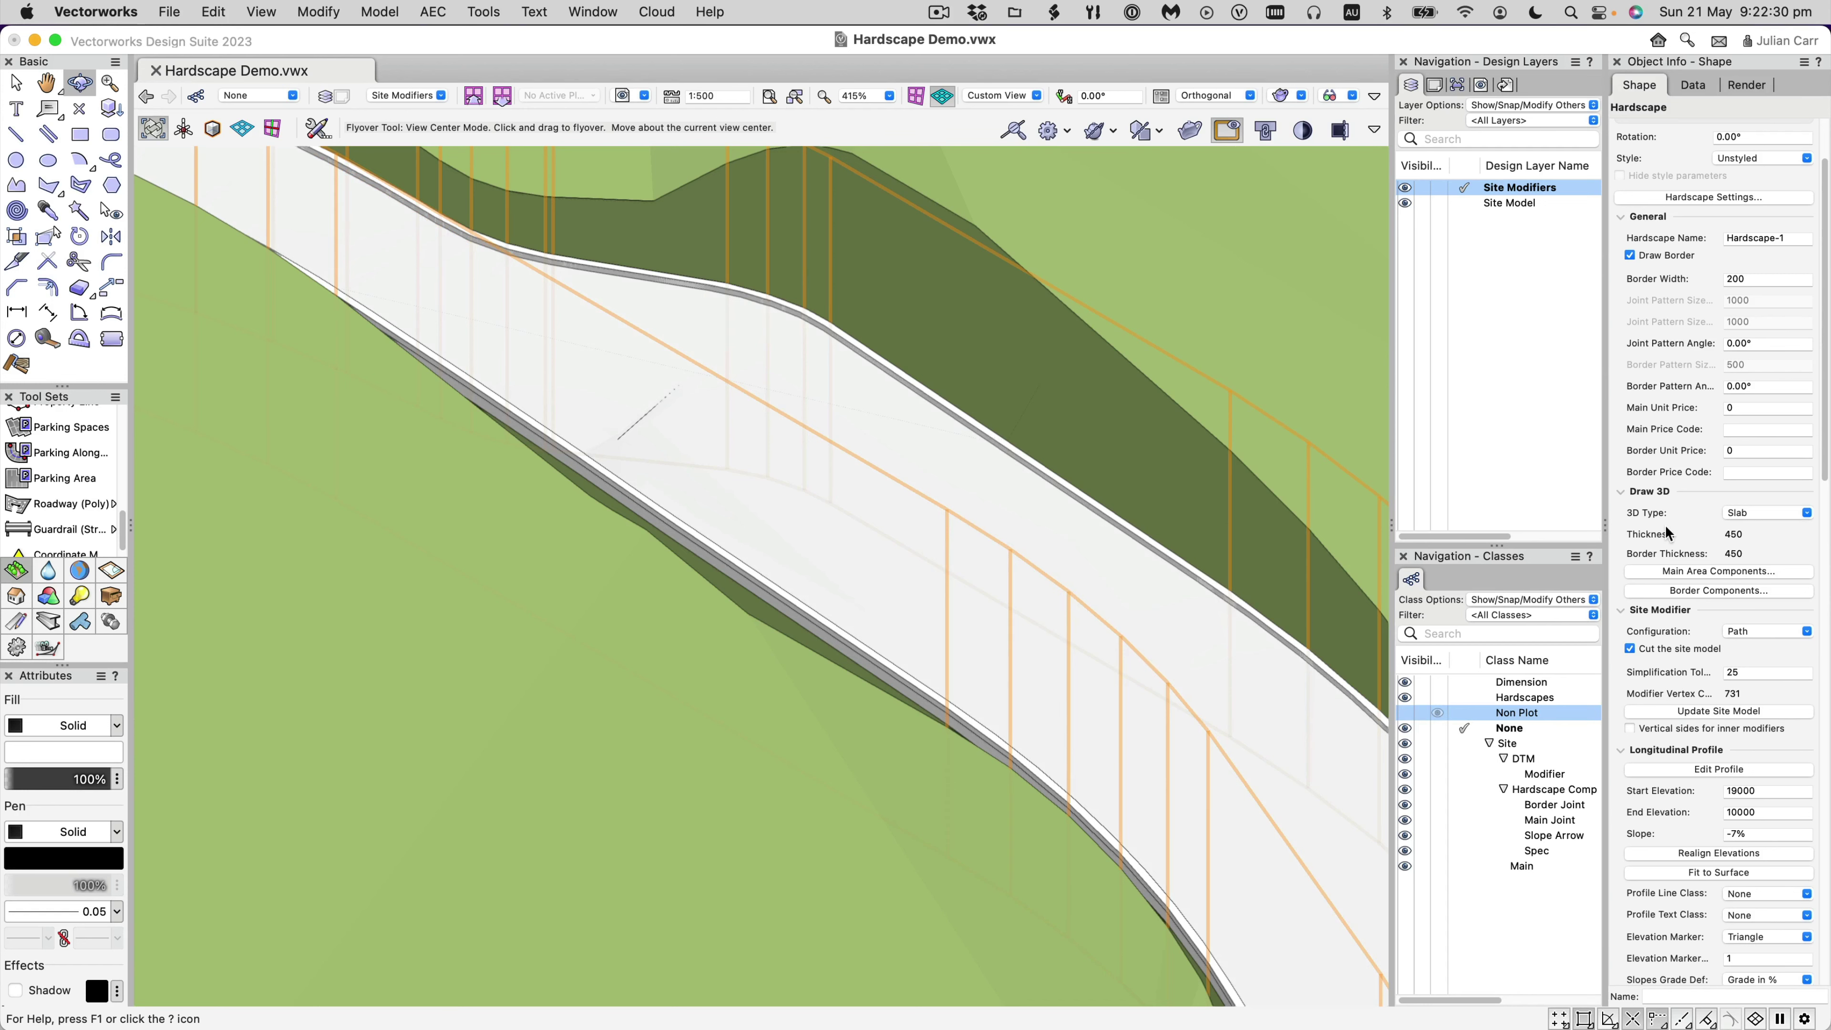
# Give the second, 300 mm thick component of the hardscape's main area a light gray solid section fill.
pyautogui.click(1717, 571)
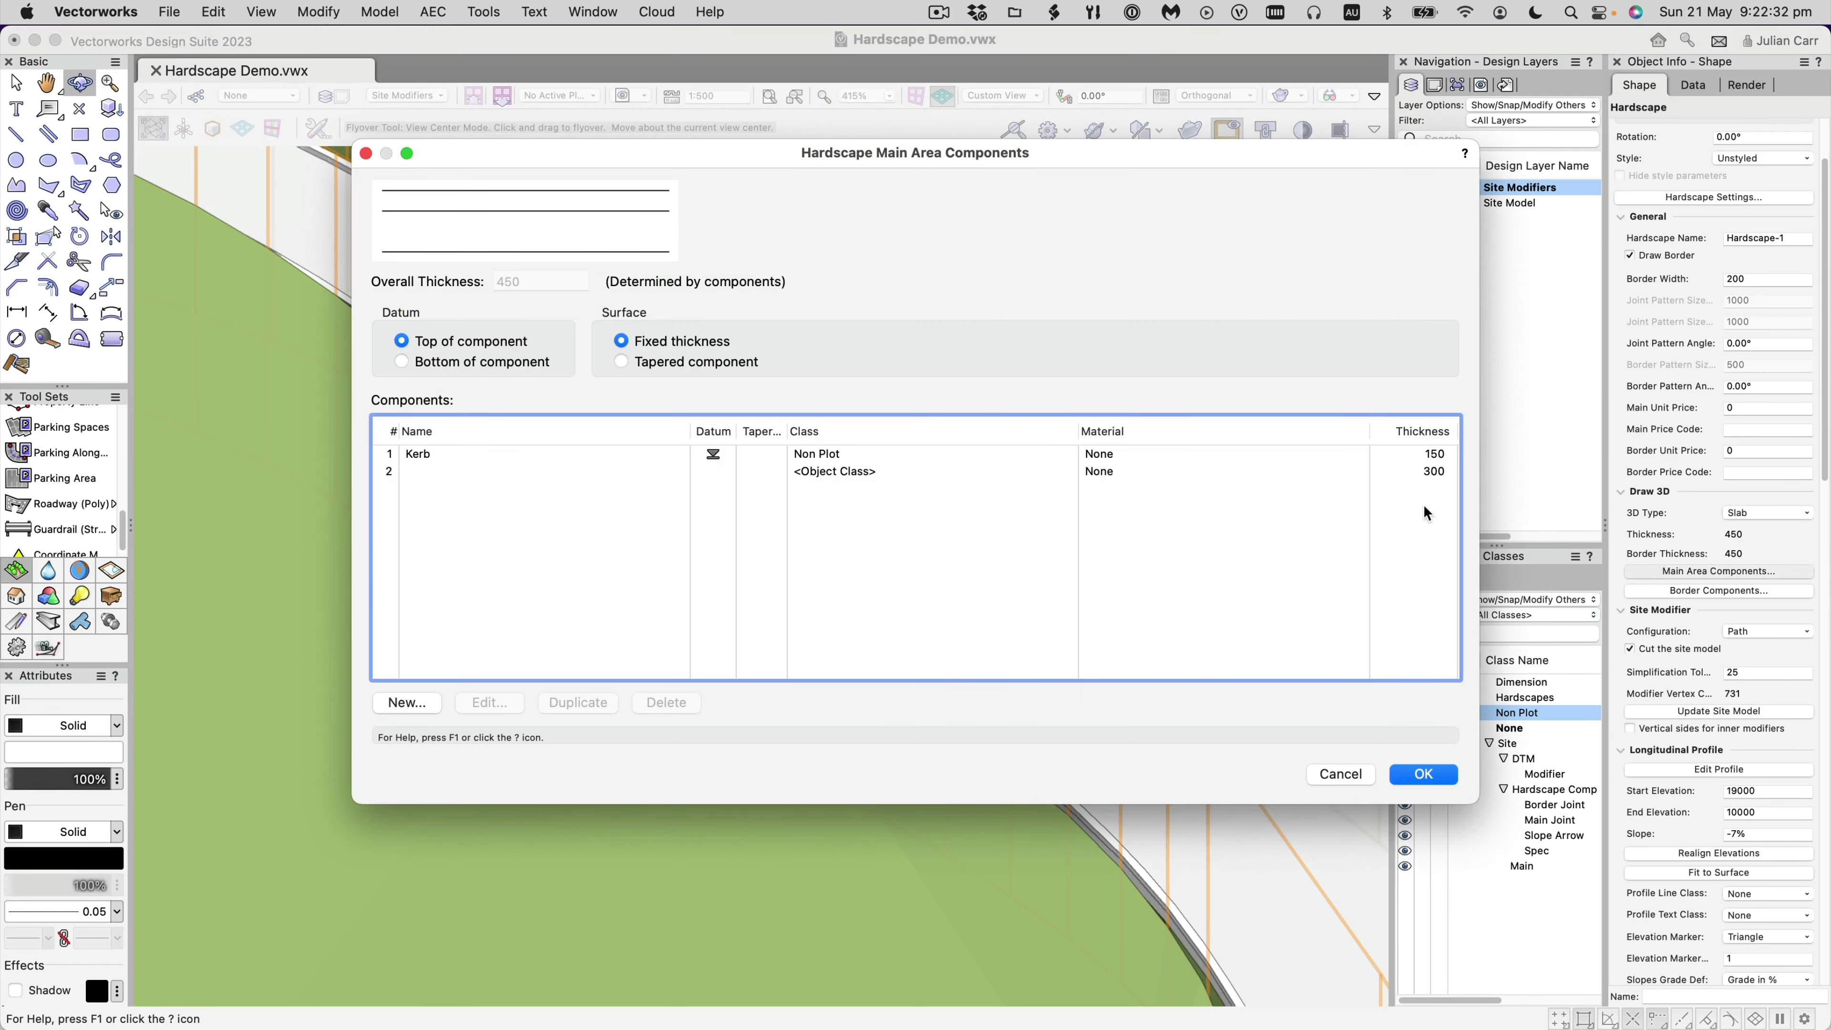
pyautogui.click(820, 473)
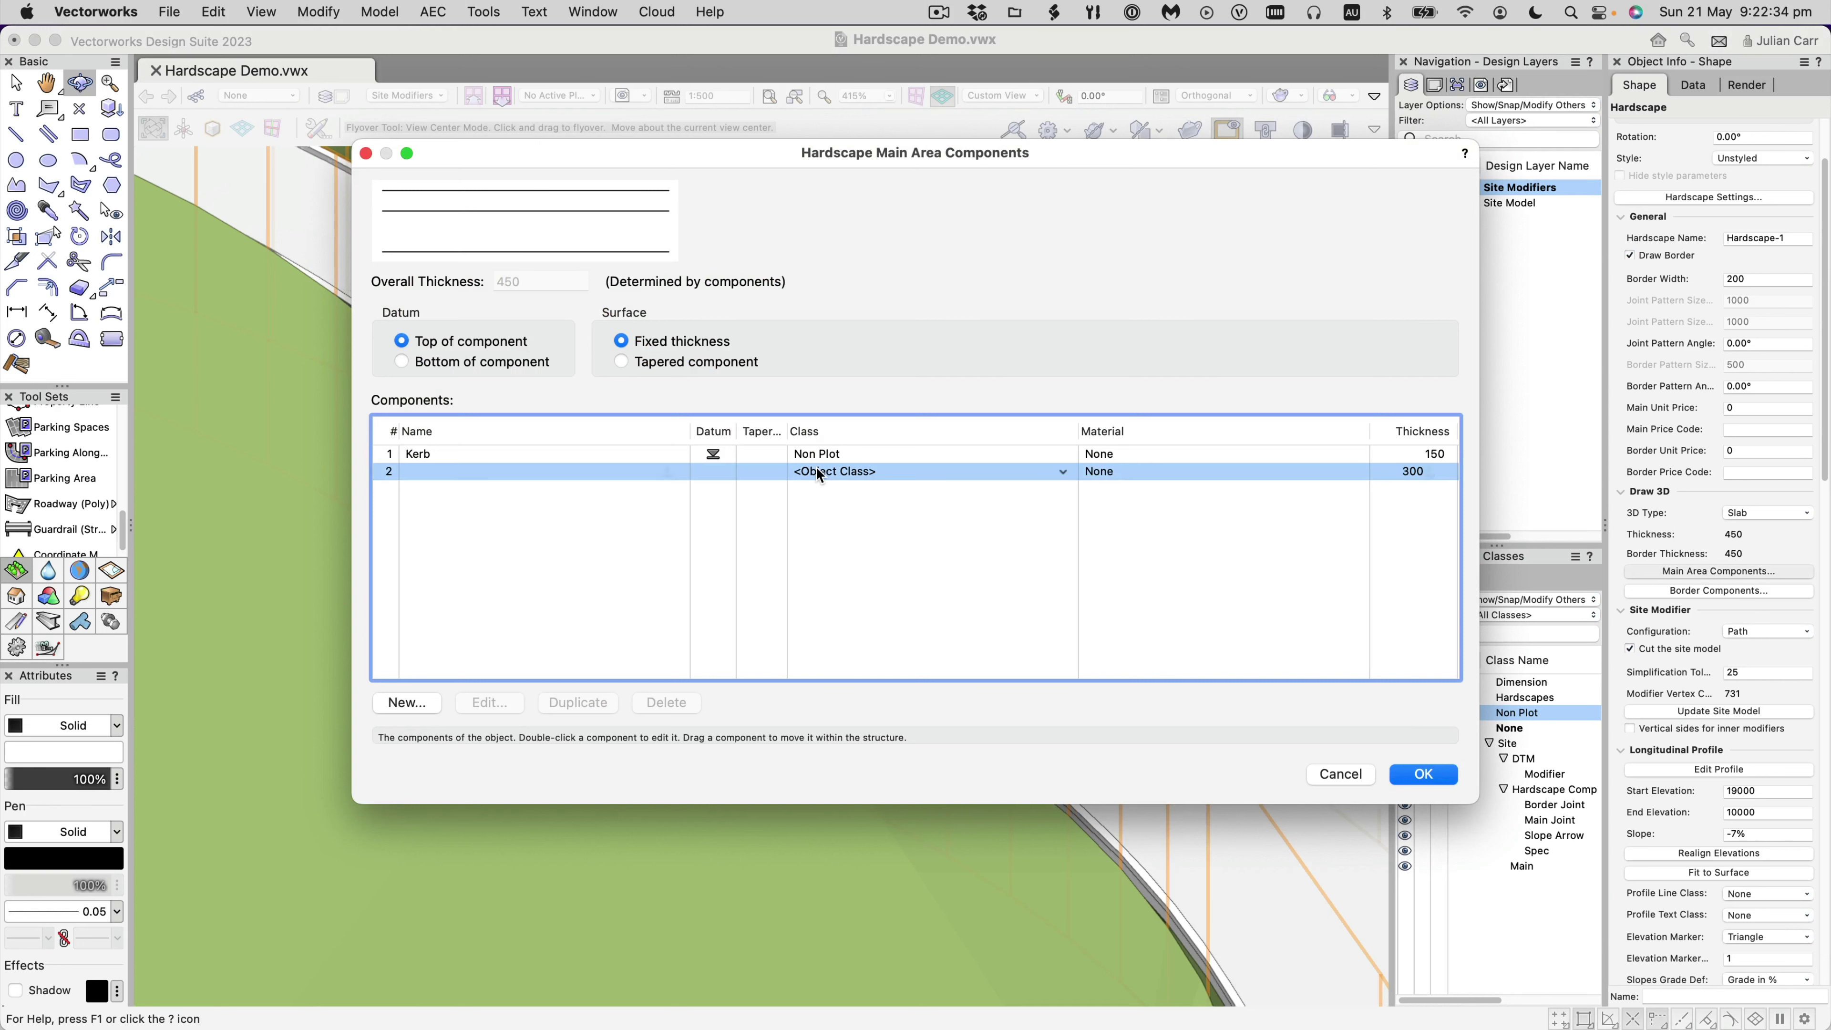
pyautogui.click(820, 473)
pyautogui.click(819, 473)
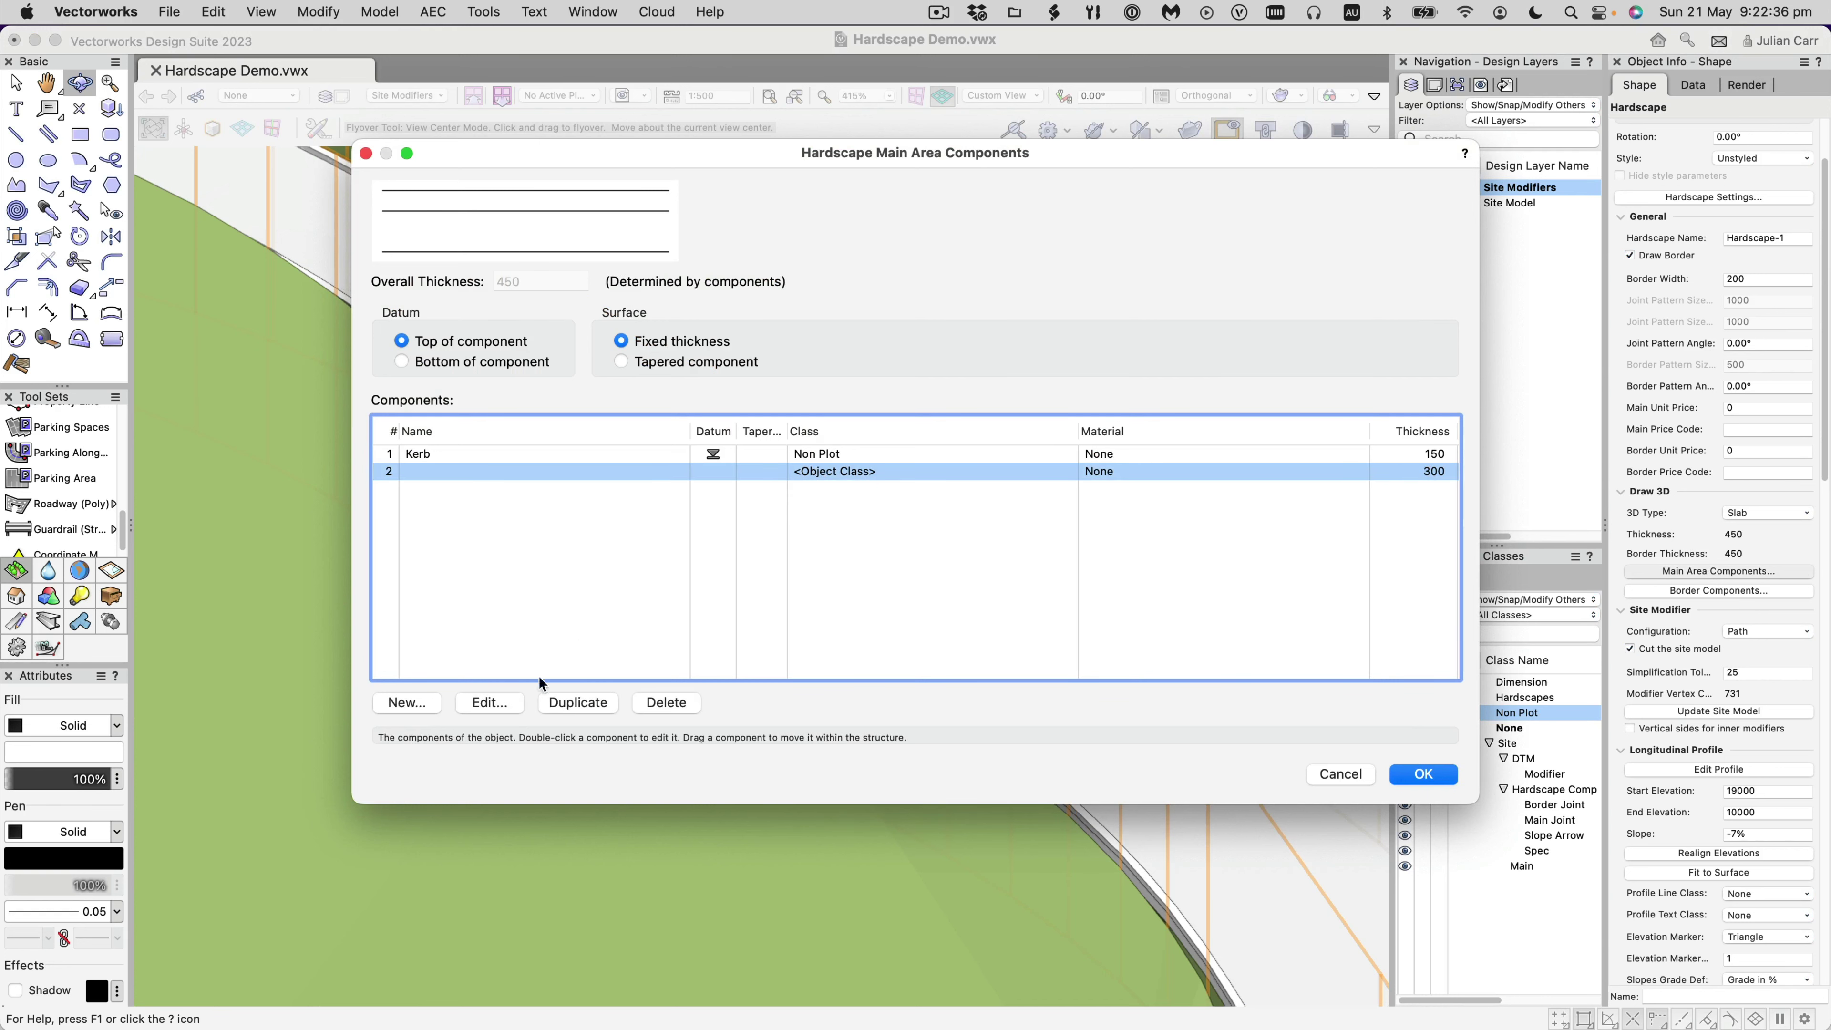
pyautogui.click(490, 702)
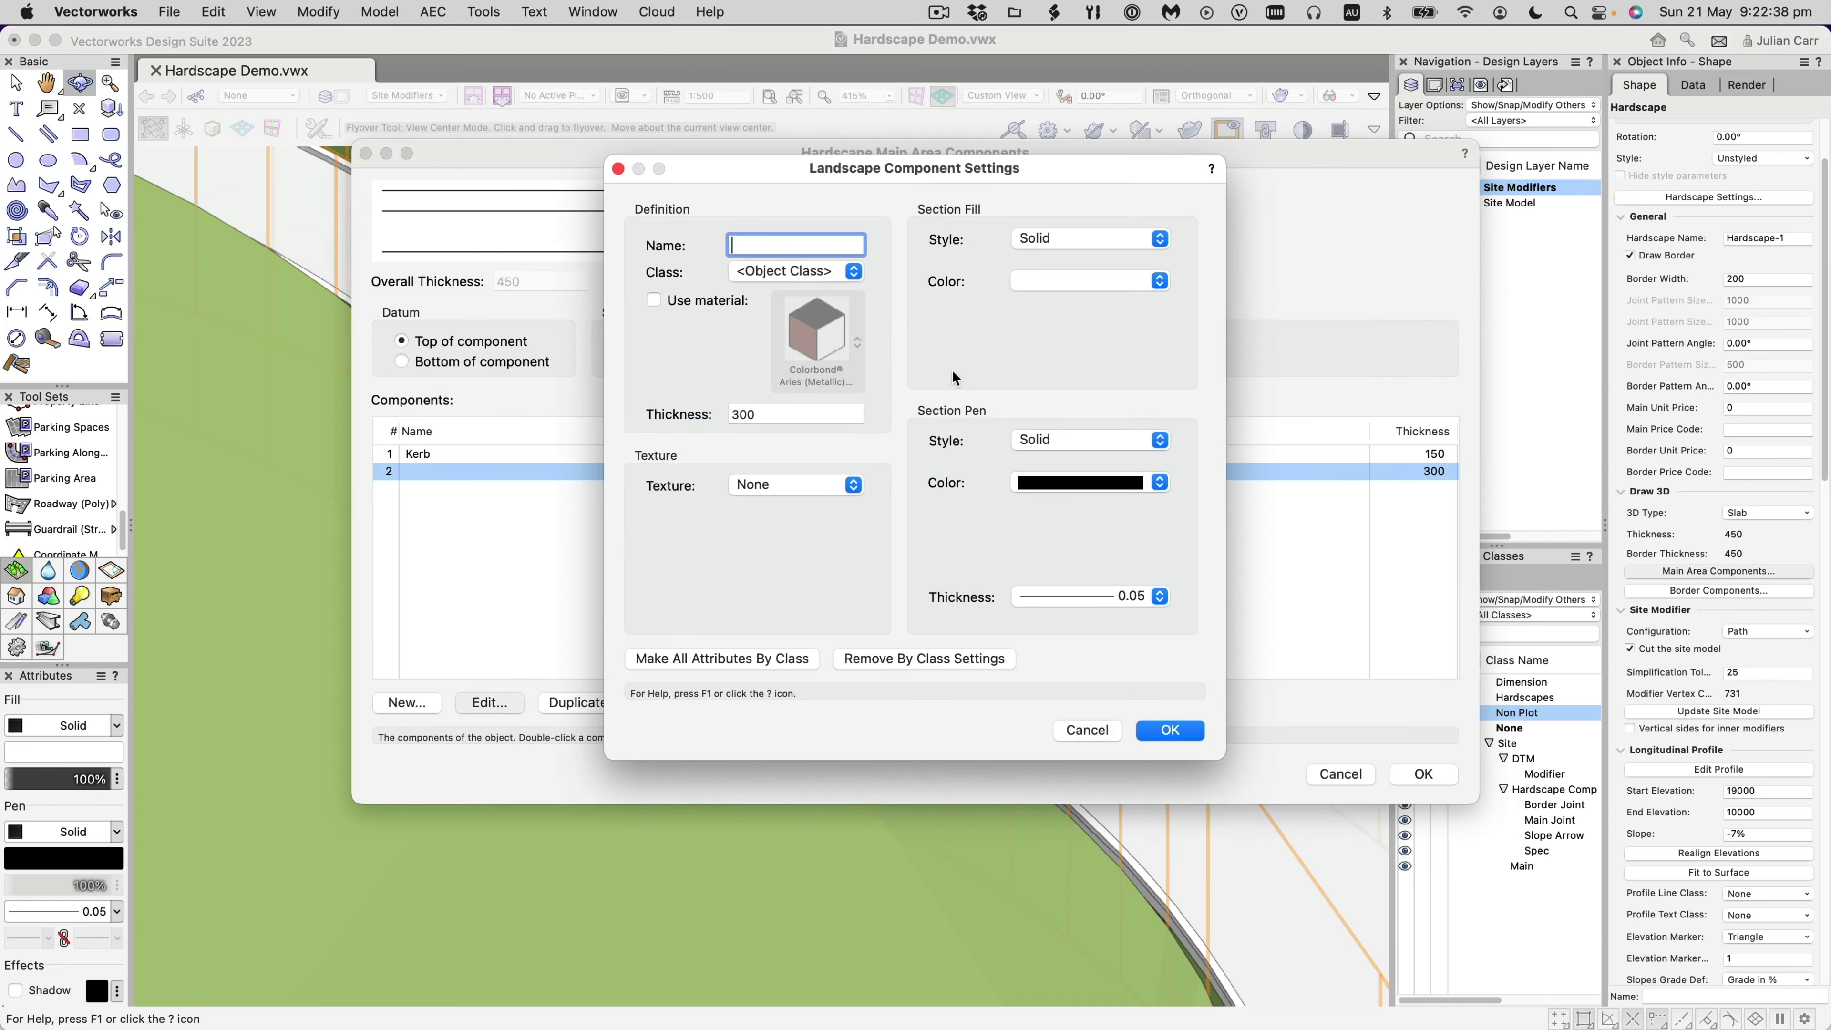
pyautogui.click(1068, 283)
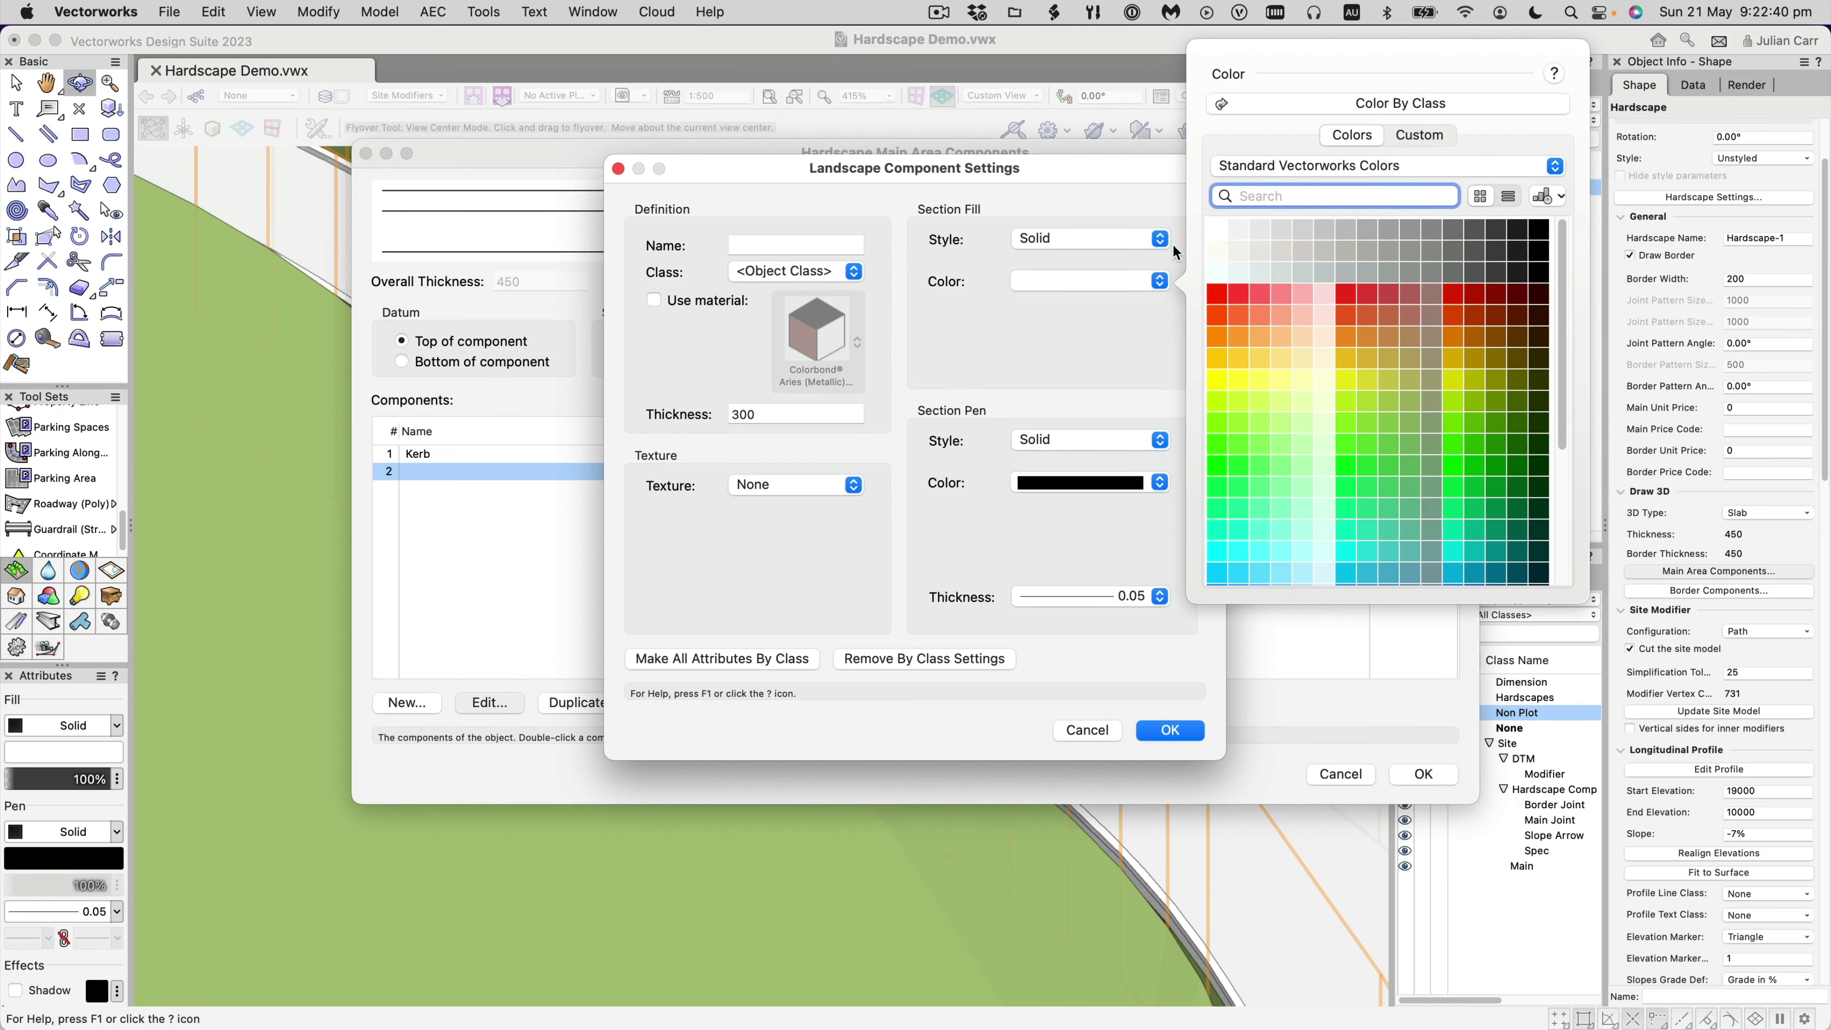
pyautogui.click(1271, 228)
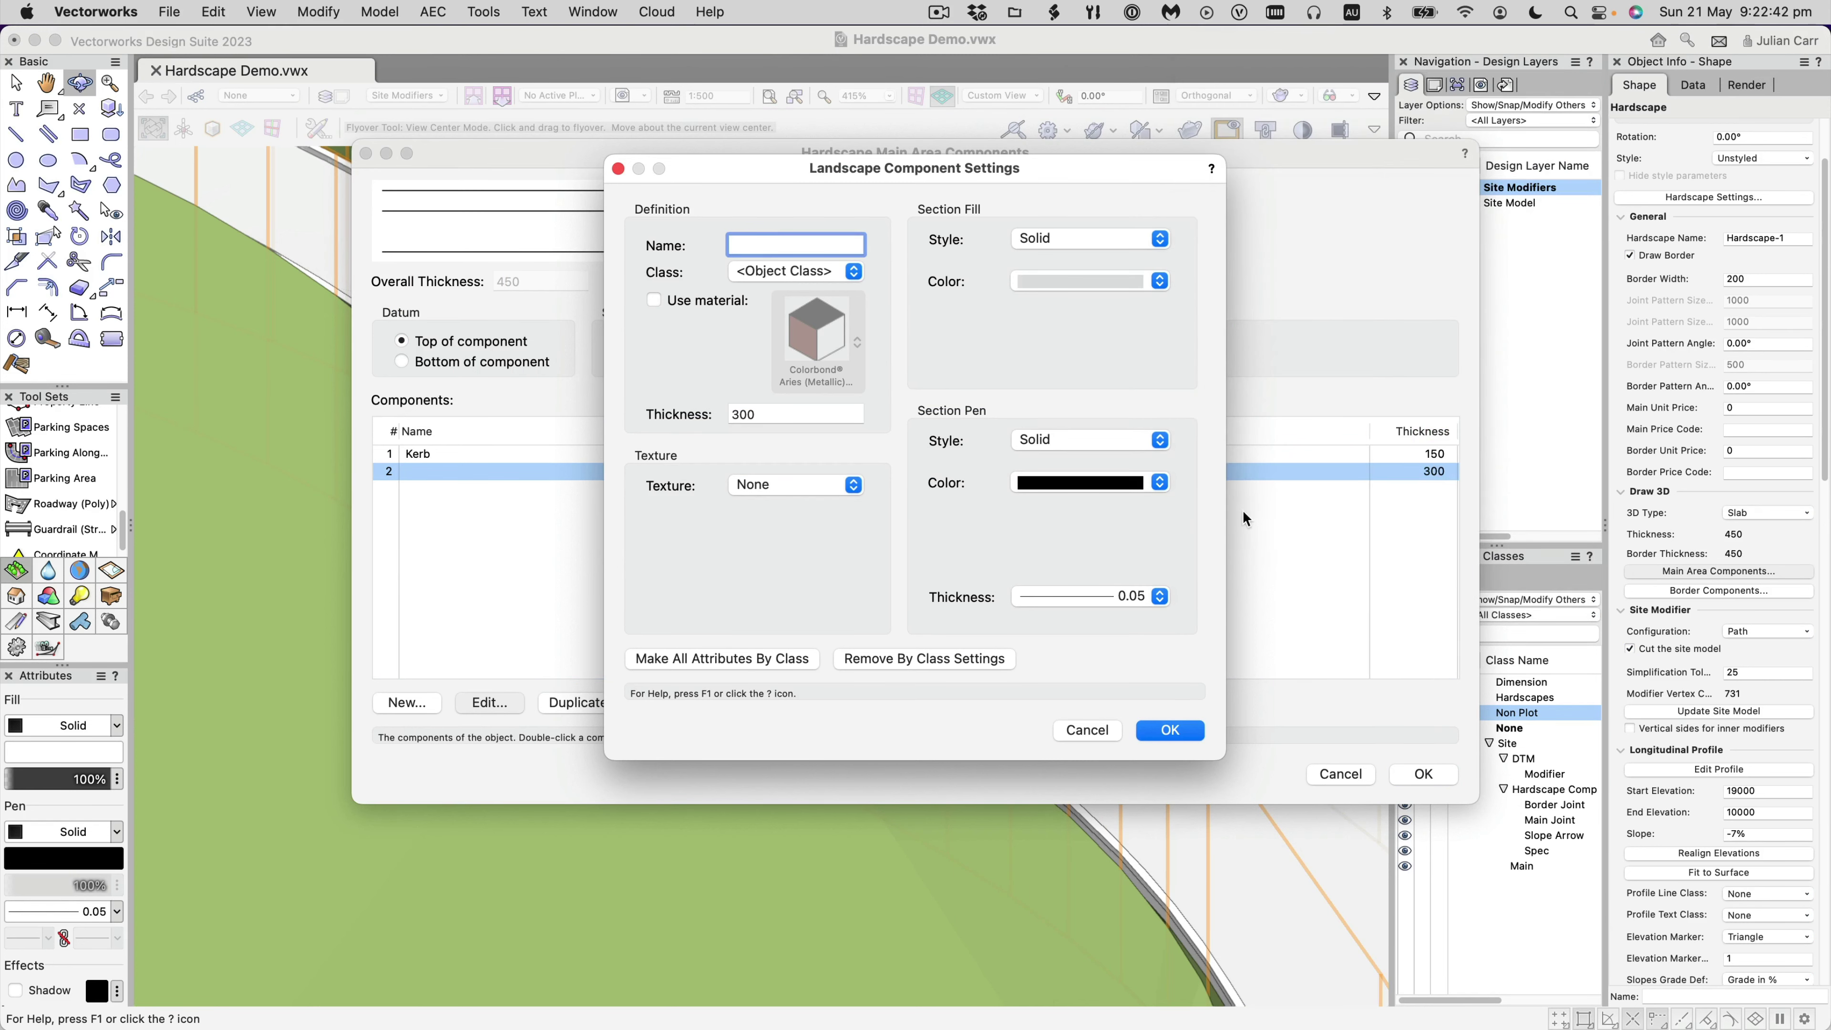
pyautogui.click(1174, 724)
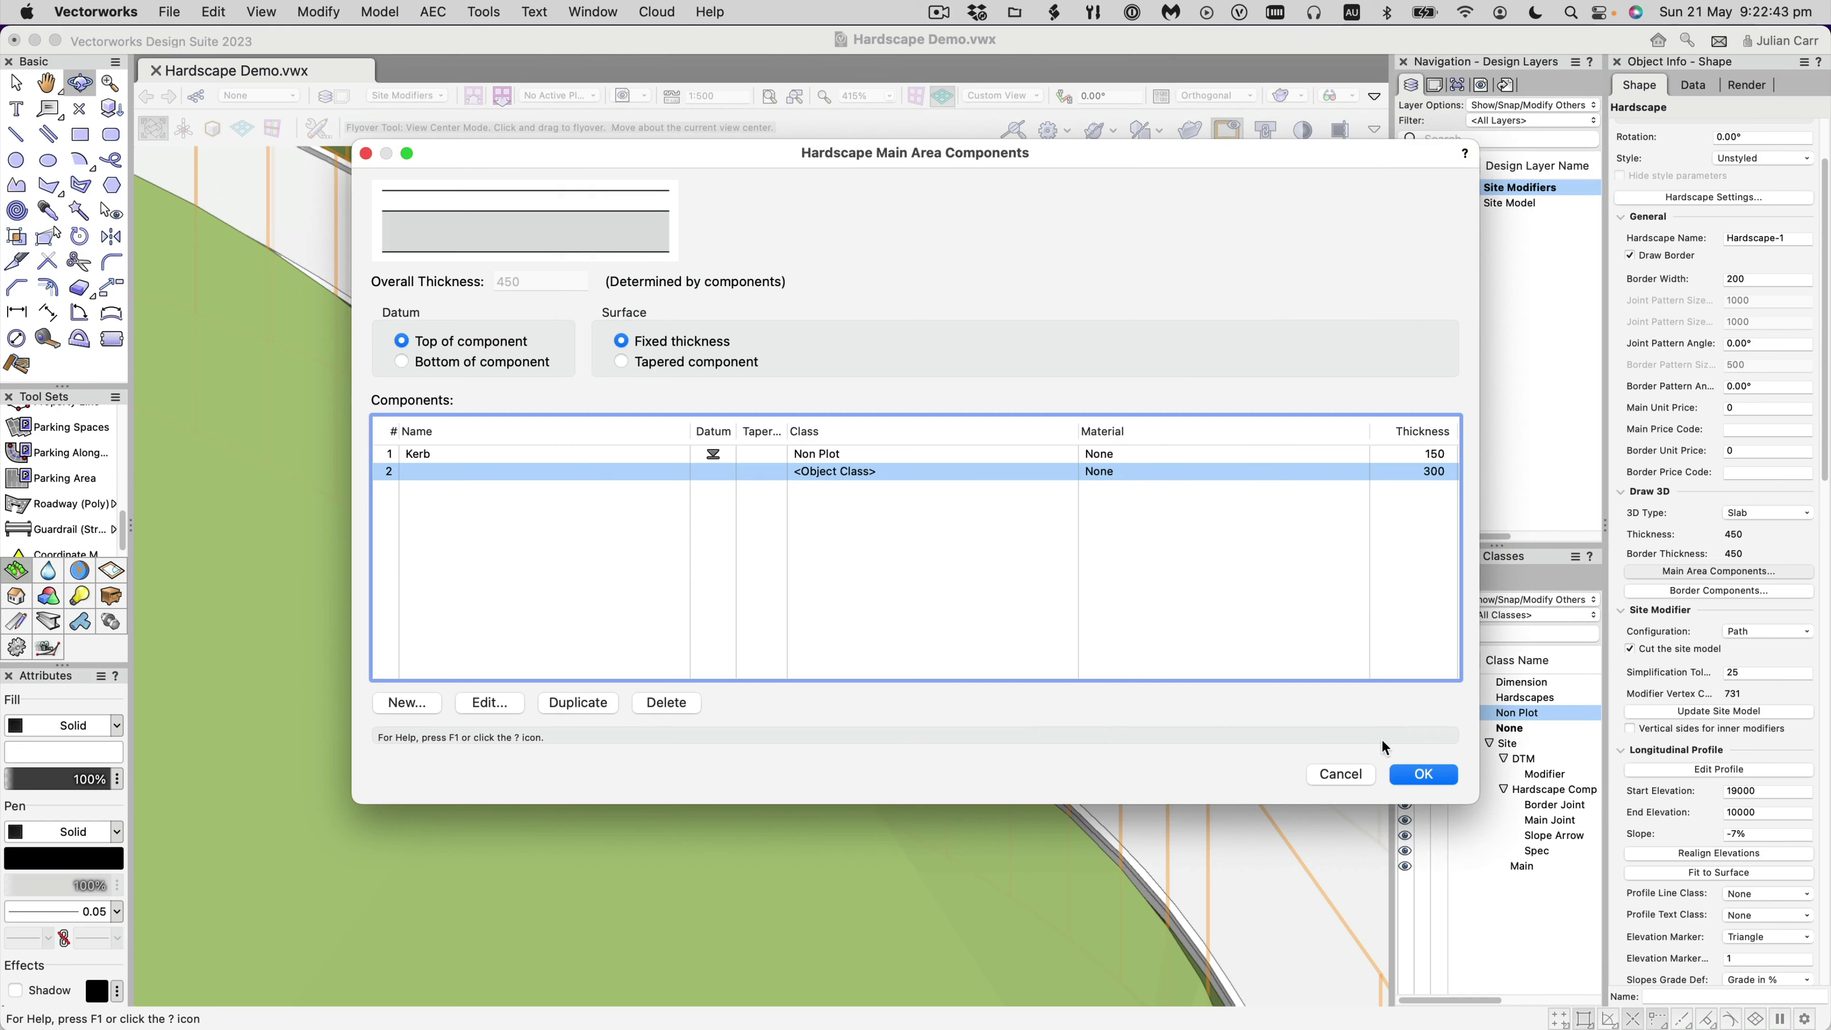
pyautogui.click(1436, 776)
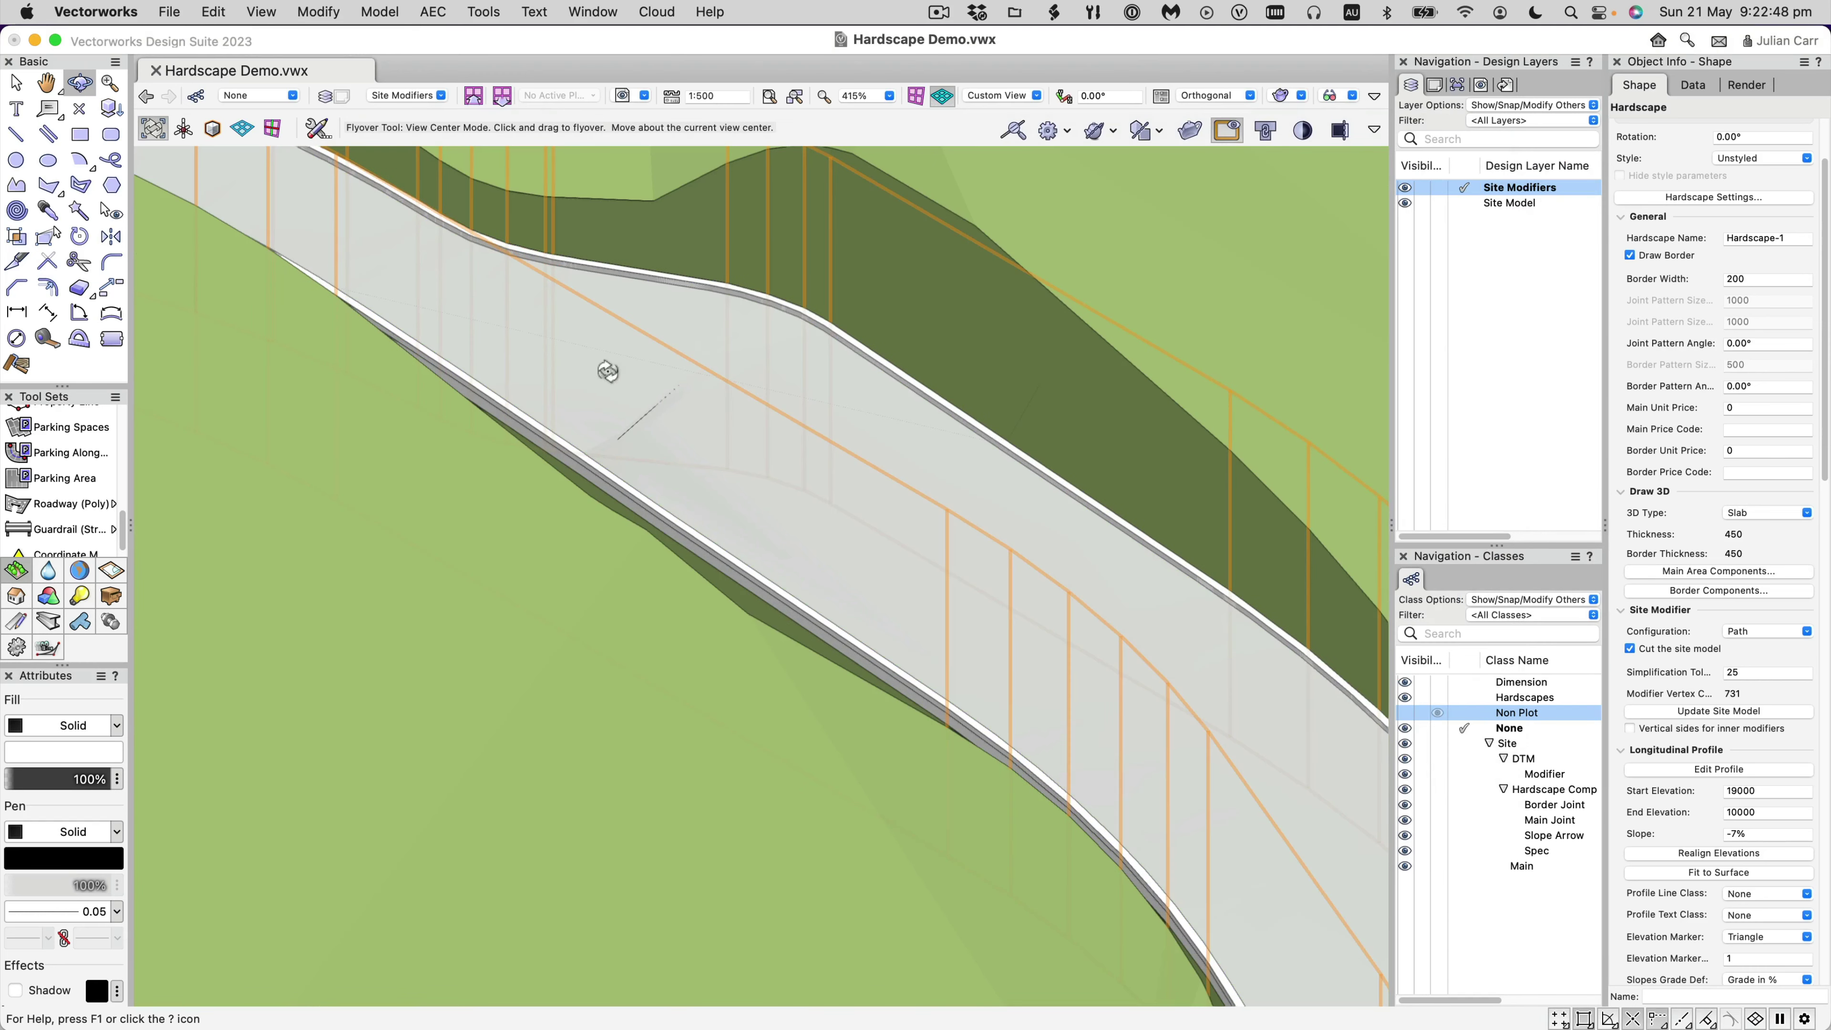
# Examine the gray road surface and its raised kerbs along the full length and at the road's lower end in 3D.
pyautogui.scroll(-10, 765, 448)
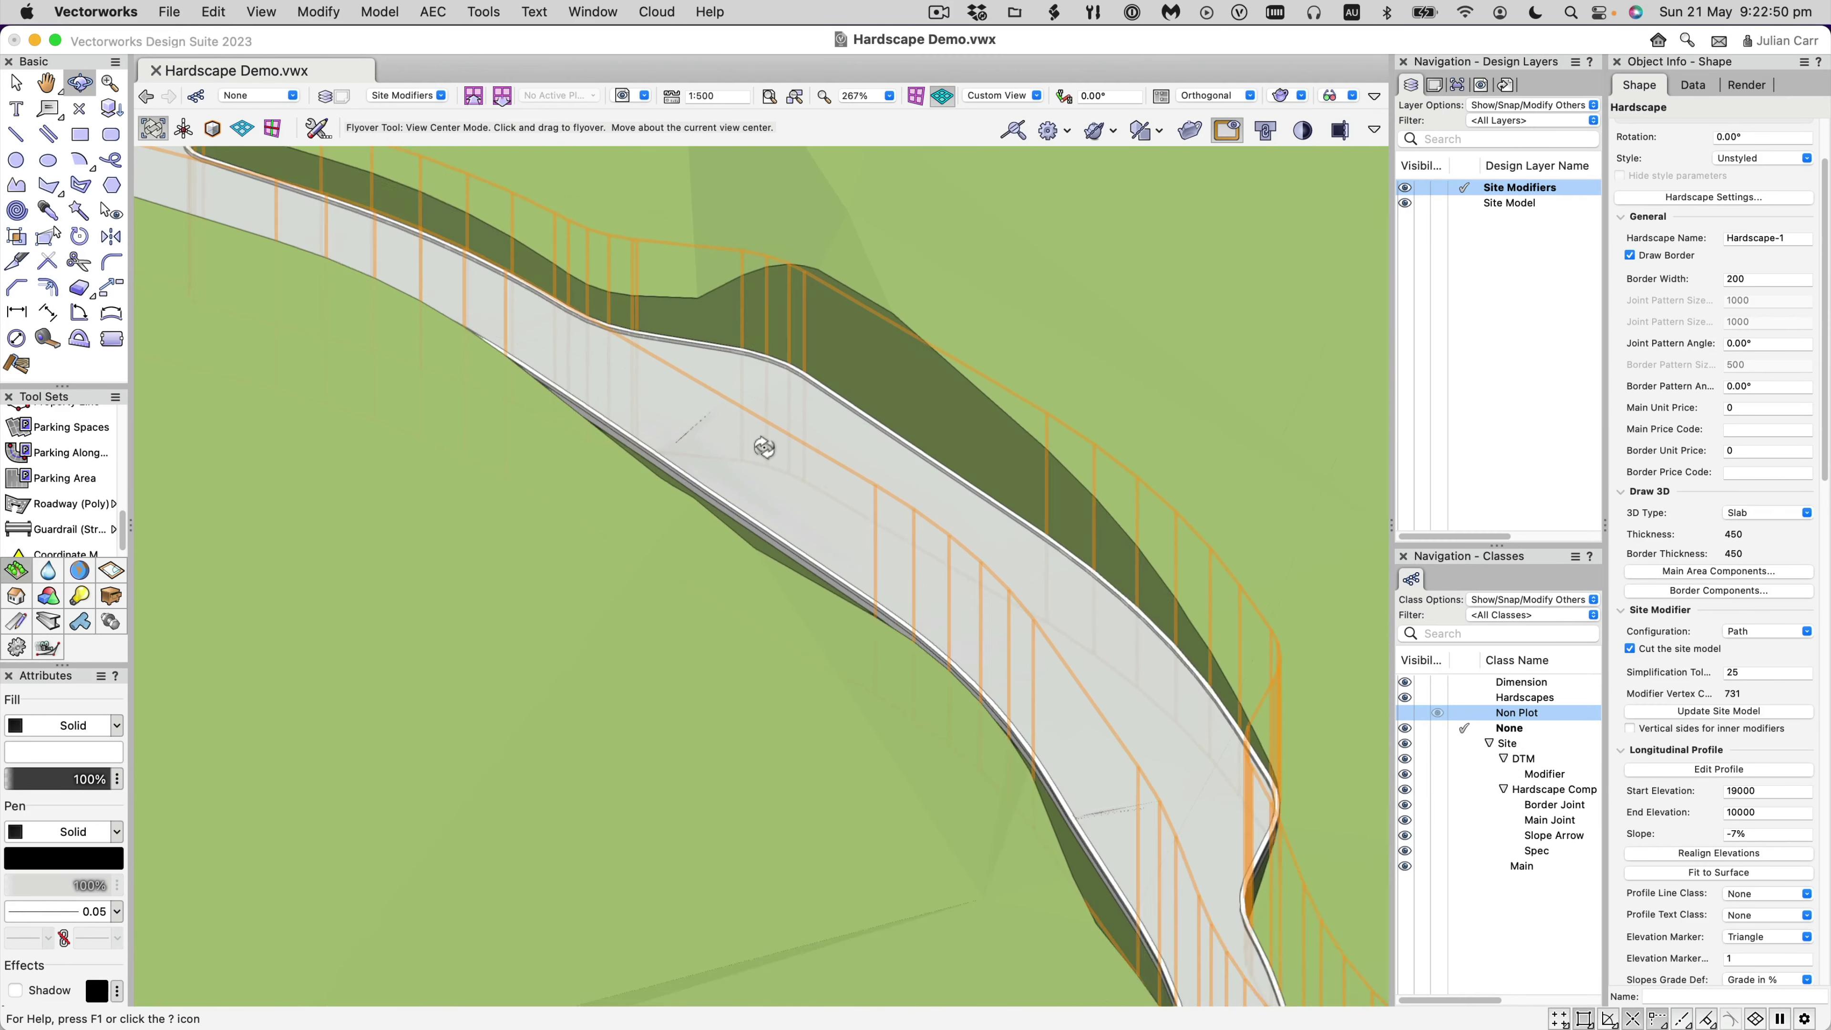
pyautogui.scroll(-2, 765, 448)
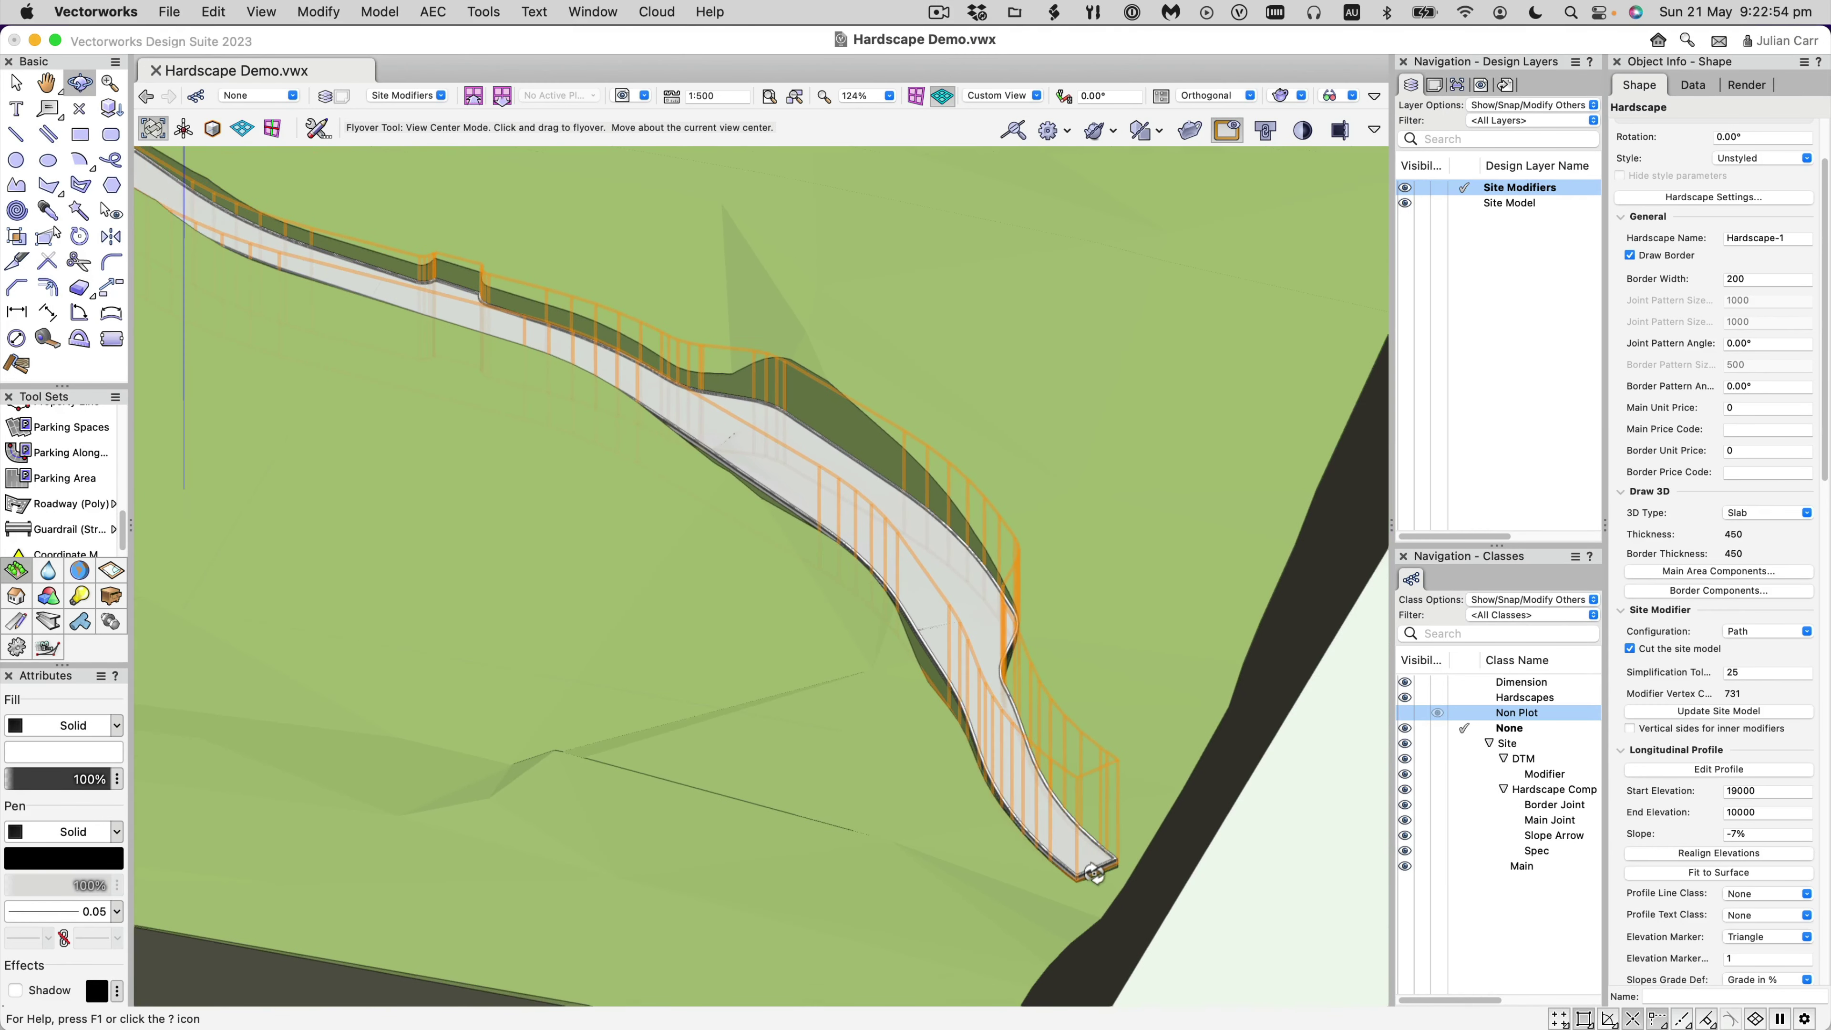
pyautogui.scroll(15, 1095, 874)
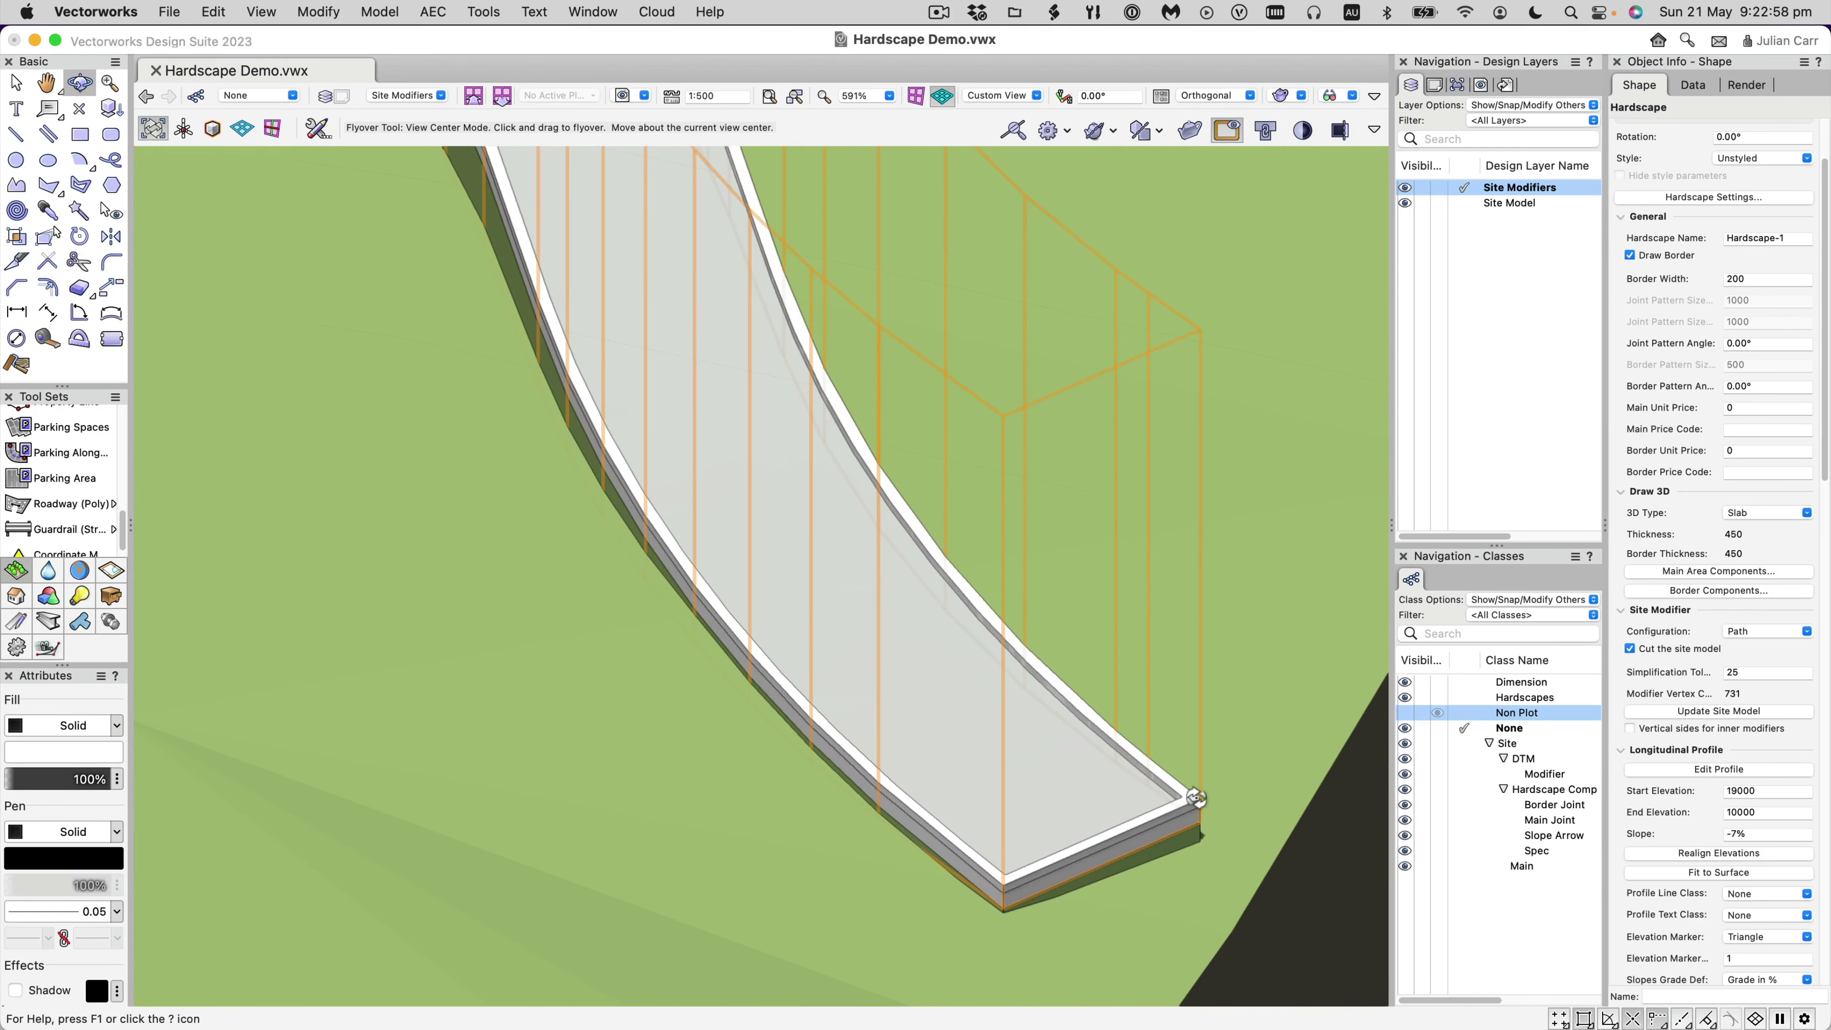
pyautogui.scroll(-15, 866, 687)
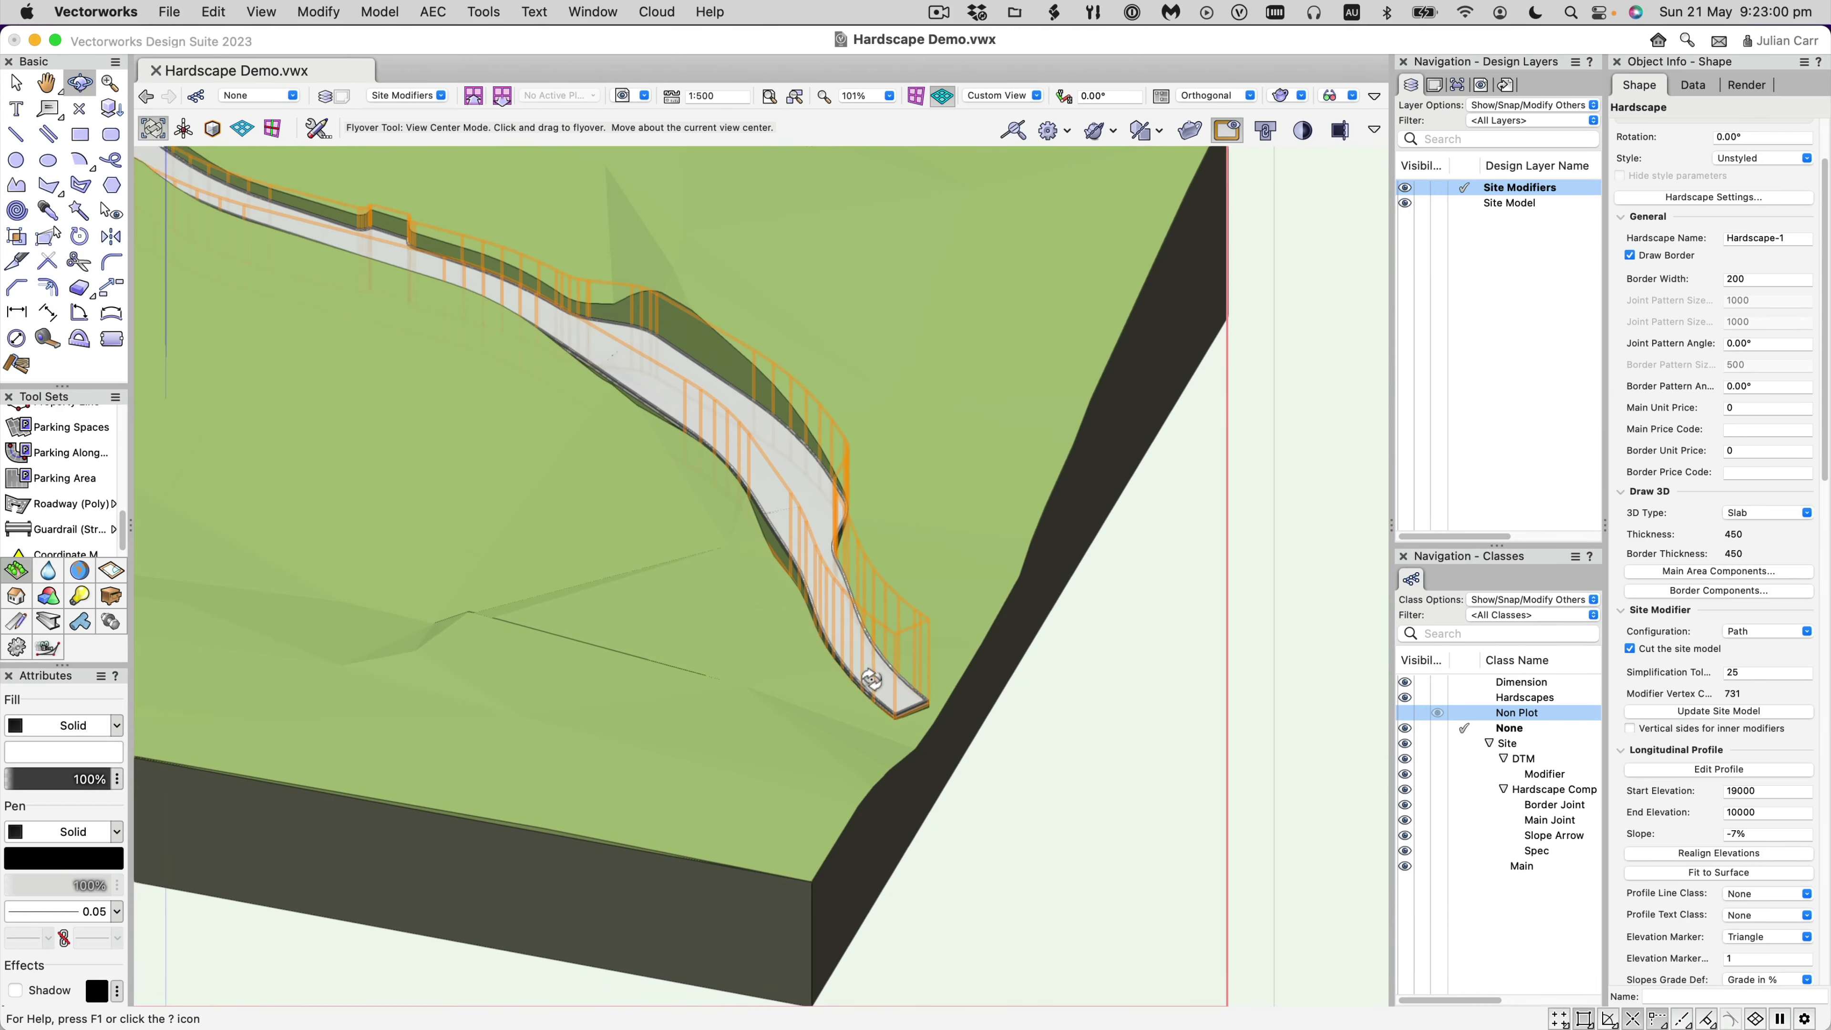
pyautogui.moveTo(442, 220); pyautogui.dragTo(736, 459)
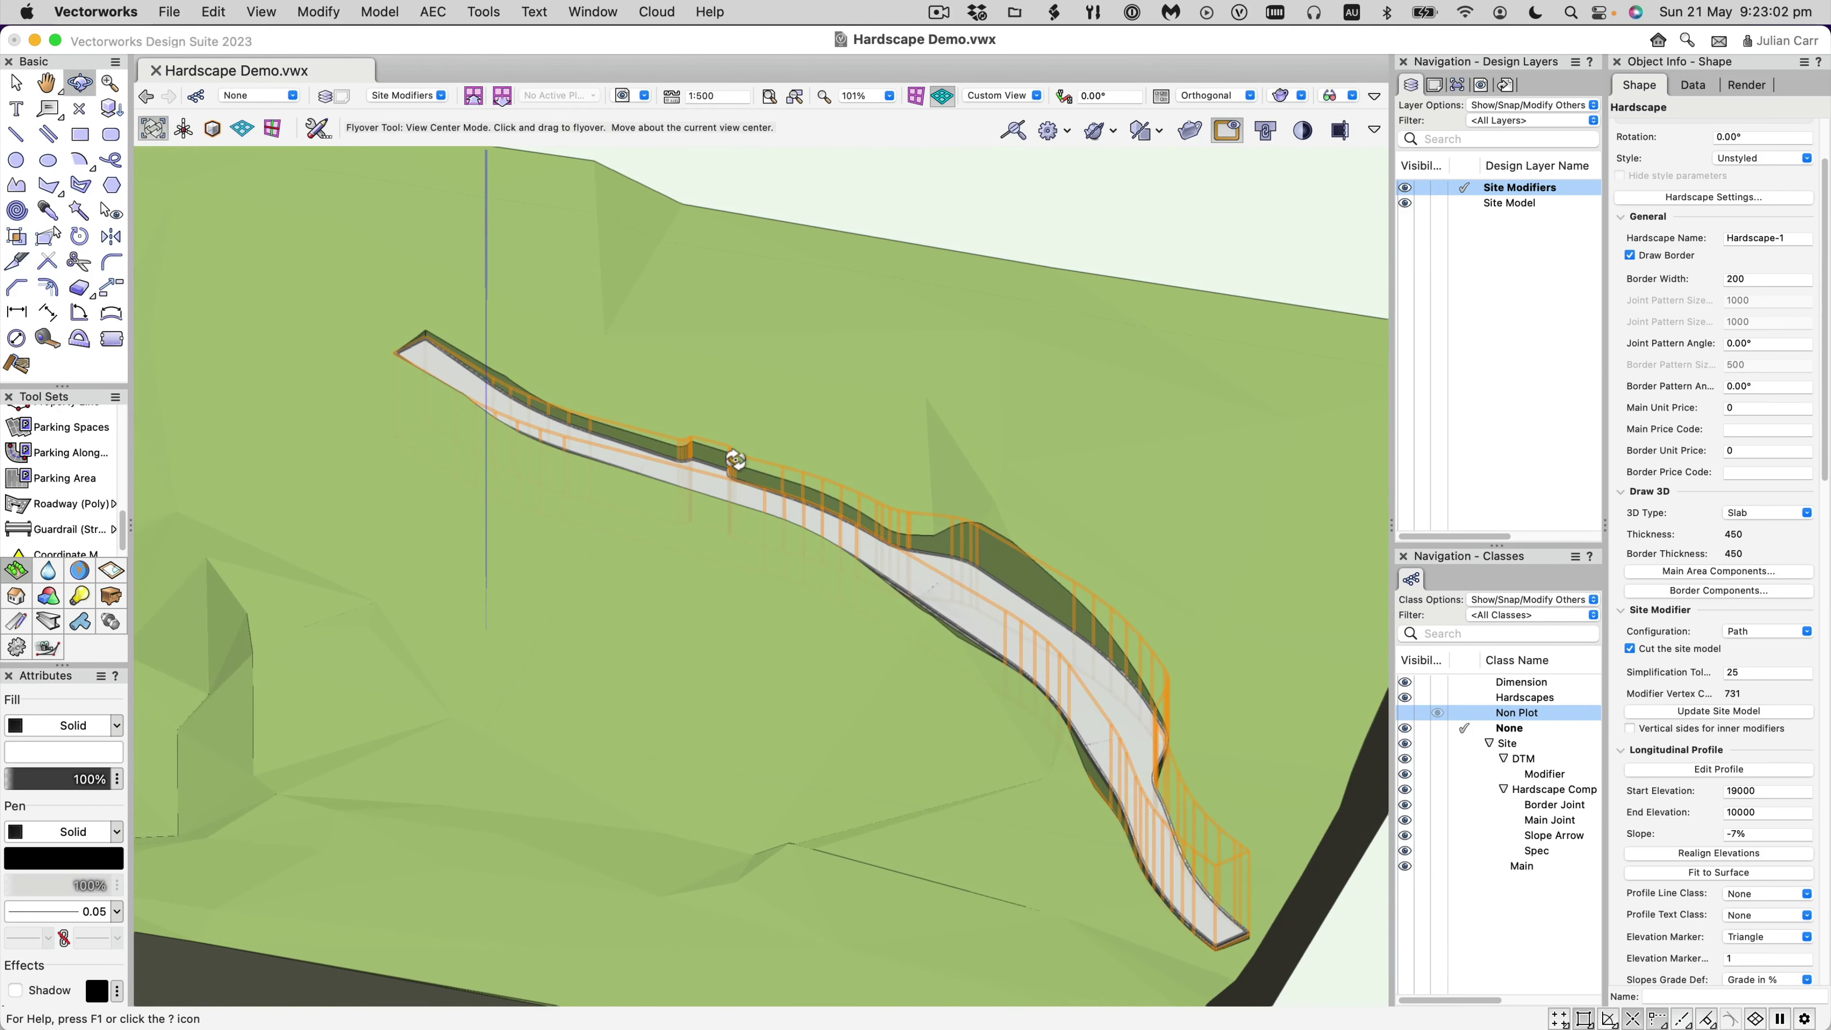
pyautogui.scroll(5, 611, 436)
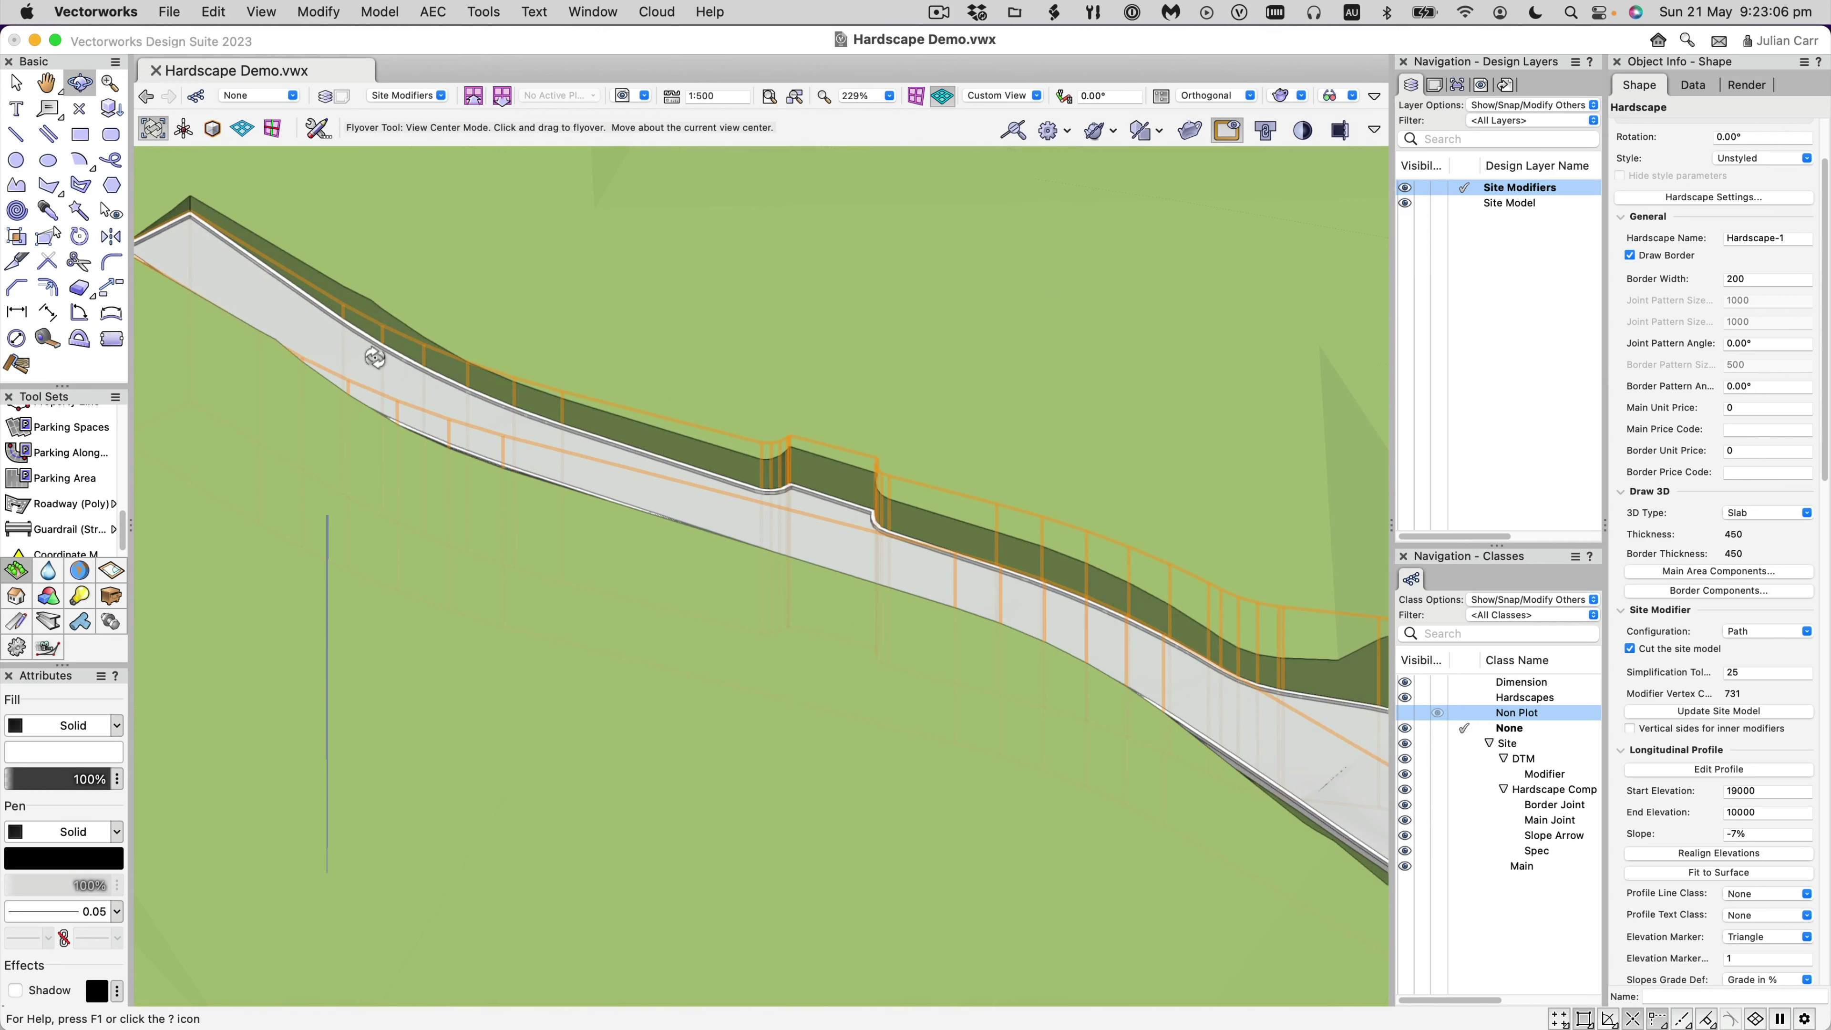
pyautogui.scroll(-5, 374, 357)
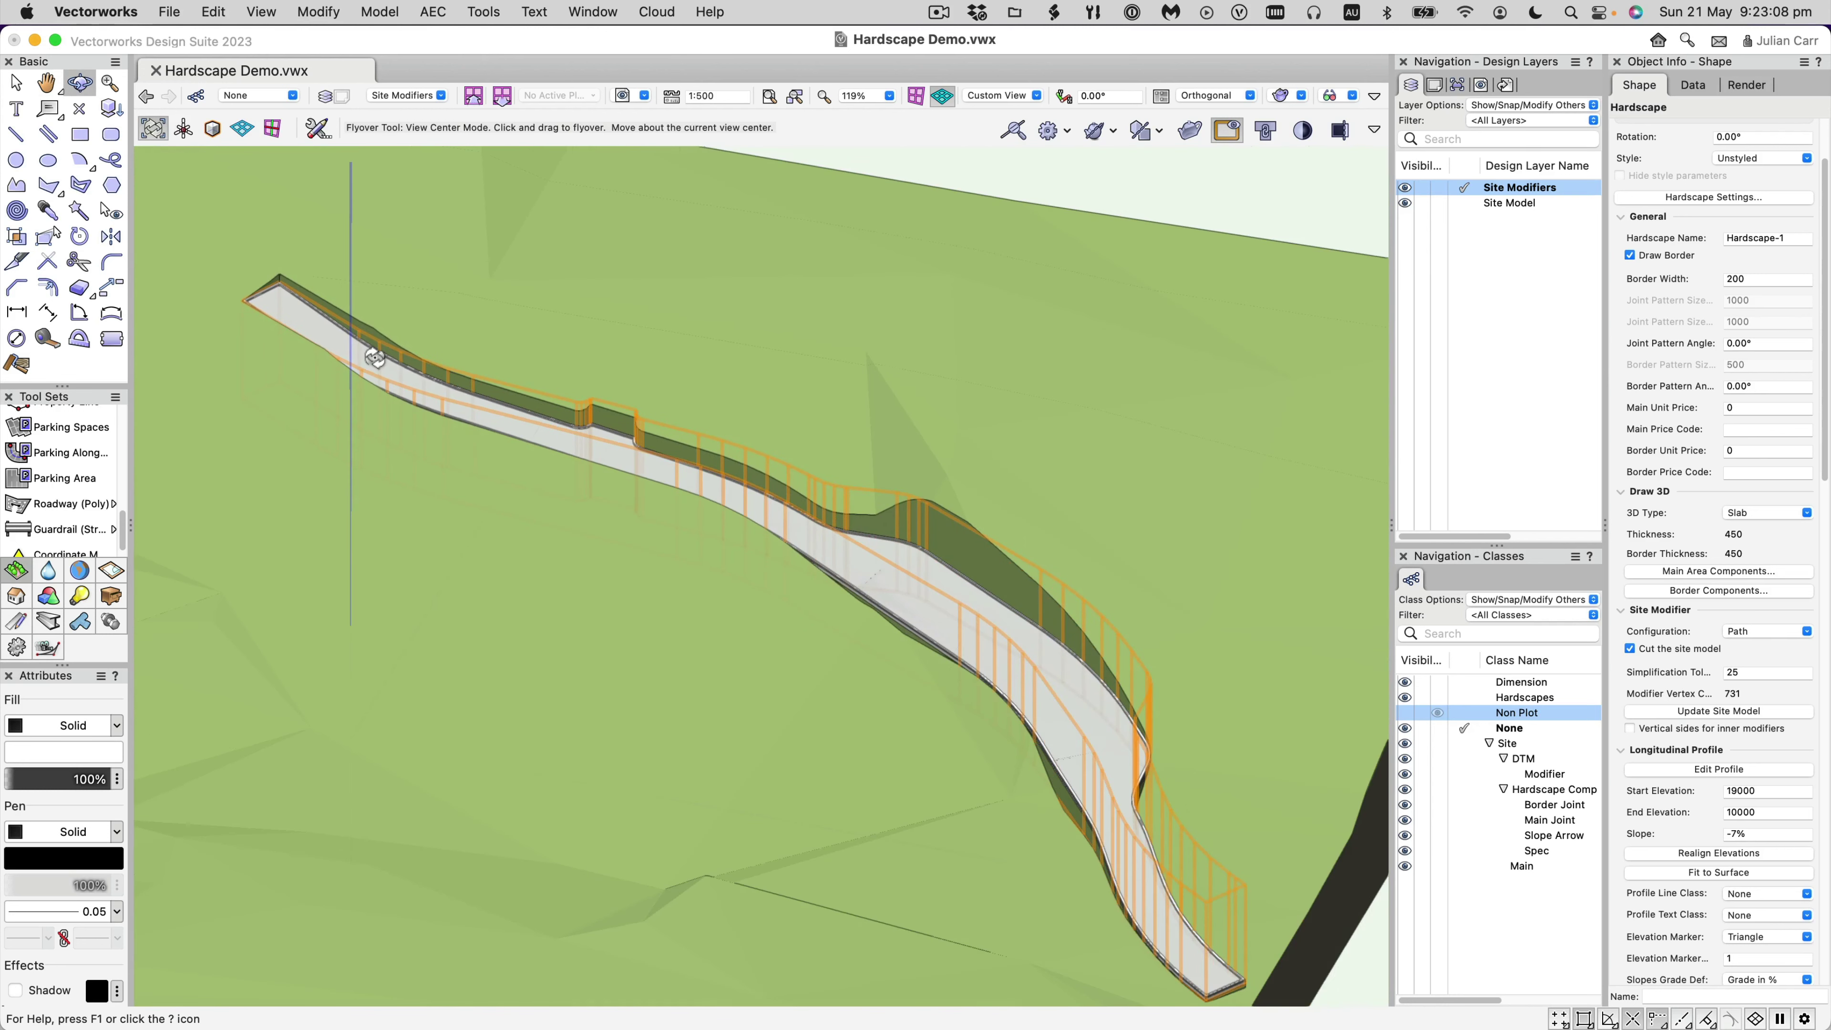
# Edit the hardscape path to hide the notch's outer edge and both road end edges, exit, and check the kerb opening.
pyautogui.press('x')
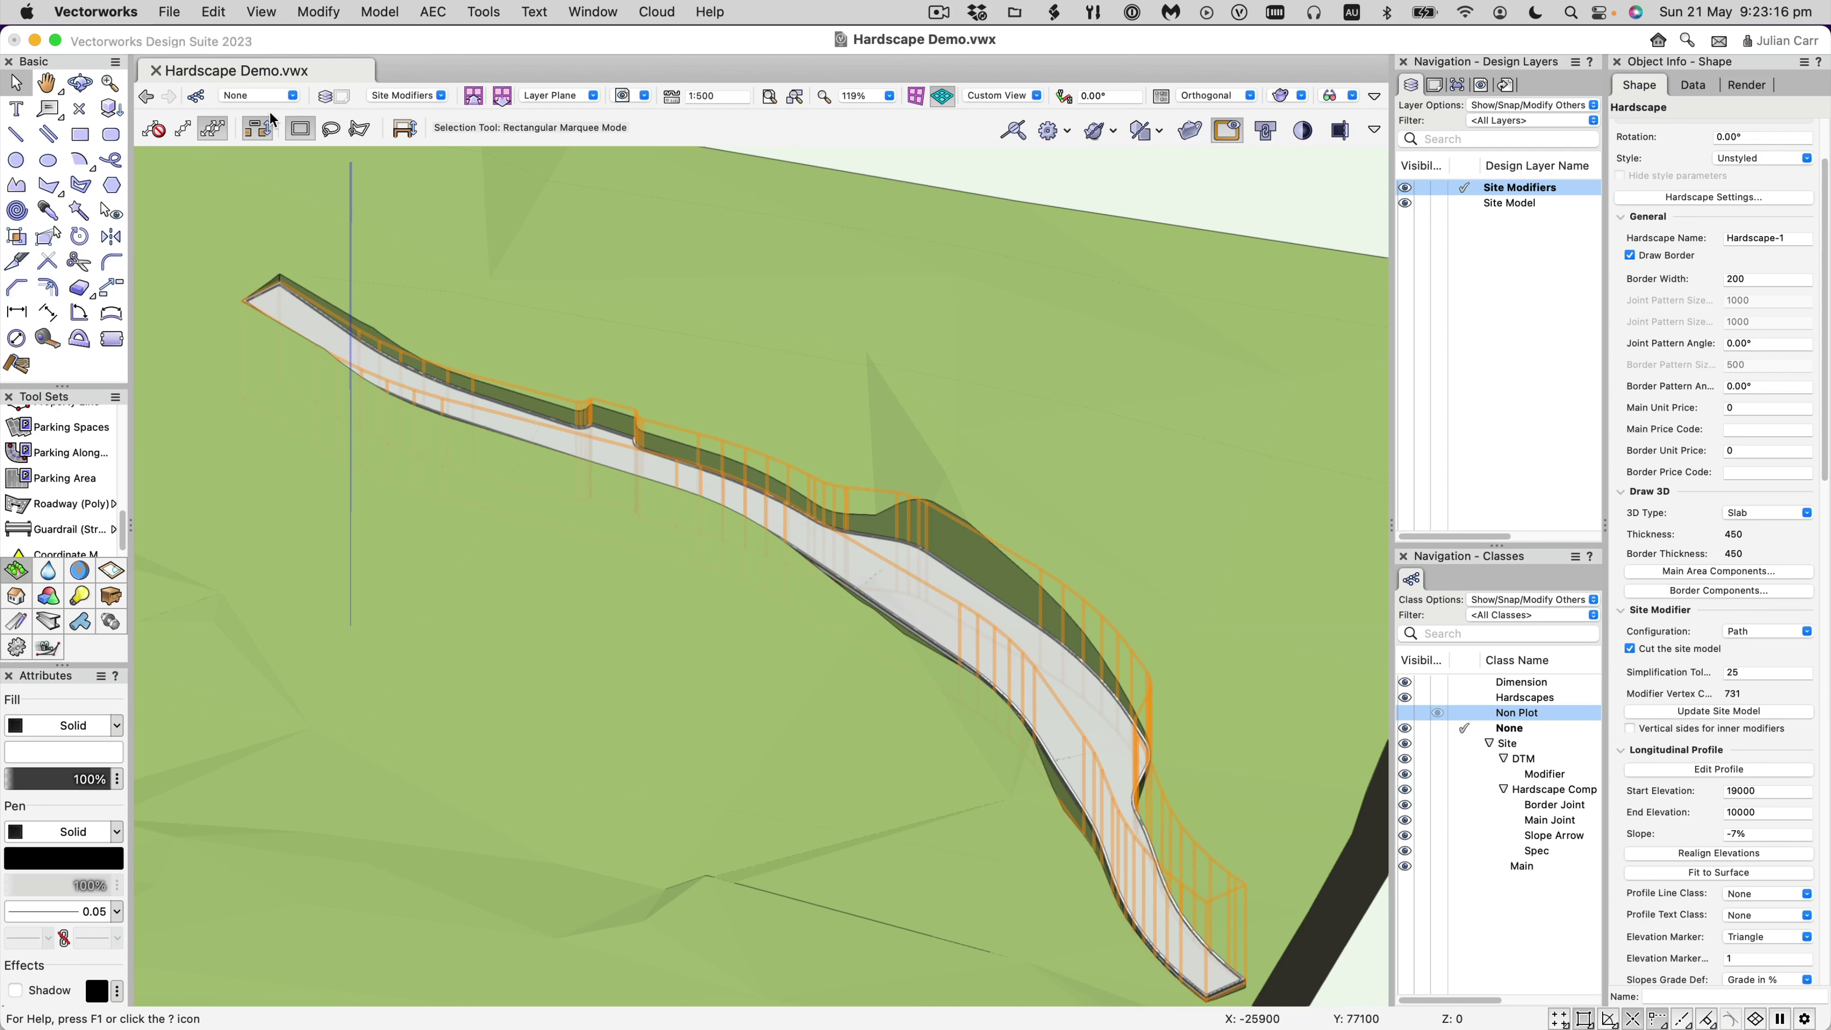
pyautogui.click(319, 10)
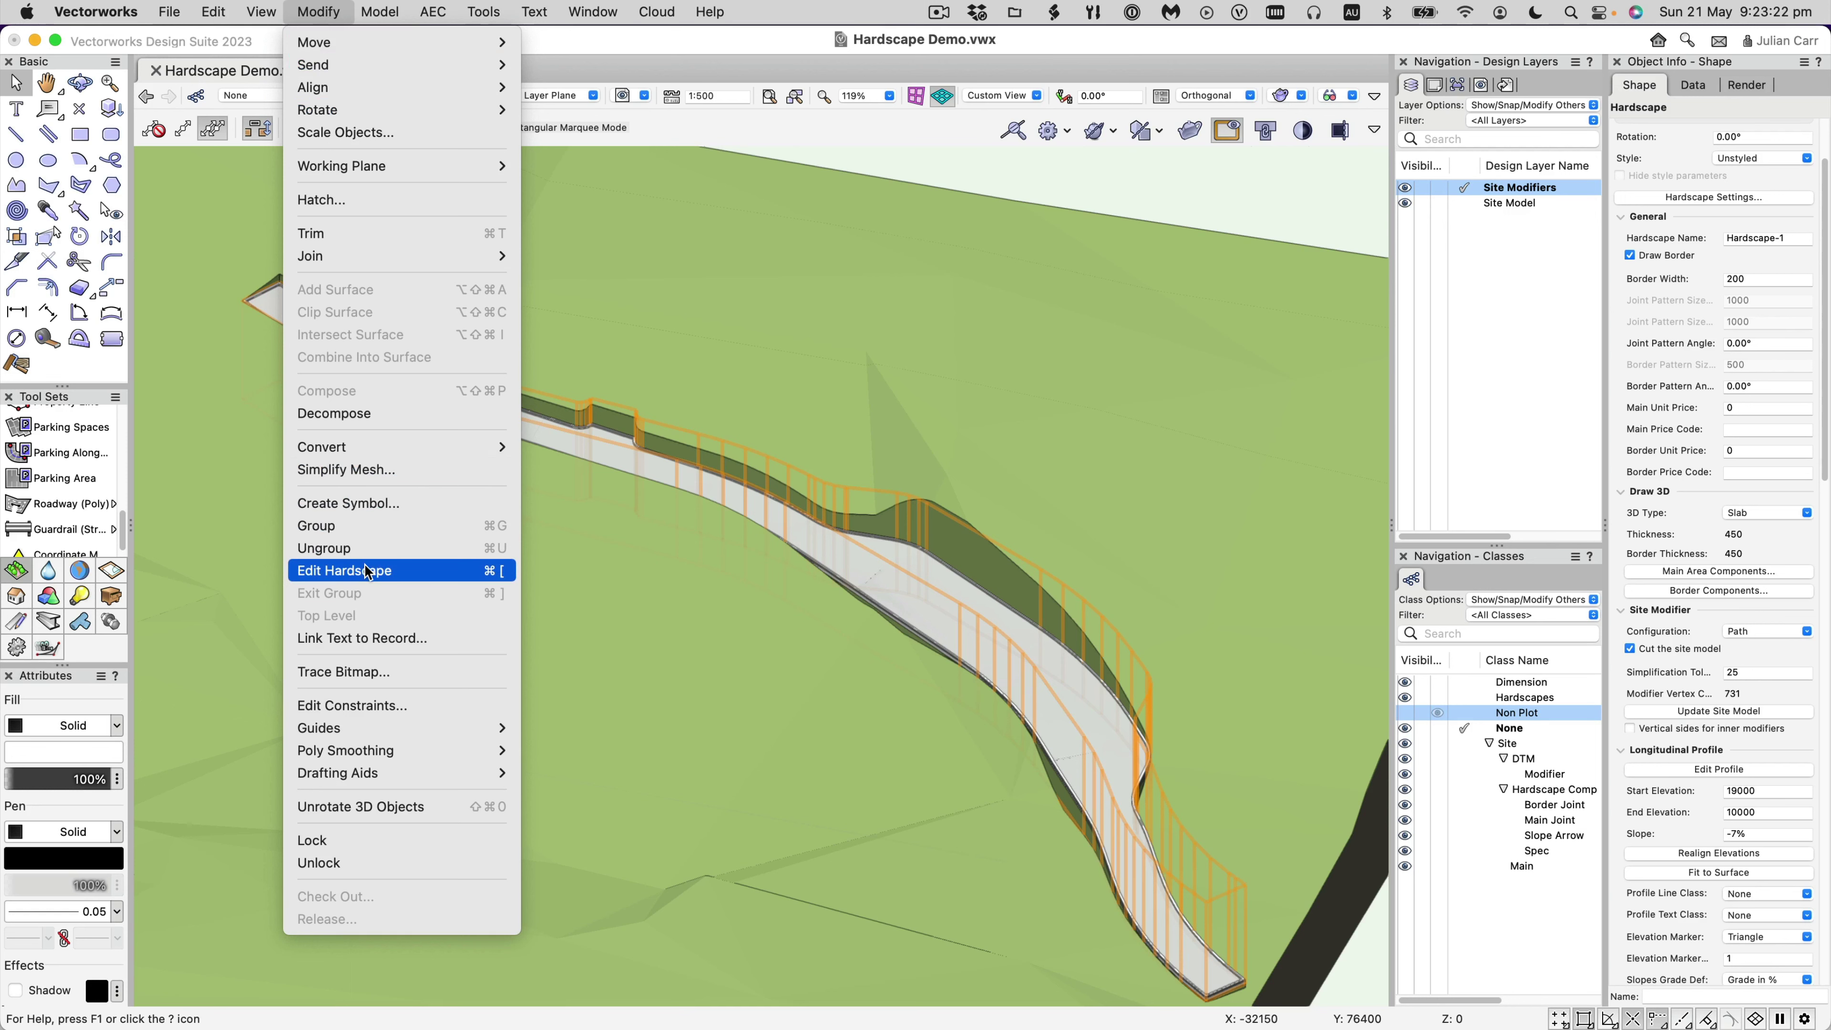
pyautogui.click(439, 570)
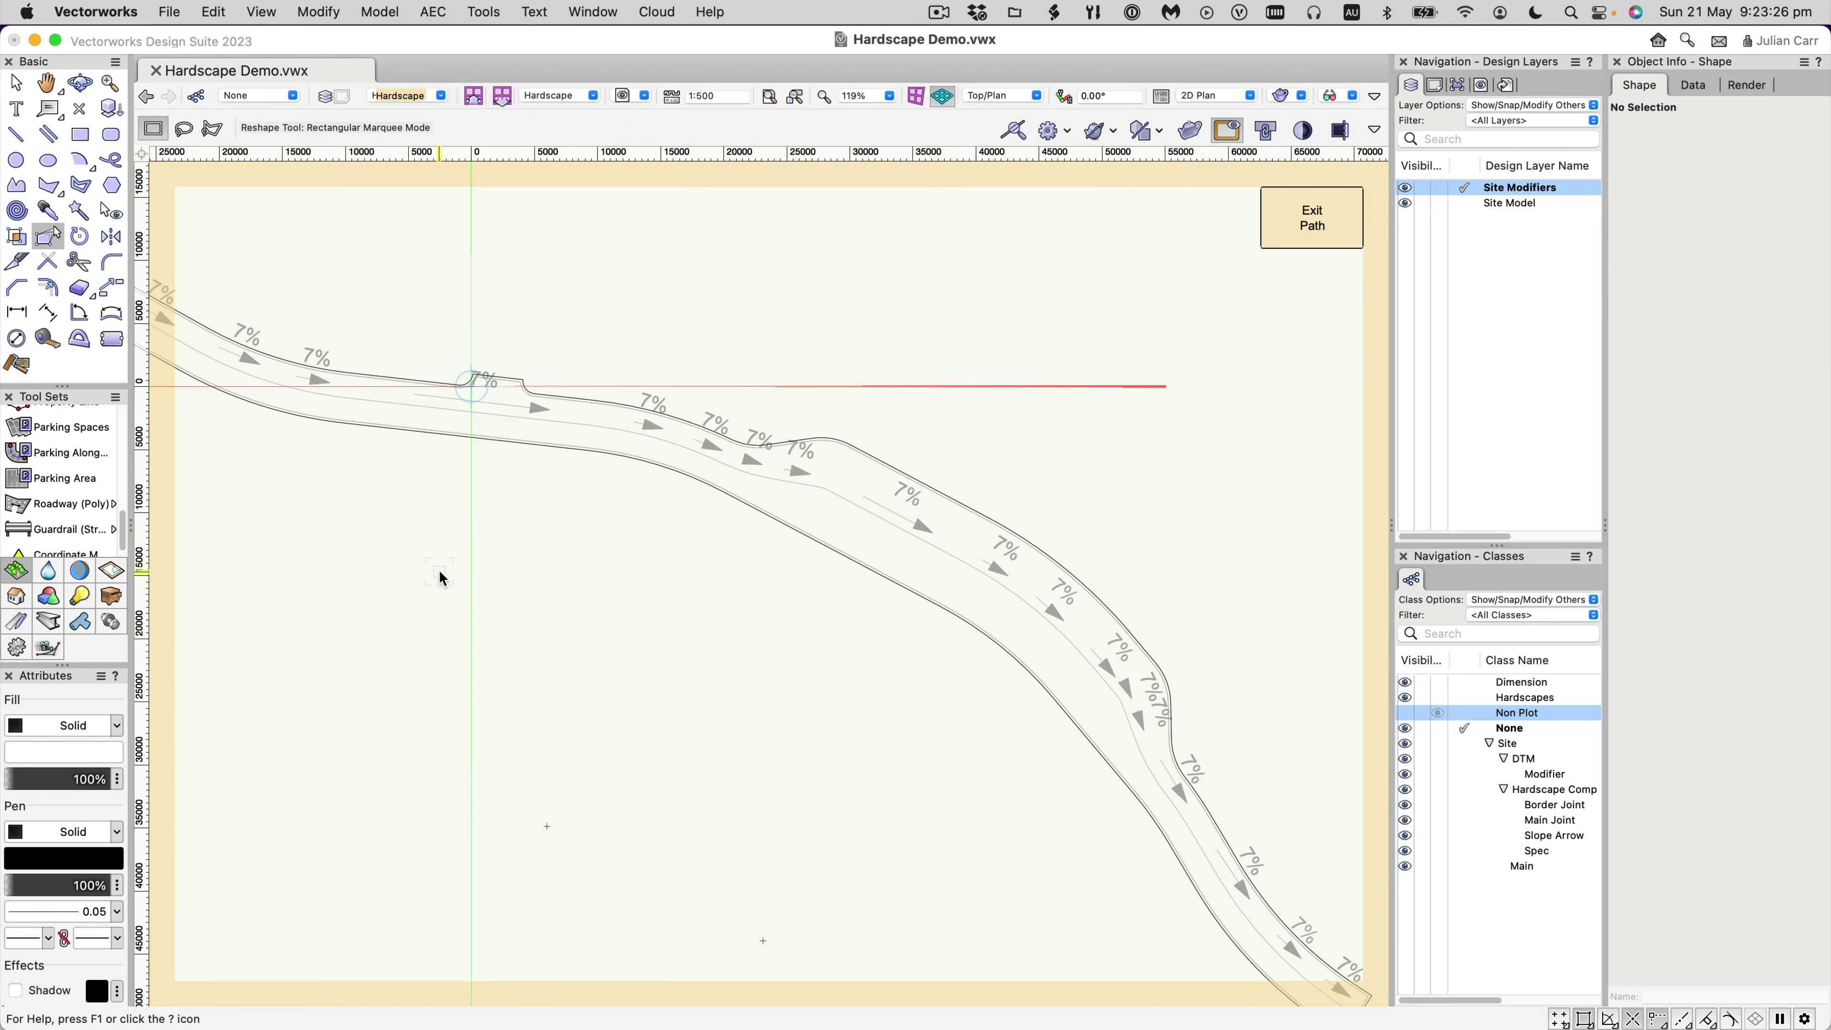
pyautogui.click(599, 452)
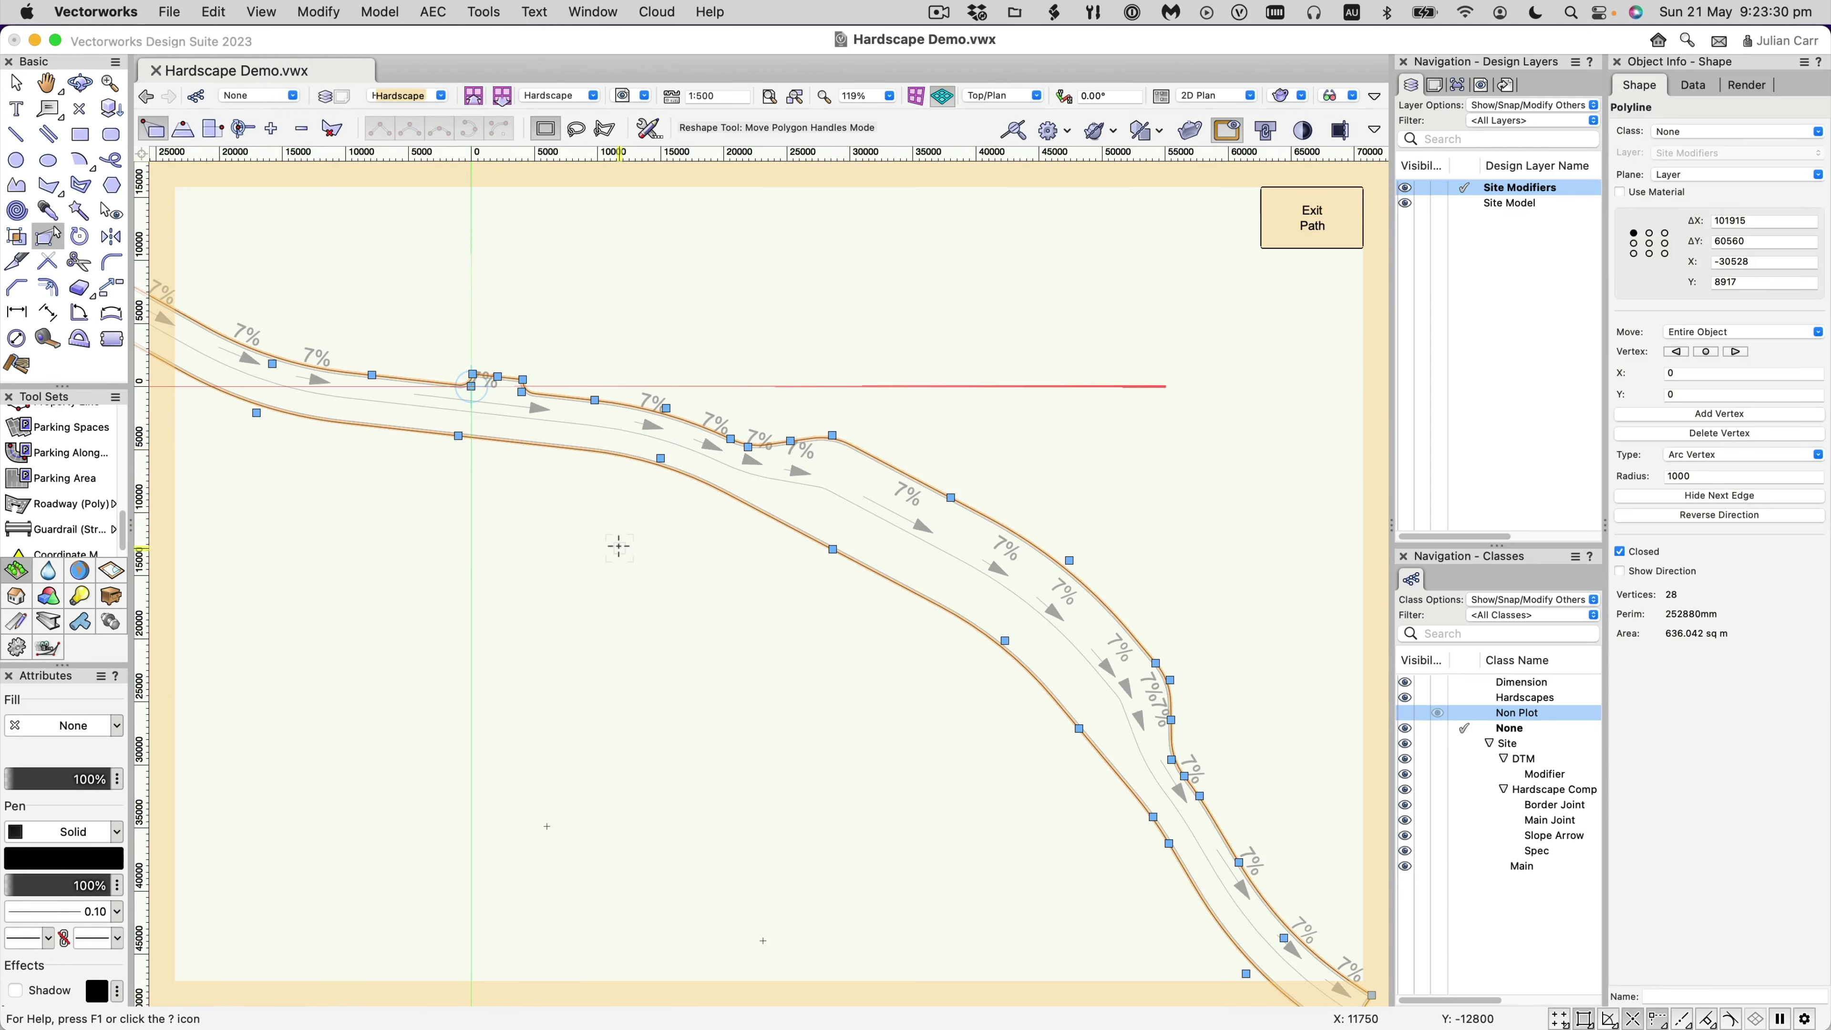
pyautogui.click(332, 129)
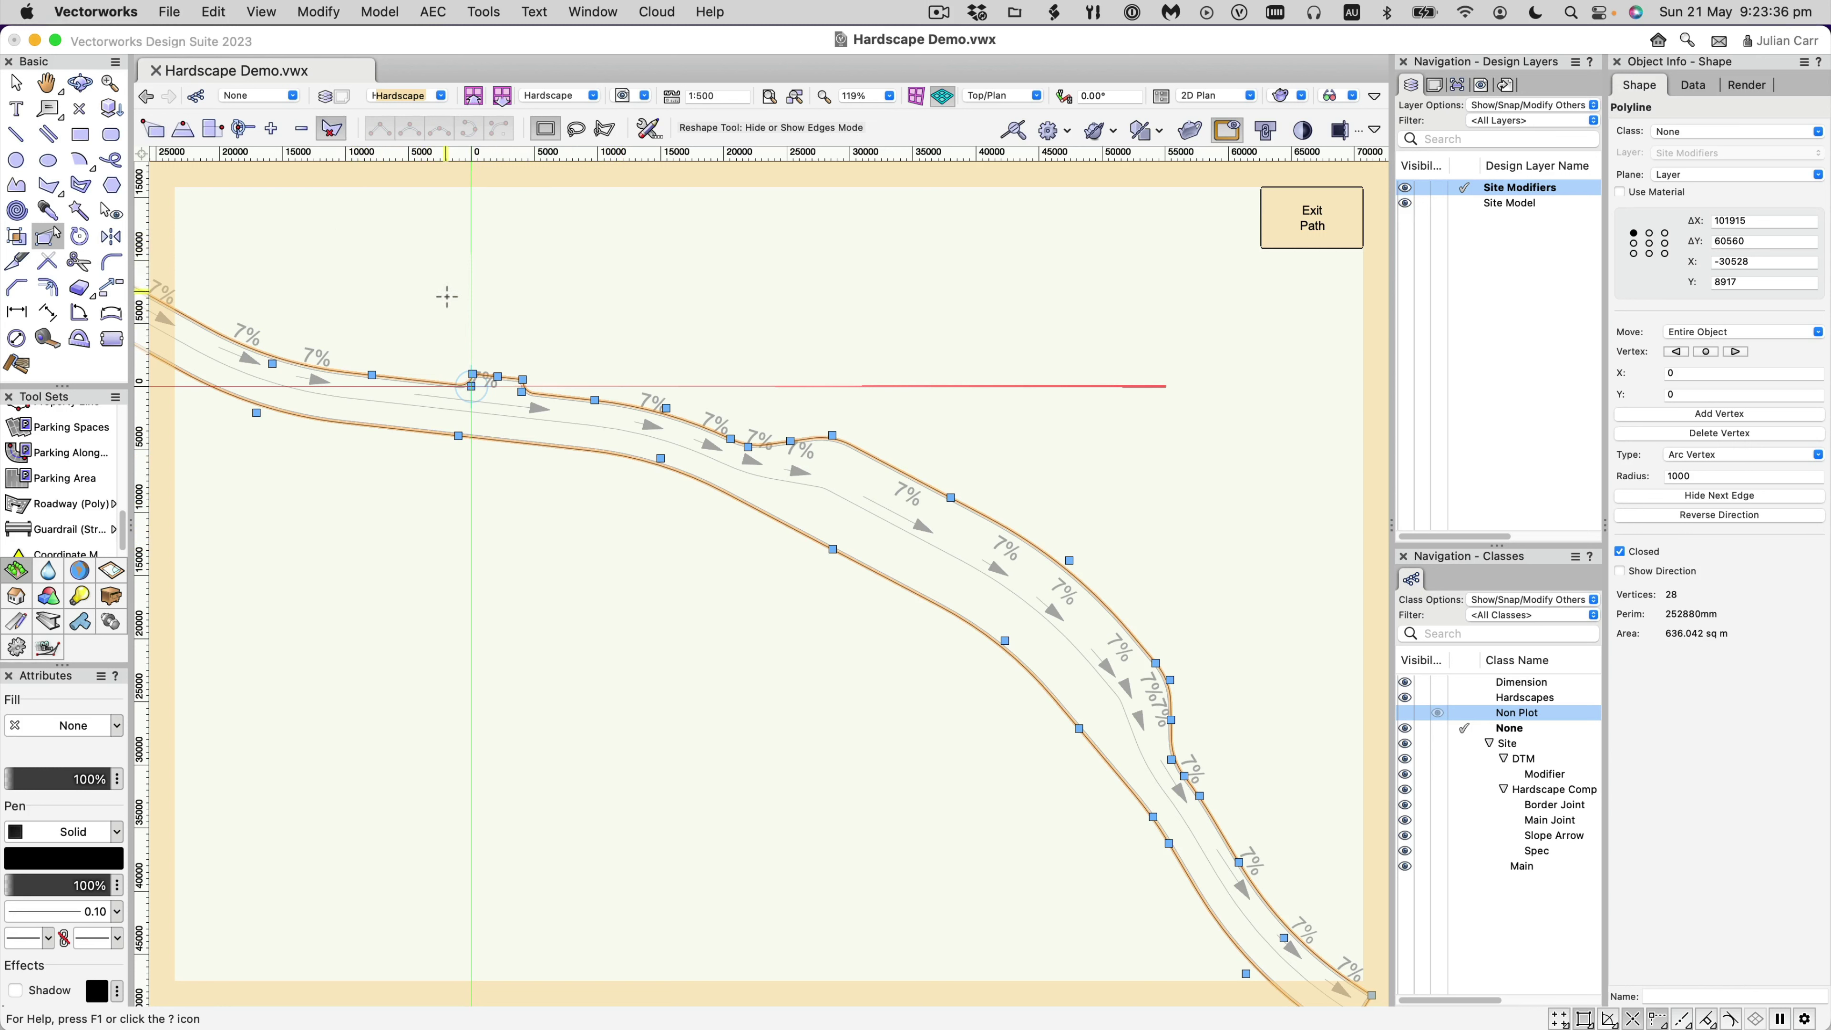
pyautogui.click(498, 377)
pyautogui.press('space')
pyautogui.moveTo(462, 290); pyautogui.dragTo(714, 323)
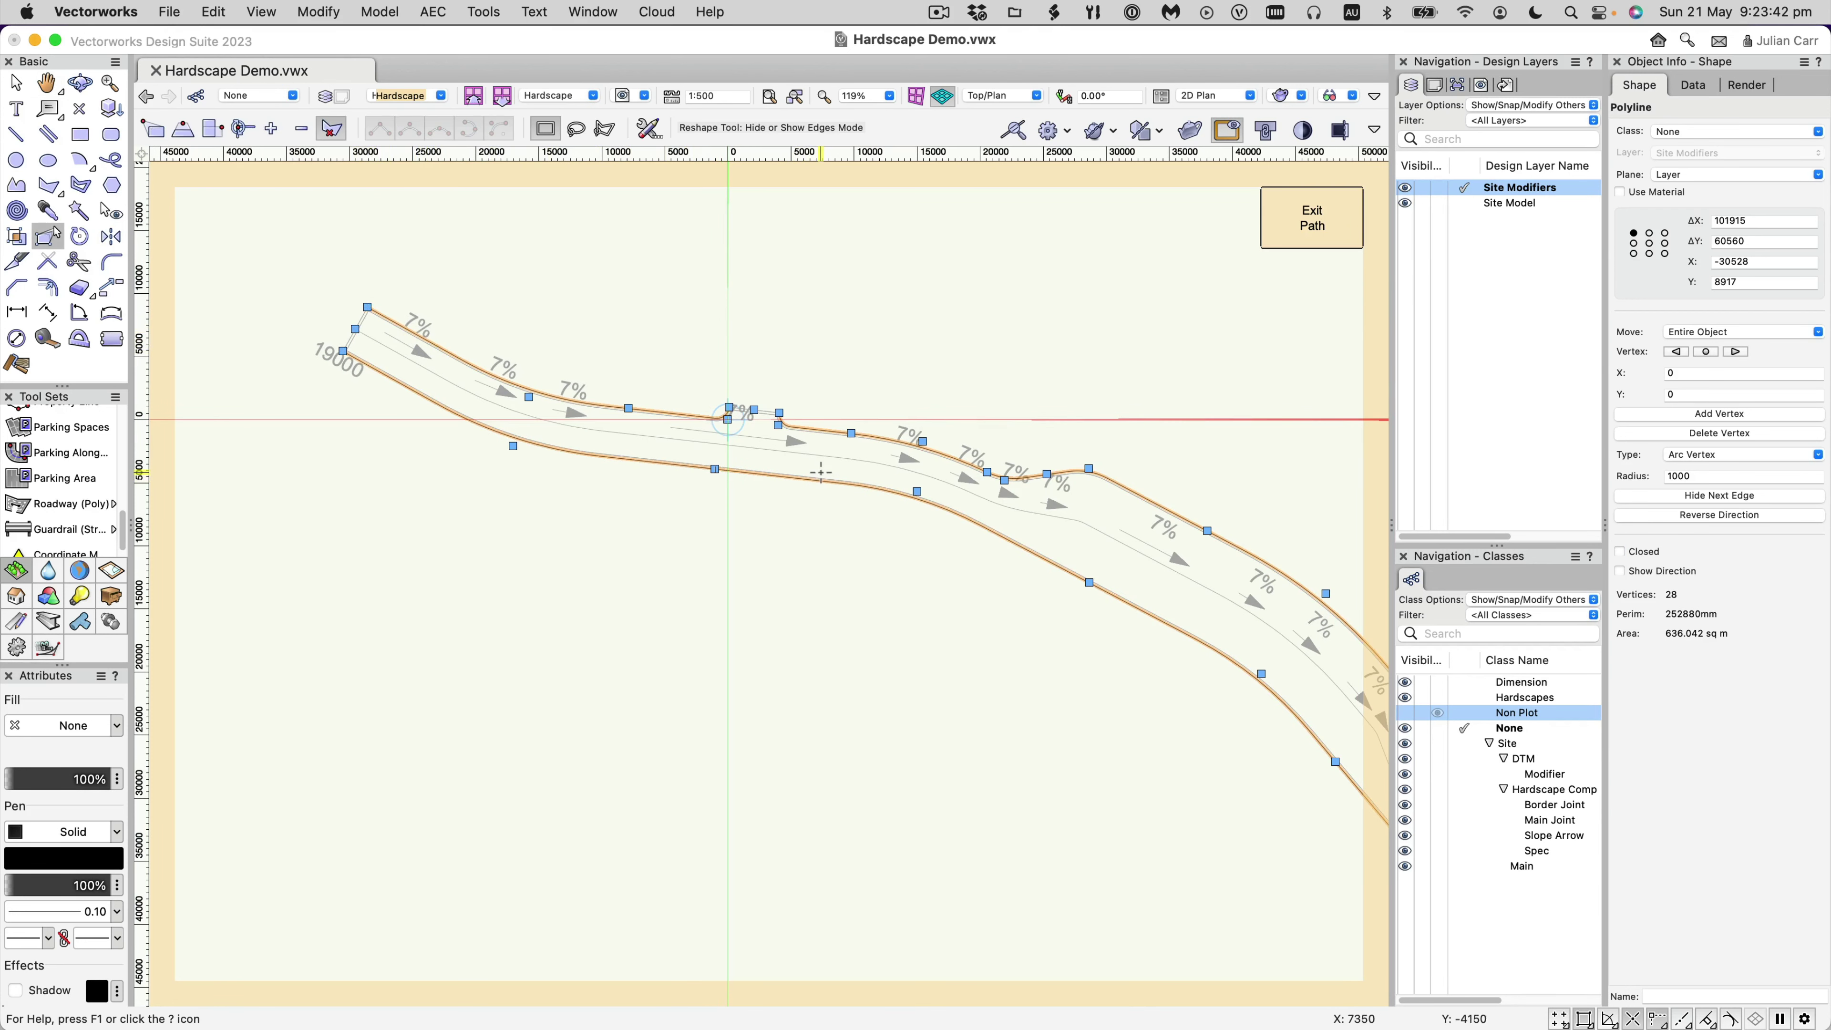
pyautogui.press('space')
pyautogui.moveTo(962, 578); pyautogui.dragTo(254, 339)
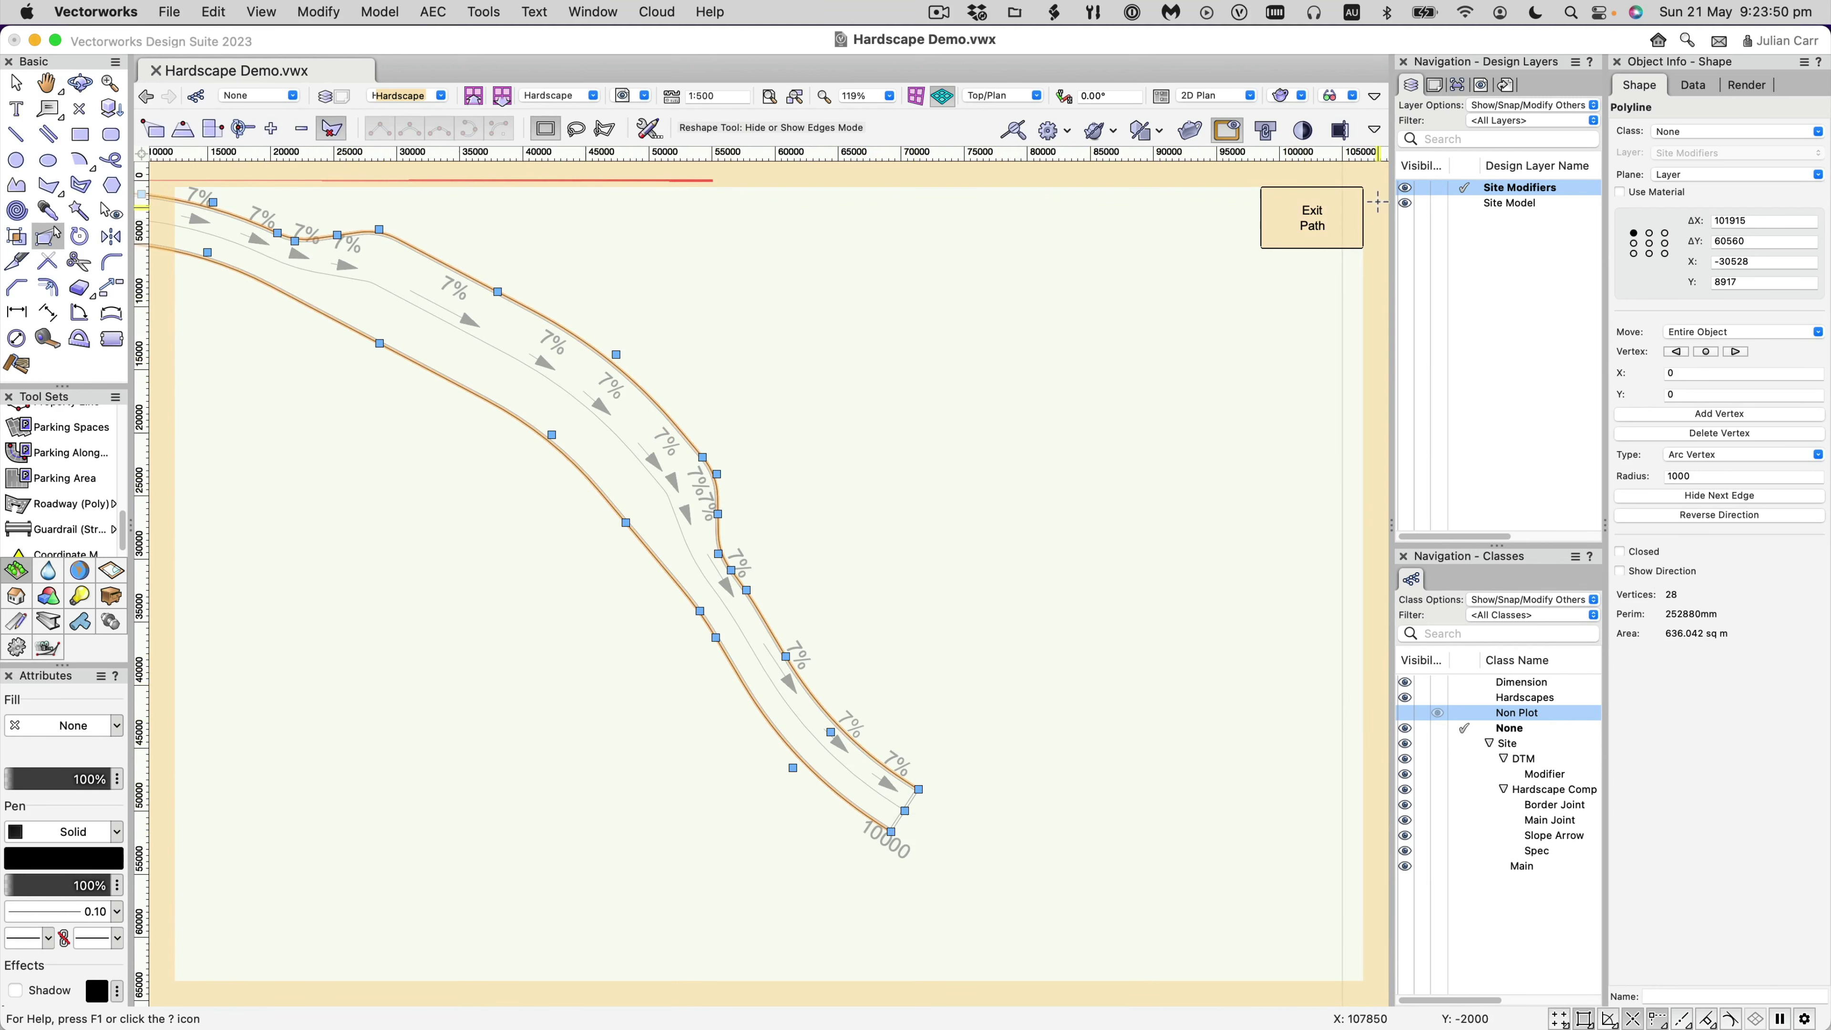
pyautogui.click(1313, 226)
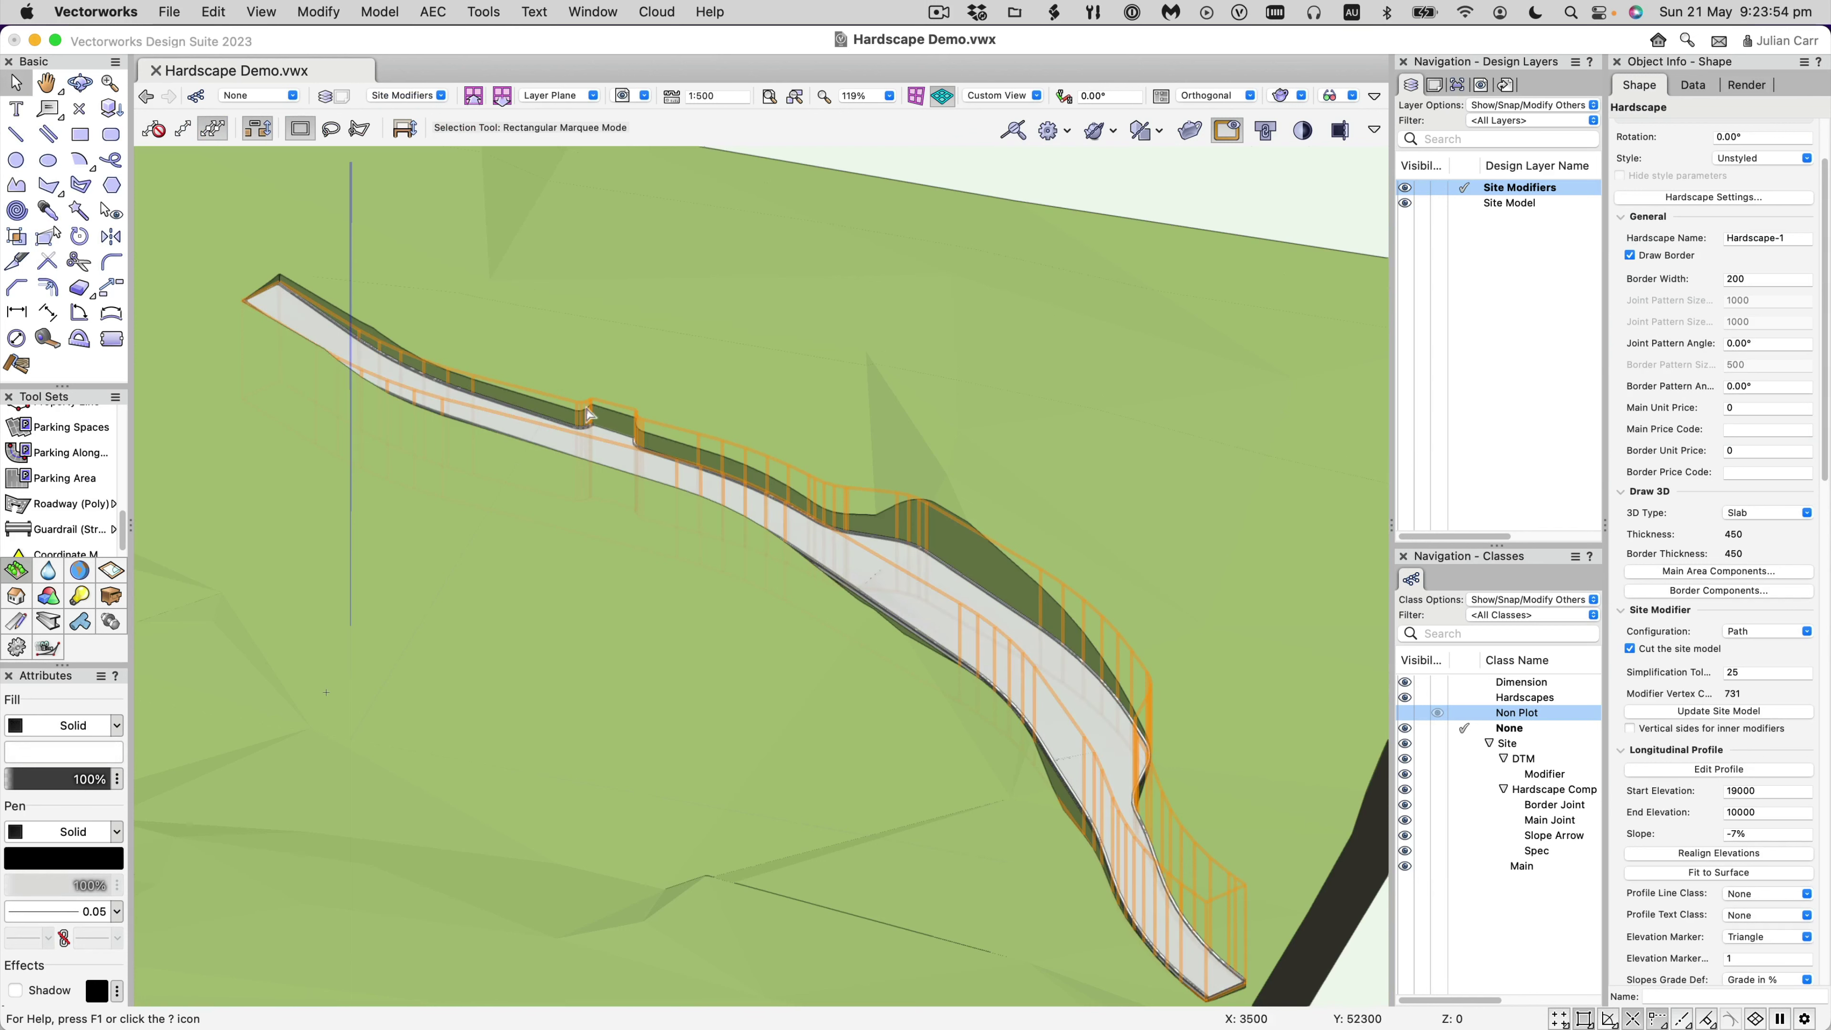
pyautogui.scroll(10, 604, 430)
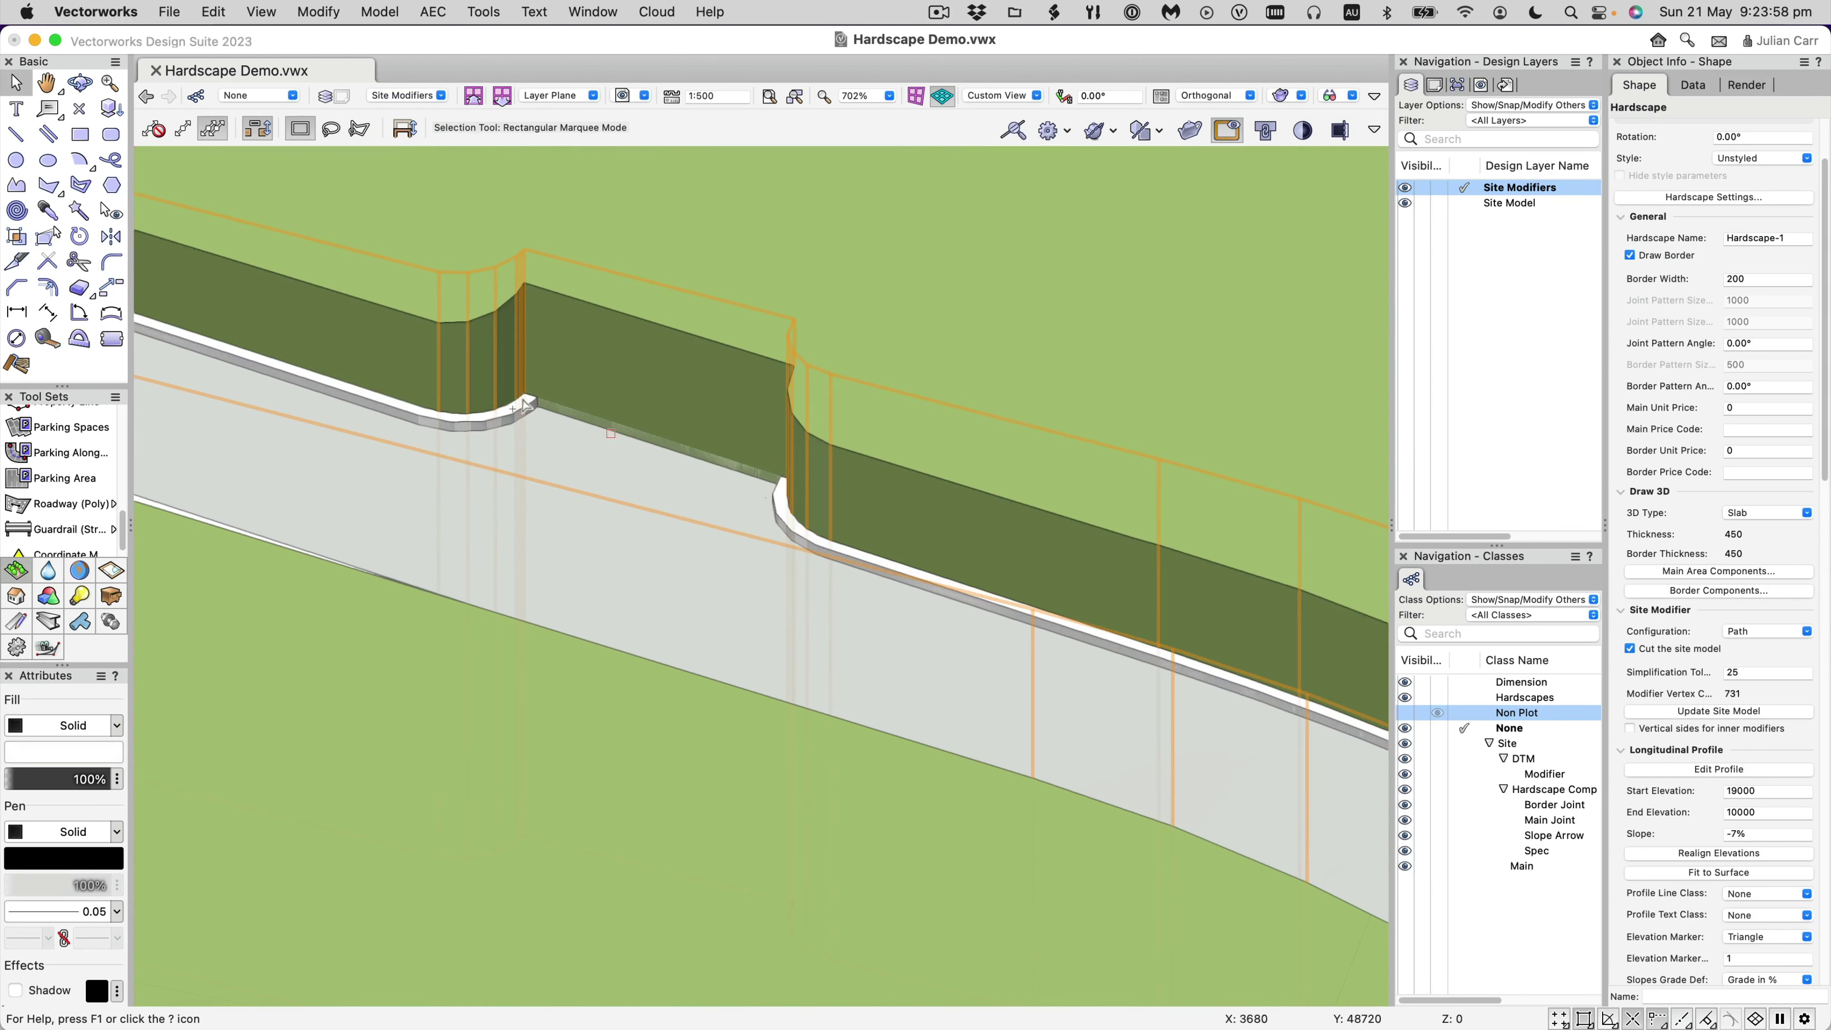
pyautogui.scroll(-10, 607, 466)
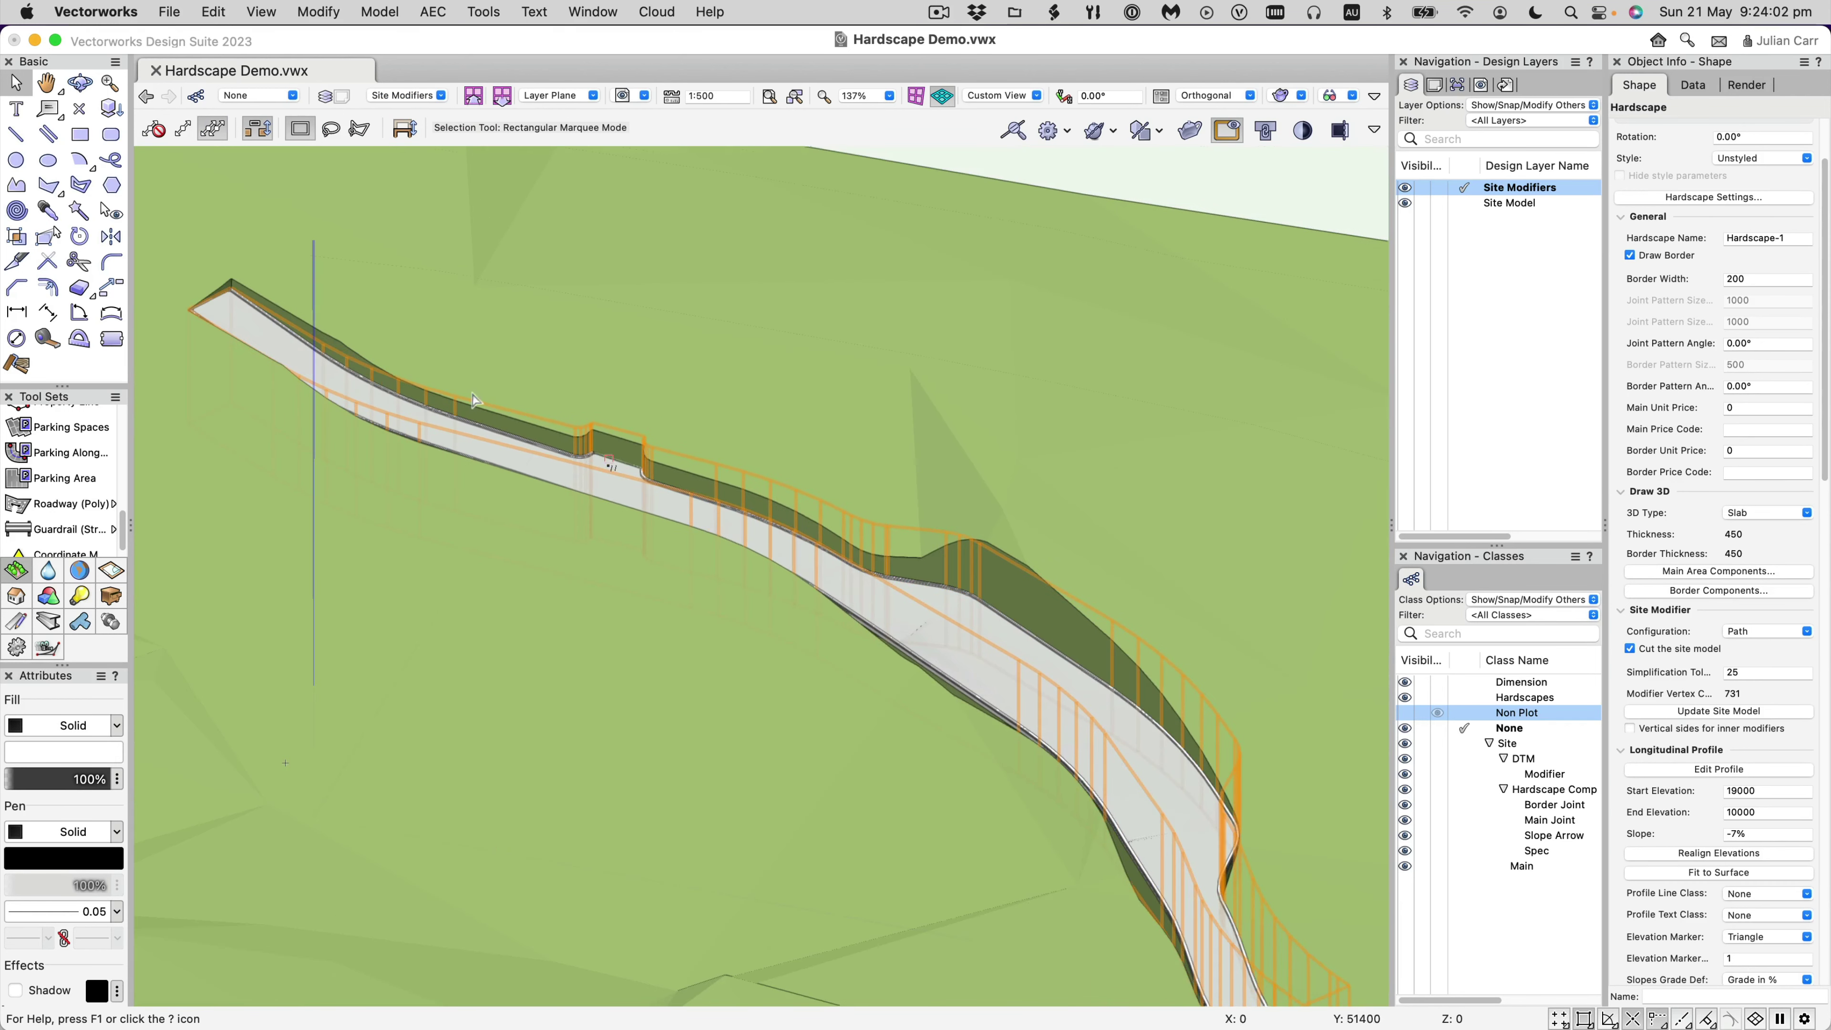
# Set the longitudinal profile's start elevation to 19500 mm, update the site model, and inspect the road's upper end.
pyautogui.scroll(9, 191, 298)
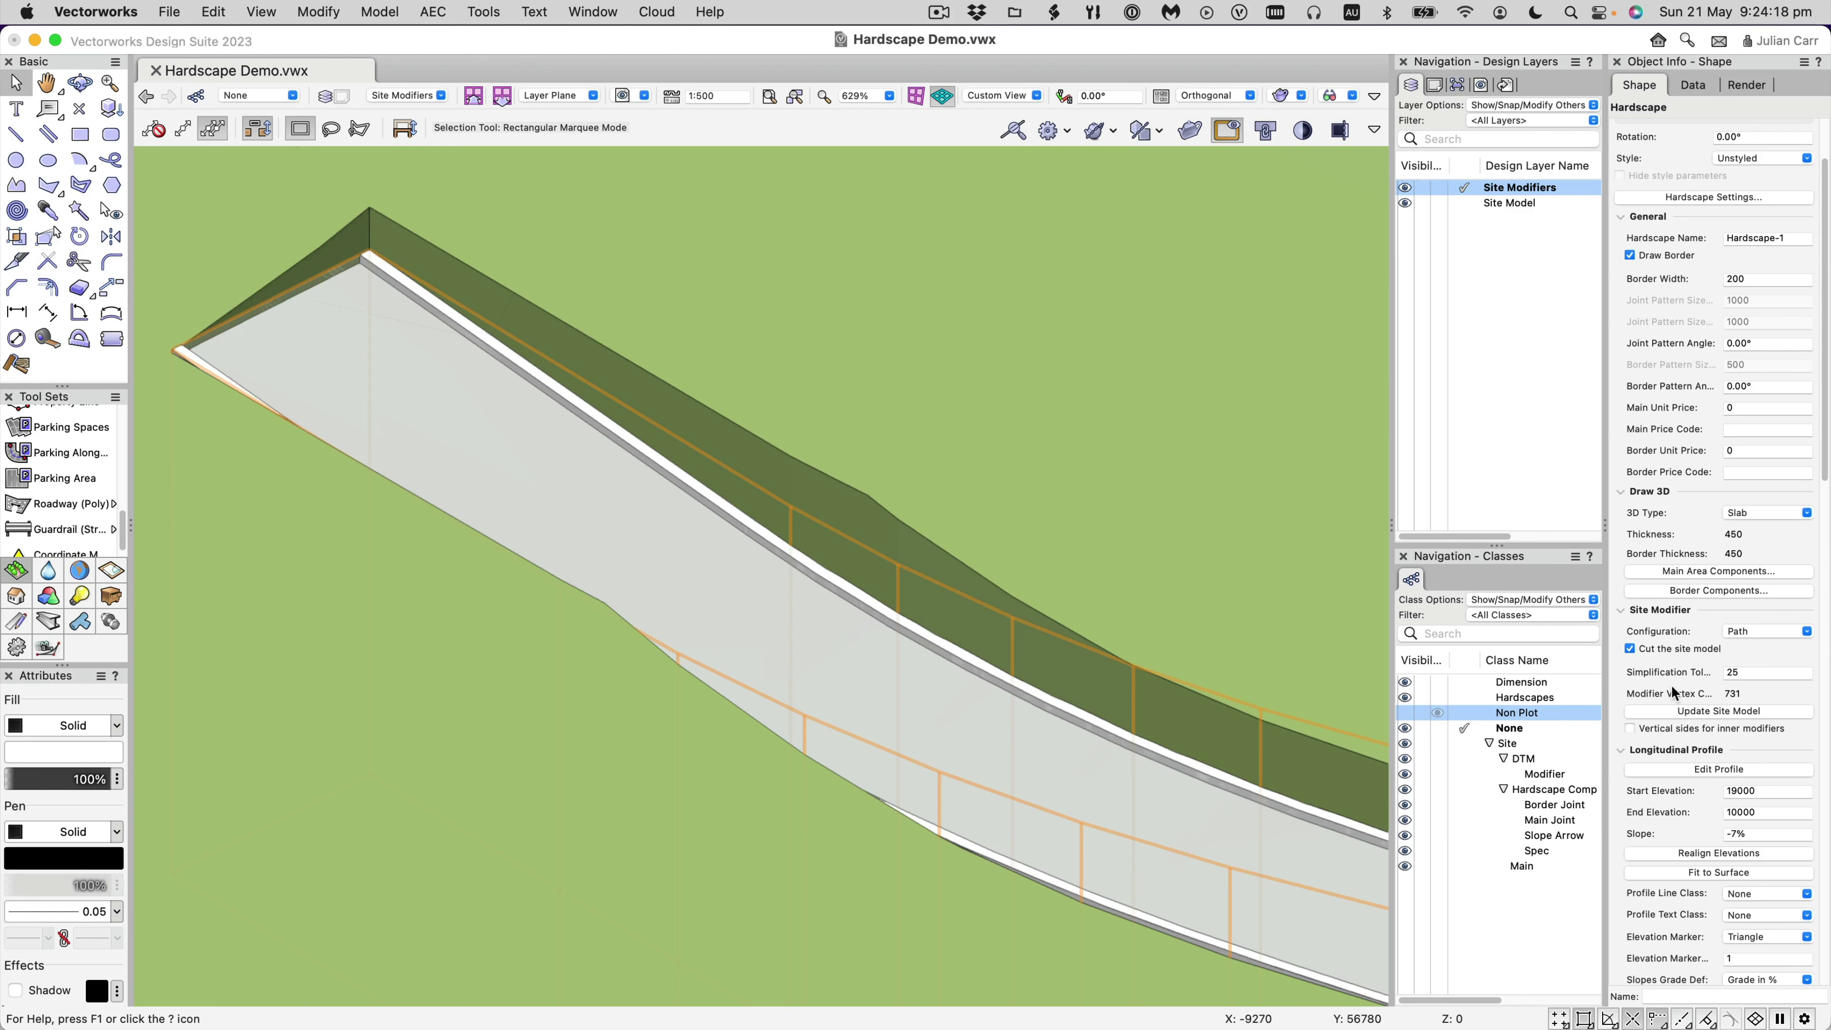
pyautogui.click(1739, 791)
pyautogui.press('Tab')
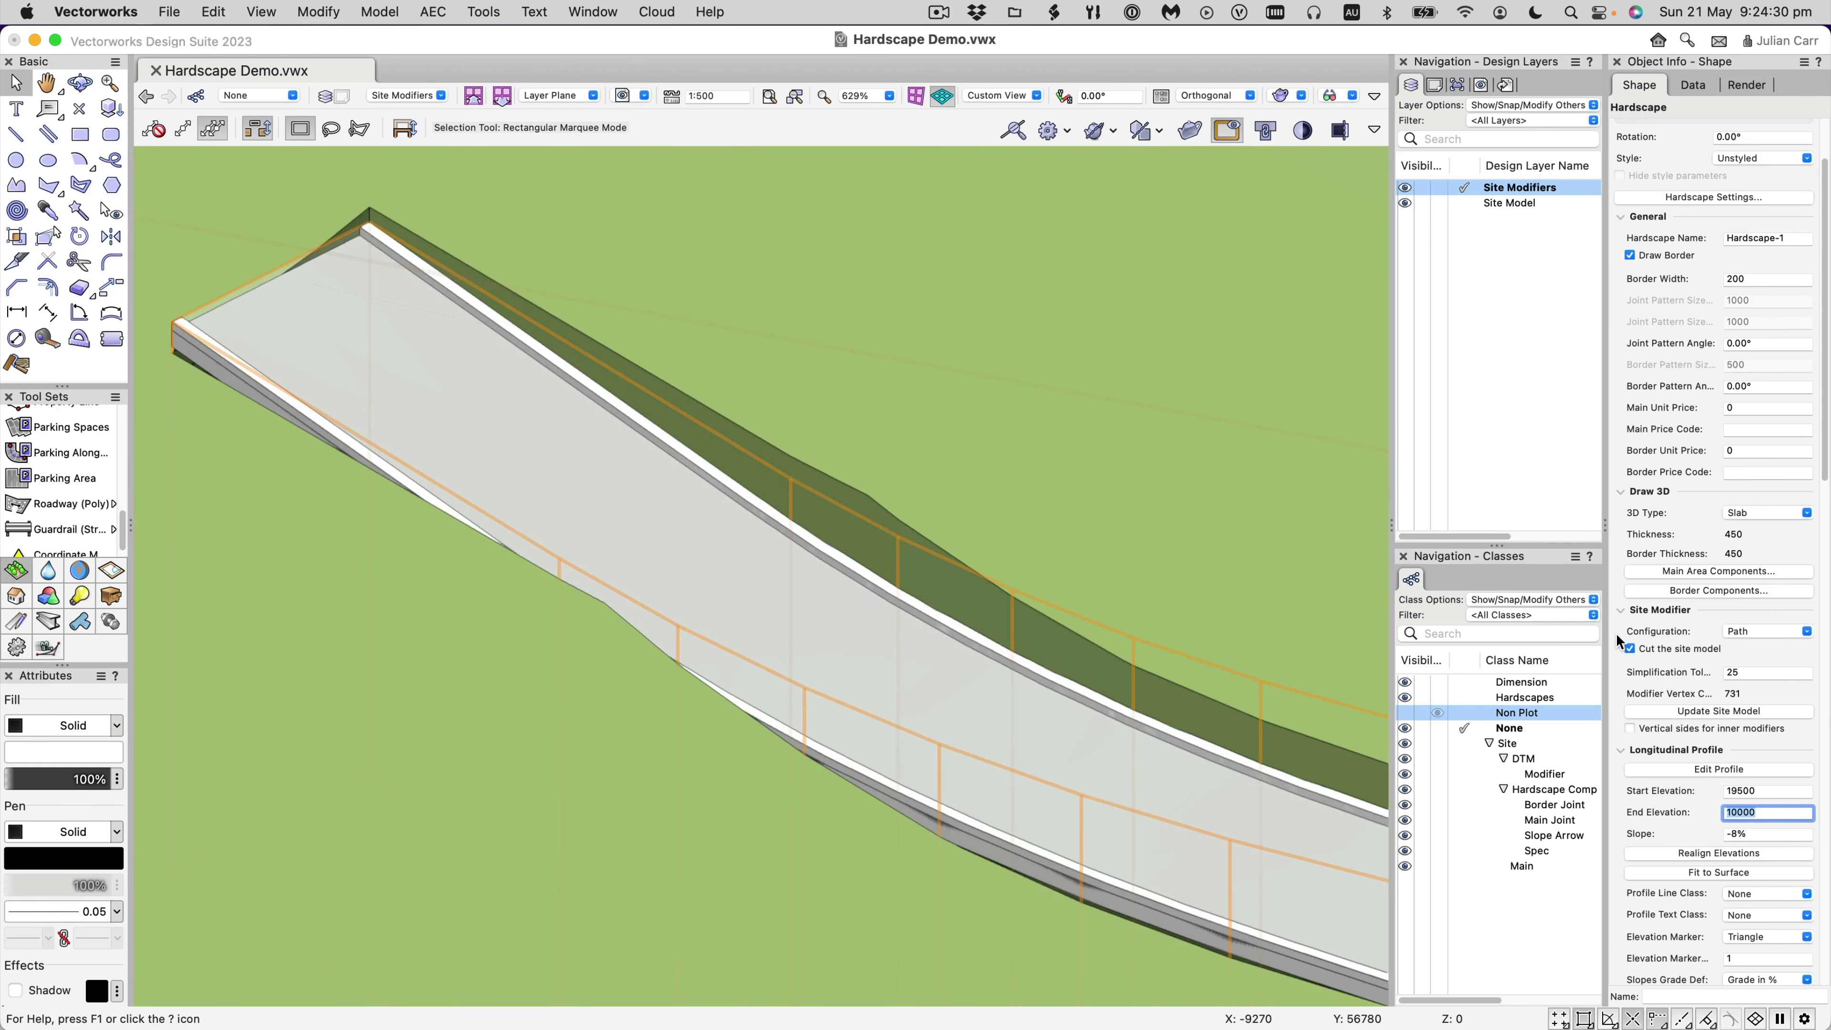
pyautogui.click(1734, 713)
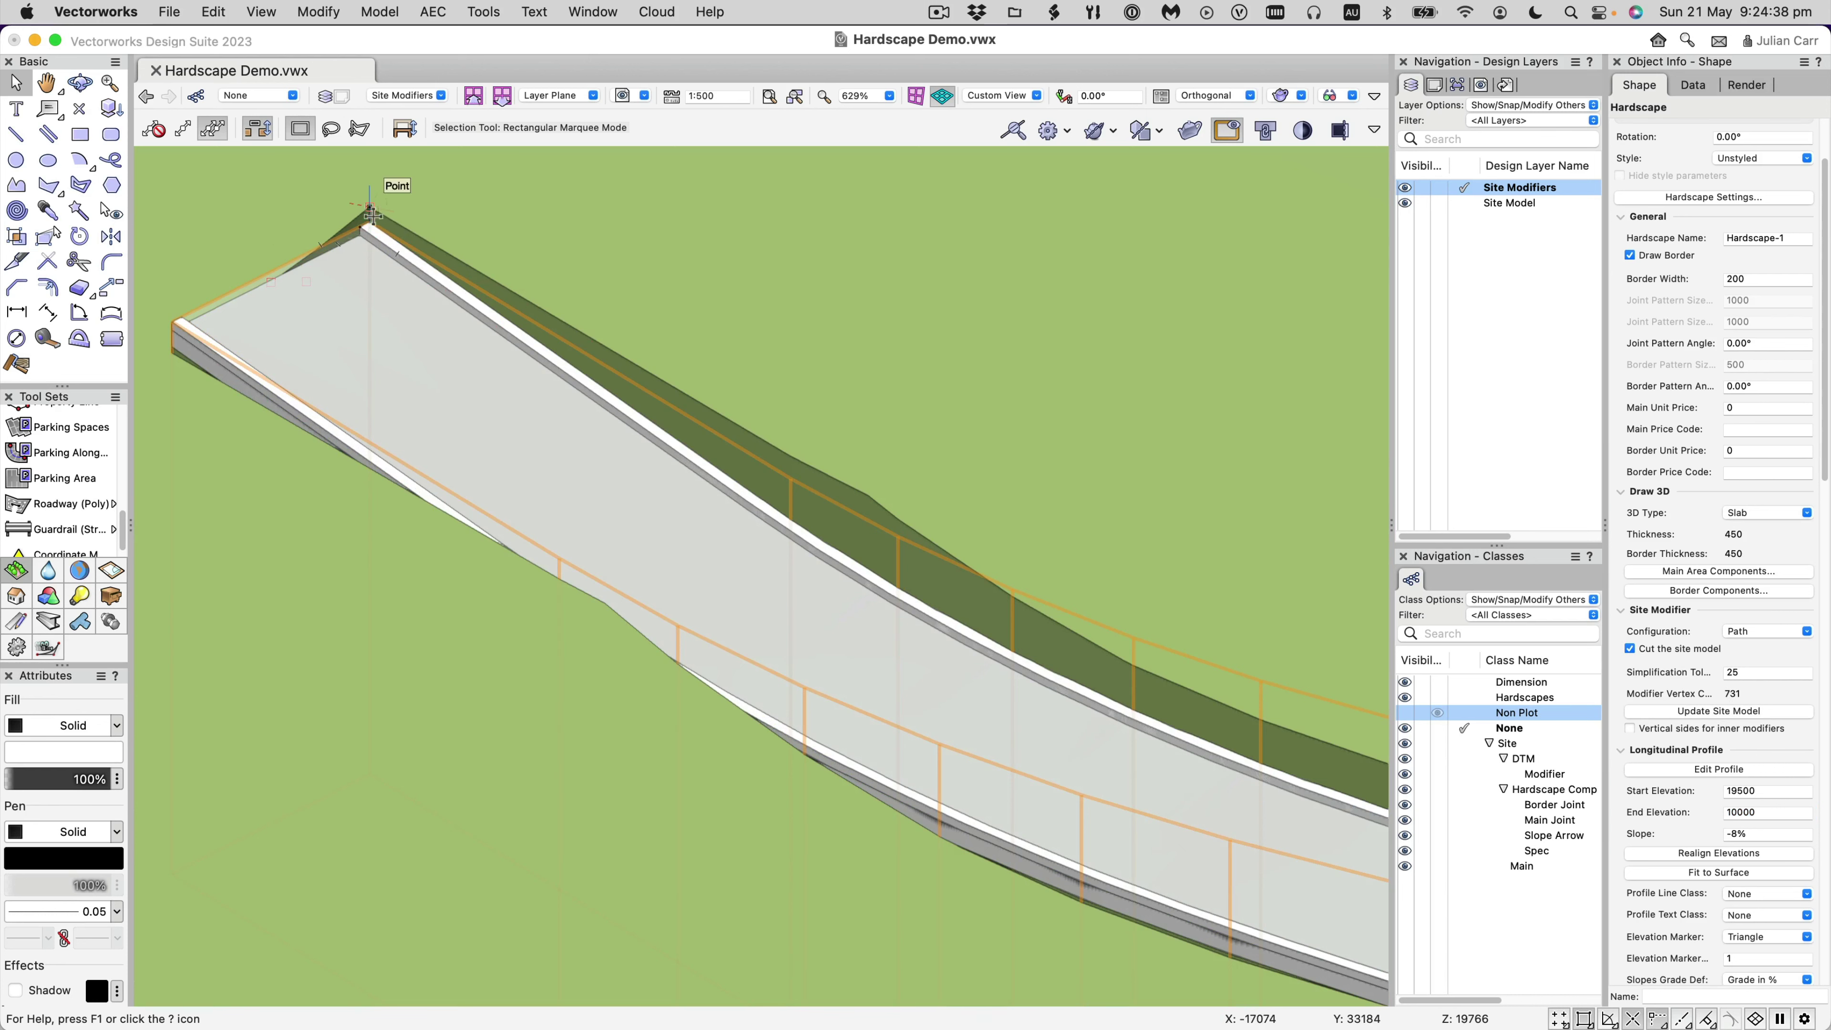
pyautogui.scroll(-5, 699, 468)
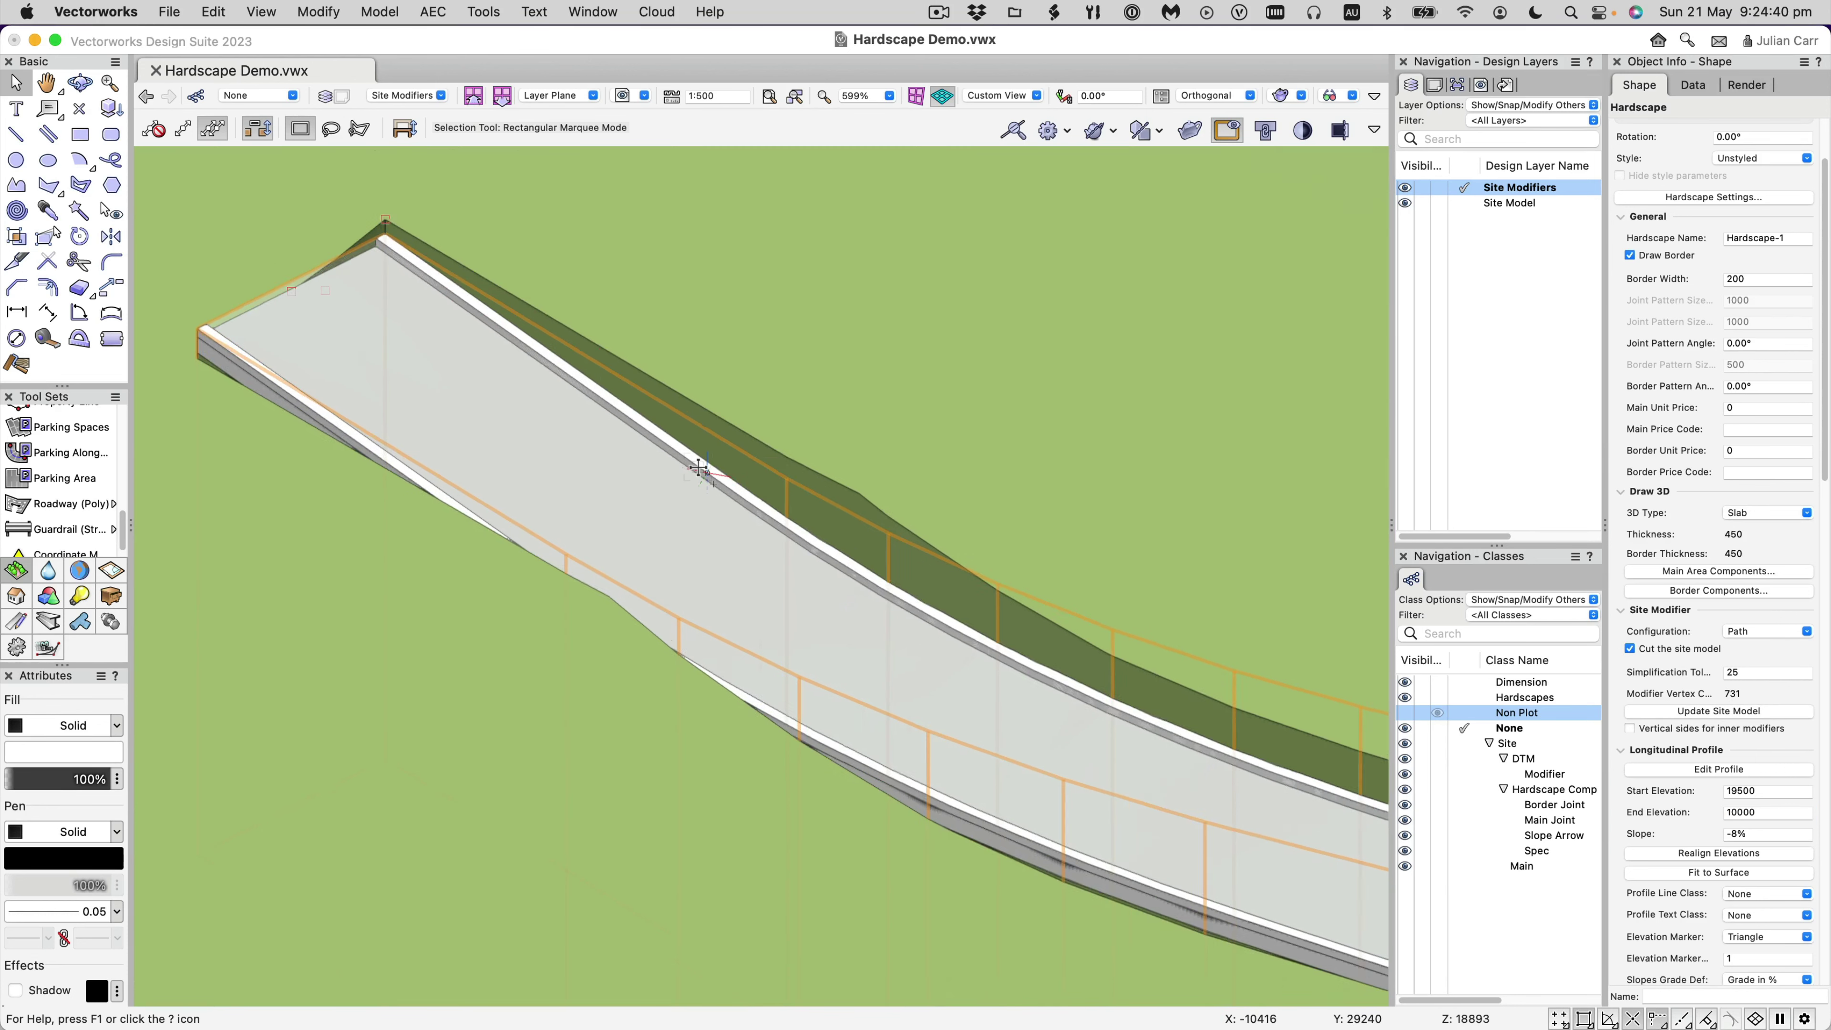
pyautogui.moveTo(908, 511); pyautogui.dragTo(586, 386, button='middle')
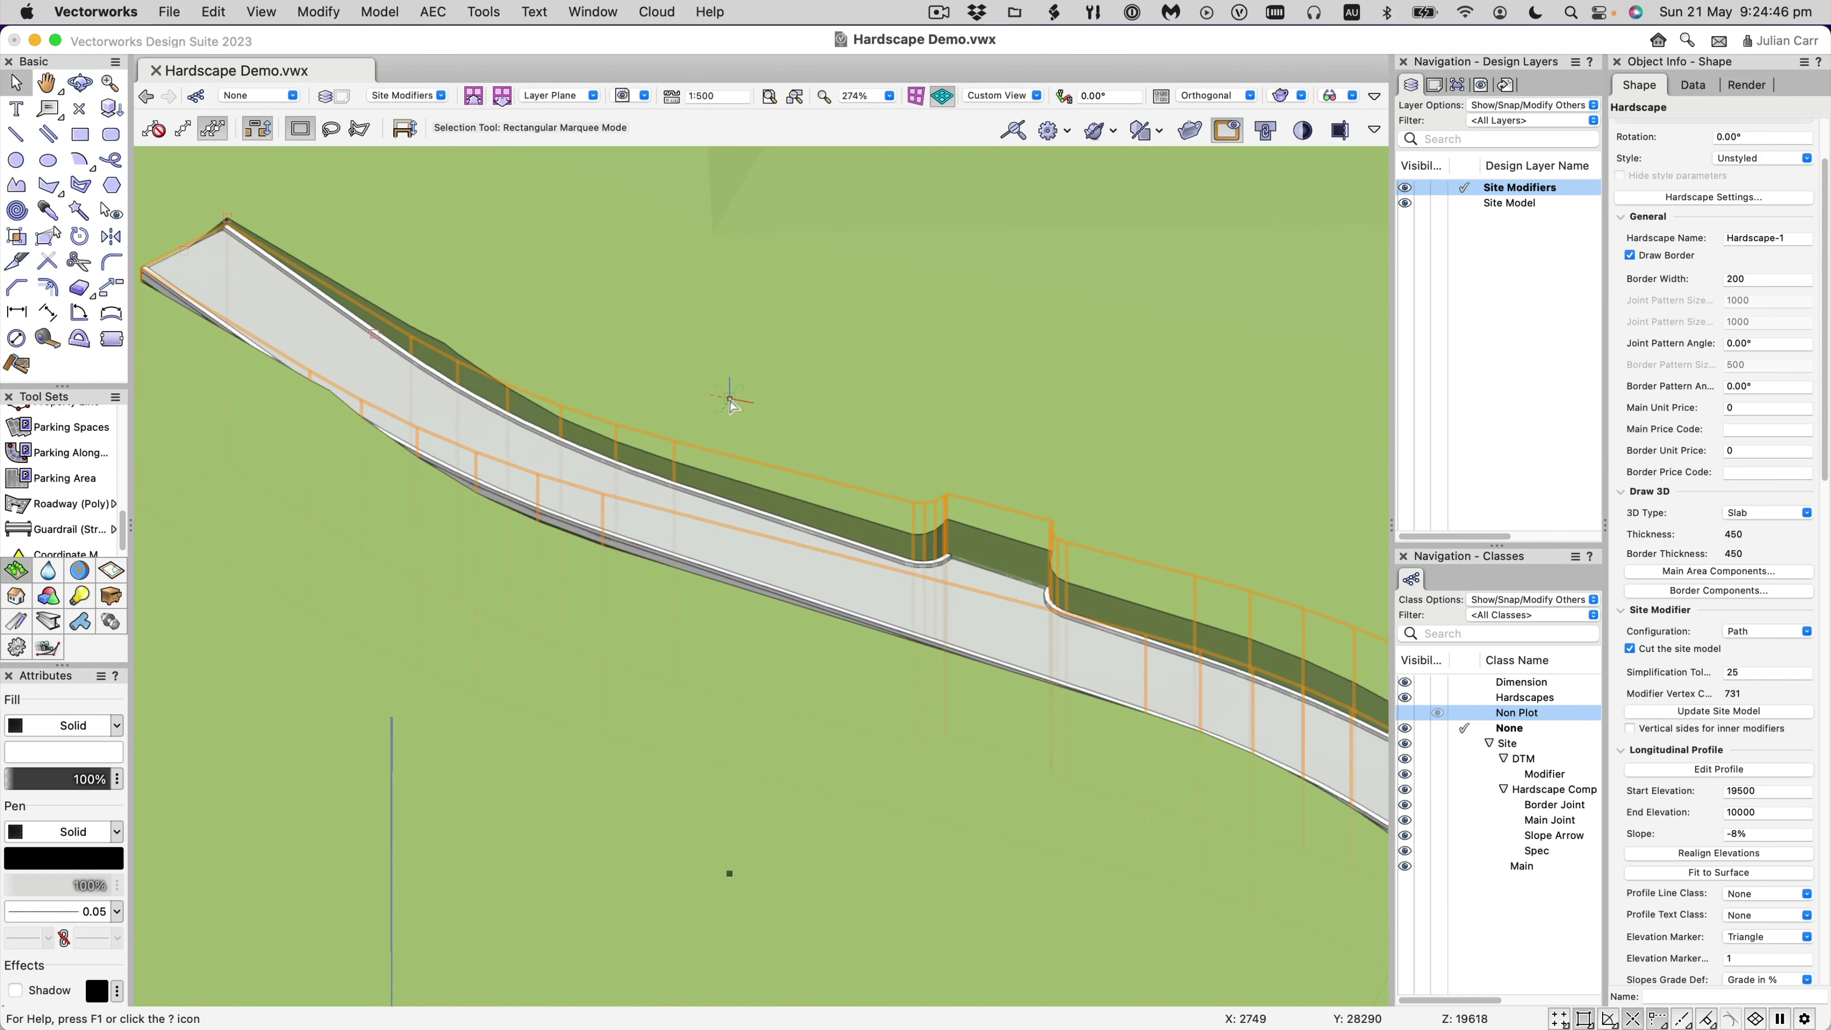
# Switch to Top/Plan view, bring the whole road into view and examine the kerb notch in its edge.
pyautogui.press('super+5')
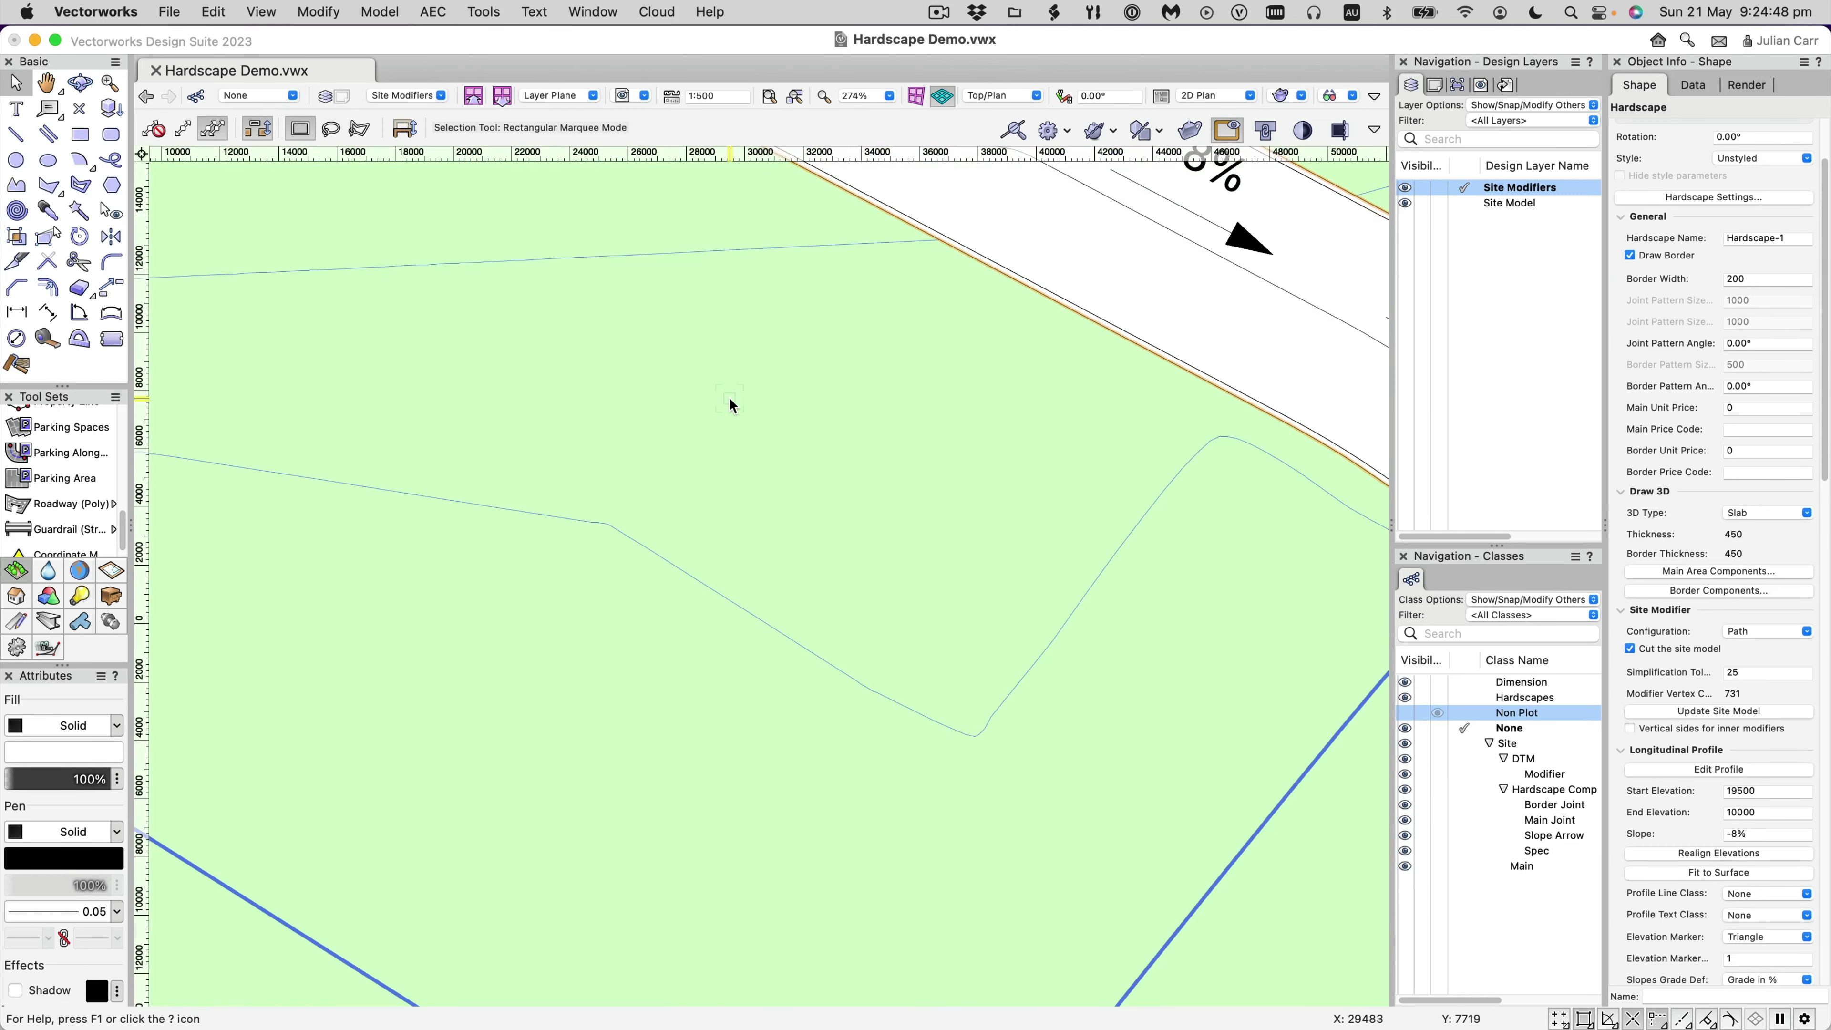
pyautogui.press('super+4')
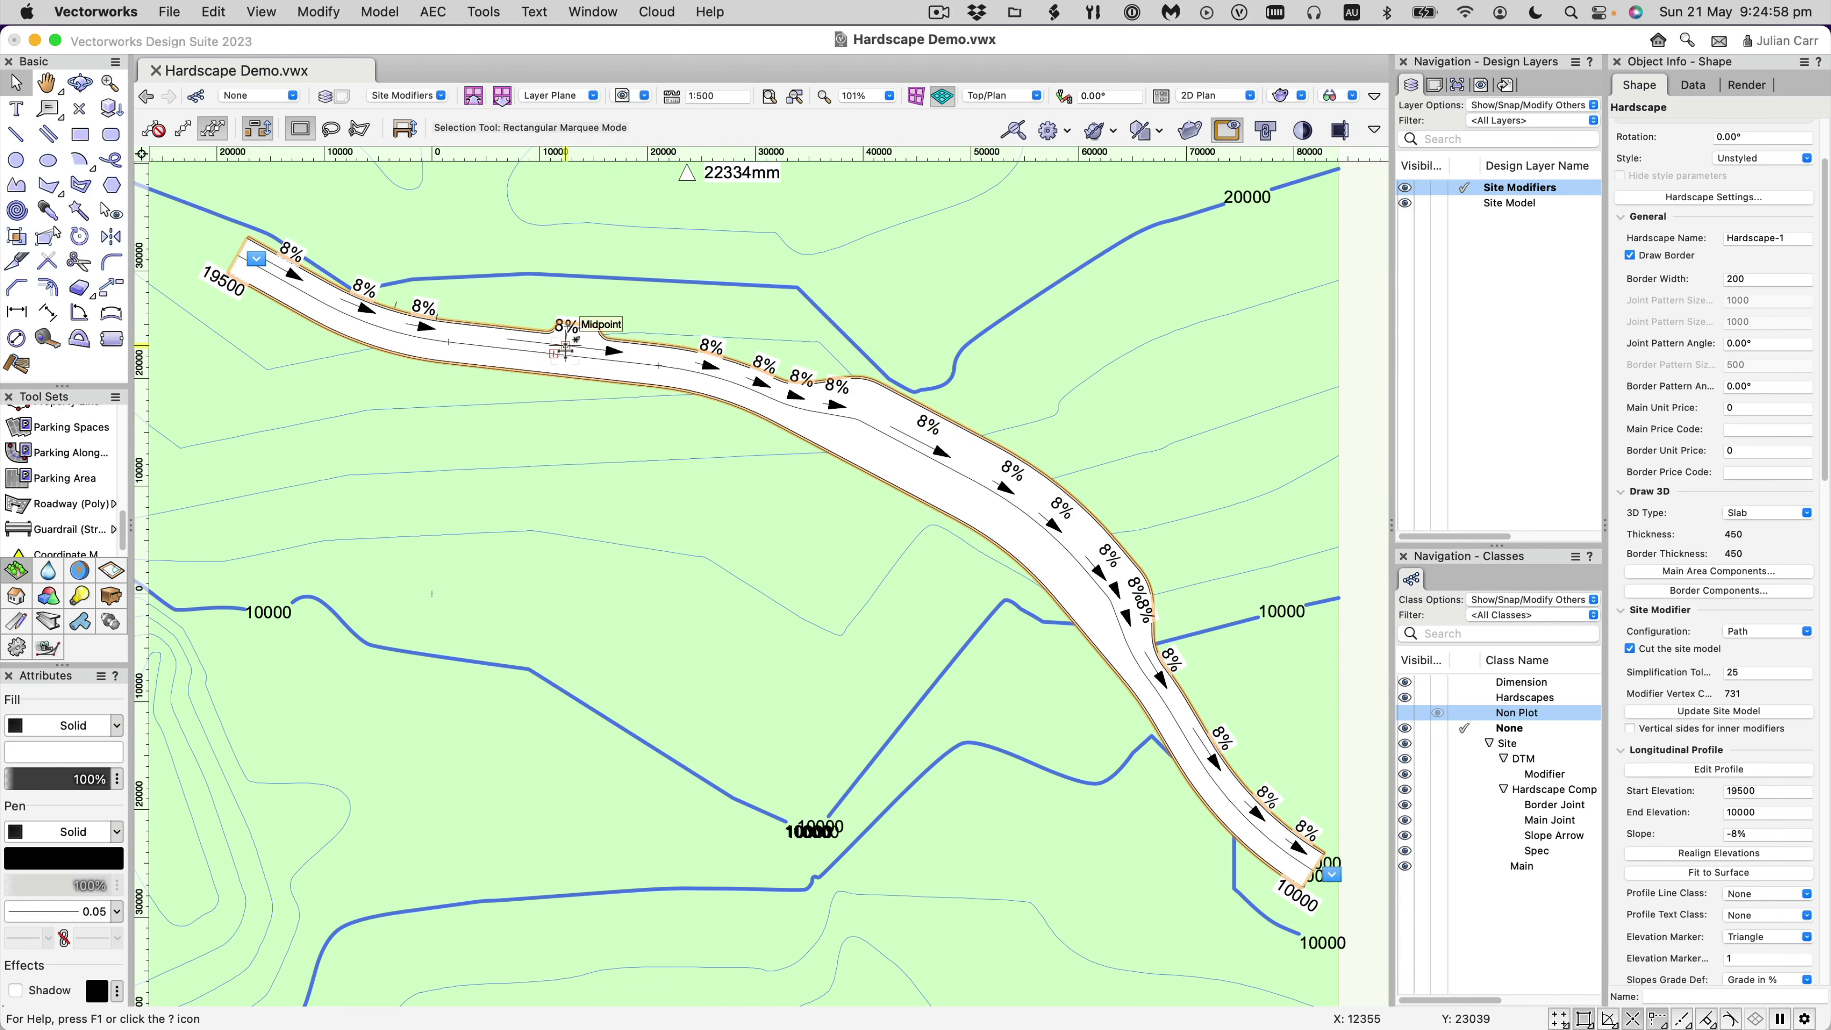
pyautogui.scroll(4, 565, 349)
pyautogui.scroll(4, 563, 260)
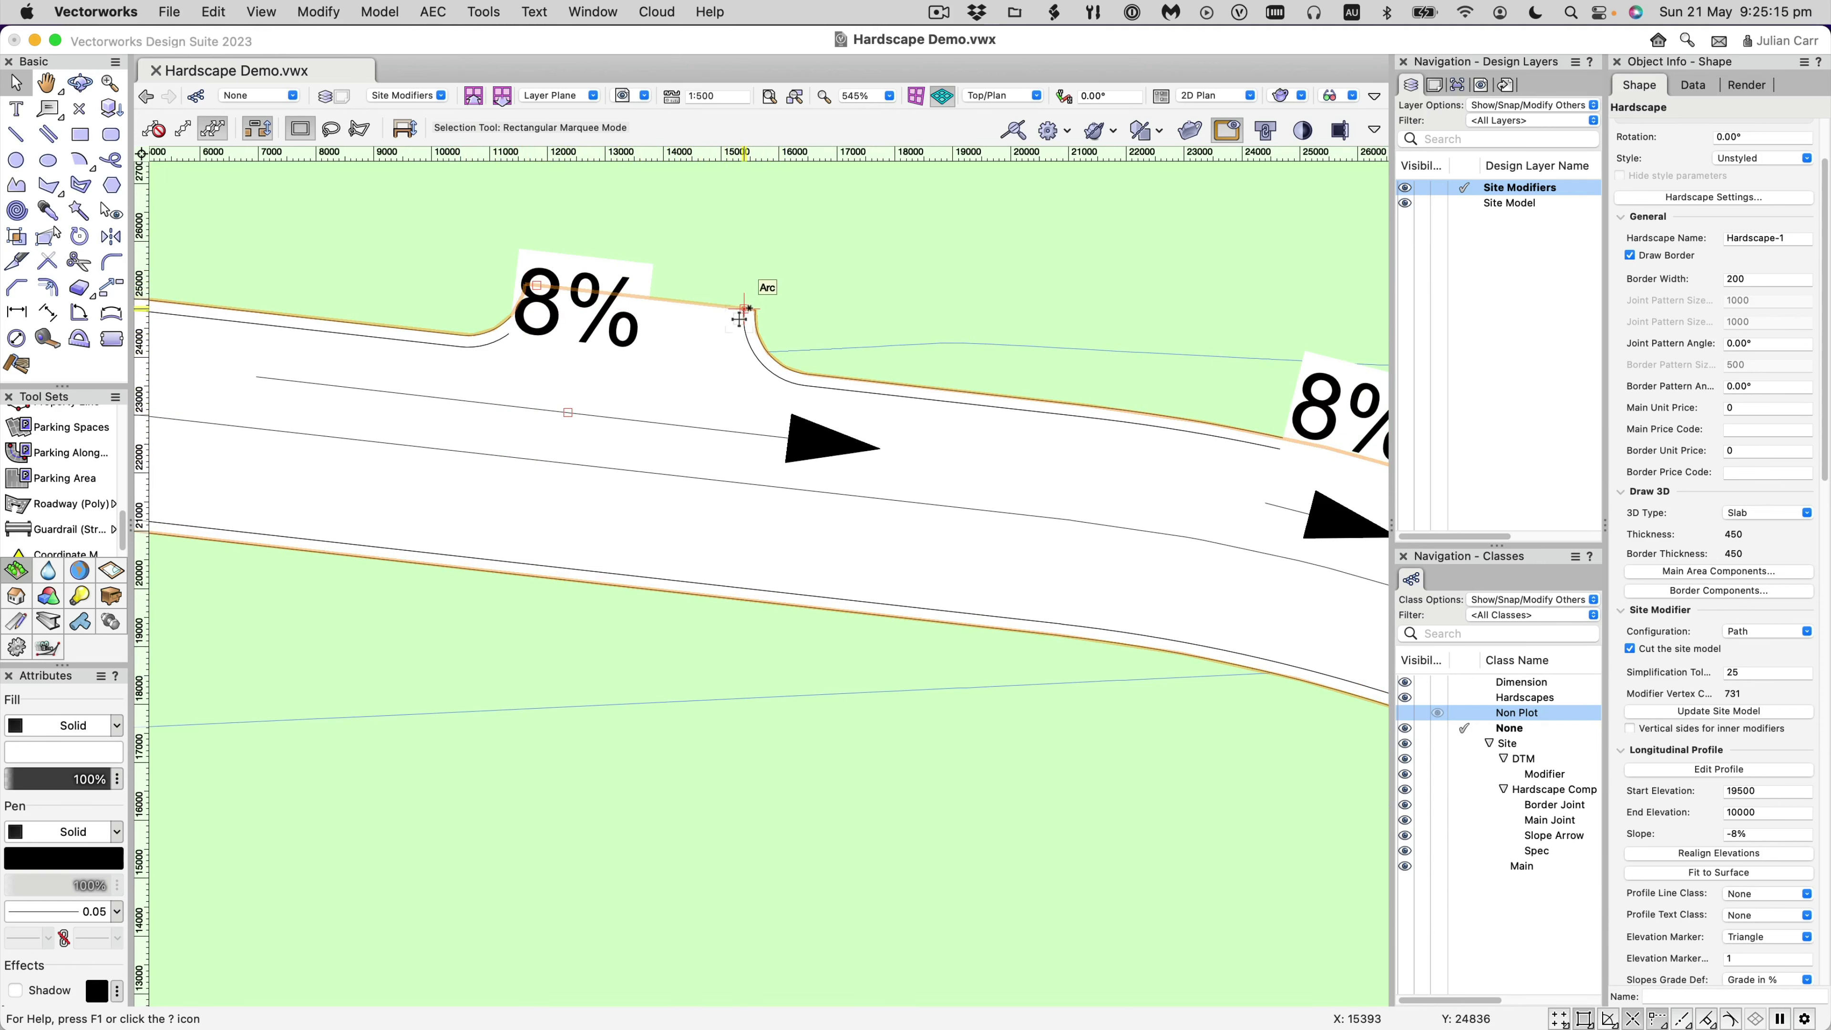
pyautogui.scroll(-6, 743, 315)
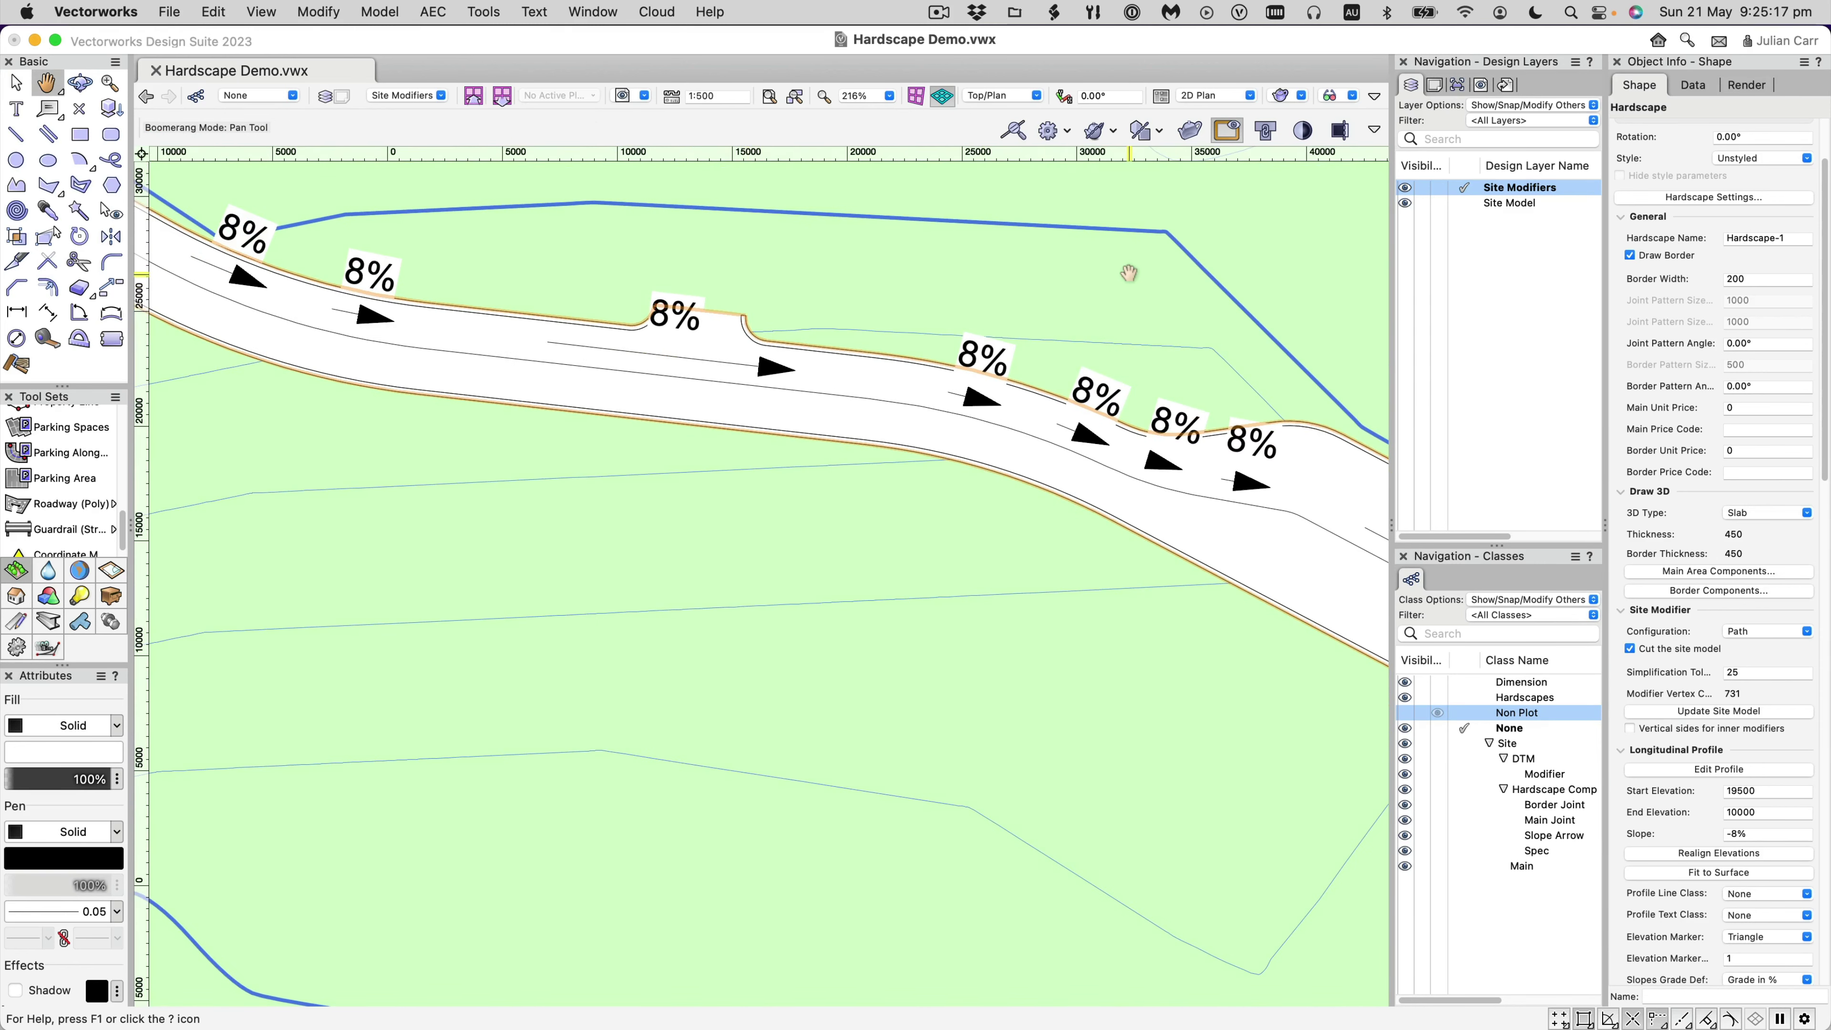
pyautogui.moveTo(1124, 274); pyautogui.dragTo(915, 421, button='middle')
pyautogui.scroll(-5, 916, 424)
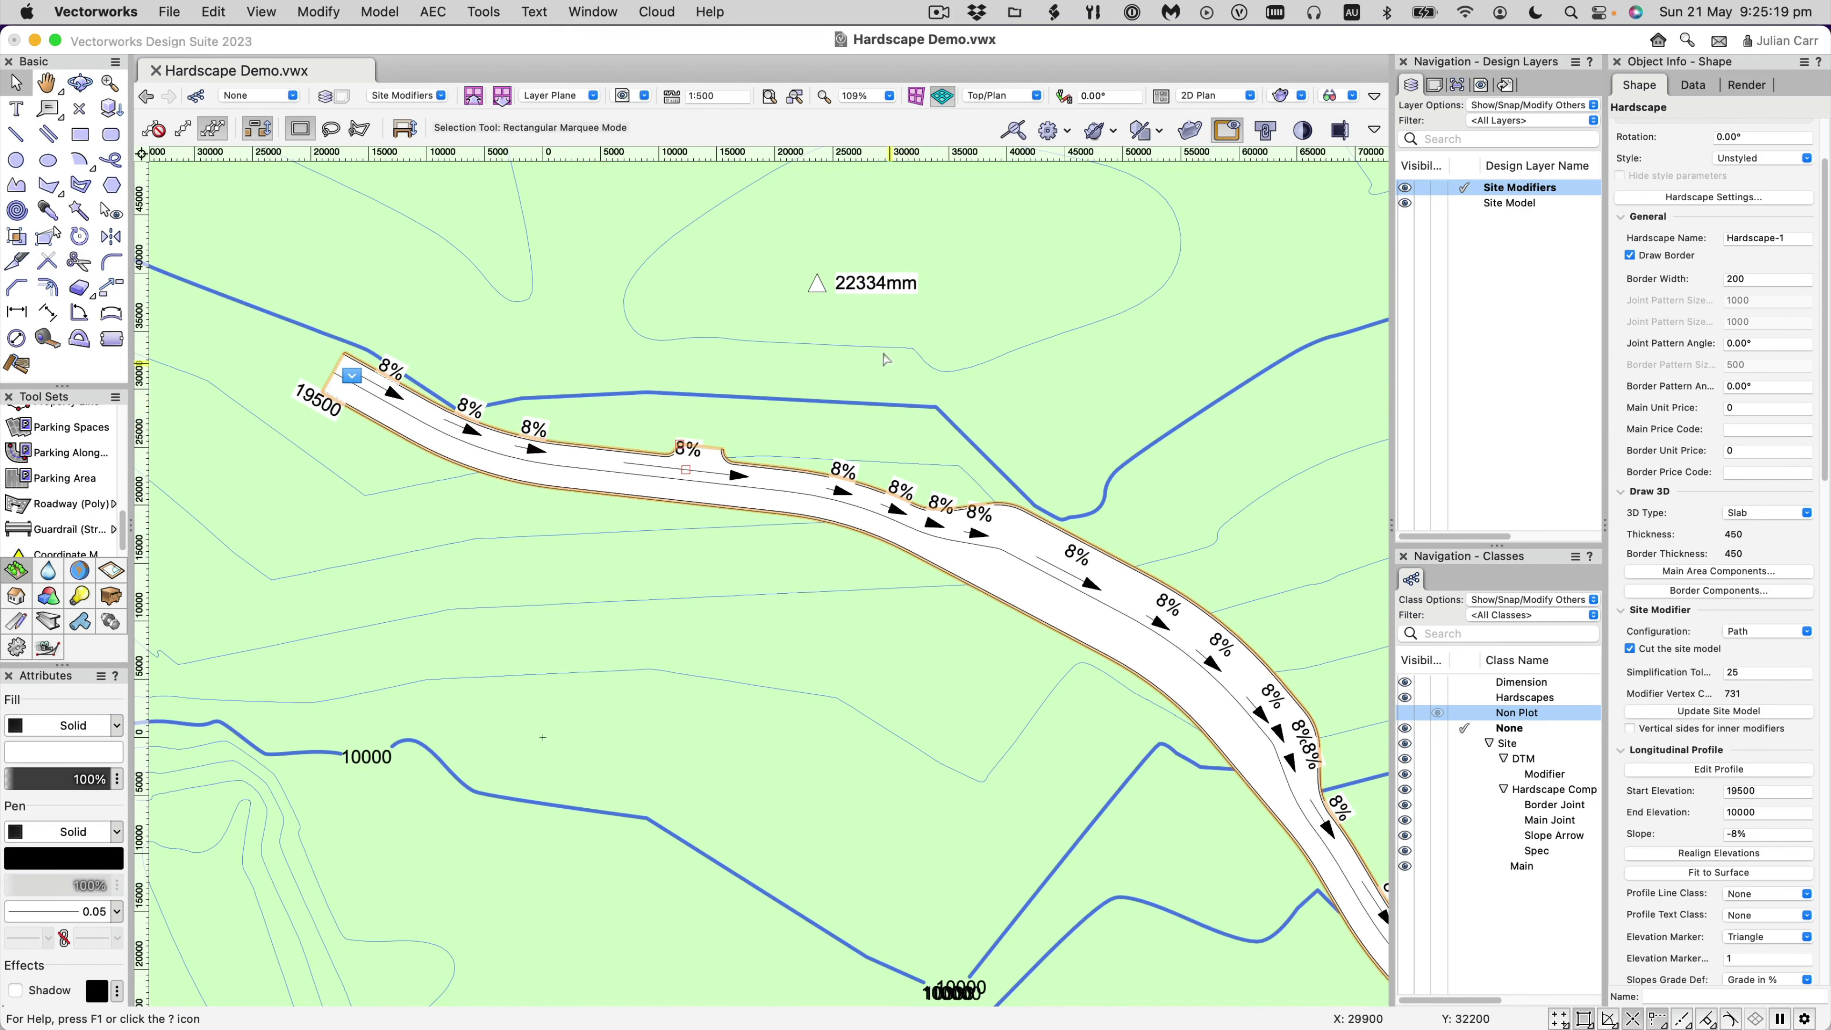
# Move the elevation stake to the notch's open edge to read the site level, and place it beside the road above the notch.
pyautogui.click(877, 288)
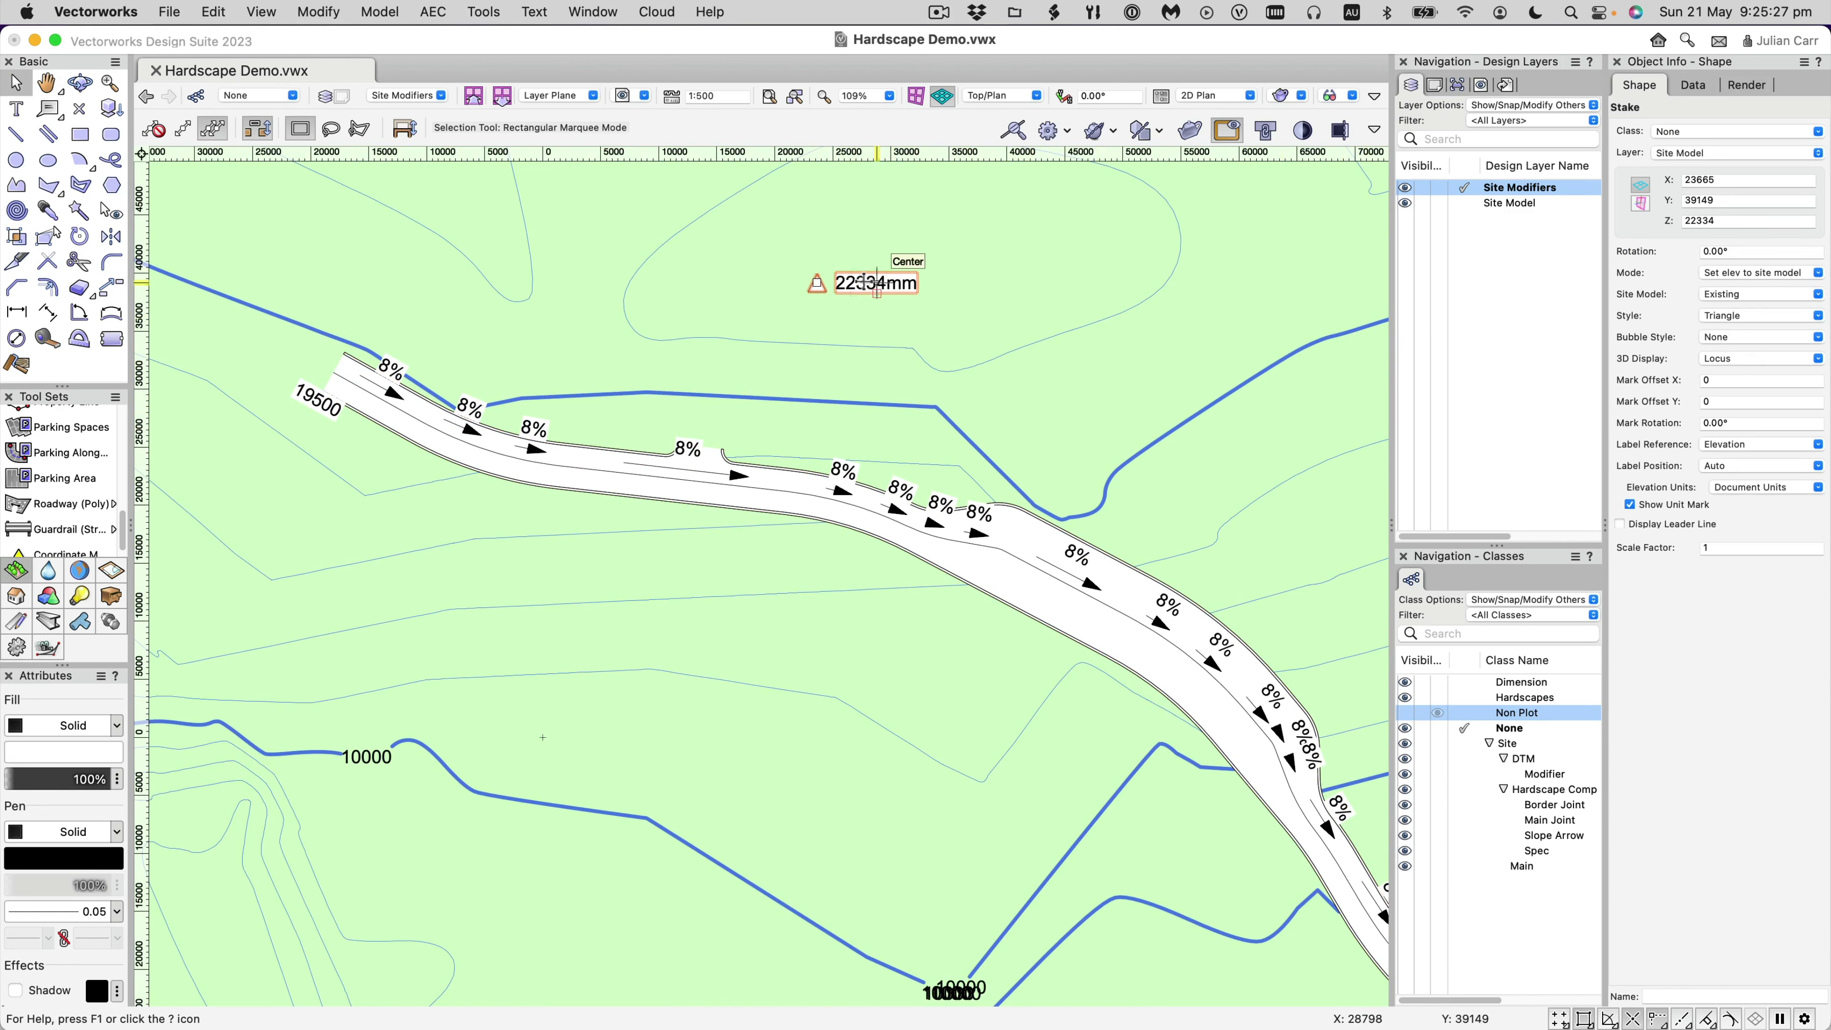
pyautogui.moveTo(878, 283)
pyautogui.mouseDown()
pyautogui.moveTo(793, 404)
pyautogui.moveTo(734, 414)
pyautogui.mouseUp()
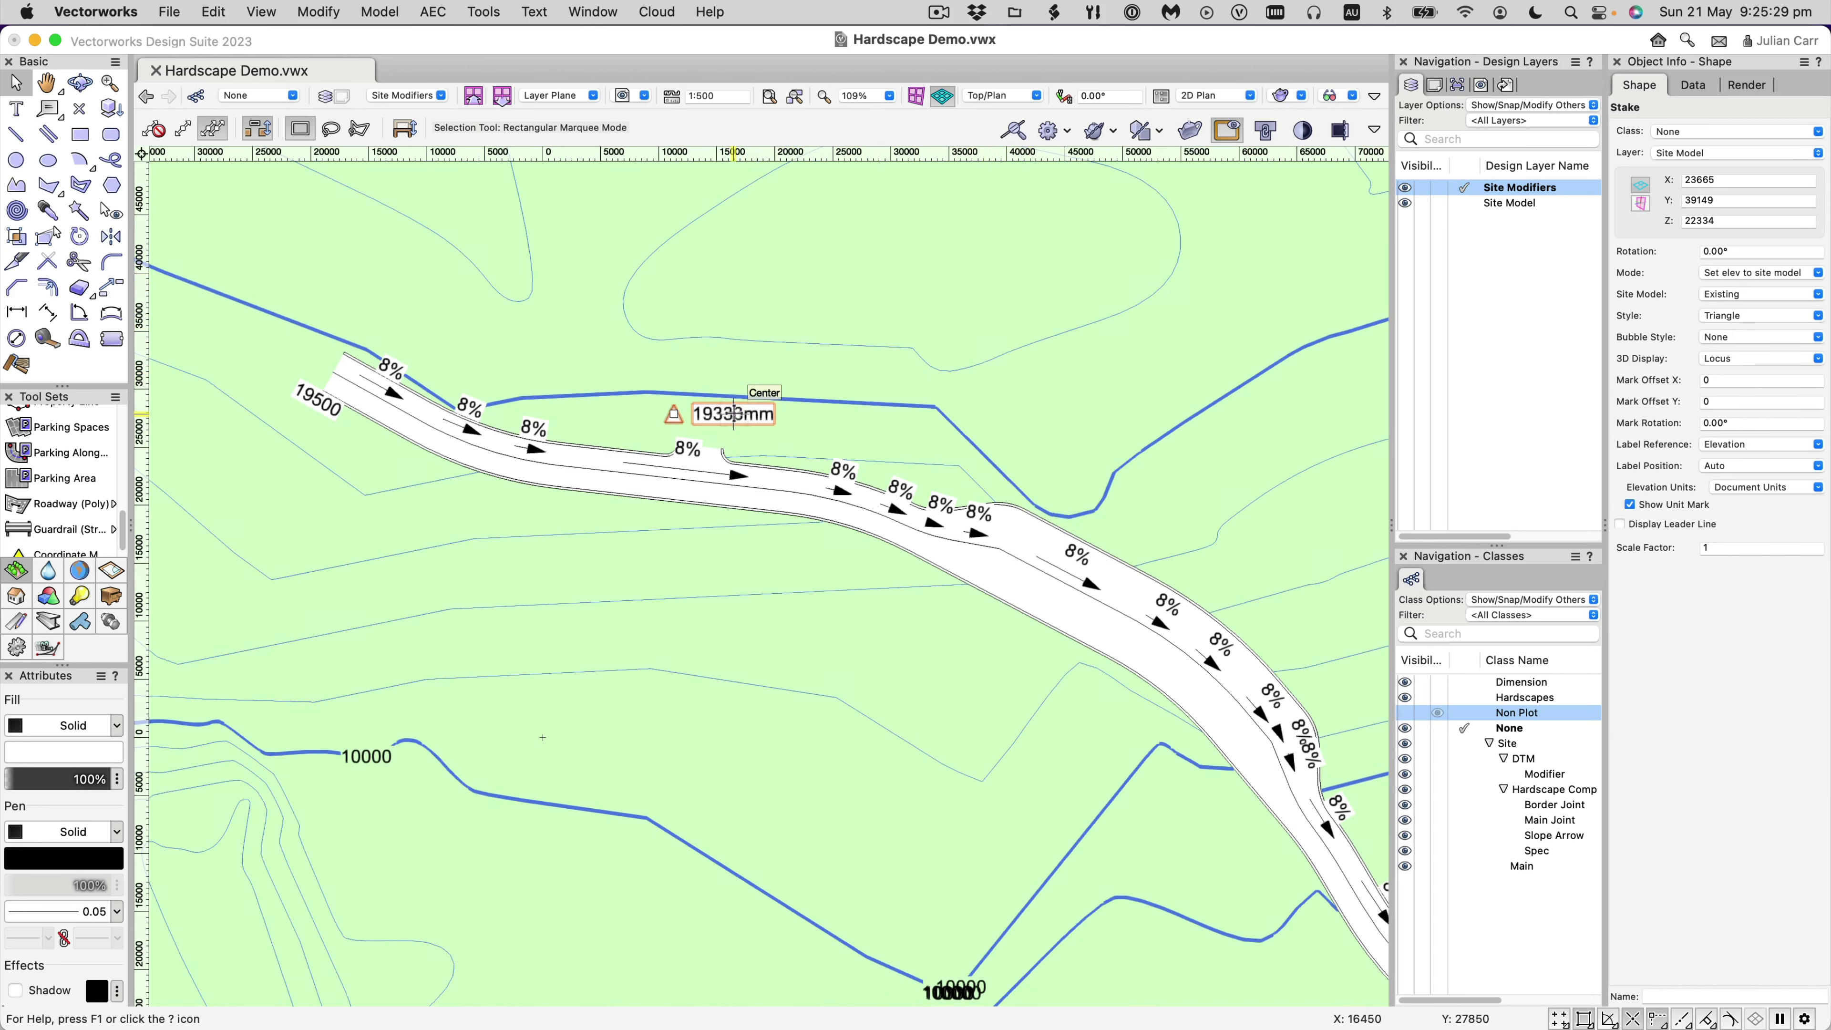
pyautogui.scroll(10, 733, 414)
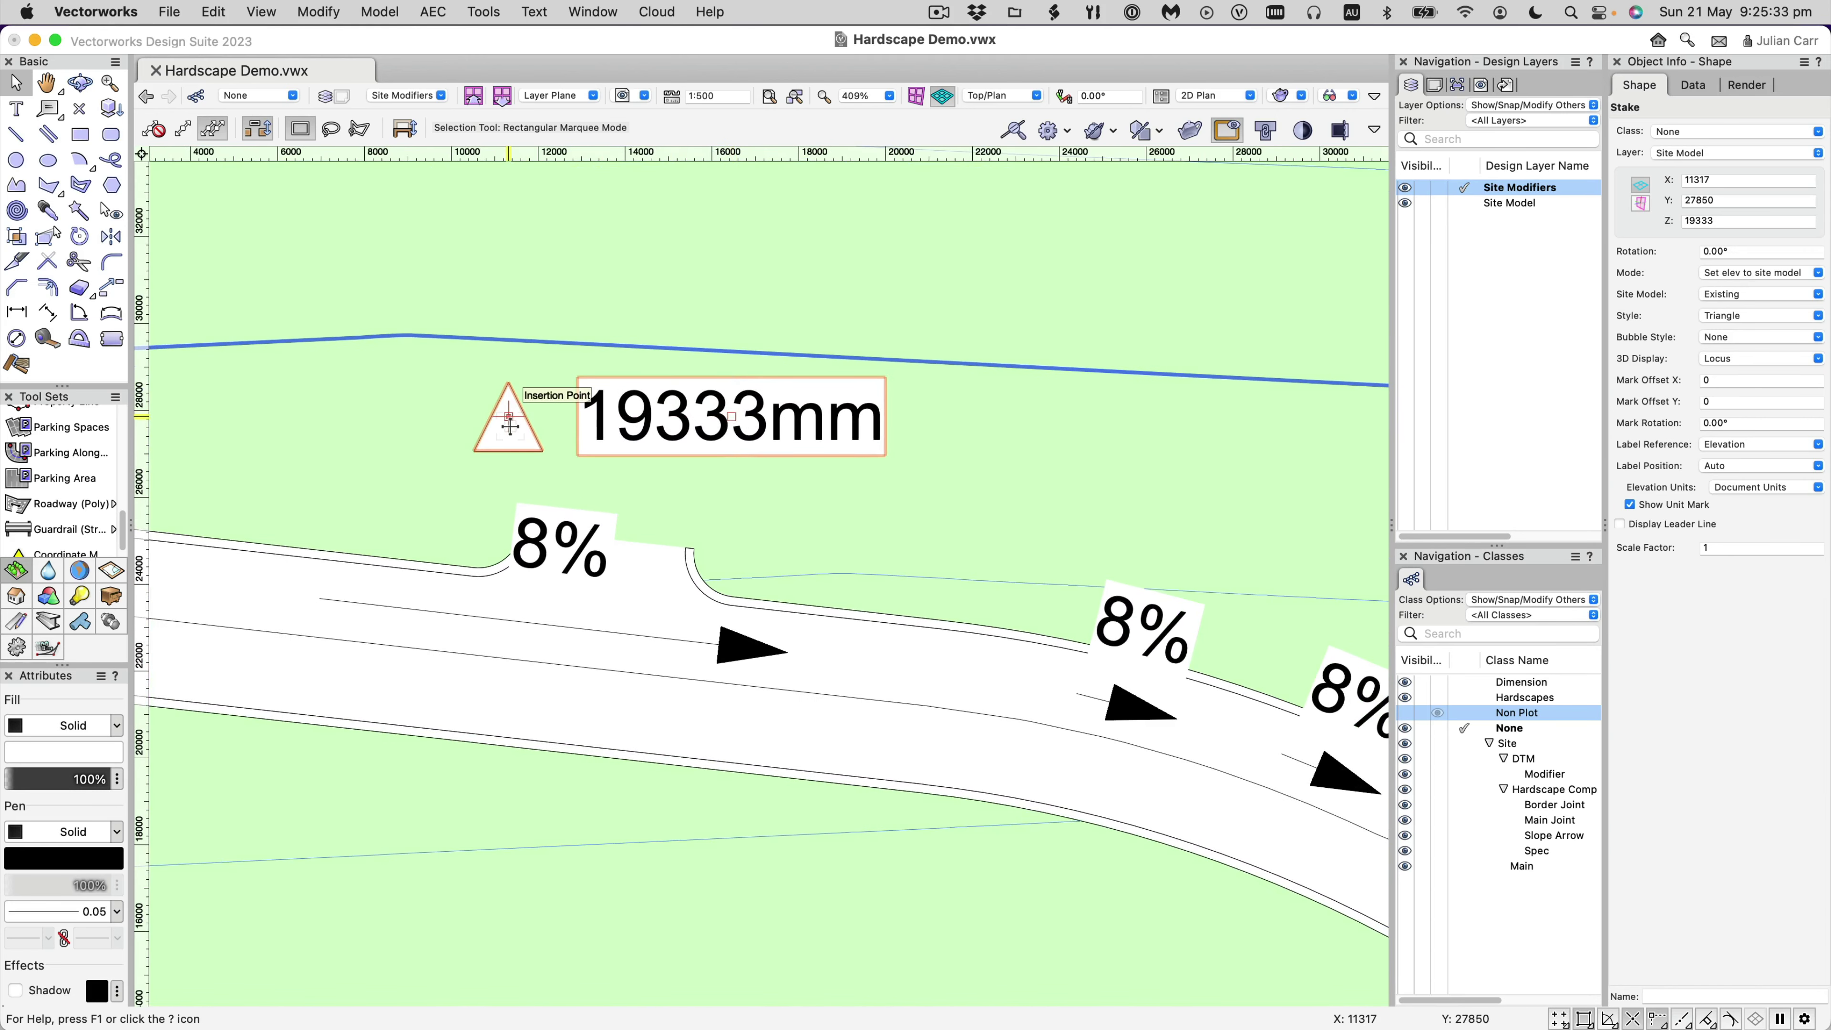
pyautogui.moveTo(509, 425); pyautogui.dragTo(611, 546)
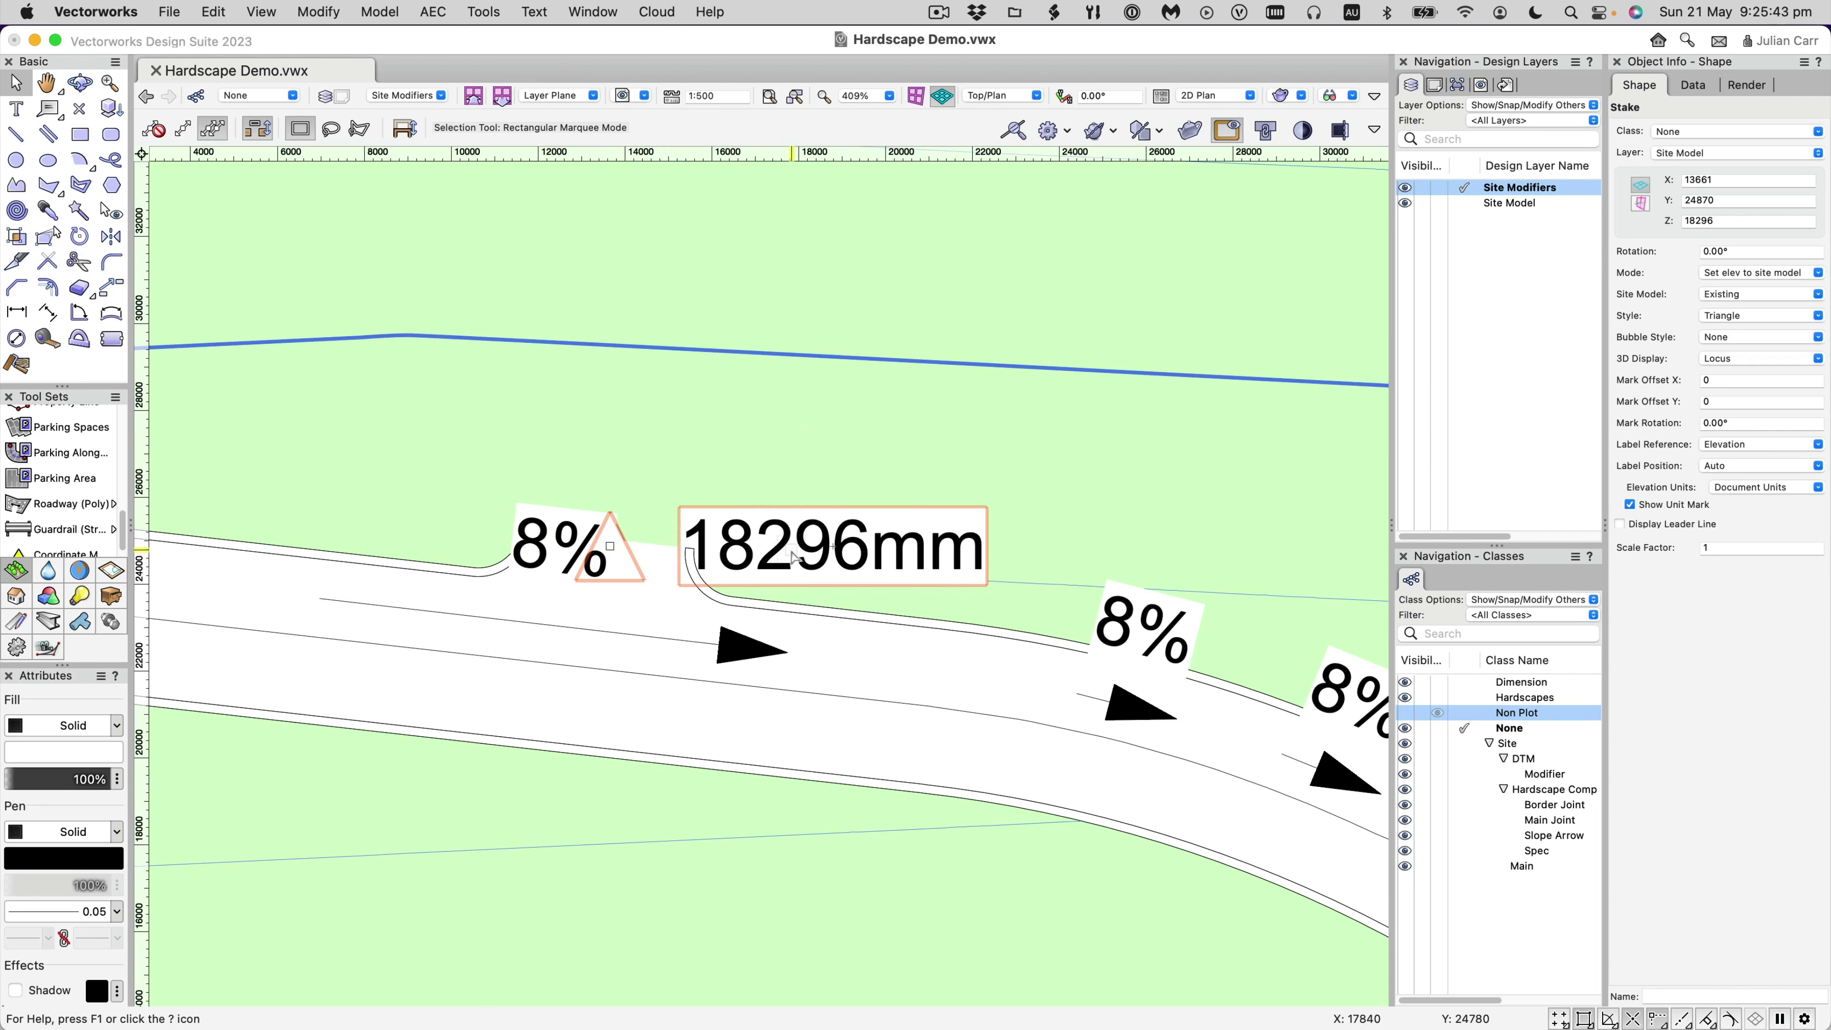
pyautogui.moveTo(792, 557); pyautogui.dragTo(812, 392)
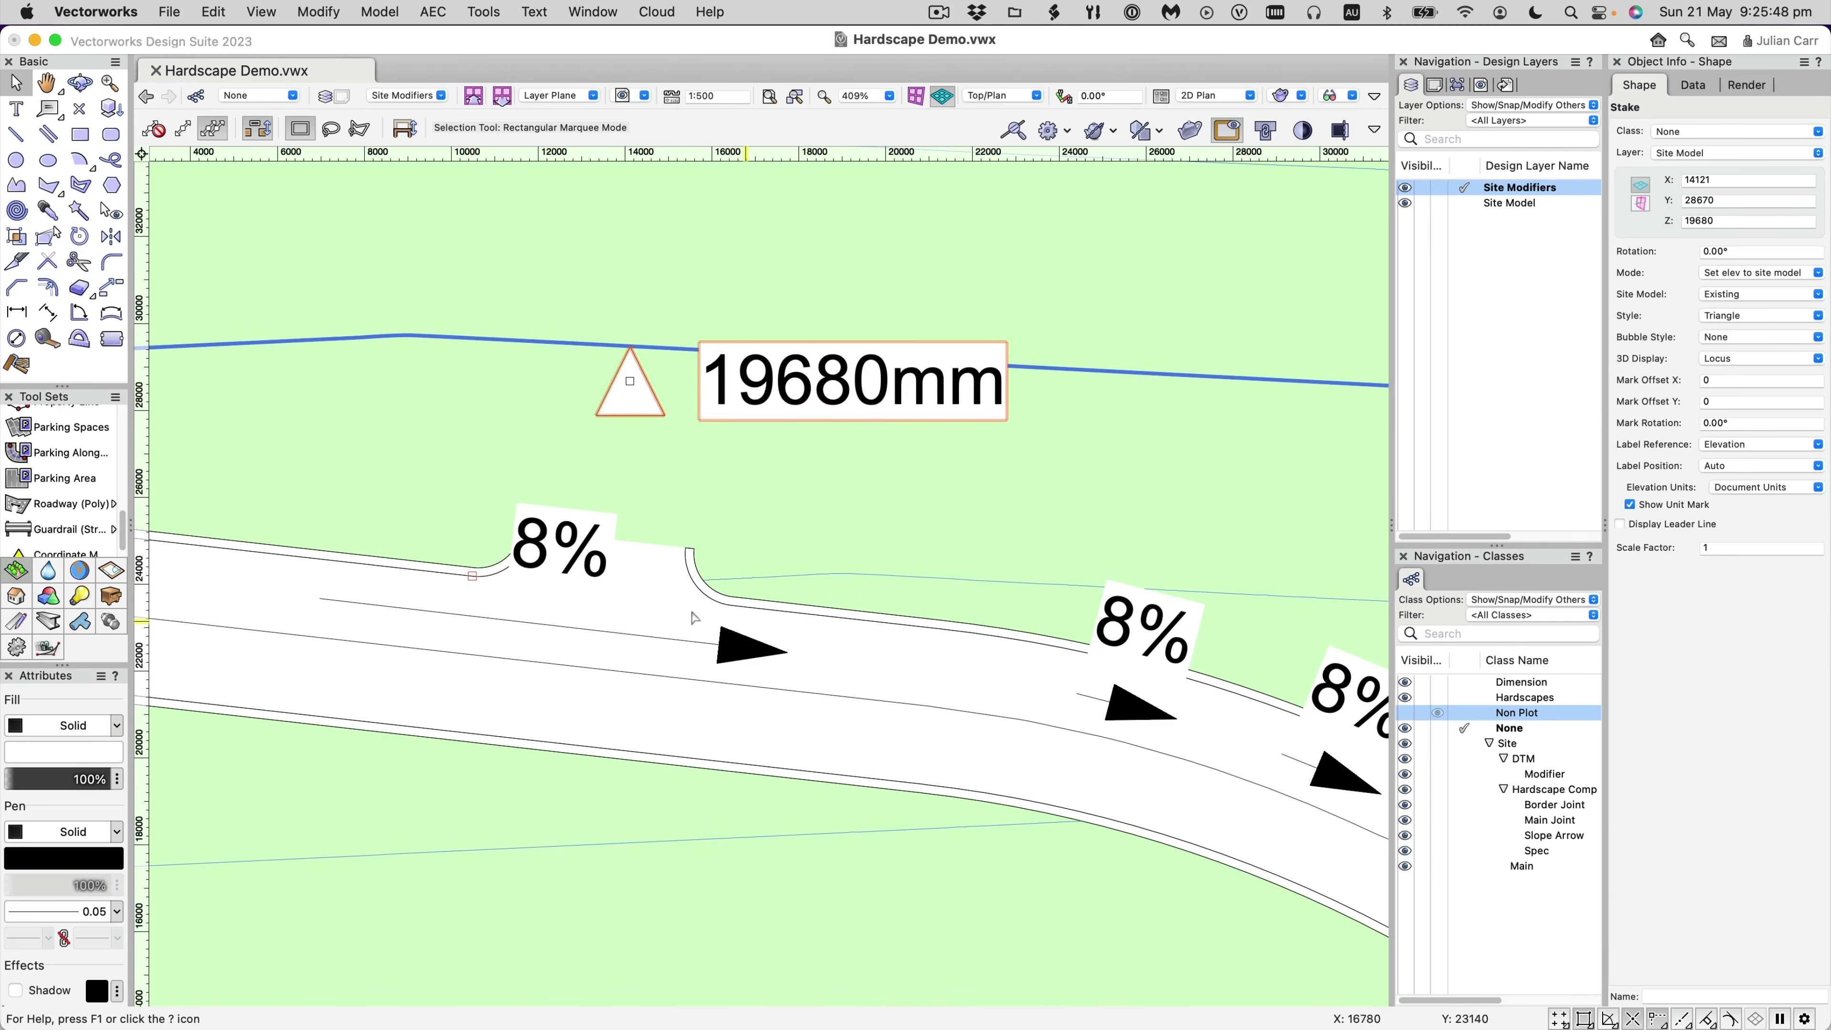
# Add a transverse profile across the hardscape road at the notch's uphill end.
pyautogui.scroll(-3, 607, 639)
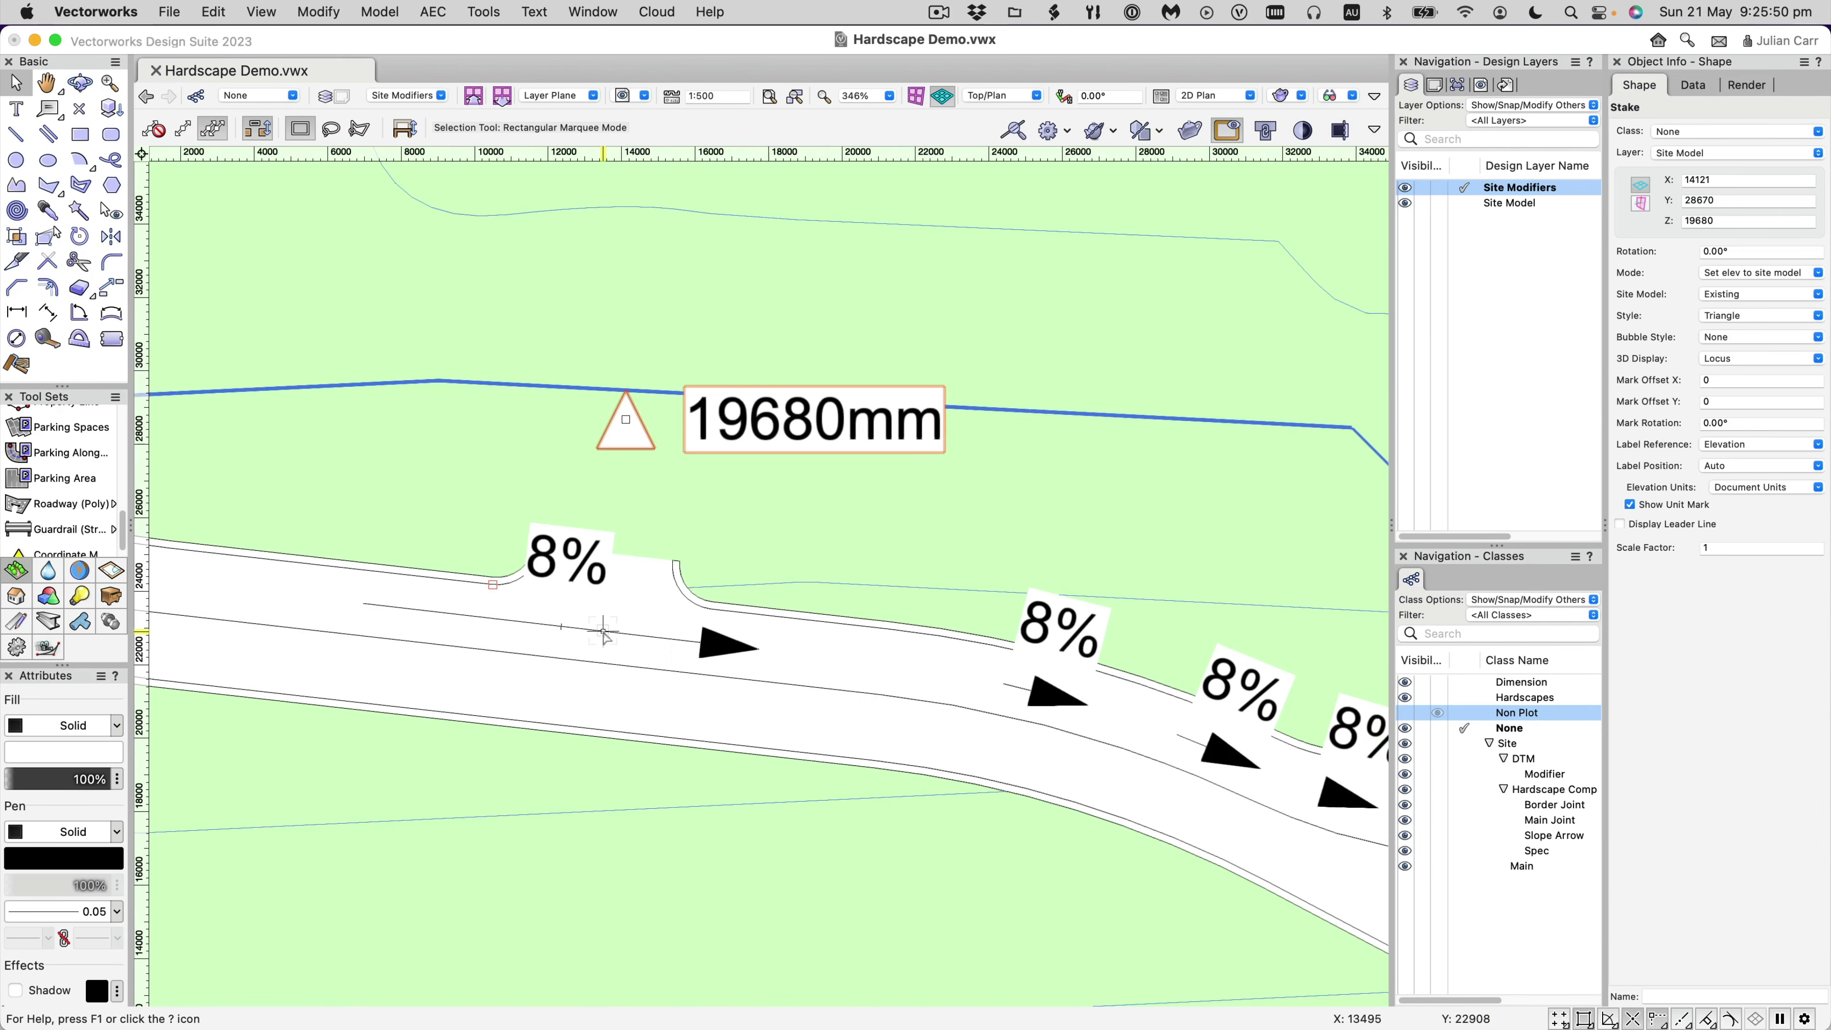
pyautogui.press('space')
pyautogui.moveTo(543, 578)
pyautogui.mouseDown()
pyautogui.moveTo(794, 510)
pyautogui.moveTo(887, 530)
pyautogui.mouseUp()
pyautogui.scroll(-2, 883, 531)
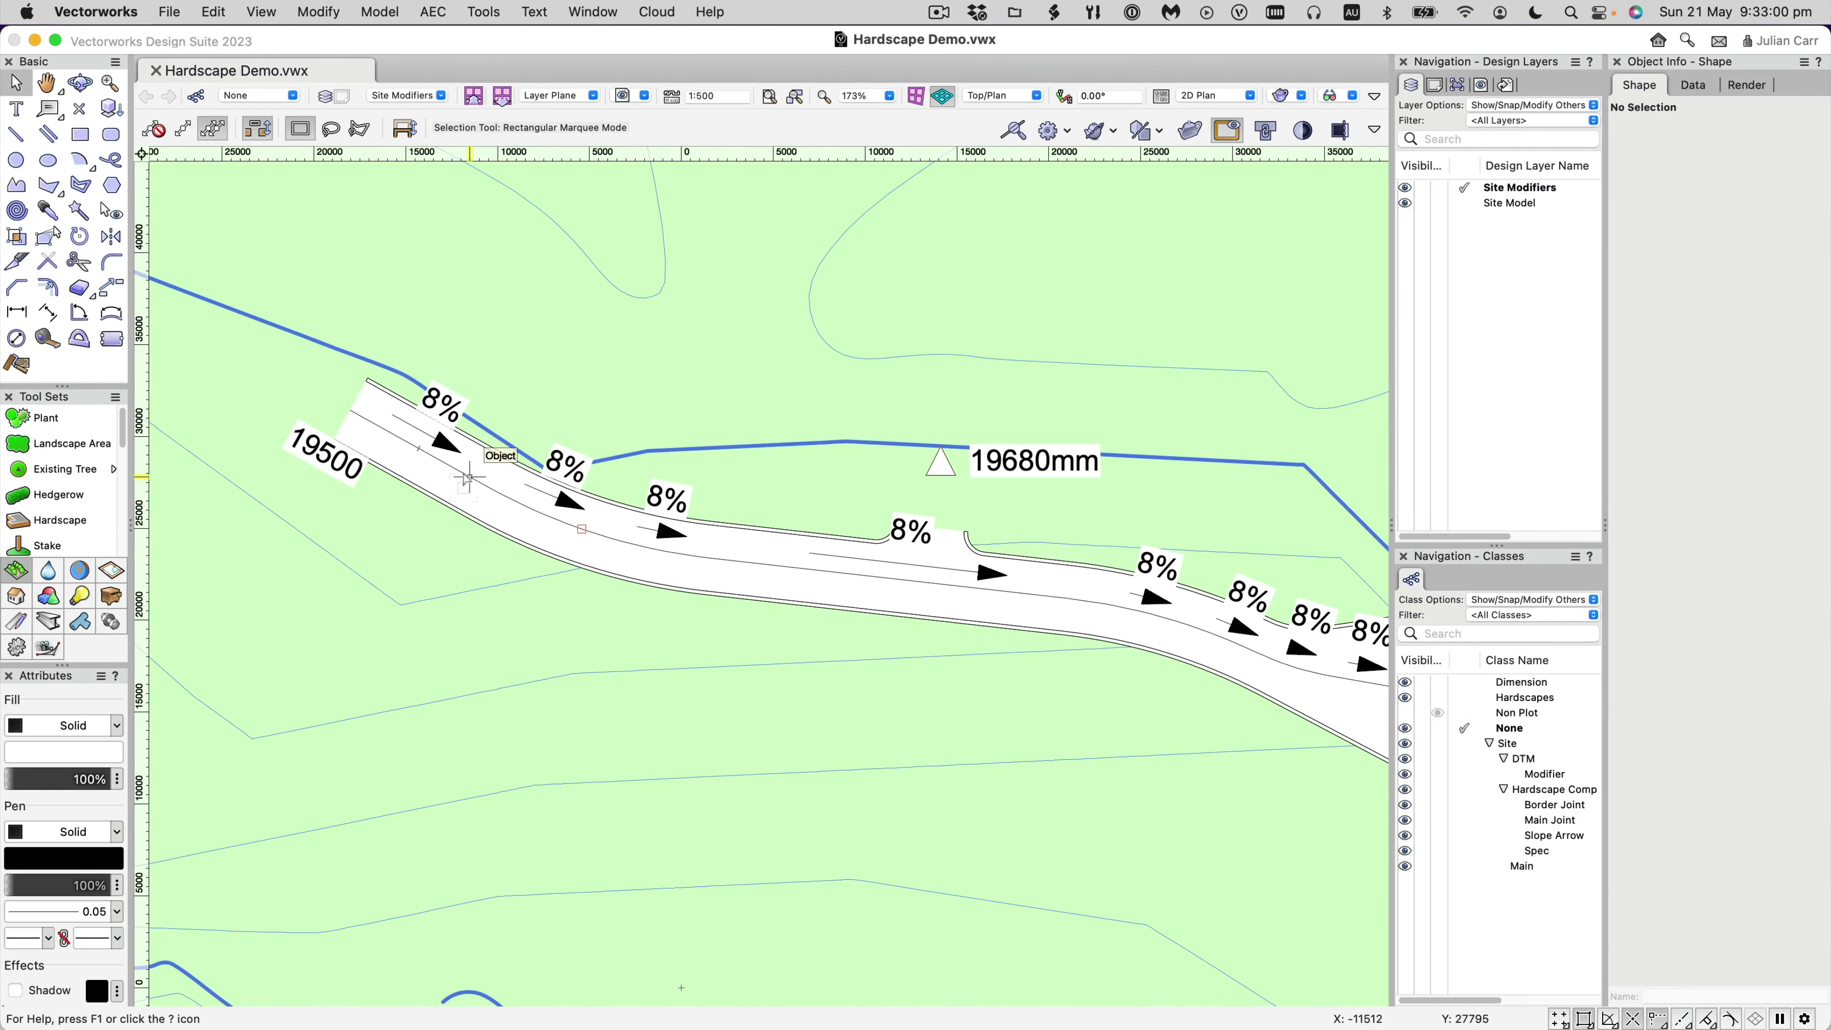
pyautogui.click(466, 476)
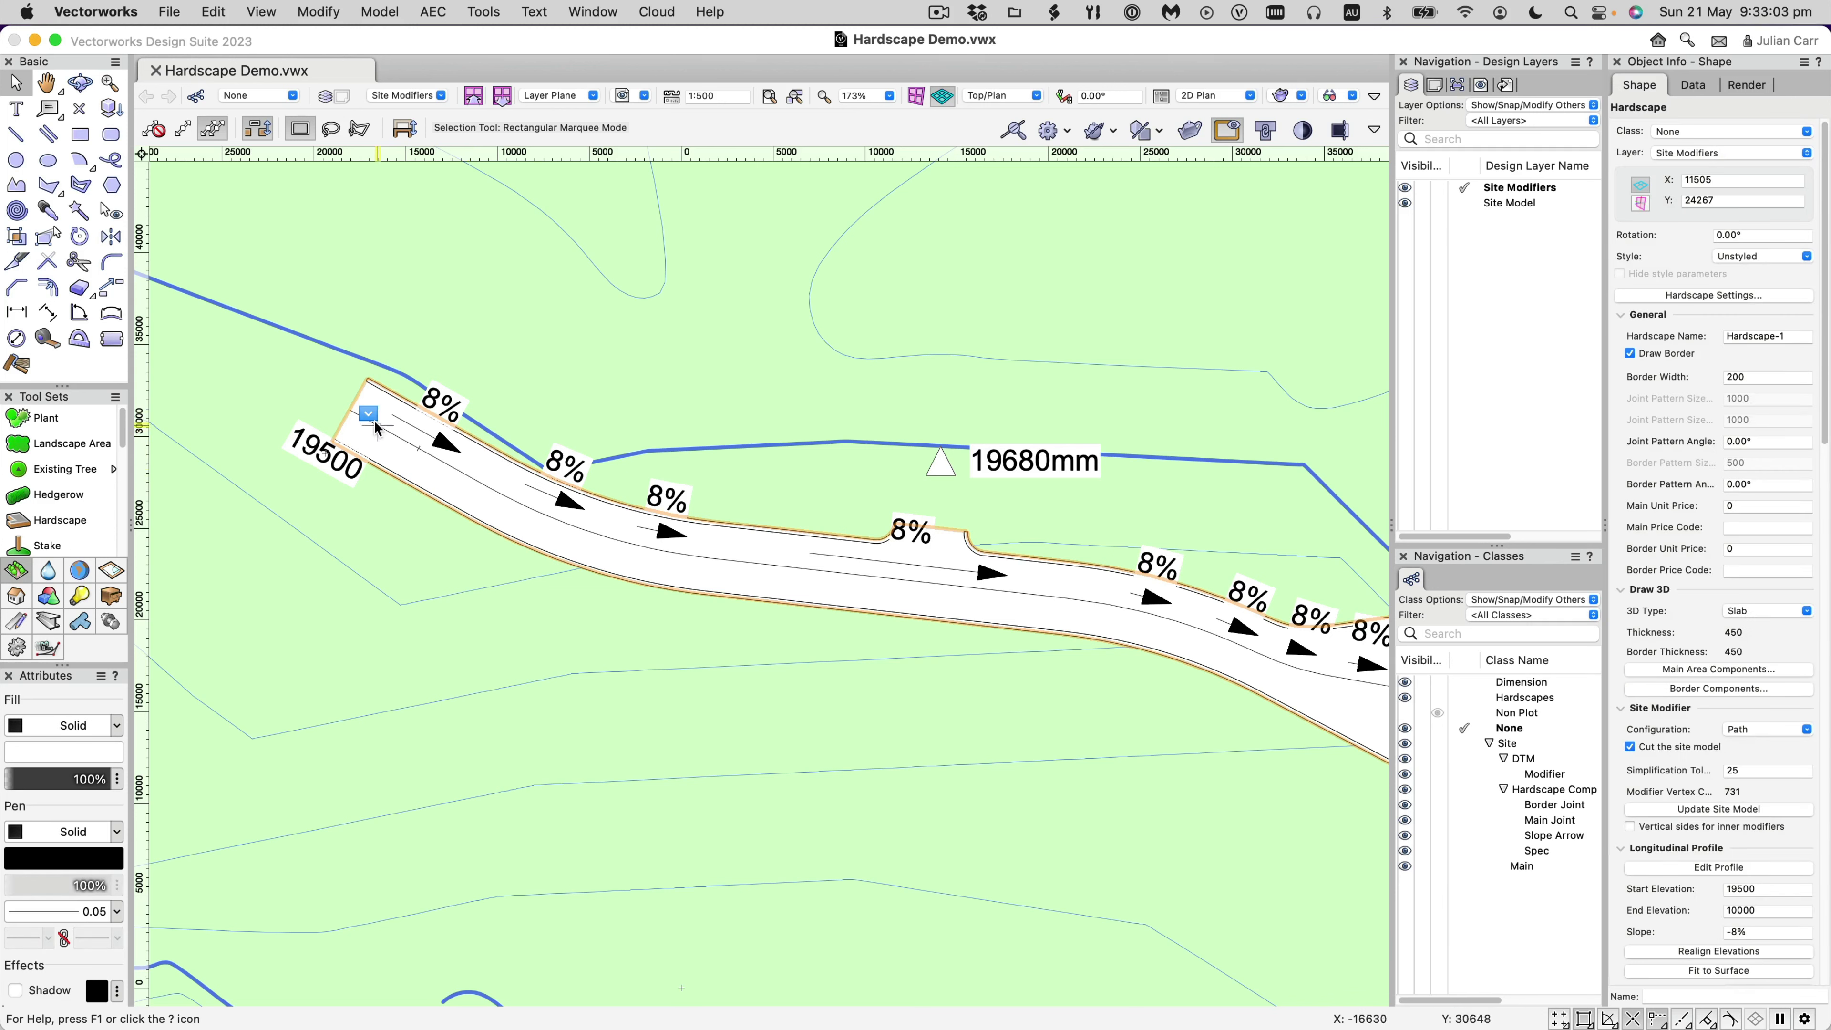
pyautogui.rightClick(369, 420)
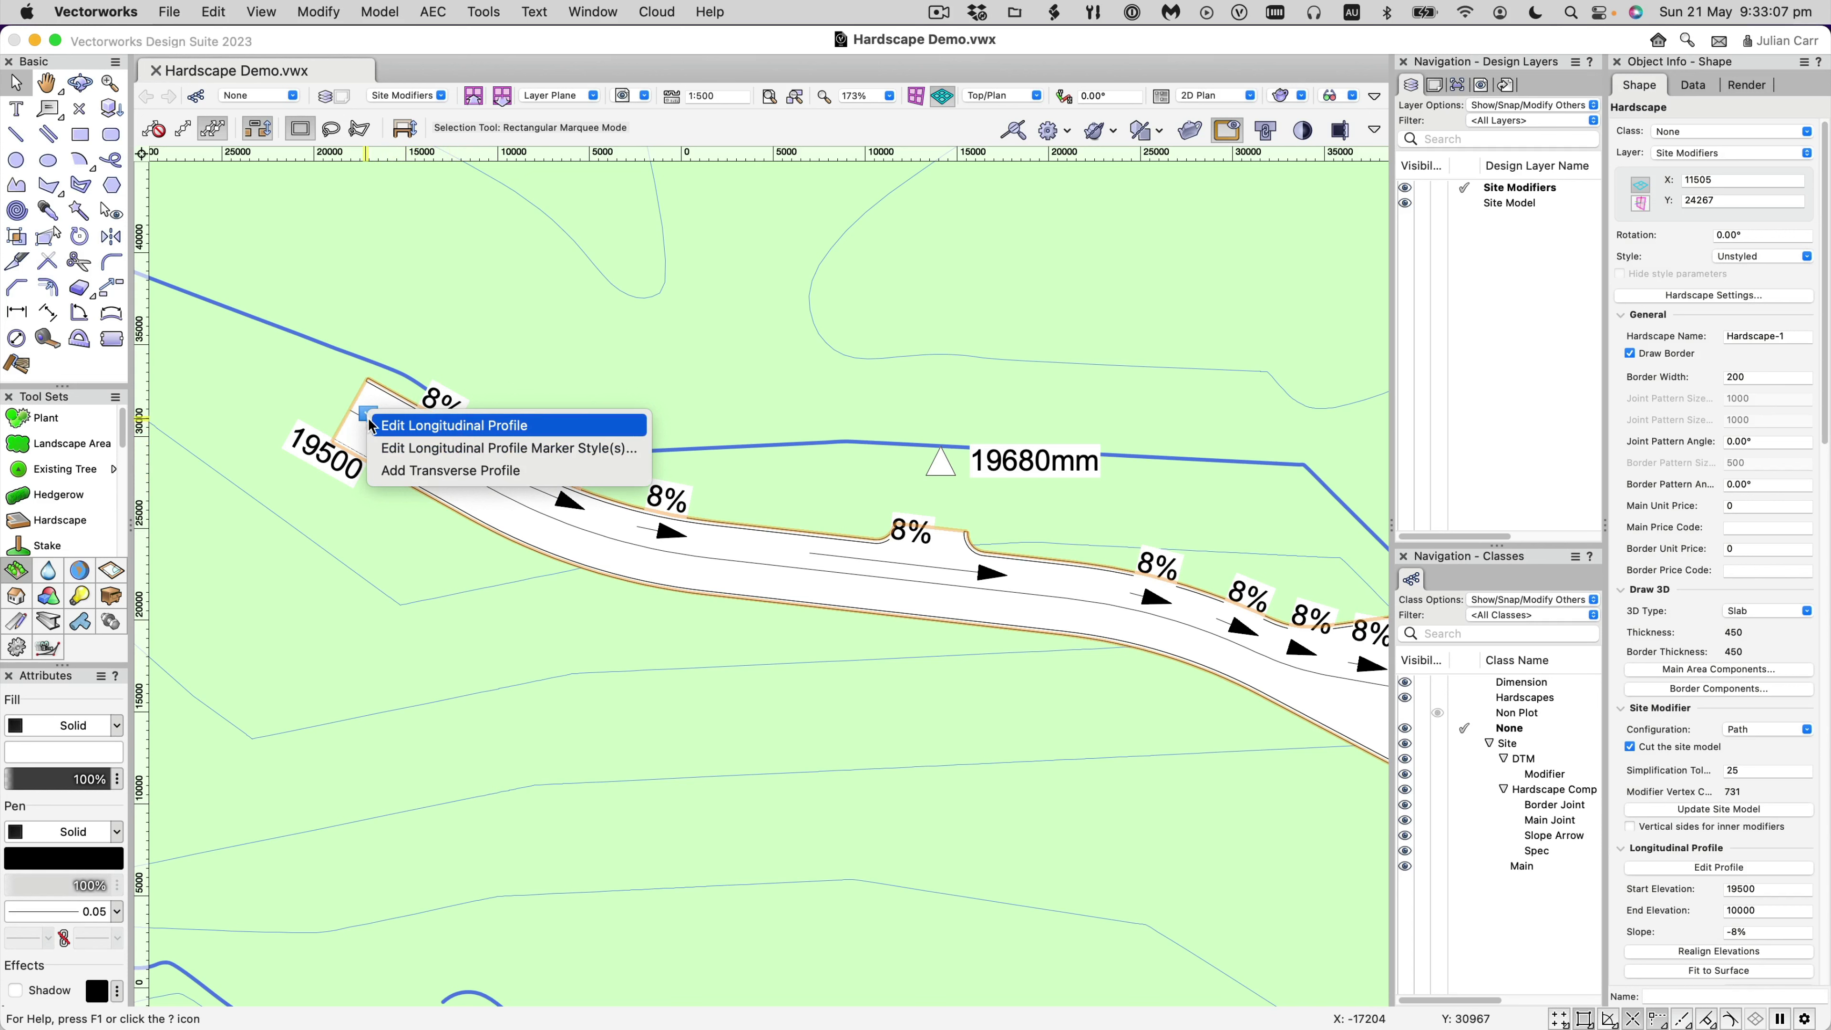
pyautogui.click(382, 476)
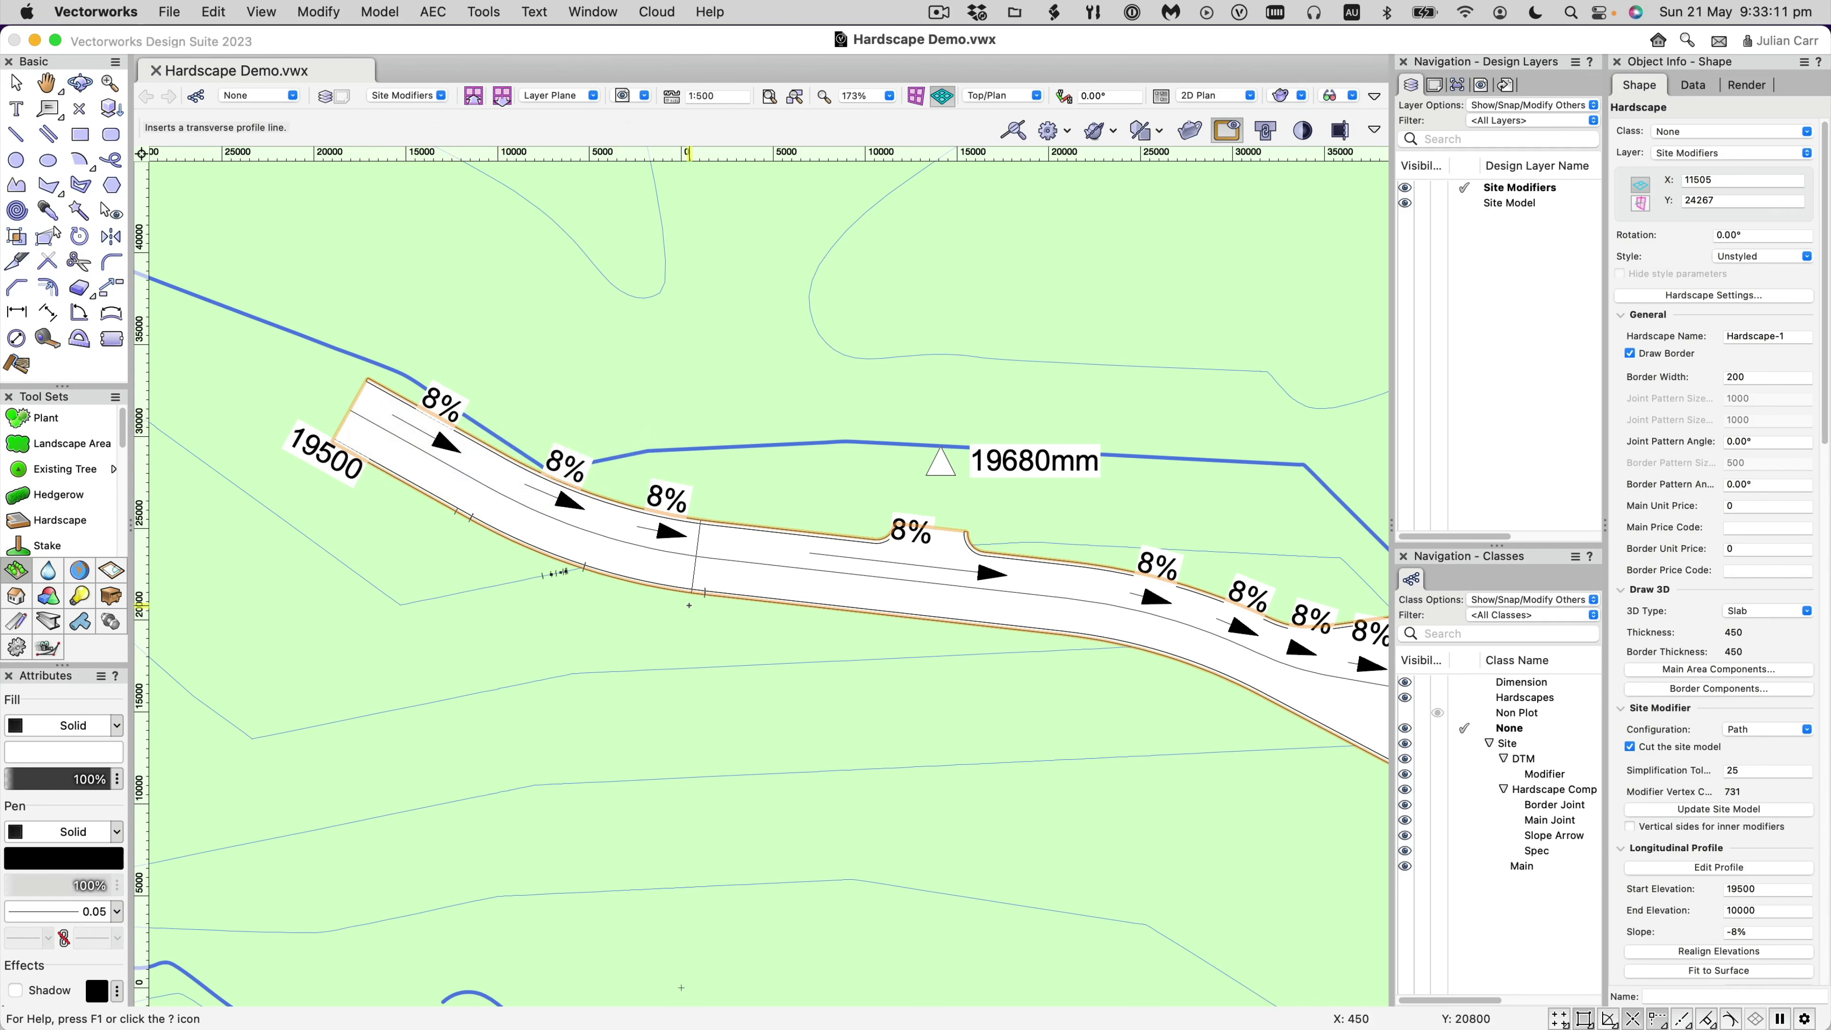
pyautogui.click(873, 540)
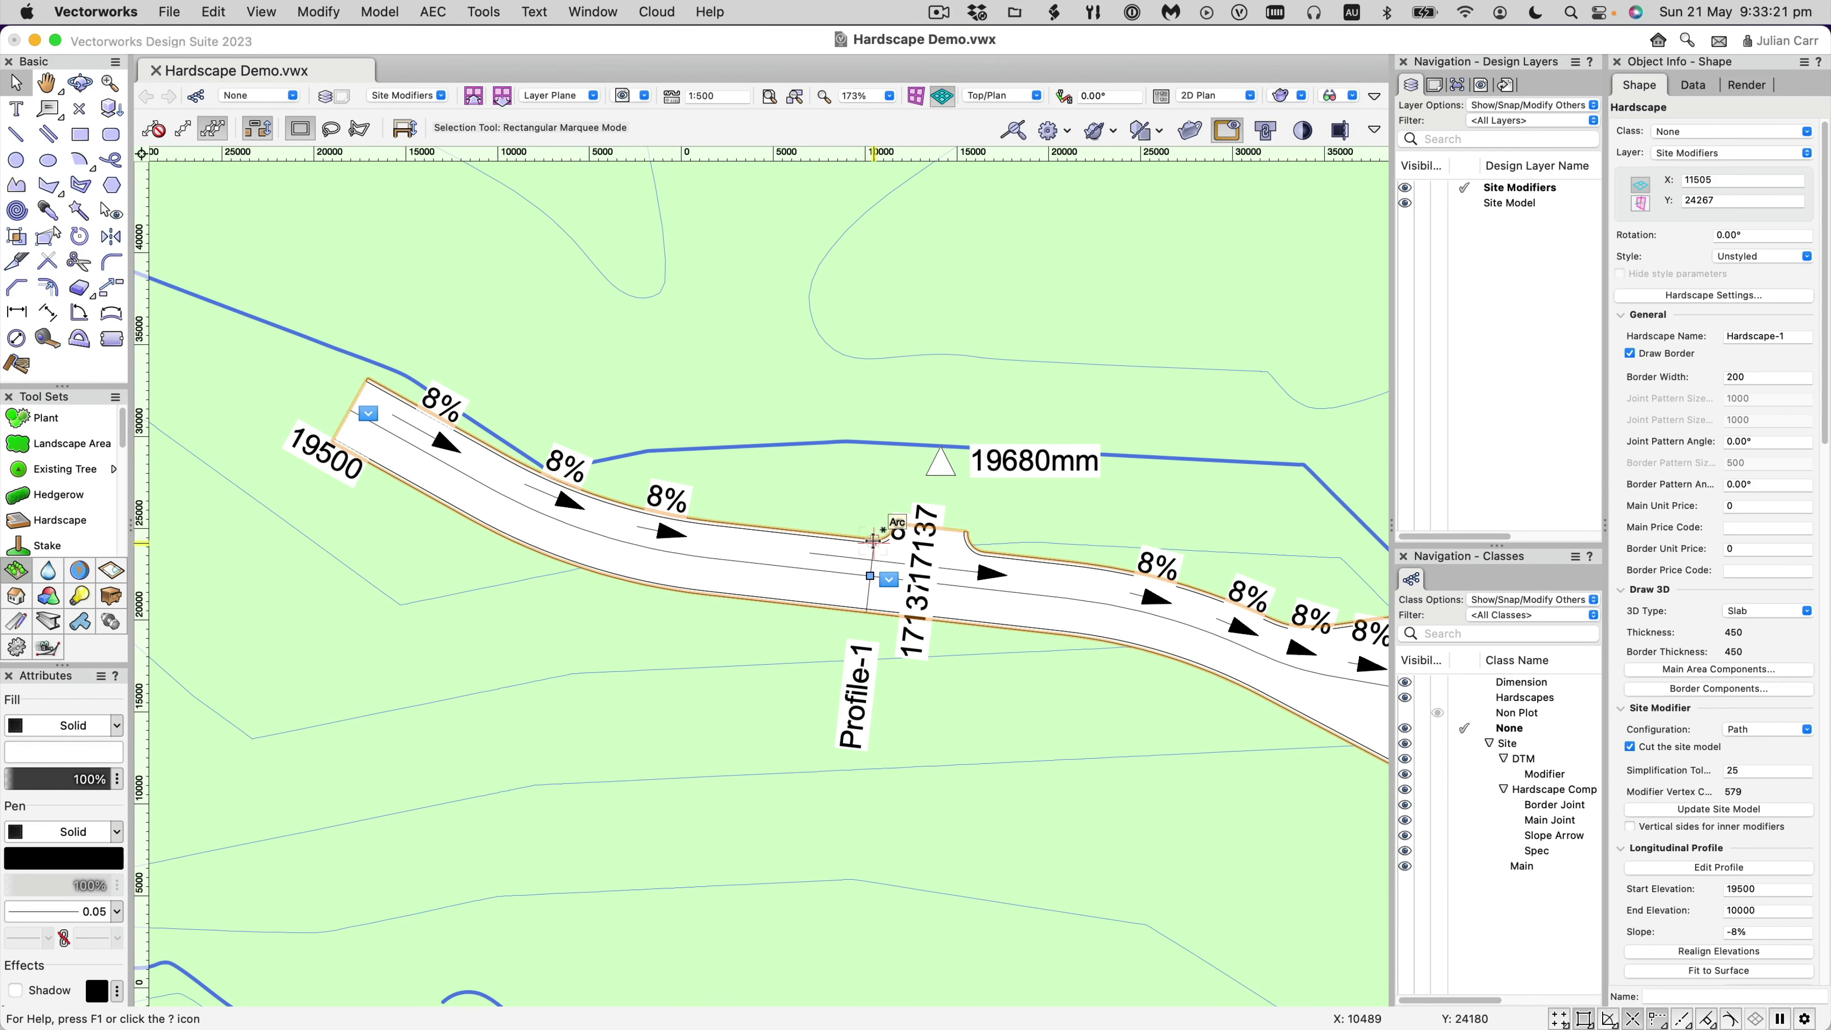
# Add a second transverse profile across the road at the notch's downhill end.
pyautogui.rightClick(892, 584)
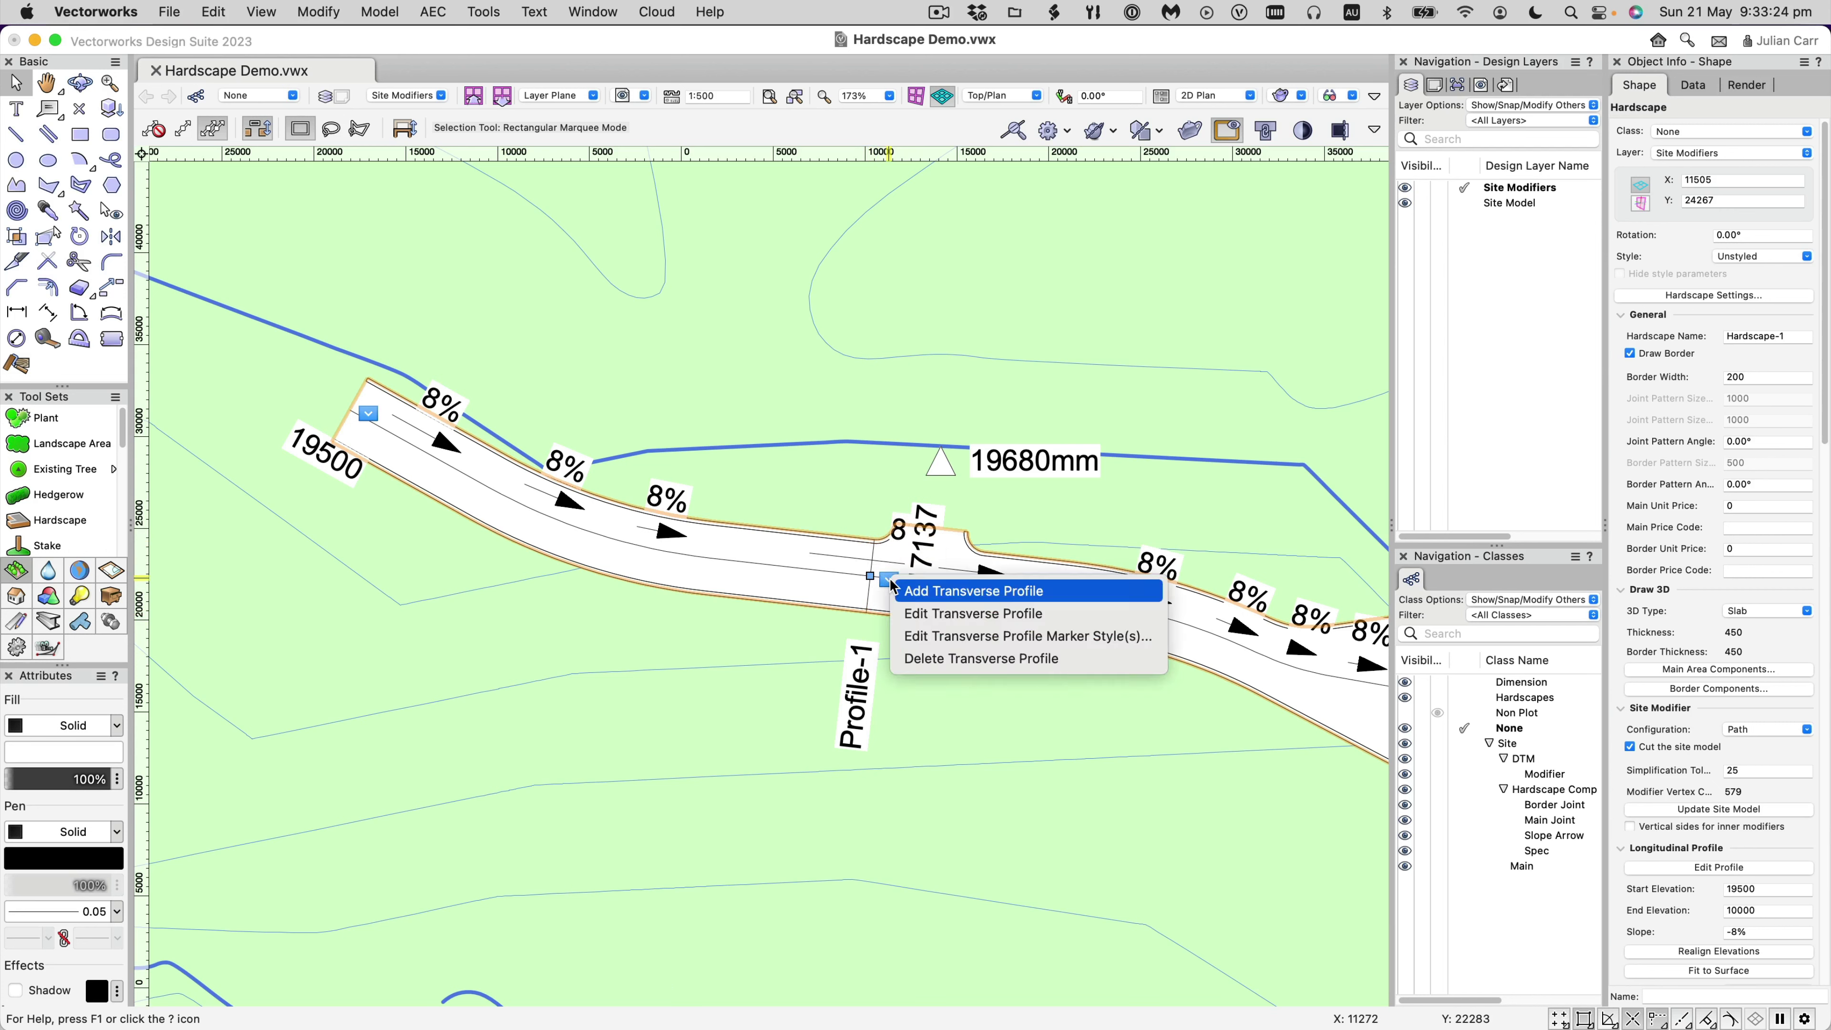
pyautogui.click(909, 602)
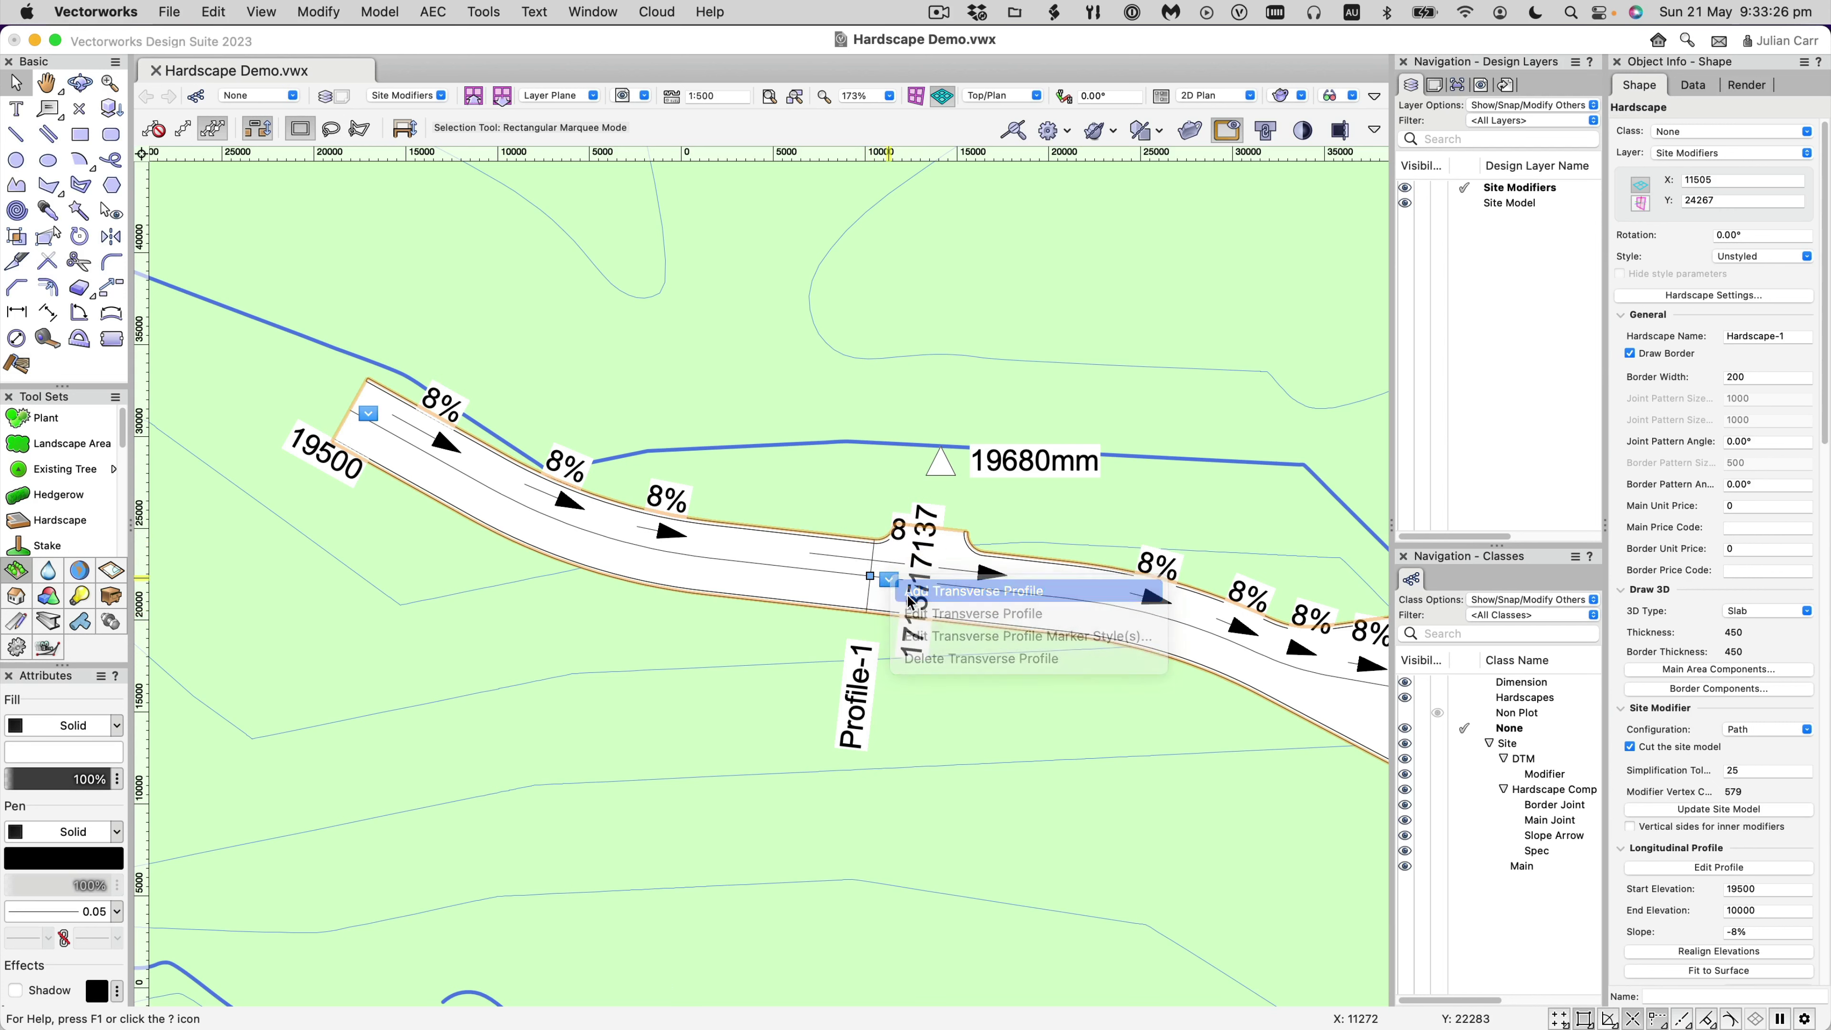
pyautogui.click(989, 557)
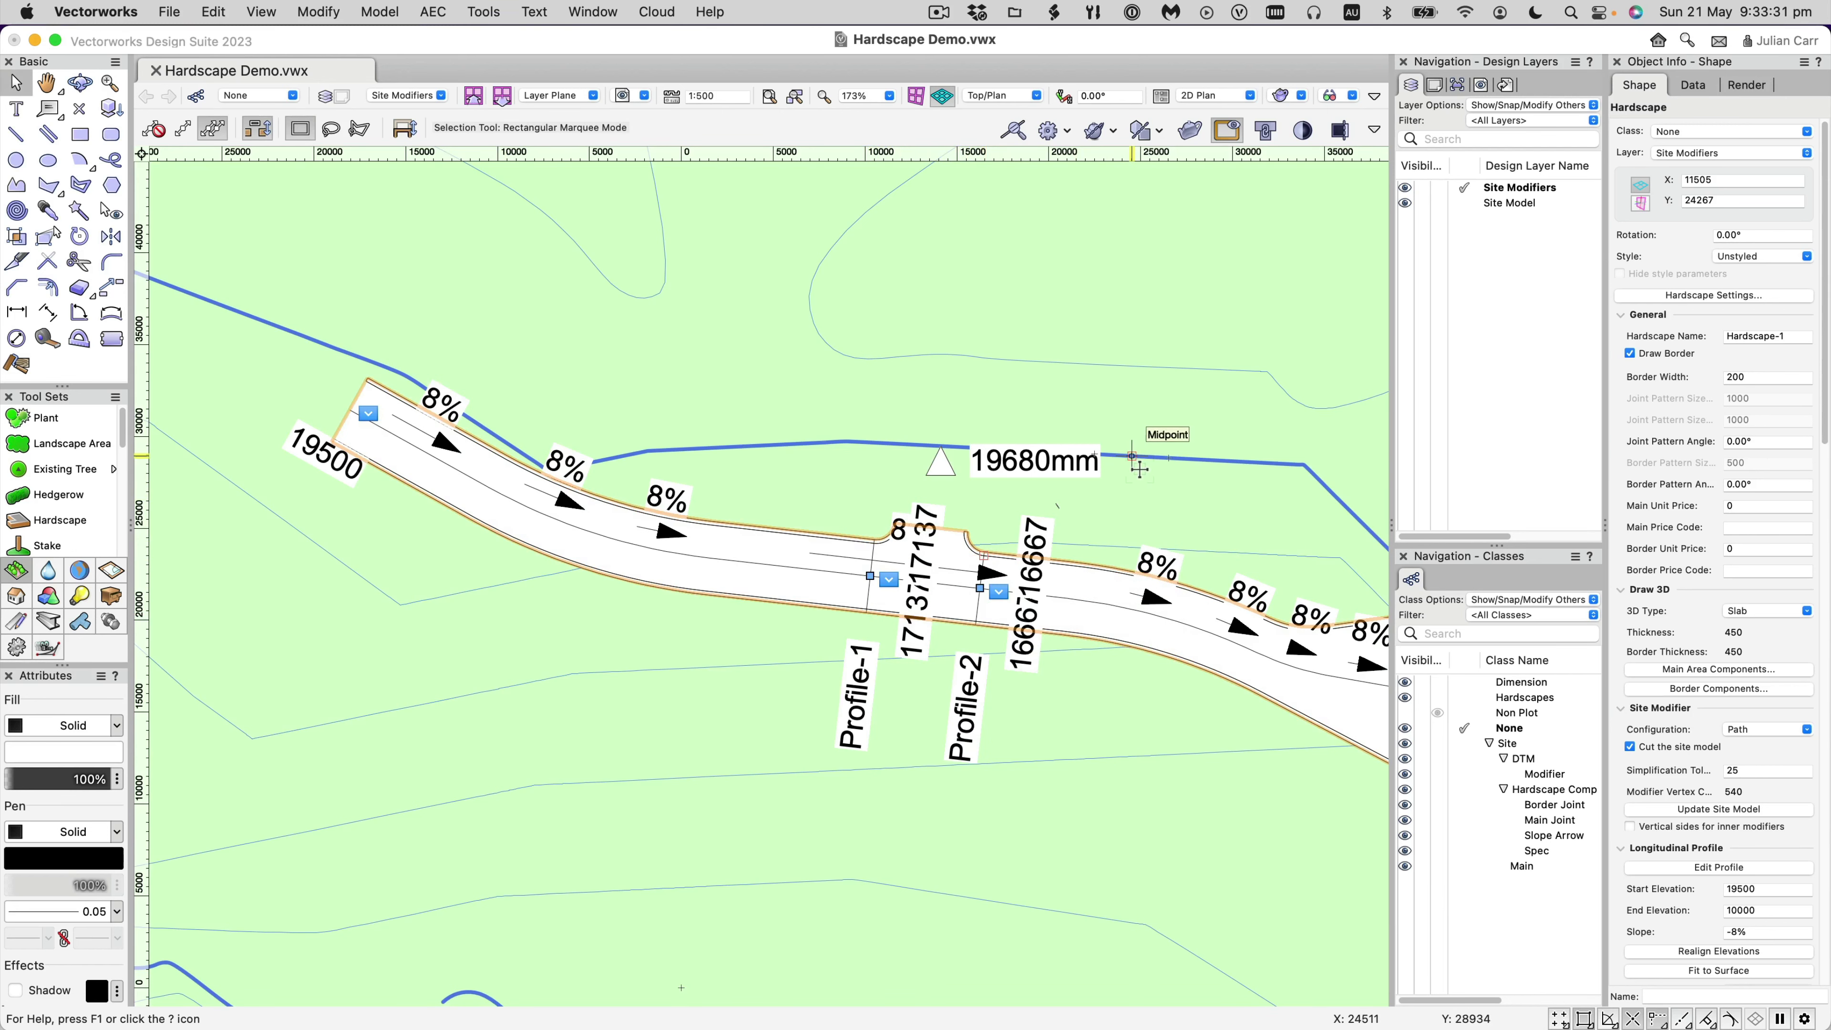
# Open the transverse profile at the notch's uphill end for editing and turn off Show Other Objects While in Edit Modes.
pyautogui.click(888, 580)
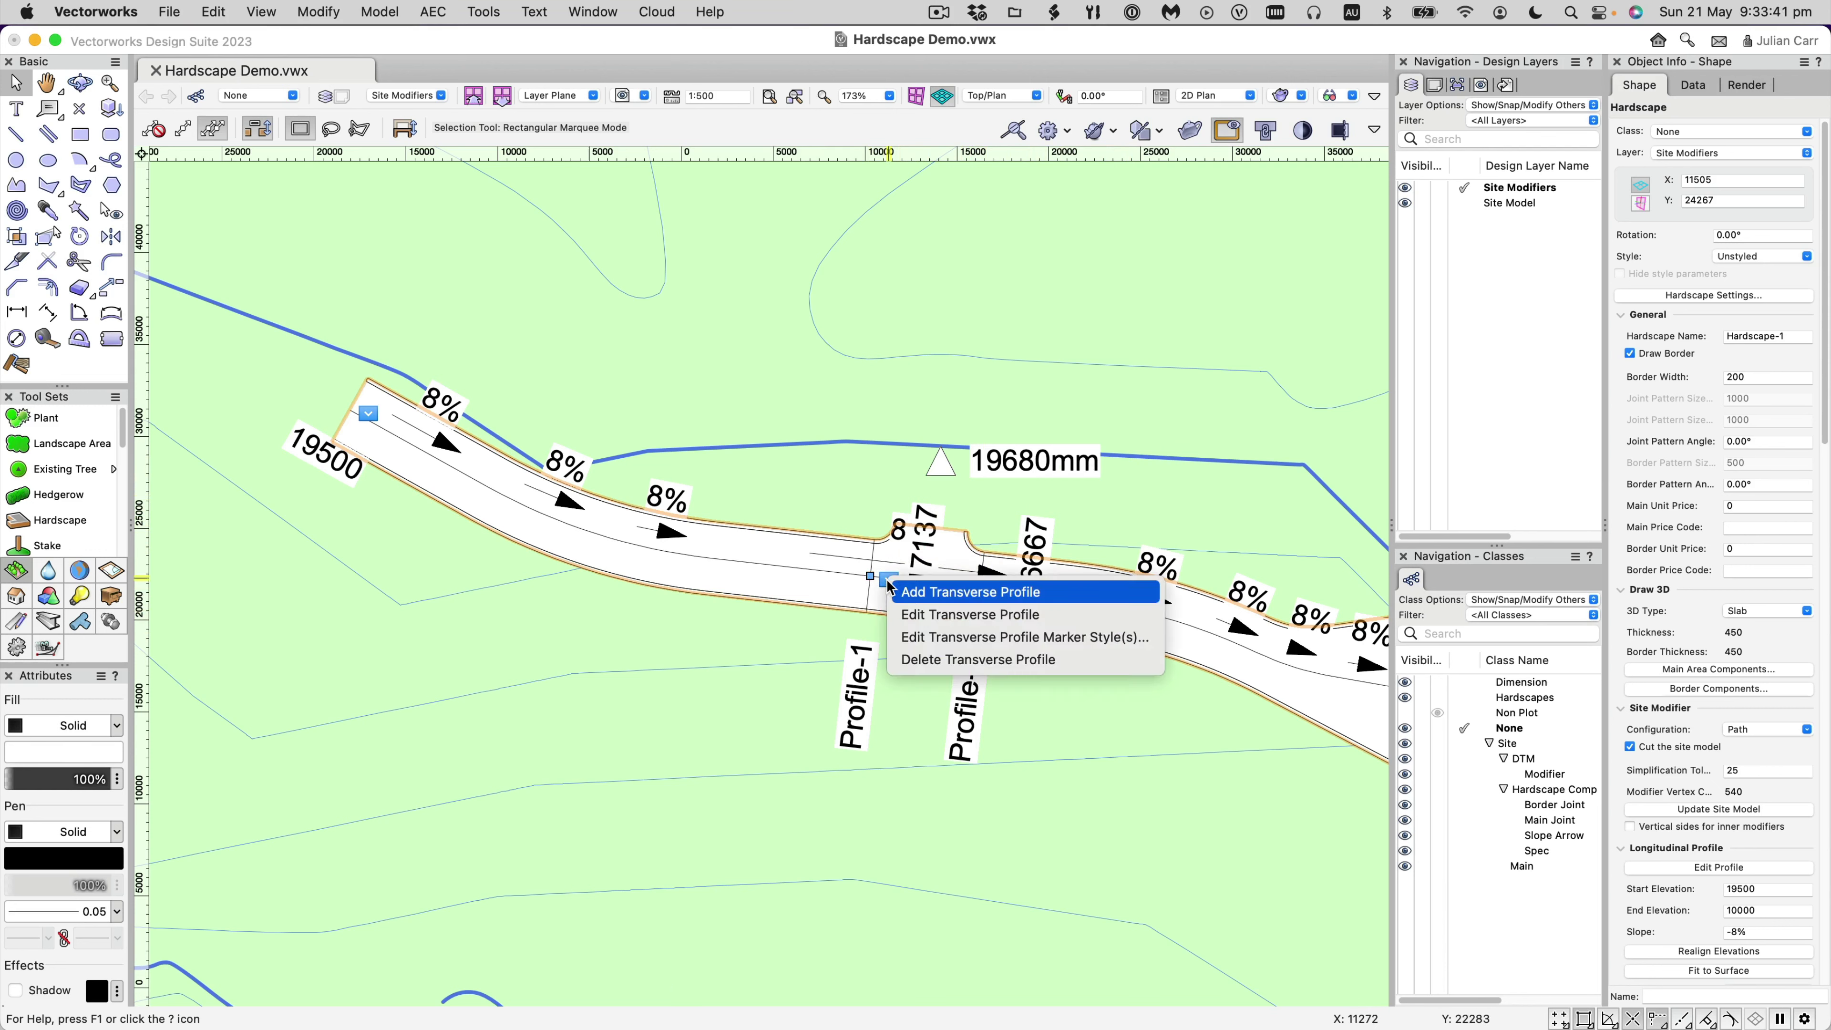
pyautogui.click(909, 617)
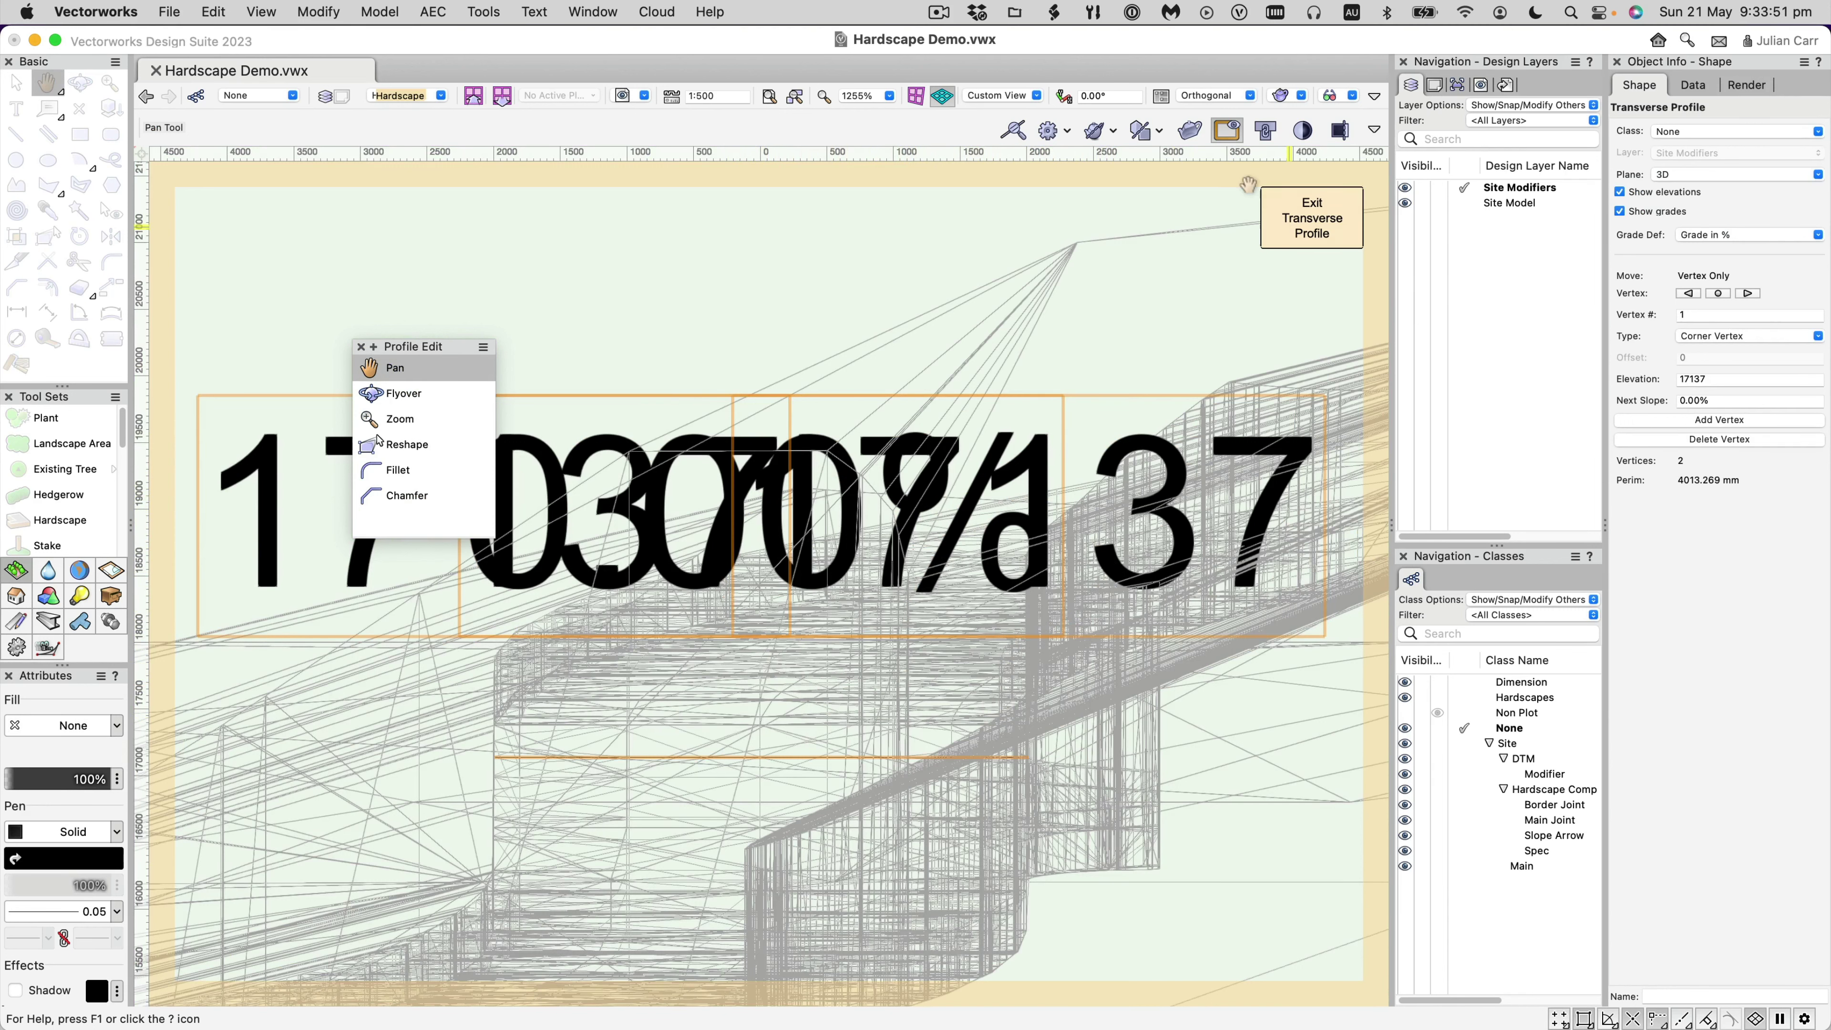
pyautogui.click(1233, 135)
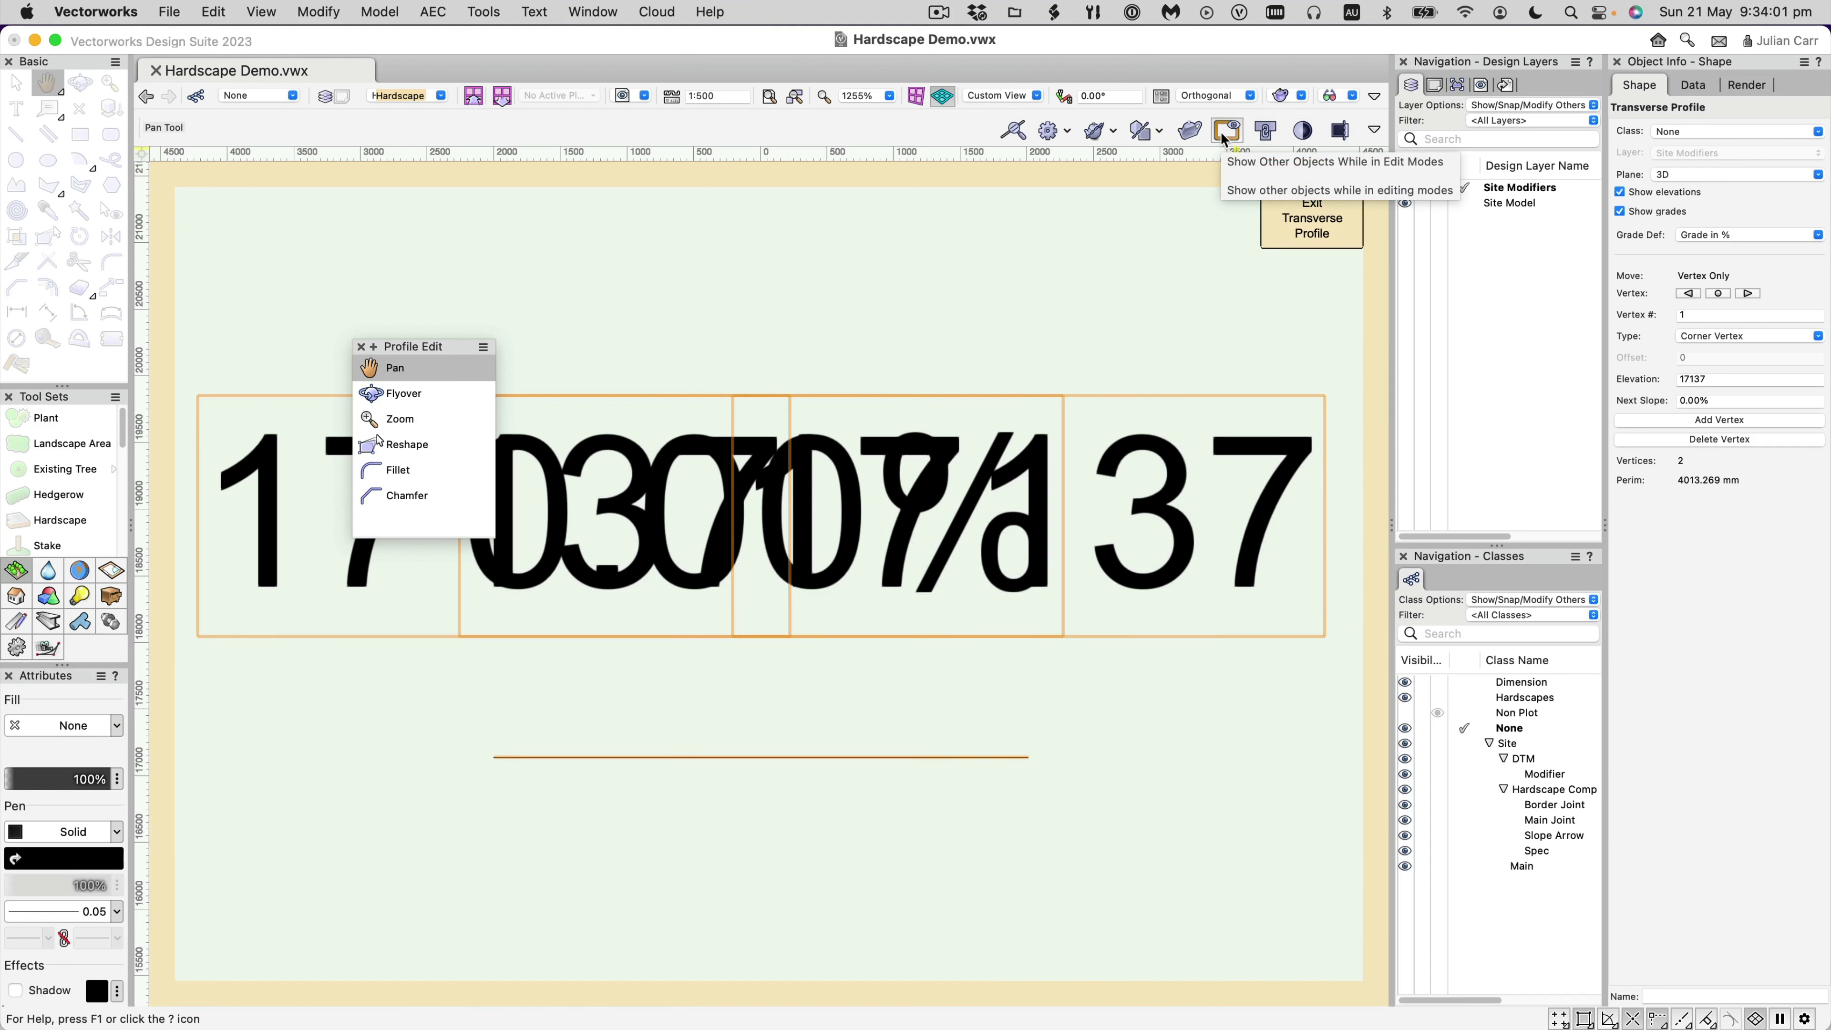
pyautogui.click(1374, 131)
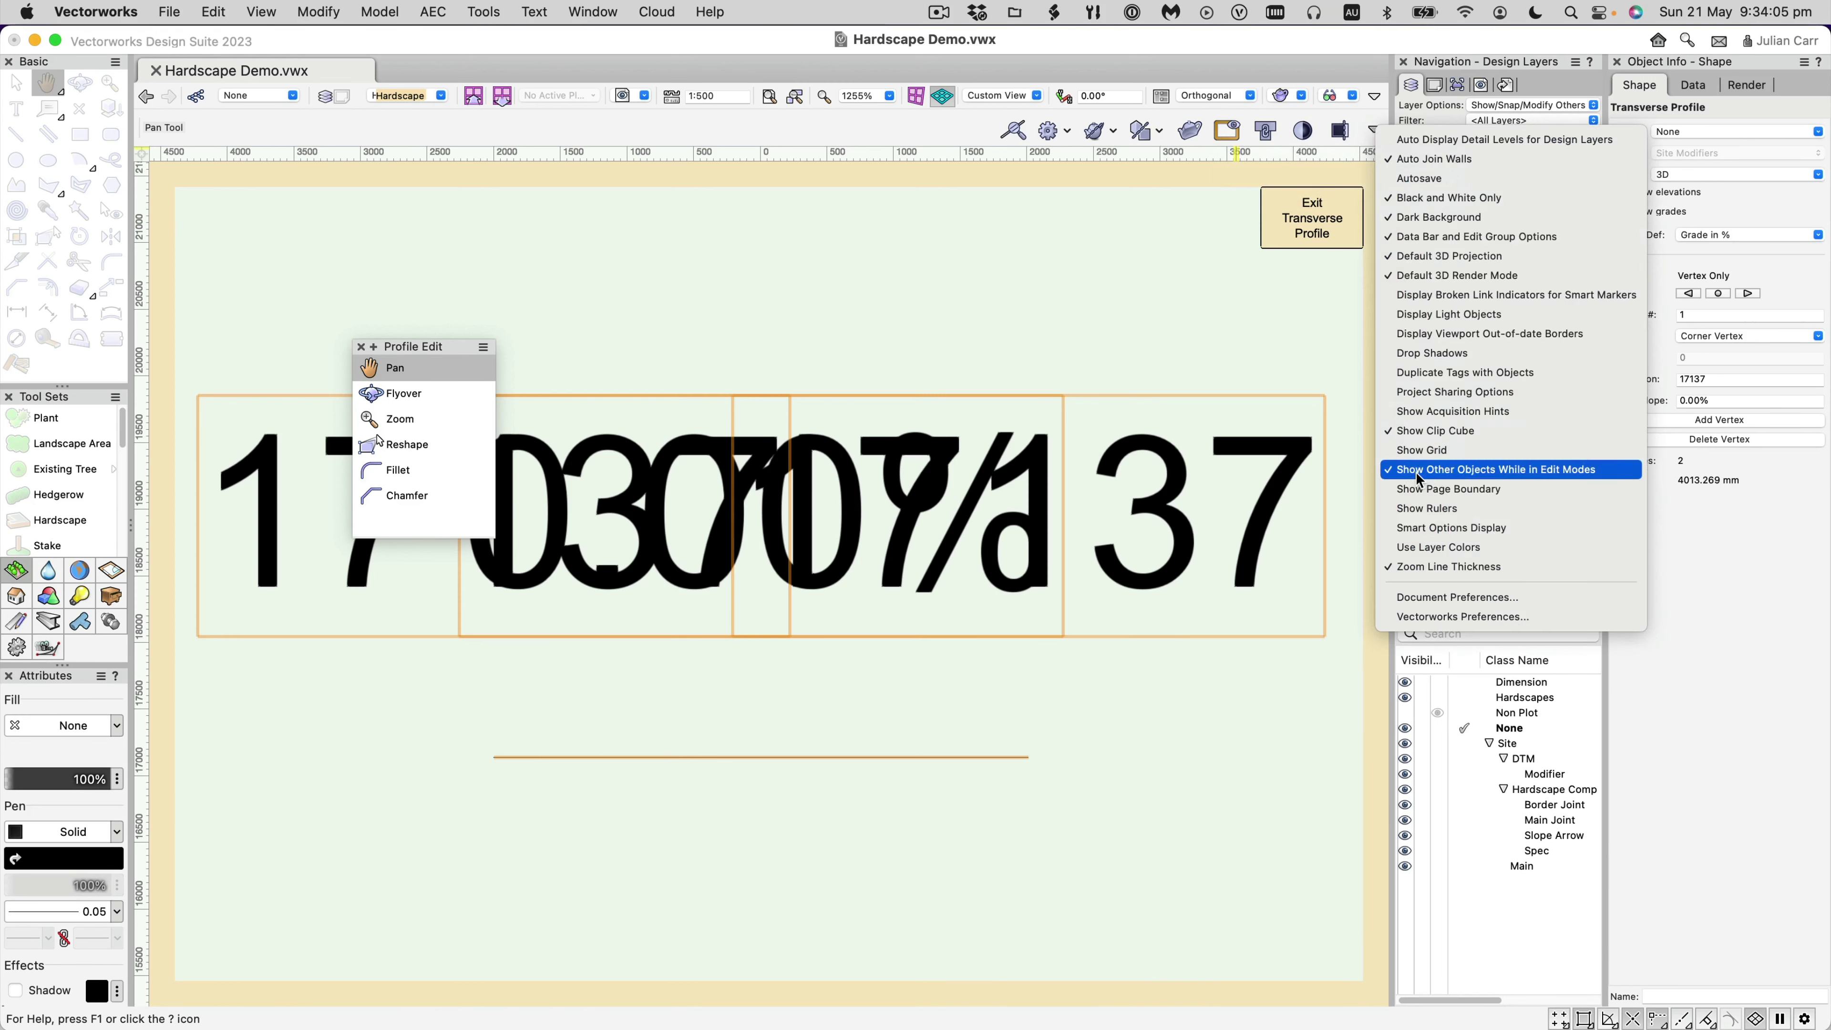
pyautogui.click(1228, 130)
pyautogui.click(1228, 131)
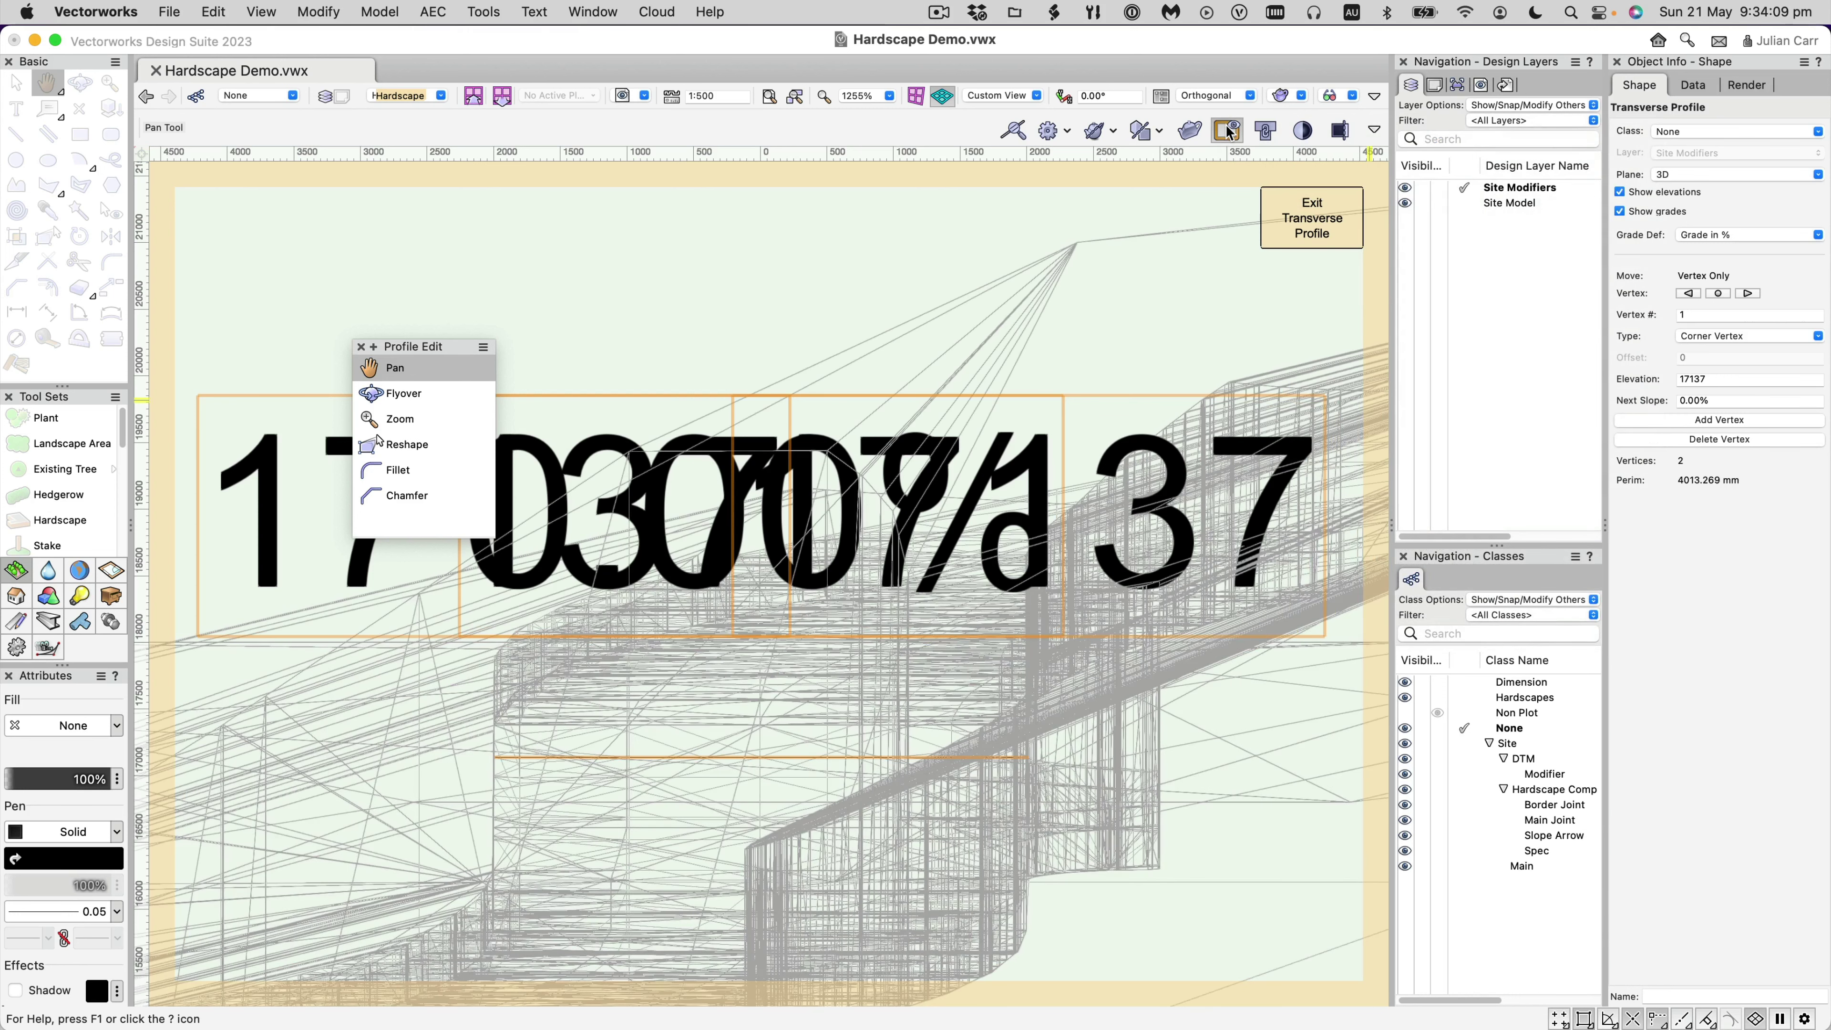
pyautogui.click(1228, 130)
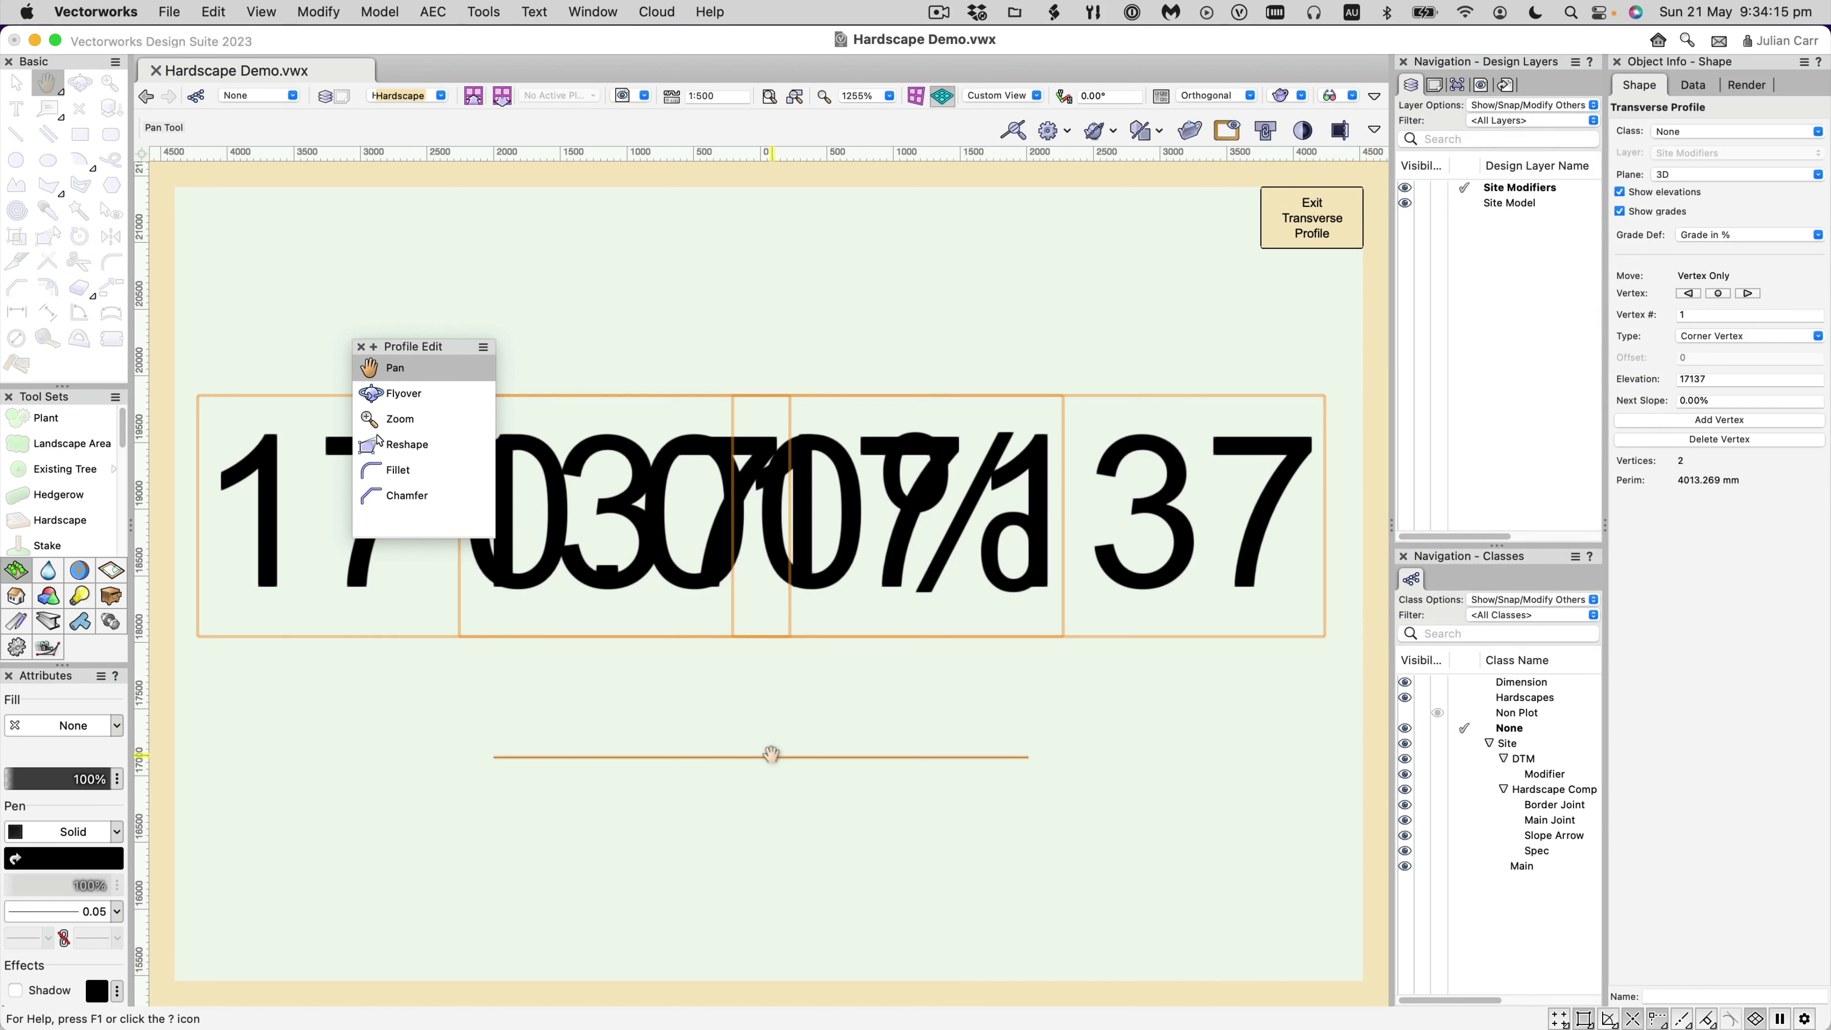
# Reshape the transverse profile by its midpoint, raising the whole line to an elevation of 18300 mm.
pyautogui.click(380, 443)
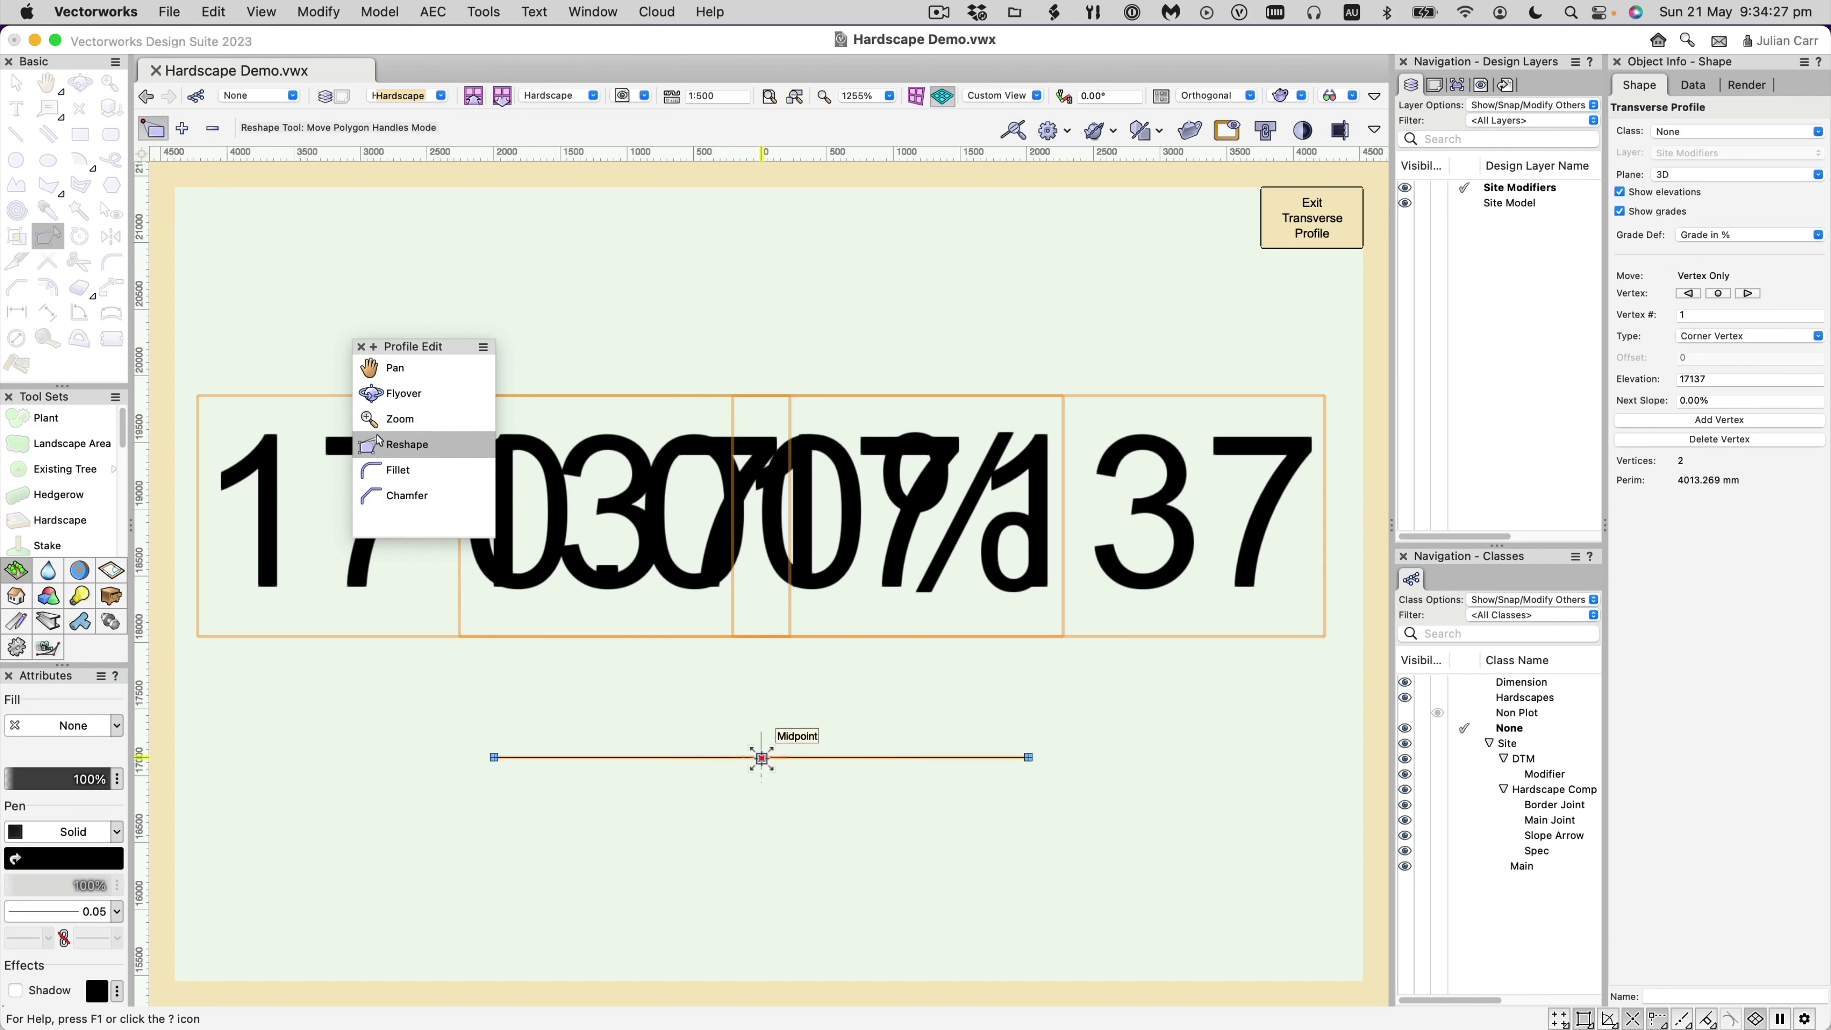
pyautogui.moveTo(761, 757); pyautogui.dragTo(761, 722)
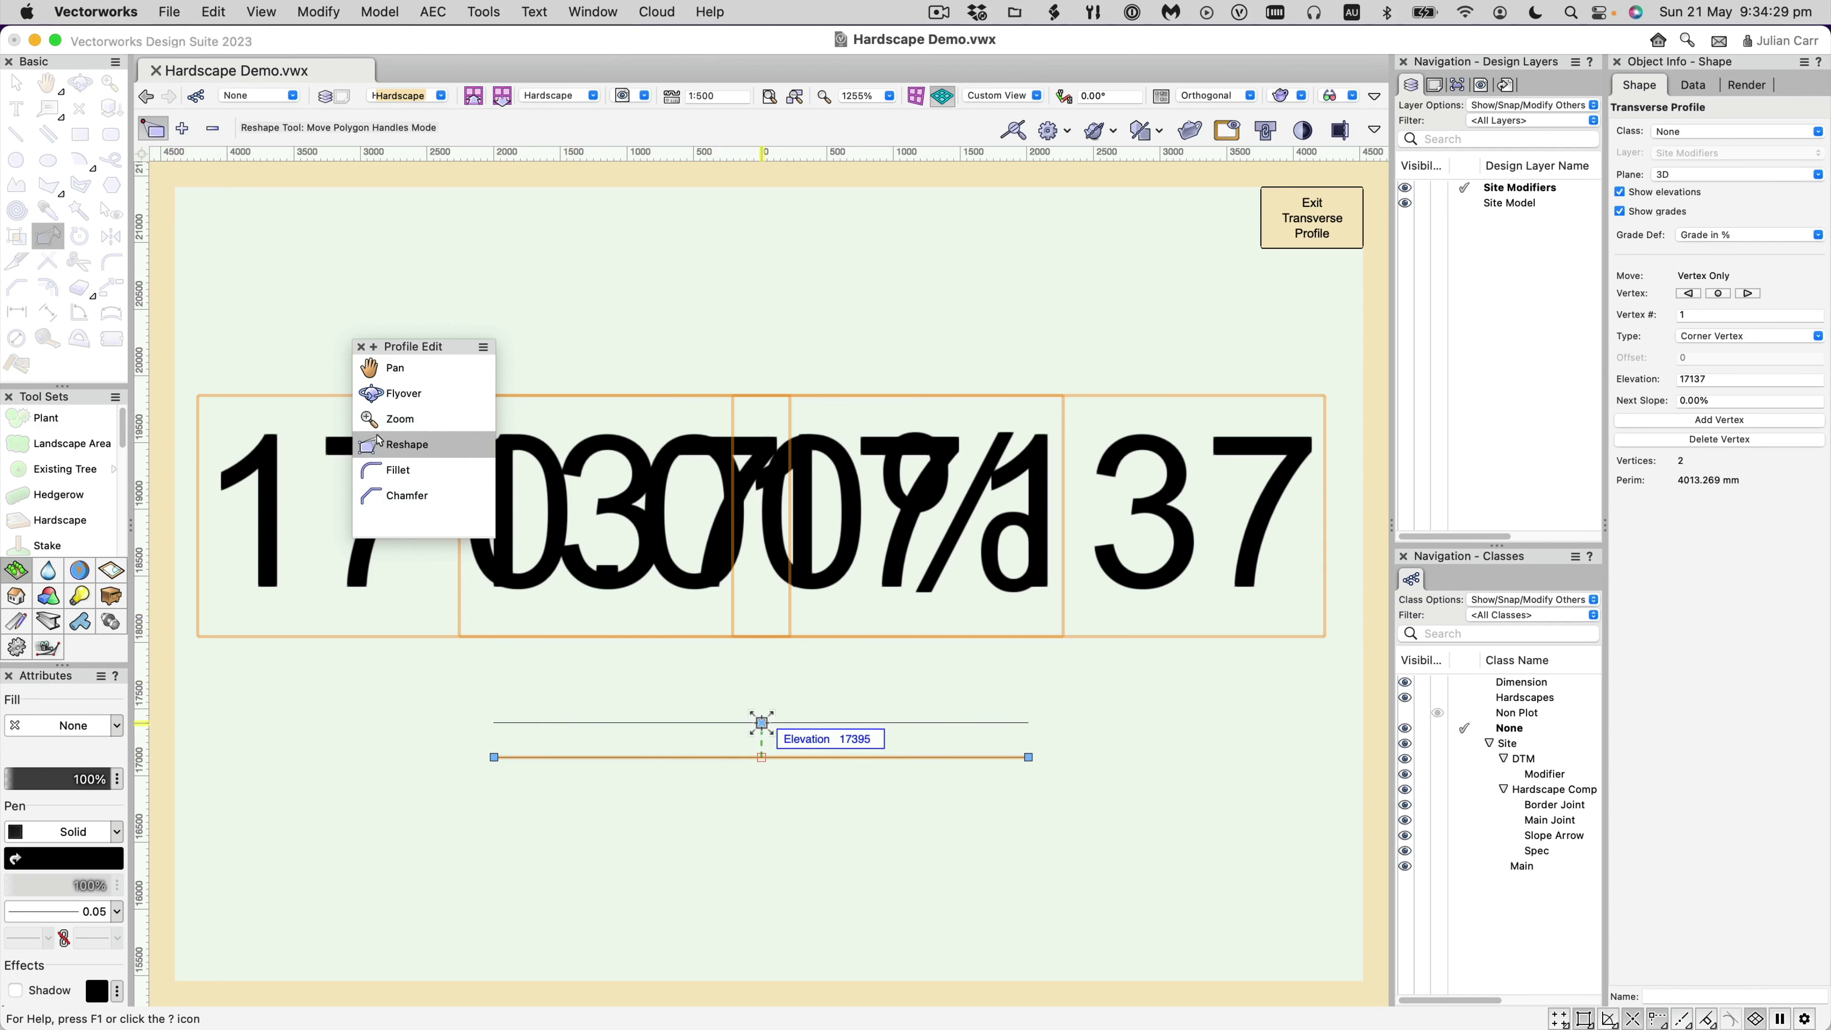
pyautogui.write('18300')
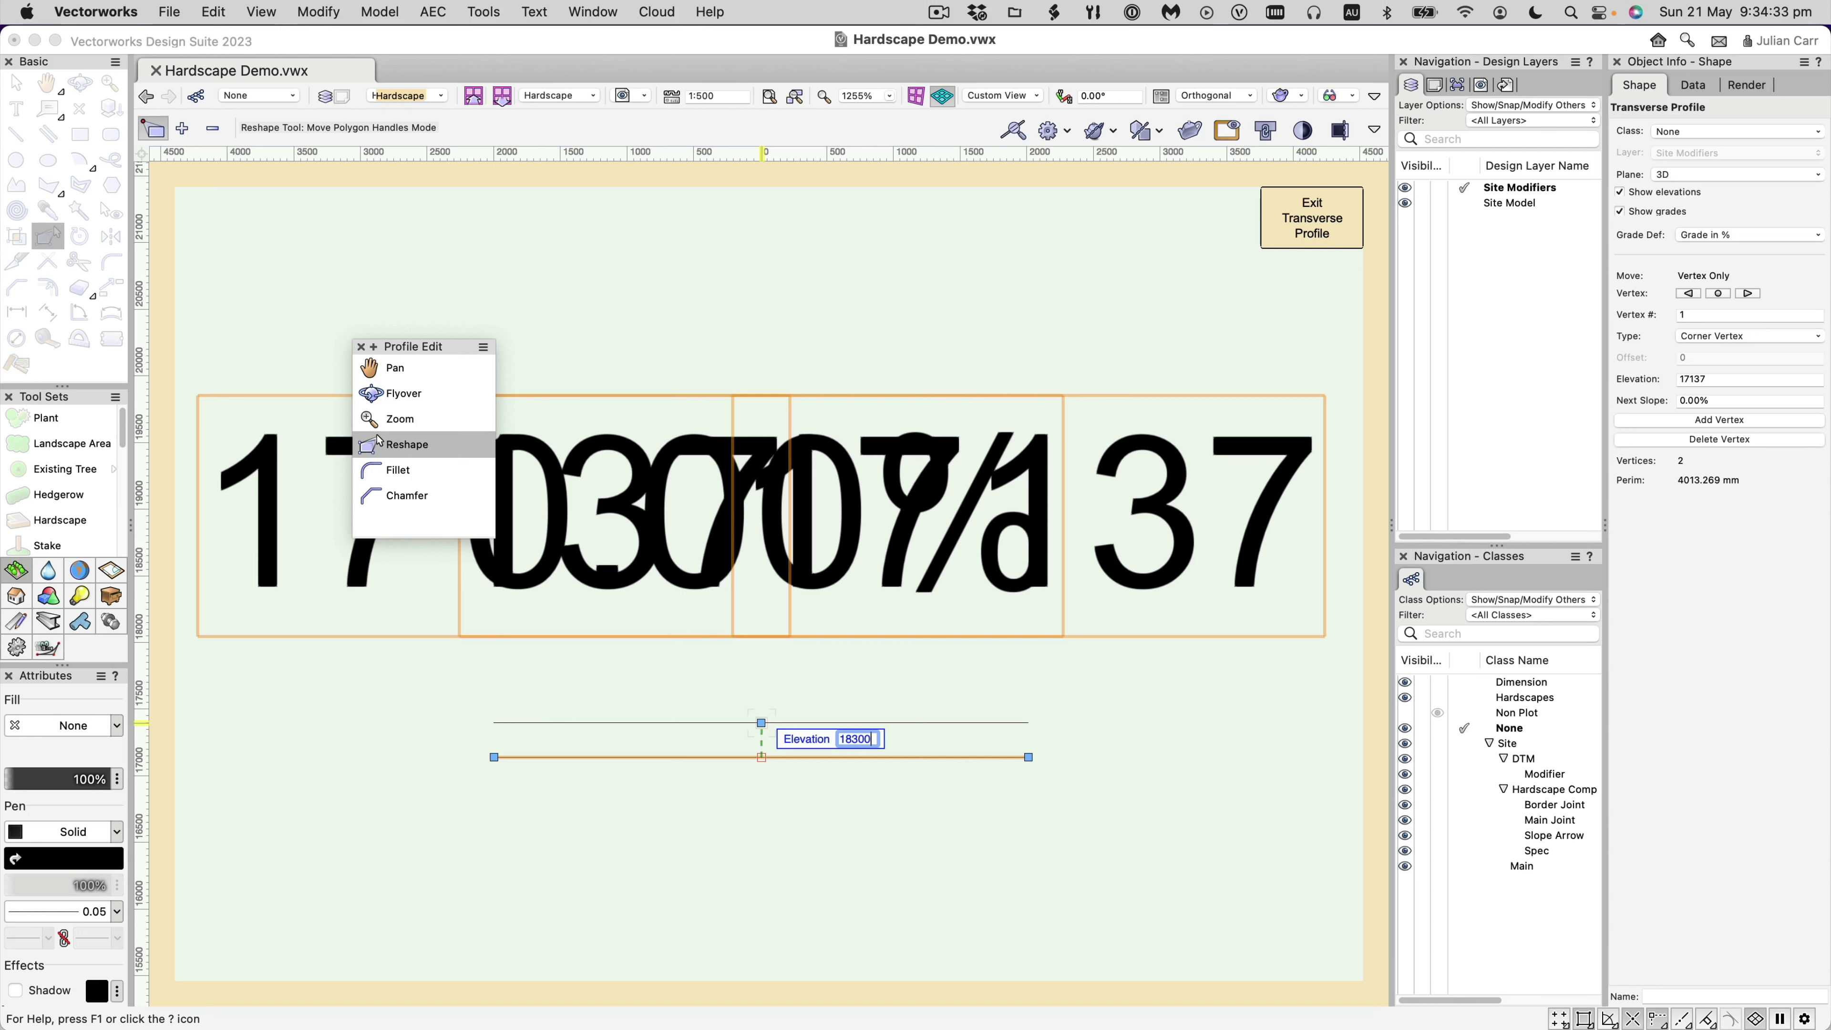
pyautogui.press('Return')
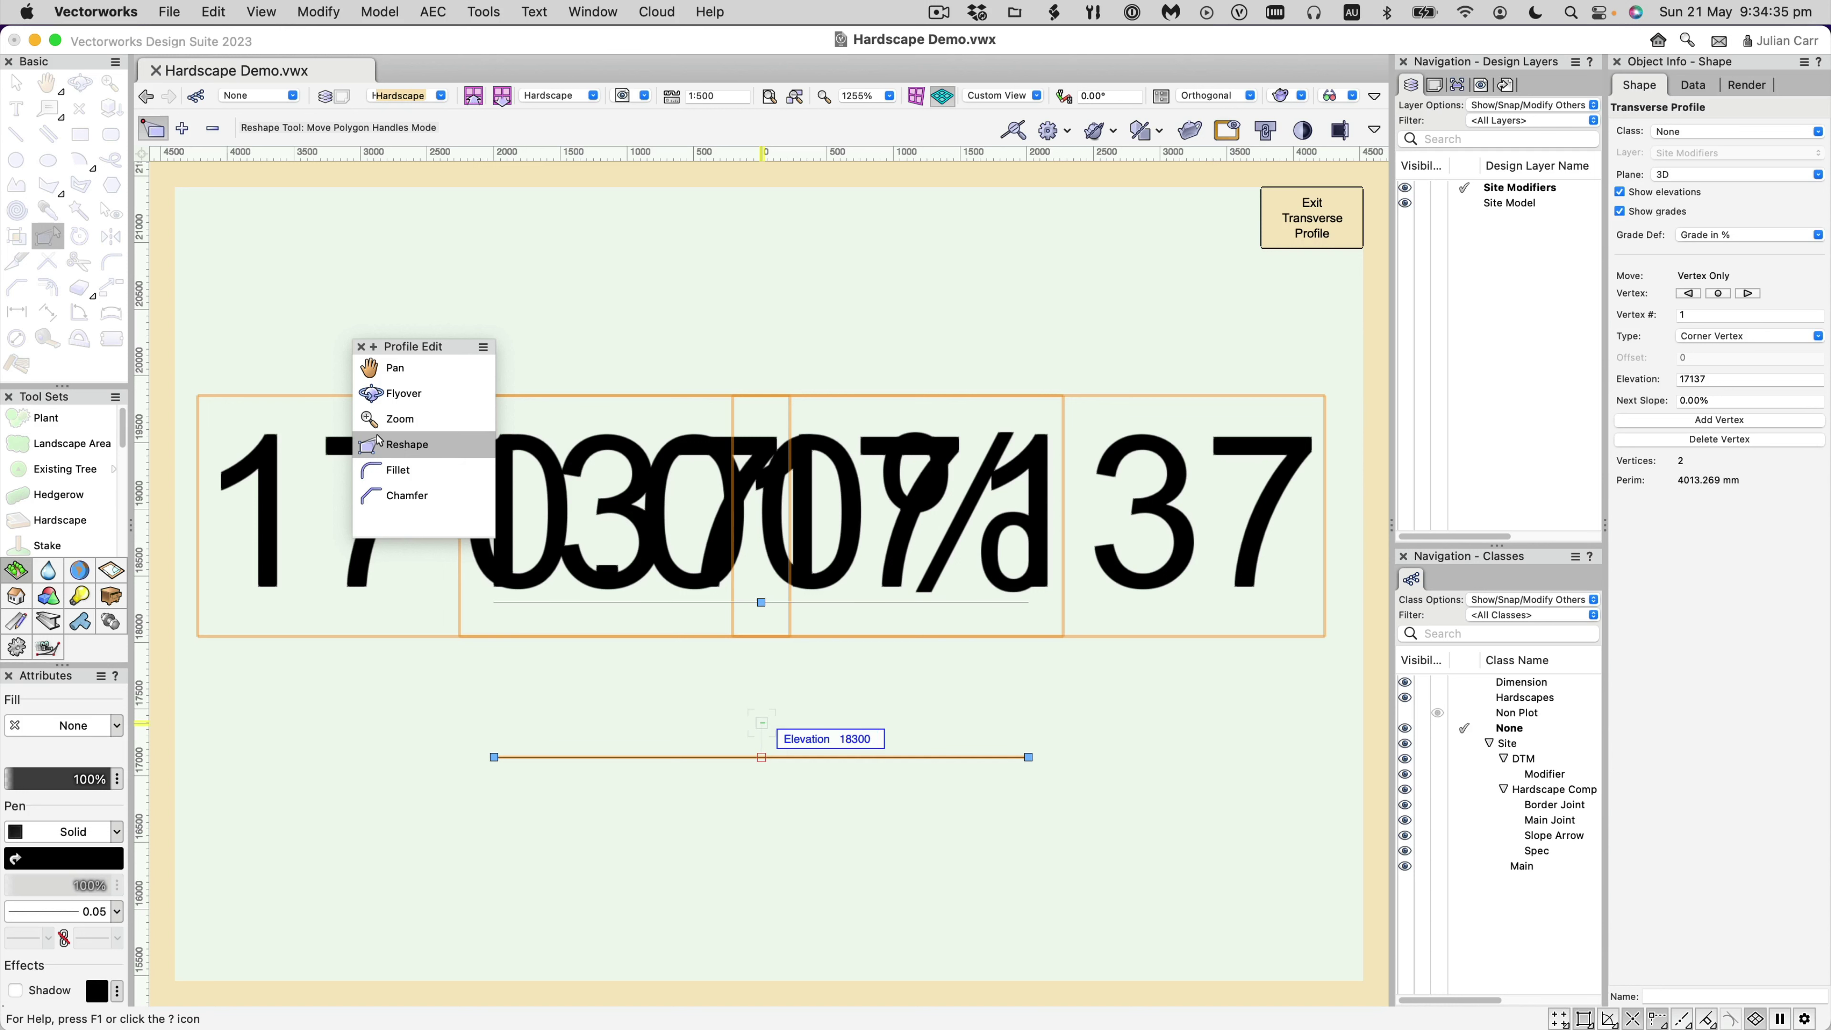
pyautogui.press('Return')
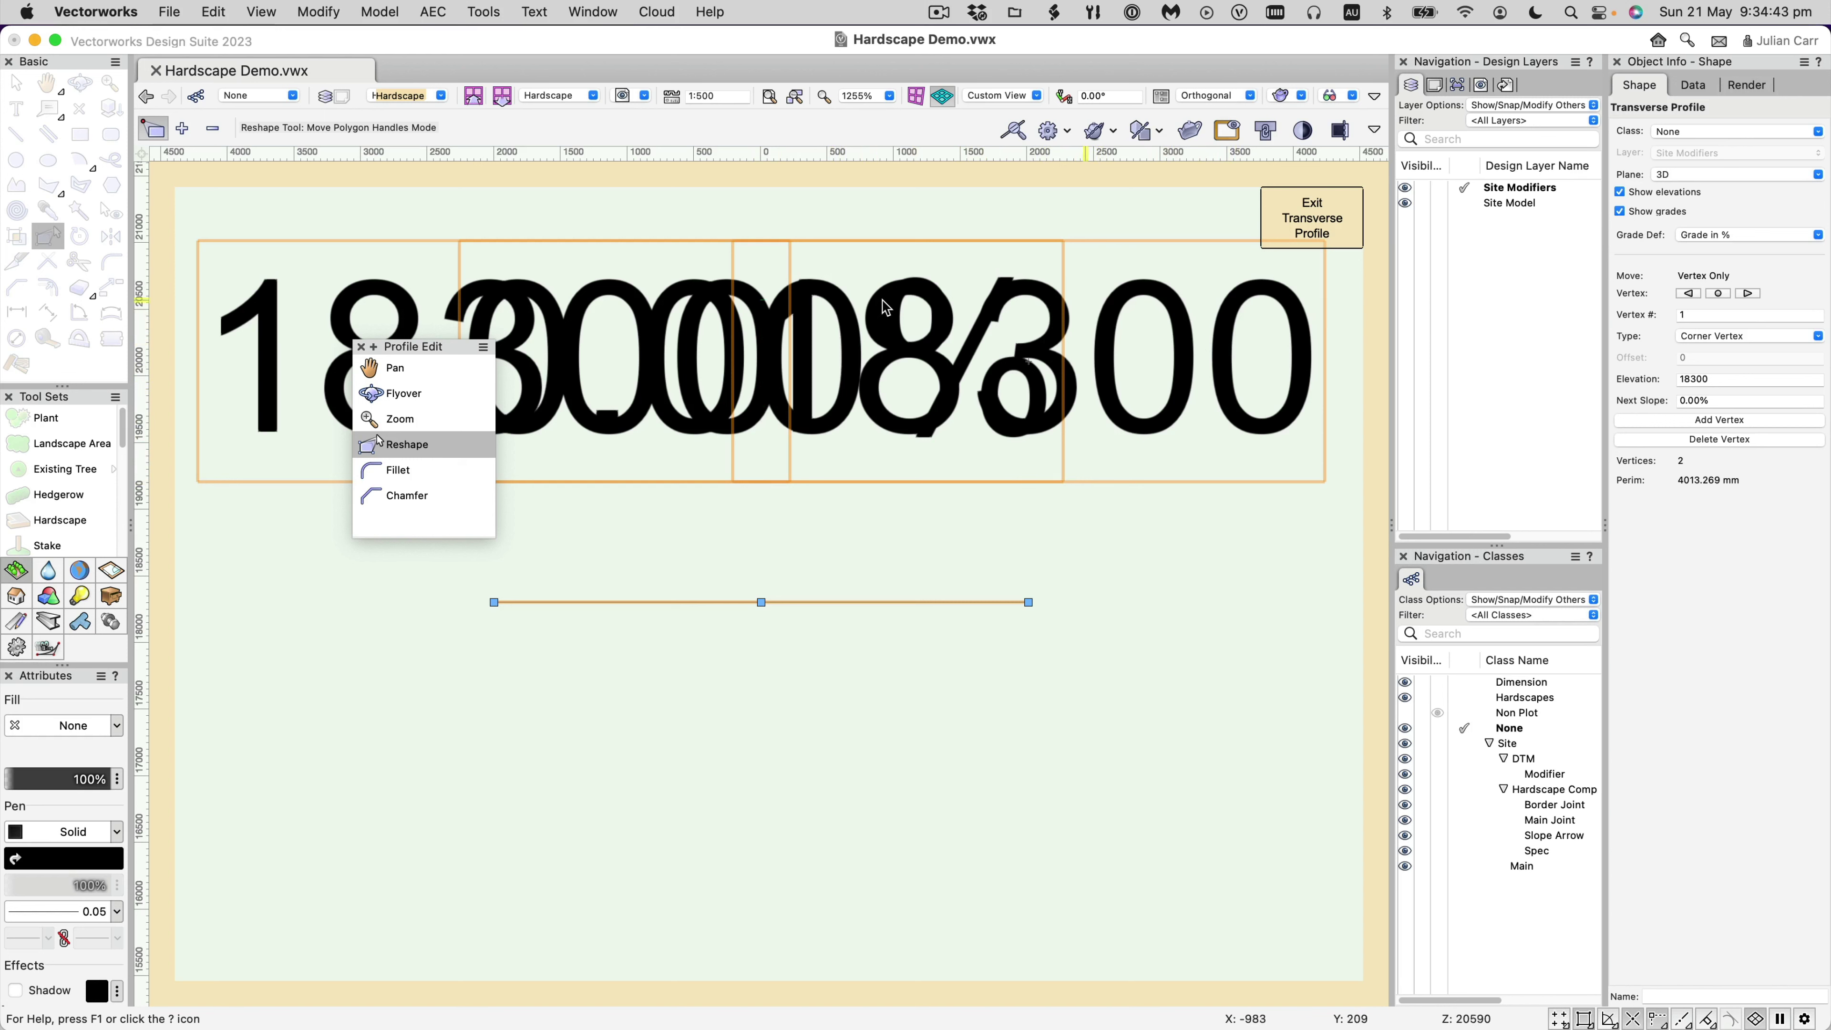
# Set the profile label text size to 4, clear the Profile Edit palette off the labels, and exit the transverse profile.
pyautogui.click(485, 11)
pyautogui.moveTo(541, 13)
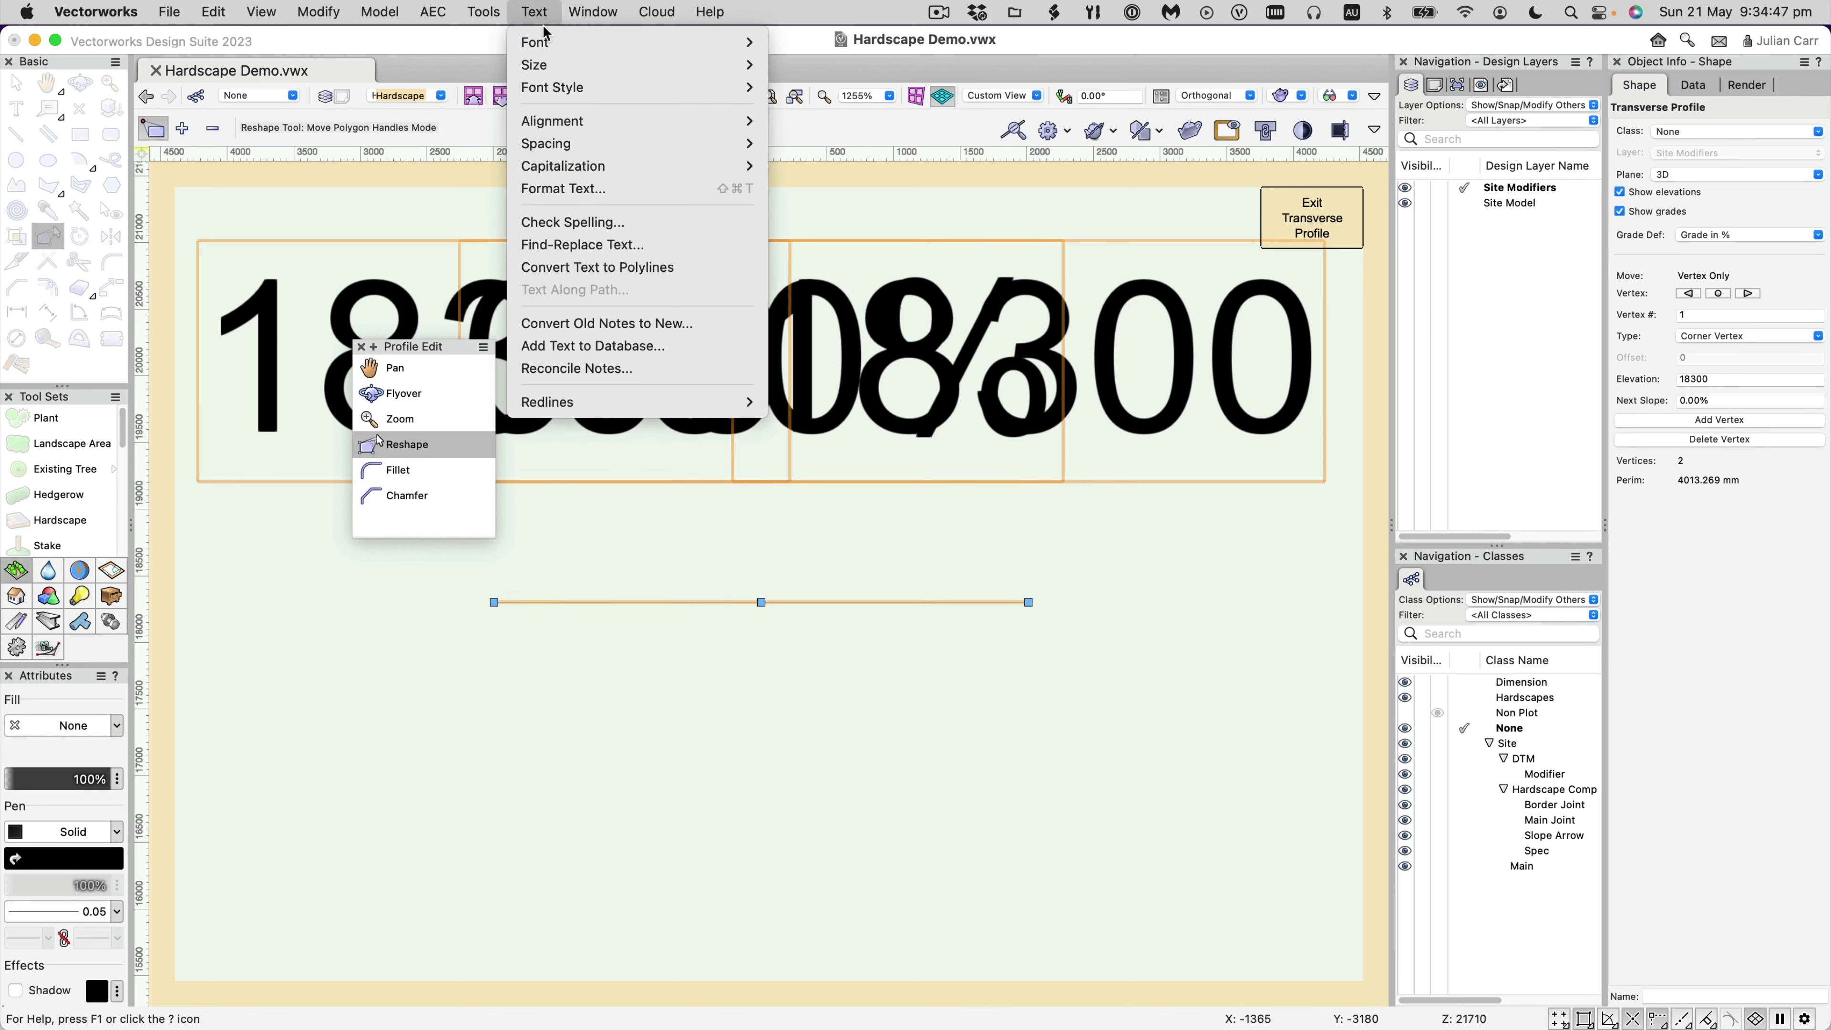
pyautogui.moveTo(555, 65)
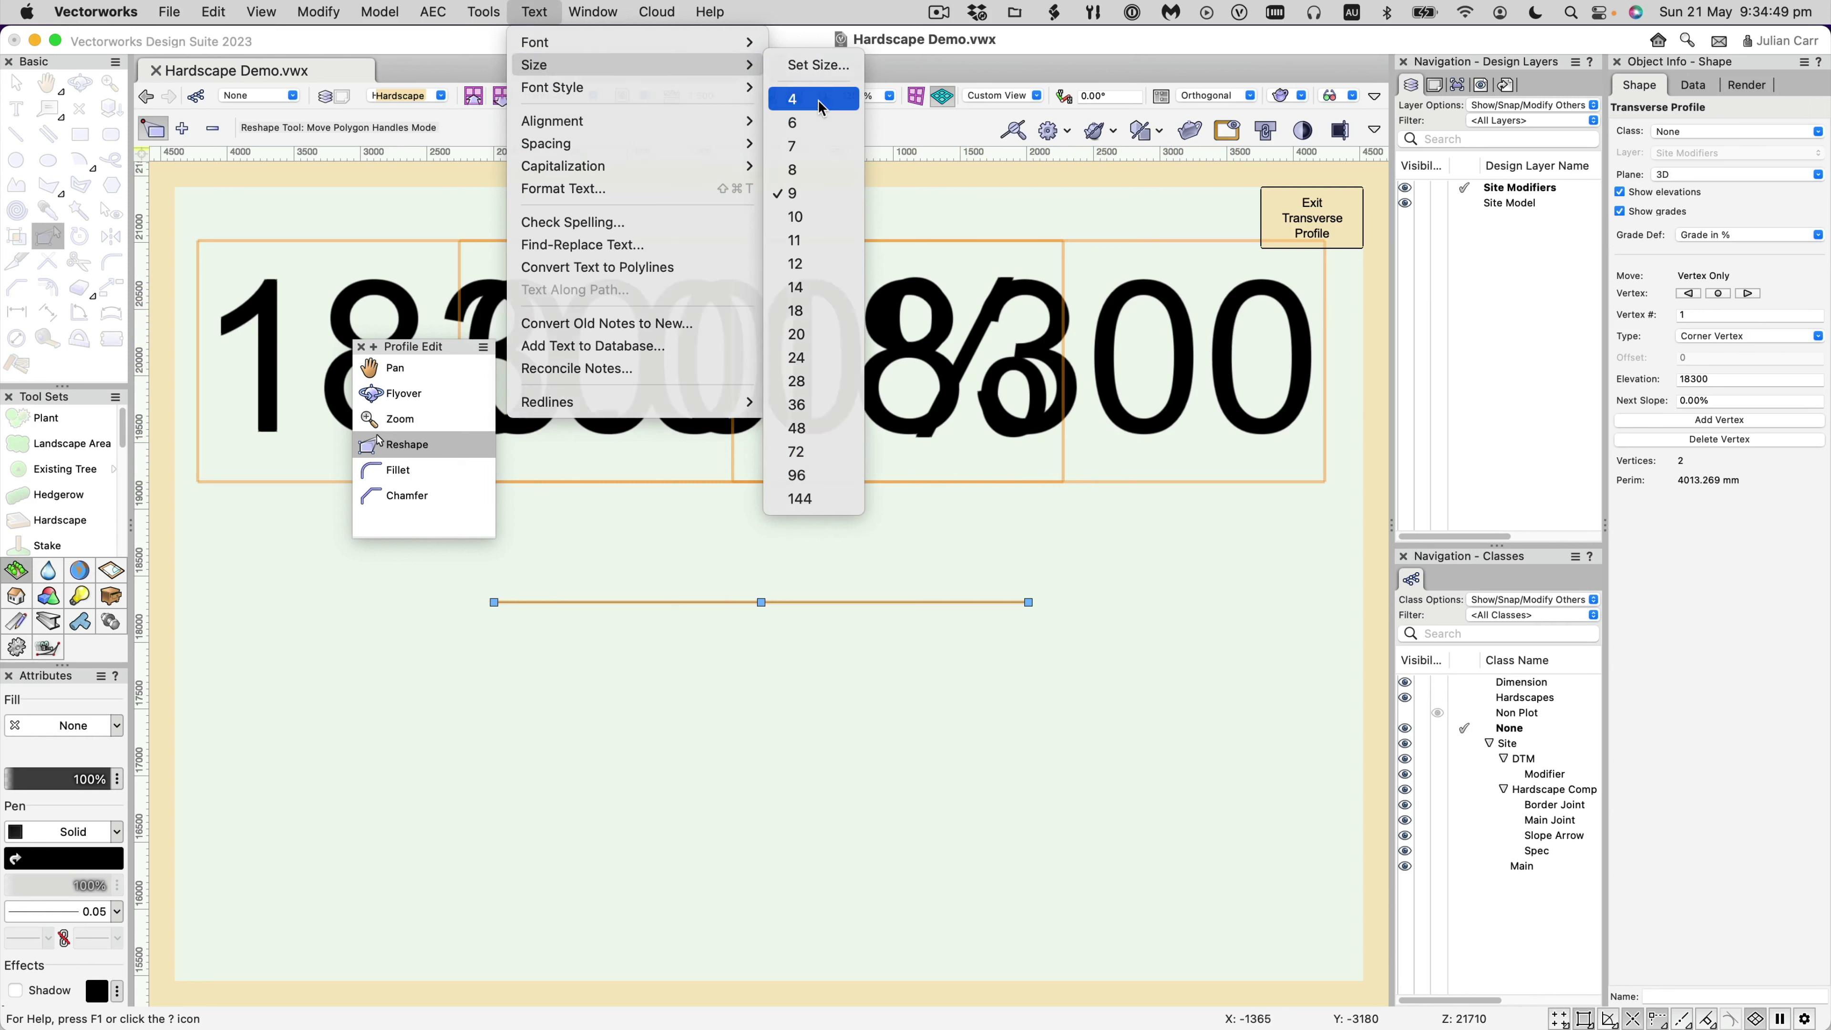
pyautogui.click(814, 122)
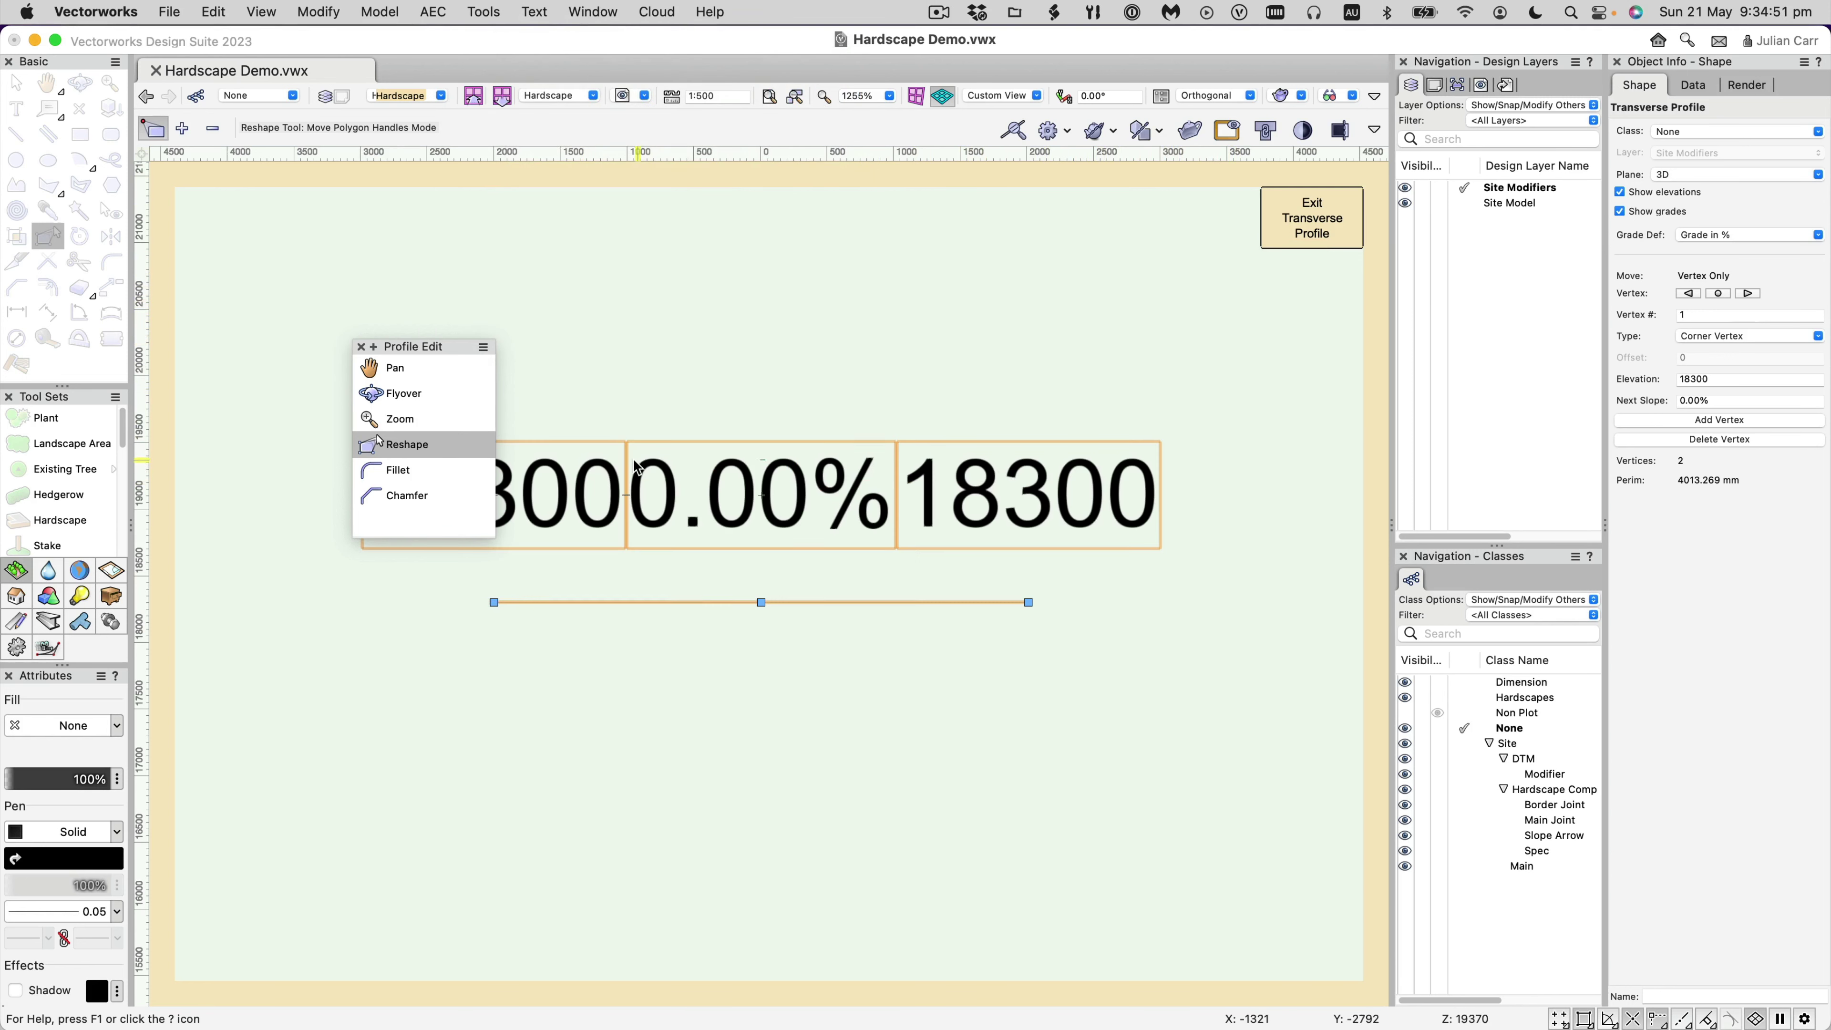
pyautogui.moveTo(422, 353); pyautogui.dragTo(310, 236)
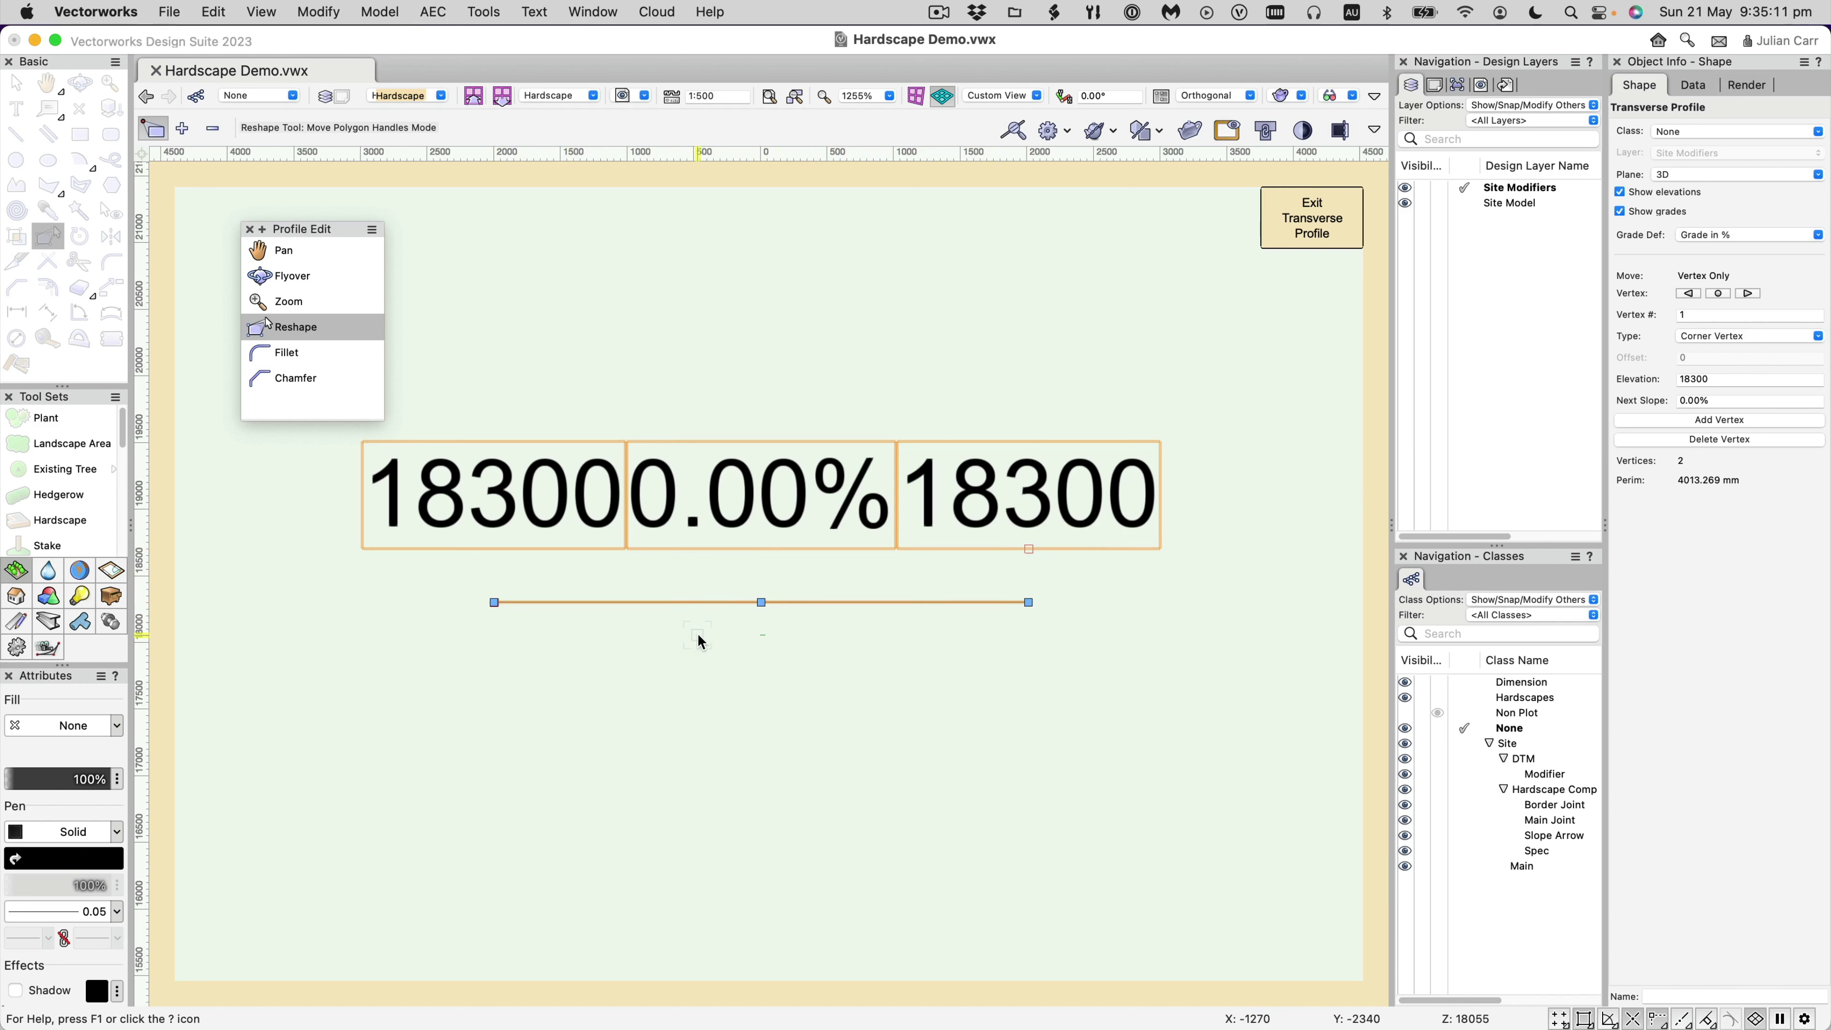
pyautogui.click(1335, 219)
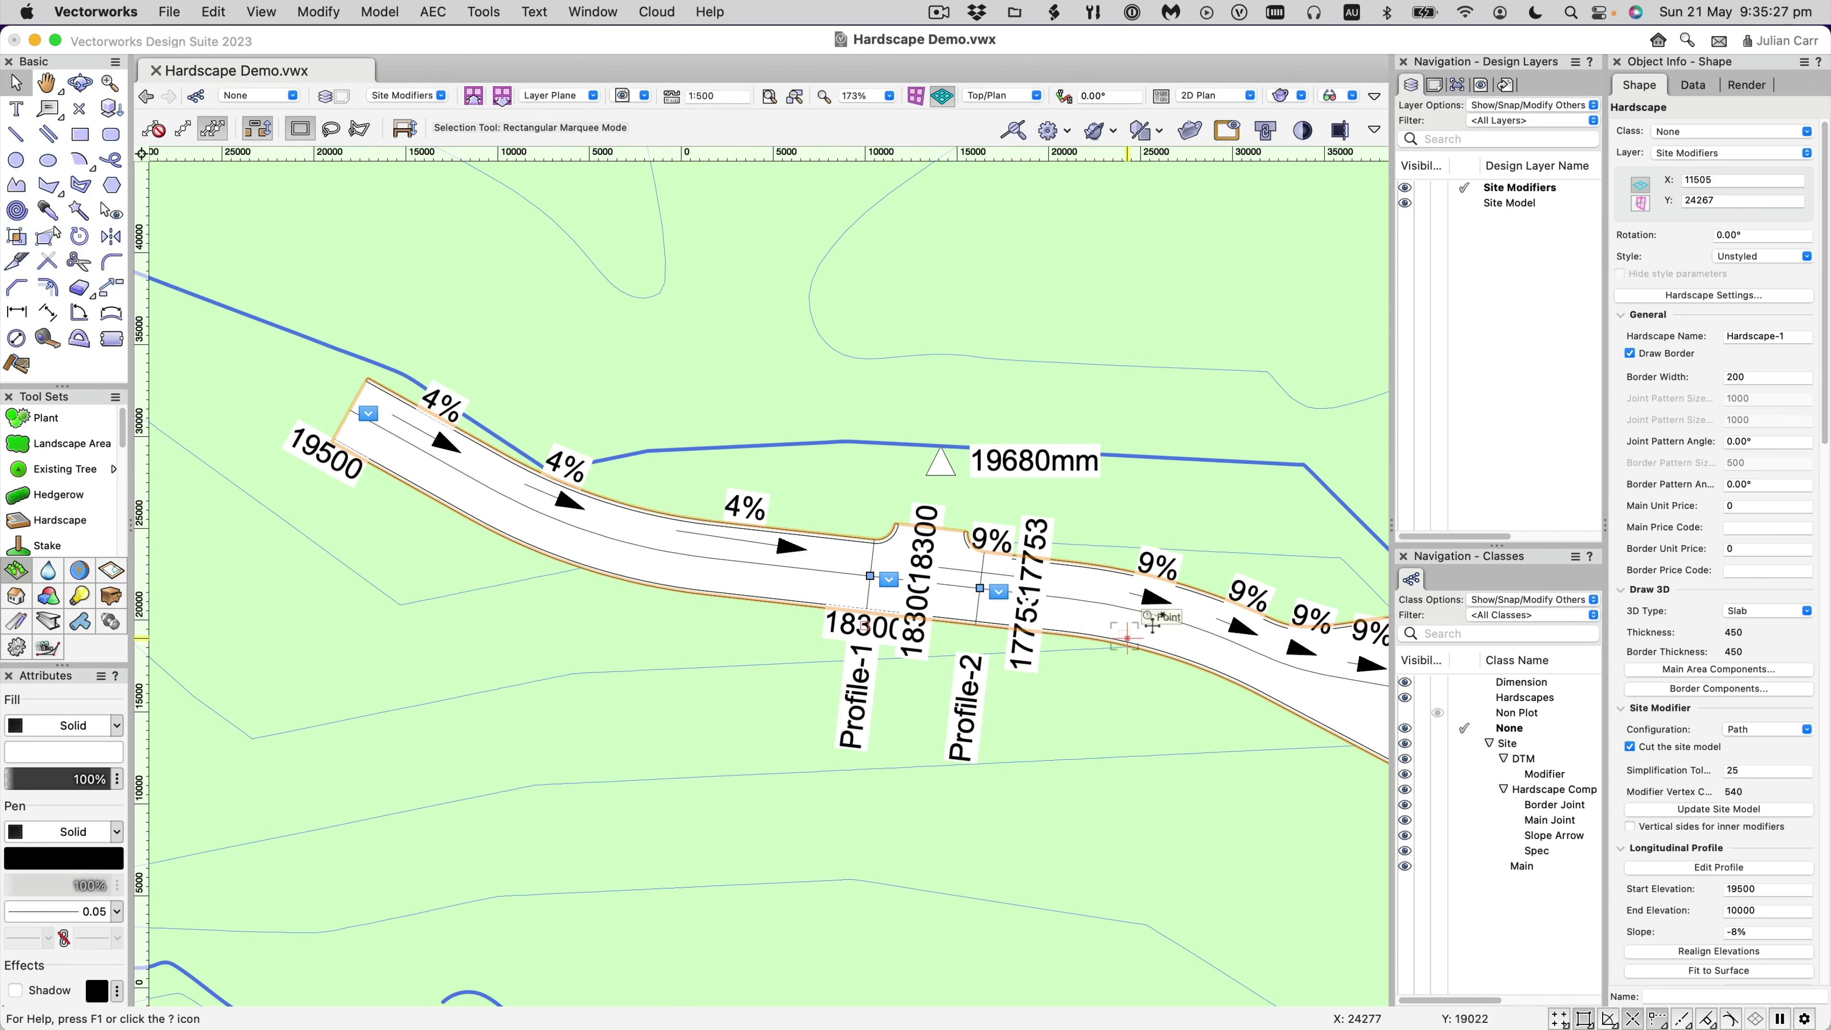
# Edit the transverse profile at the notch's downhill end, reshape the whole line by its midpoint to an elevation of 18300 mm, and exit.
pyautogui.click(1000, 597)
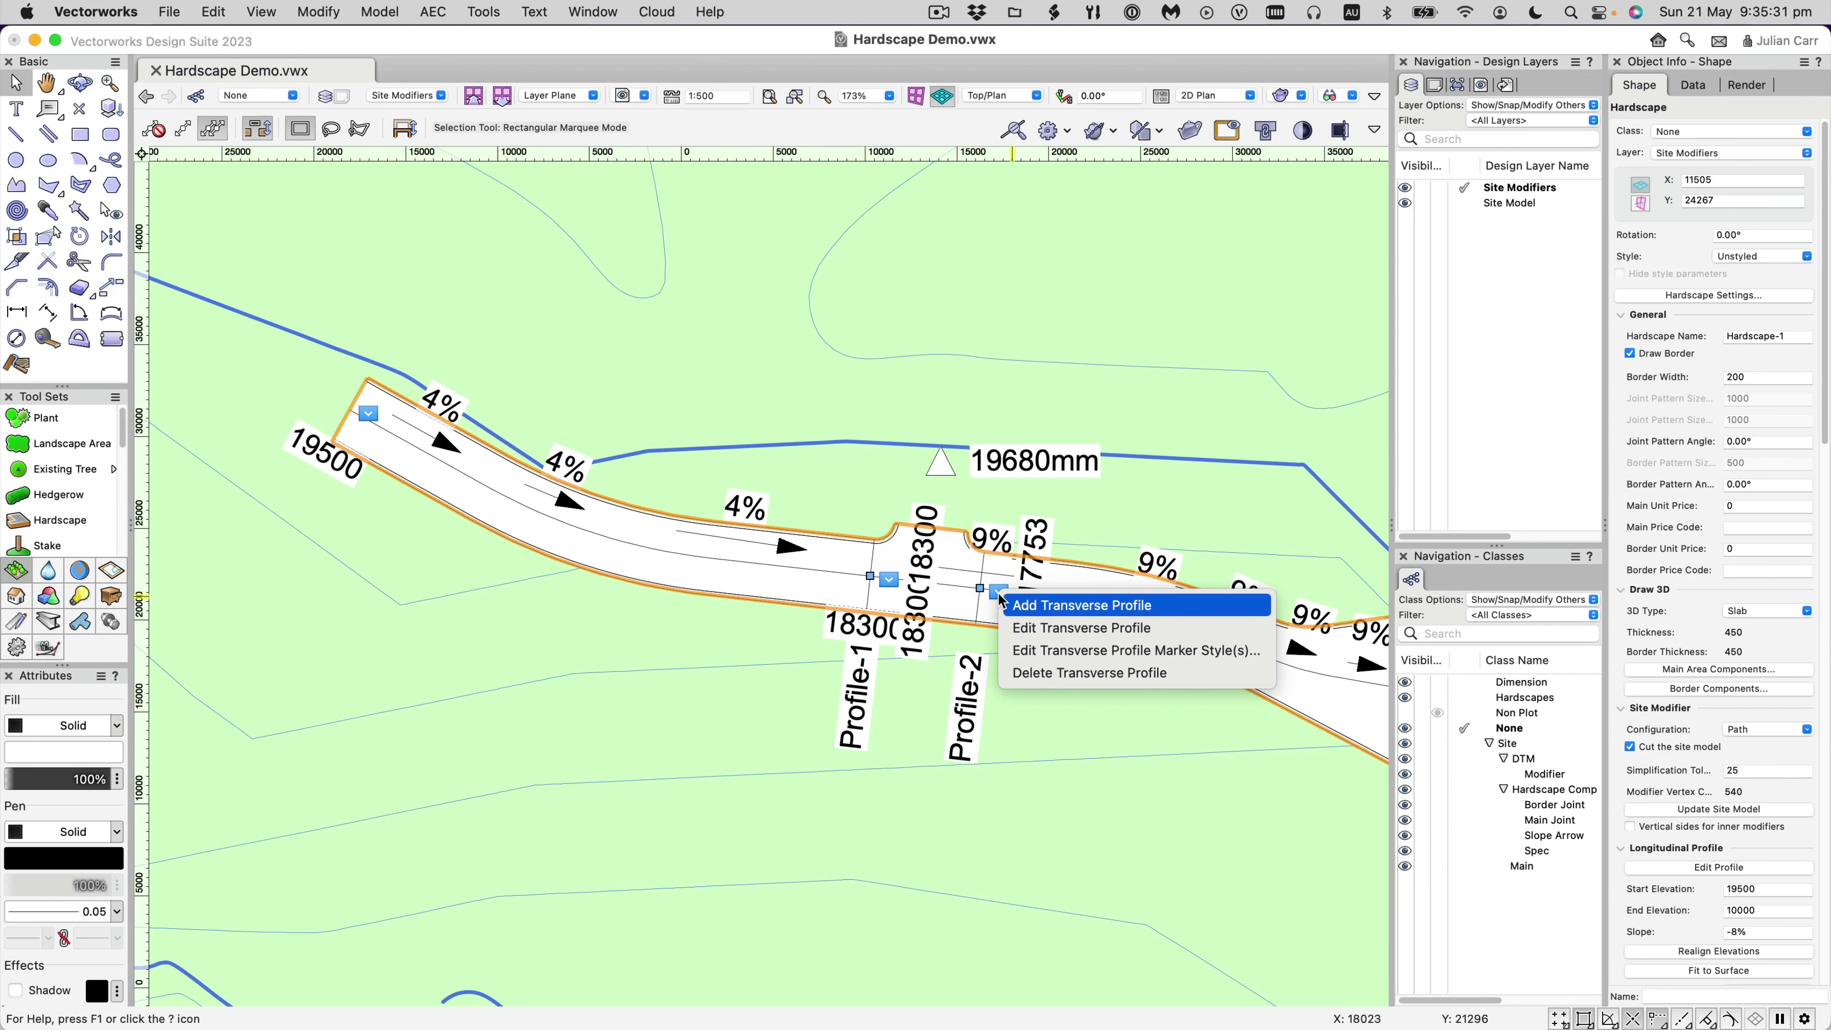
pyautogui.click(1017, 628)
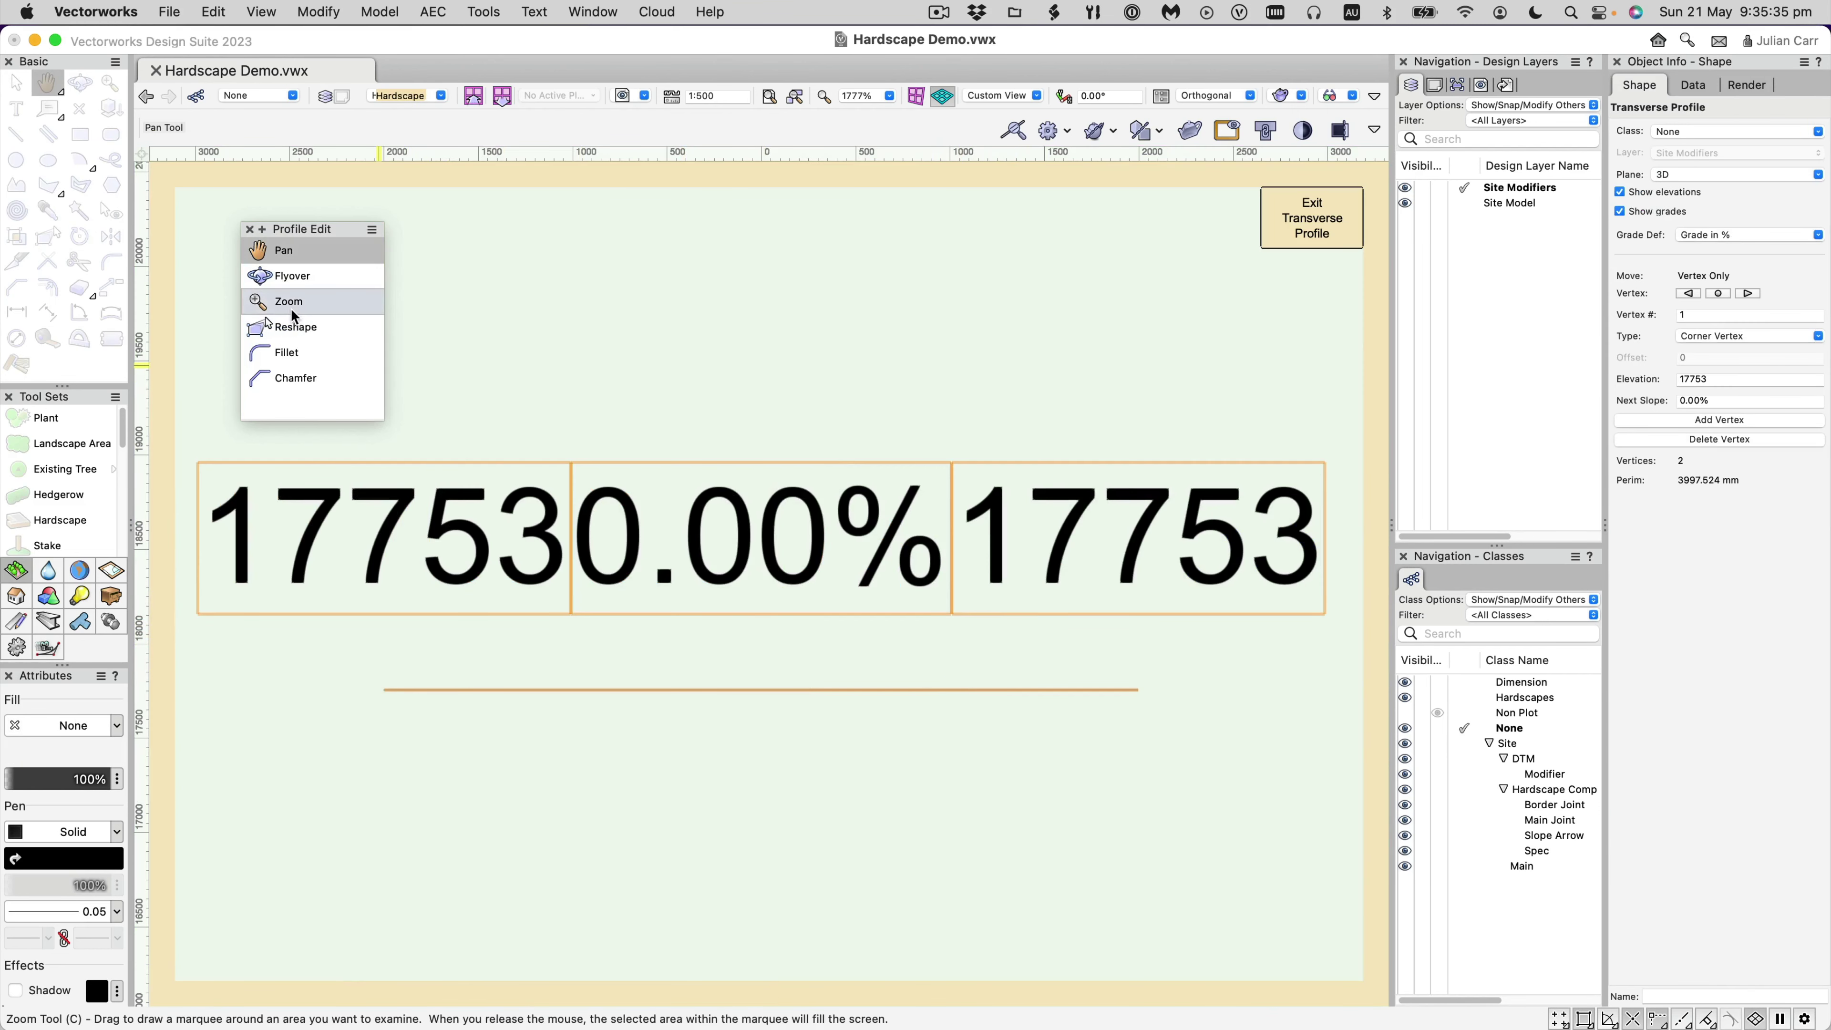
pyautogui.click(295, 326)
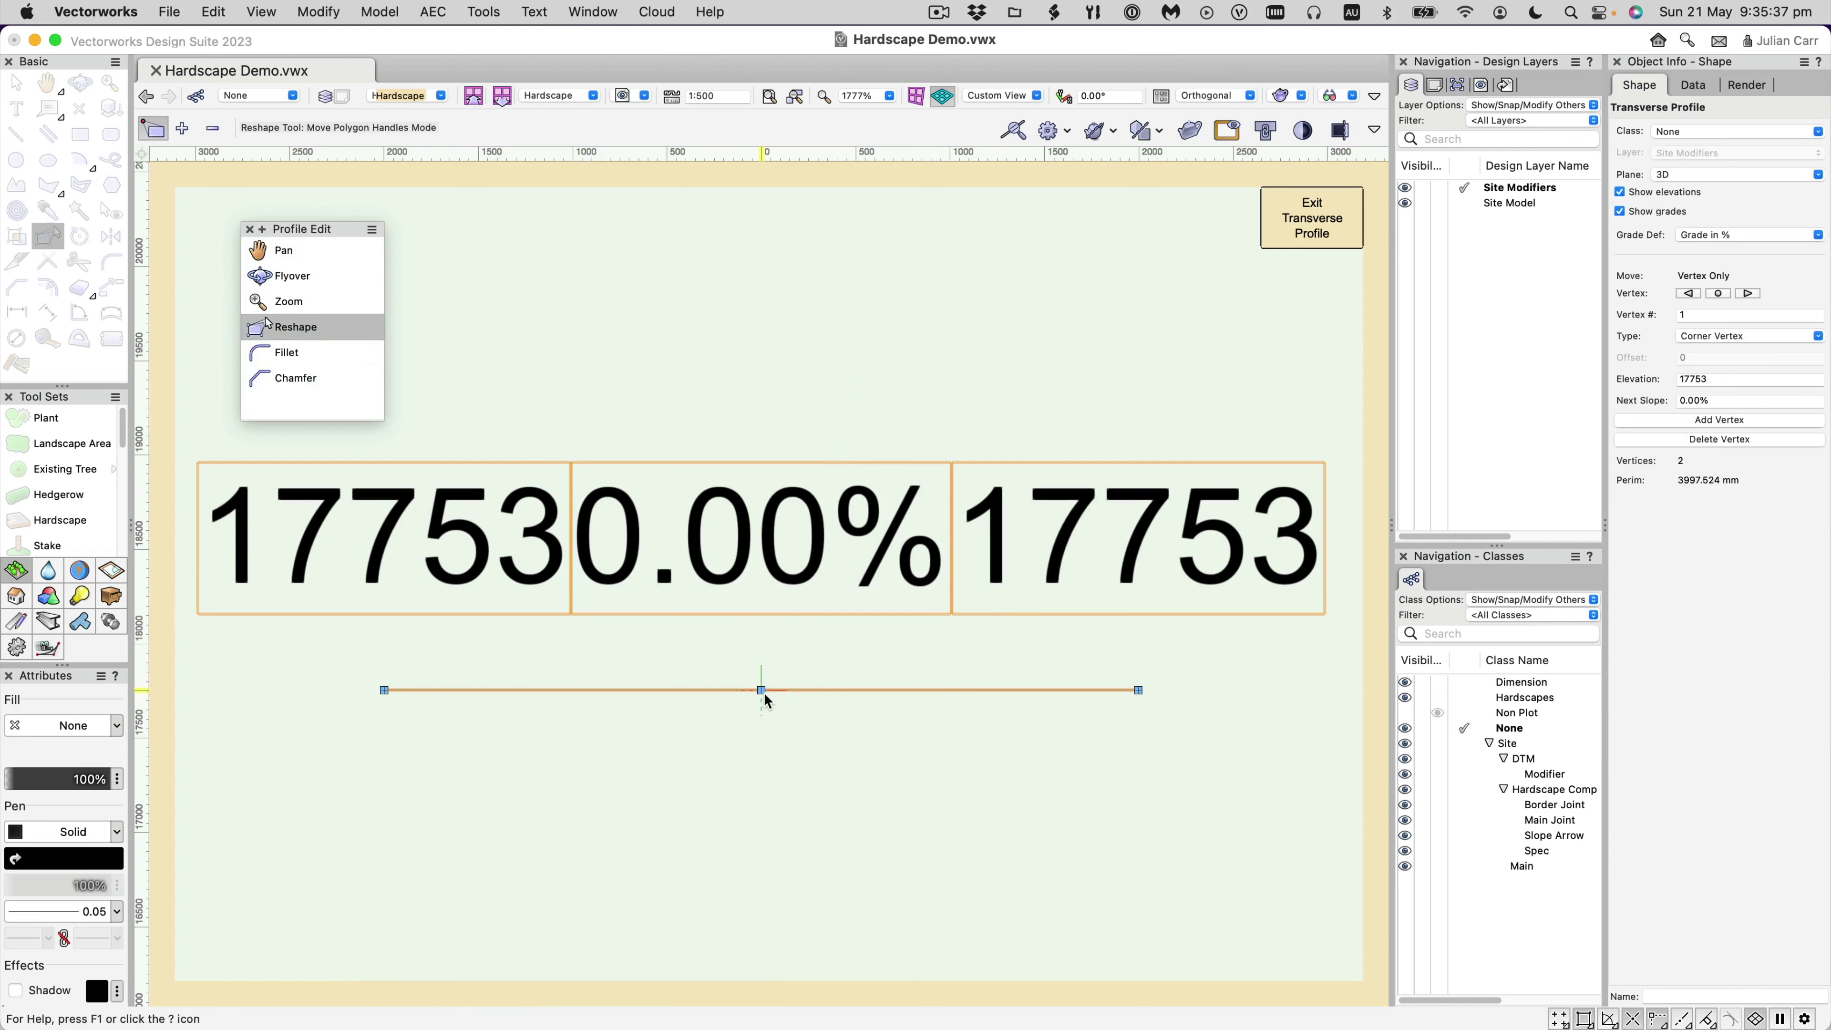
pyautogui.moveTo(762, 690); pyautogui.dragTo(761, 653)
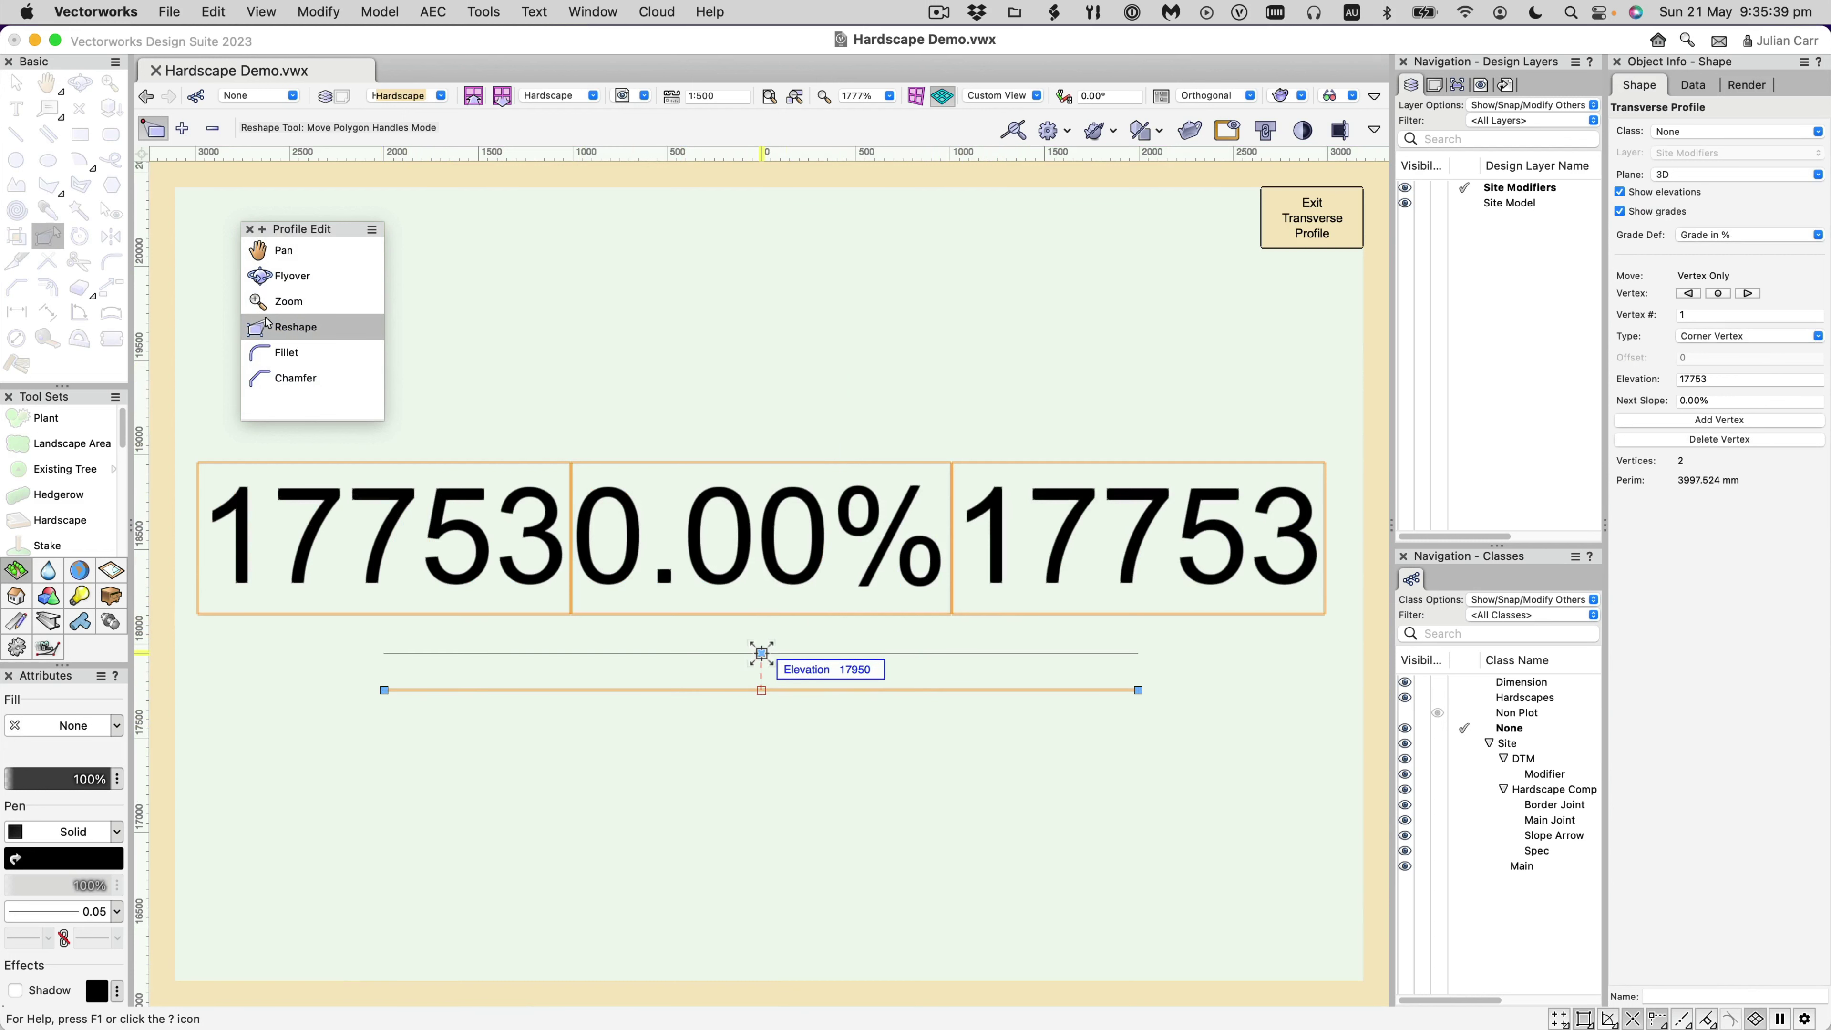
pyautogui.write('1830')
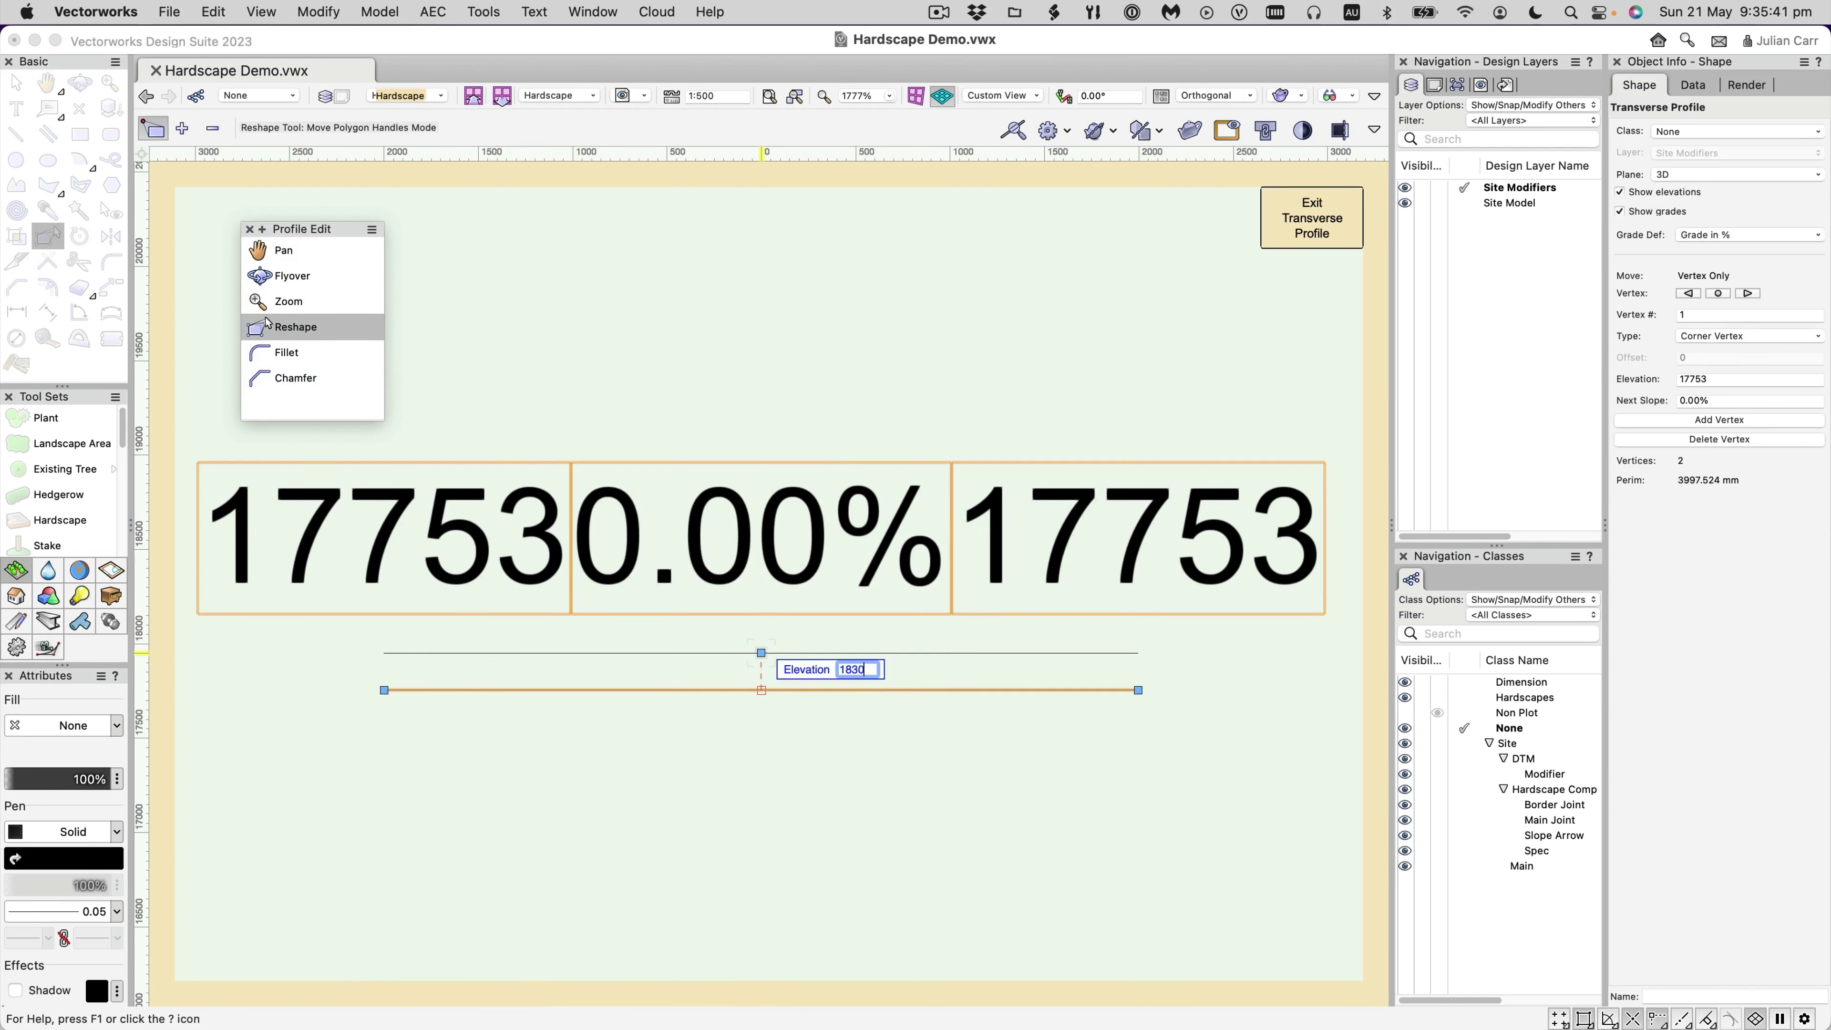
pyautogui.write('0')
pyautogui.press('Return')
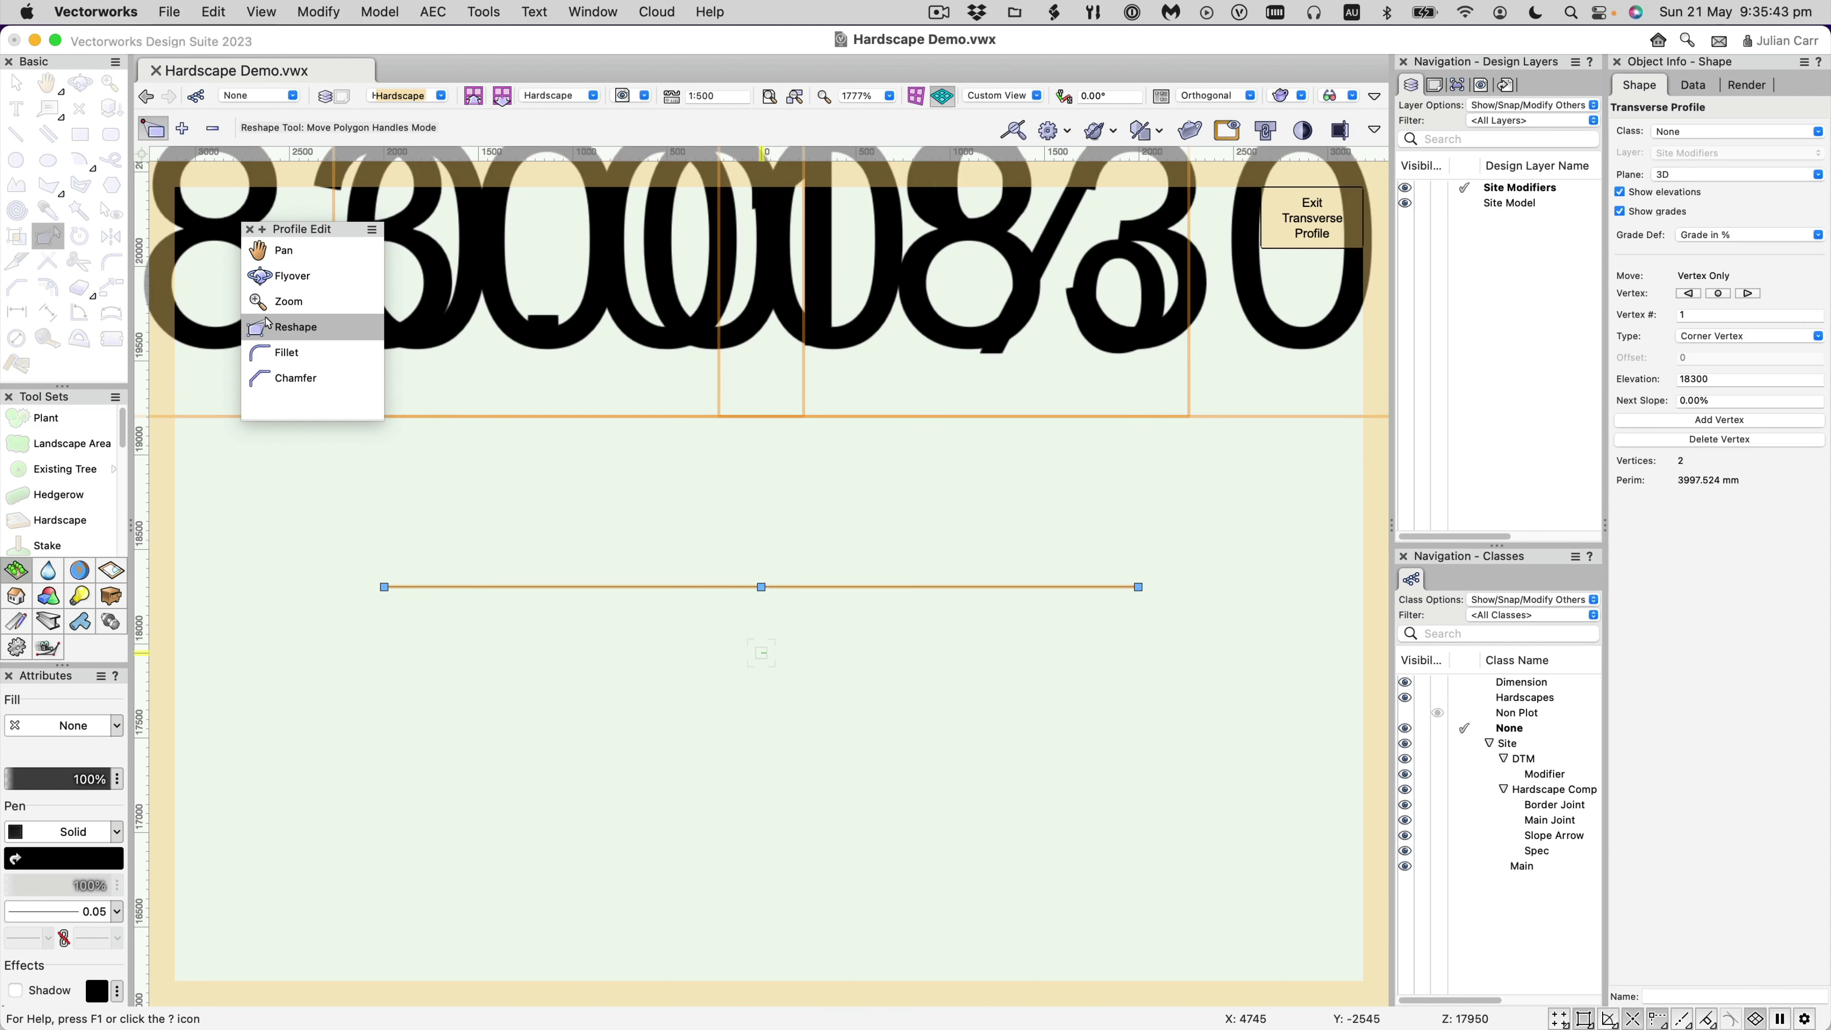
pyautogui.click(1304, 221)
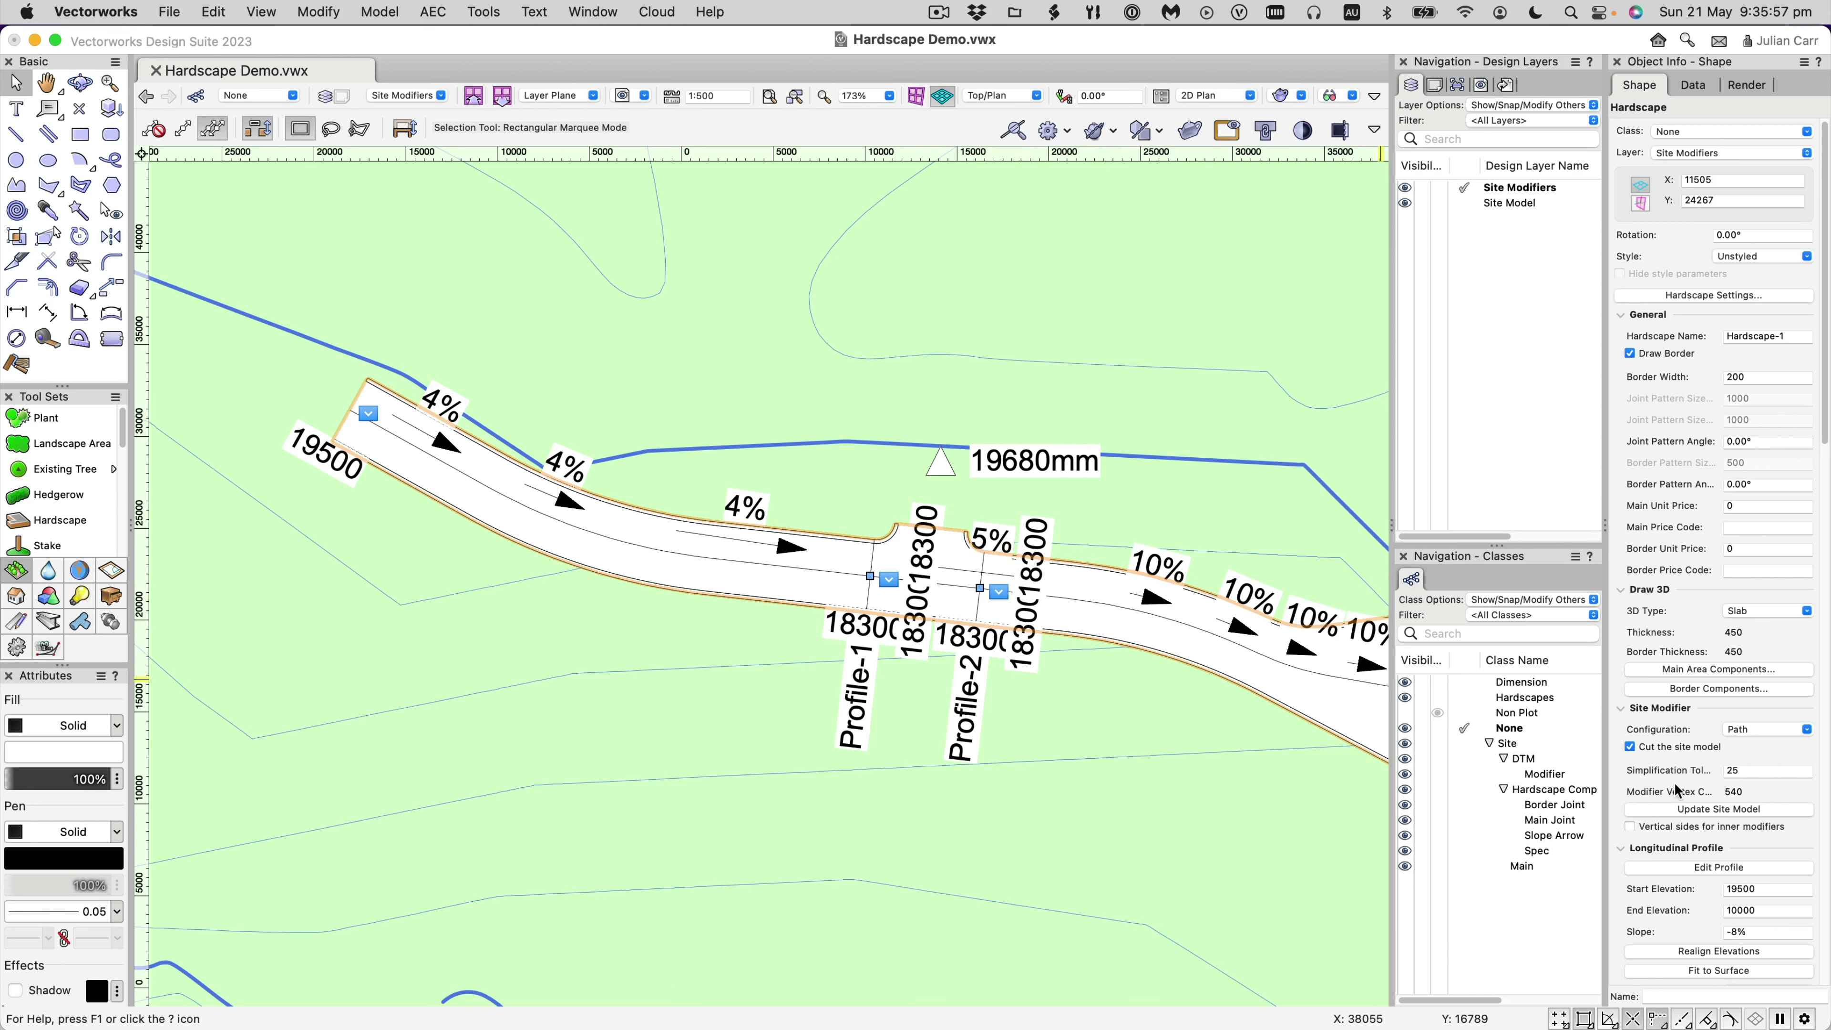
# Try hiding the hardscape's longitudinal profile line, and undo that display change.
pyautogui.scroll(-10, 1674, 790)
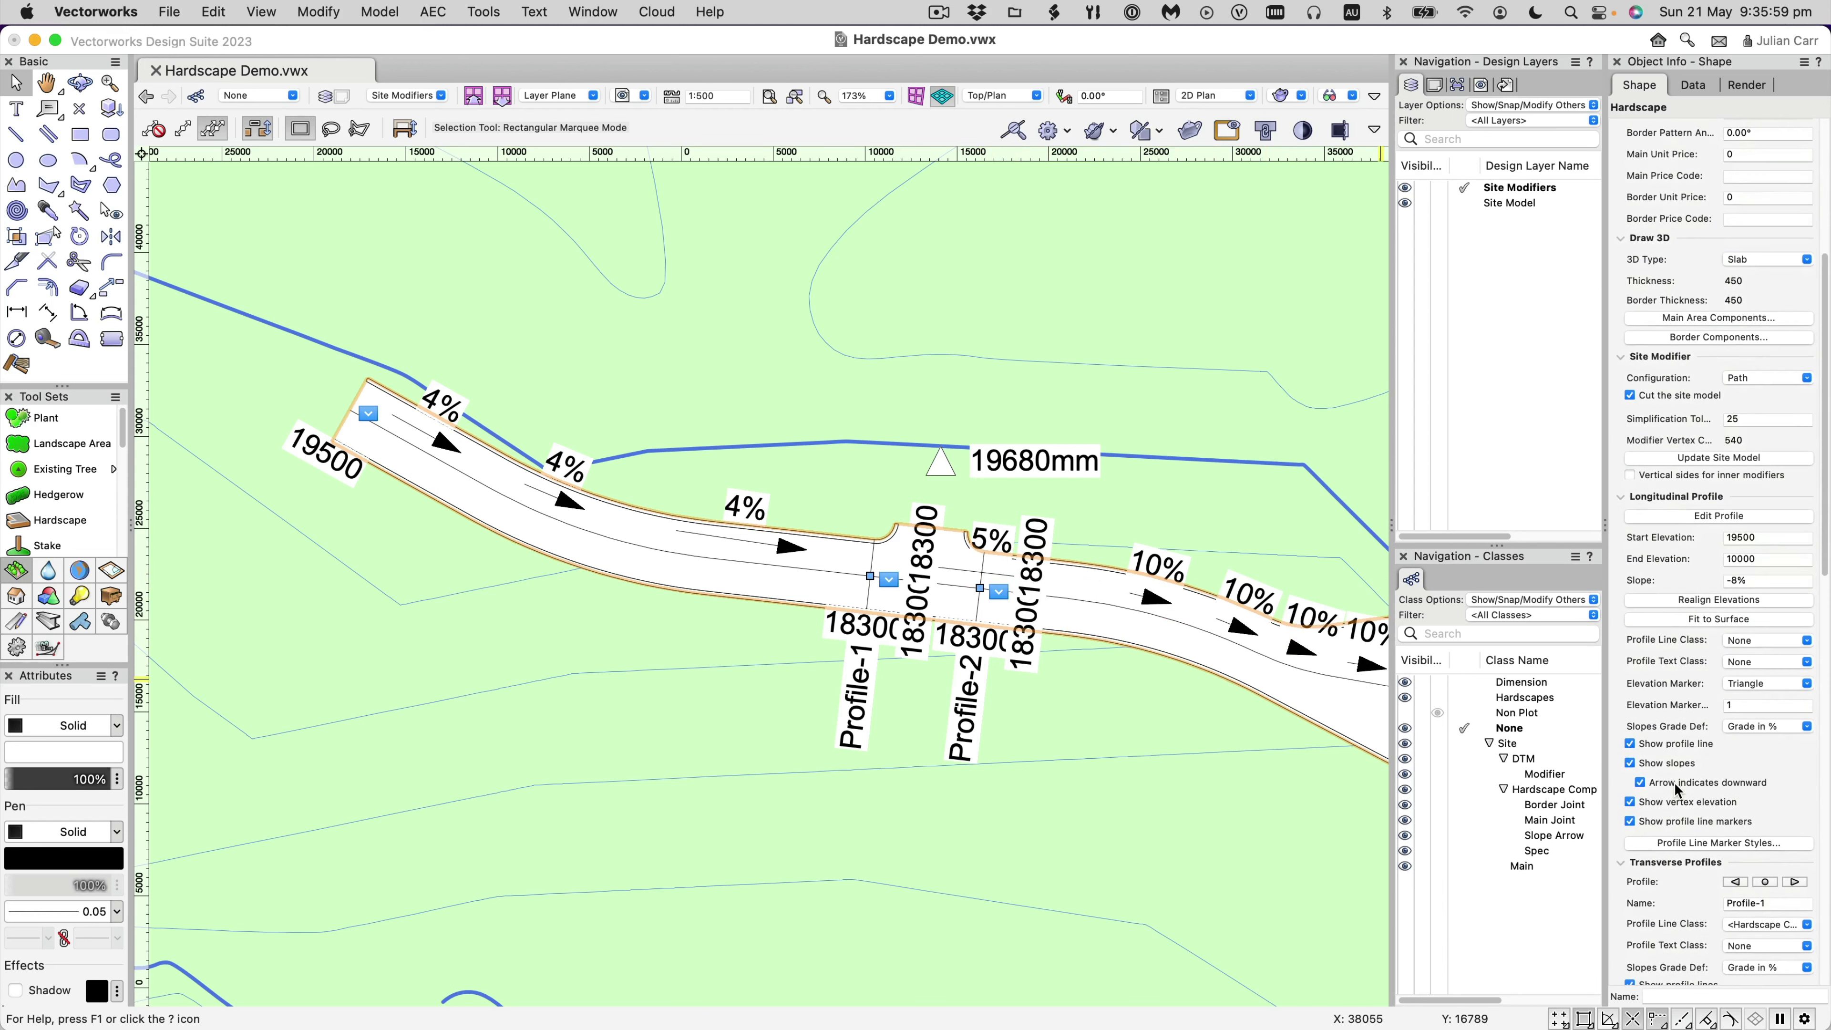
pyautogui.click(1652, 750)
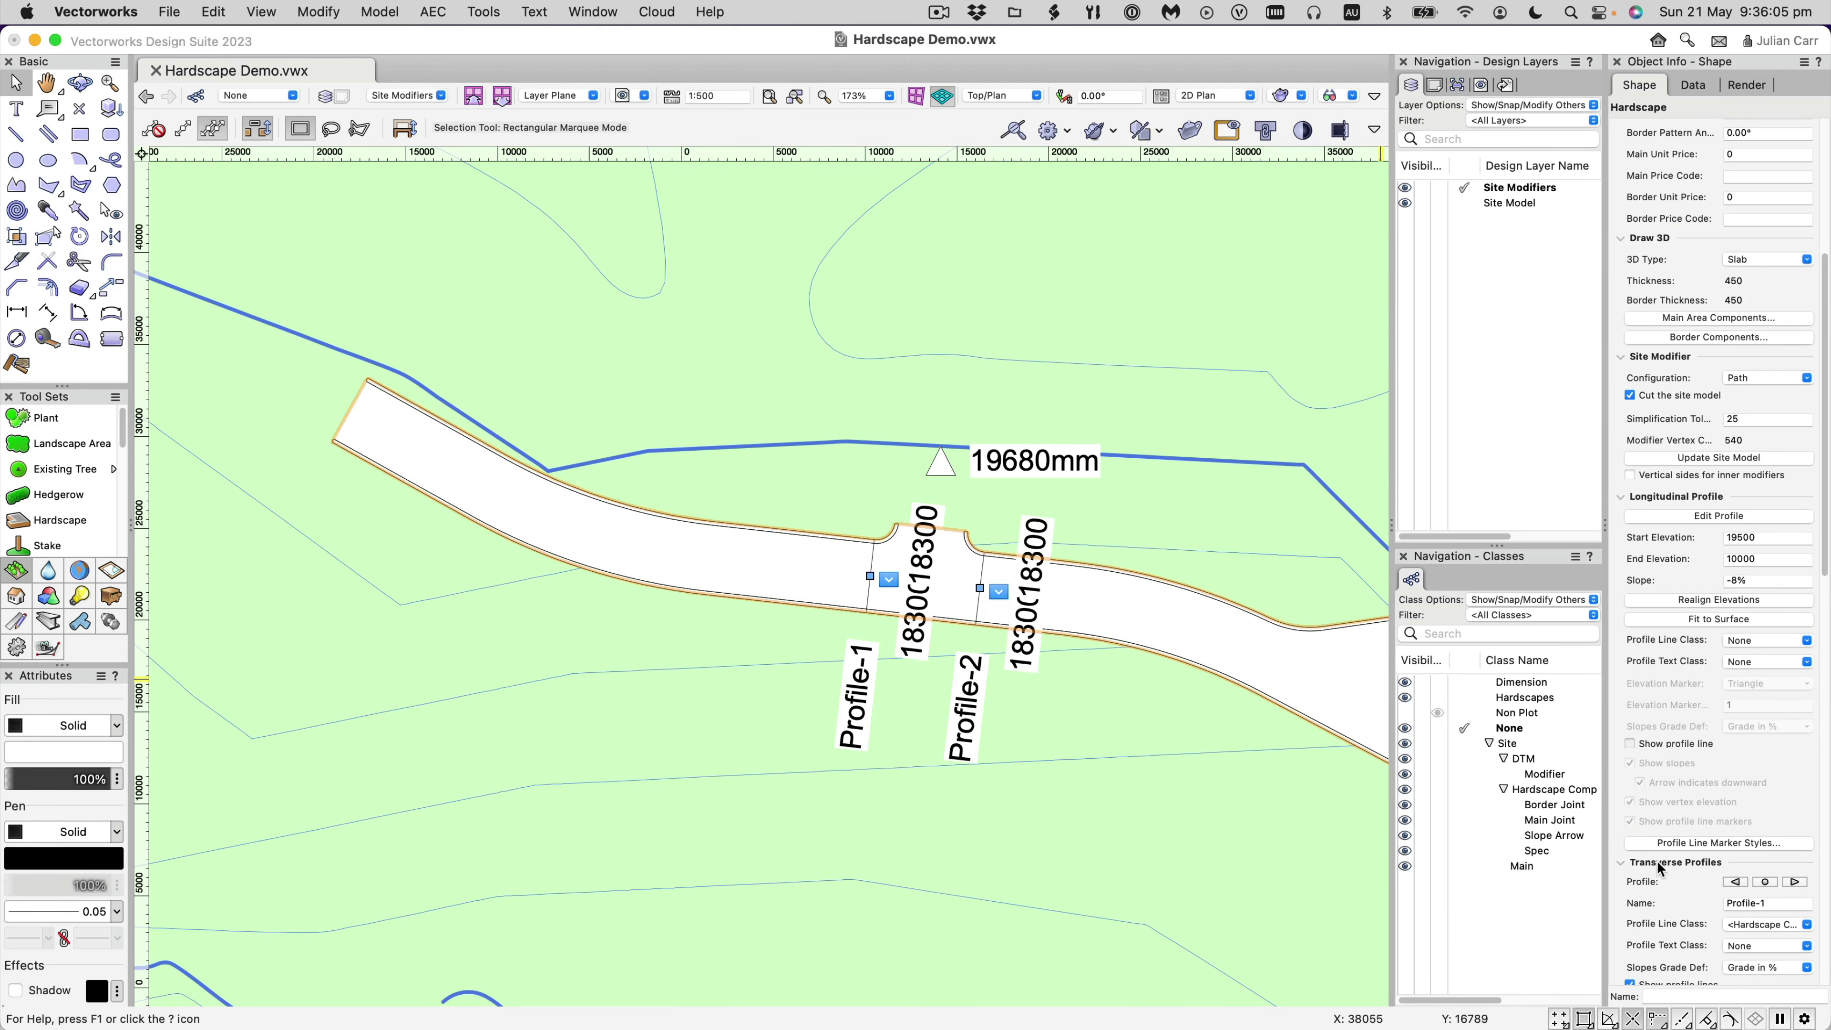
pyautogui.press('super+z')
# Update the site model from the hardscape's settings.
pyautogui.scroll(-3, 1656, 868)
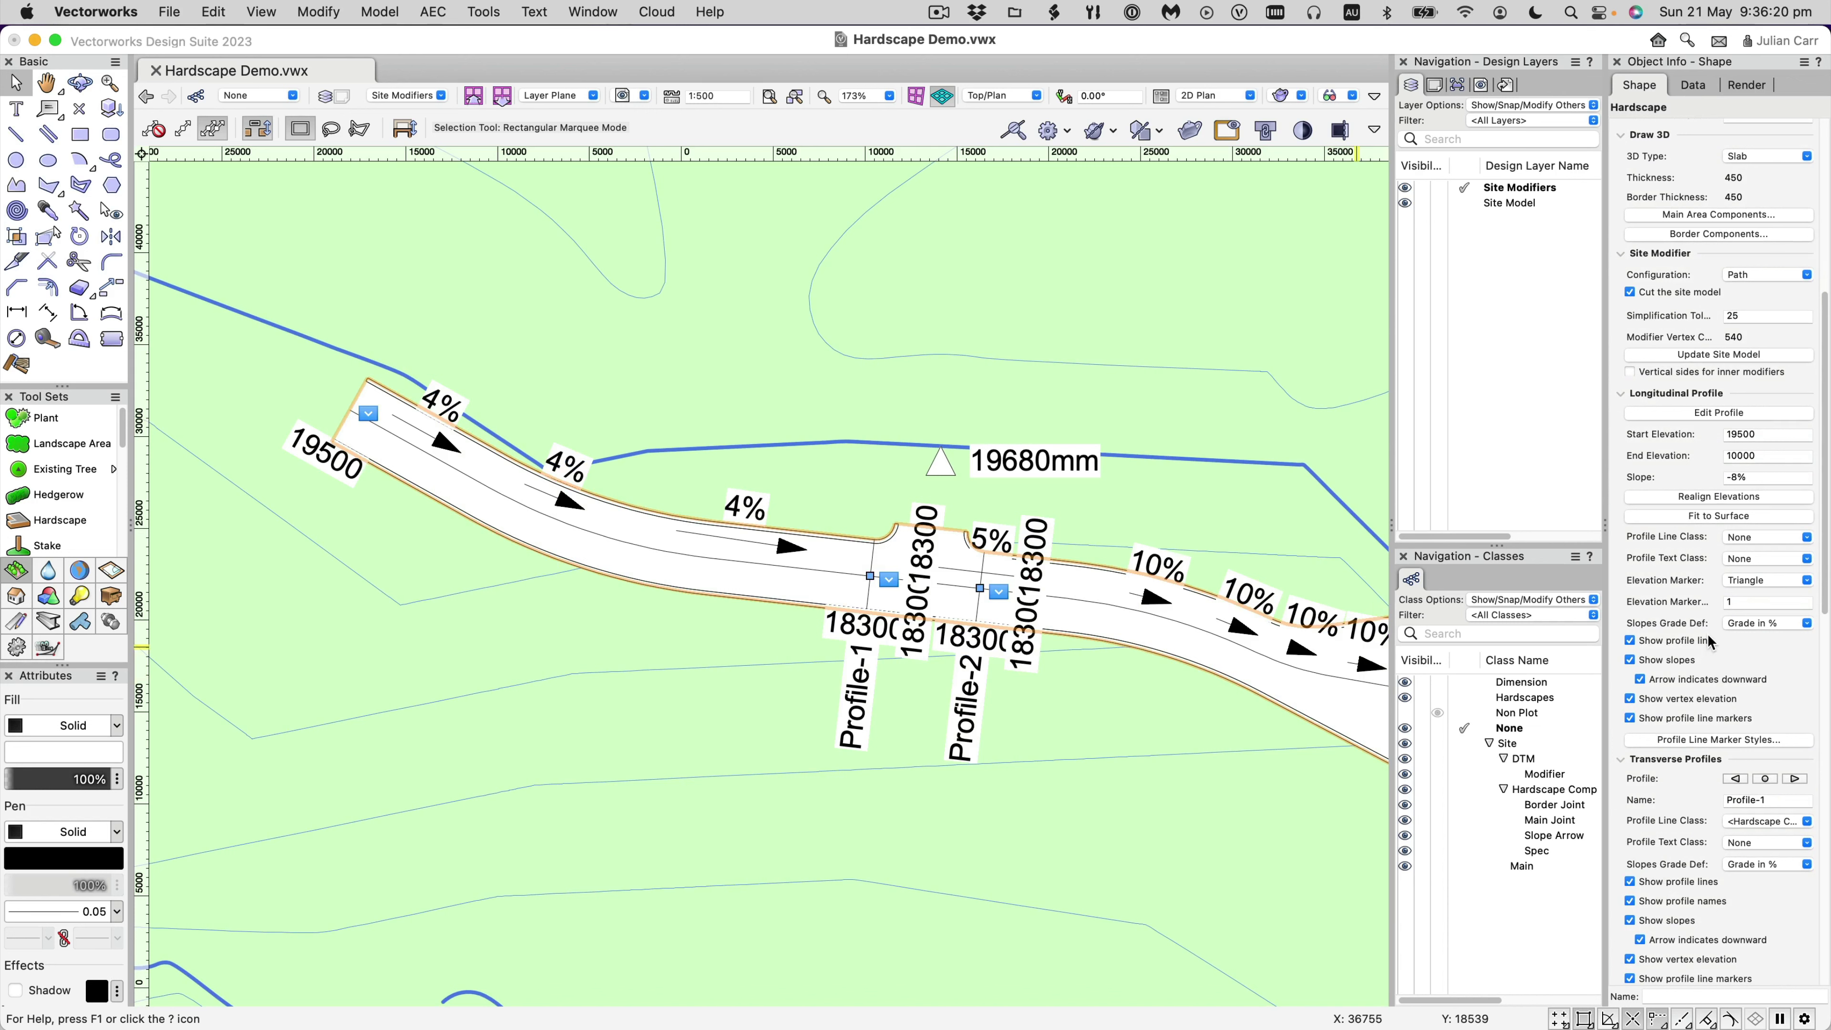
pyautogui.scroll(3, 1696, 700)
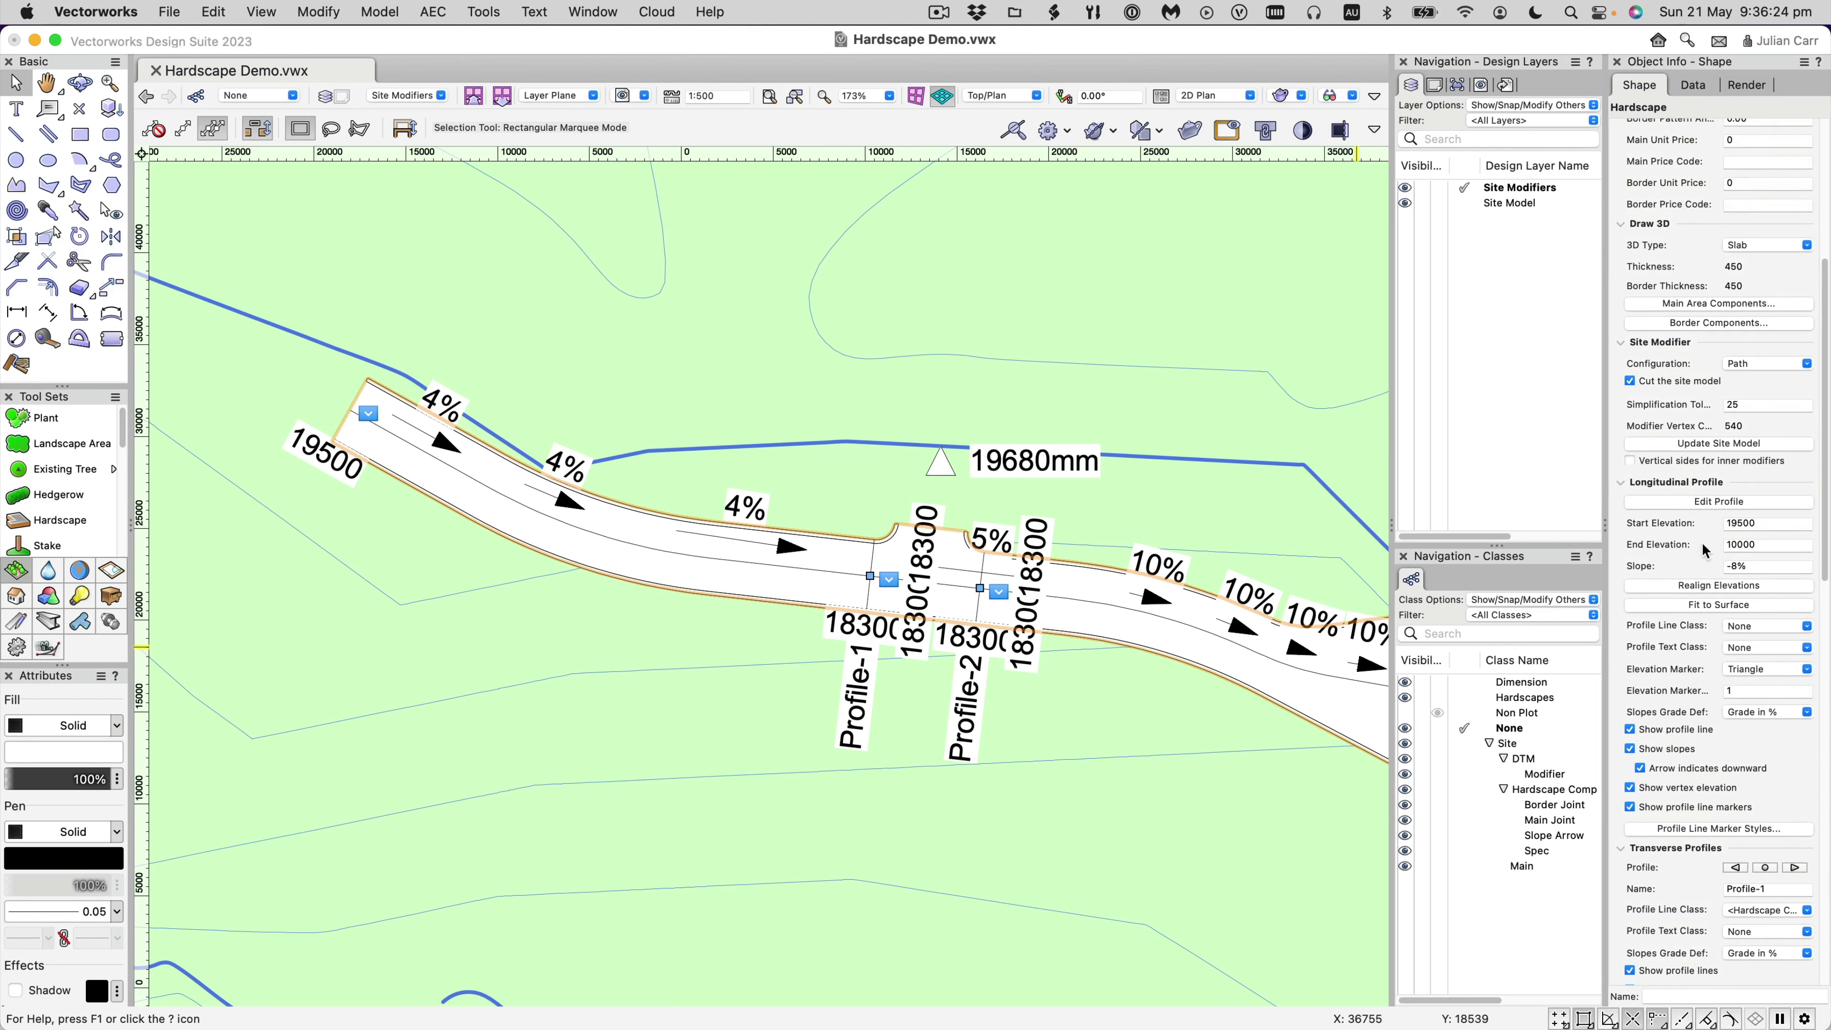
pyautogui.click(1700, 443)
# Examine the road and its cut into the terrain in 3D, from the notch down to the lower end, and return to Top/Plan.
pyautogui.press('0')
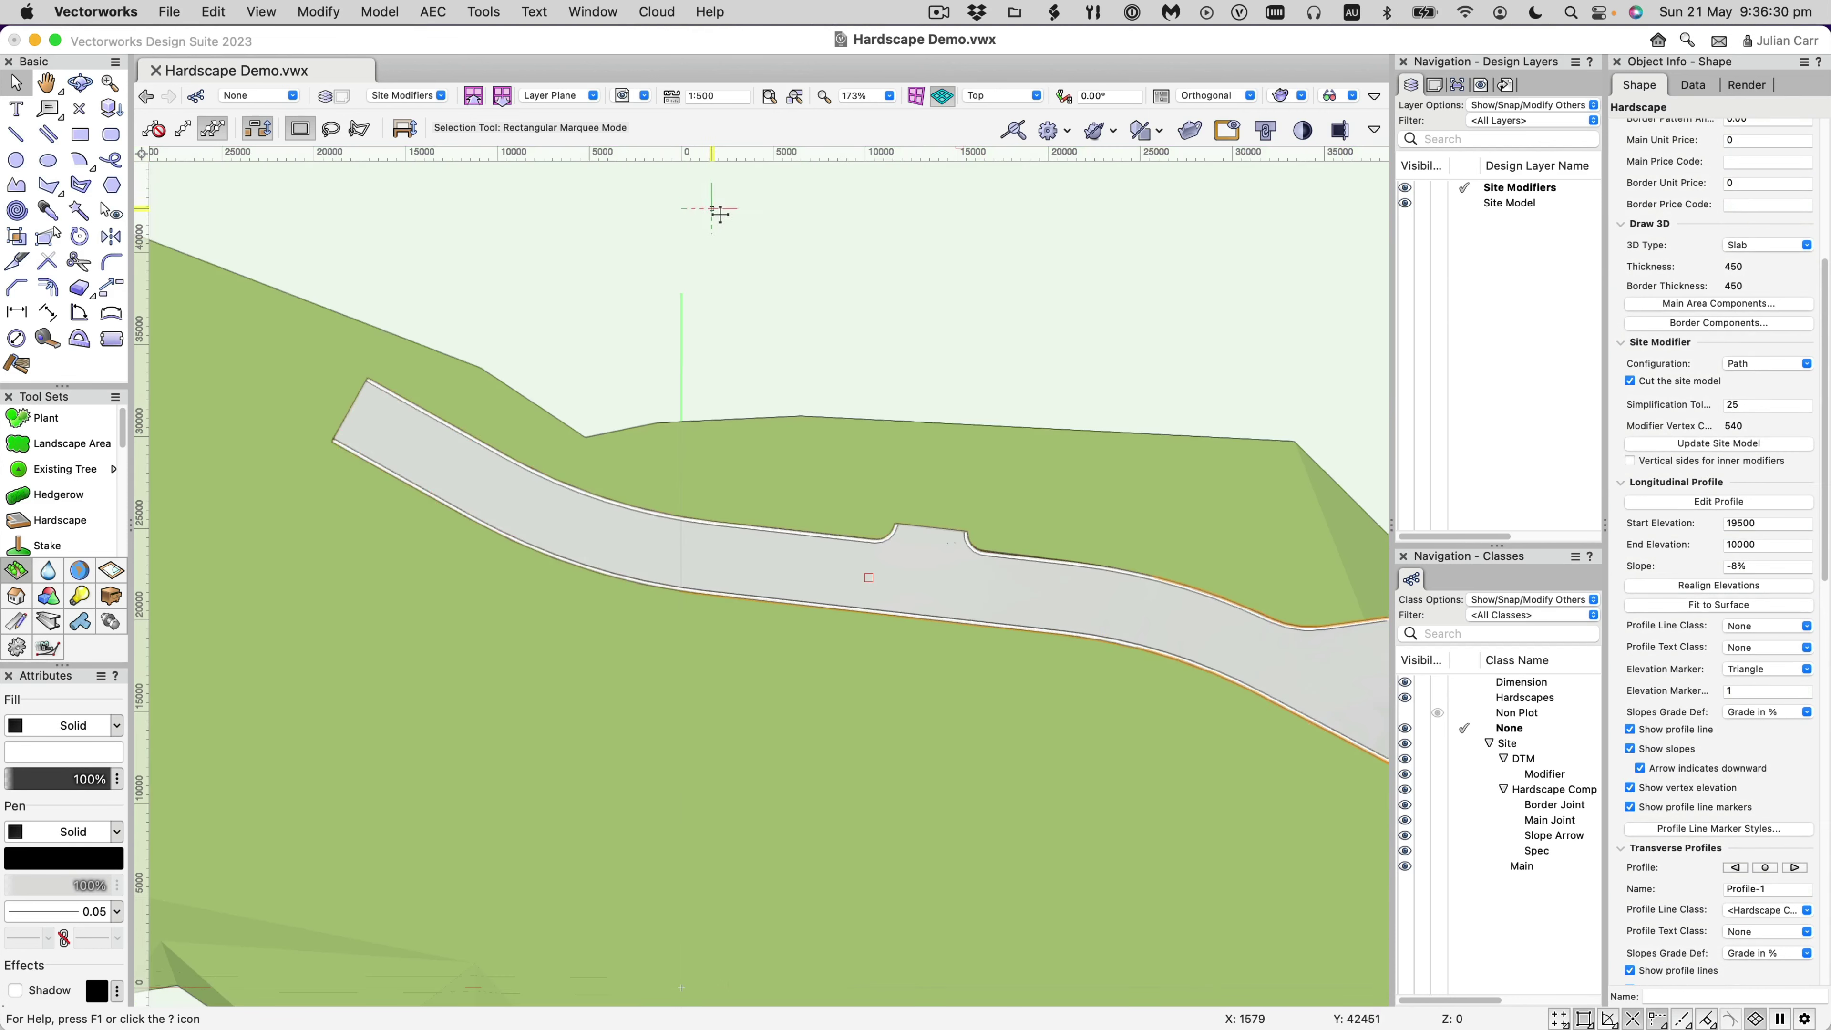
pyautogui.click(79, 82)
pyautogui.moveTo(985, 552); pyautogui.dragTo(846, 273)
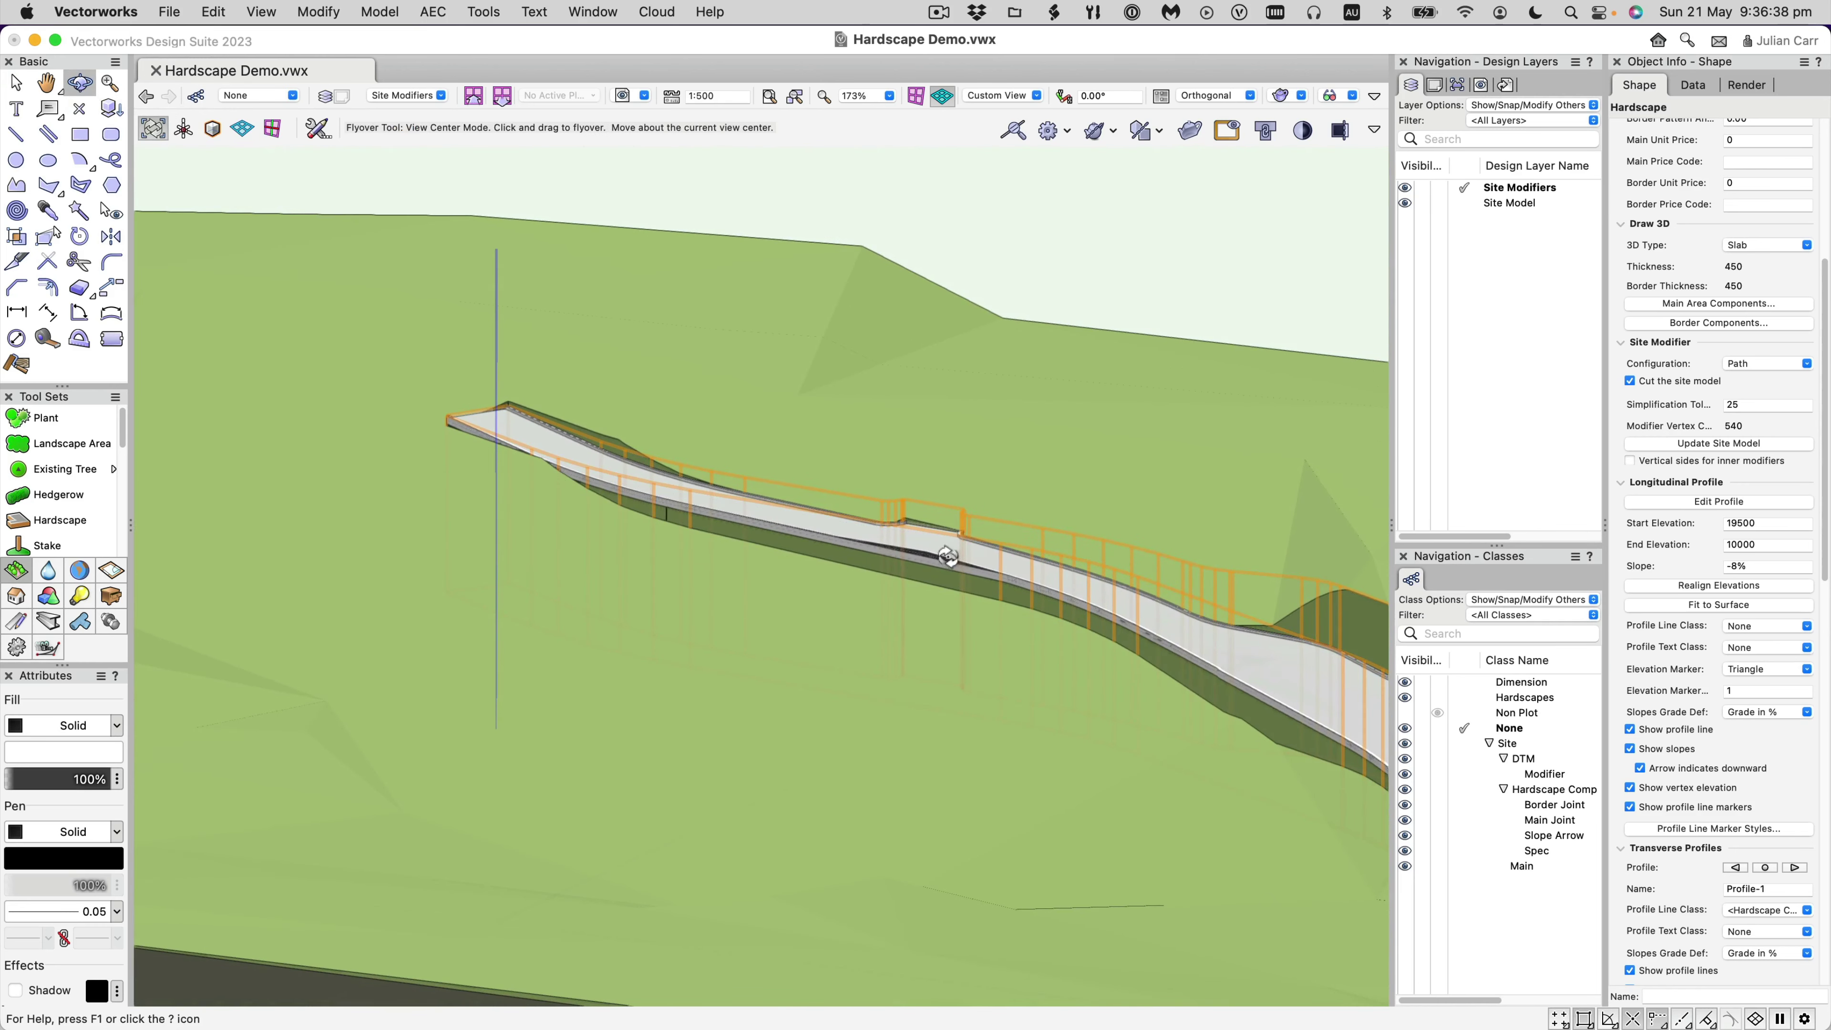
pyautogui.scroll(10, 936, 538)
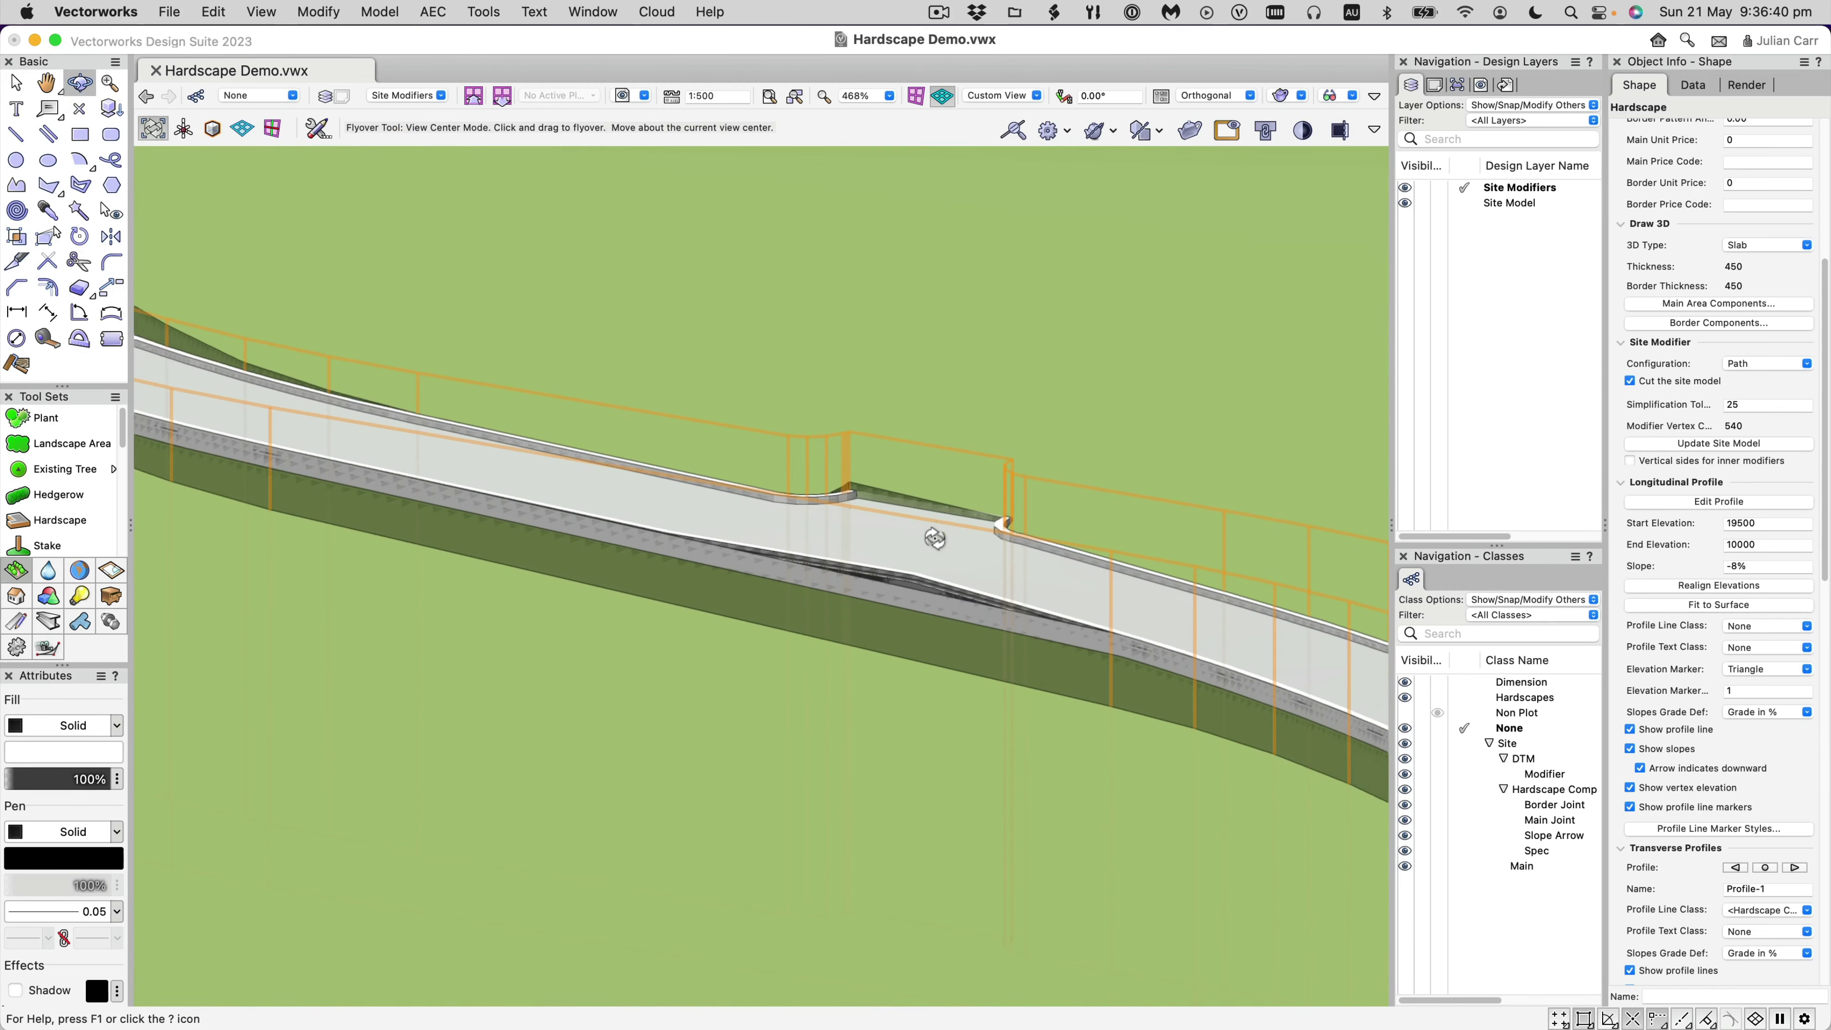
pyautogui.moveTo(982, 552); pyautogui.dragTo(1061, 549)
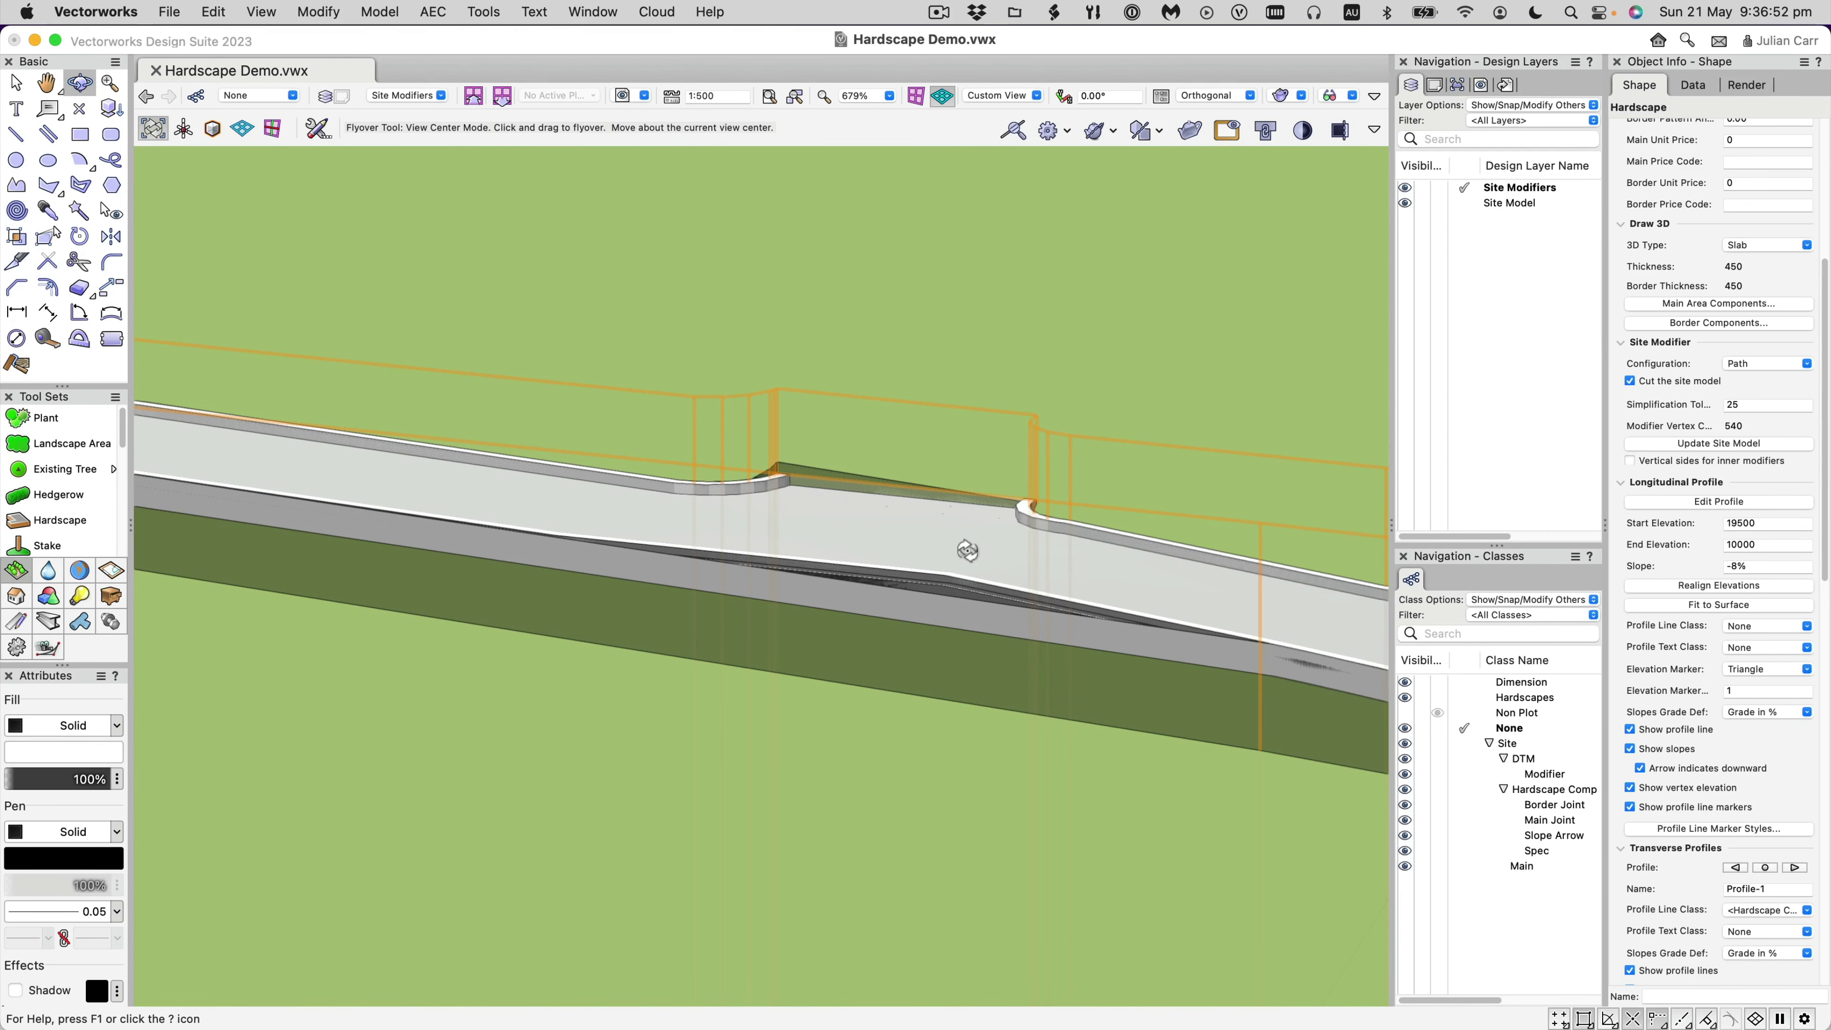
pyautogui.moveTo(976, 551); pyautogui.dragTo(822, 647)
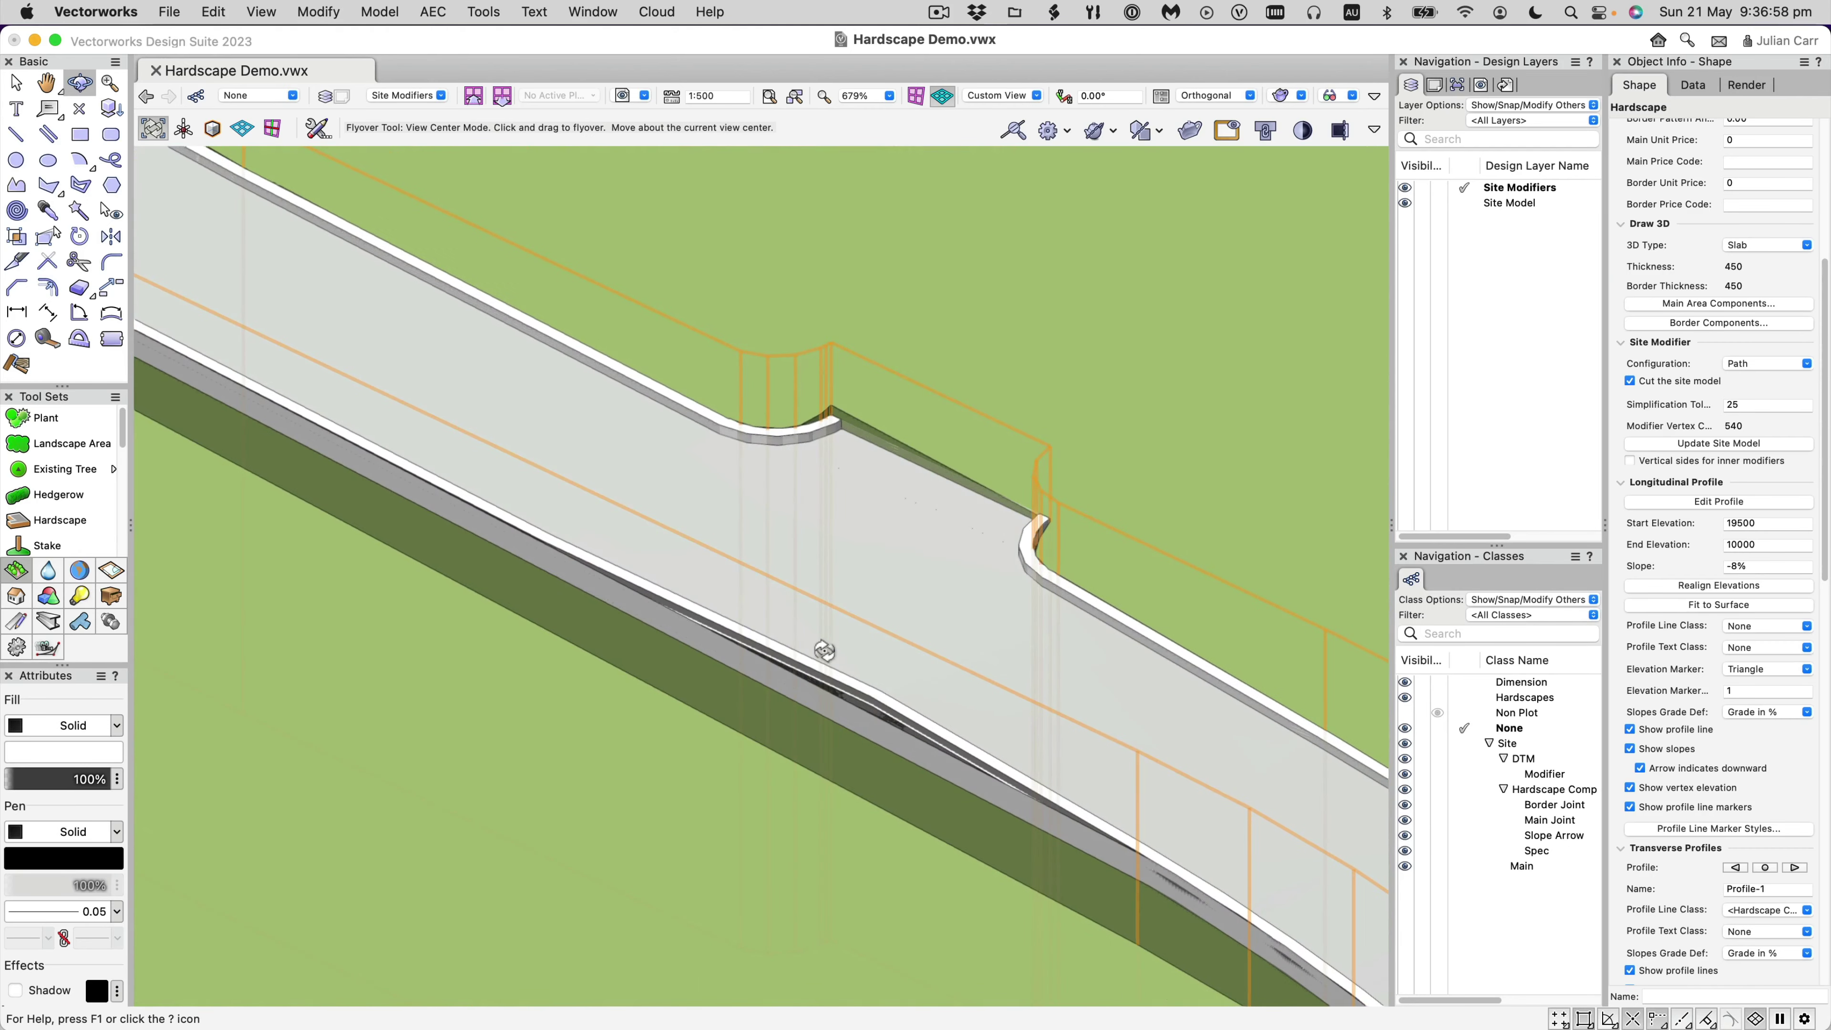
pyautogui.scroll(-5, 821, 646)
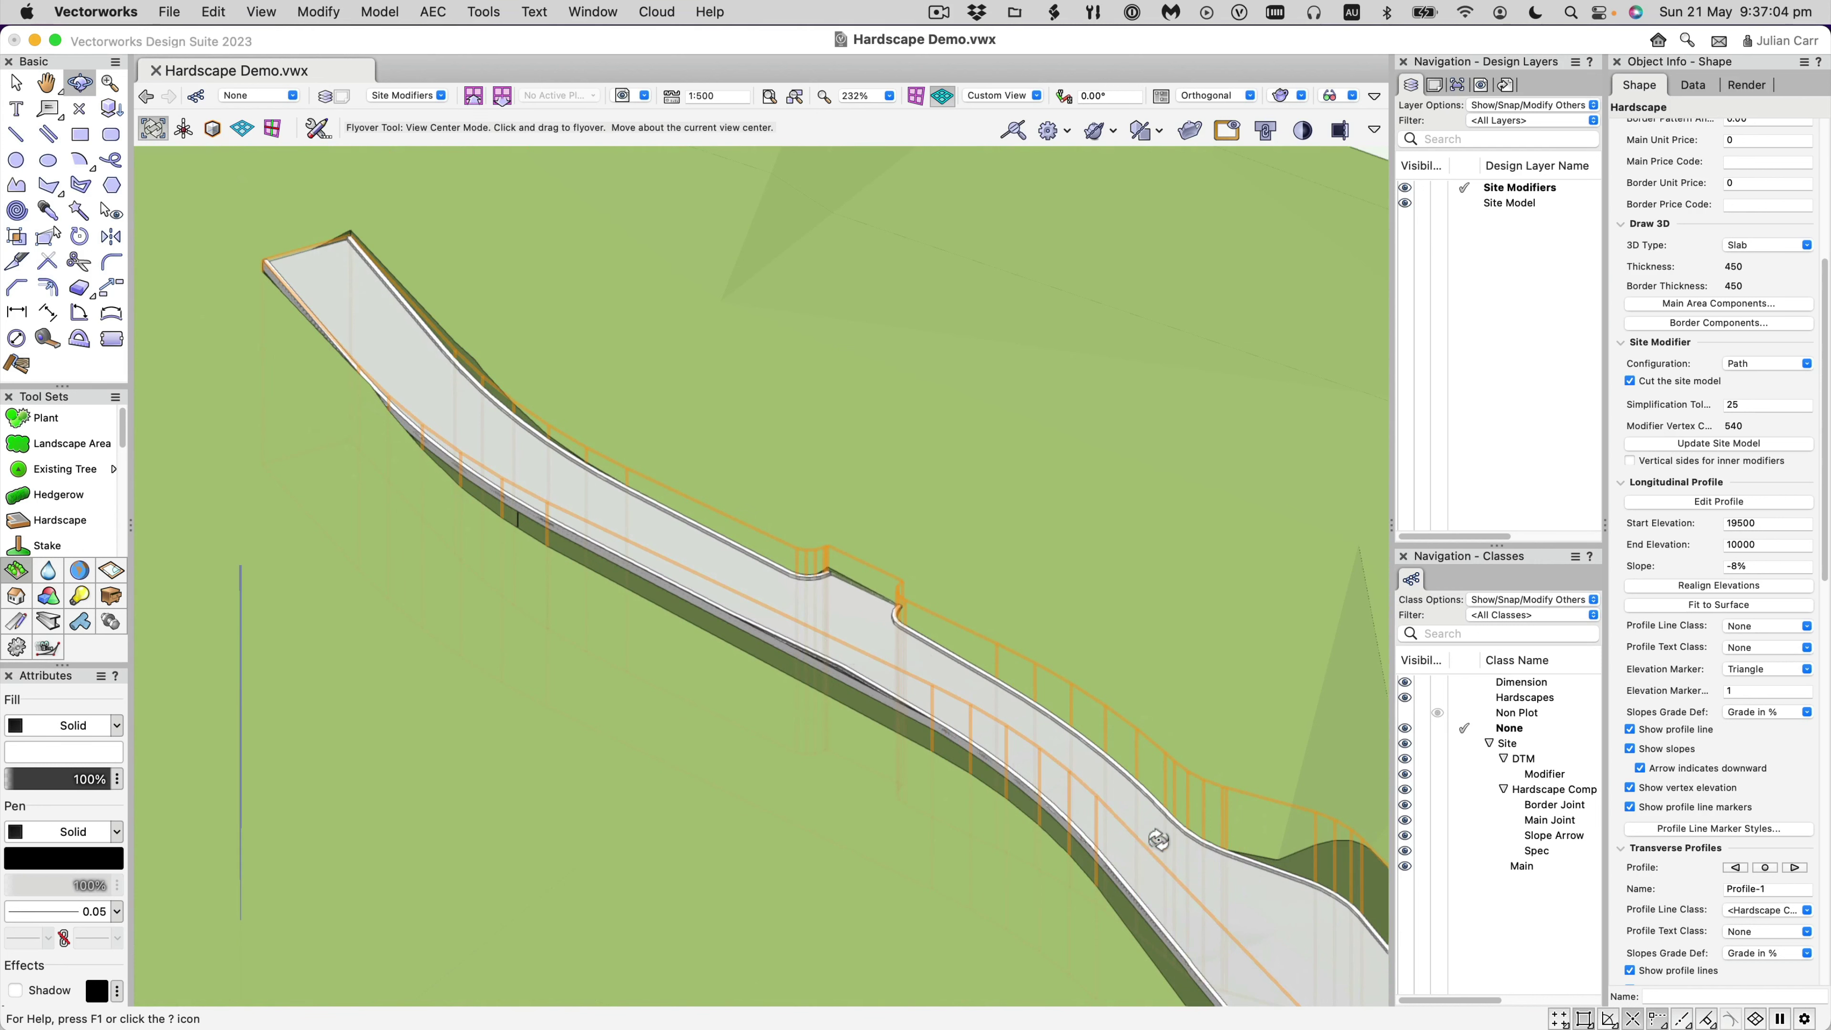
pyautogui.press('space')
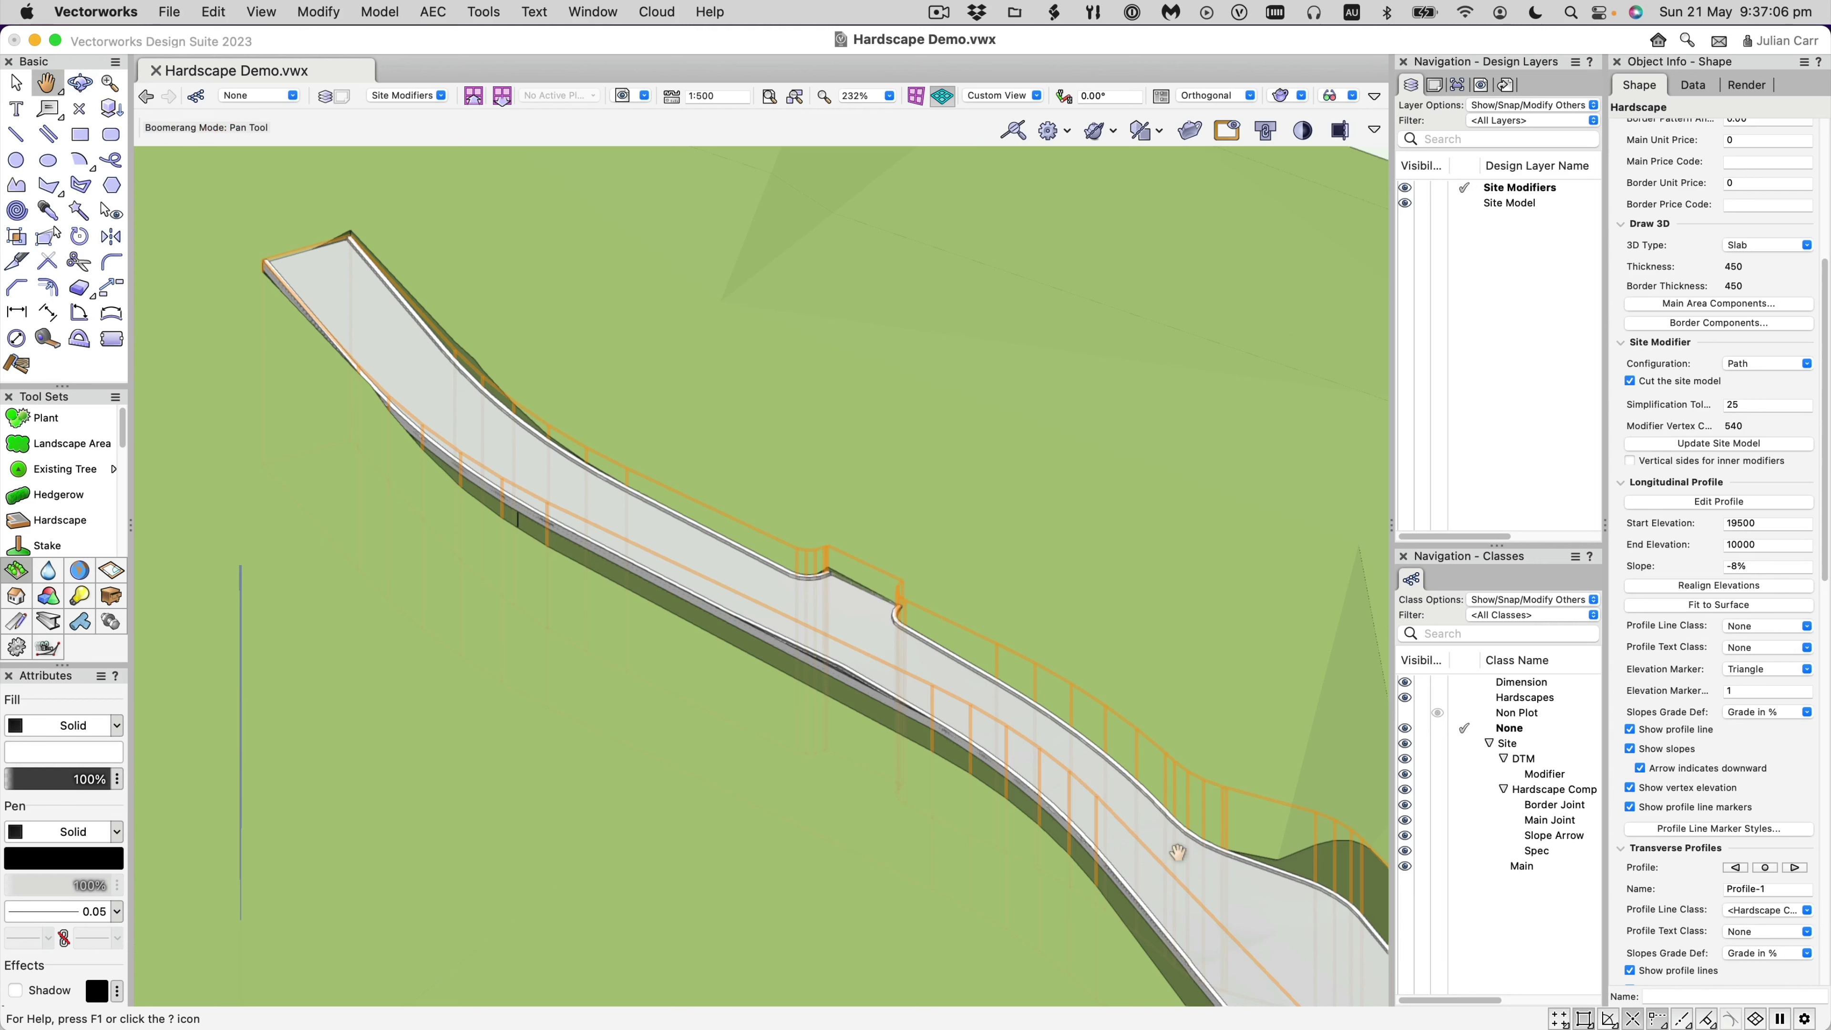
pyautogui.moveTo(1159, 839); pyautogui.dragTo(858, 585)
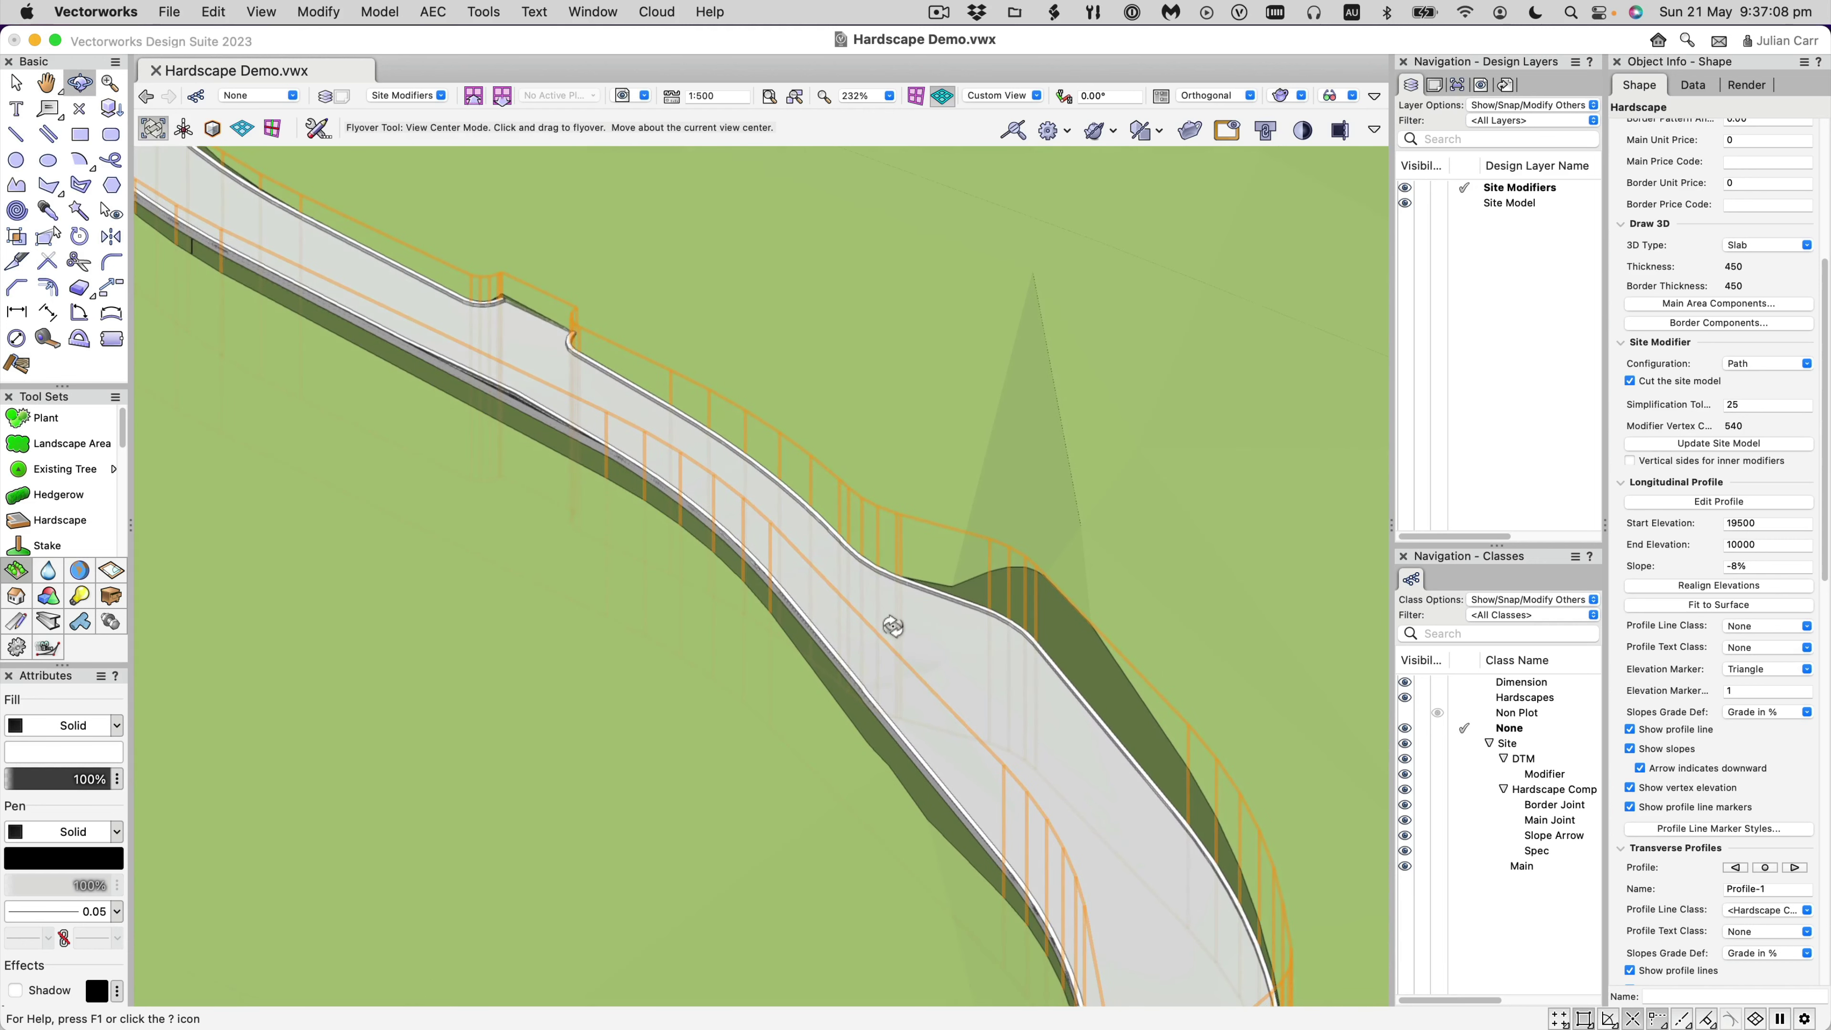
pyautogui.scroll(-5, 891, 623)
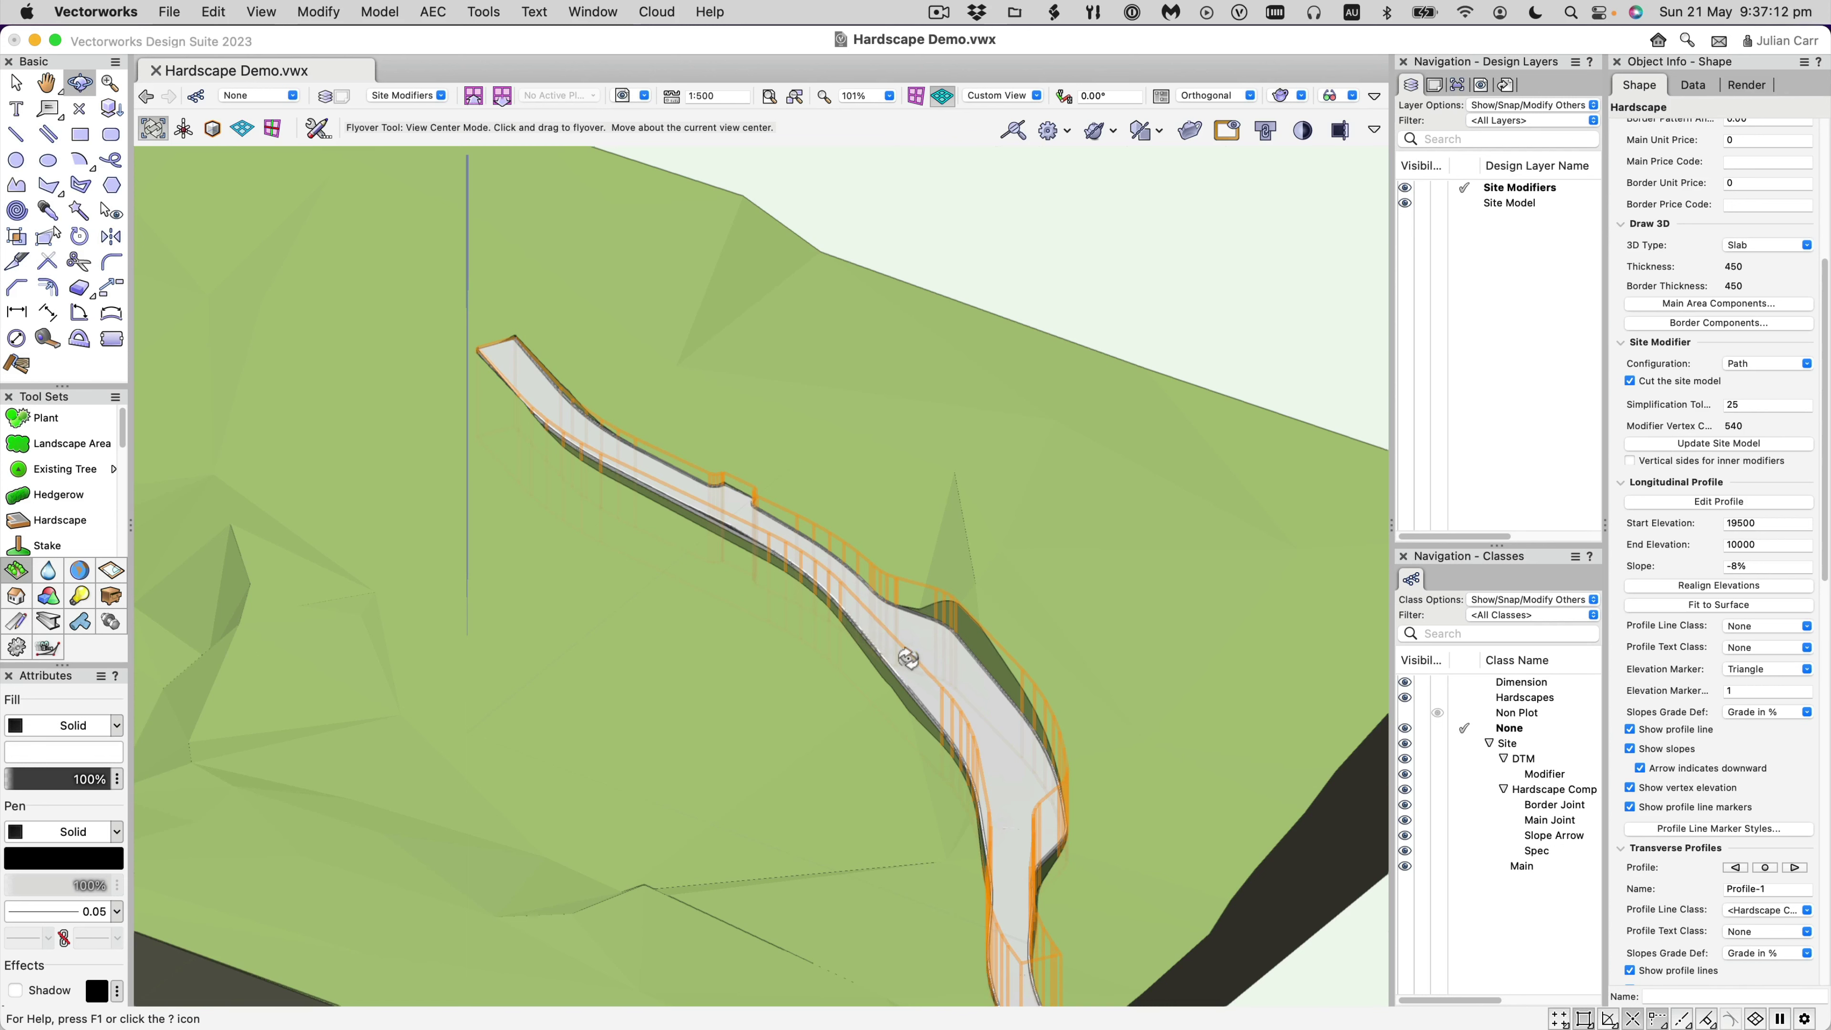
pyautogui.press('space')
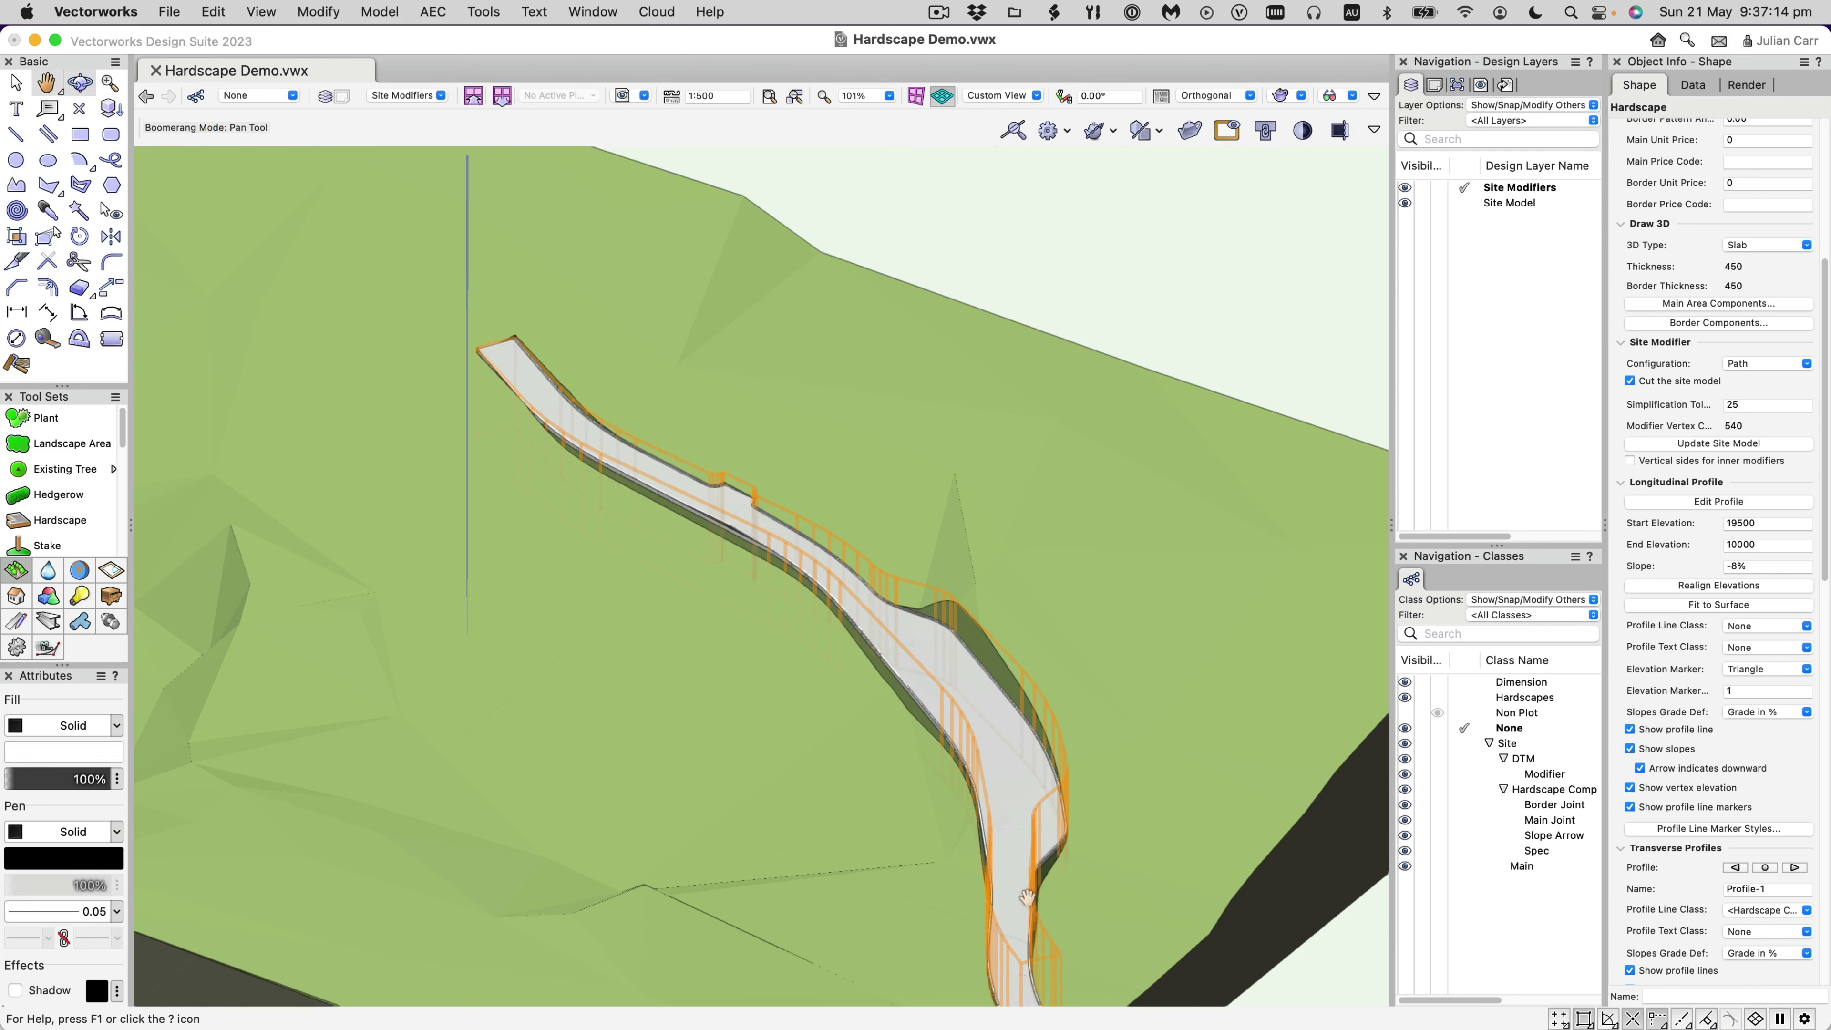
pyautogui.moveTo(1026, 896); pyautogui.dragTo(1000, 749)
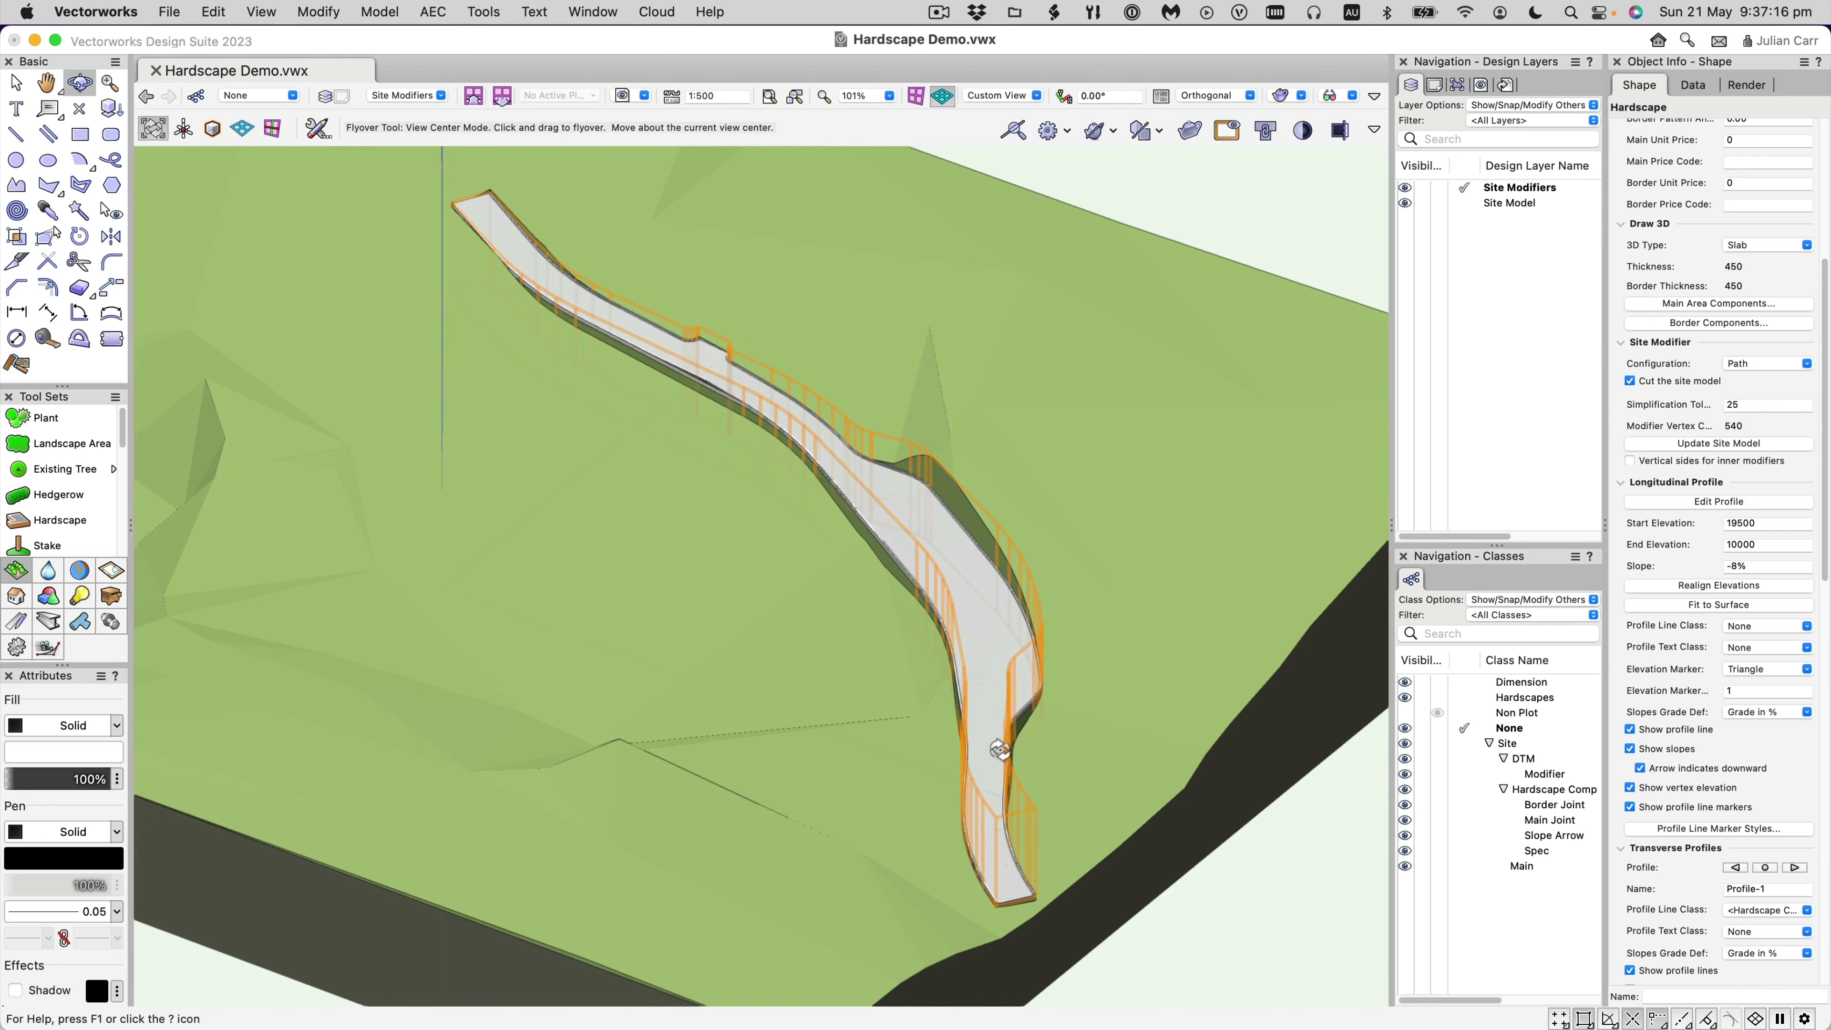
pyautogui.press('F5')
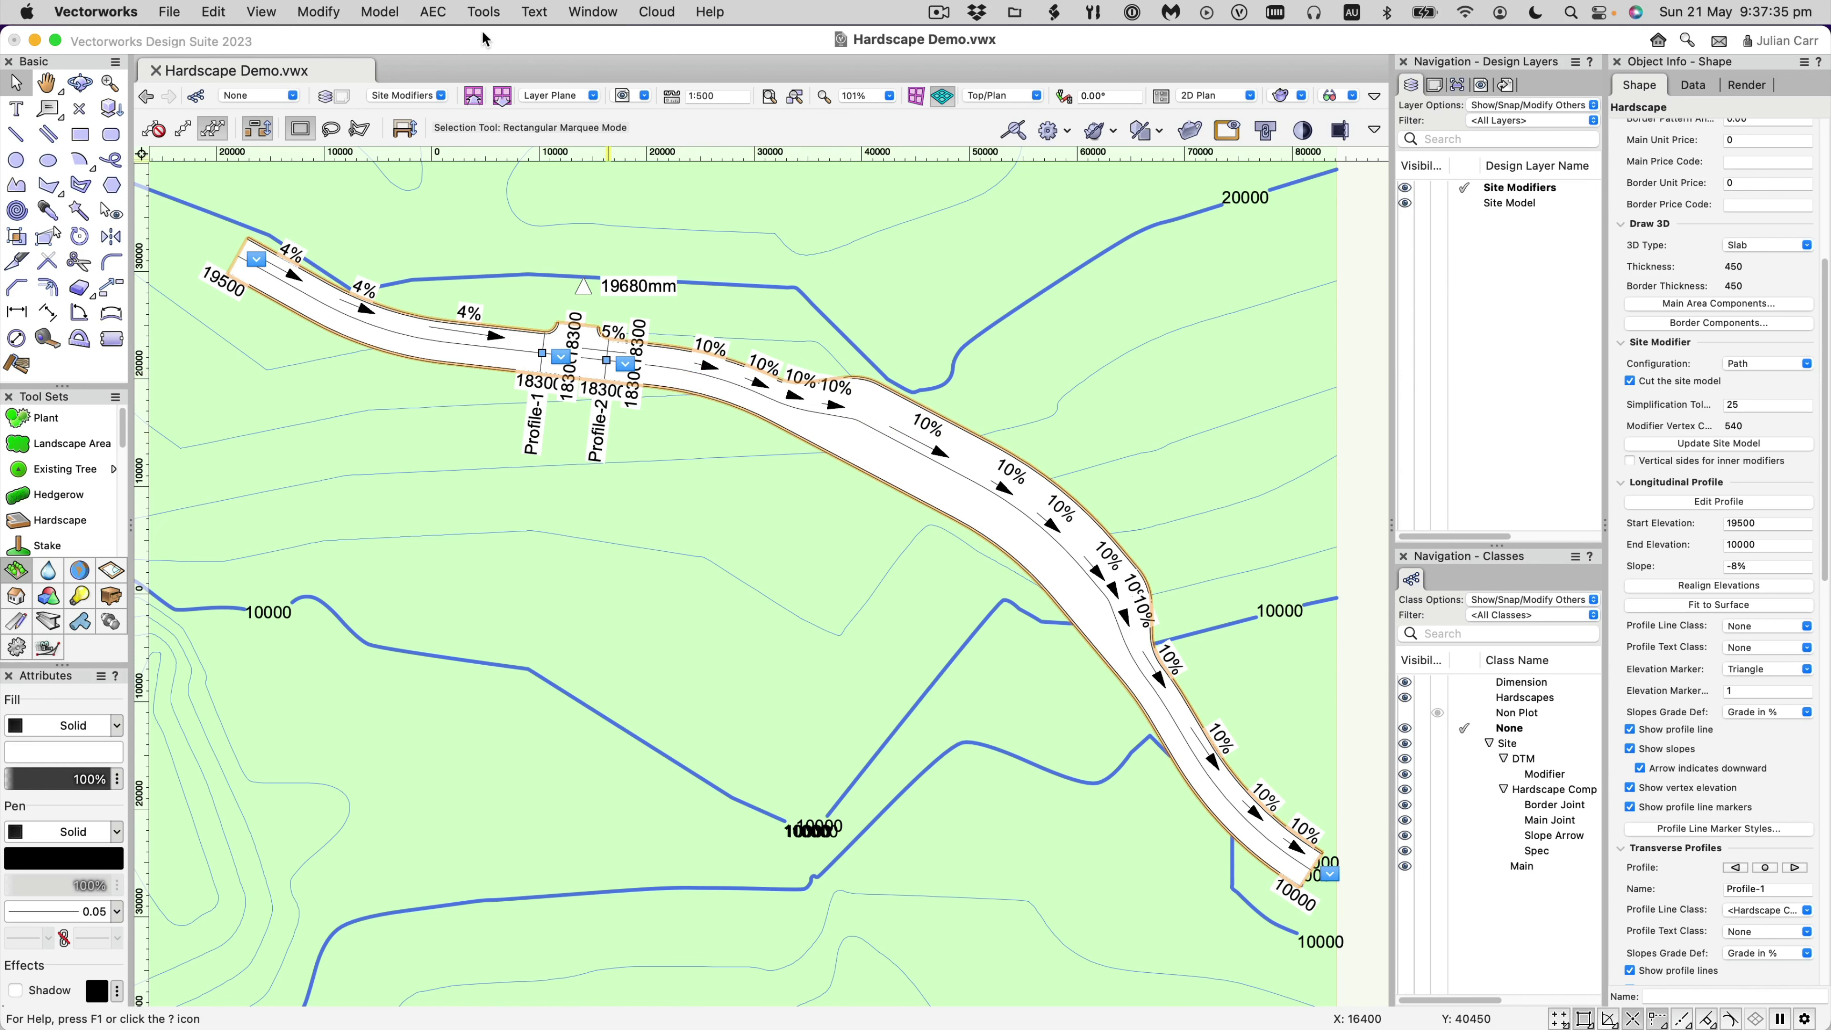
pyautogui.click(430, 10)
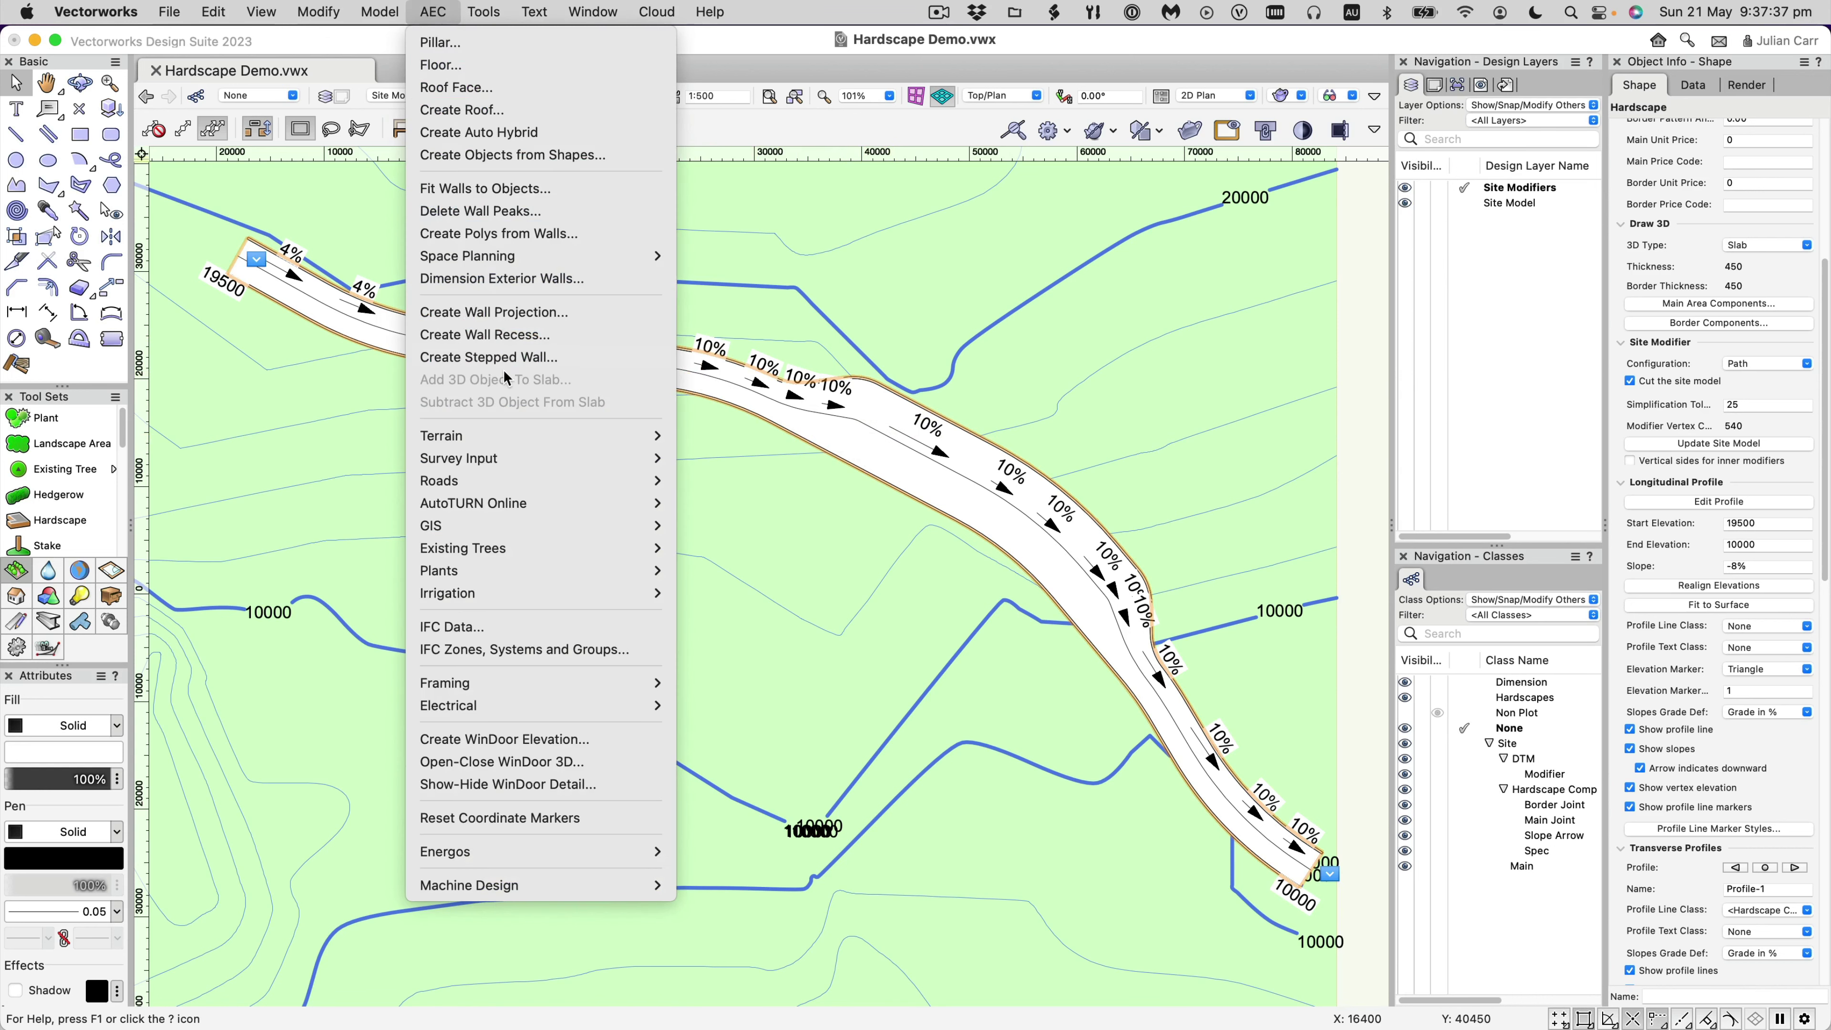
pyautogui.moveTo(512, 439)
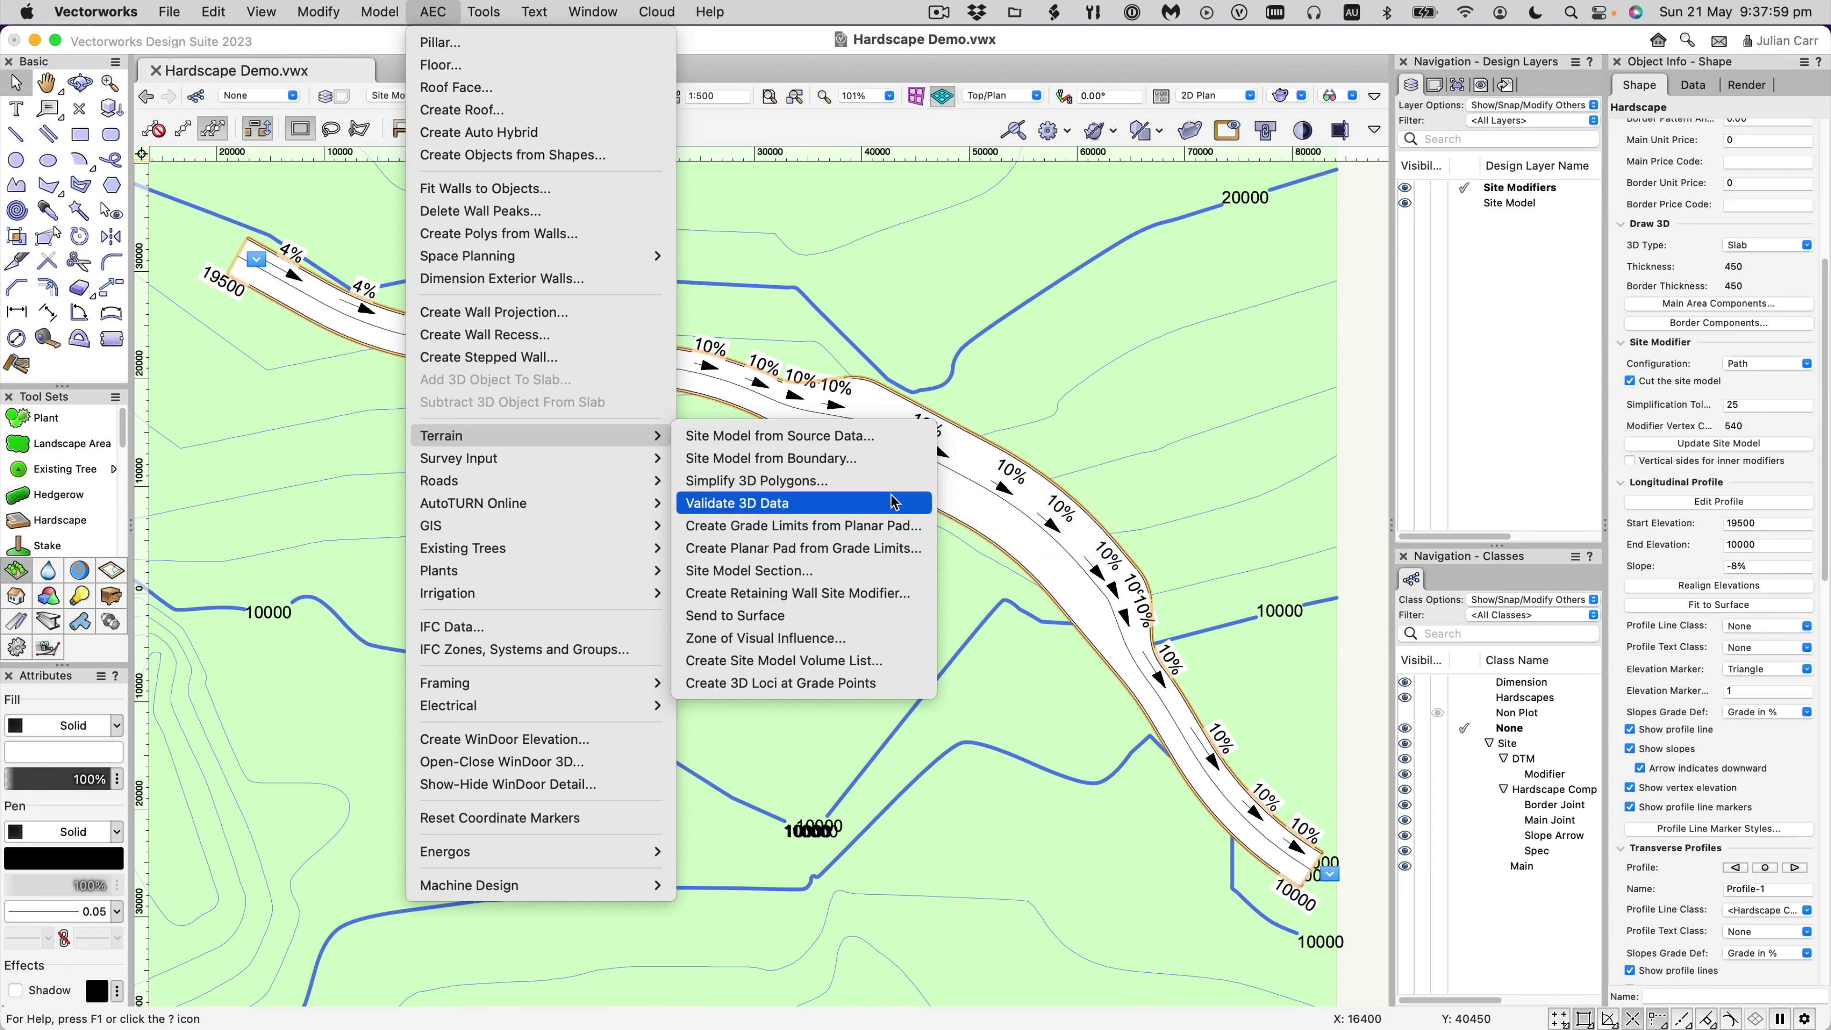
pyautogui.click(1070, 422)
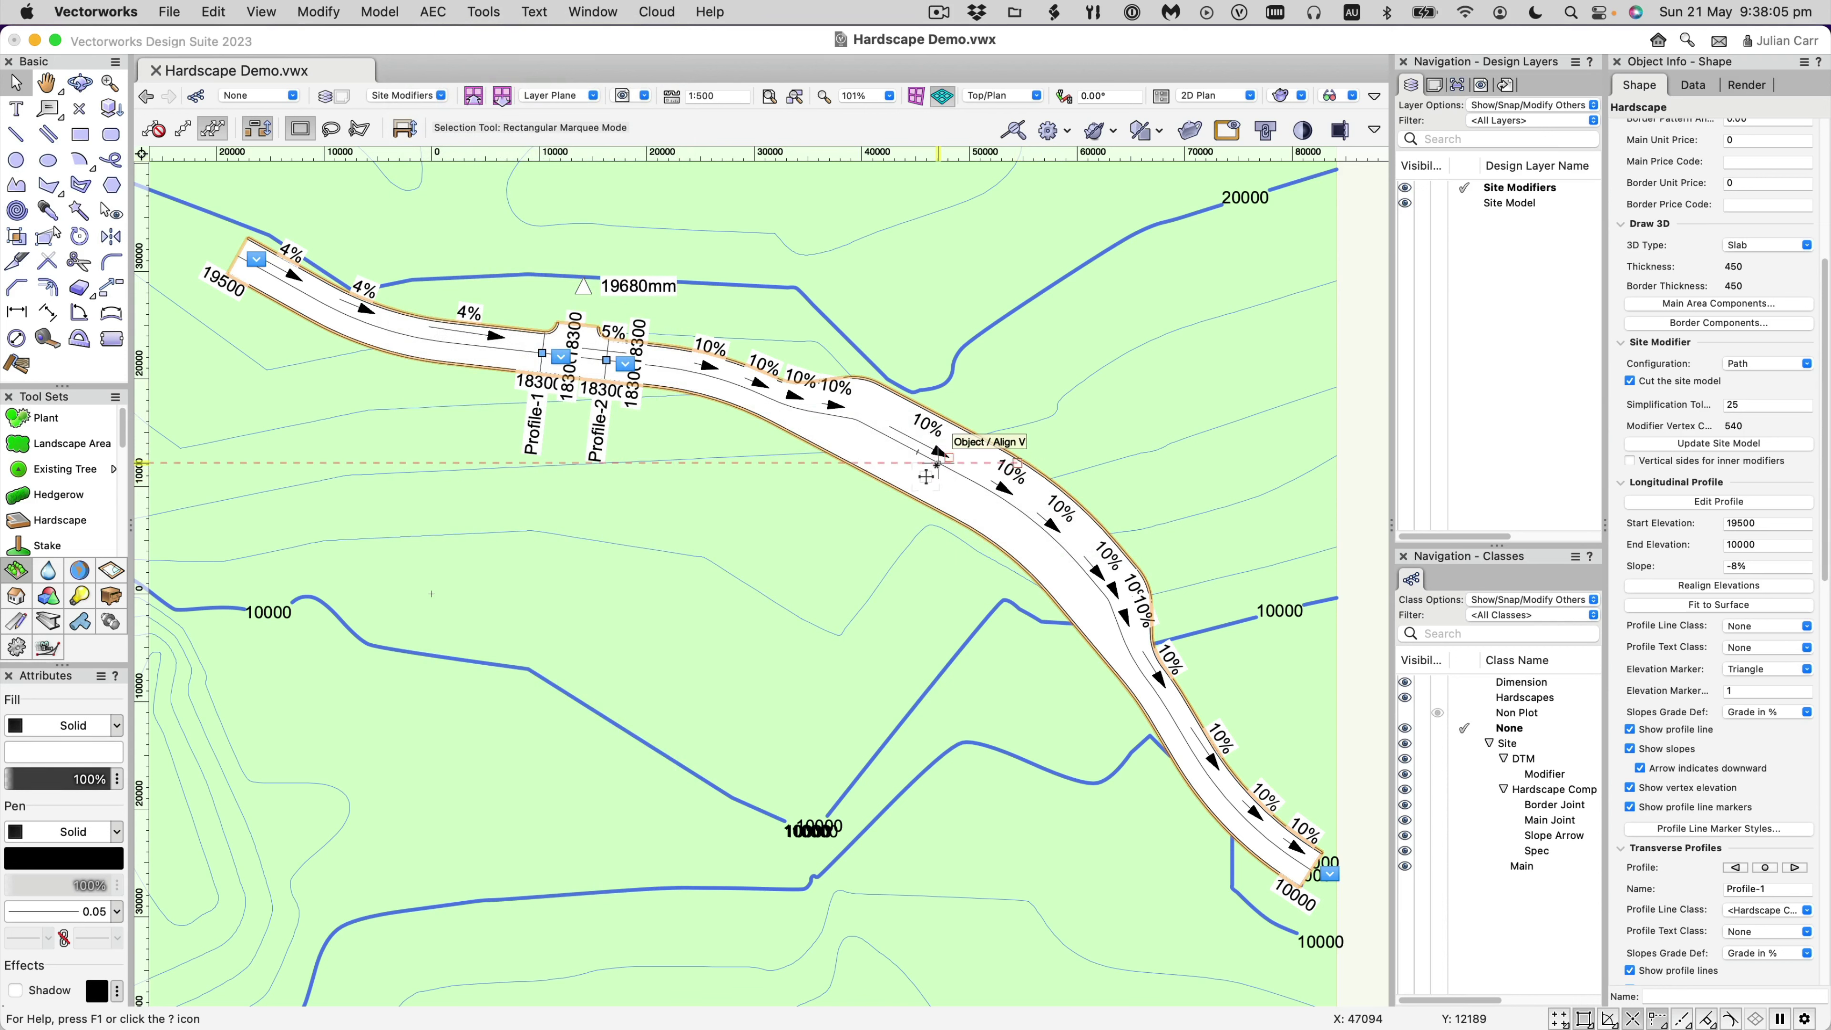
# Edit the hardscape's path, copy its outline polyline, exit the path, and paste the copy in place on the Site Modifiers layer.
pyautogui.click(318, 11)
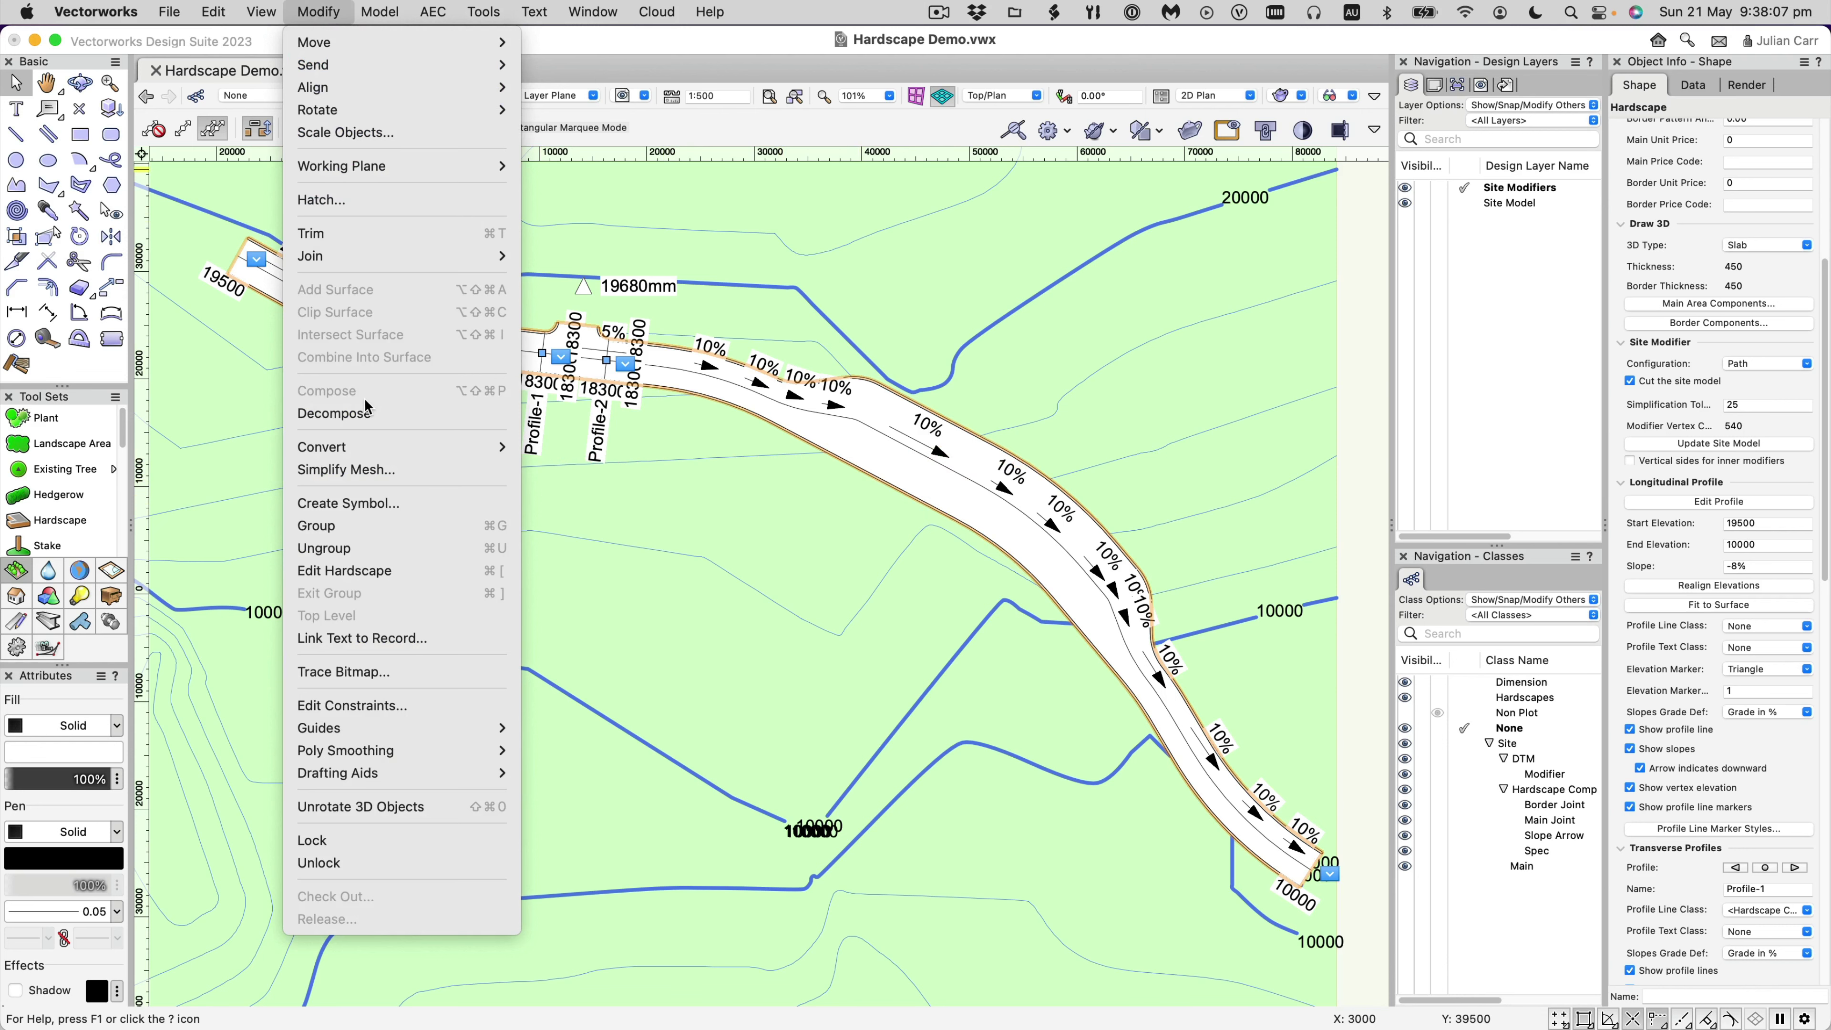
pyautogui.moveTo(375, 443)
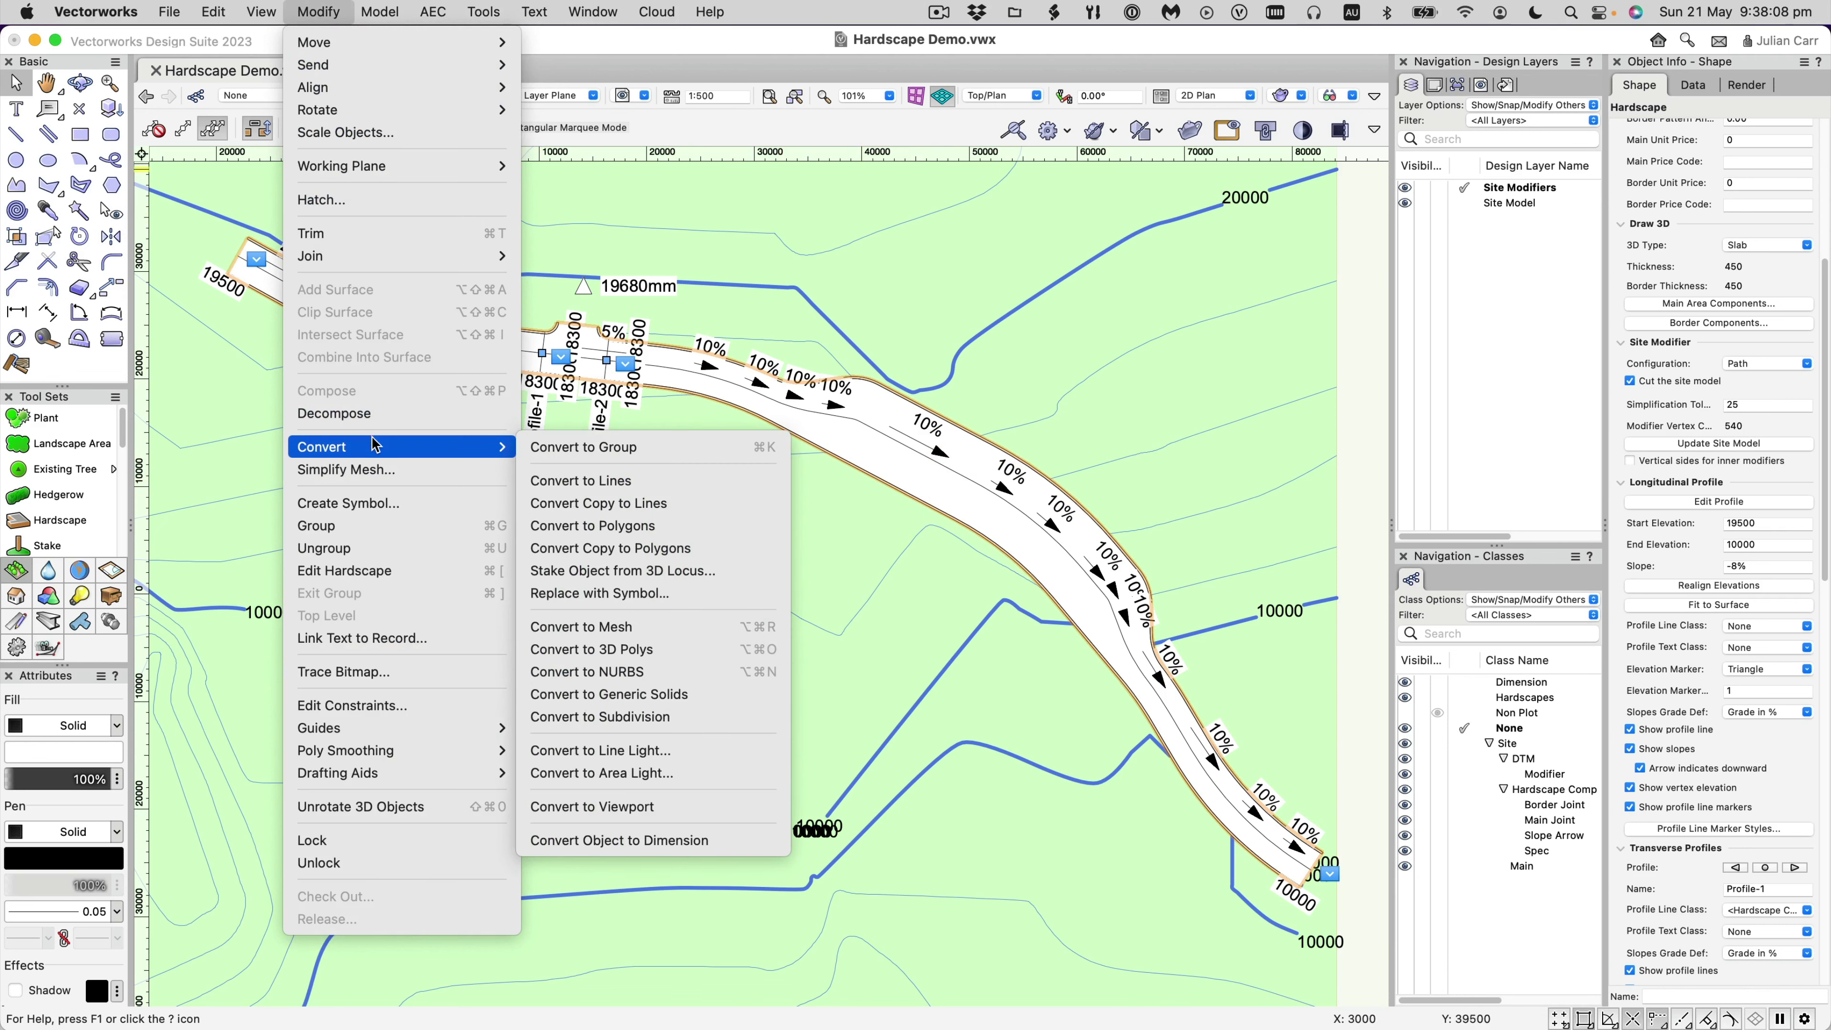
pyautogui.click(396, 570)
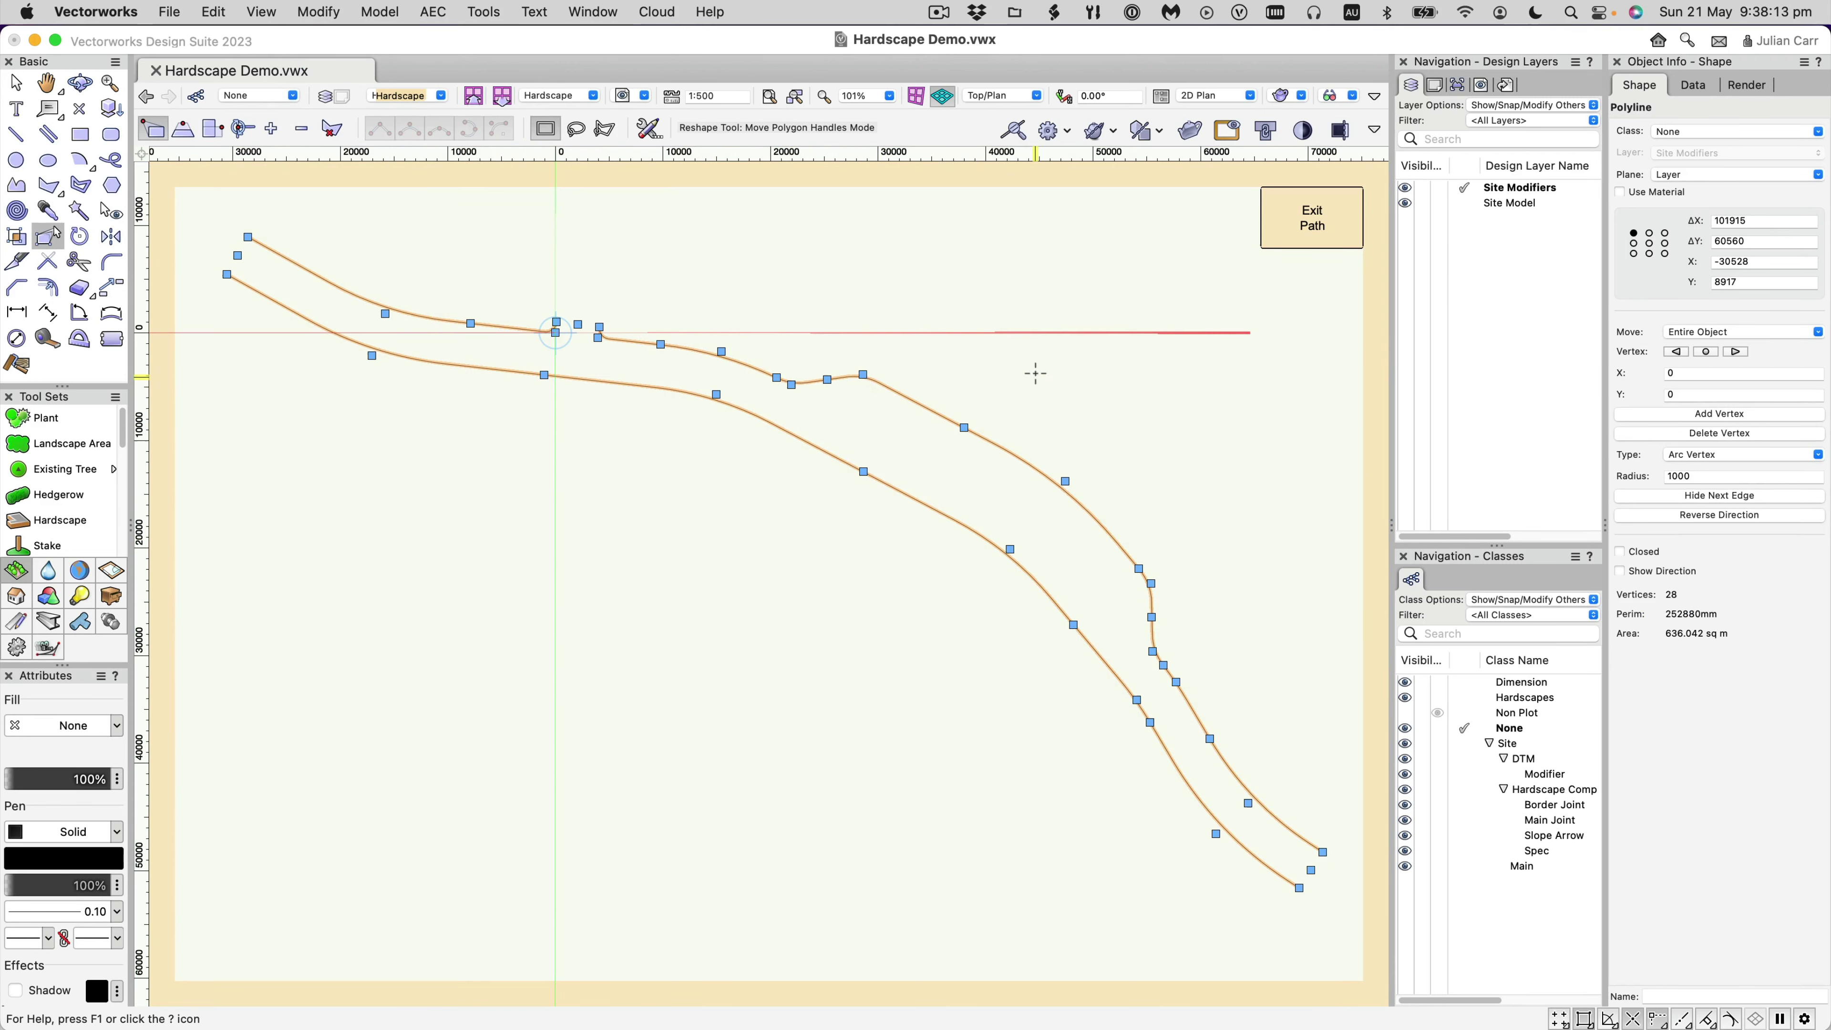
pyautogui.click(1314, 228)
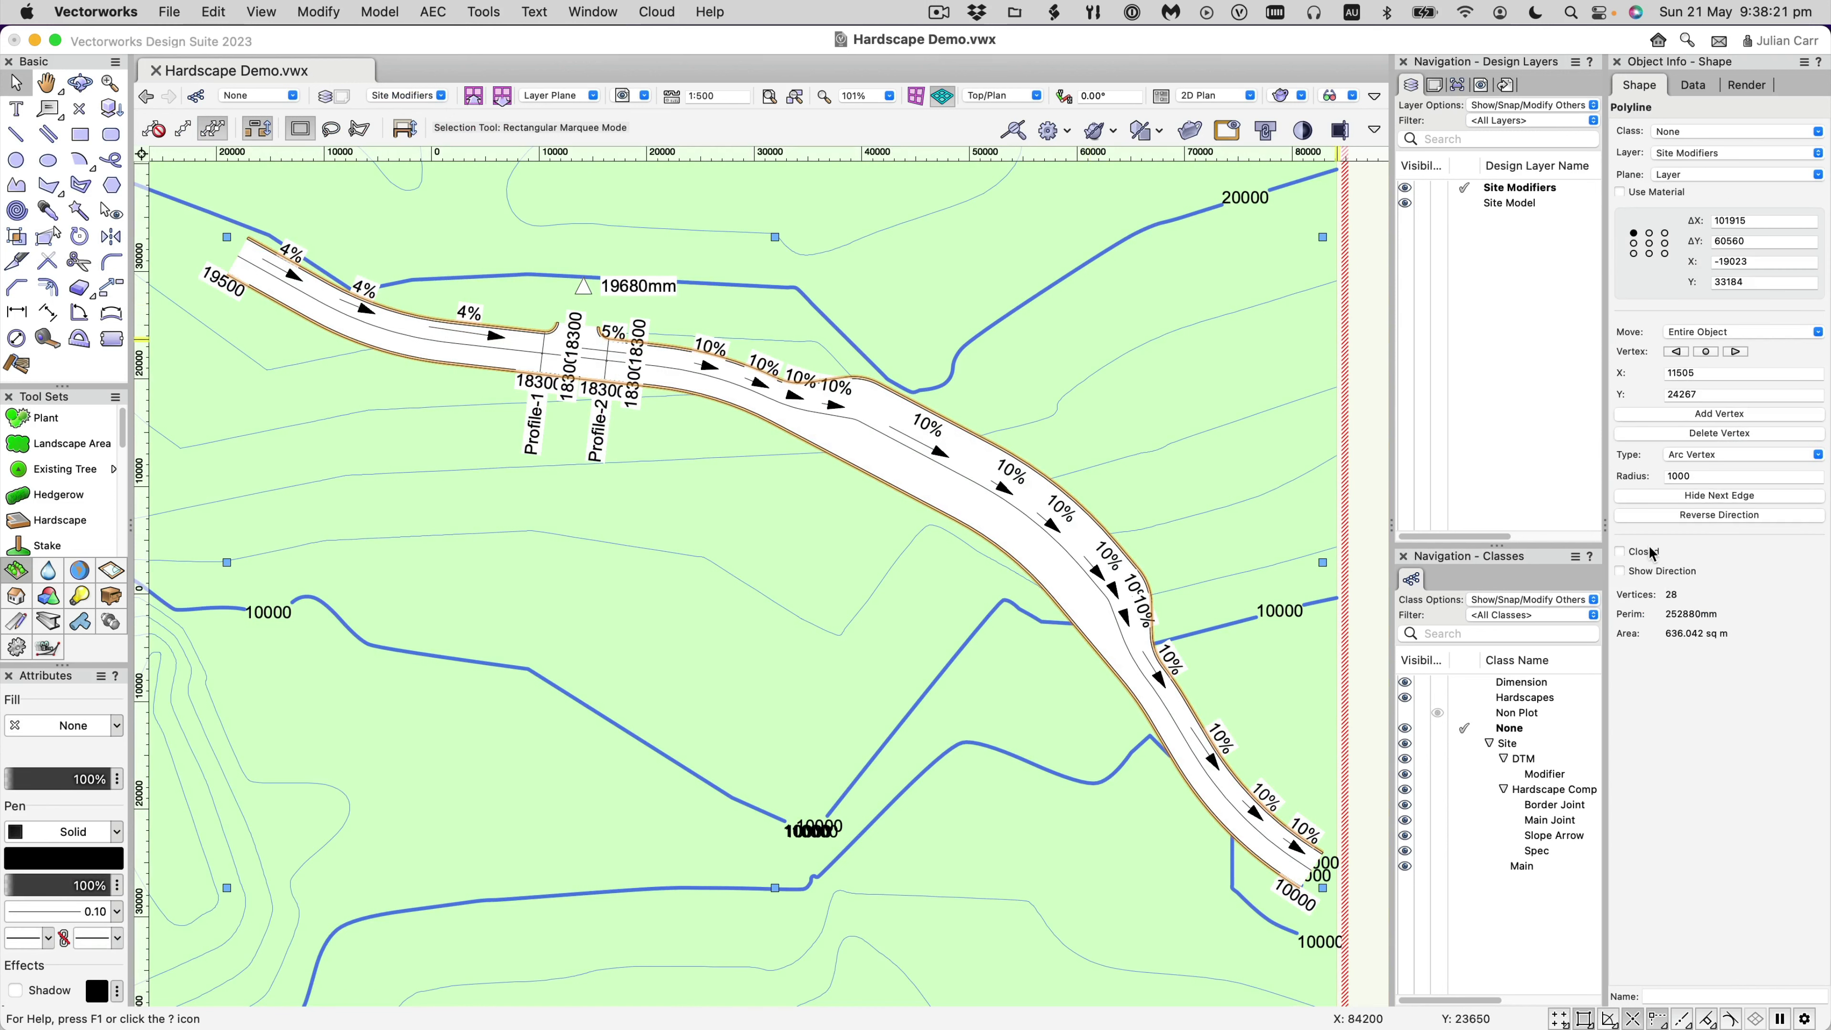
# Close the pasted road outline polyline and offset it outward by 5000 mm, leaving the Offset tool when done.
pyautogui.click(1642, 552)
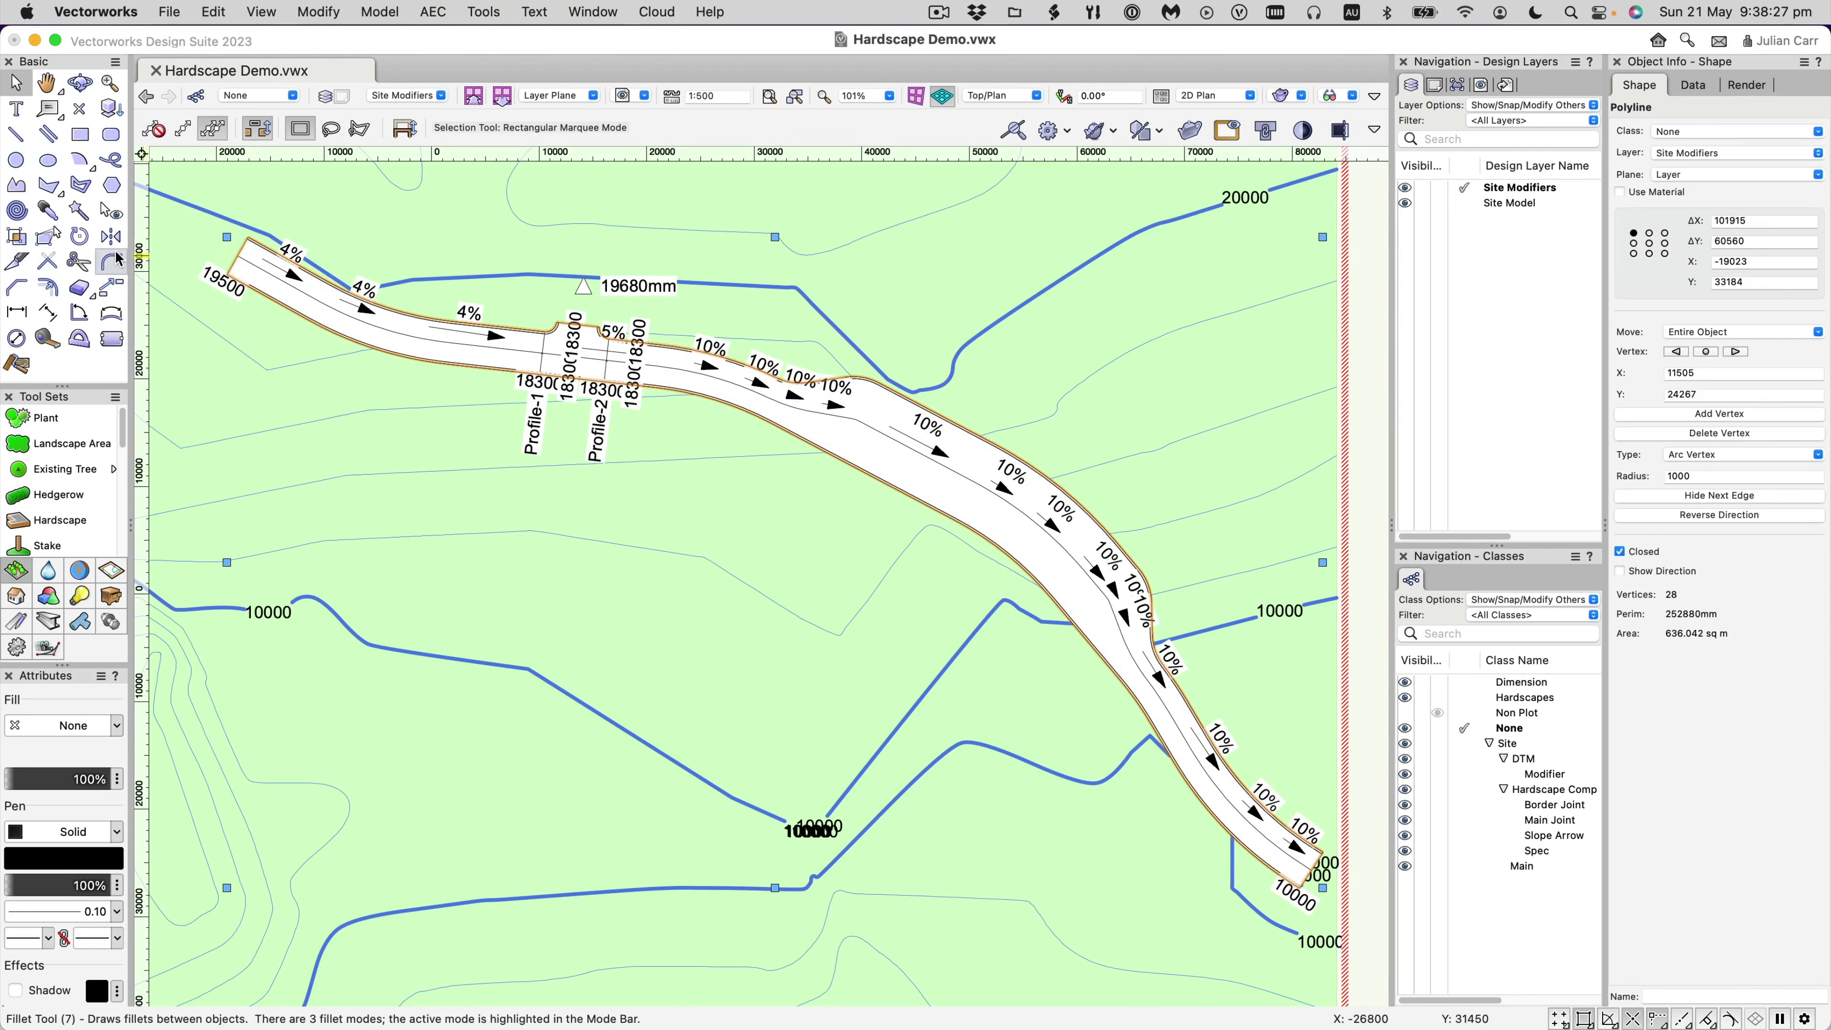
pyautogui.click(49, 289)
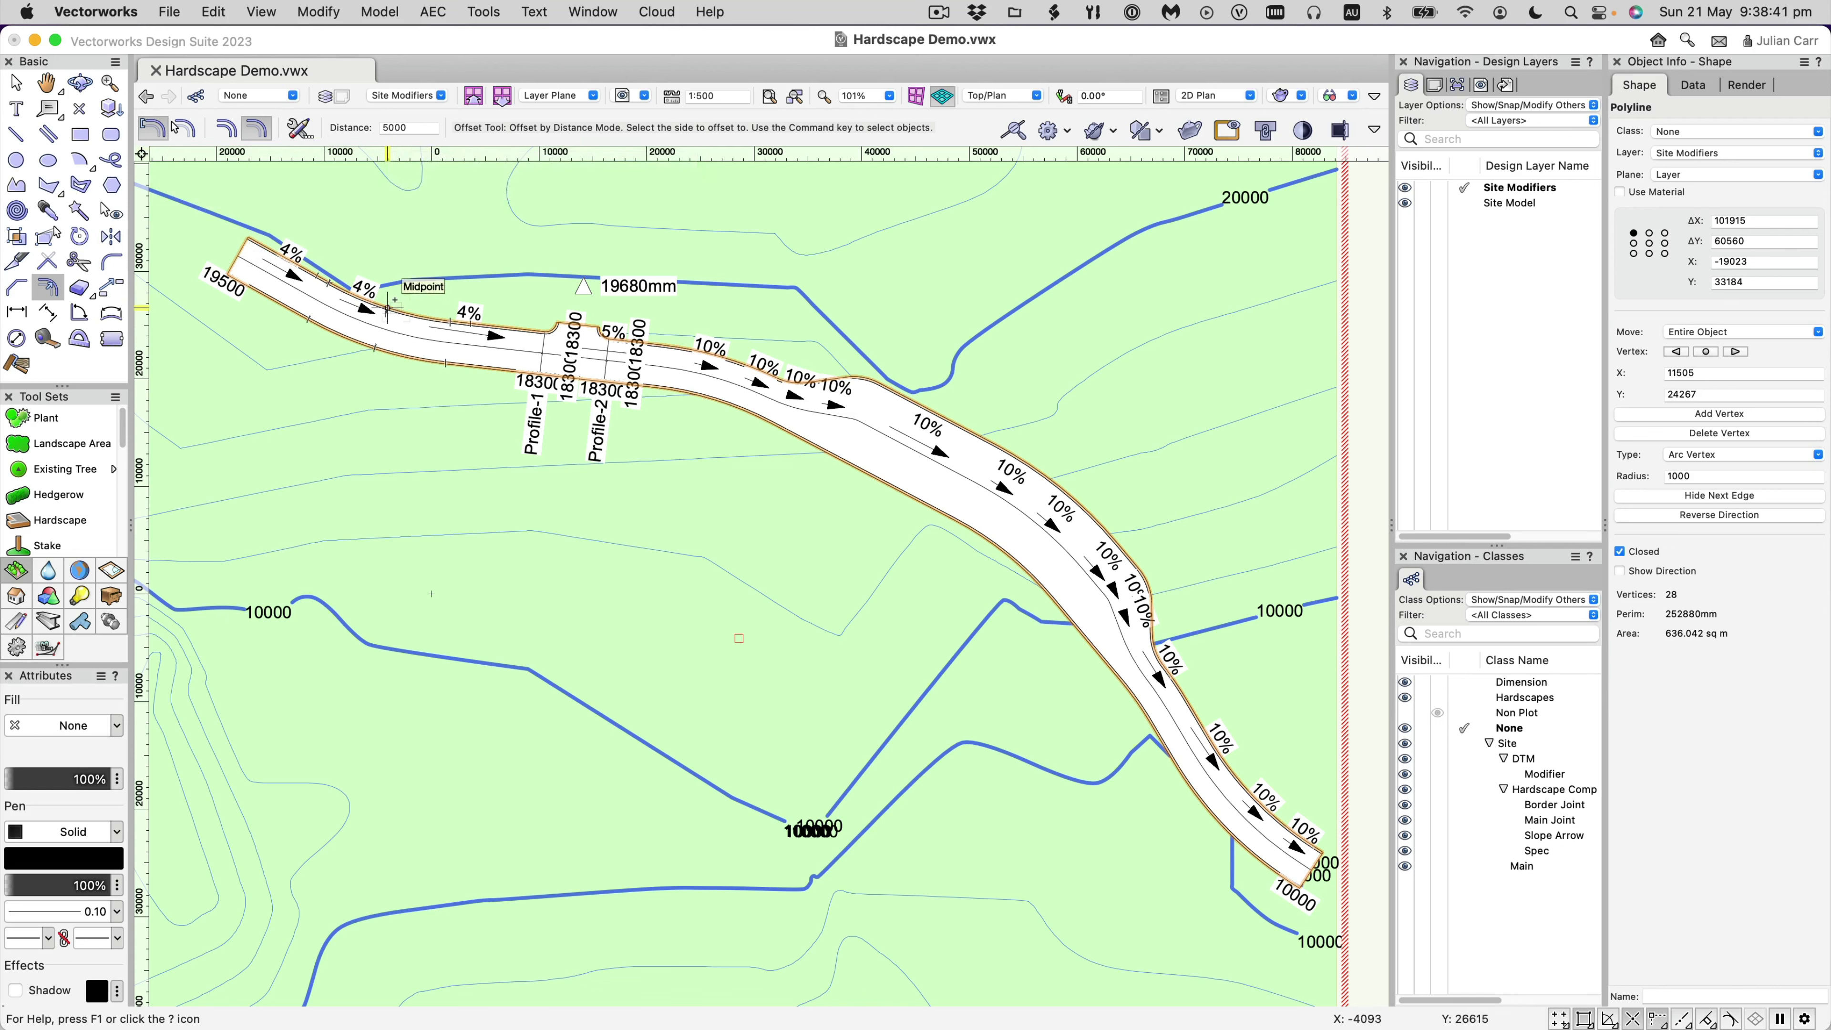
pyautogui.click(676, 230)
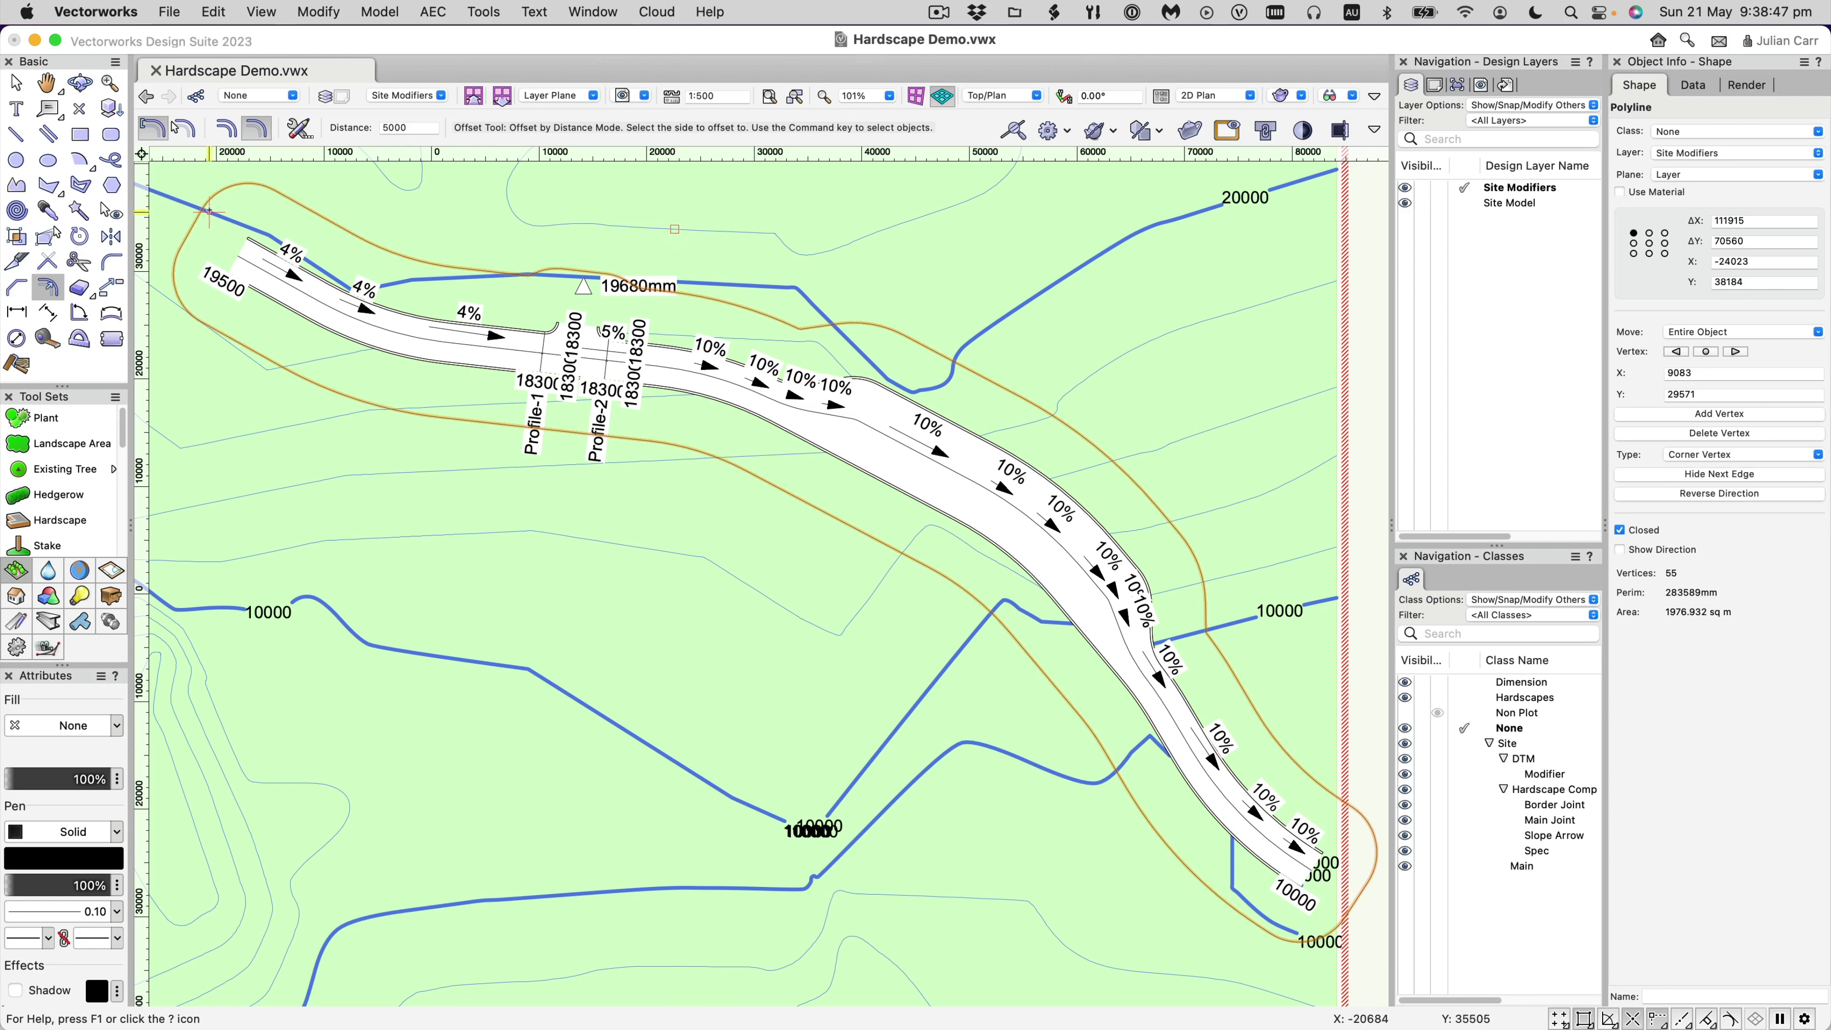
pyautogui.click(18, 85)
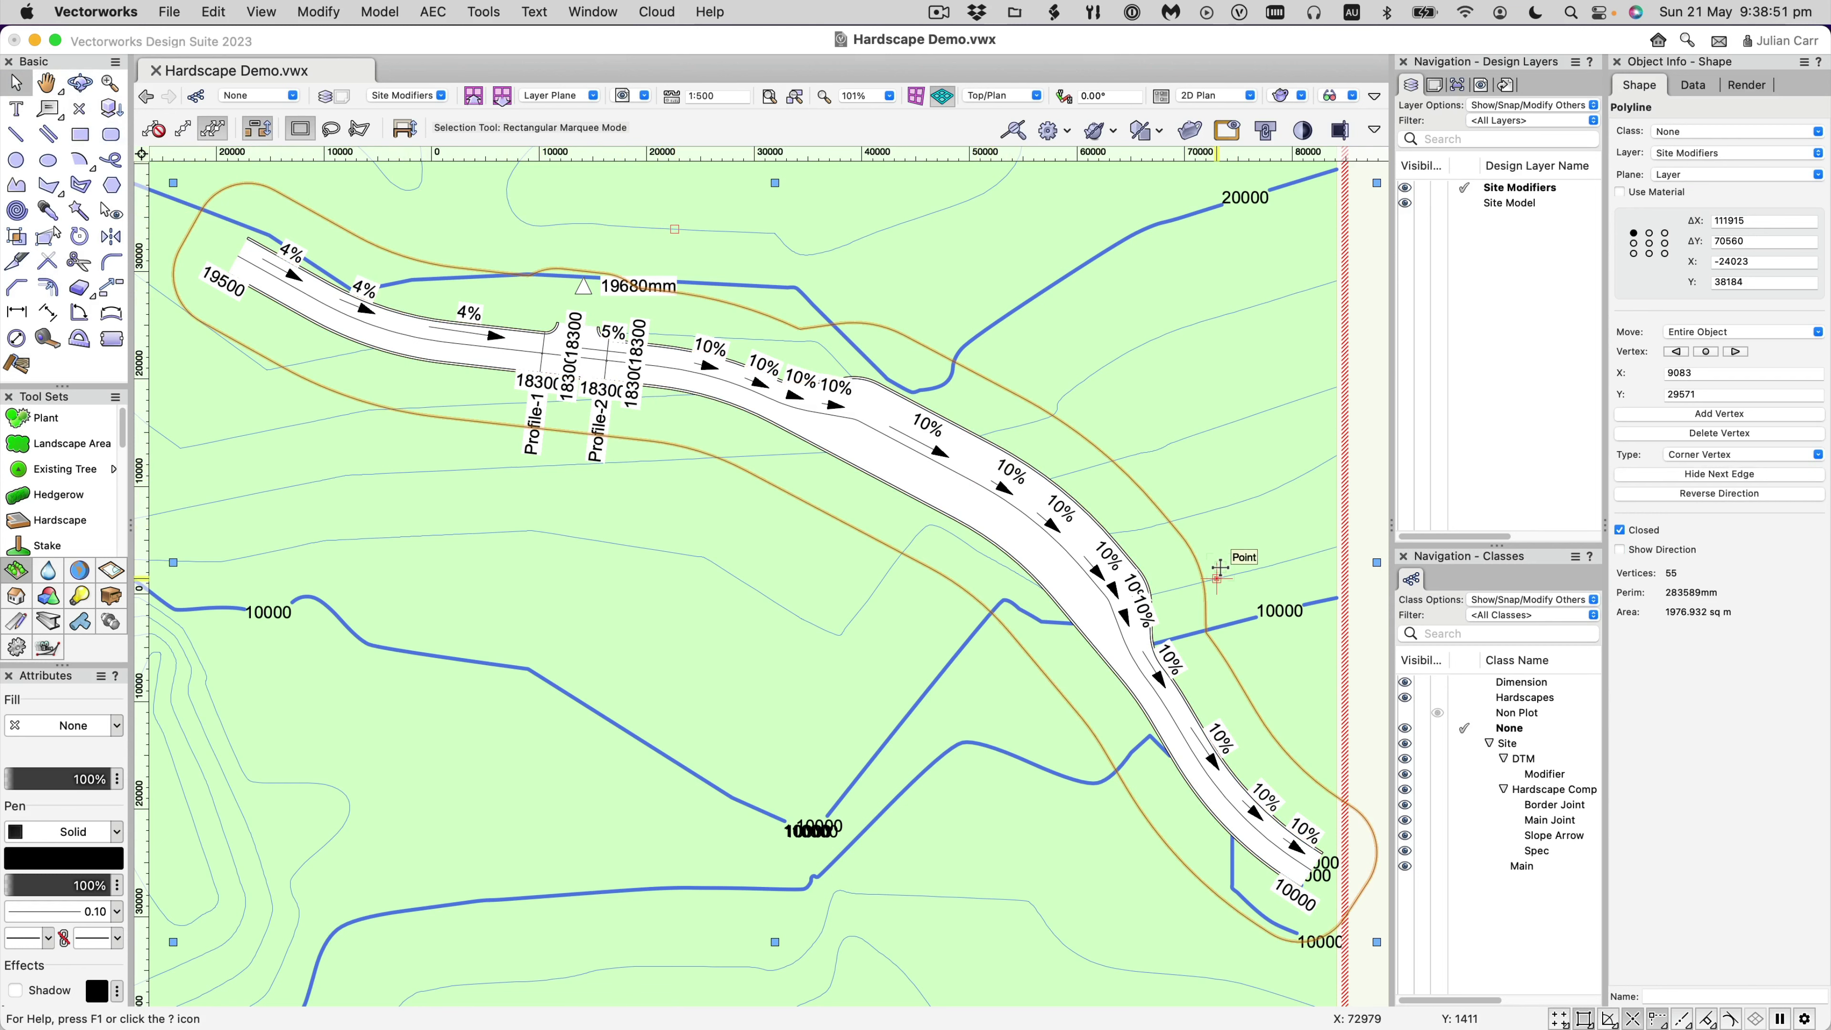
pyautogui.press('space')
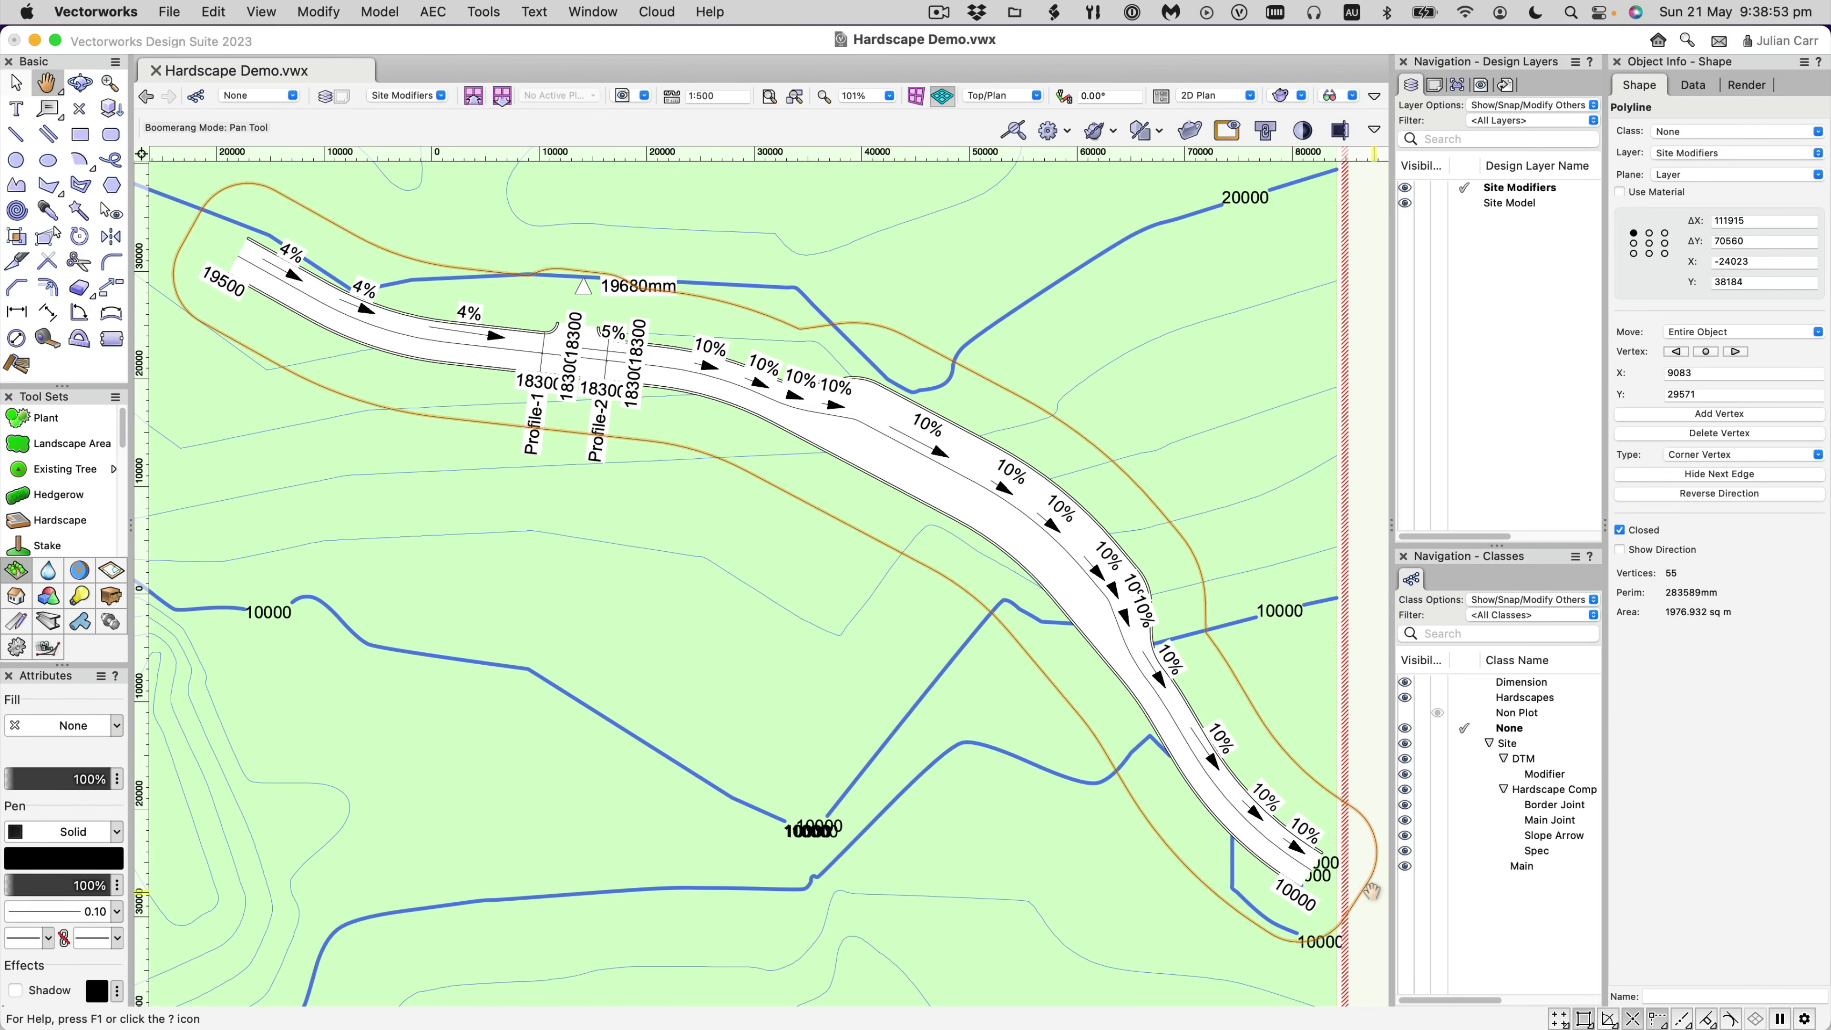
# Delete the vertices of the offset polyline that lie beyond the site model's edge at the road's lower end.
pyautogui.moveTo(1365, 886); pyautogui.dragTo(1136, 784)
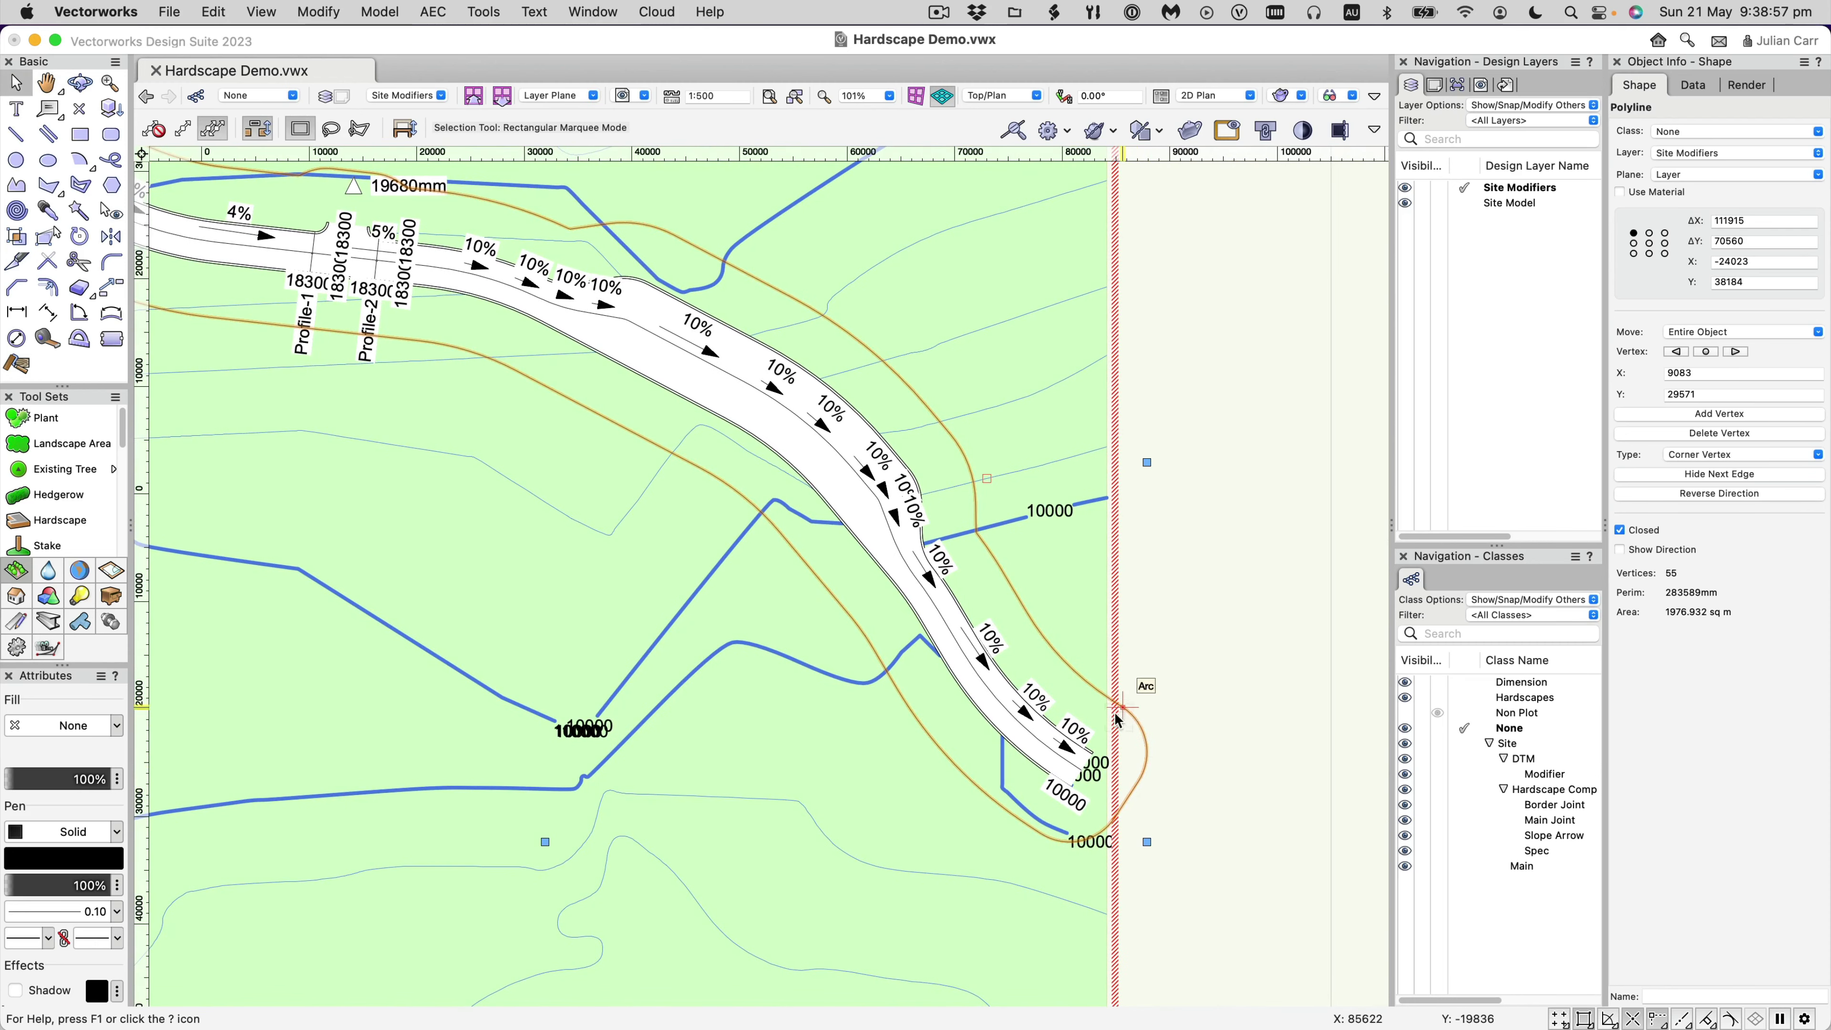
pyautogui.doubleClick(1141, 729)
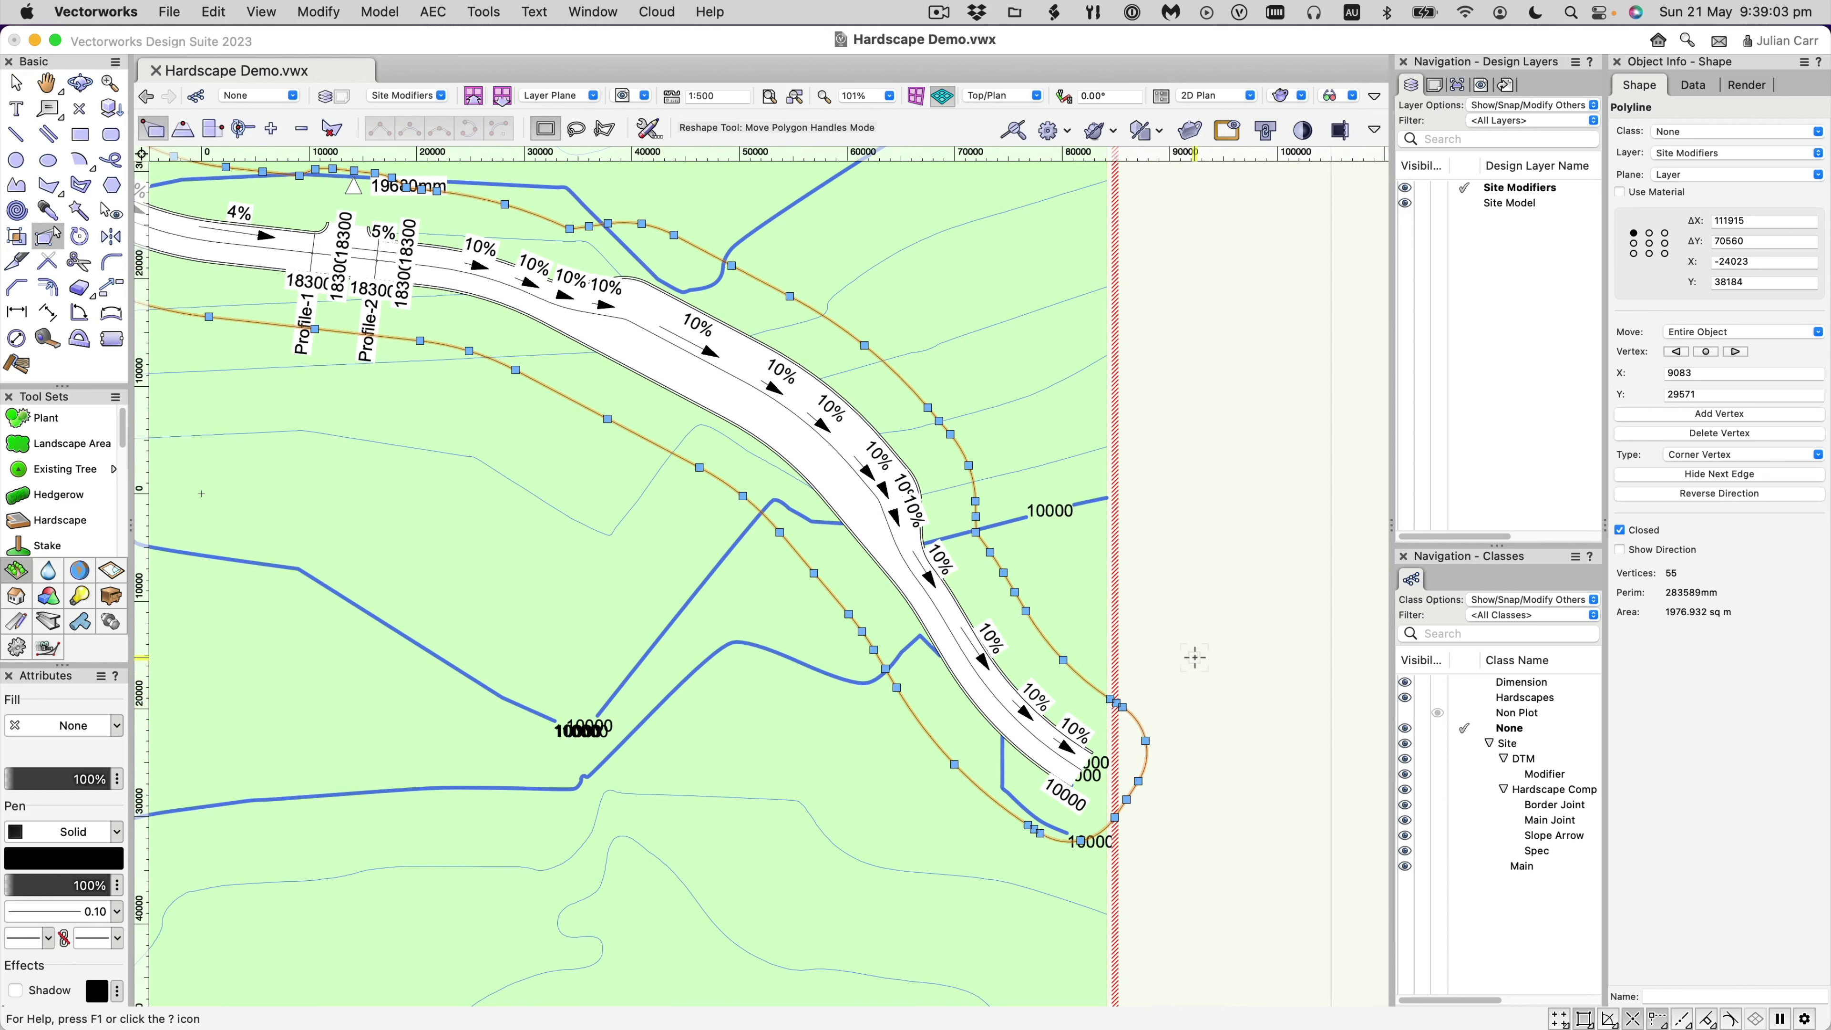
pyautogui.moveTo(1194, 660); pyautogui.dragTo(1107, 872)
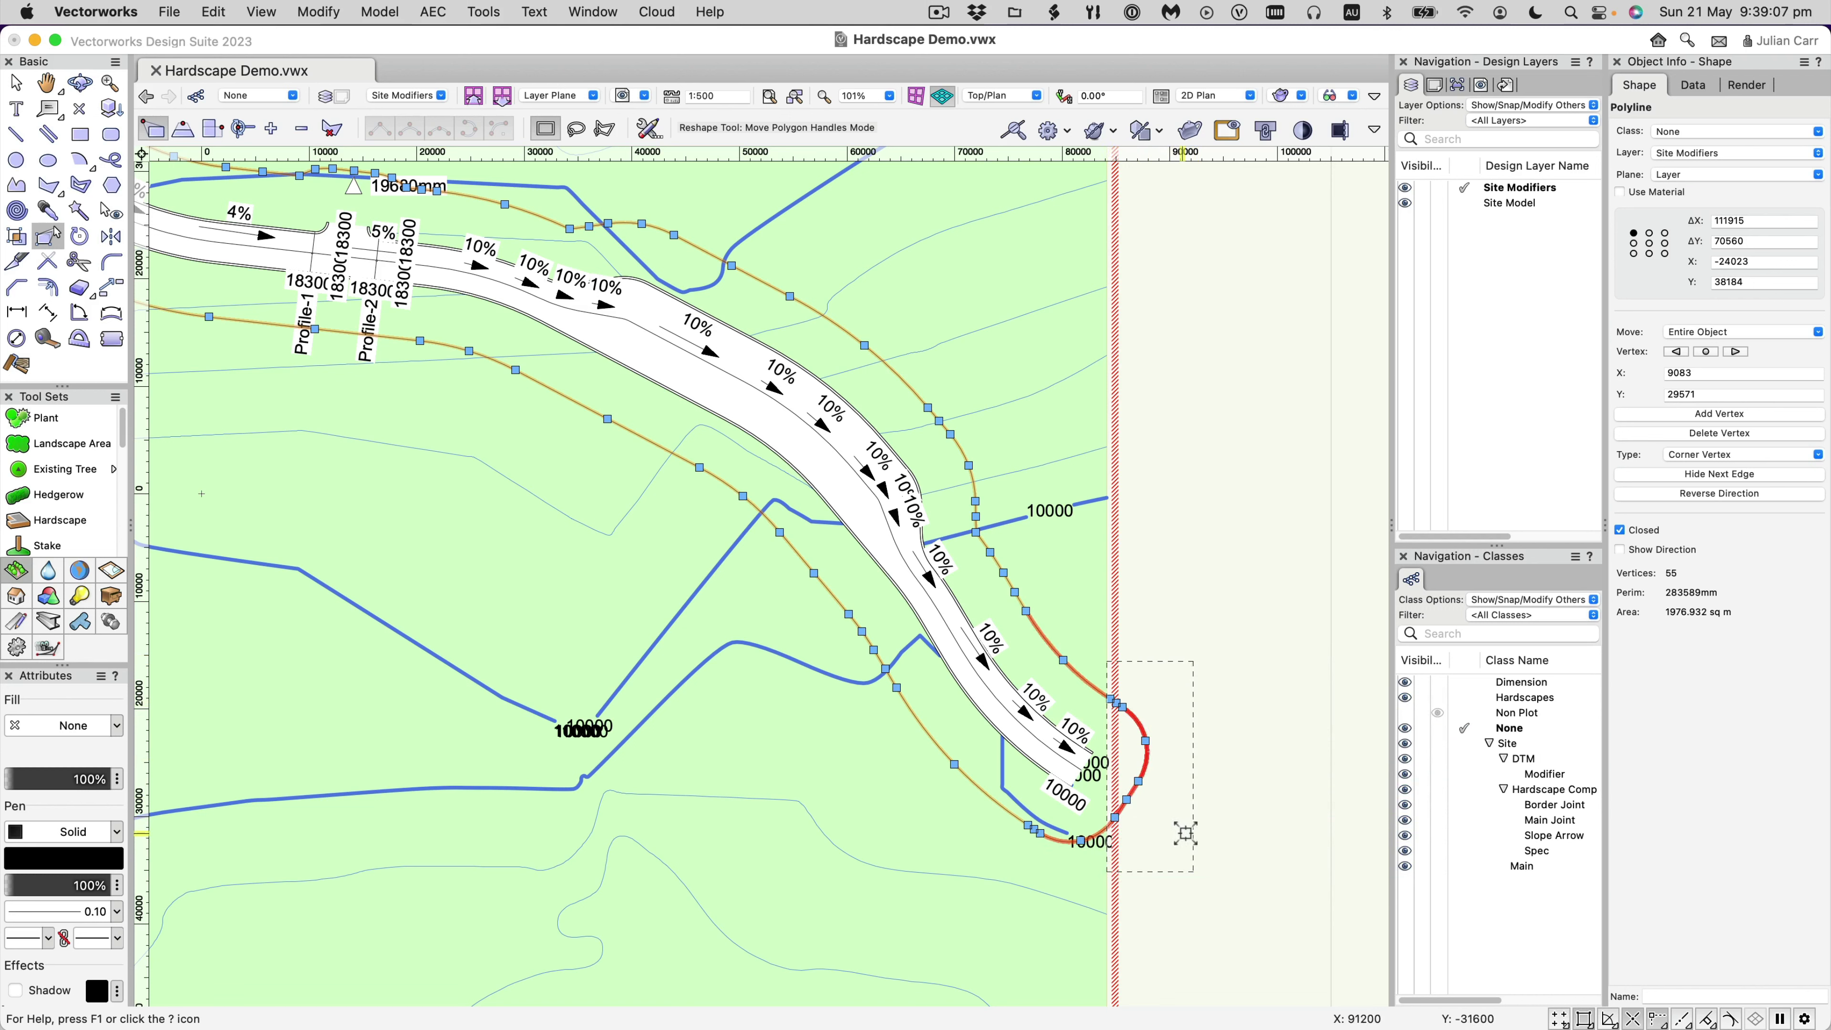
pyautogui.click(301, 131)
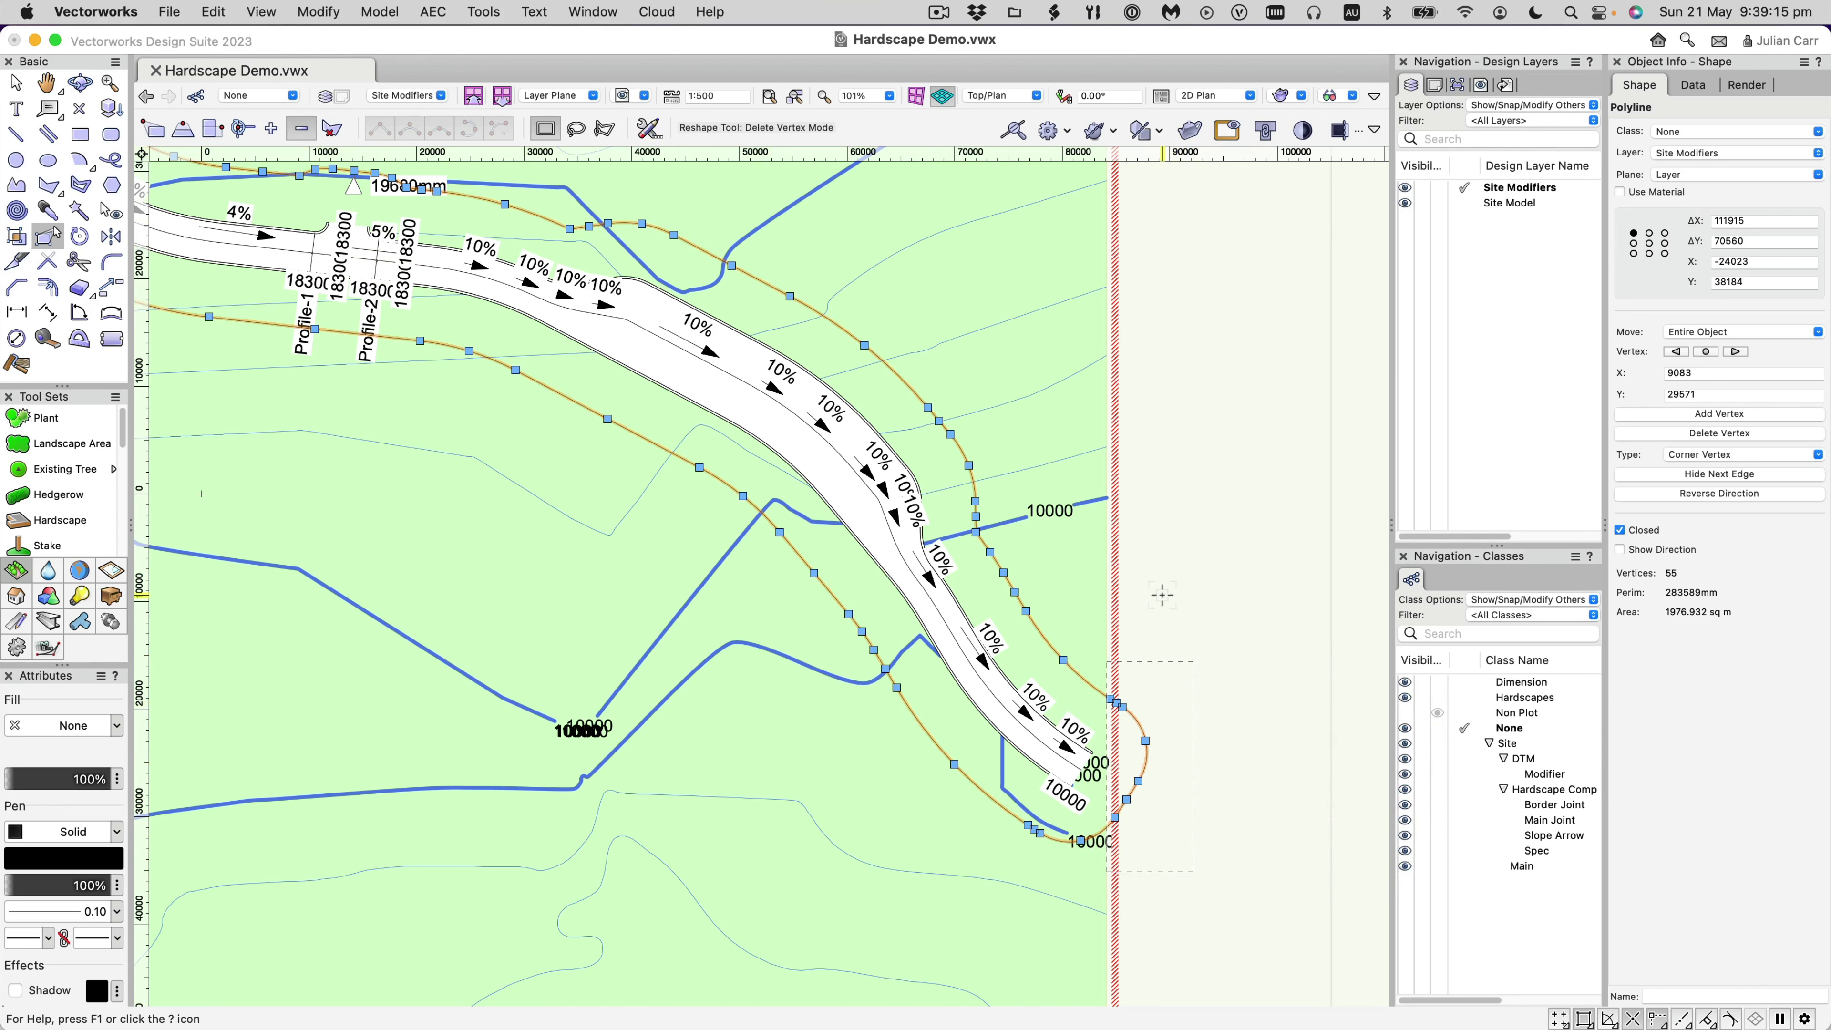
pyautogui.moveTo(1162, 595); pyautogui.dragTo(1162, 595)
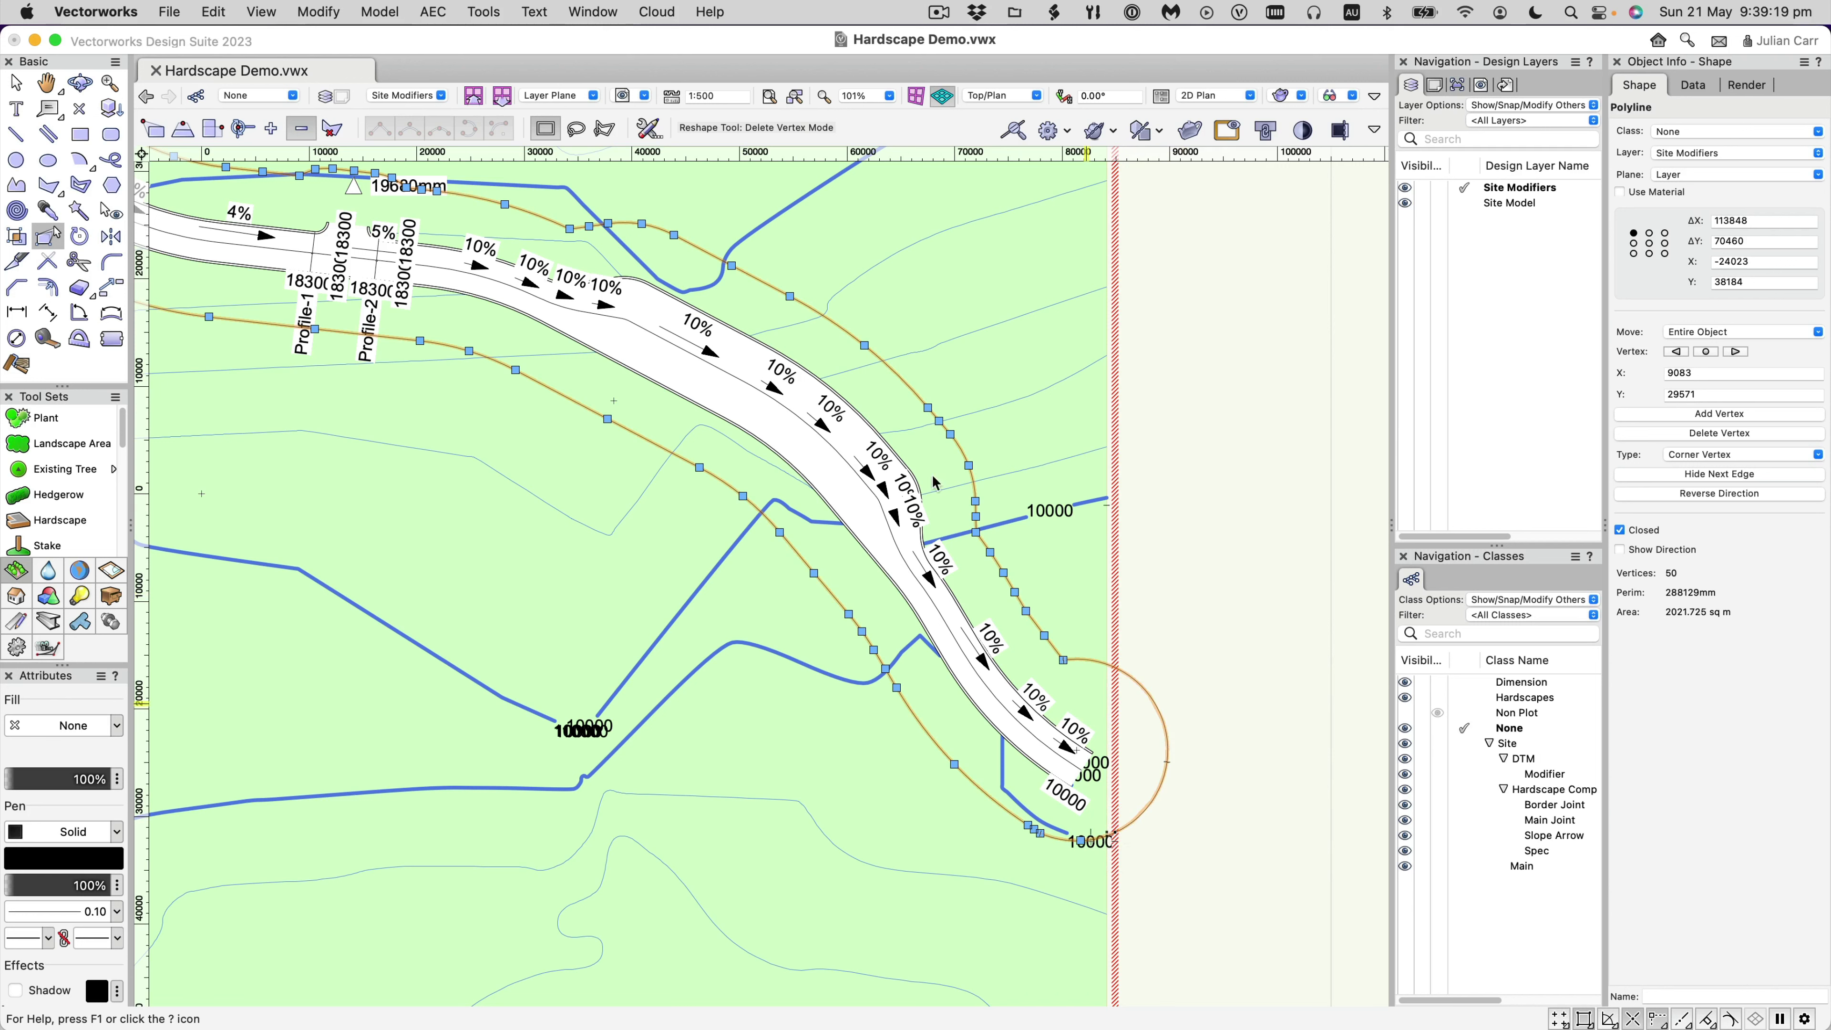
# Convert the offset polyline's arc at the road's lower end to corner vertices and move its end vertex just inside the site model's edge.
pyautogui.click(239, 130)
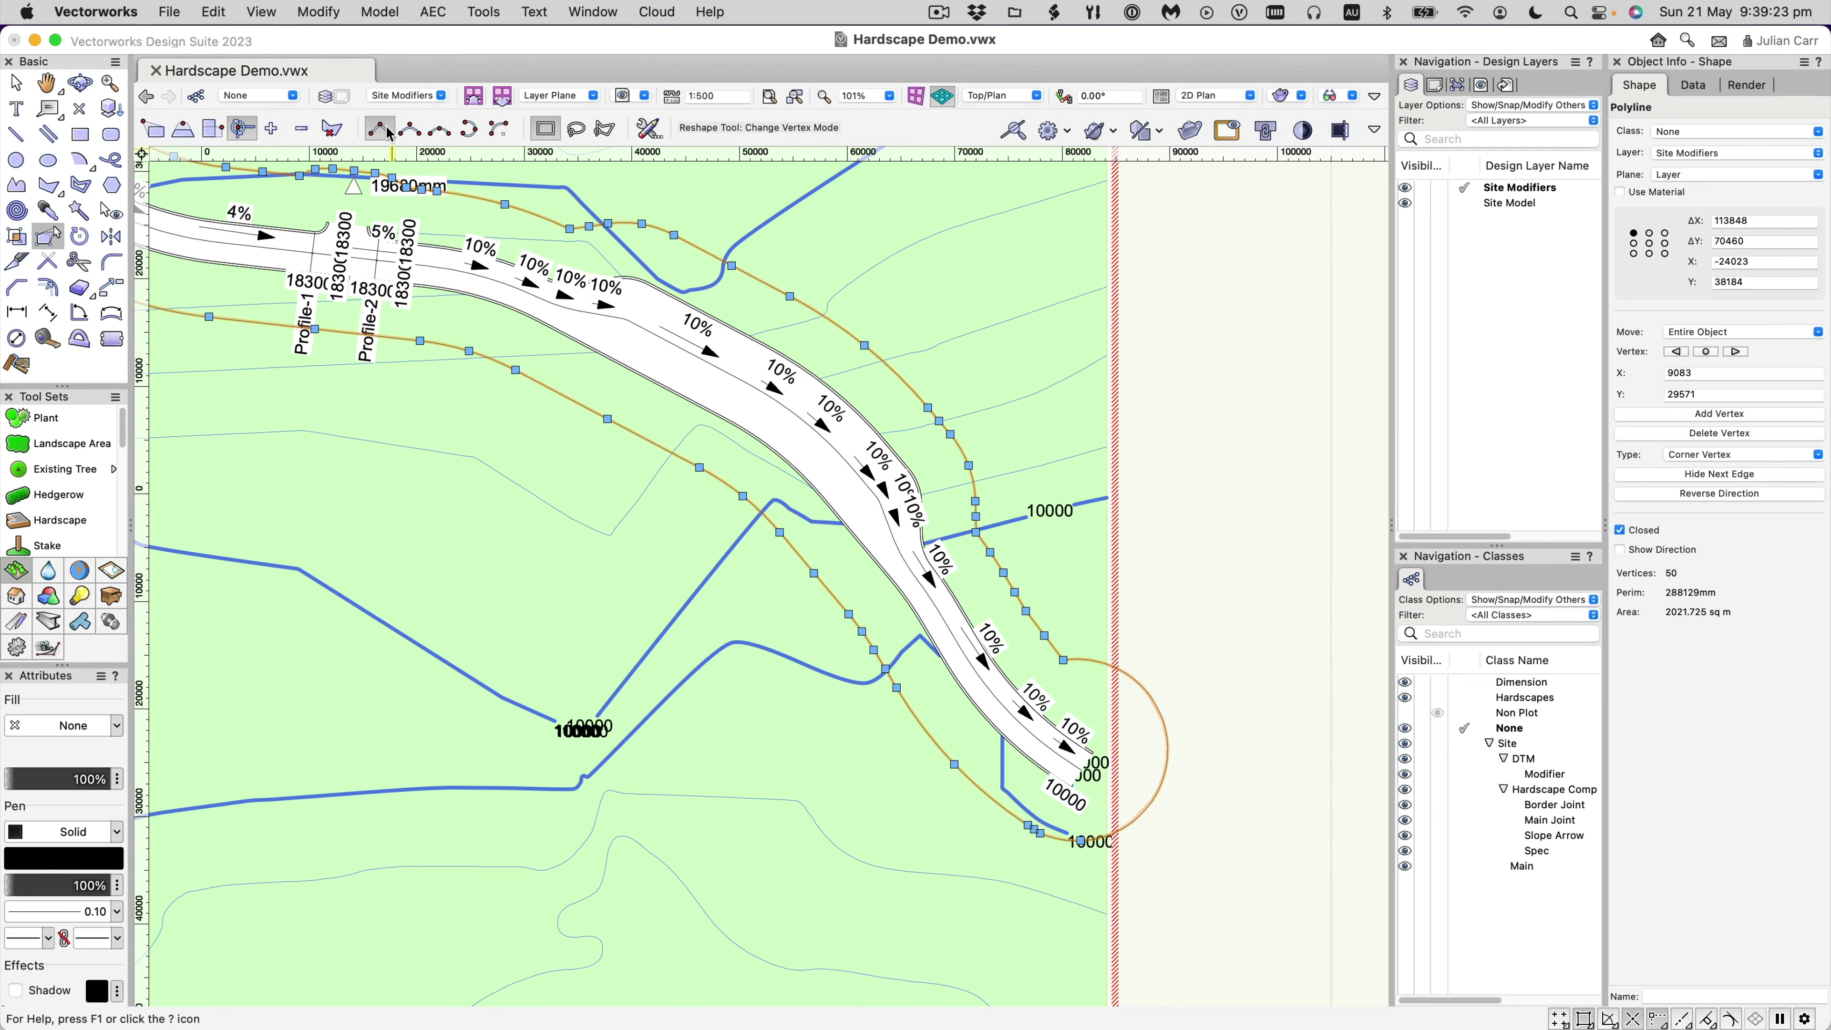
pyautogui.click(1086, 853)
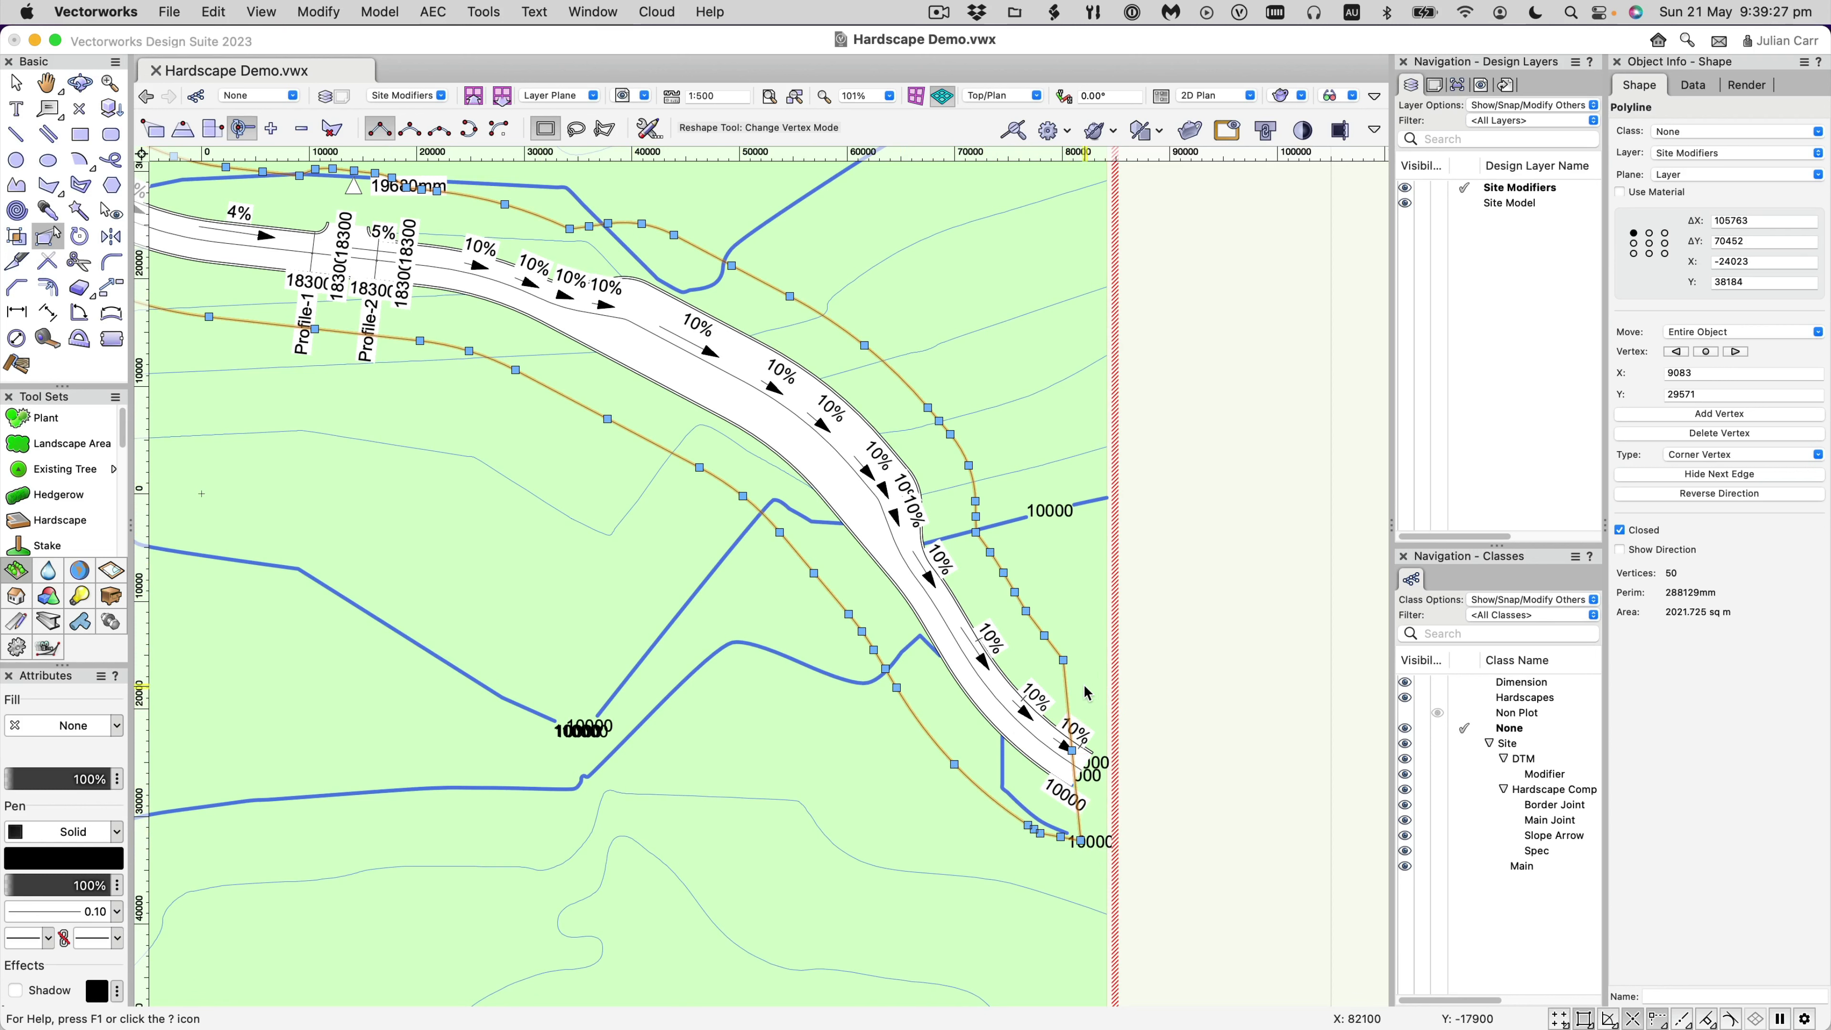
pyautogui.click(154, 128)
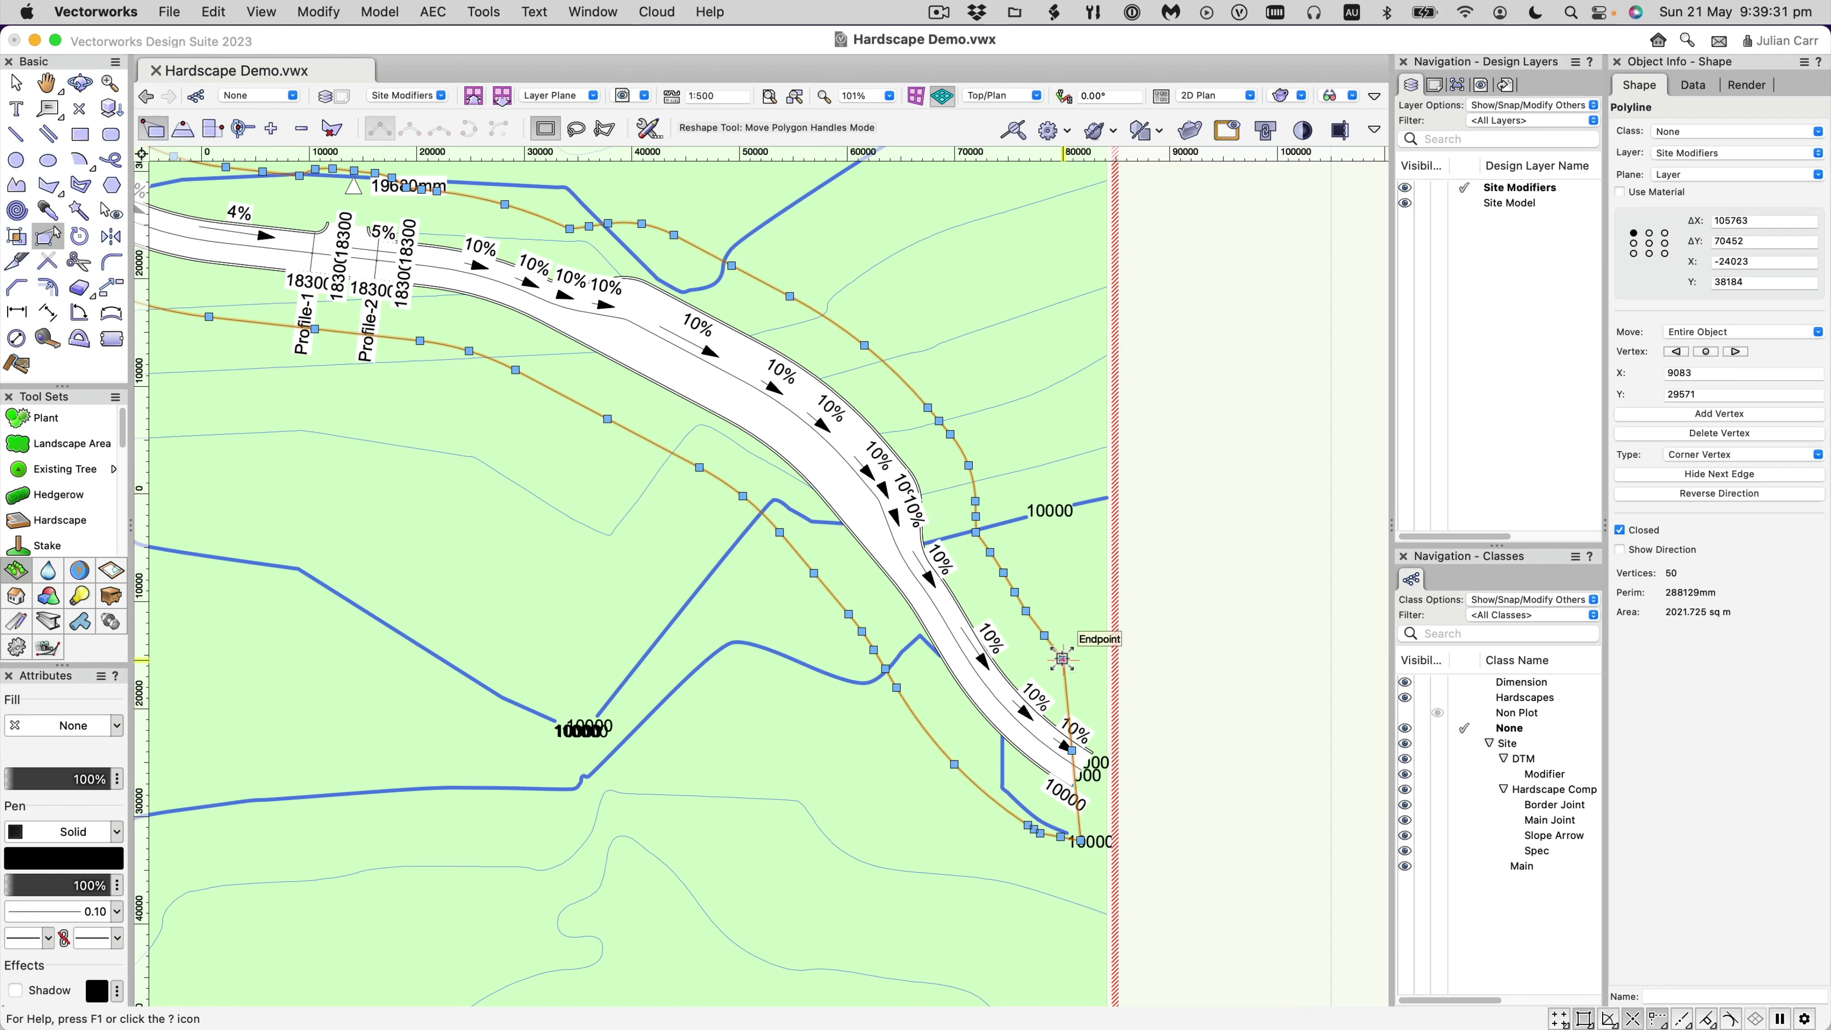
pyautogui.moveTo(1063, 660); pyautogui.dragTo(1103, 714)
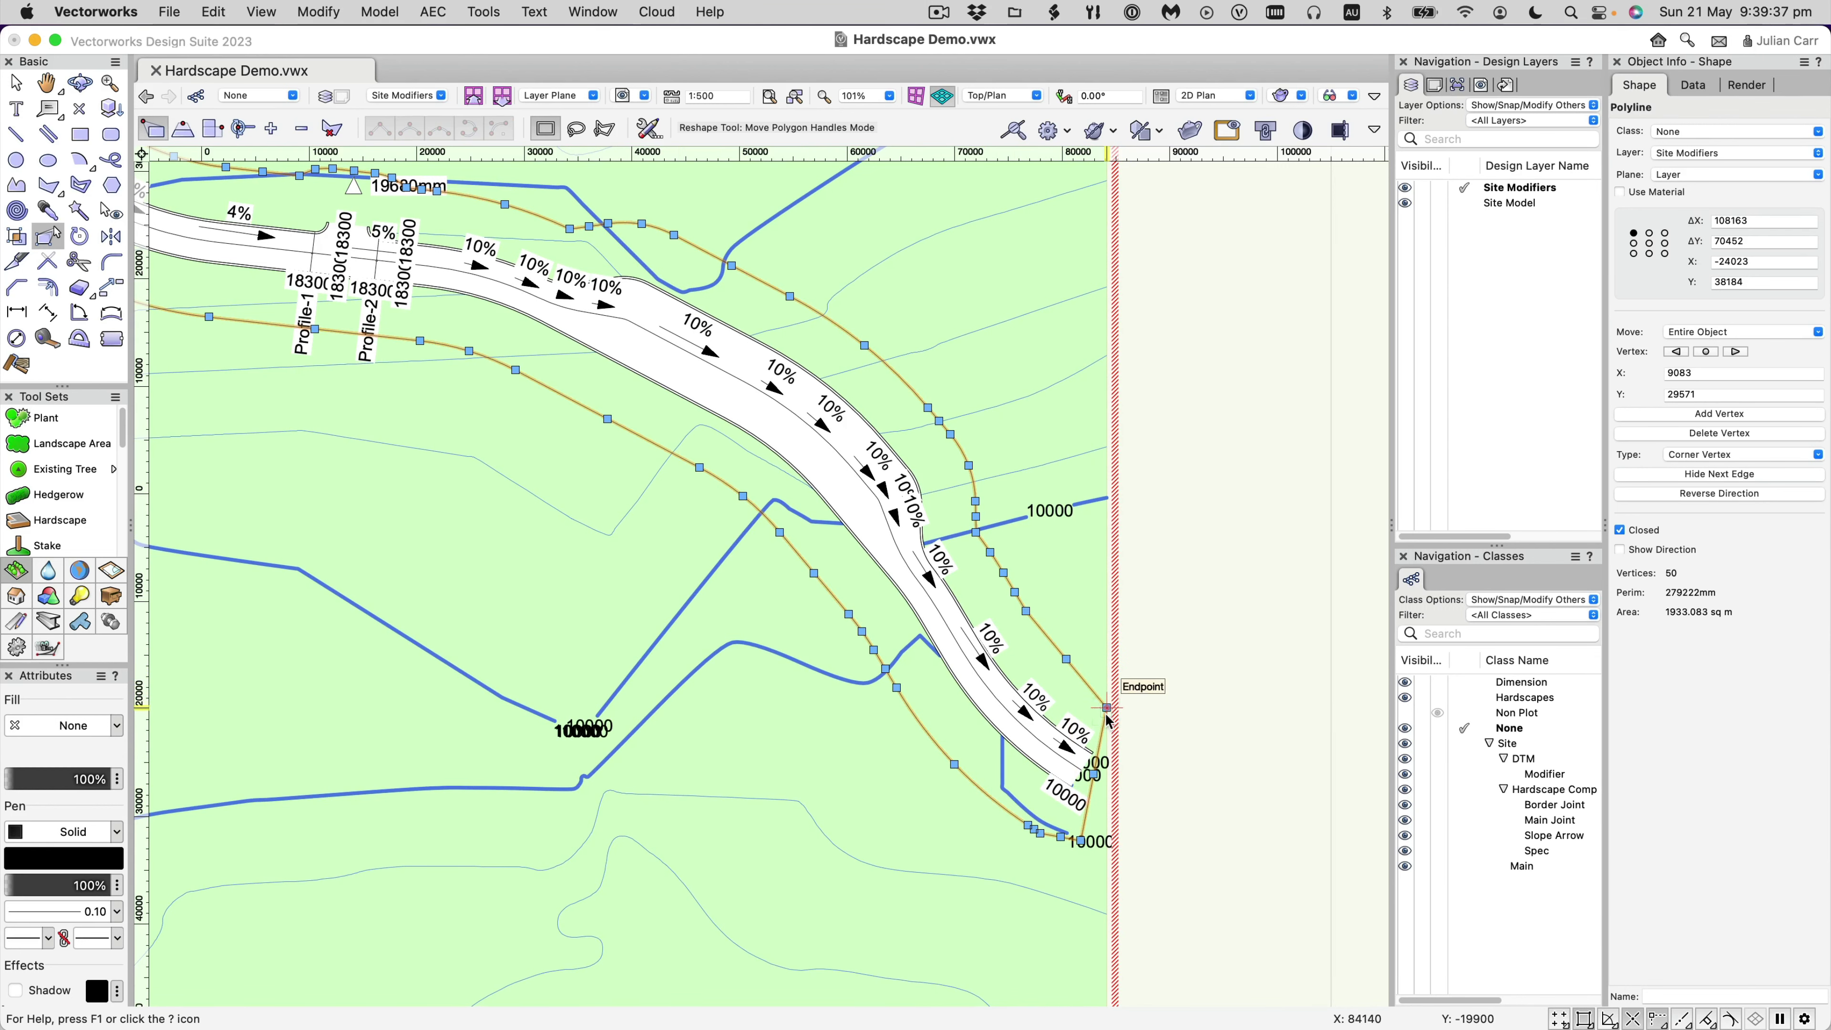
pyautogui.scroll(5, 1081, 768)
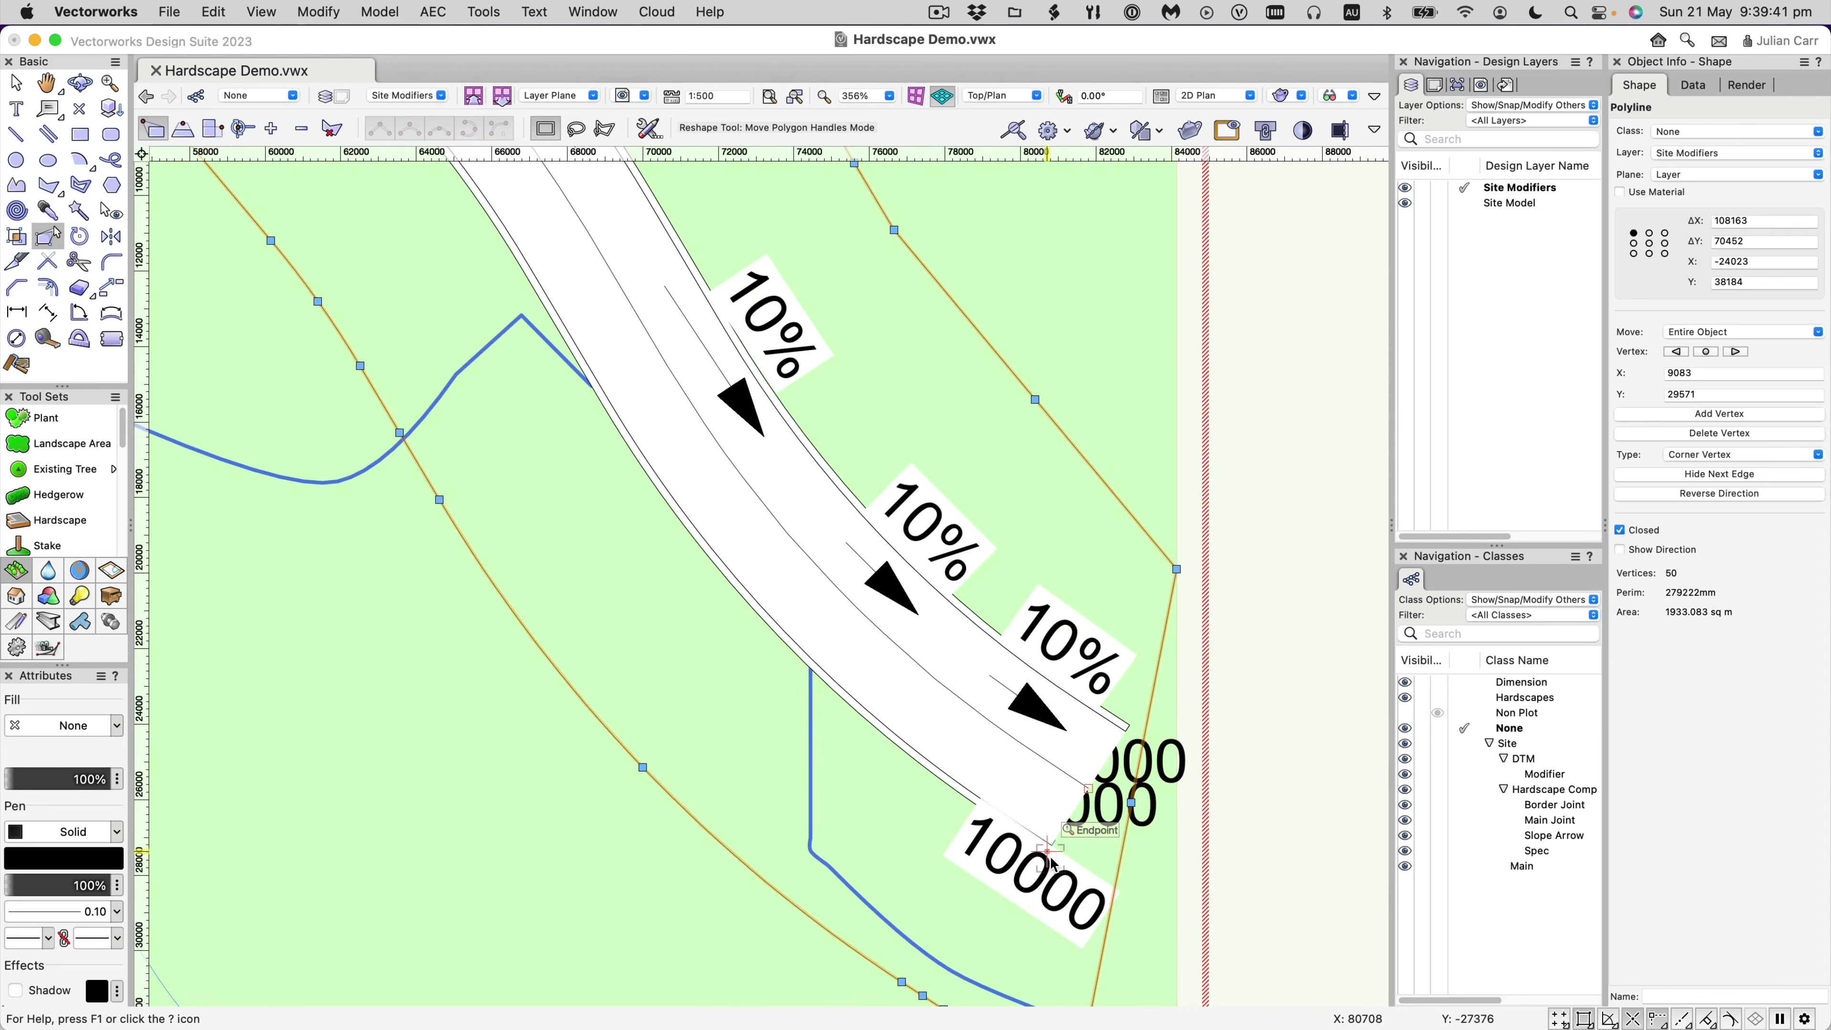
pyautogui.scroll(-5, 1067, 844)
pyautogui.scroll(-5, 1052, 858)
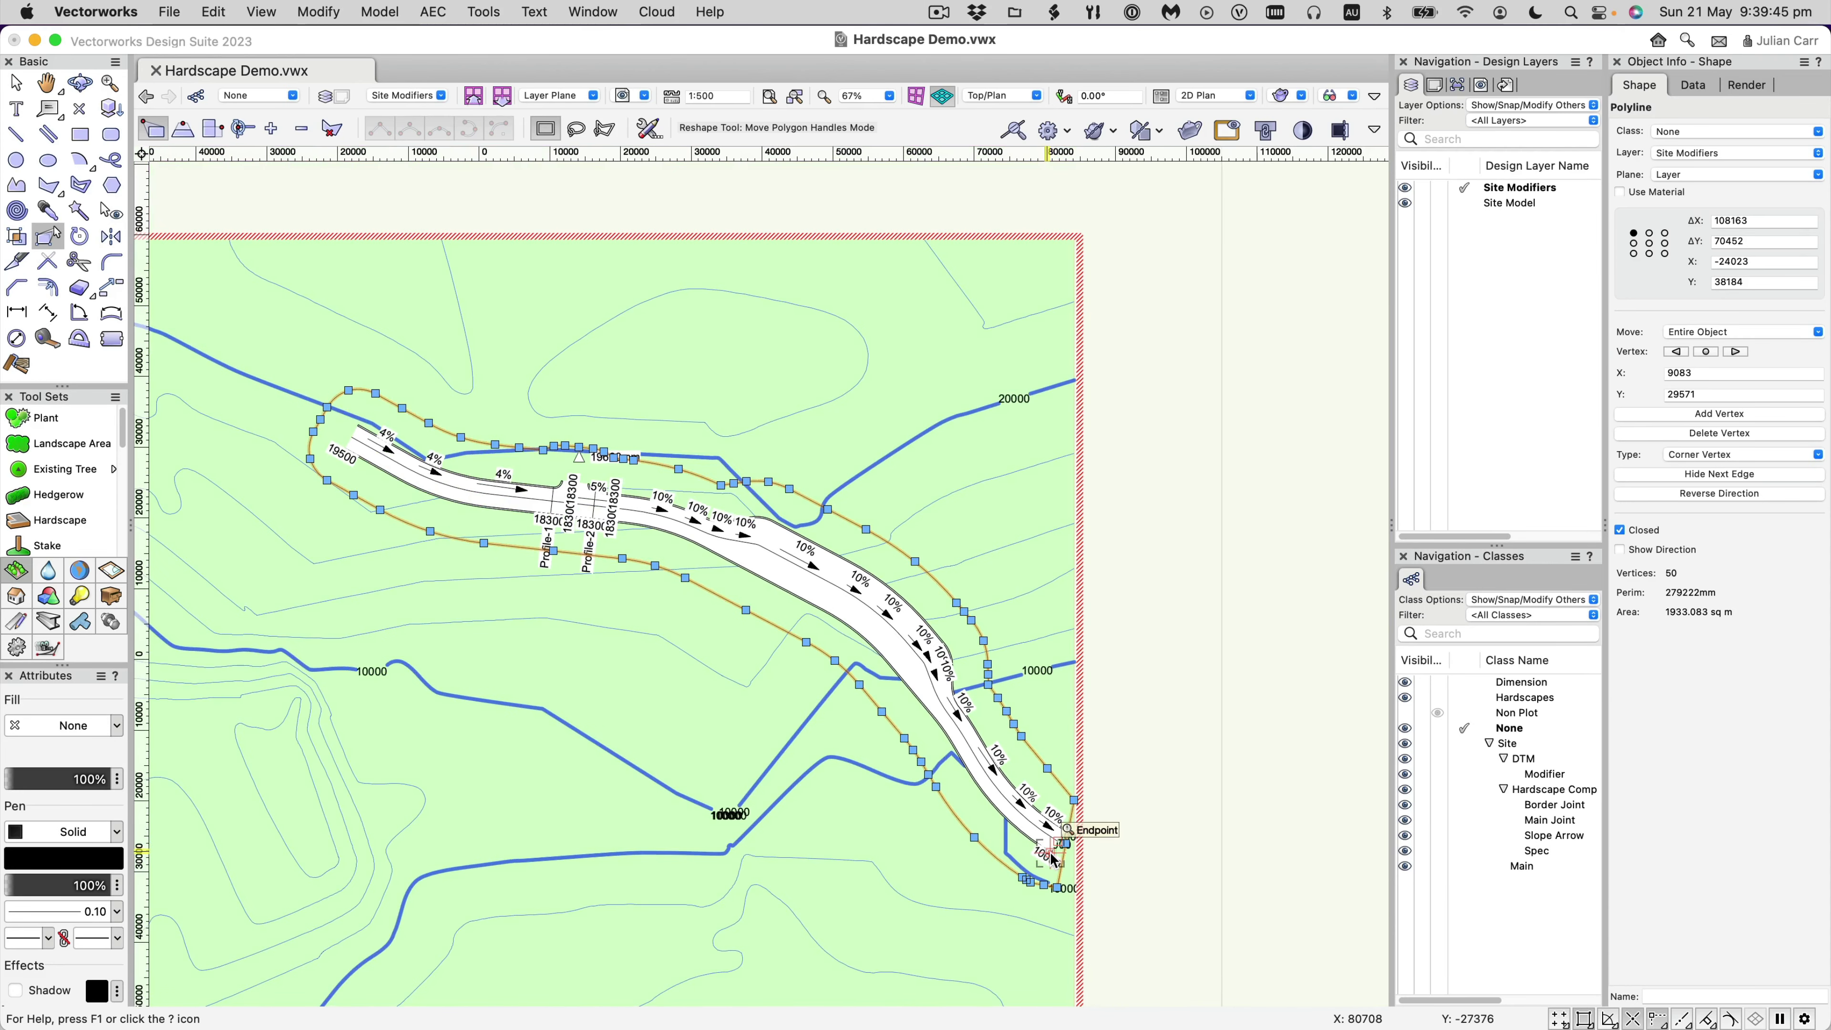
pyautogui.click(21, 85)
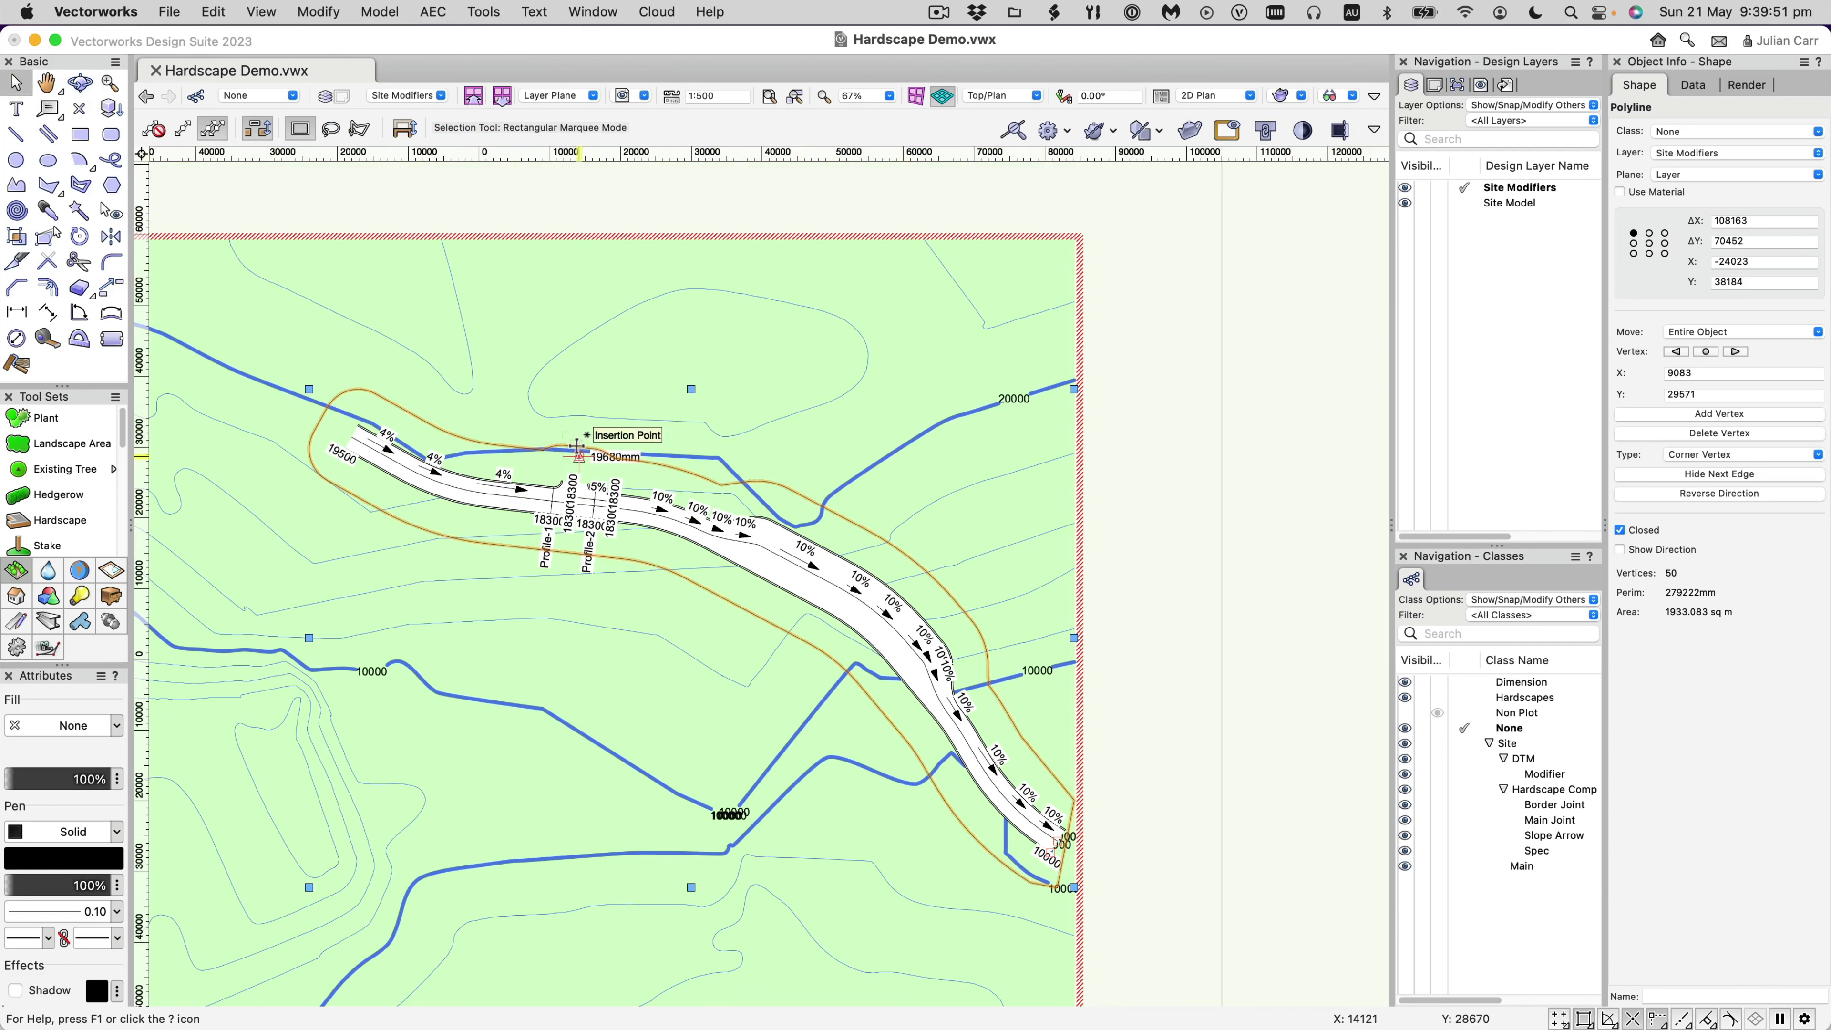
# Create a Site Modifier from the offset polyline, configured as Proposed Grade Limits with Show the surface in 3D off, and update the site model.
pyautogui.rightClick(578, 448)
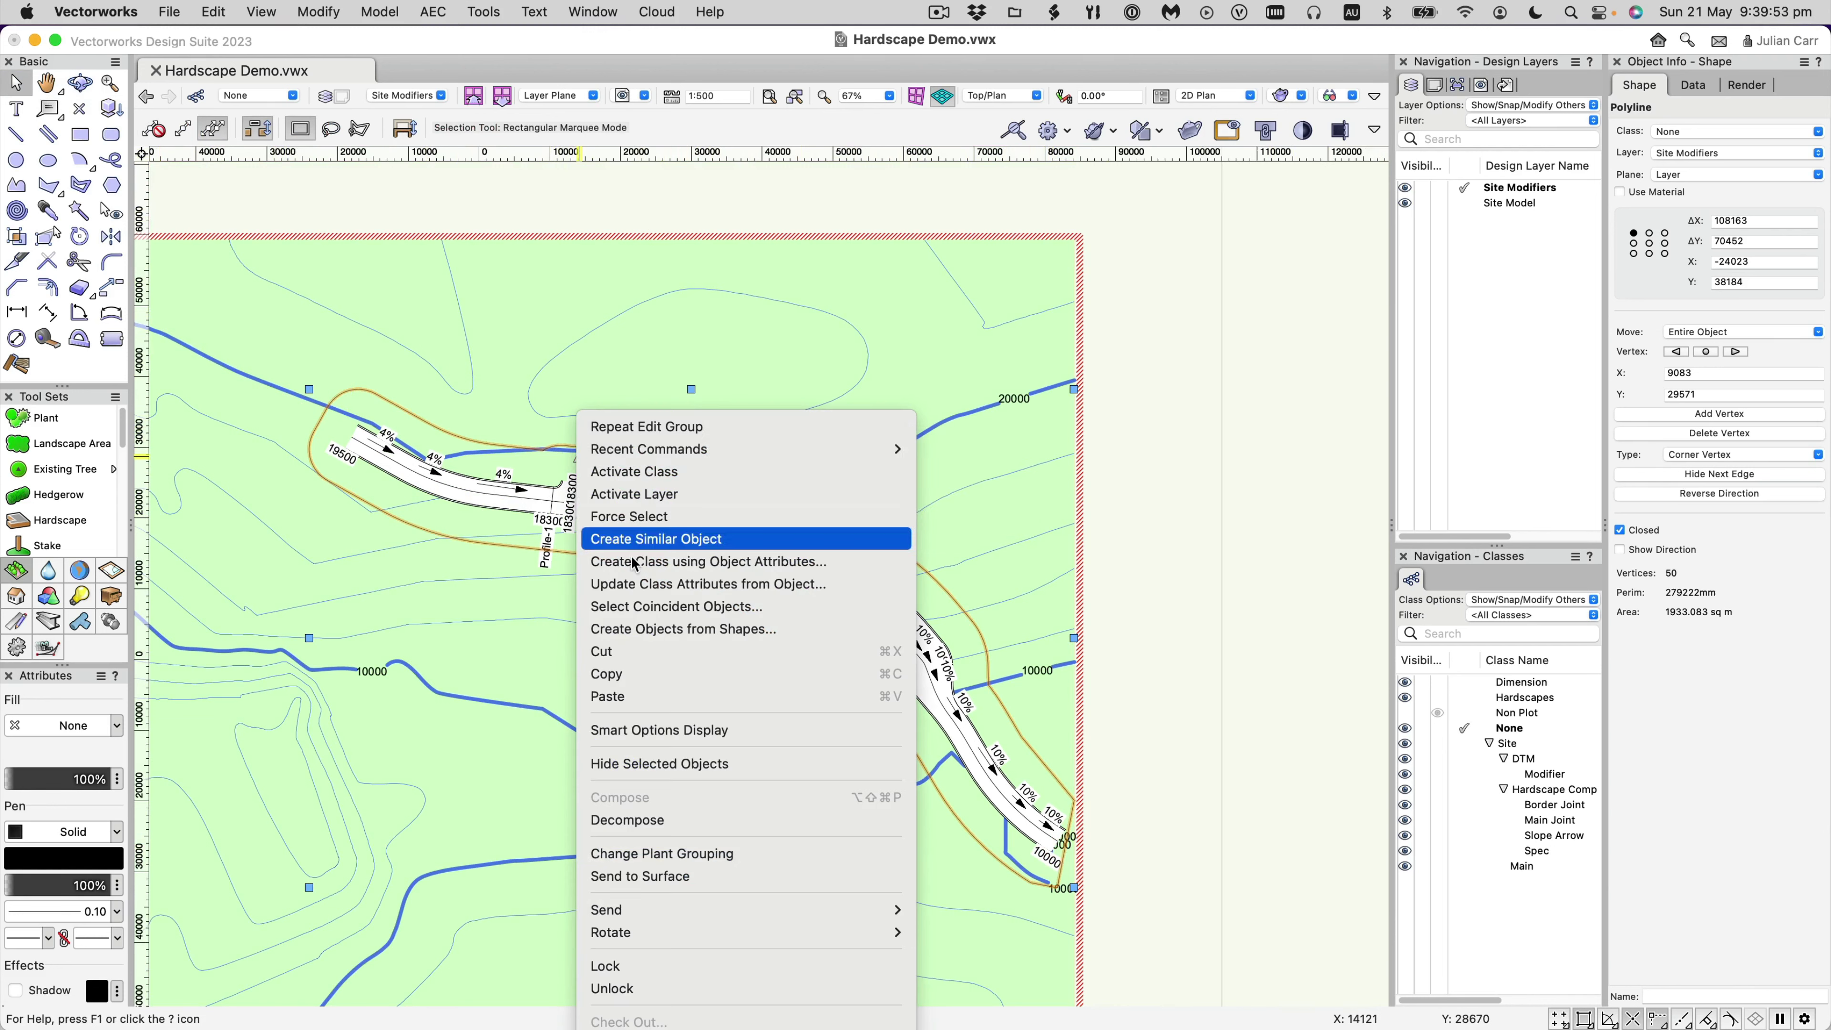
pyautogui.click(652, 632)
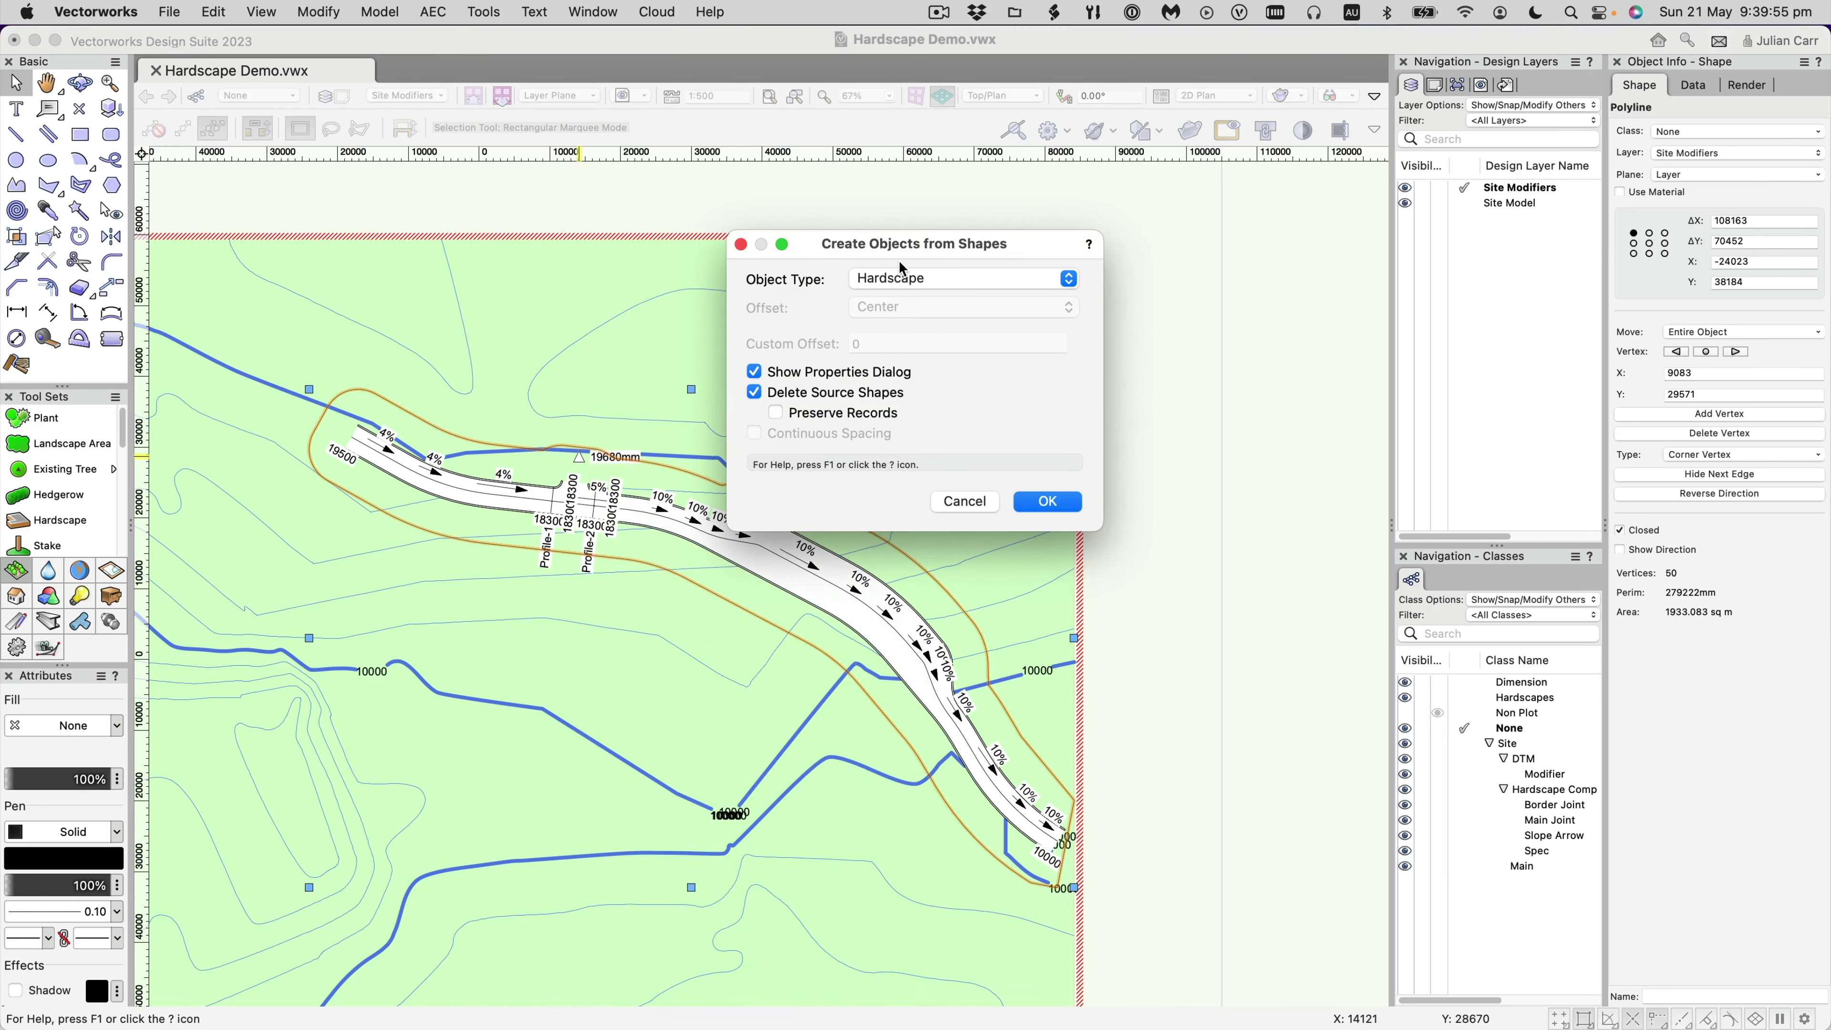
pyautogui.click(903, 280)
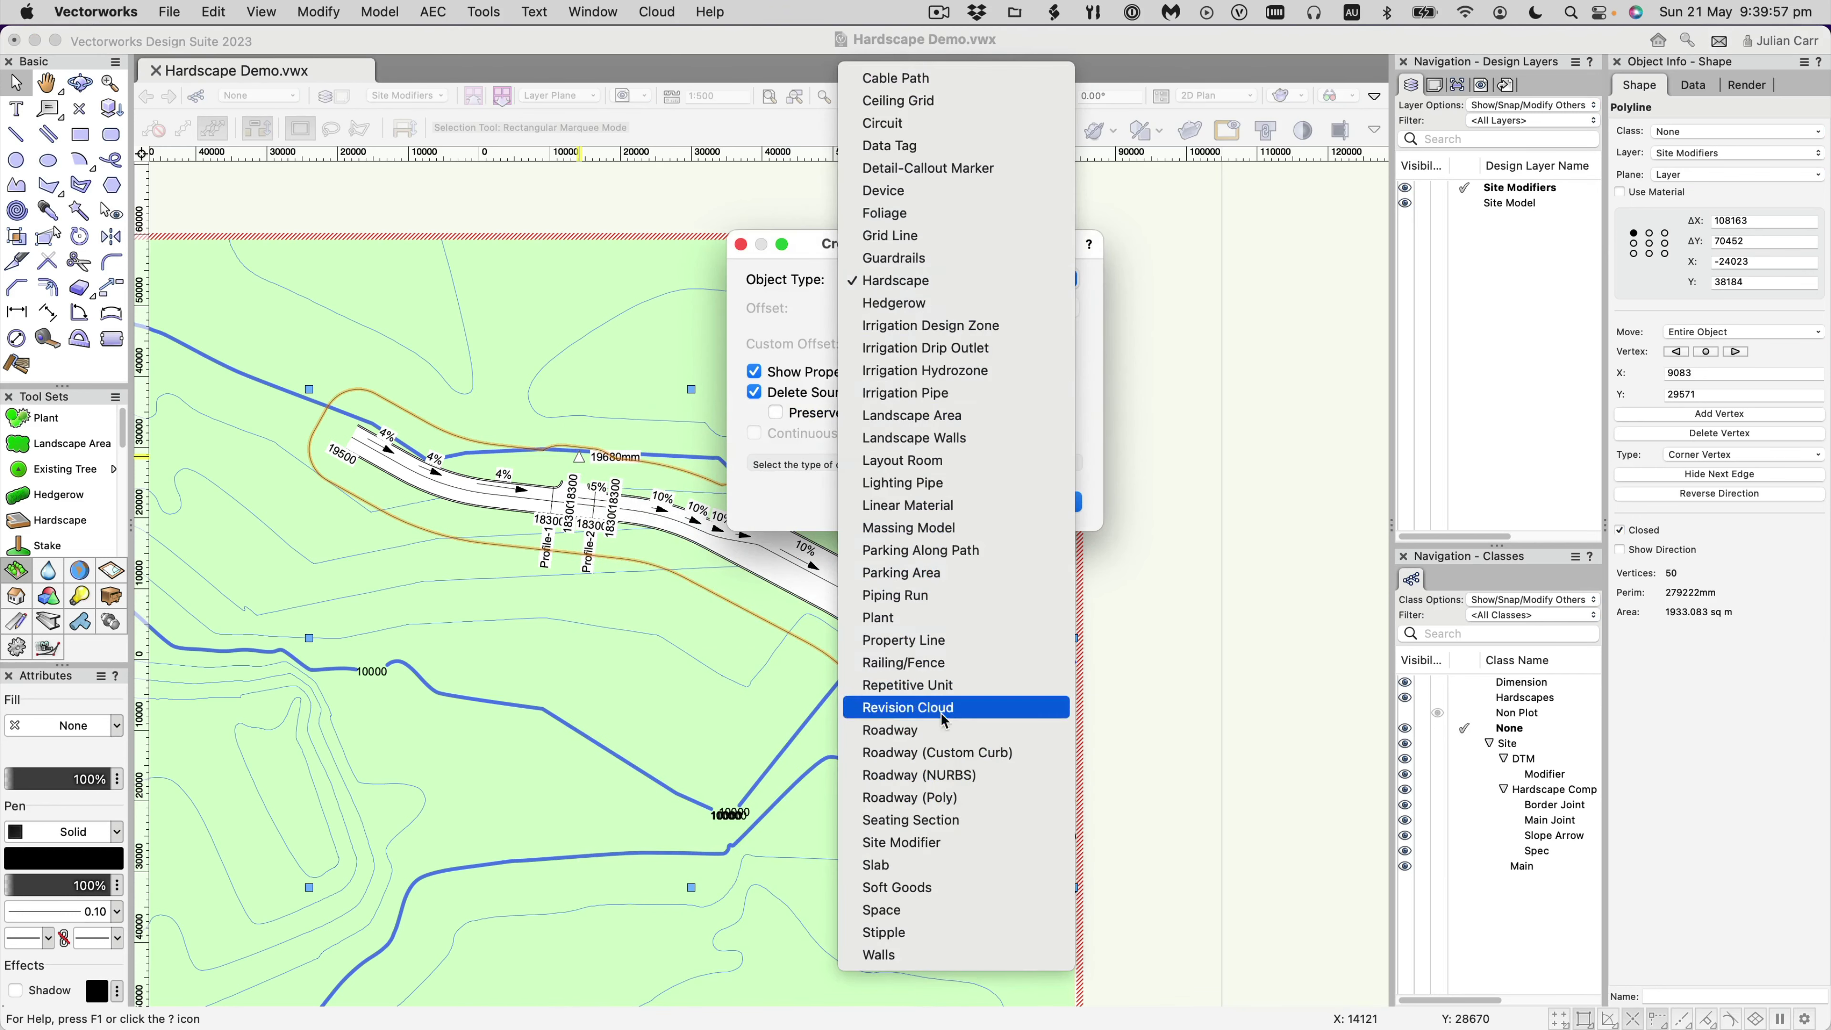
pyautogui.click(946, 842)
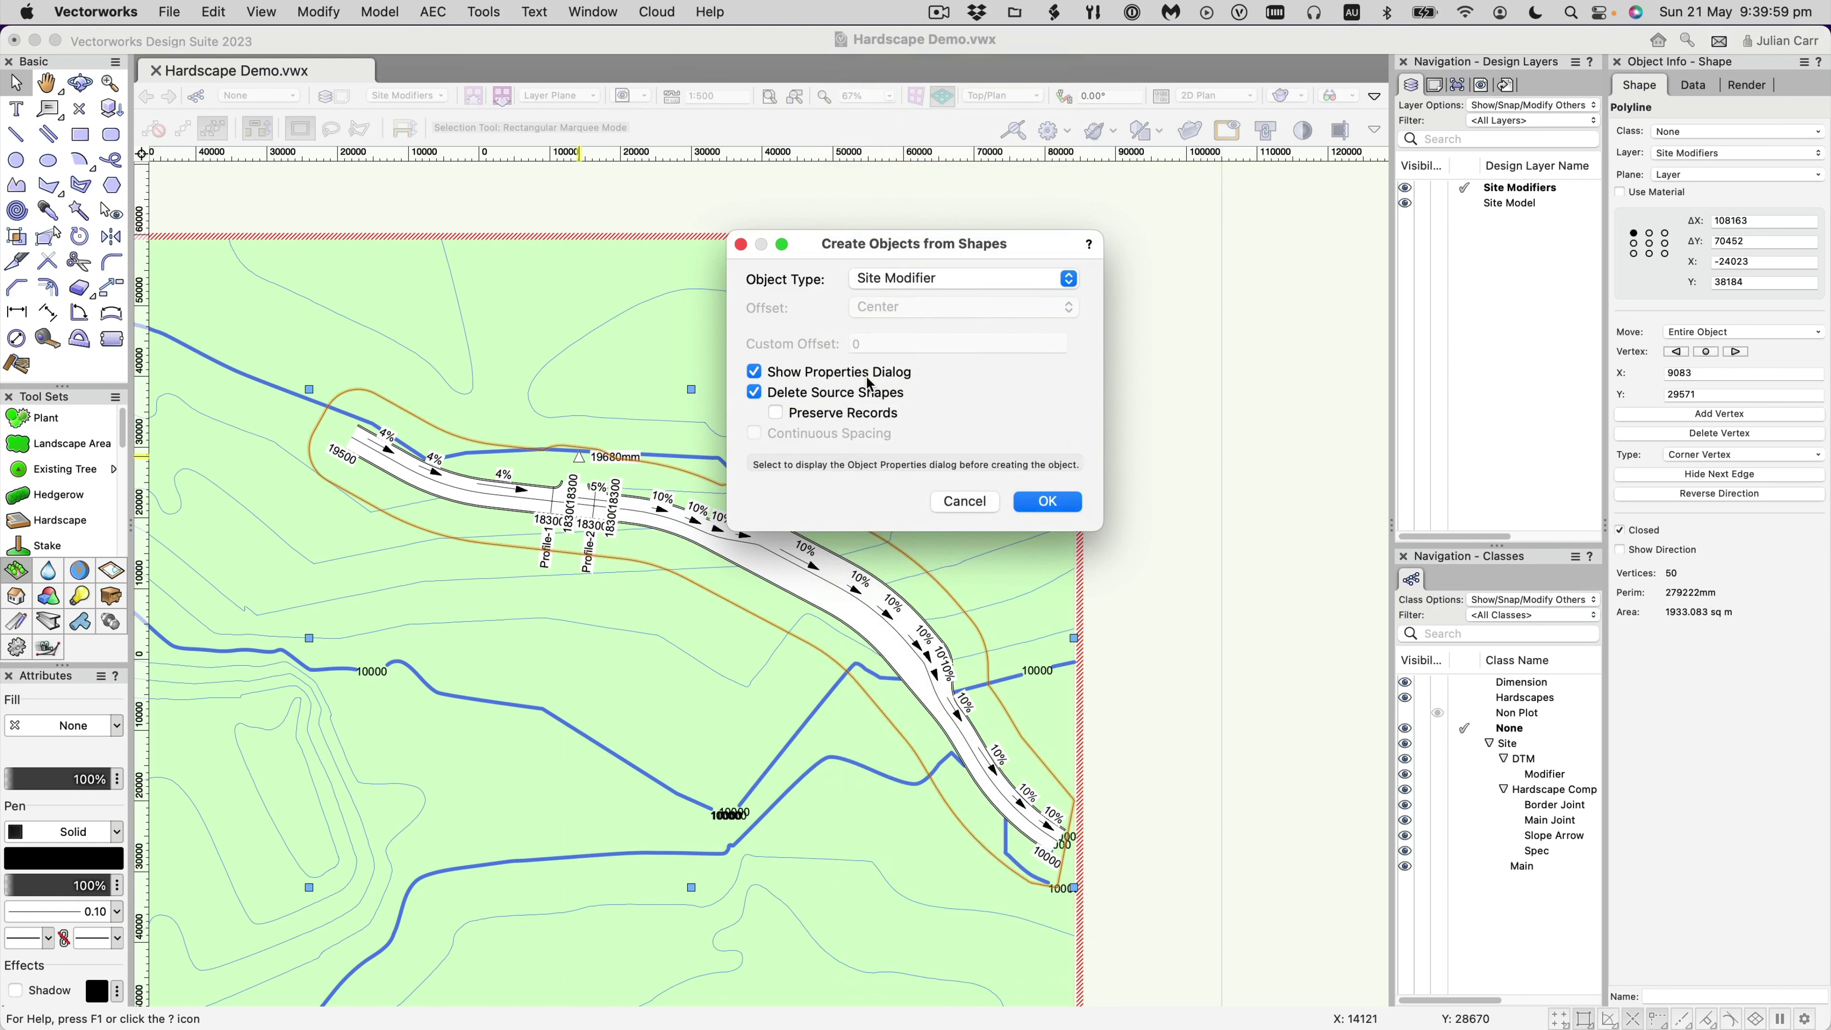
pyautogui.click(1049, 501)
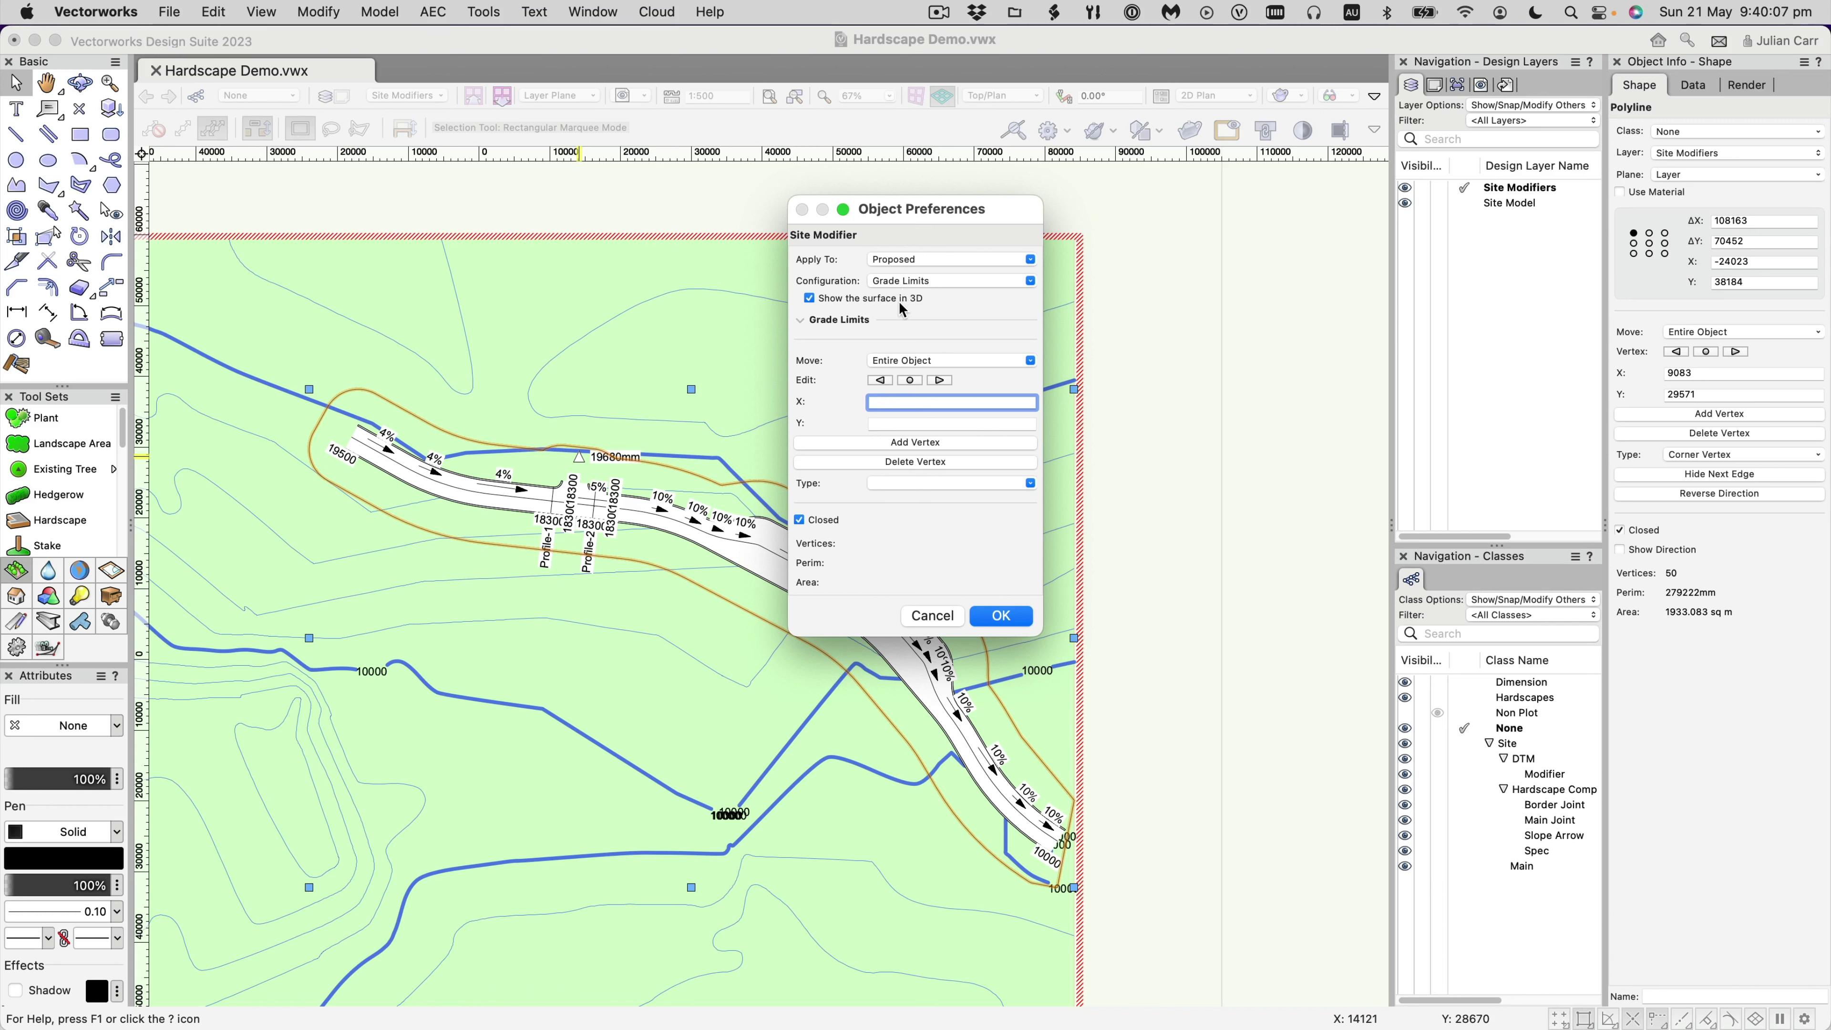
pyautogui.click(857, 305)
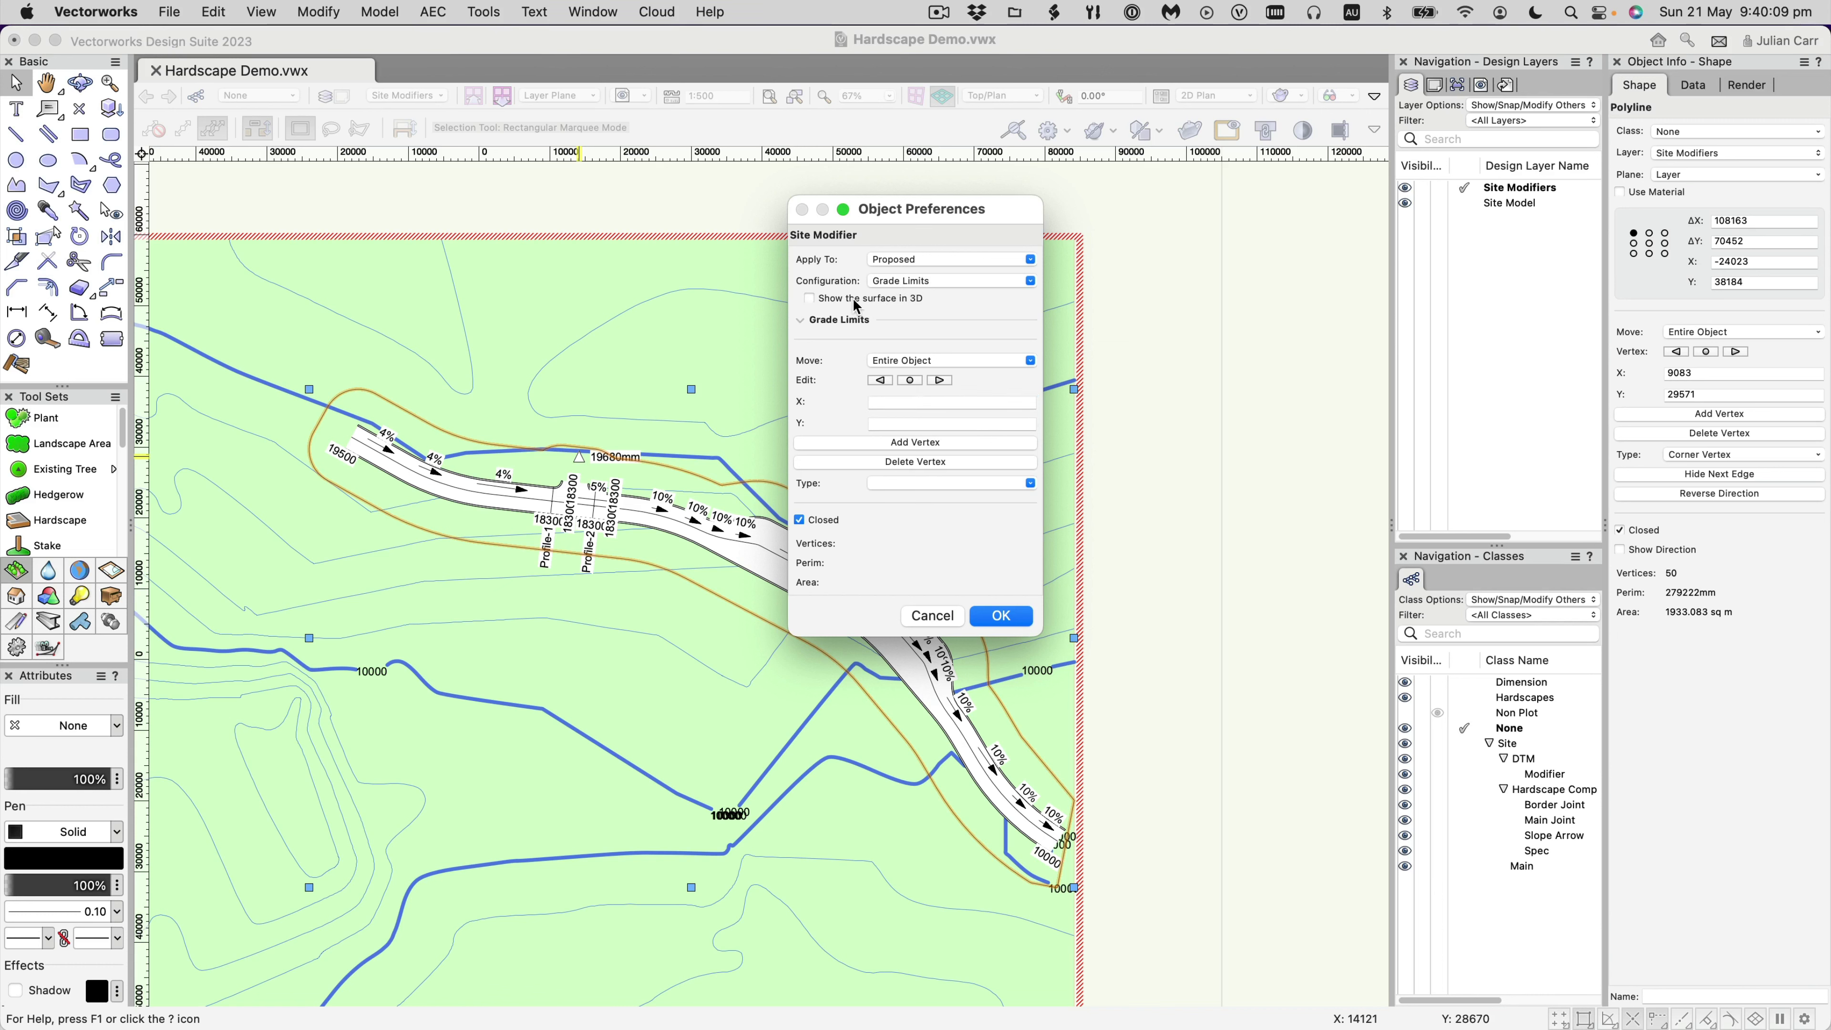
pyautogui.click(1002, 616)
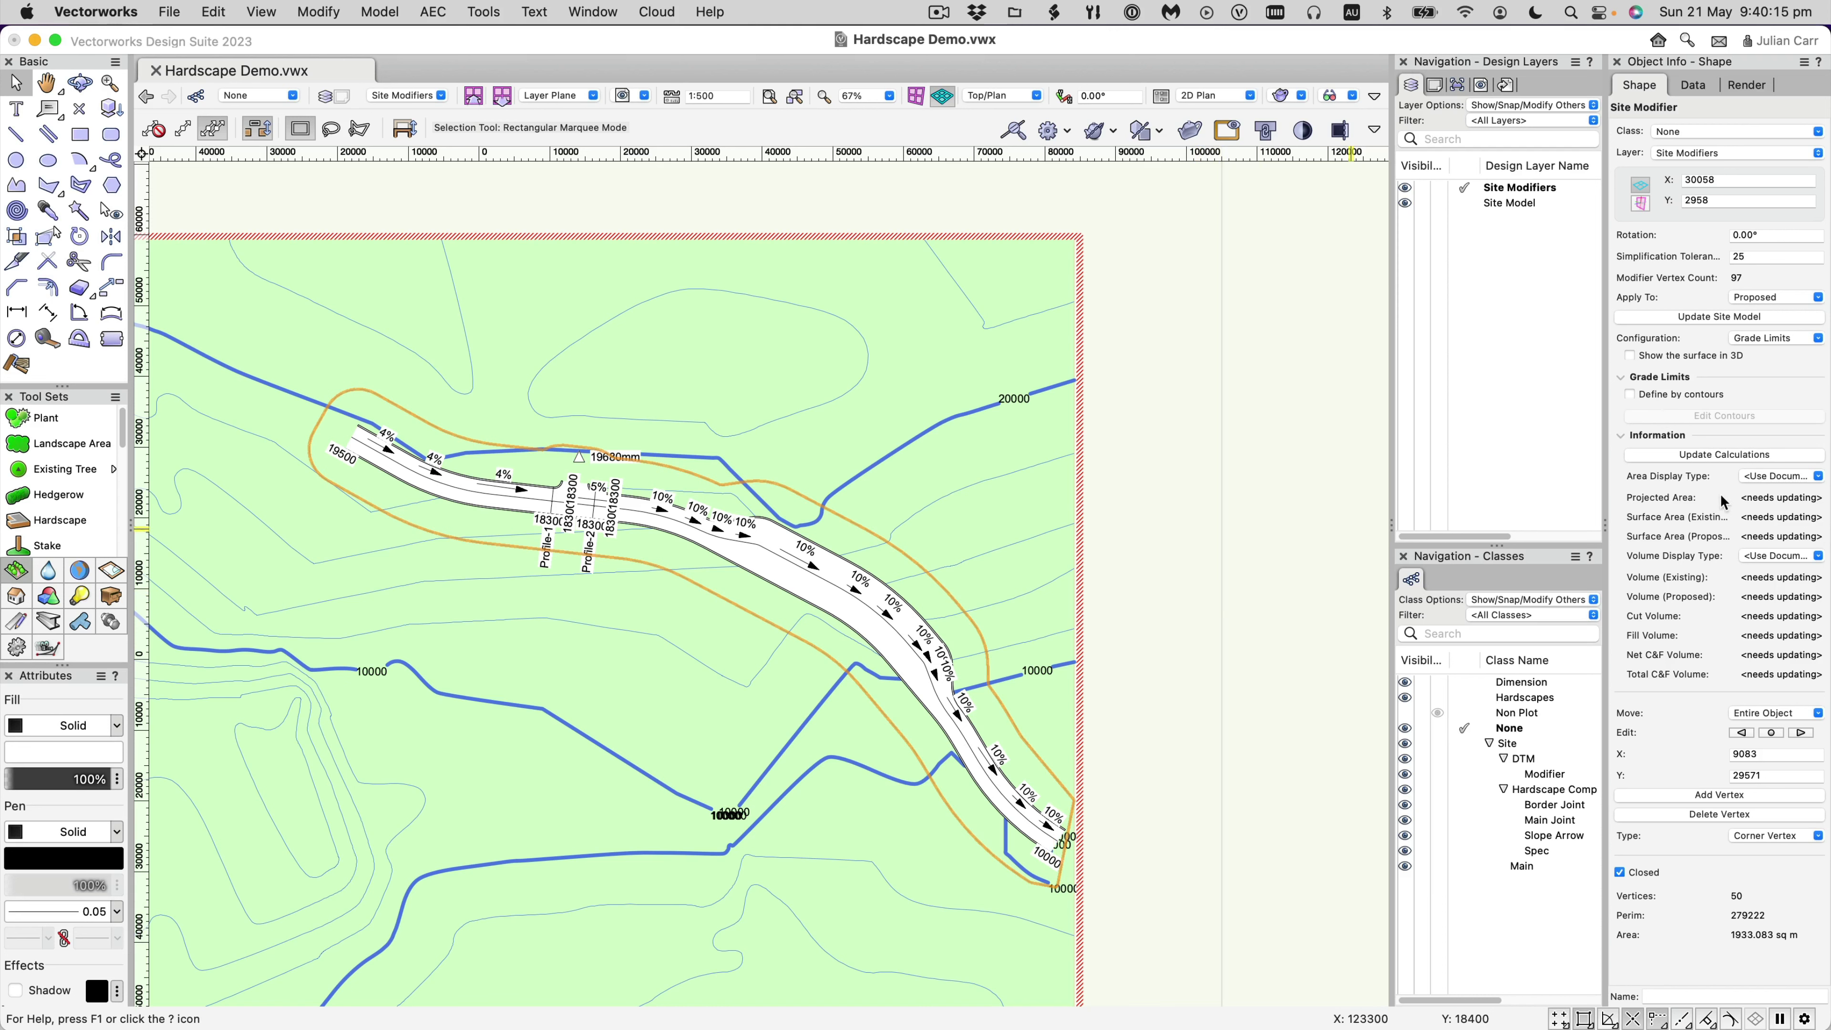
pyautogui.click(1720, 315)
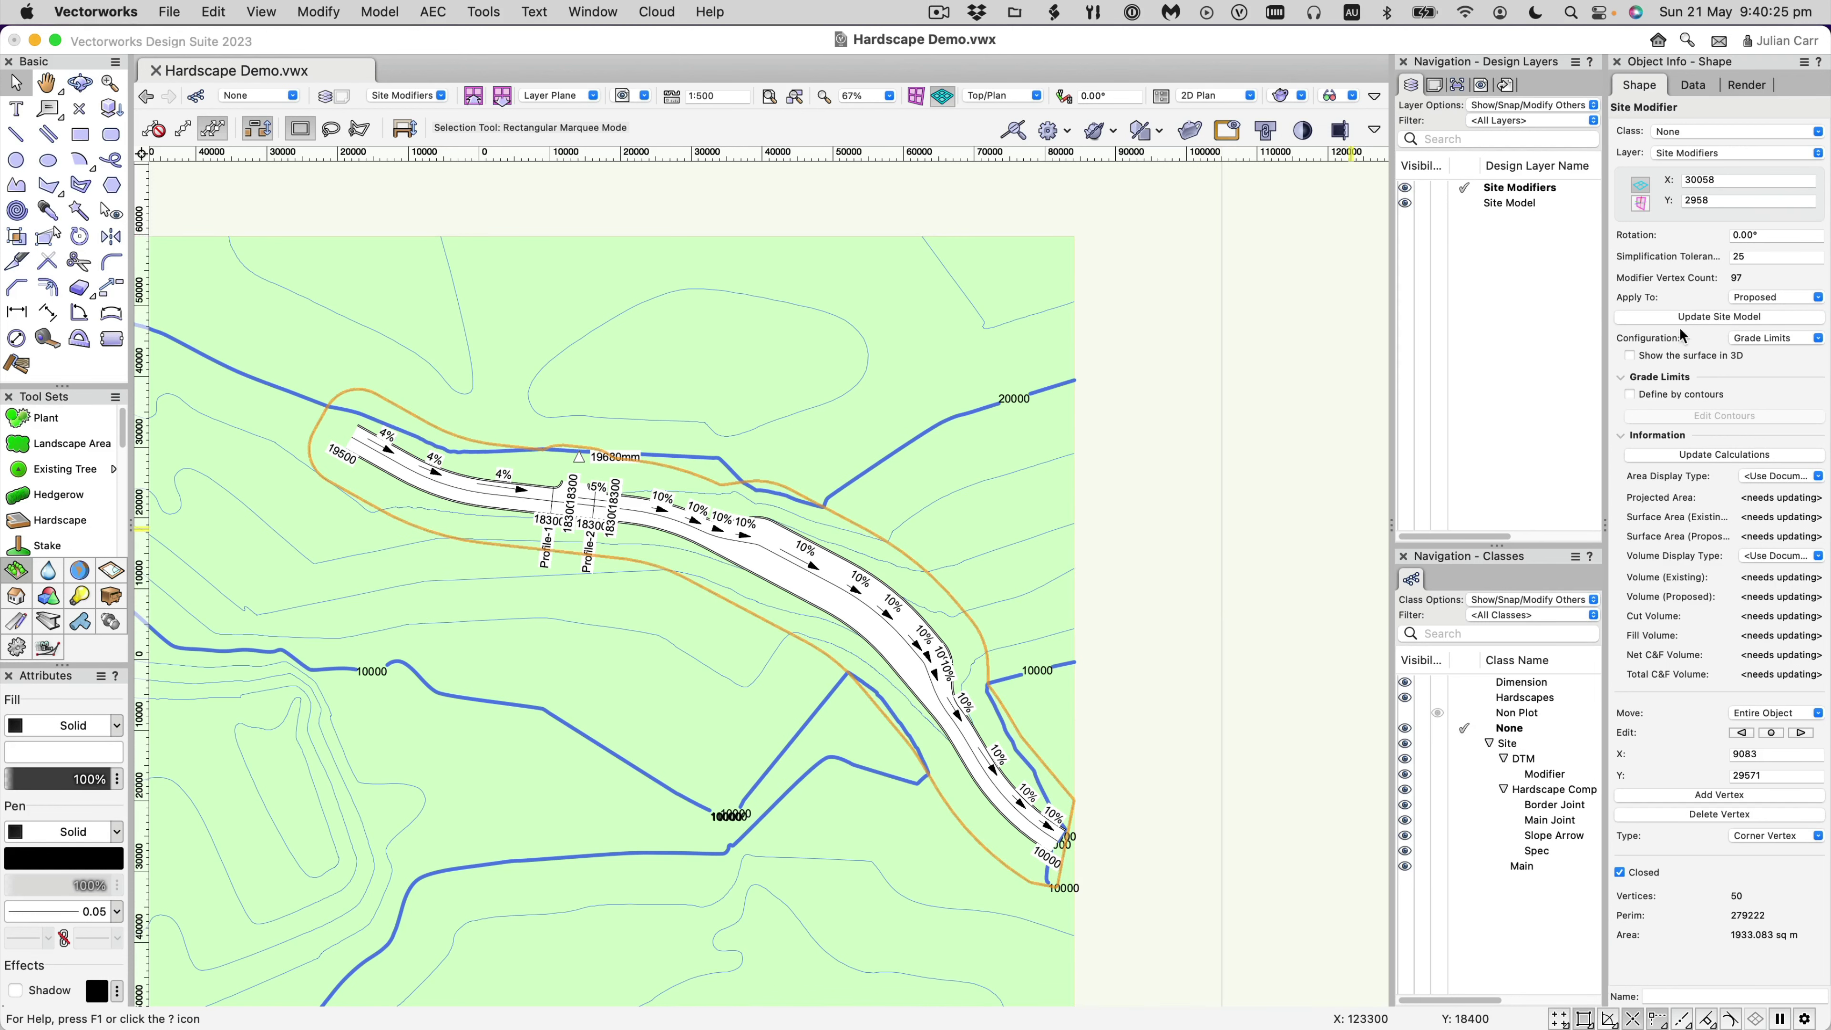
# Examine the road and the regraded terrain around it in 3D, from the wide bend up to the upper end, and return to Top/Plan.
pyautogui.scroll(1, 845, 557)
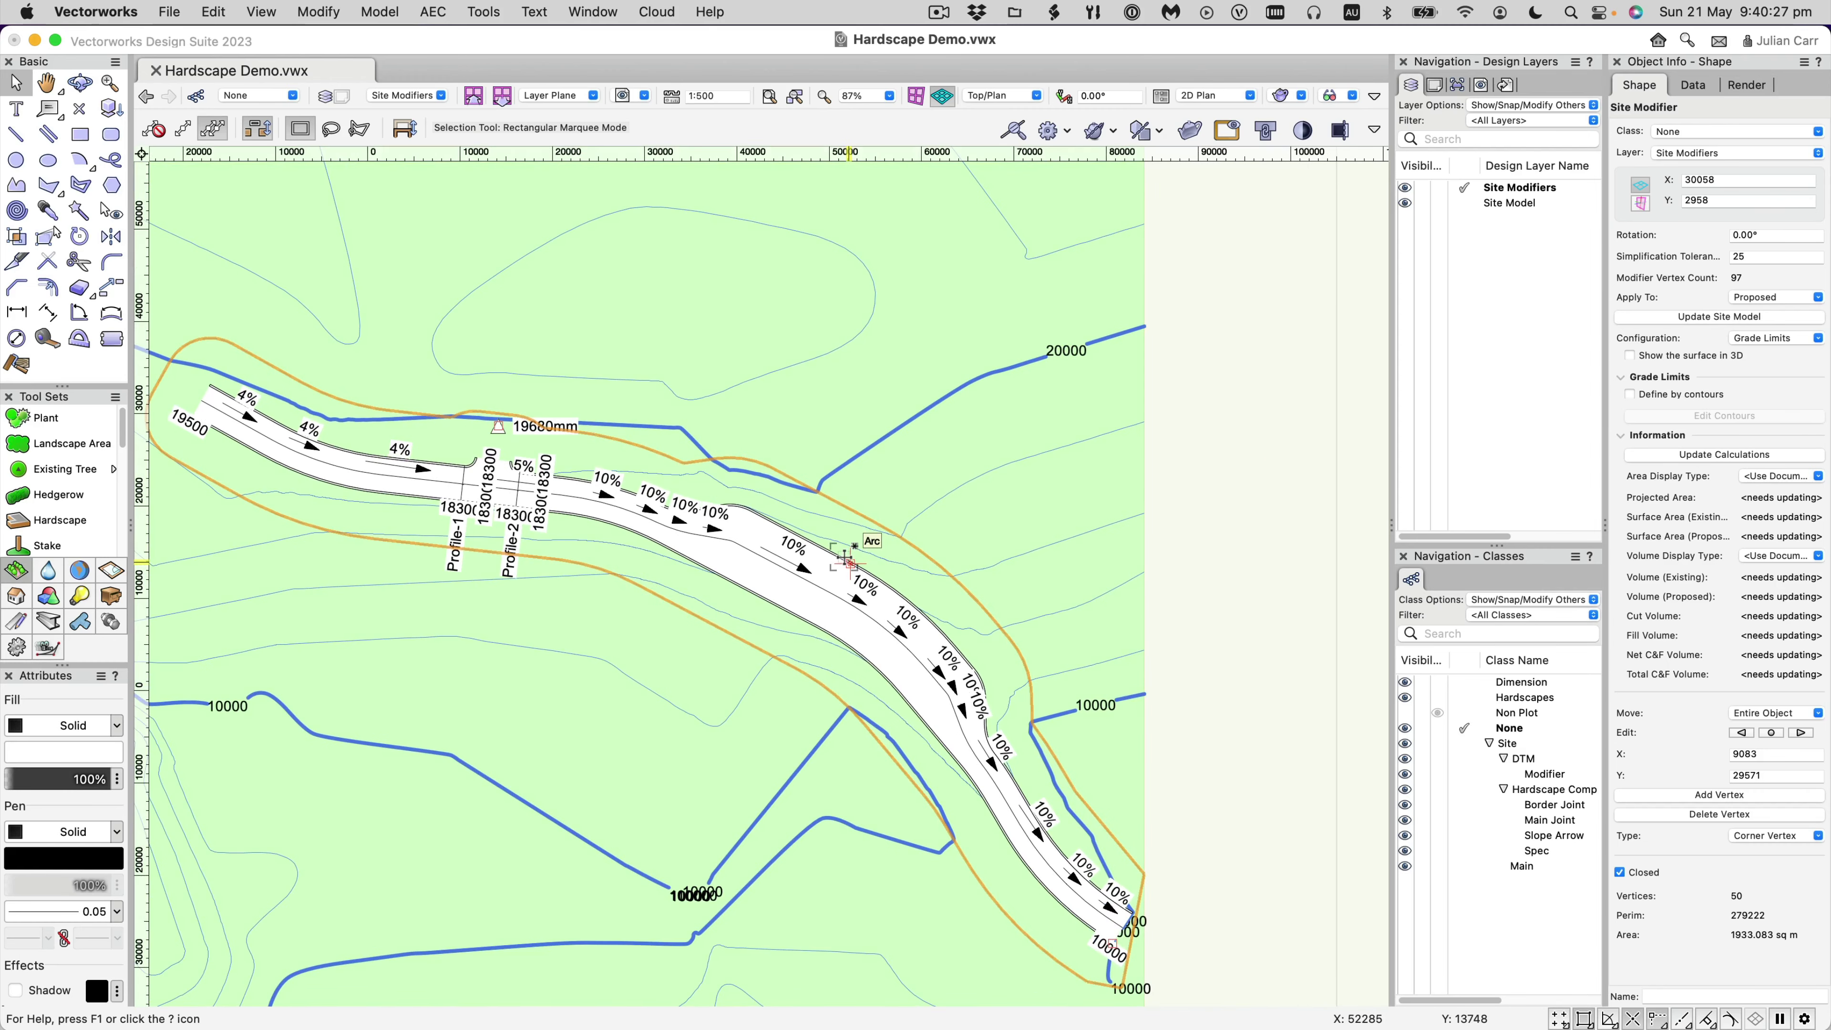
pyautogui.press('KP_5')
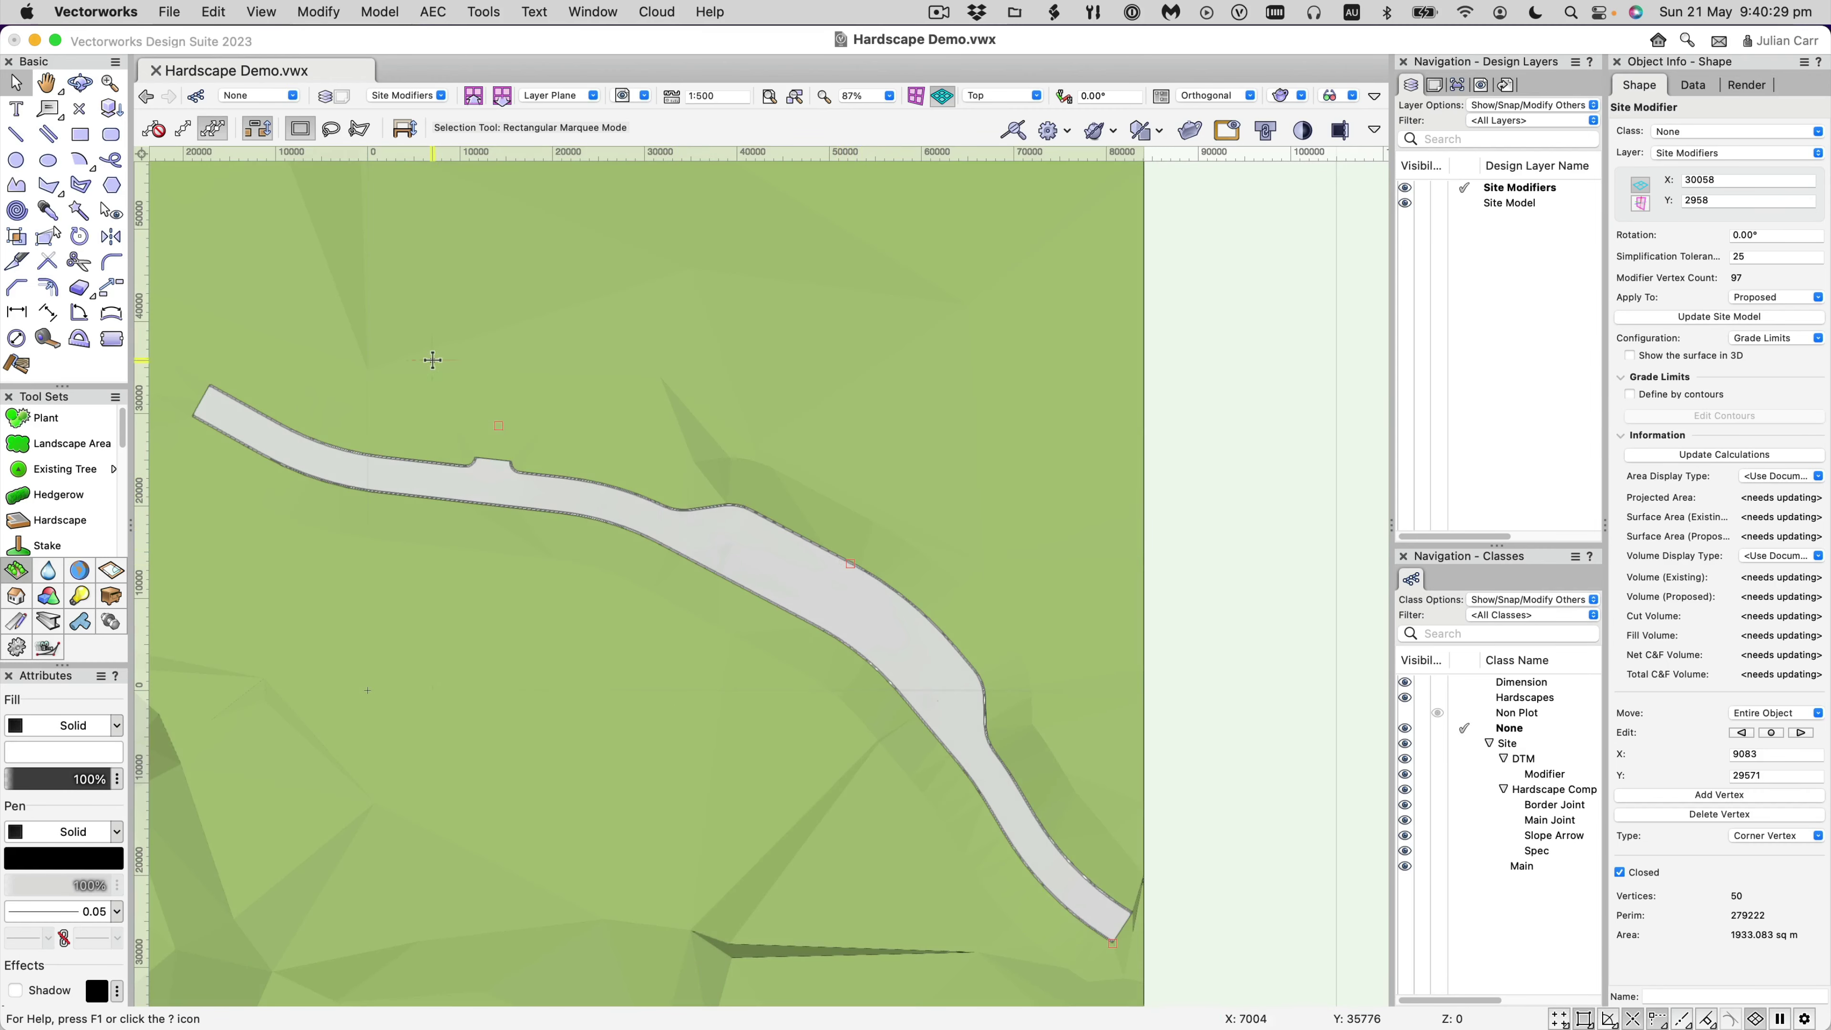
pyautogui.click(82, 84)
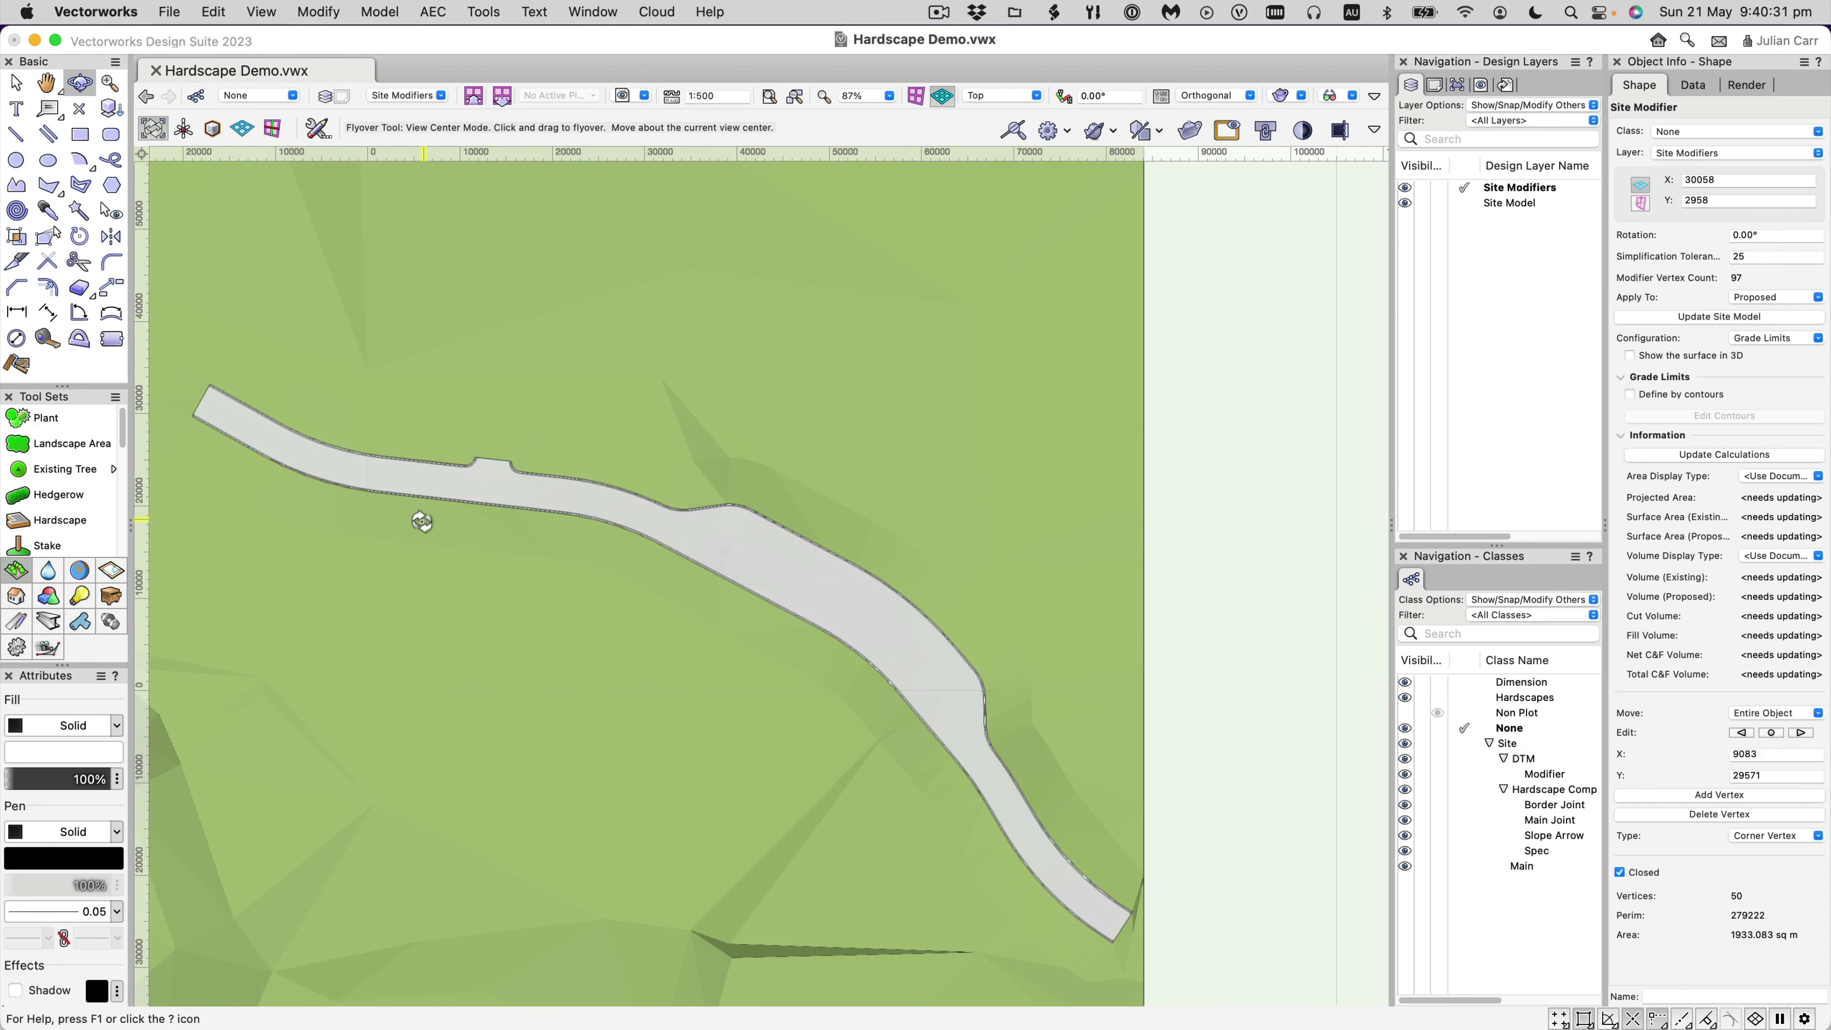
pyautogui.moveTo(401, 520); pyautogui.dragTo(329, 296)
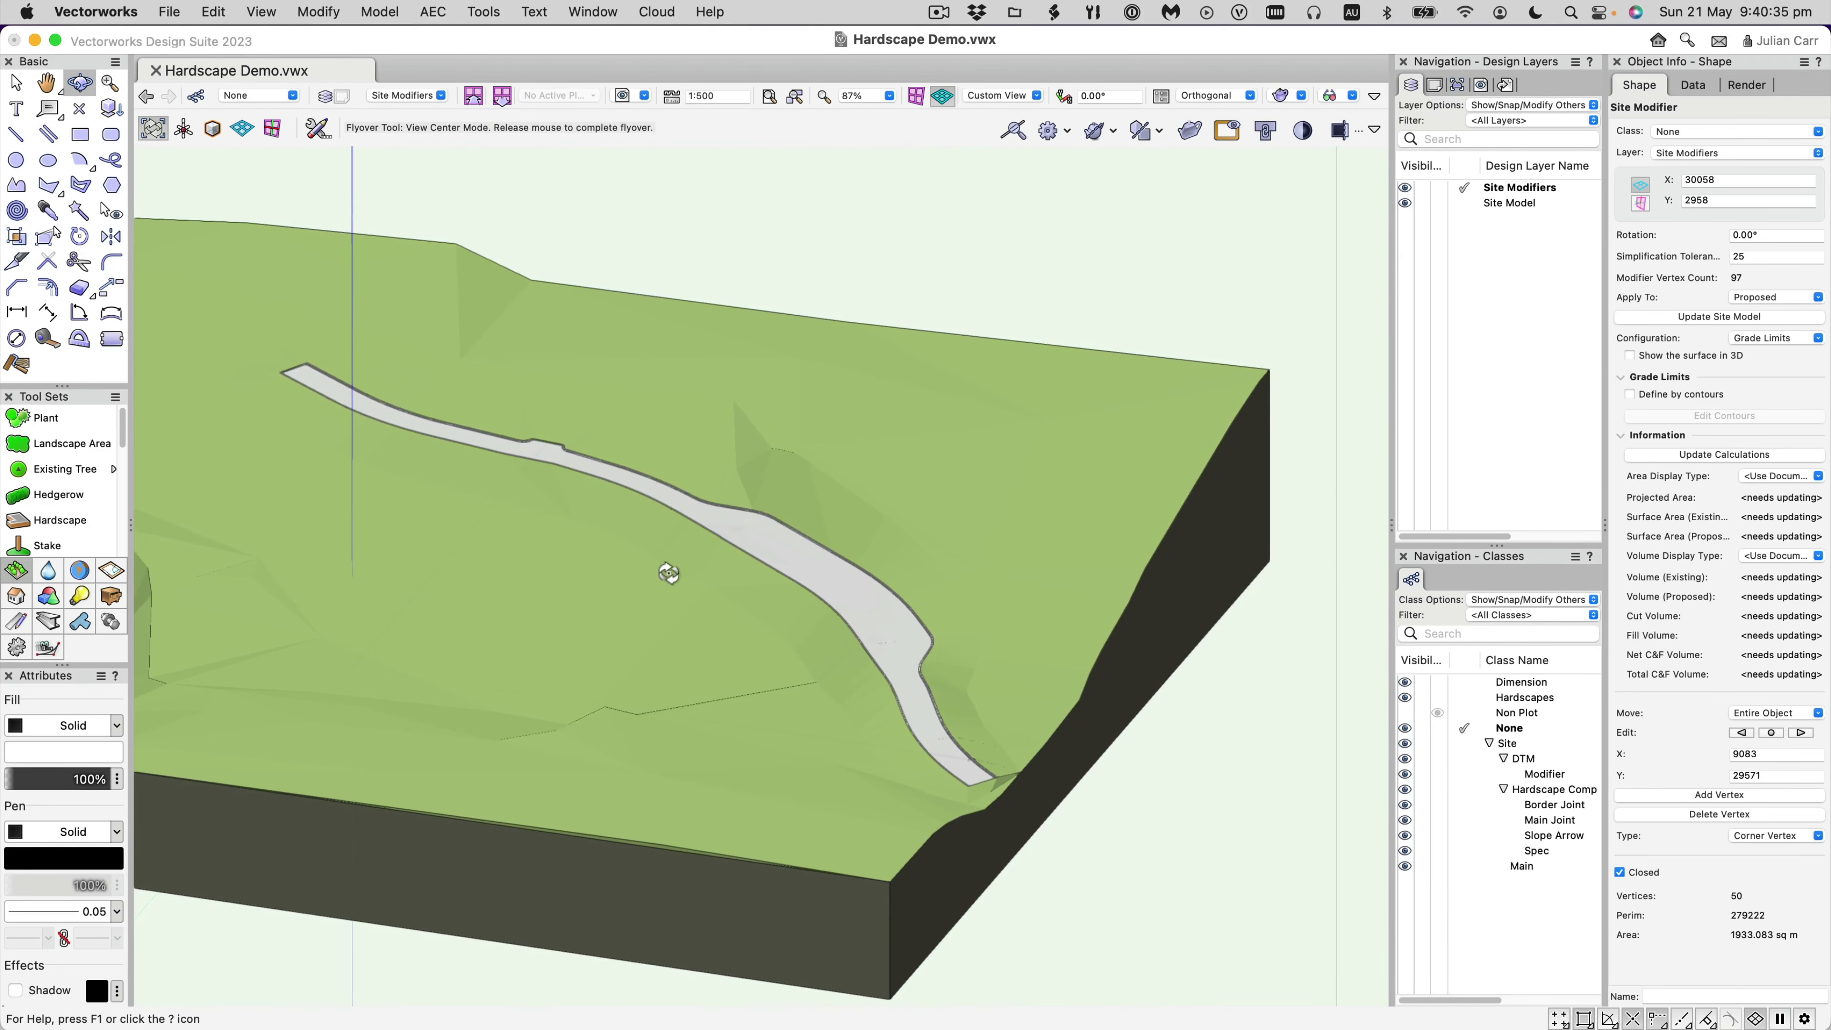
pyautogui.moveTo(666, 569); pyautogui.dragTo(561, 532)
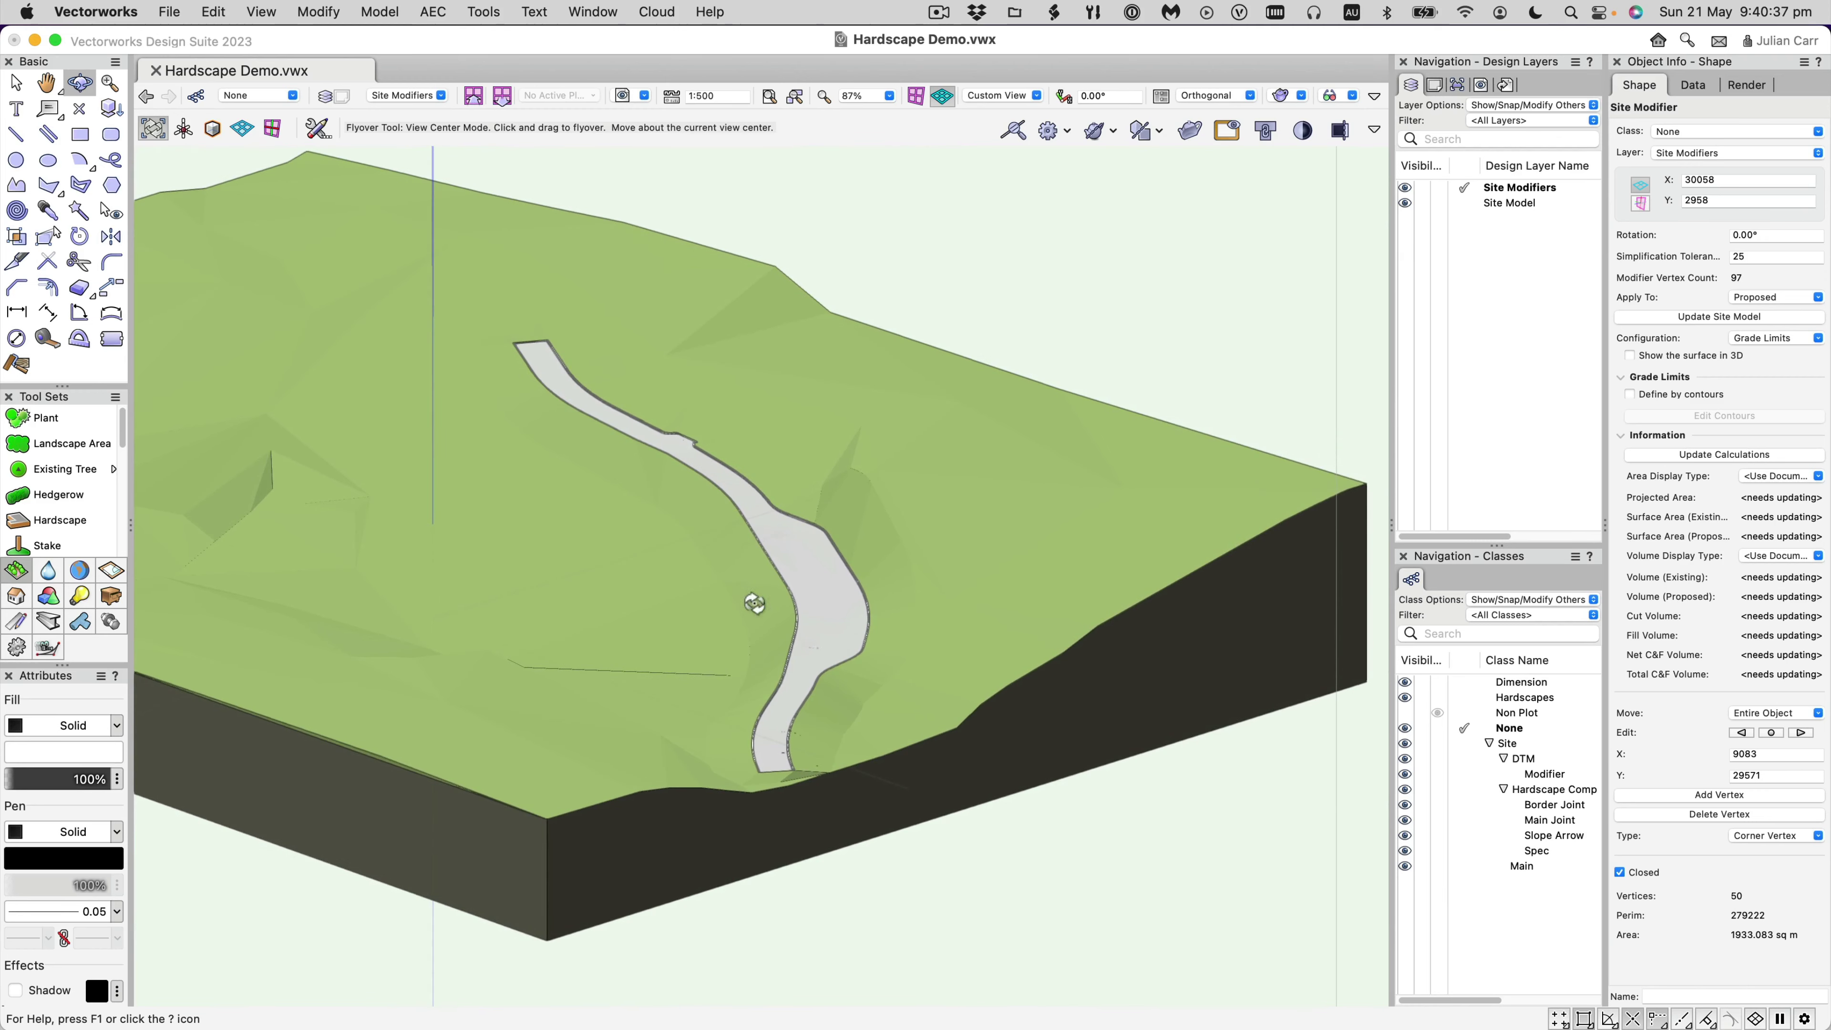
pyautogui.scroll(1, 841, 588)
pyautogui.scroll(8, 841, 589)
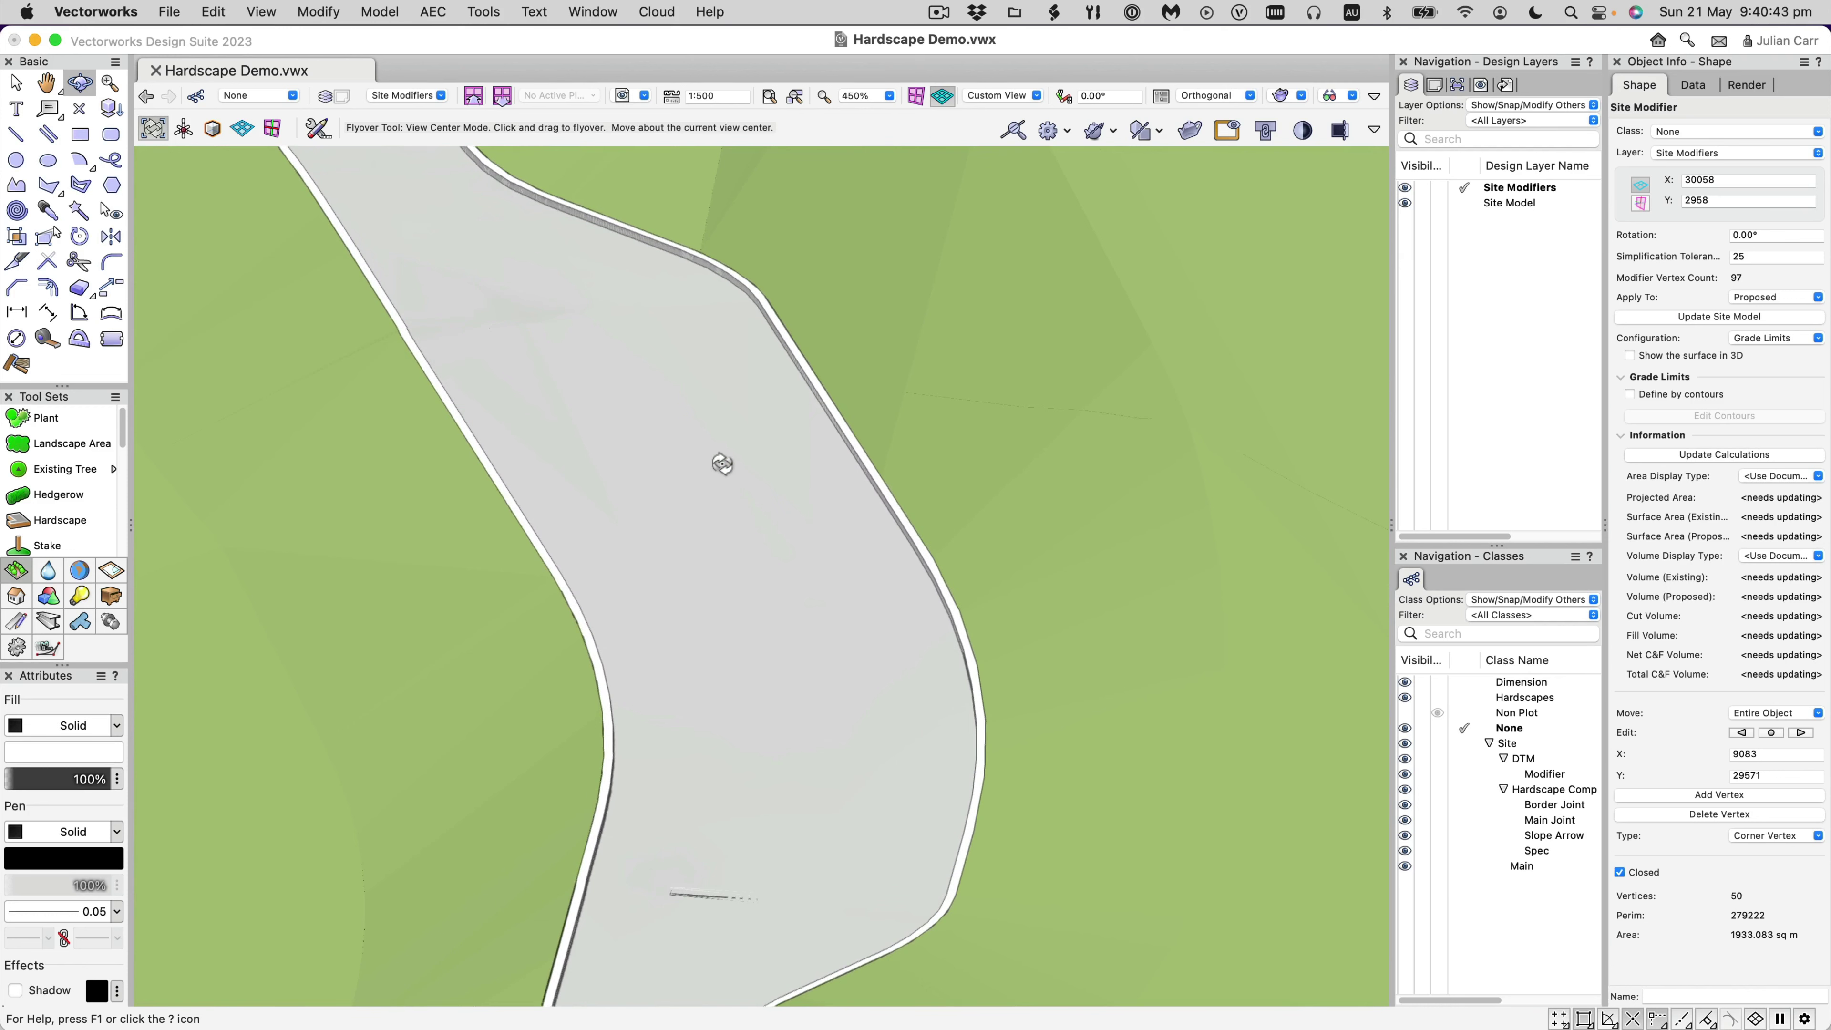
pyautogui.press('space')
pyautogui.moveTo(682, 401); pyautogui.dragTo(952, 716)
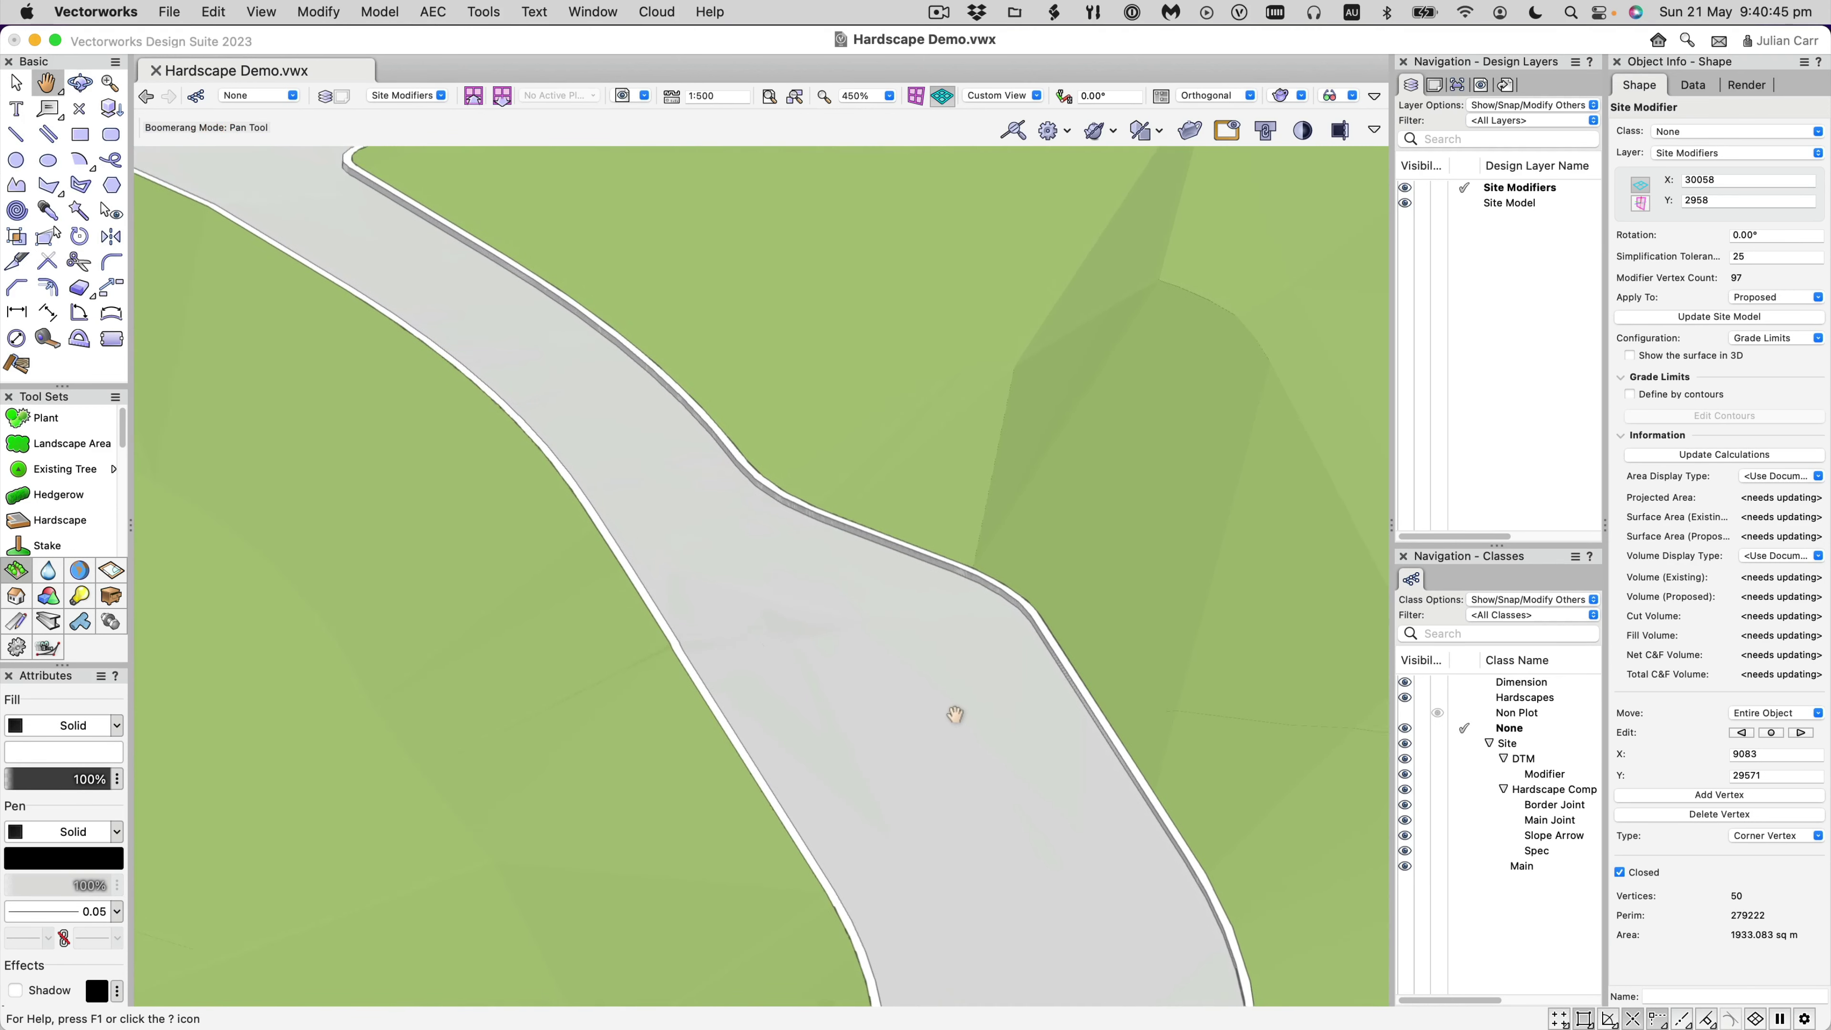
pyautogui.moveTo(621, 473); pyautogui.dragTo(910, 714)
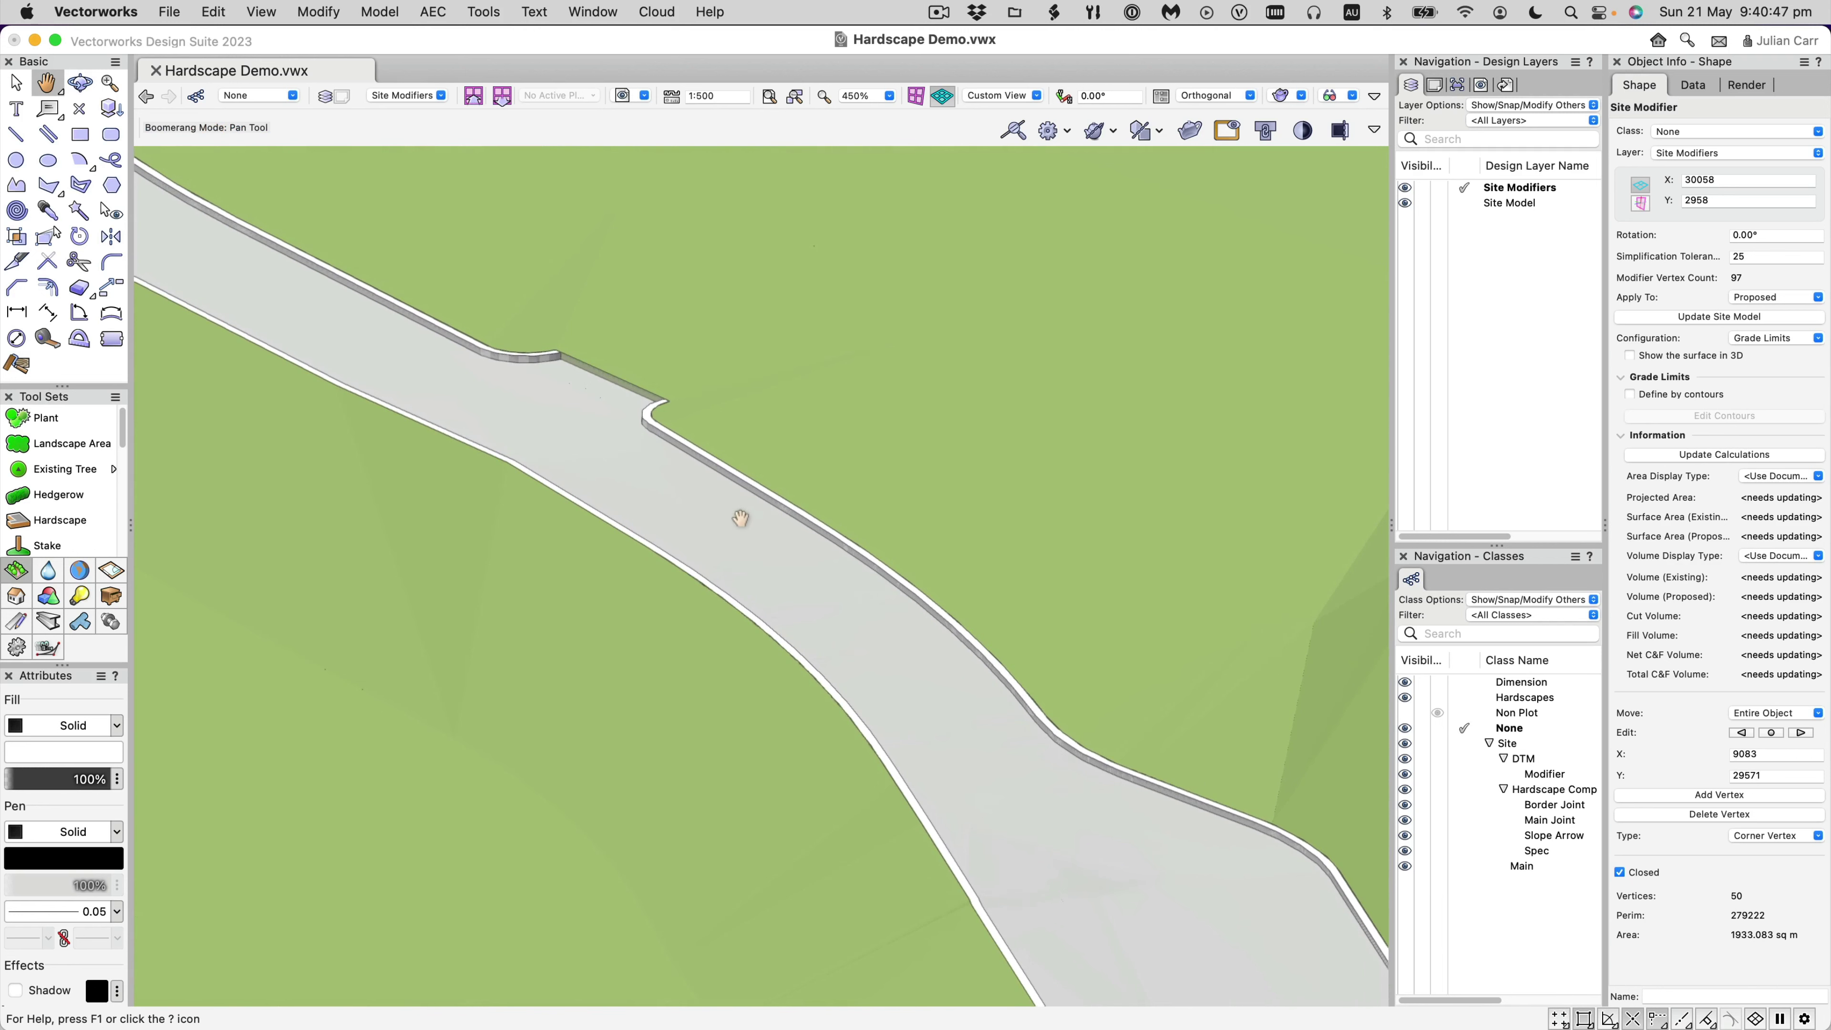
pyautogui.moveTo(645, 453); pyautogui.dragTo(739, 515)
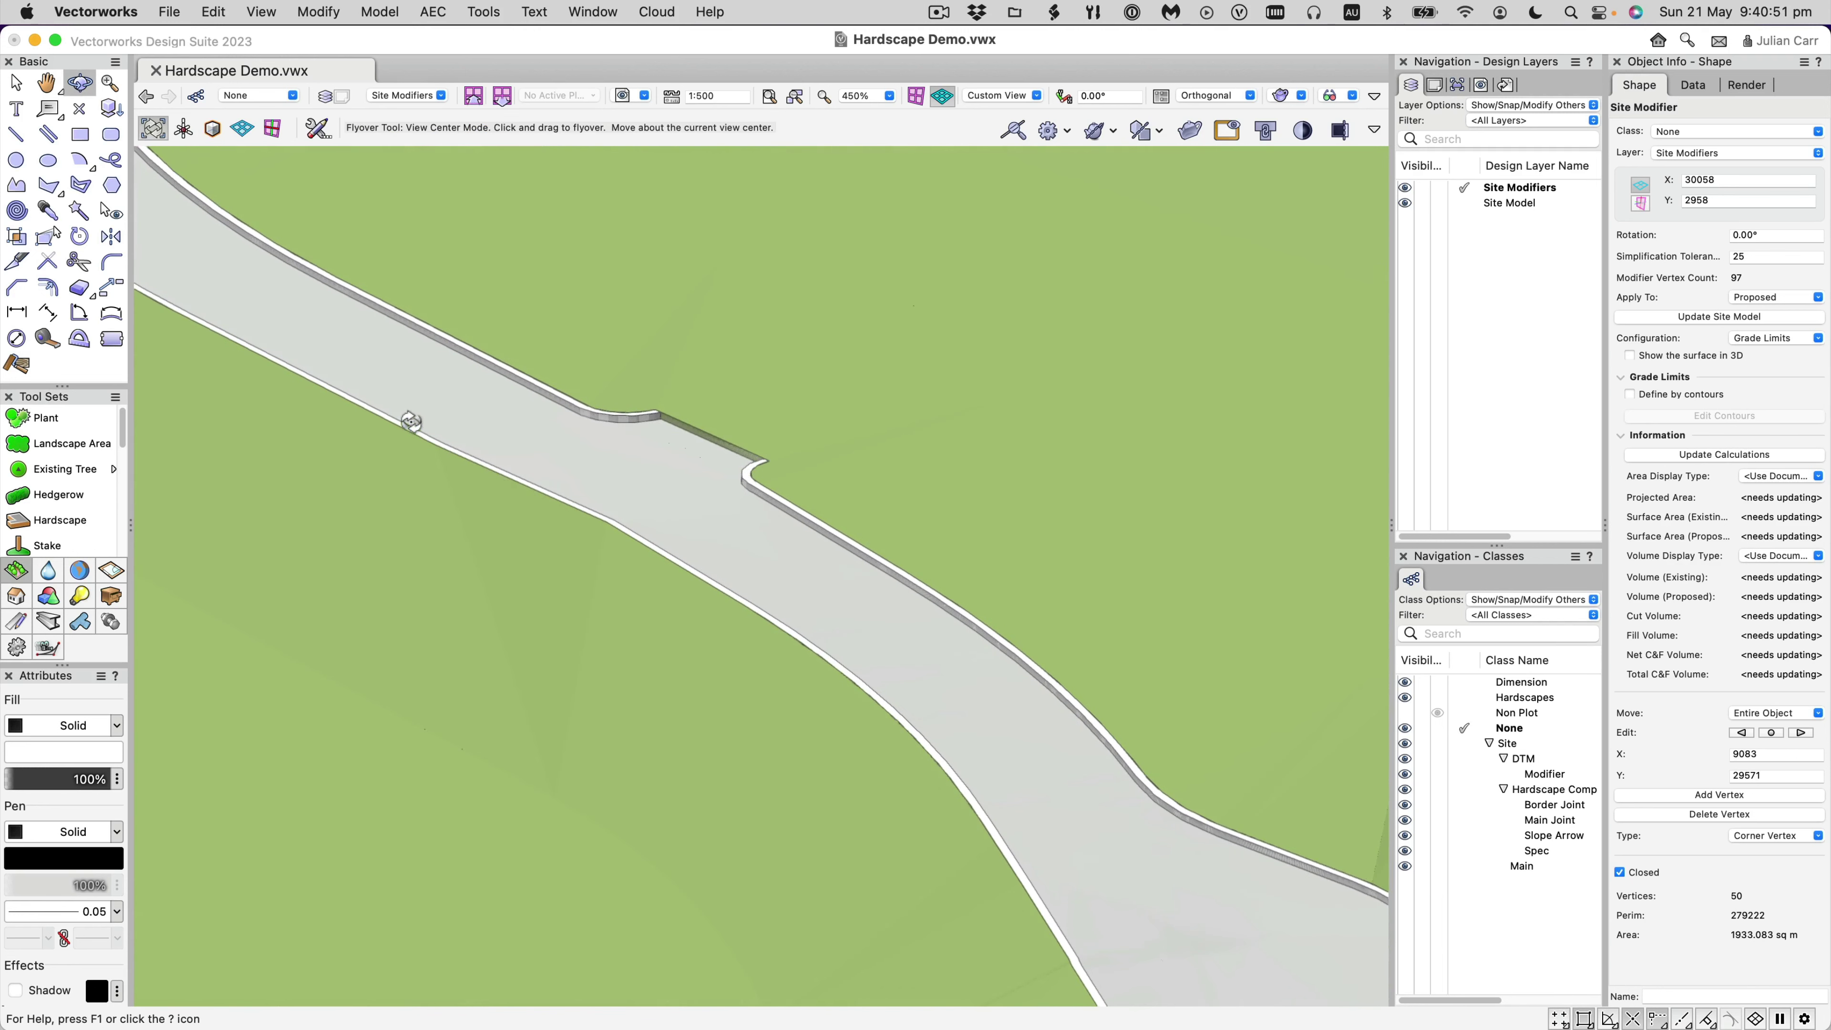
pyautogui.press('space')
pyautogui.moveTo(418, 405); pyautogui.dragTo(752, 646)
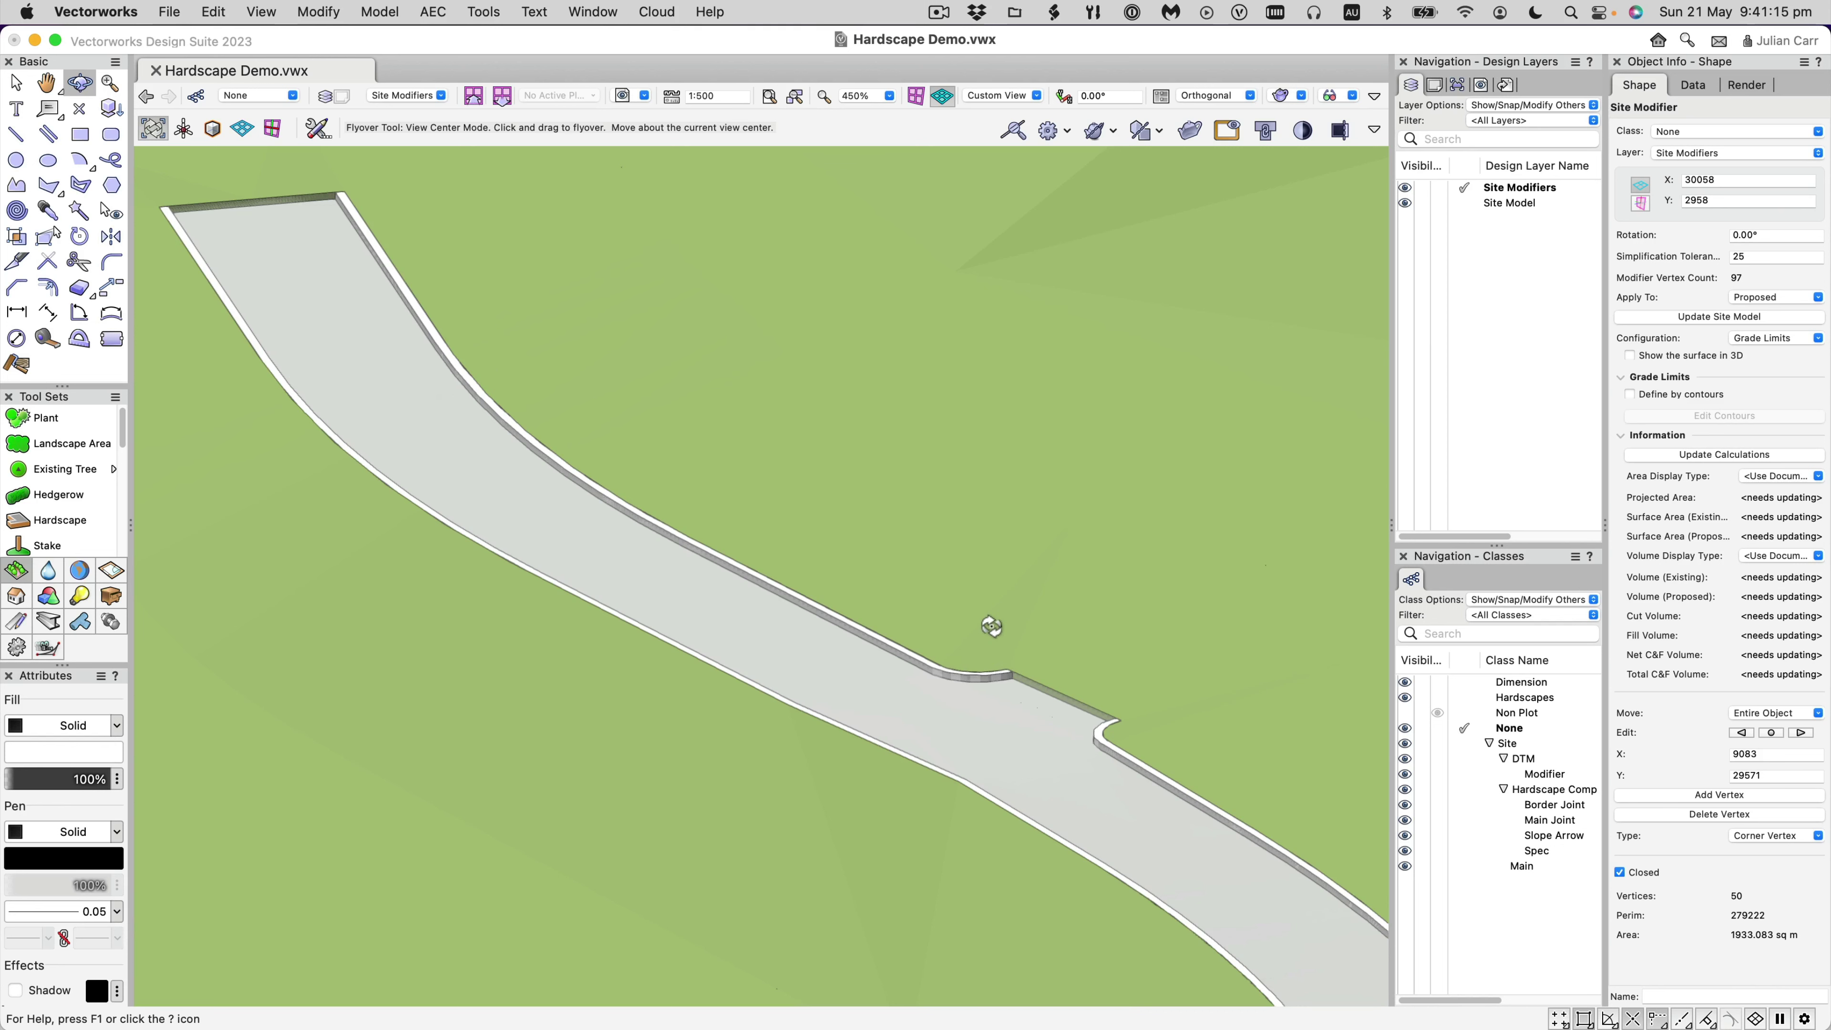
pyautogui.scroll(-3, 991, 625)
pyautogui.press('space')
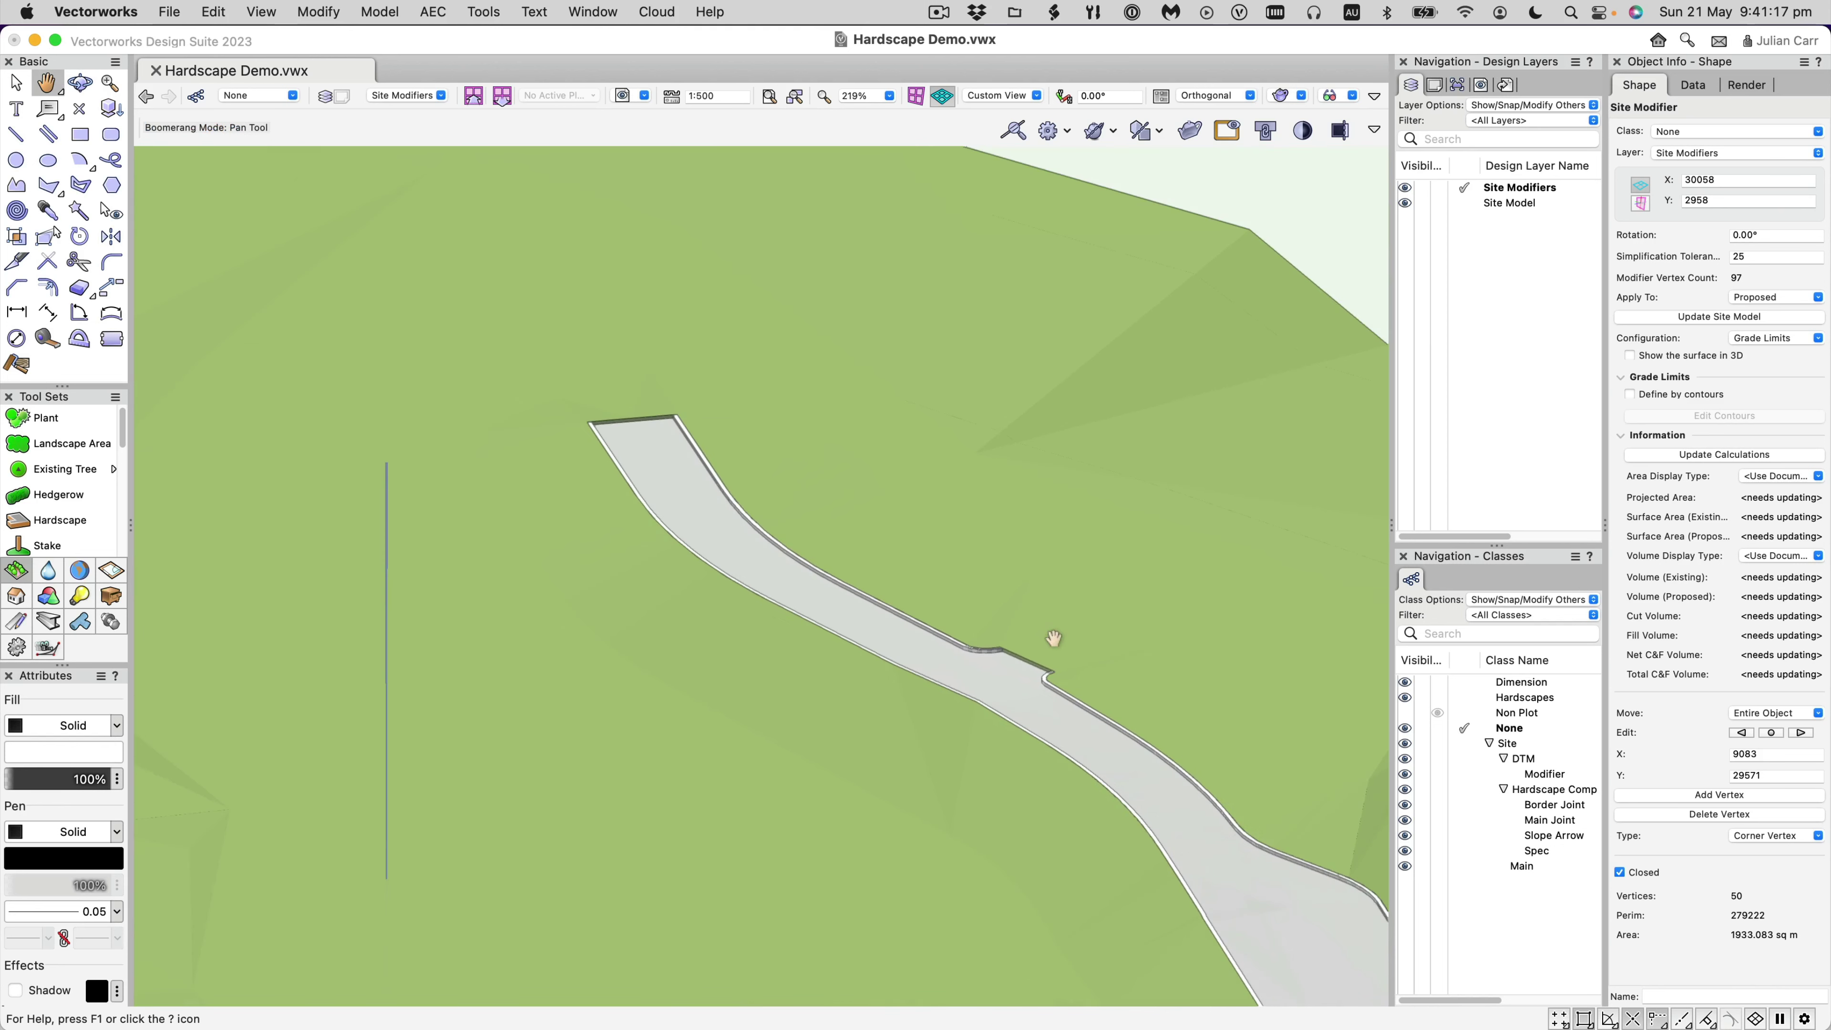
pyautogui.moveTo(1051, 635); pyautogui.dragTo(722, 454)
pyautogui.scroll(-3, 722, 455)
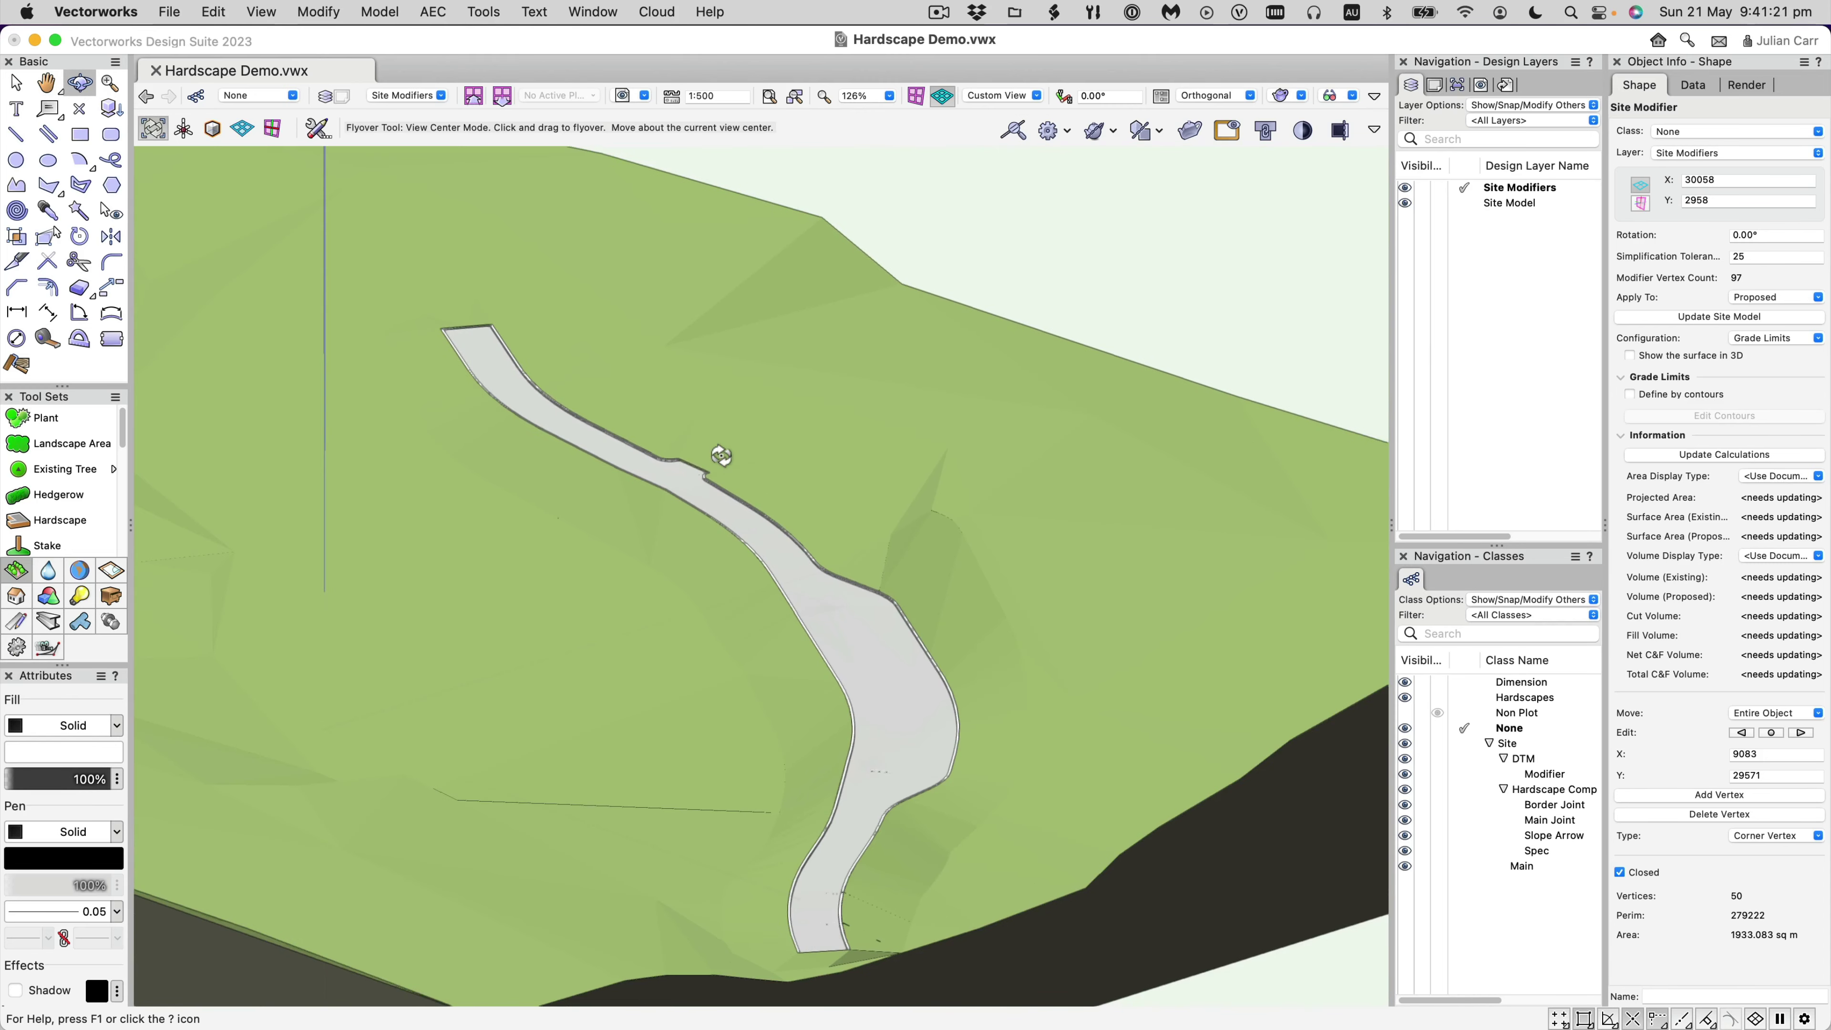
pyautogui.press('F5')
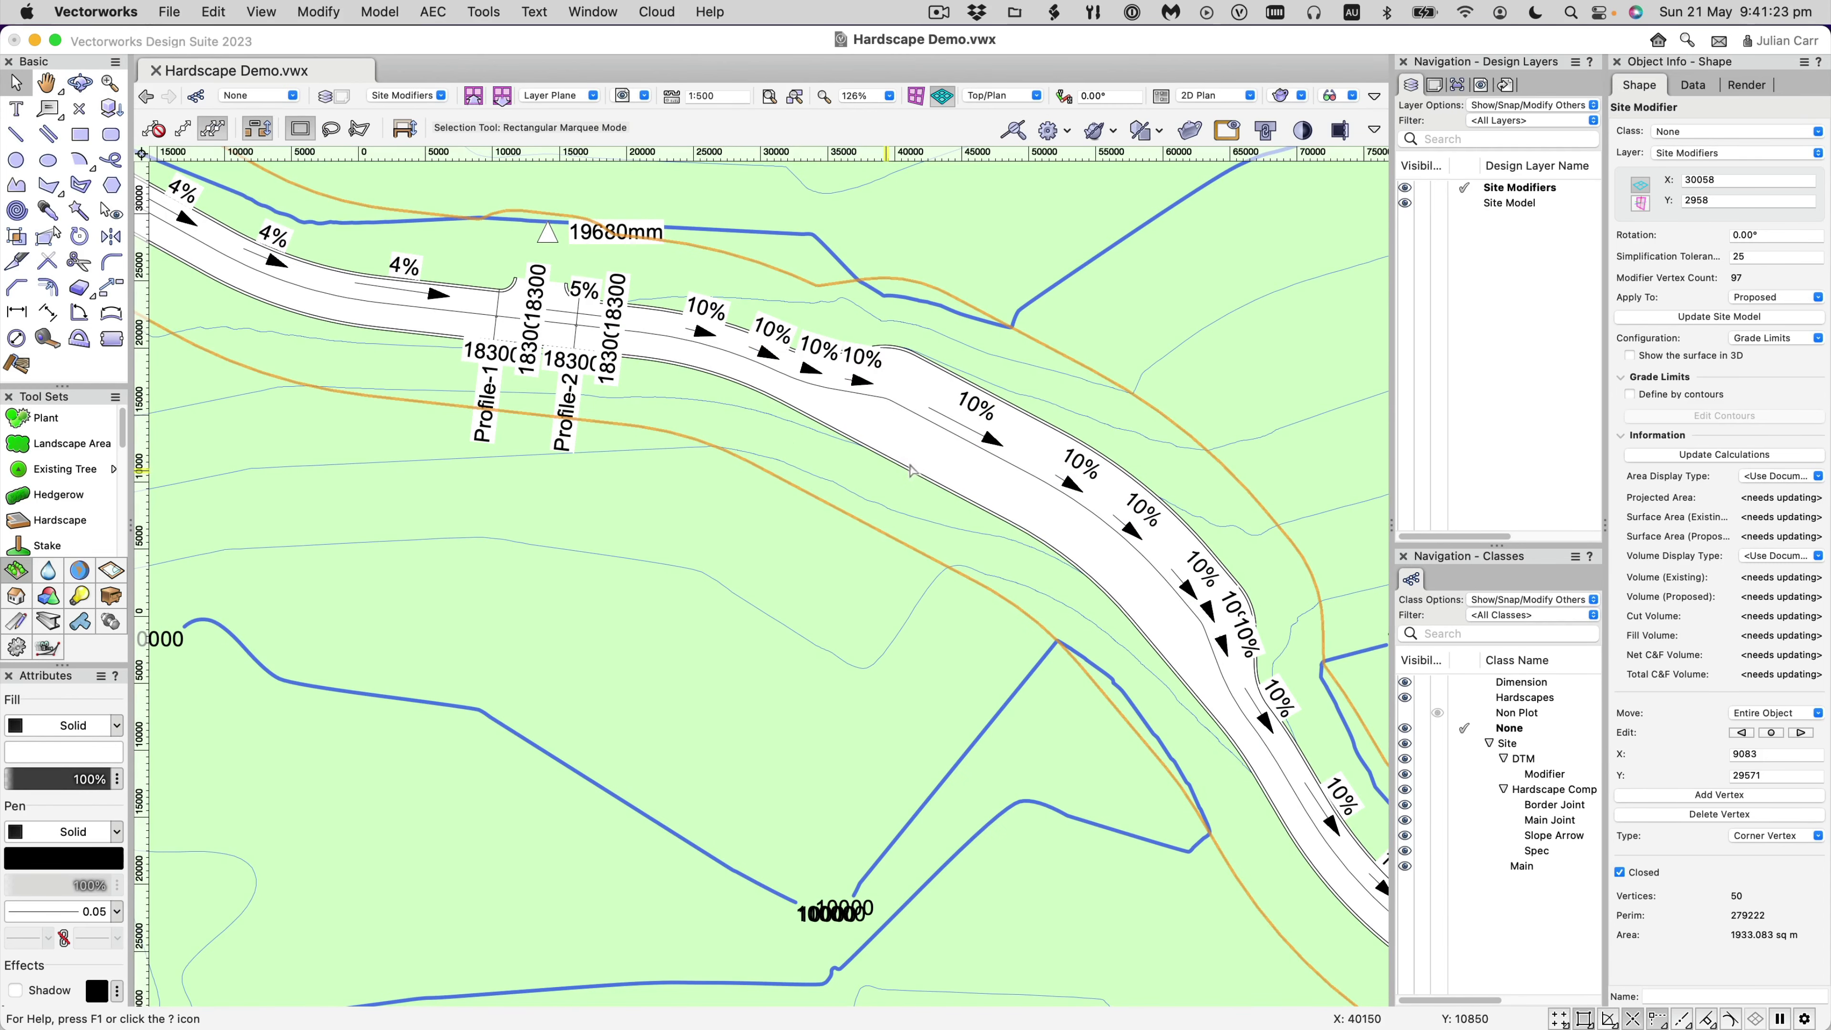
pyautogui.scroll(-3, 925, 414)
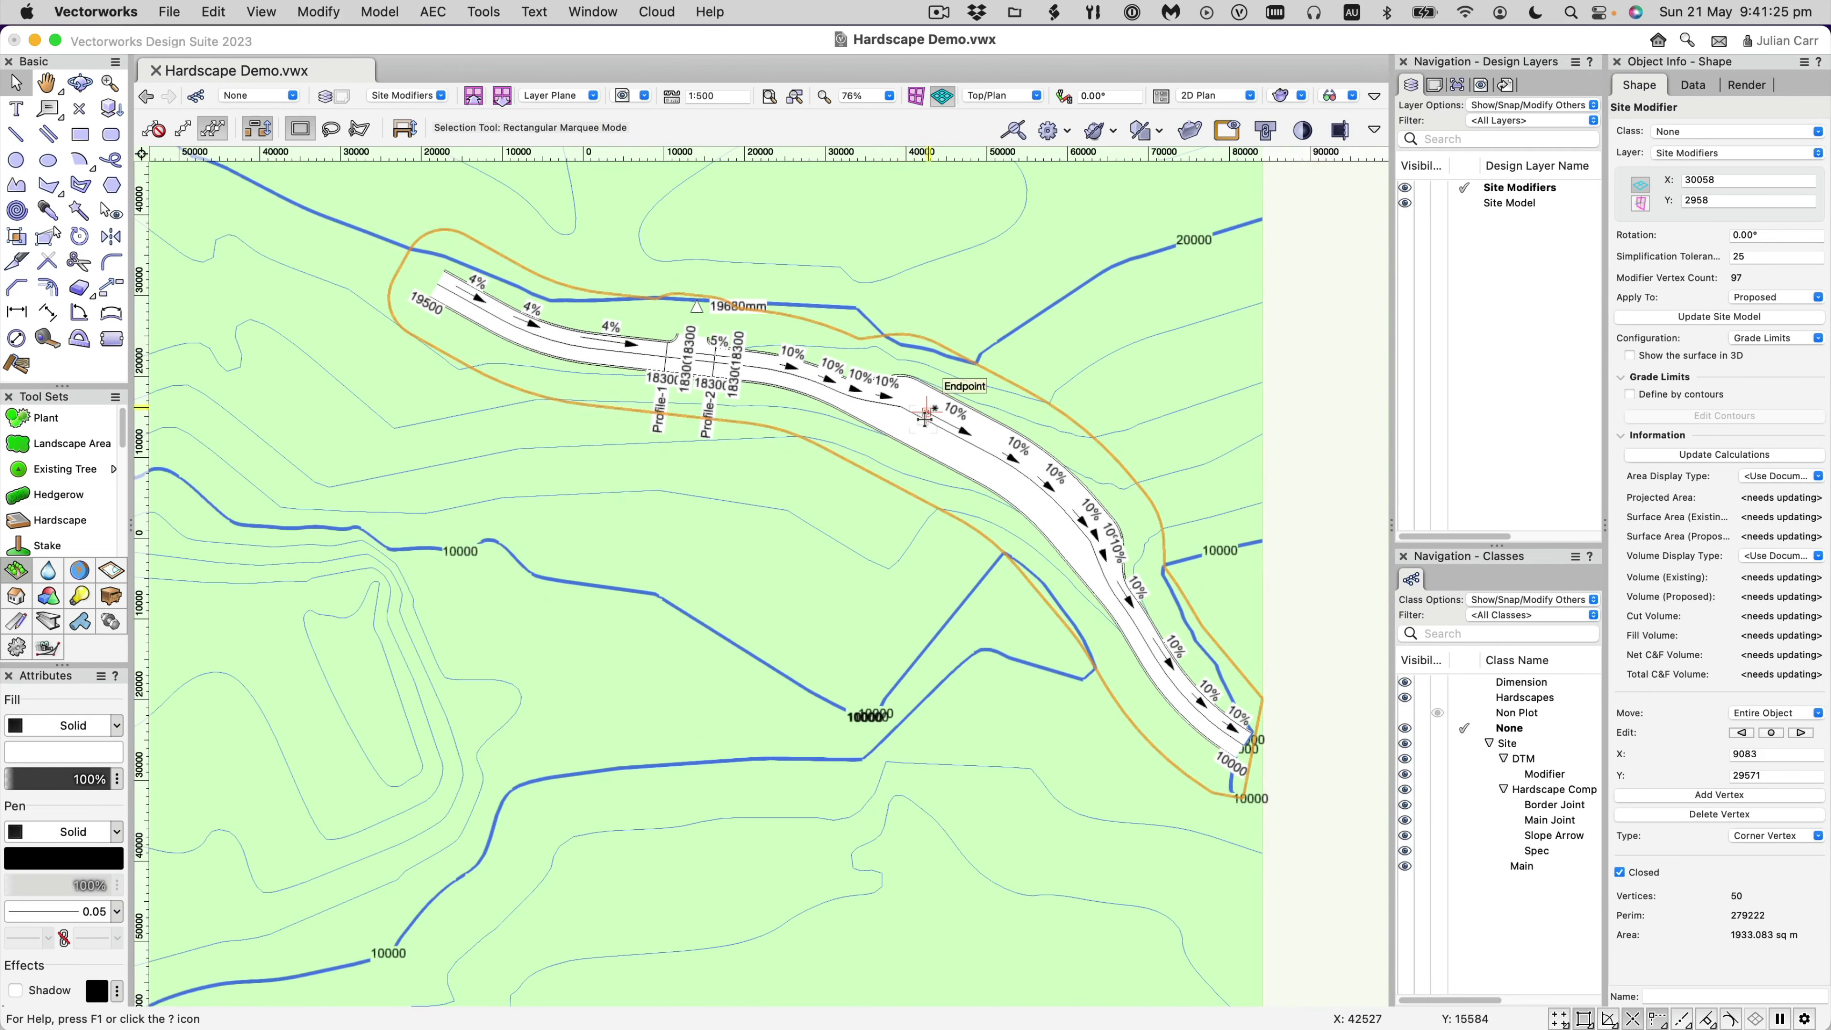
pyautogui.moveTo(925, 418); pyautogui.dragTo(785, 480, button='middle')
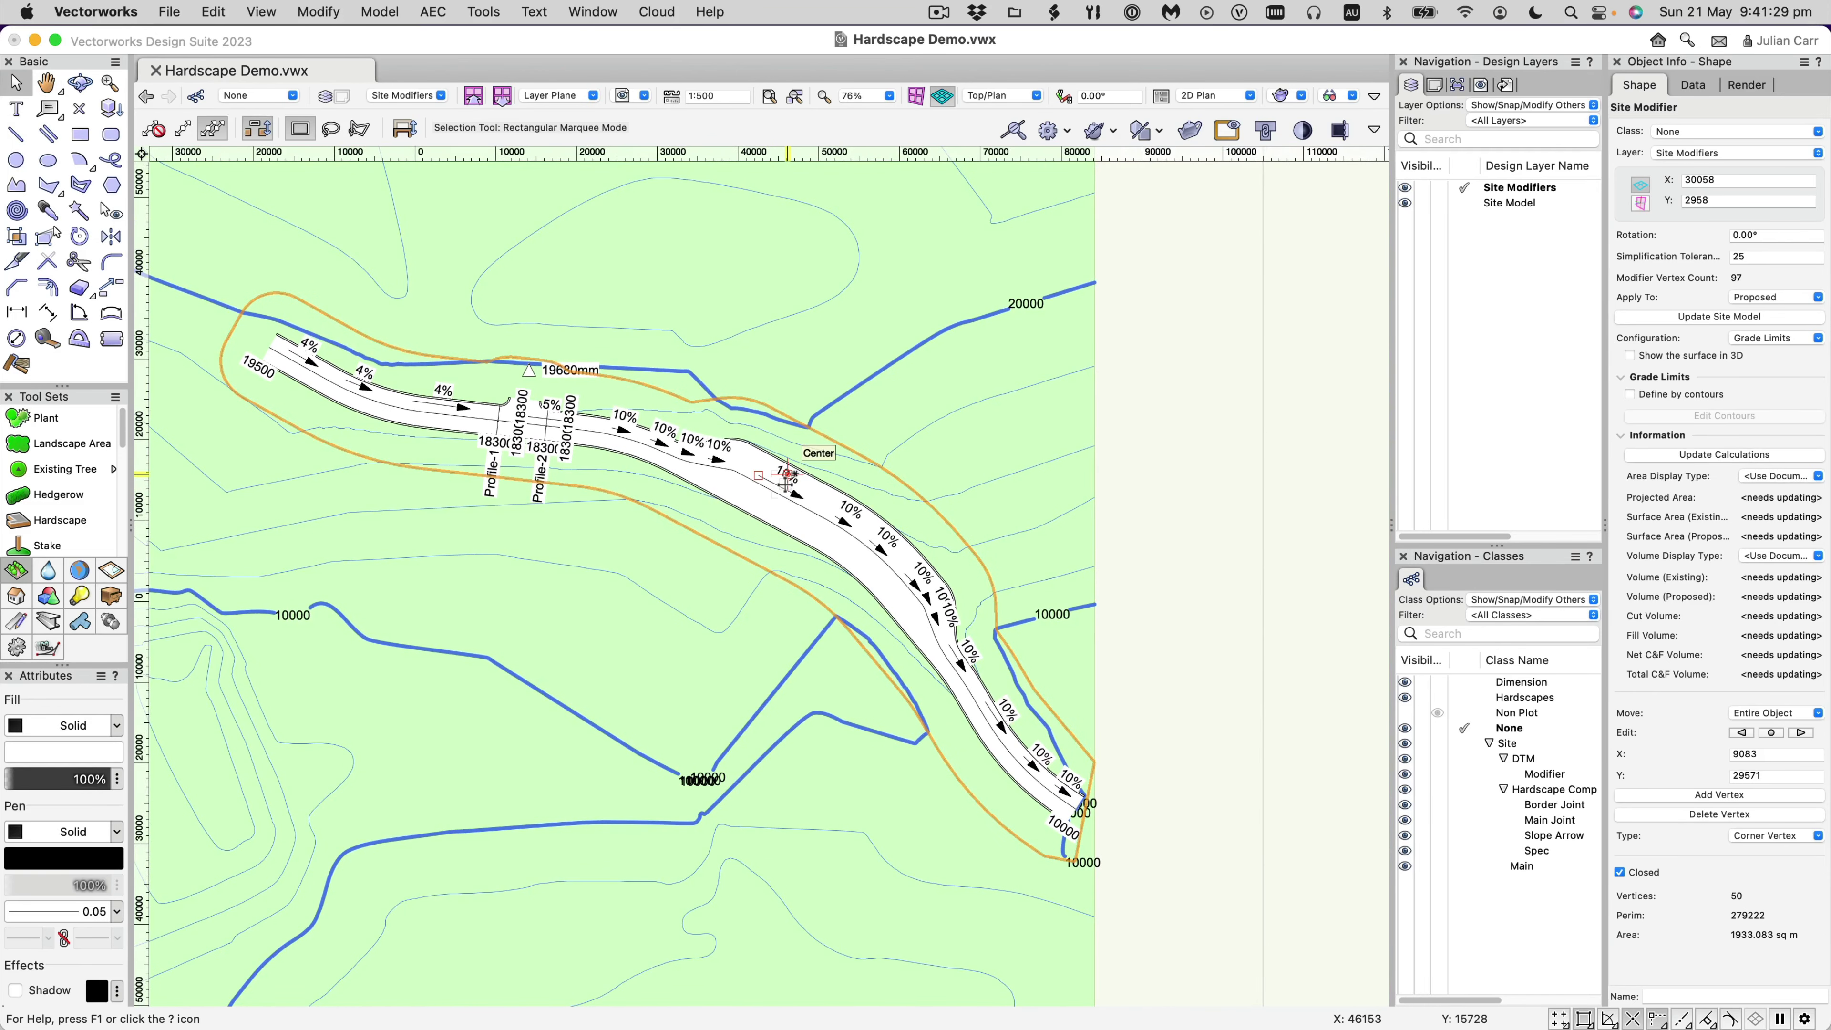
# Set the road hardscape's 3D Type to None.
pyautogui.click(792, 496)
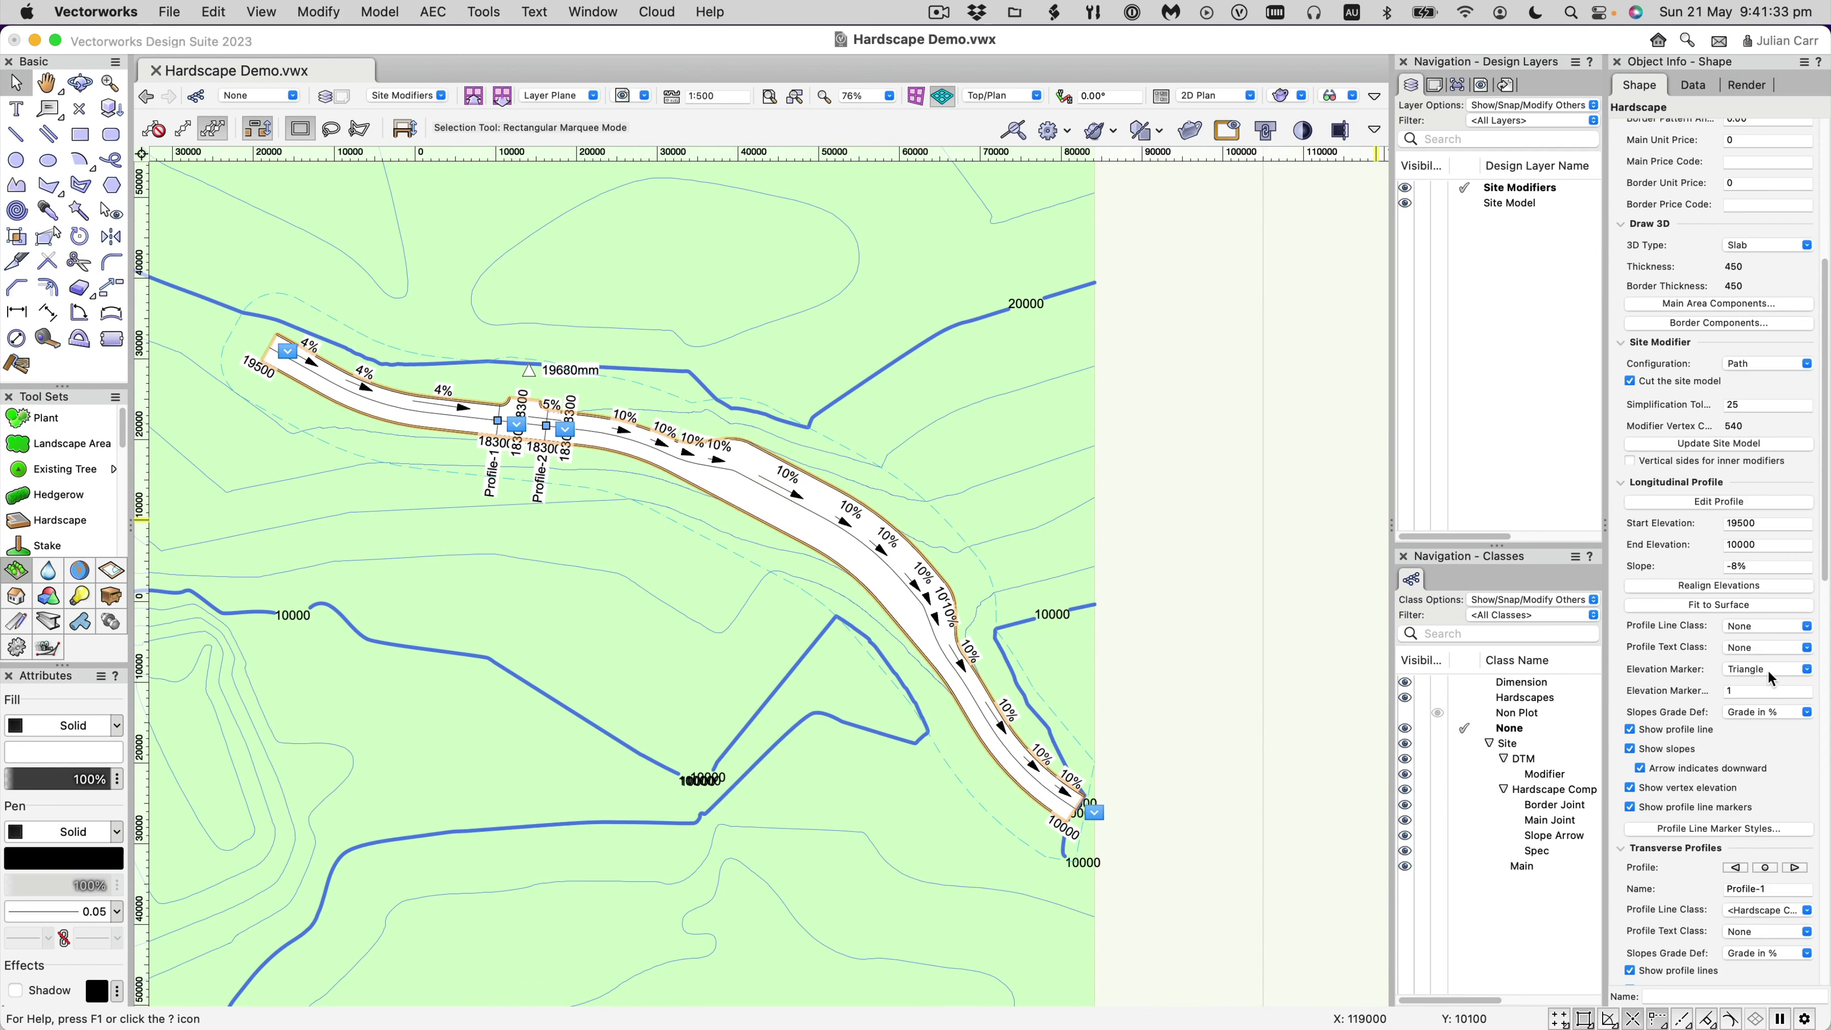
pyautogui.scroll(5, 1651, 443)
pyautogui.click(1760, 437)
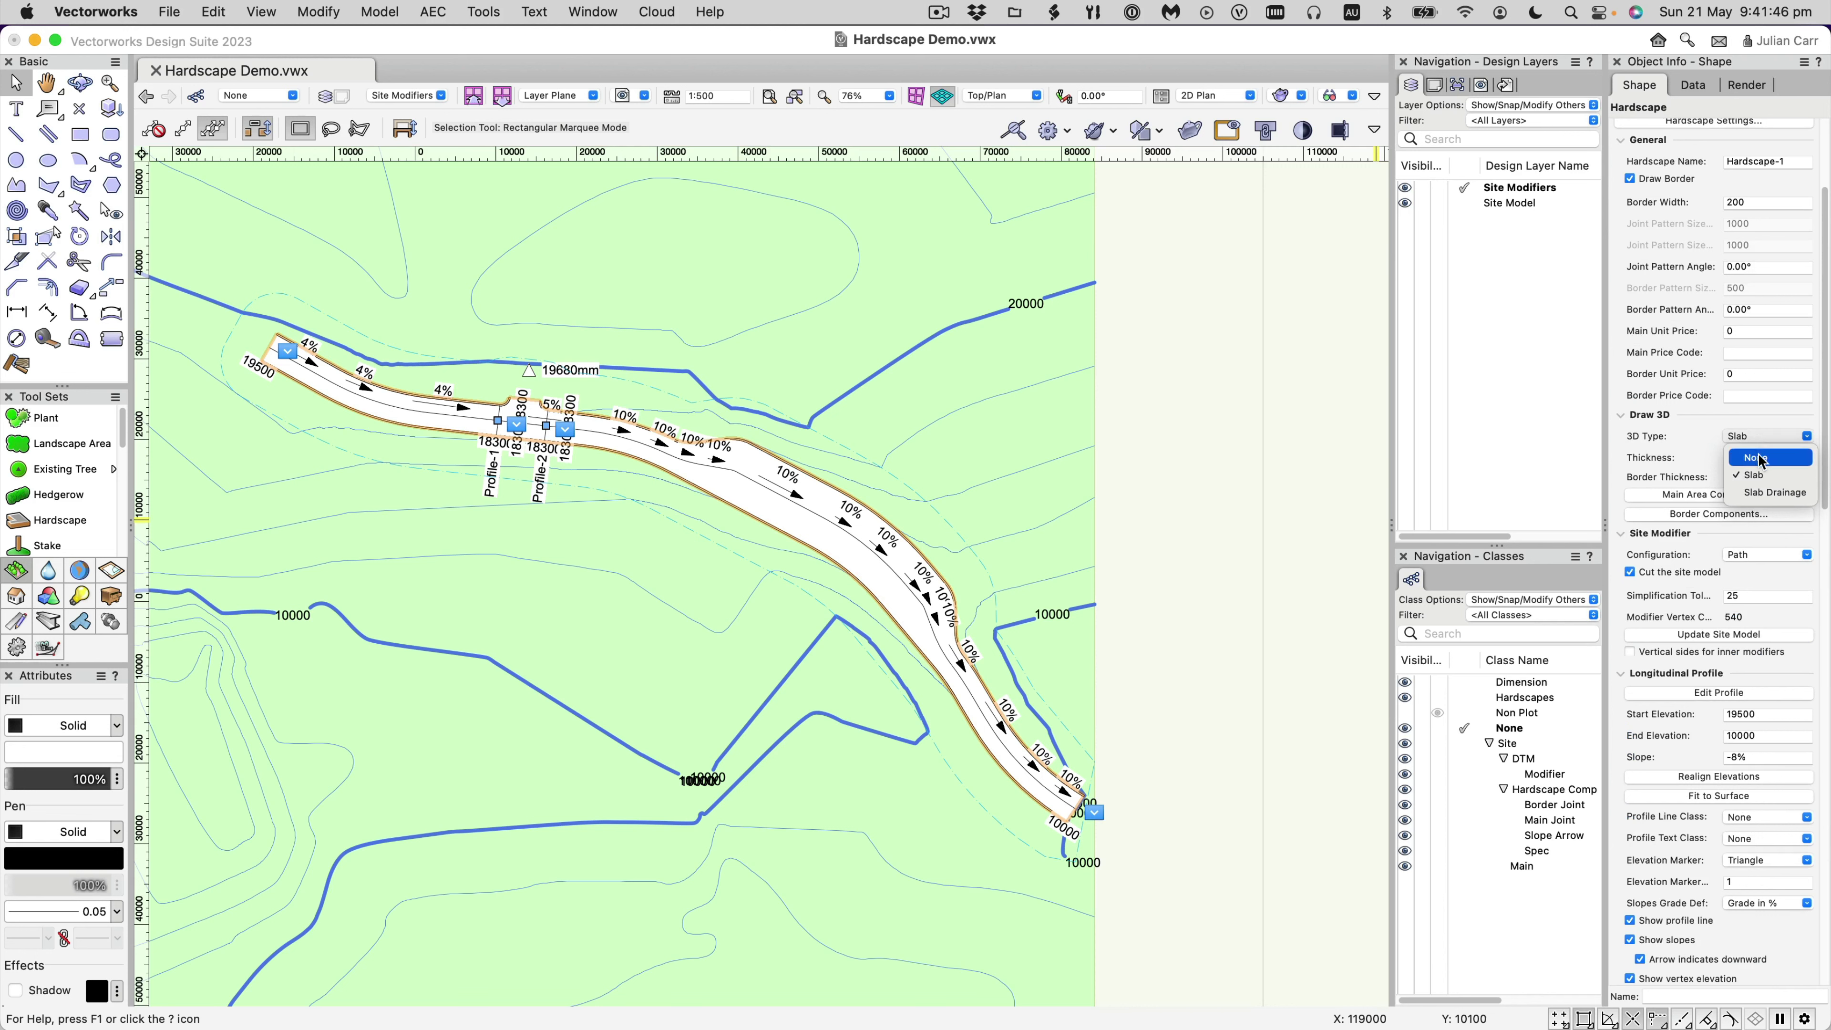
pyautogui.click(1756, 459)
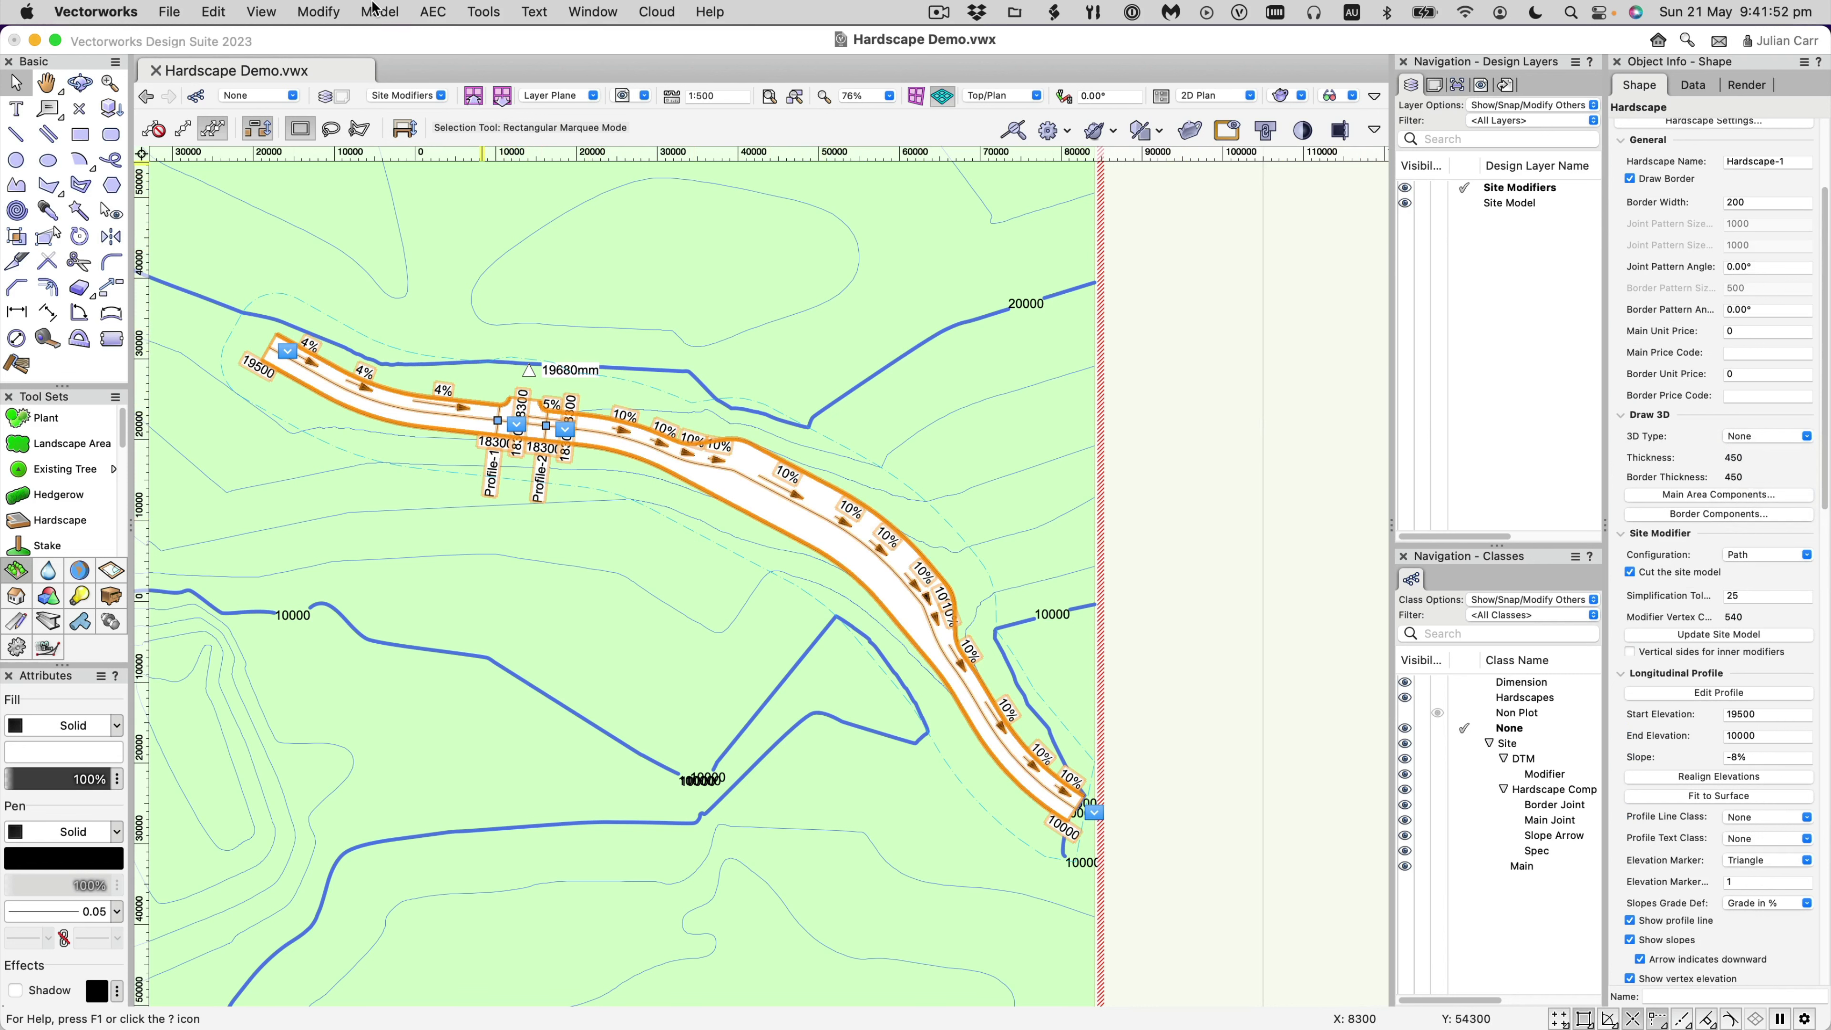
# Create grade limits from the road with Batter Slope control, a maximum offset of 20000, a 15° angular maximum slope and a 5000 test increment.
pyautogui.click(433, 11)
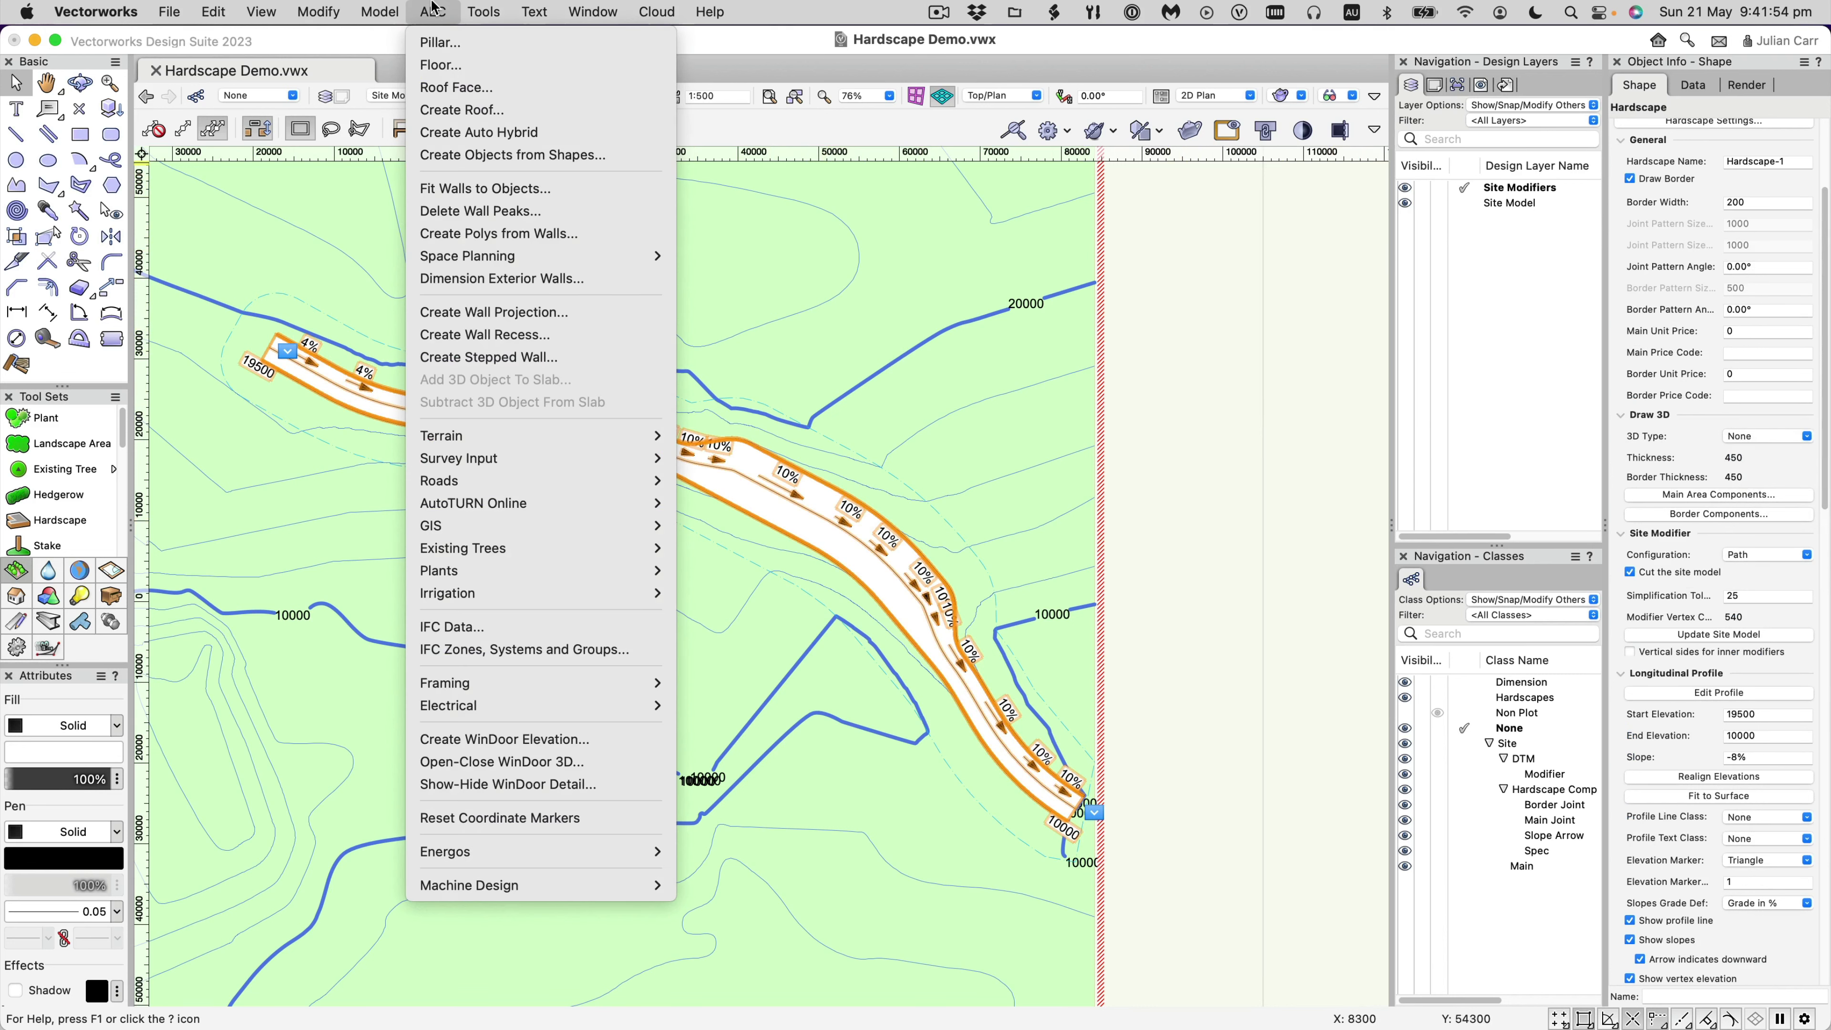
pyautogui.moveTo(513, 438)
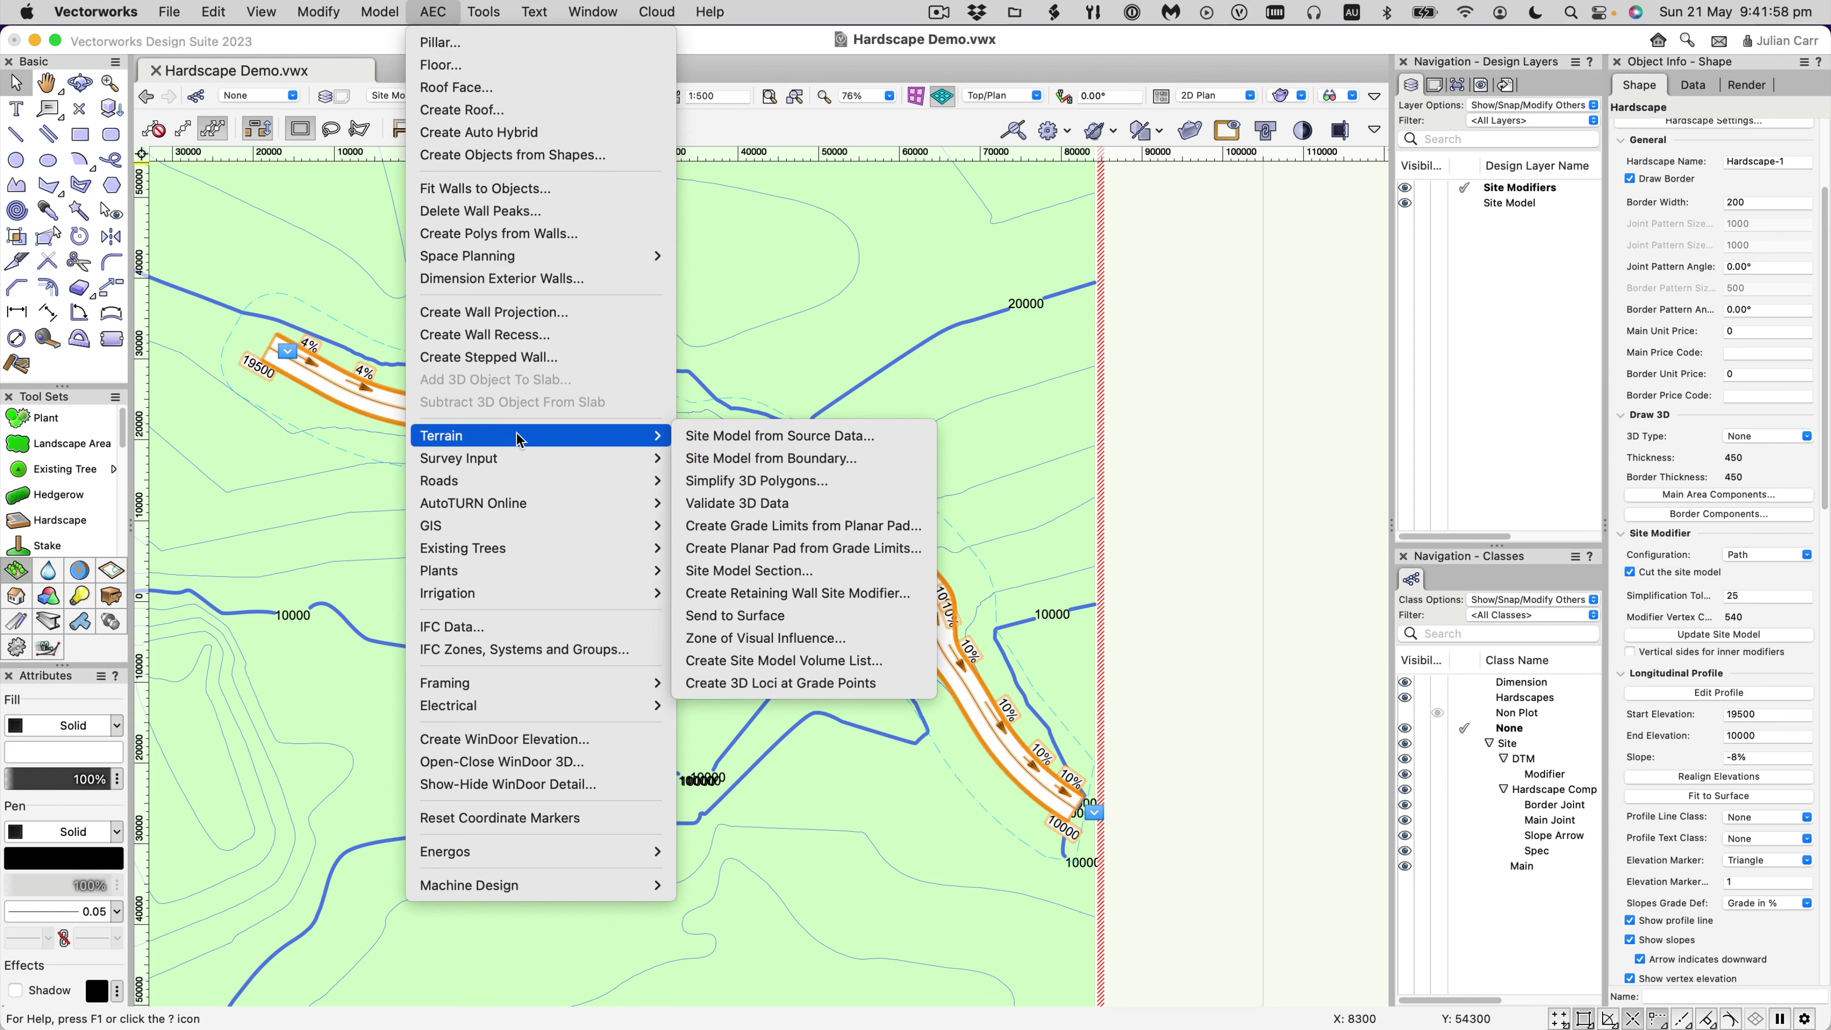
pyautogui.click(813, 528)
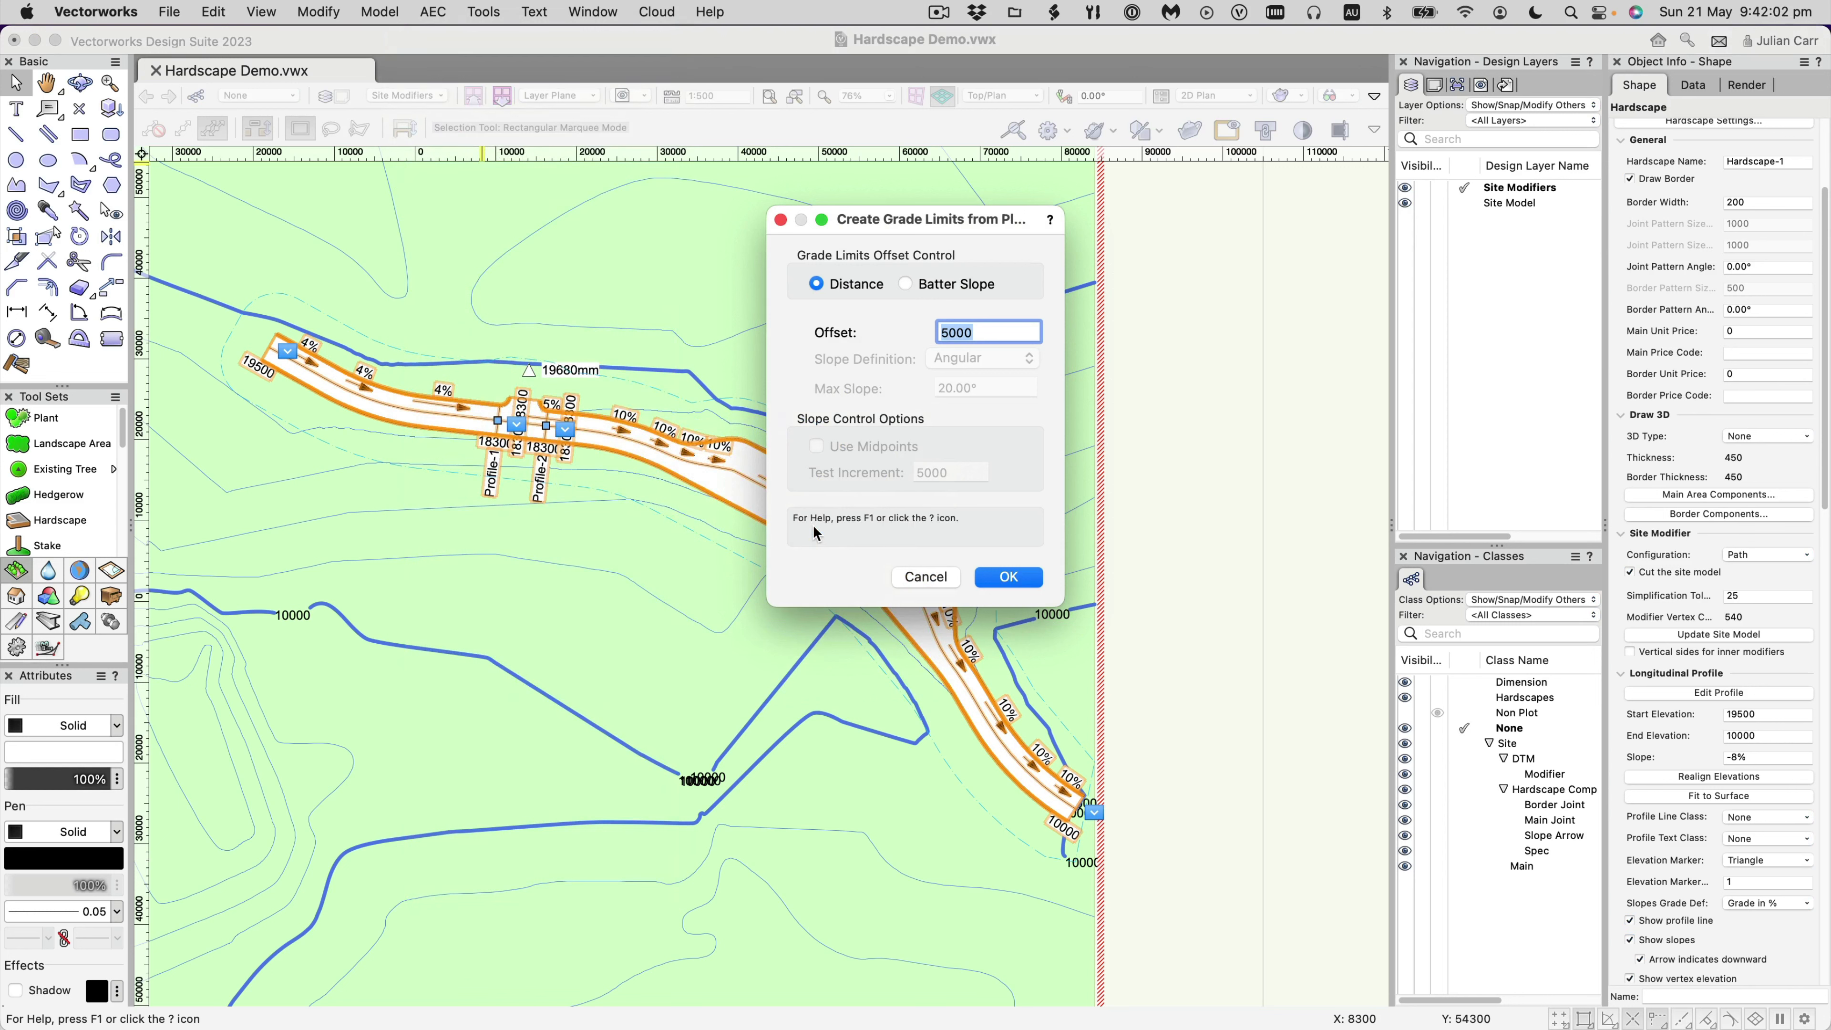
pyautogui.click(949, 292)
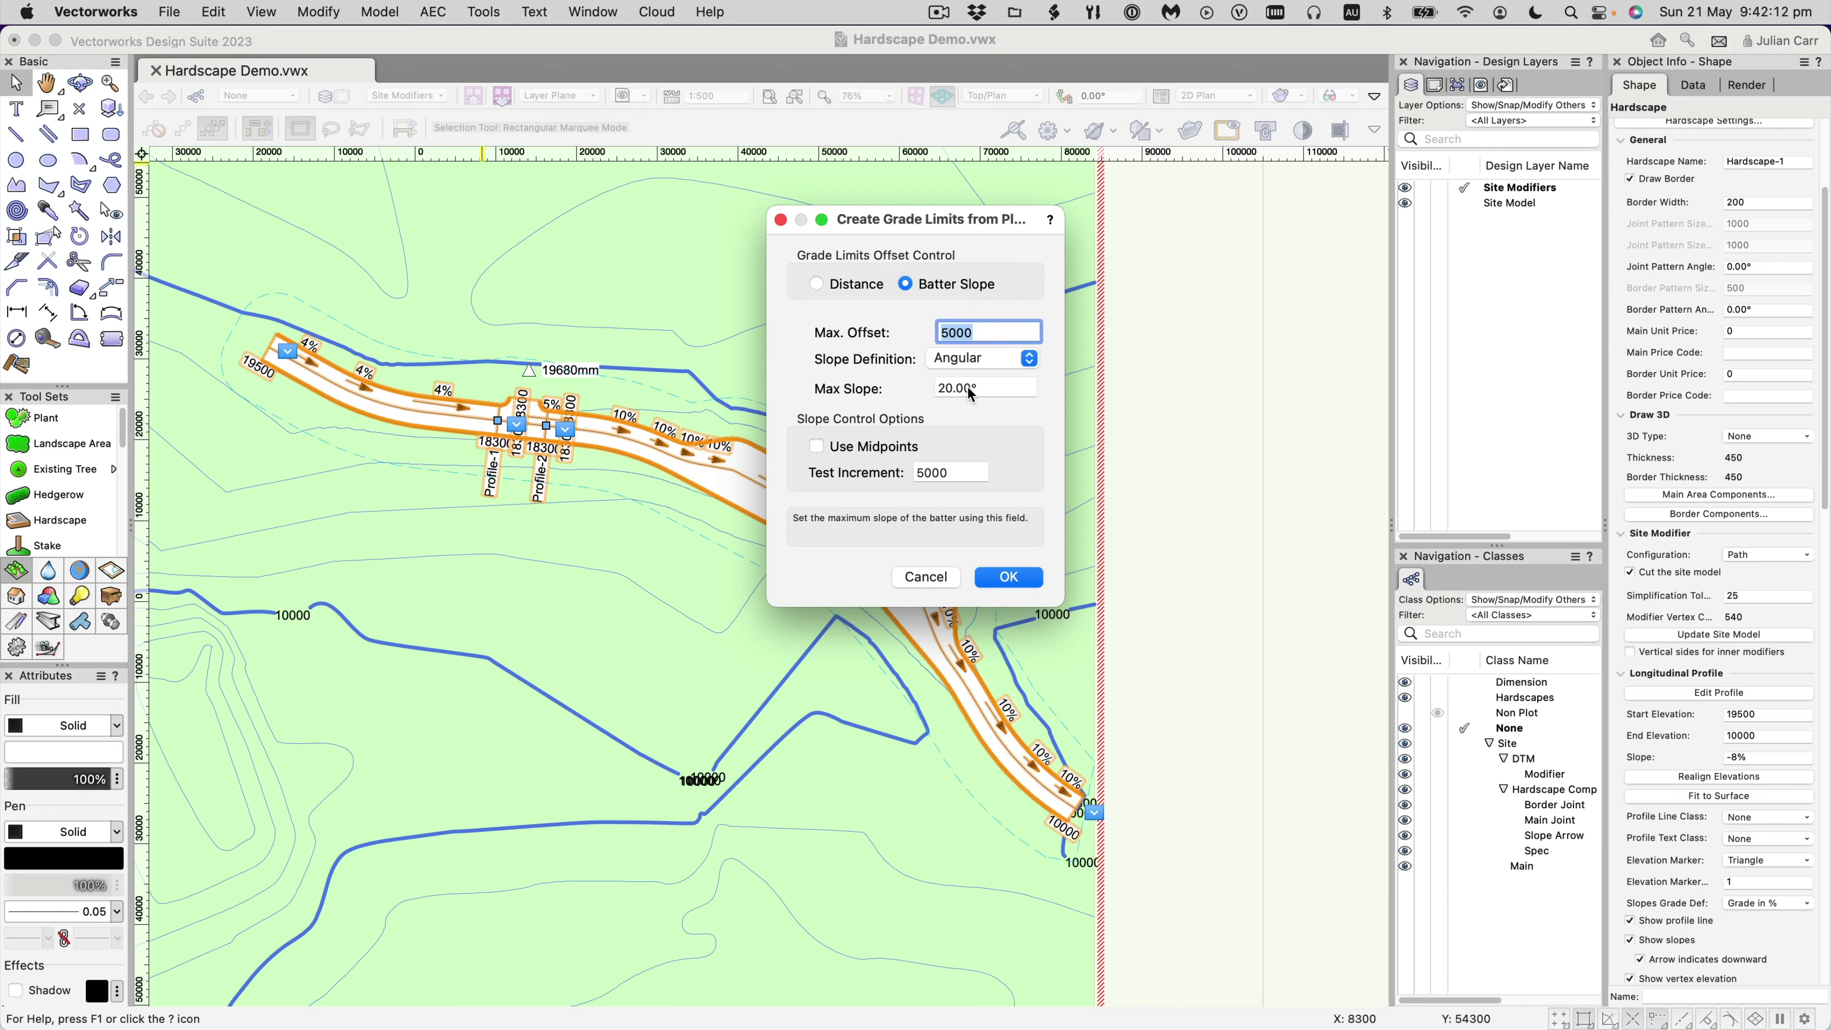
pyautogui.press('Tab')
pyautogui.write('1')
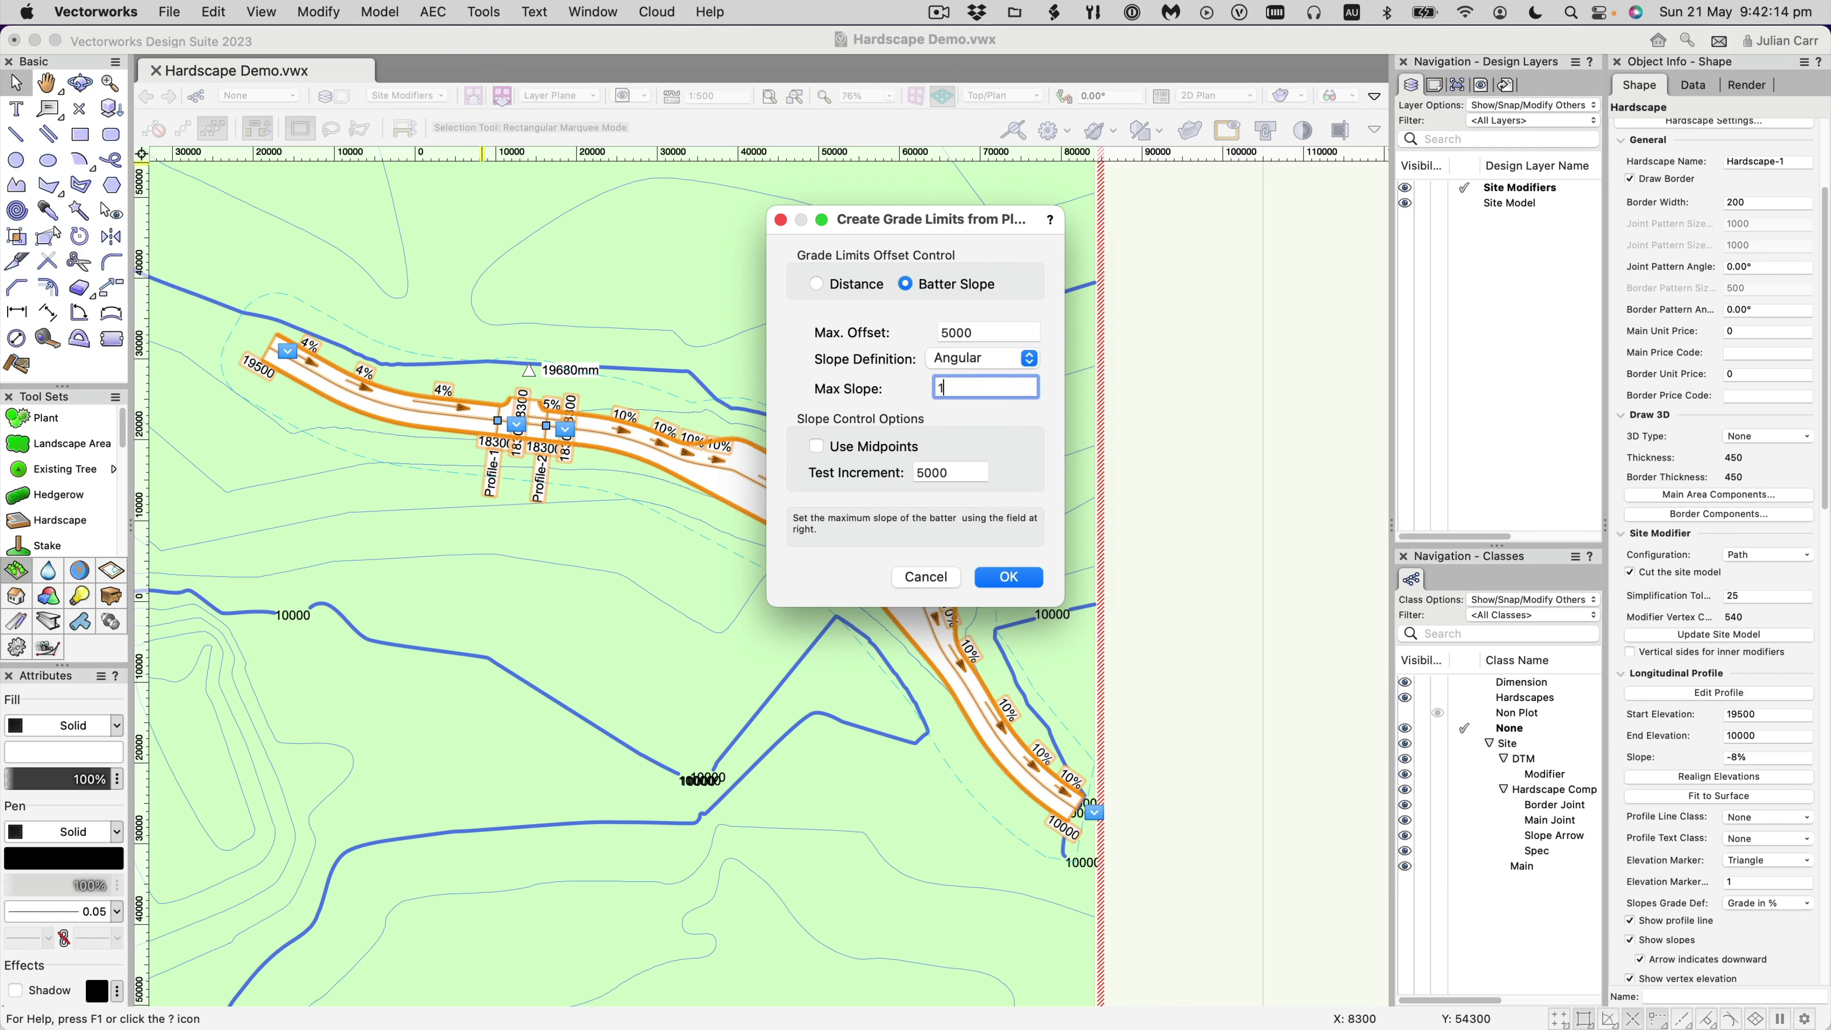
pyautogui.hotkey('shift', 'Tab')
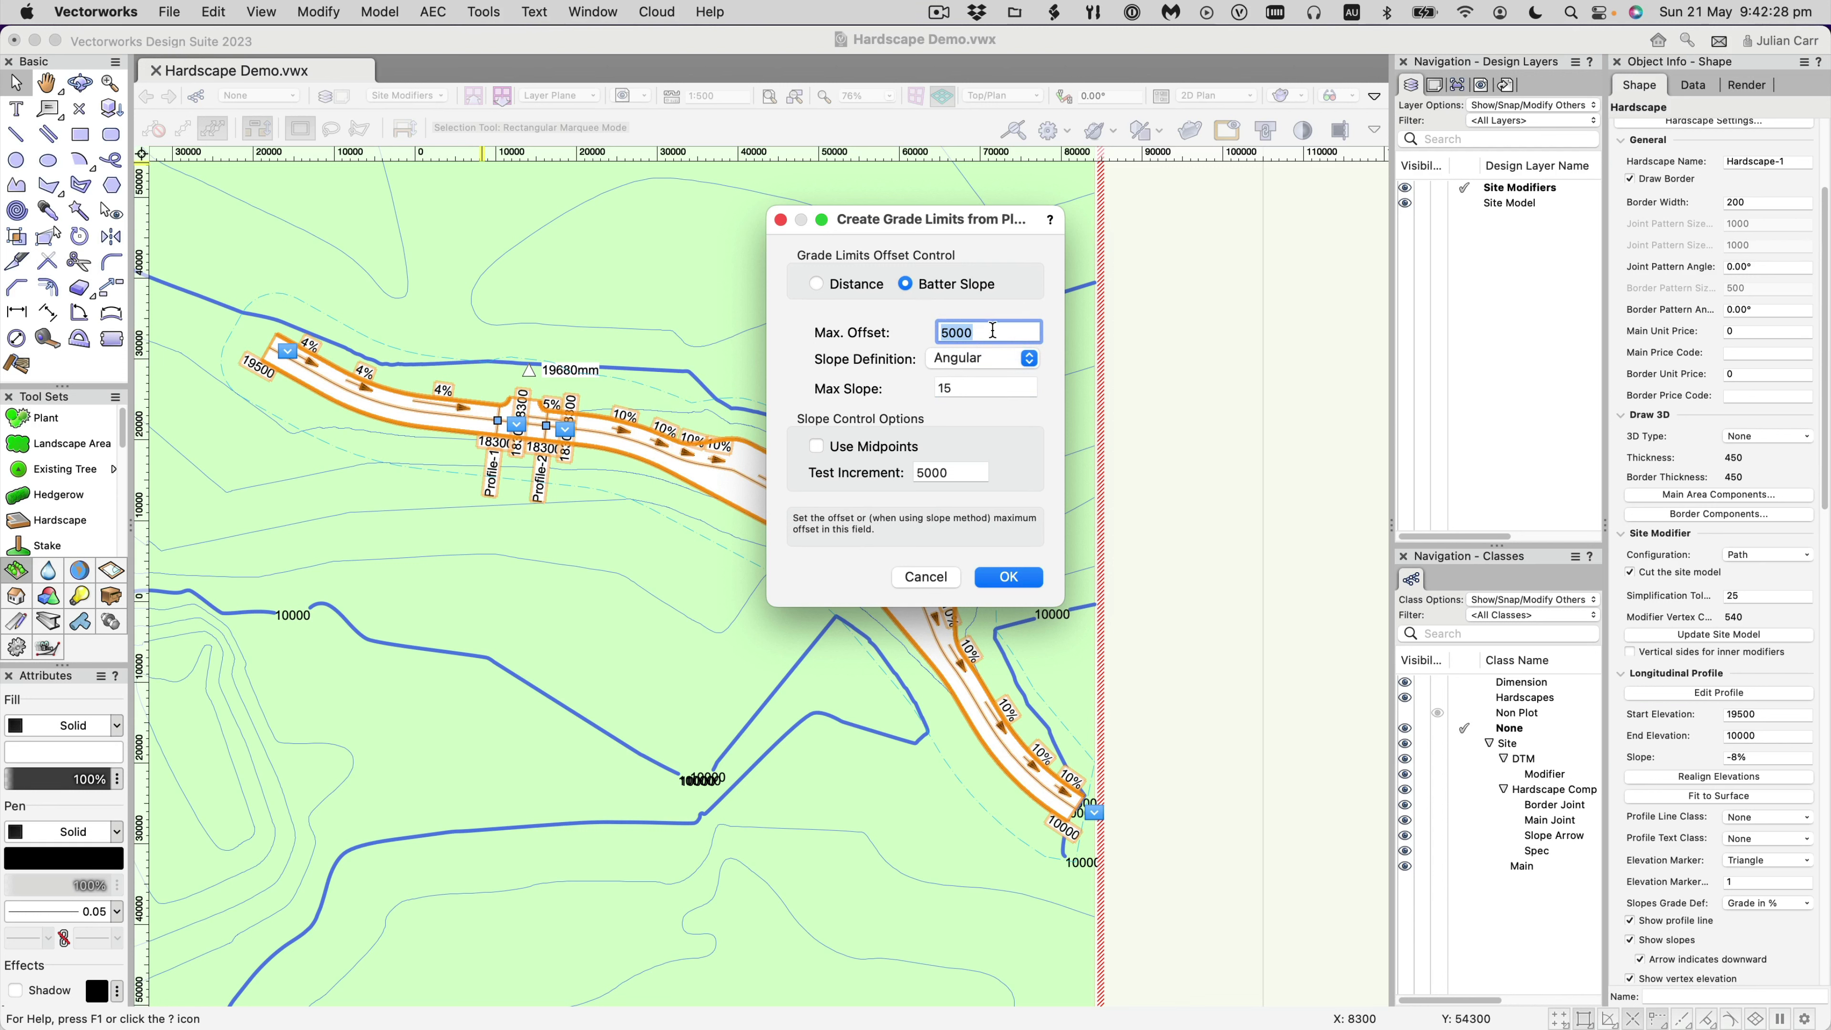
pyautogui.write('20')
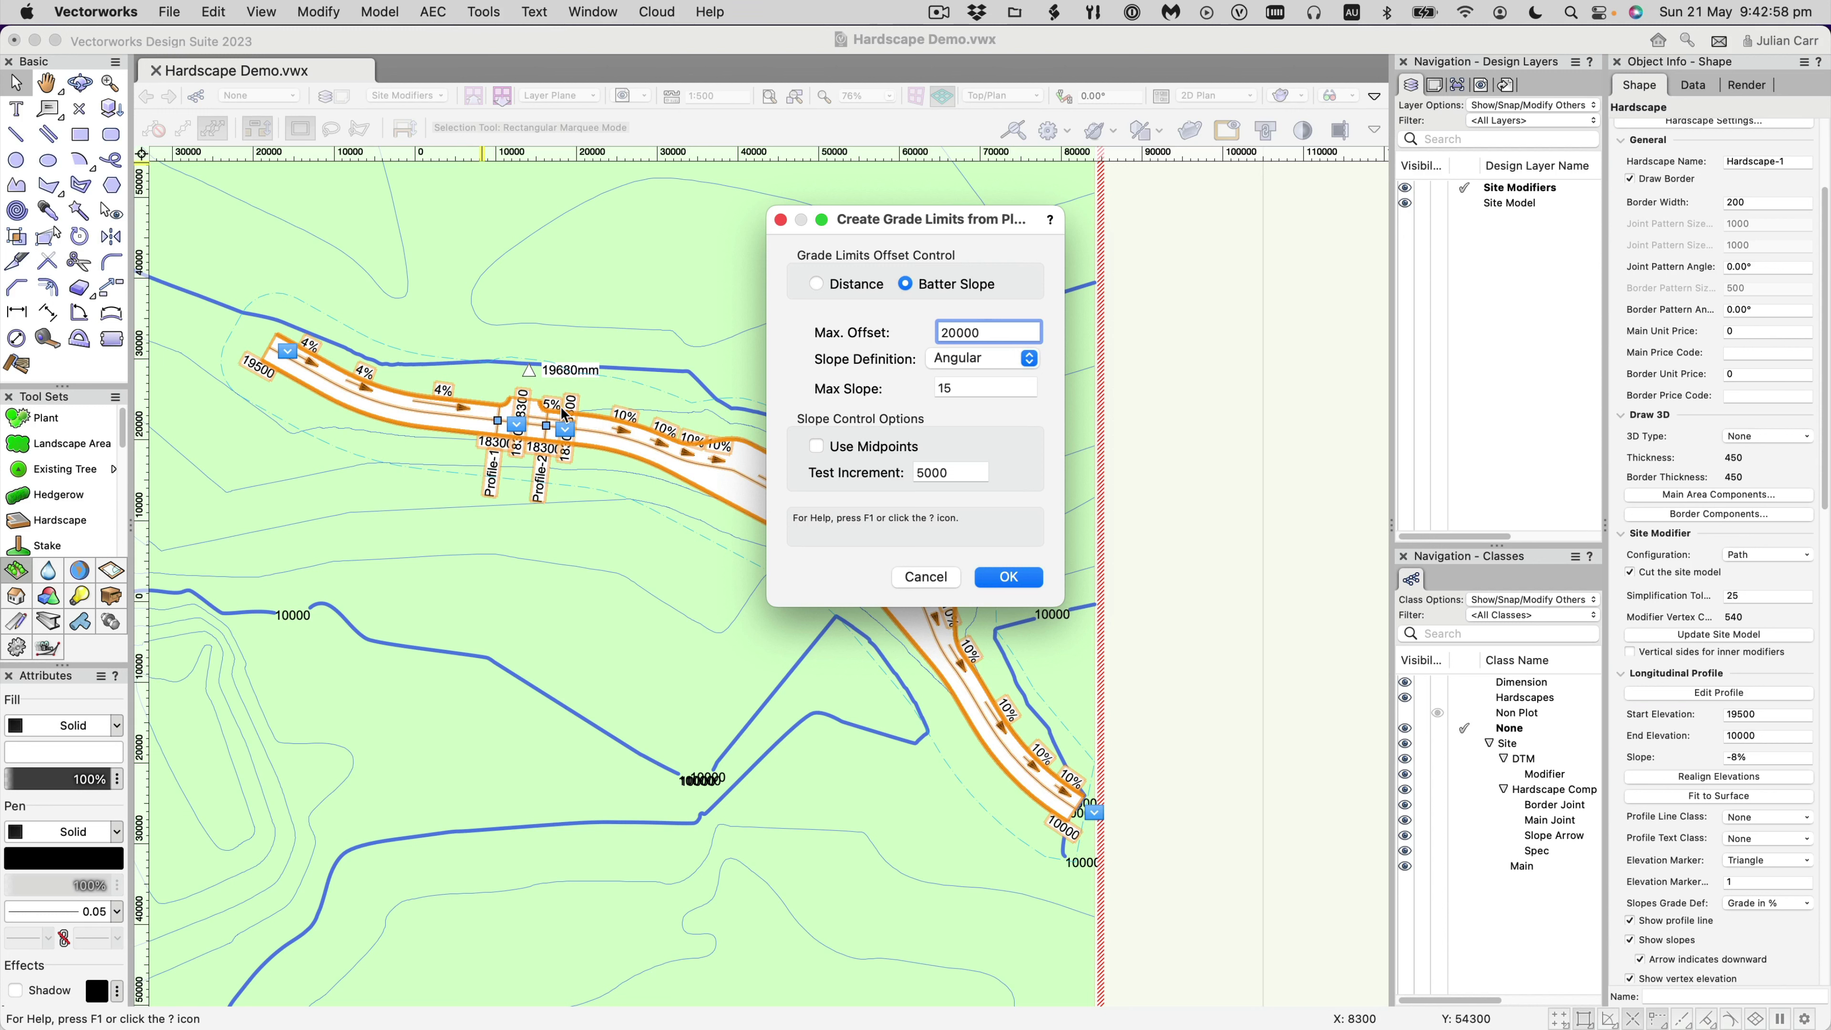
pyautogui.click(943, 471)
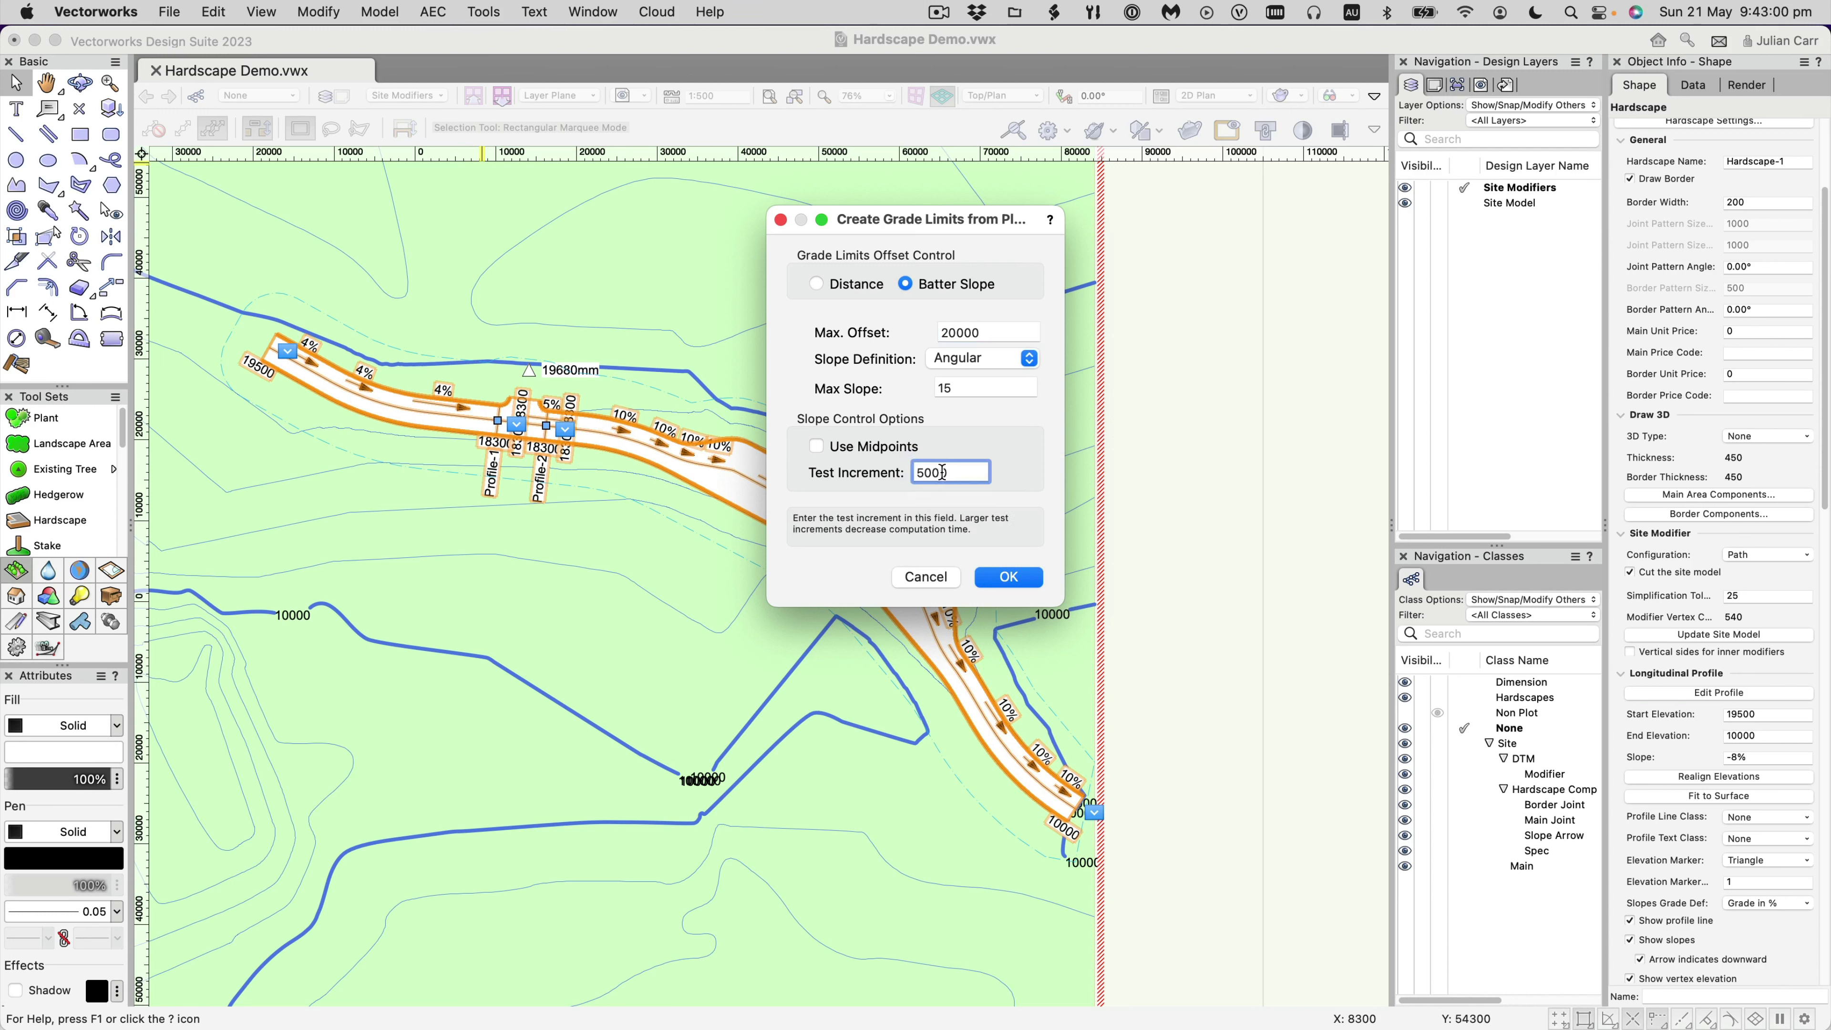
pyautogui.doubleClick(942, 471)
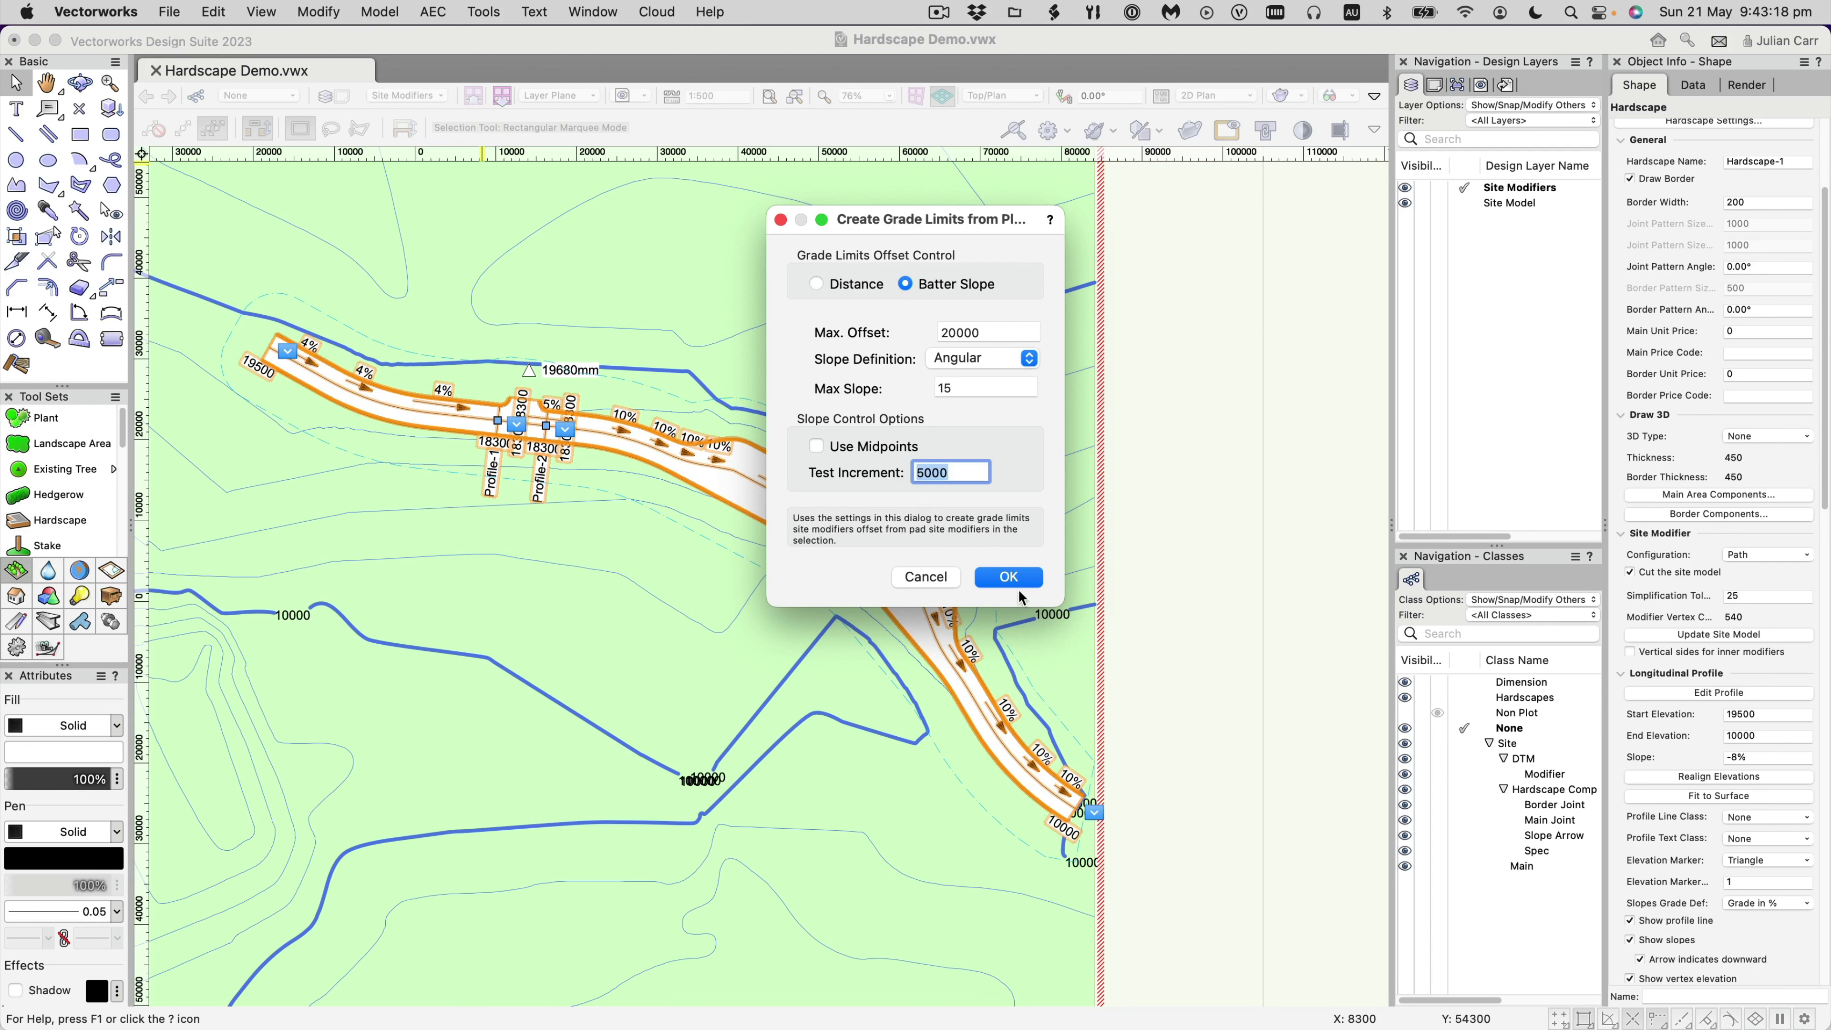
pyautogui.click(1009, 577)
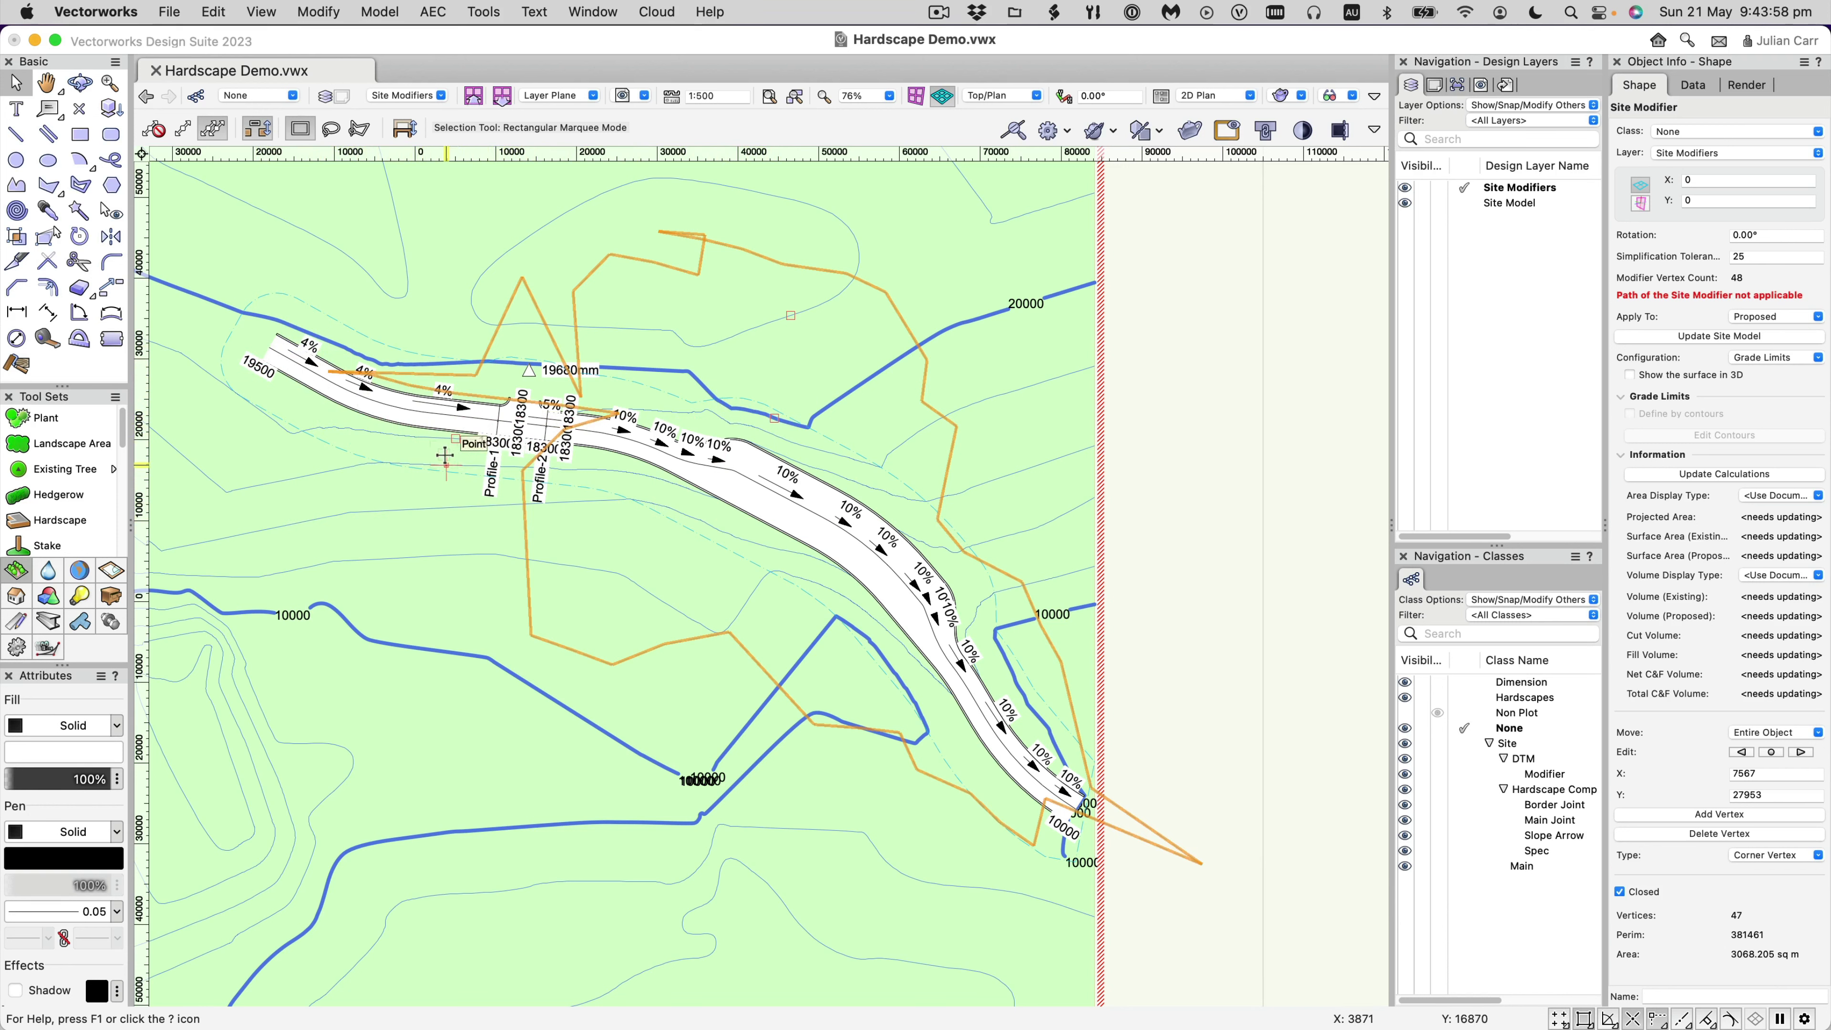
# Move the new grade limits' outlying vertices at the road's lower end around the road and just inside the site model's edge.
pyautogui.doubleClick(926, 363)
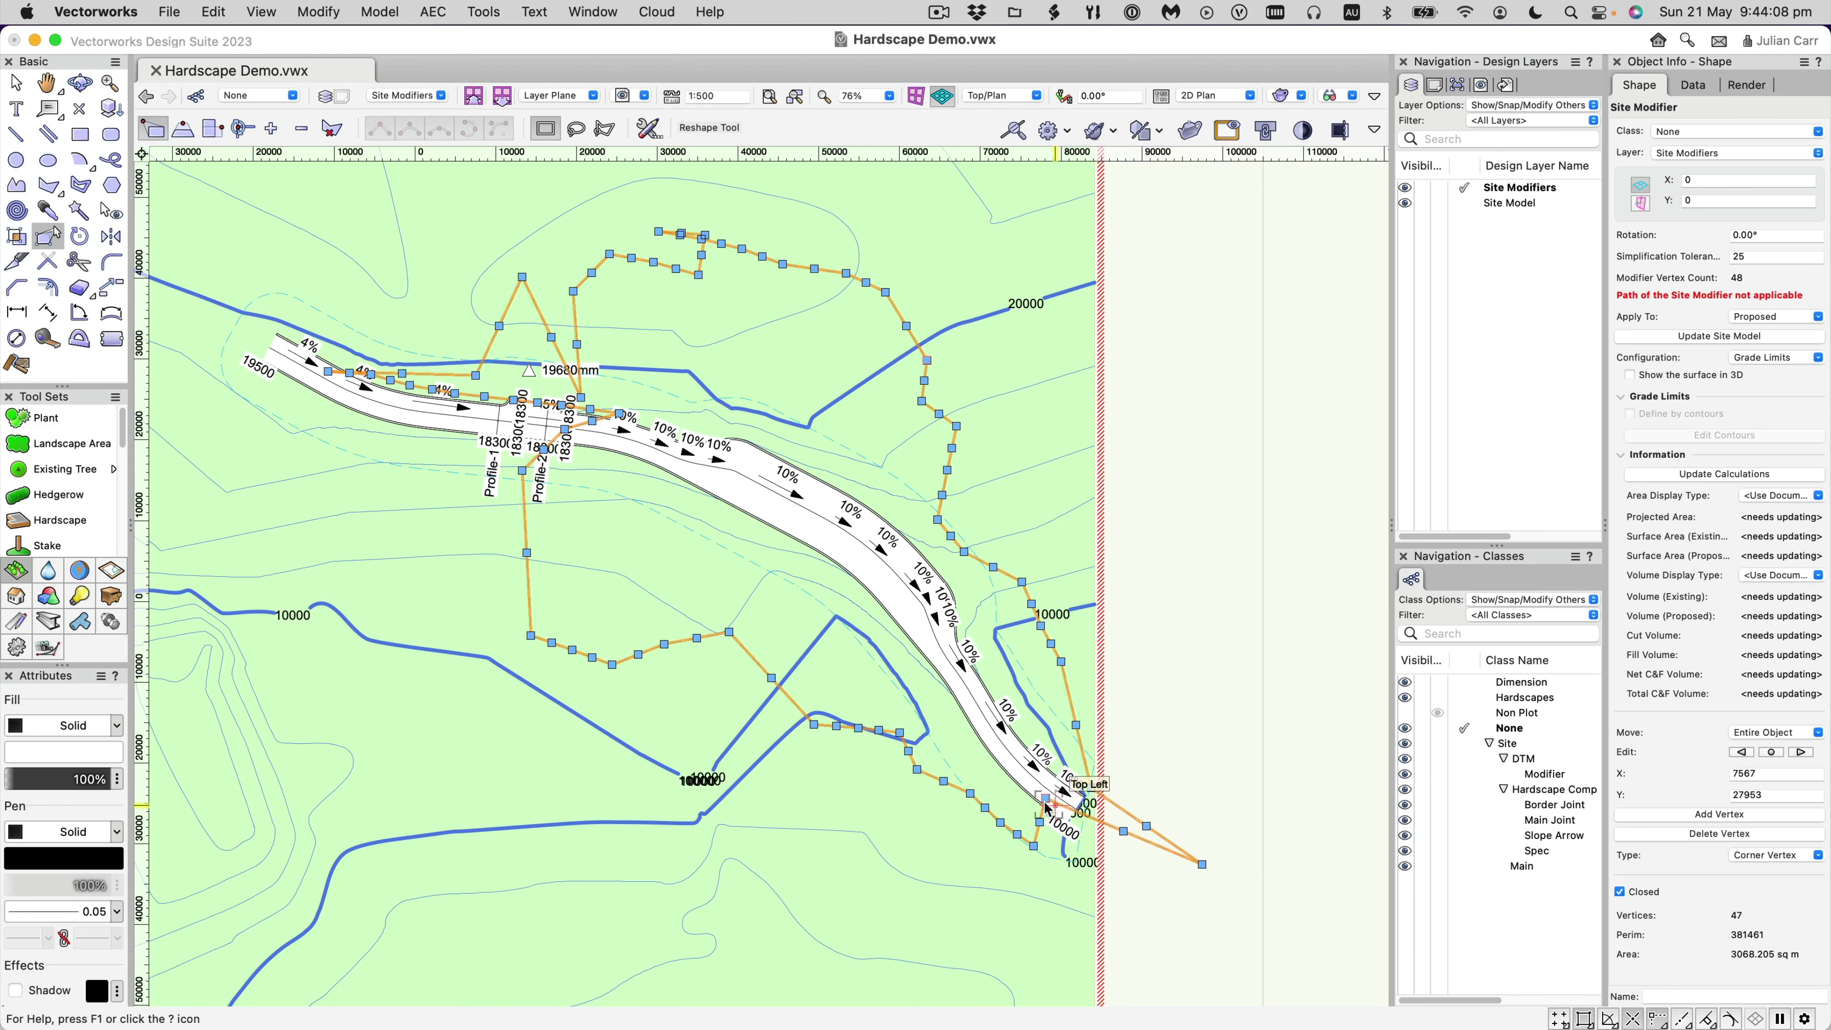
pyautogui.moveTo(1044, 799); pyautogui.dragTo(1065, 857)
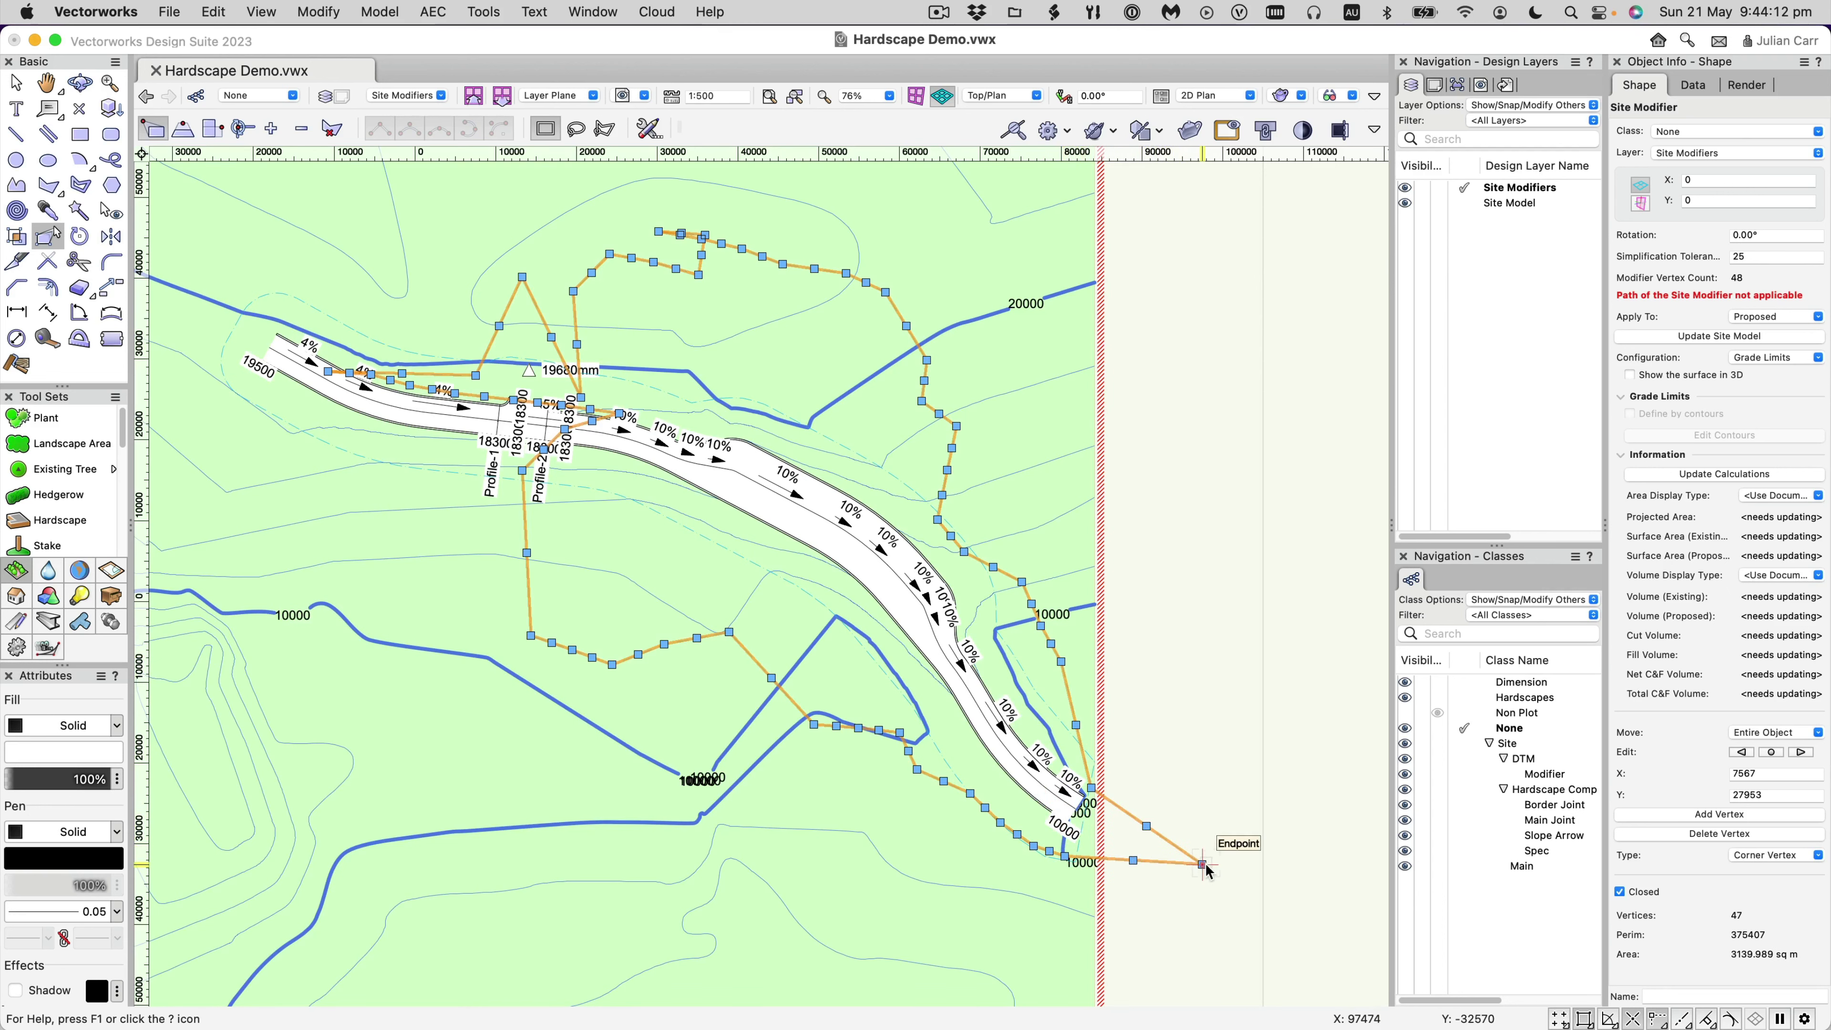
pyautogui.moveTo(1200, 865); pyautogui.dragTo(1093, 838)
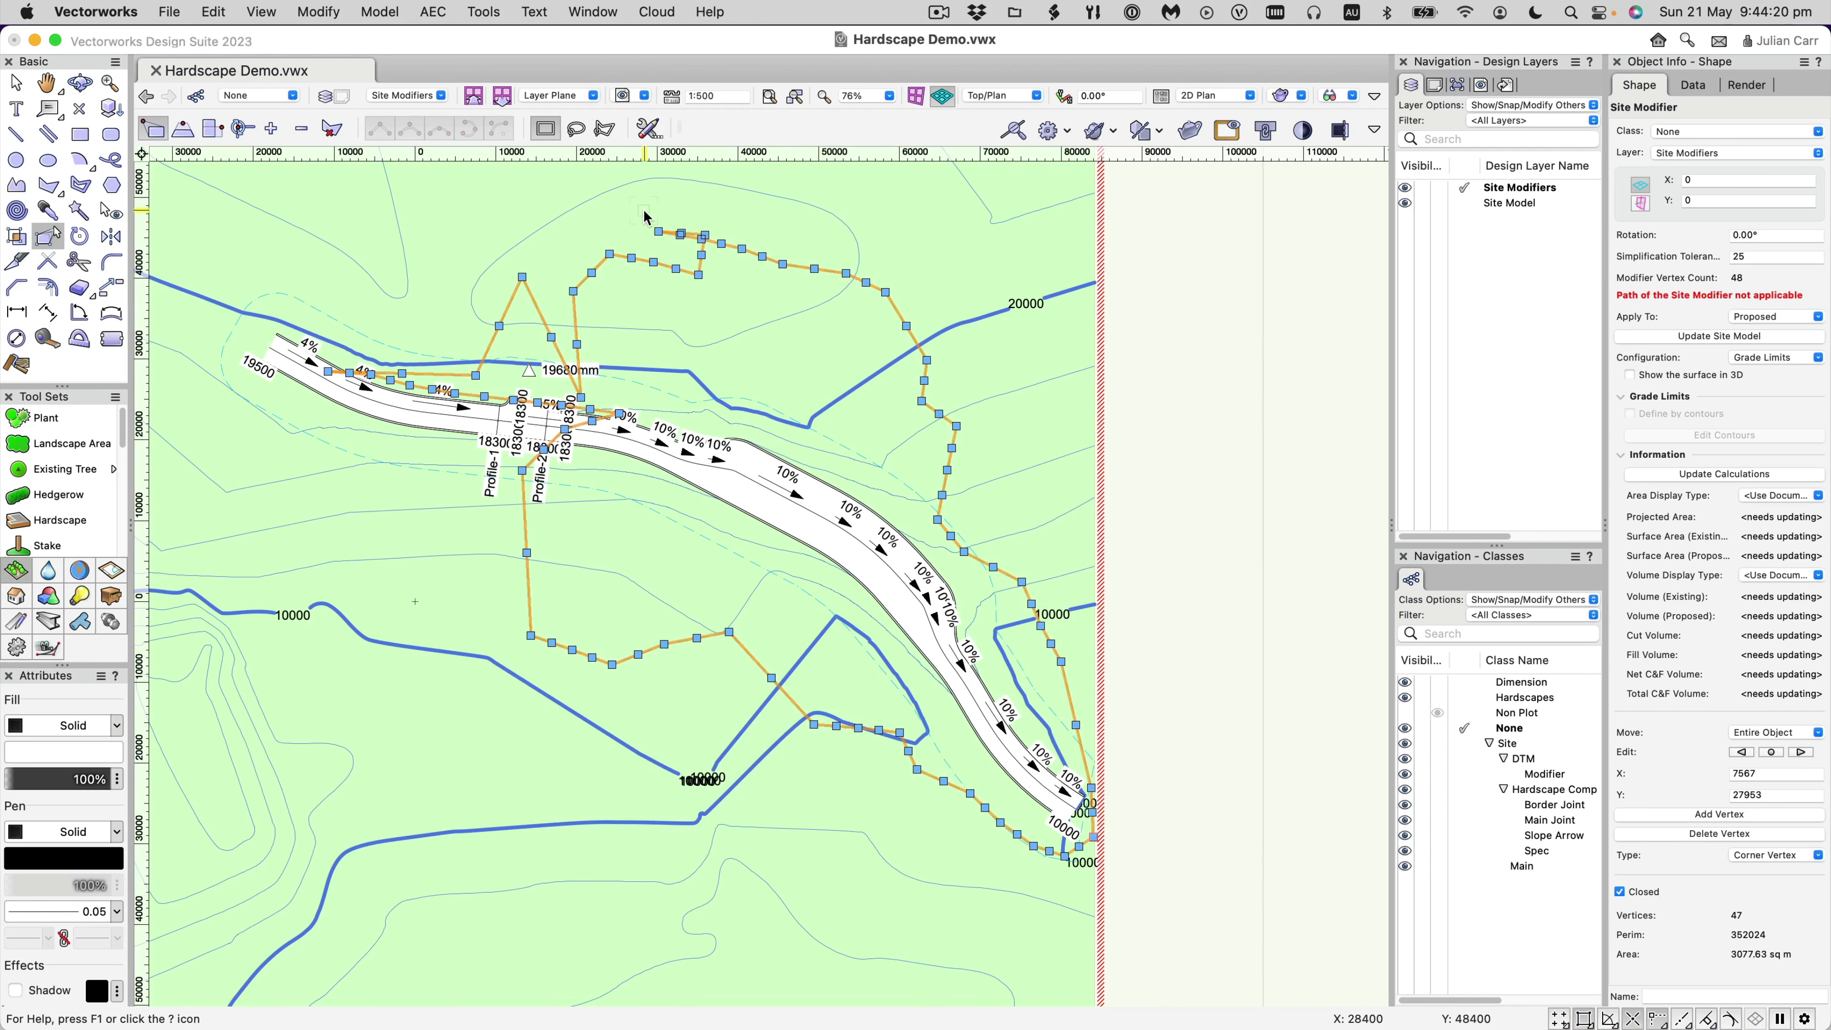
# Delete the stray grade limits vertices that form the northern spur, the spike and the self-crossing loop near the two profiles.
pyautogui.click(301, 129)
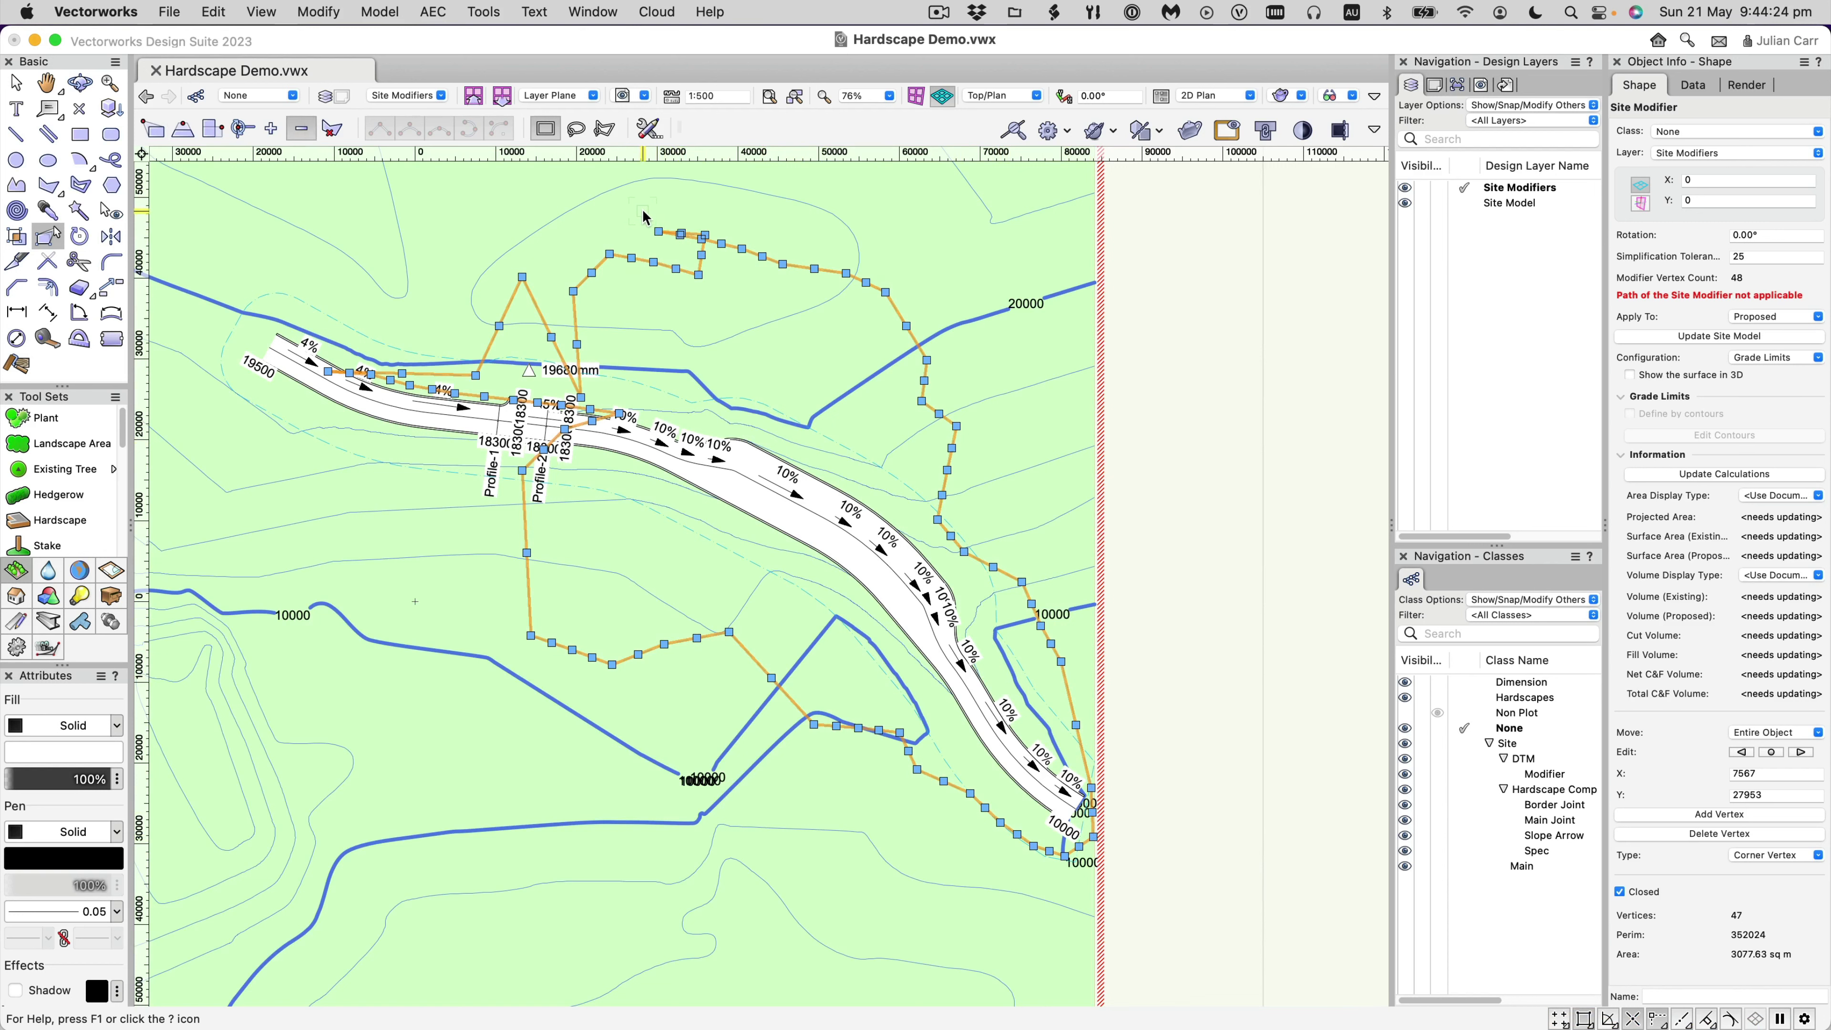
pyautogui.moveTo(639, 209); pyautogui.dragTo(742, 249)
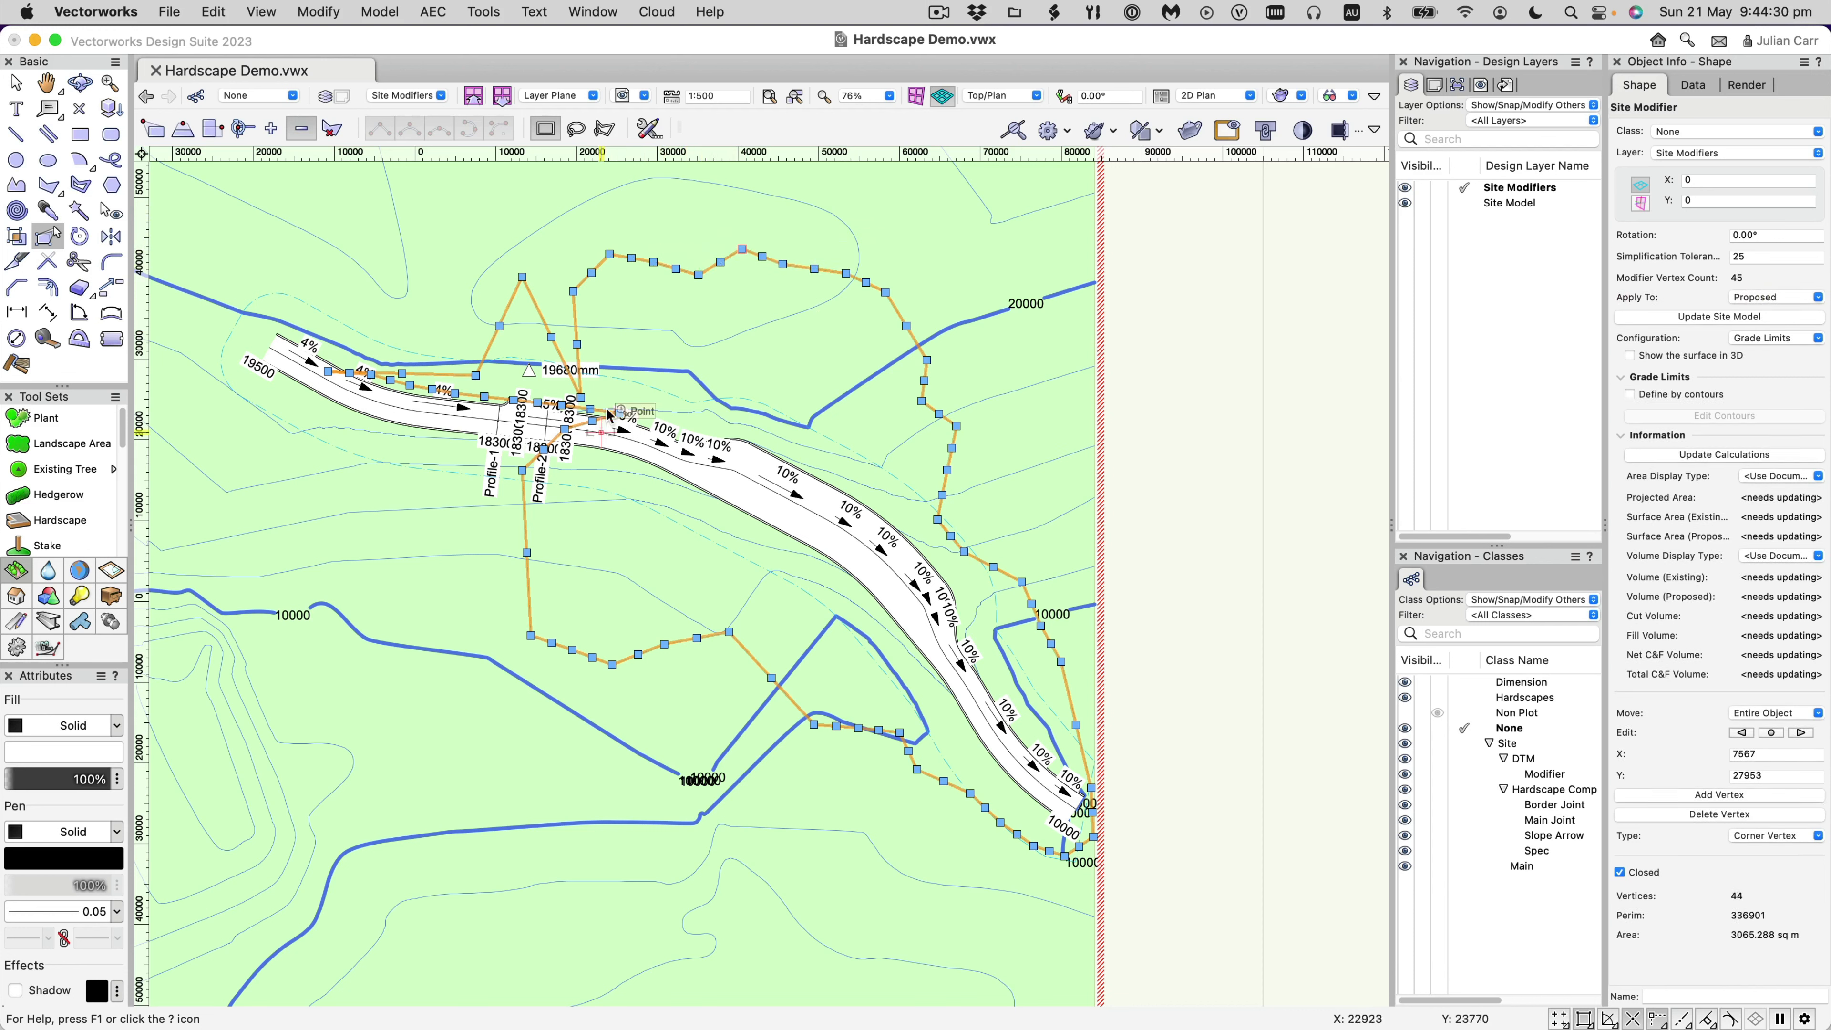
pyautogui.moveTo(604, 367); pyautogui.dragTo(583, 413)
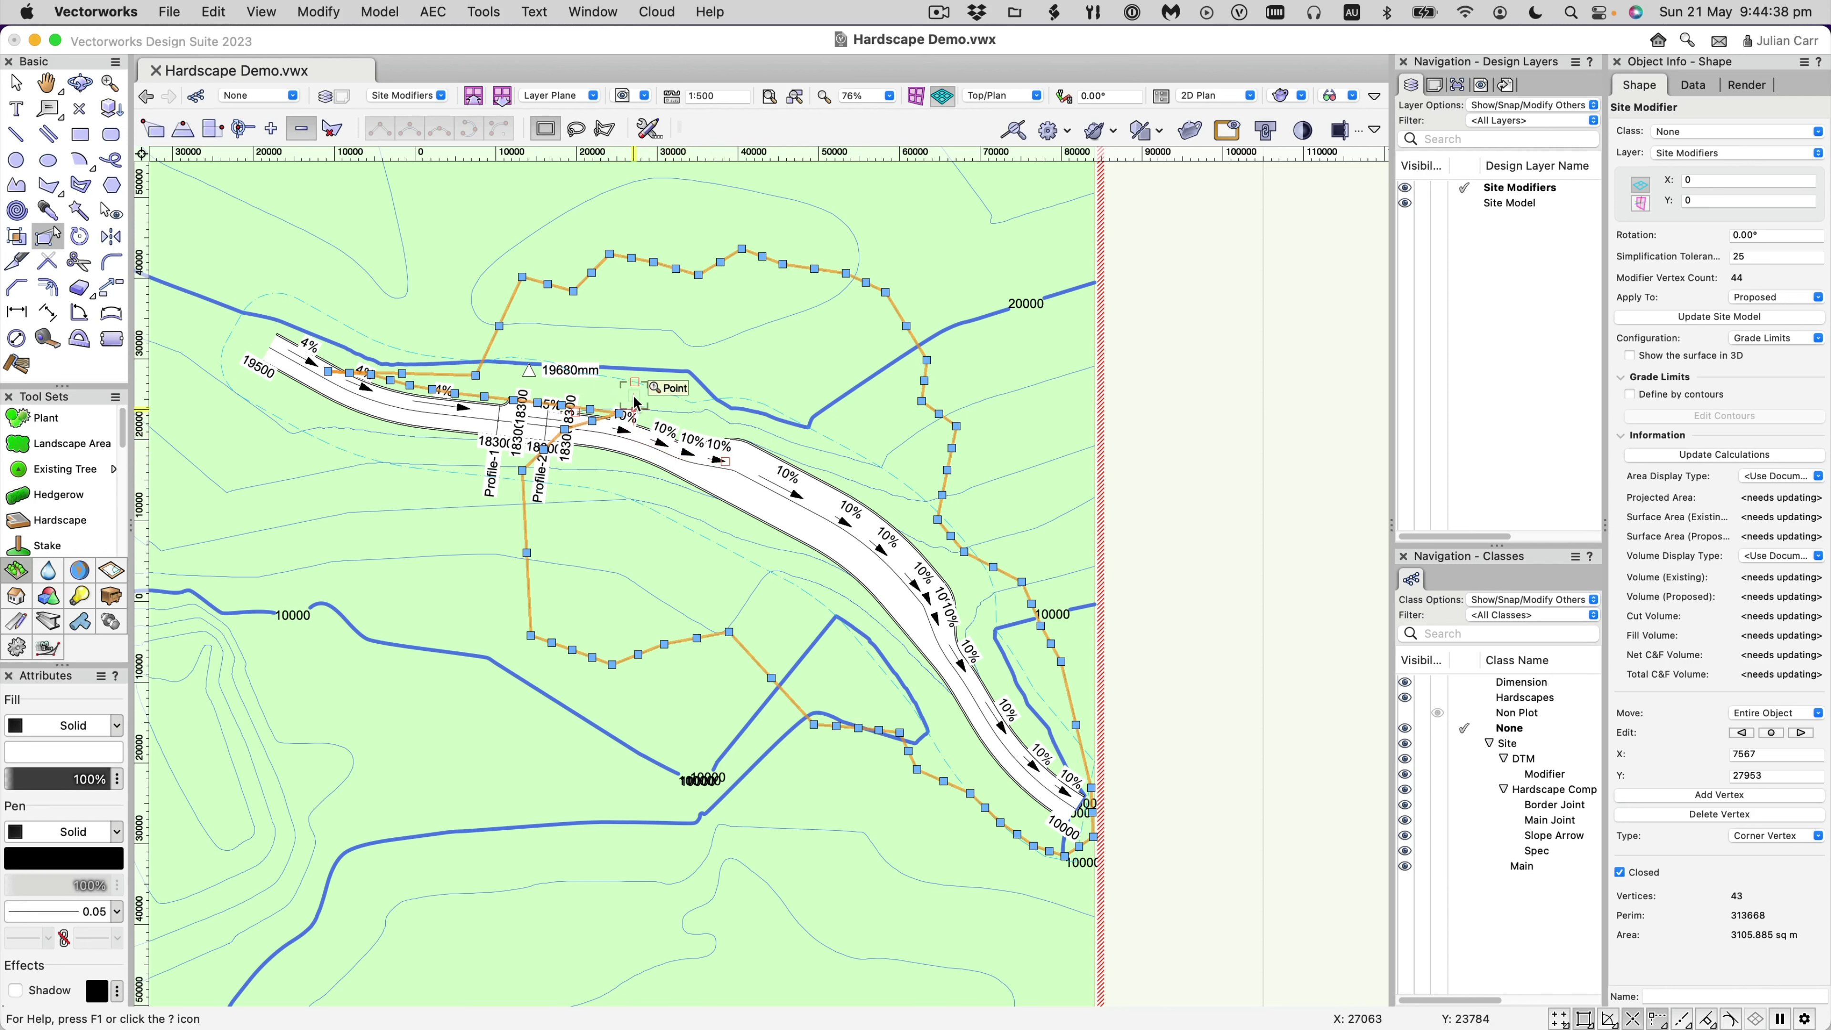
pyautogui.moveTo(634, 382); pyautogui.dragTo(476, 440)
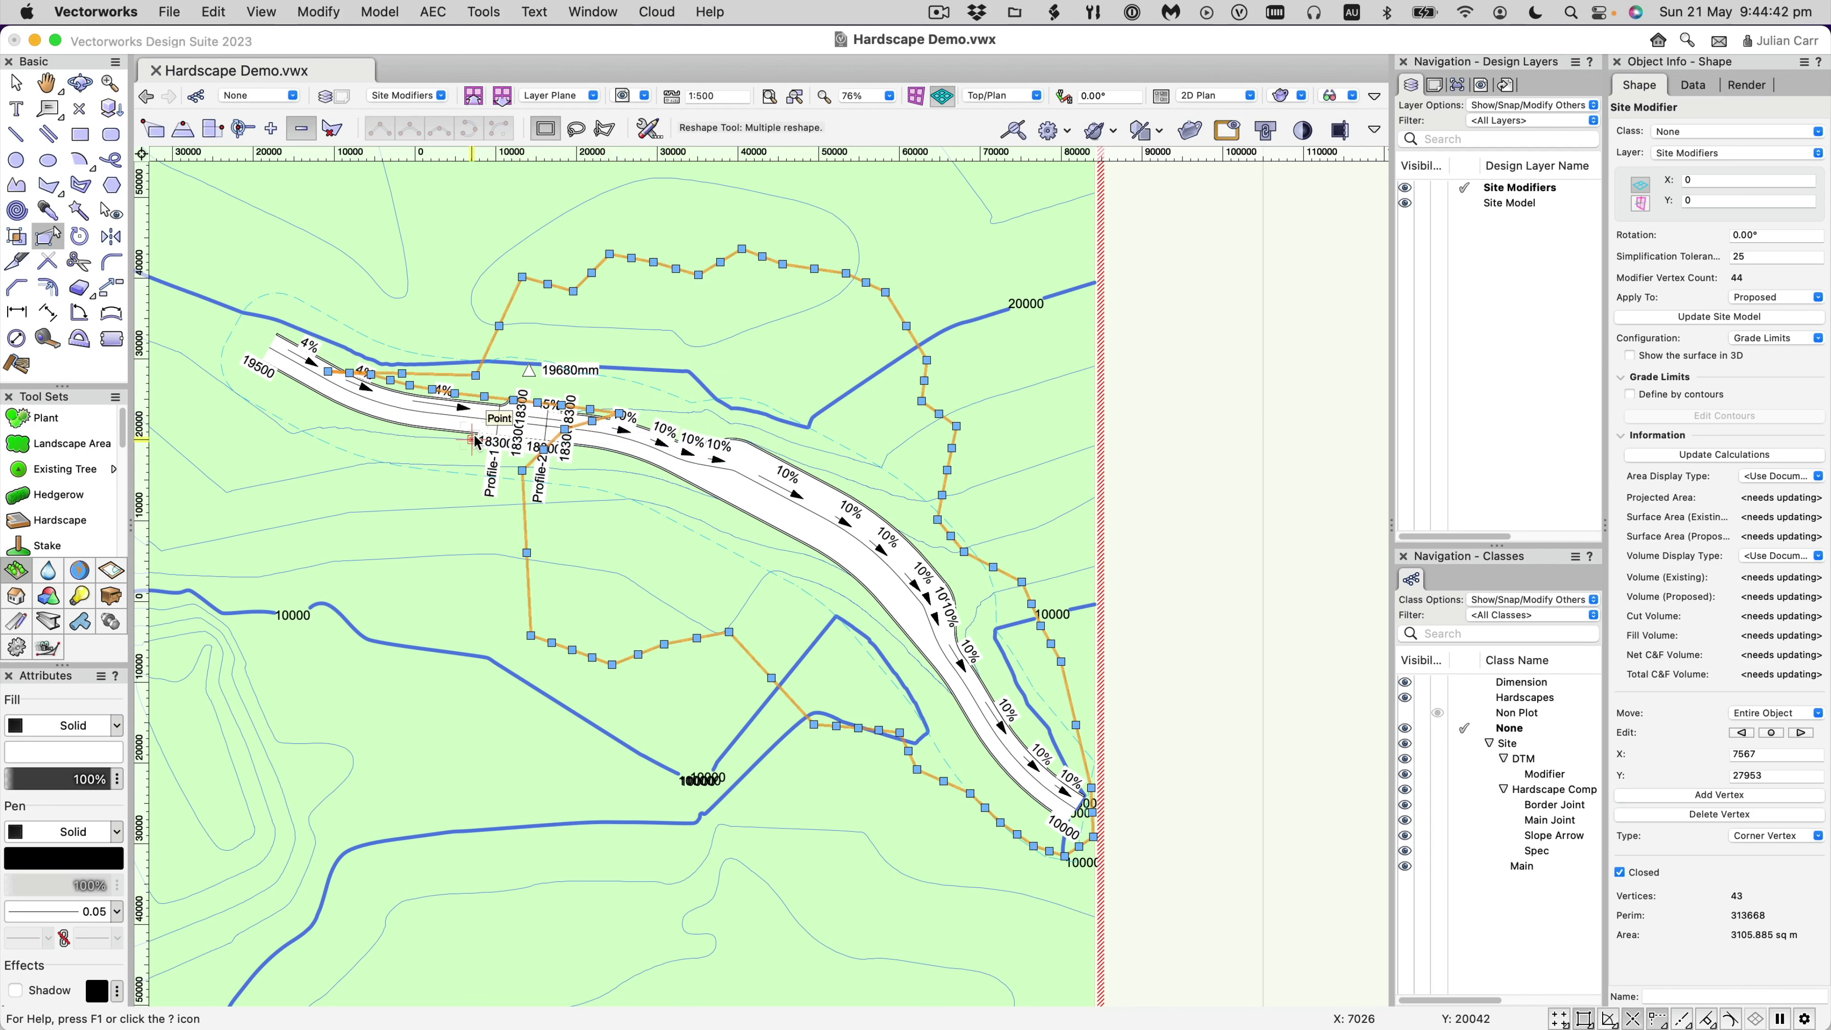
pyautogui.moveTo(634, 382); pyautogui.dragTo(523, 444)
pyautogui.press('Delete')
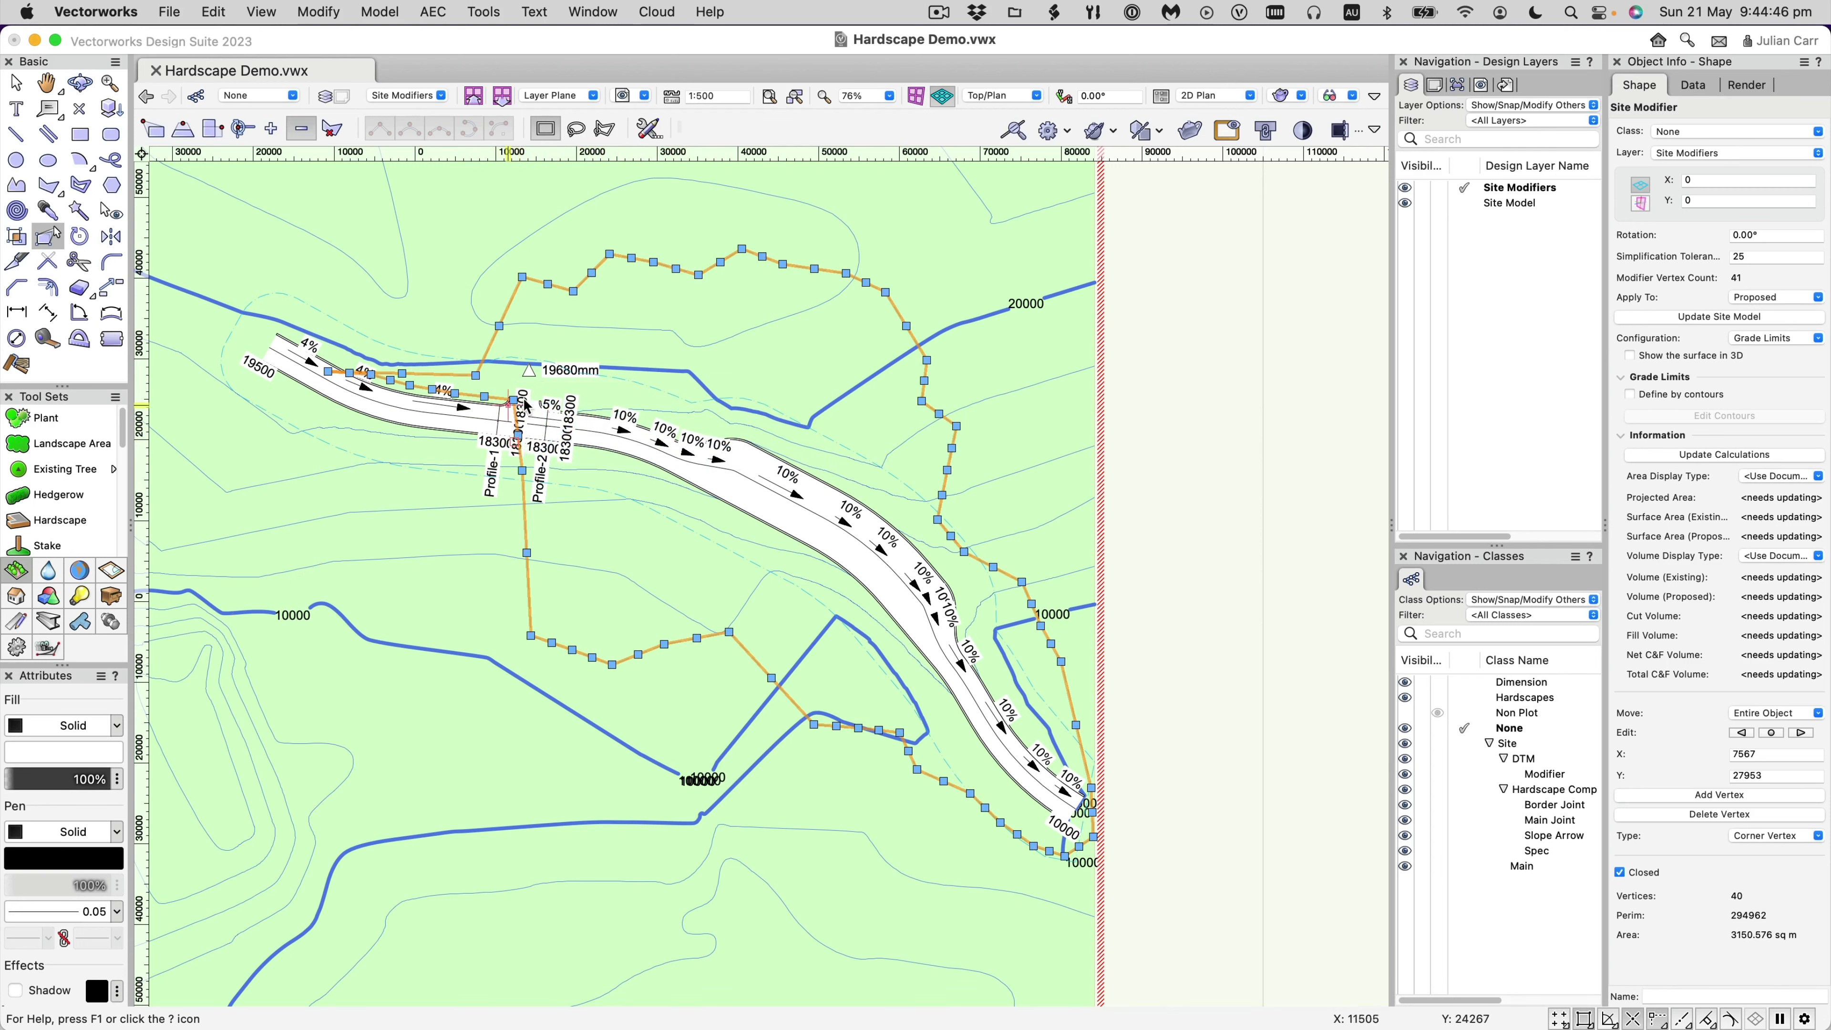
pyautogui.moveTo(524, 377); pyautogui.dragTo(468, 428)
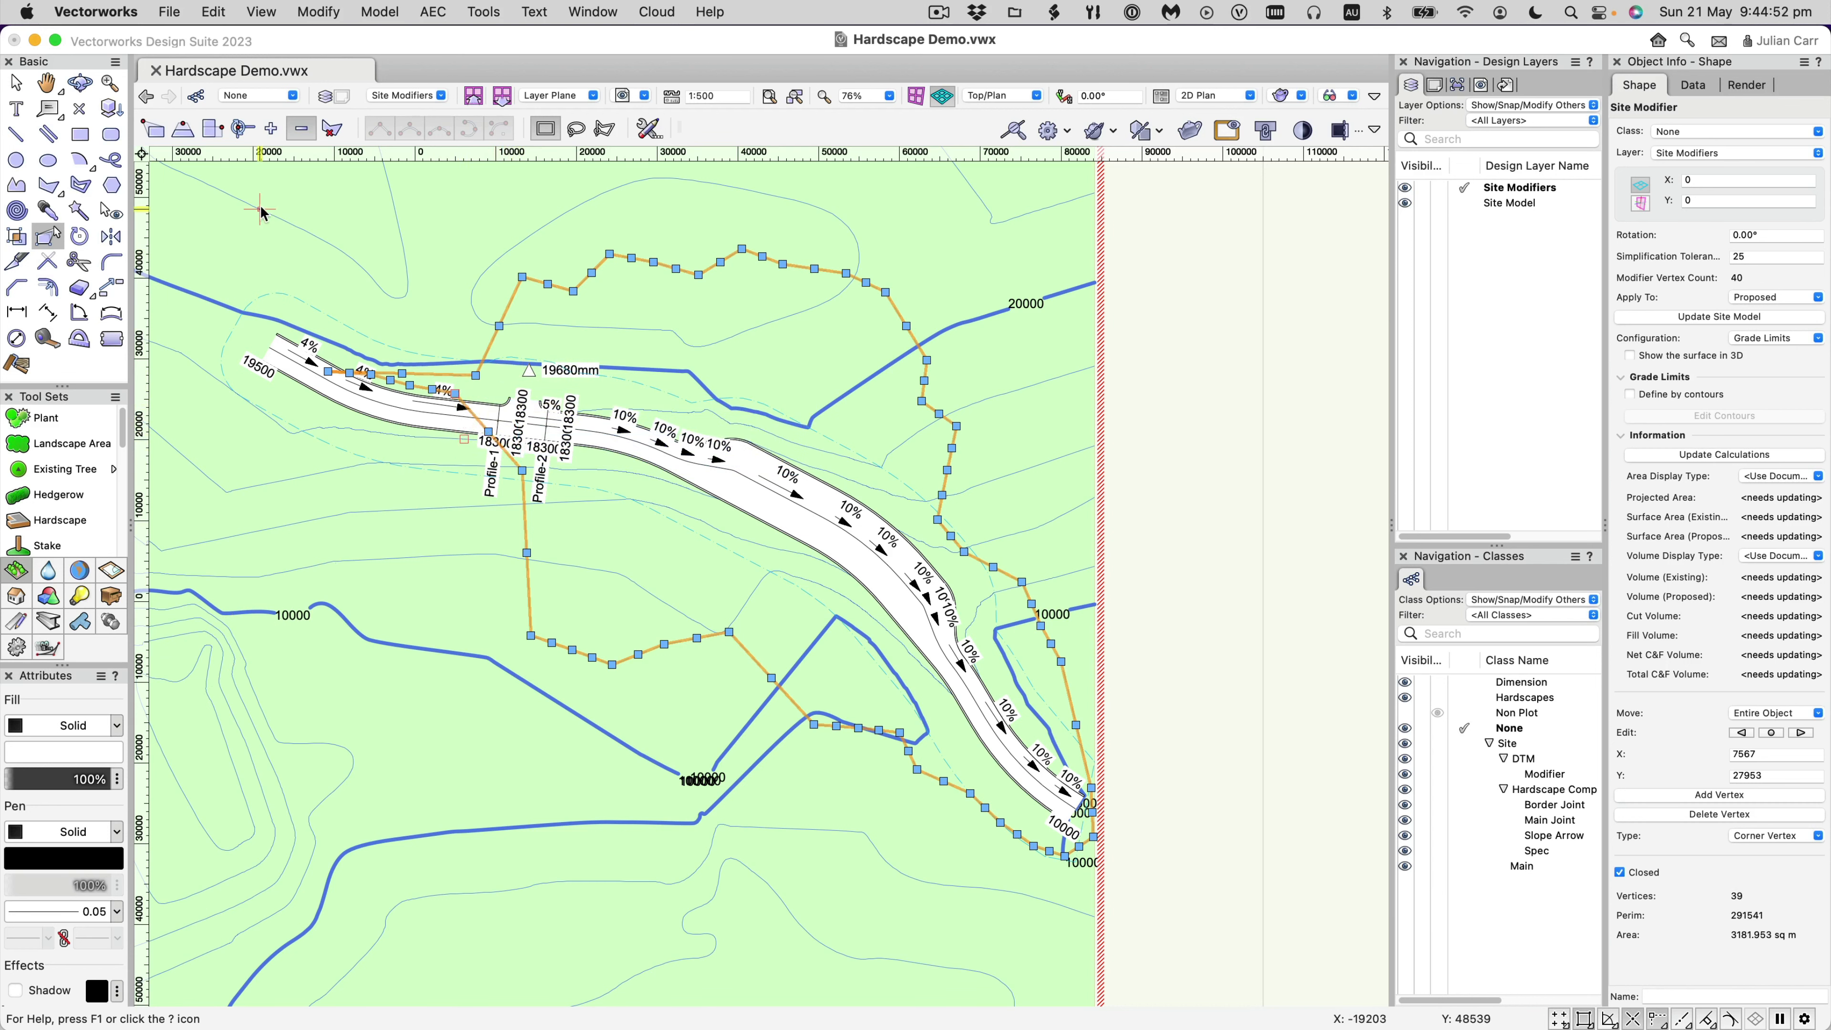
# Move the grade limits vertices lying on the road's upper stretch outward to the road's south side.
pyautogui.click(158, 129)
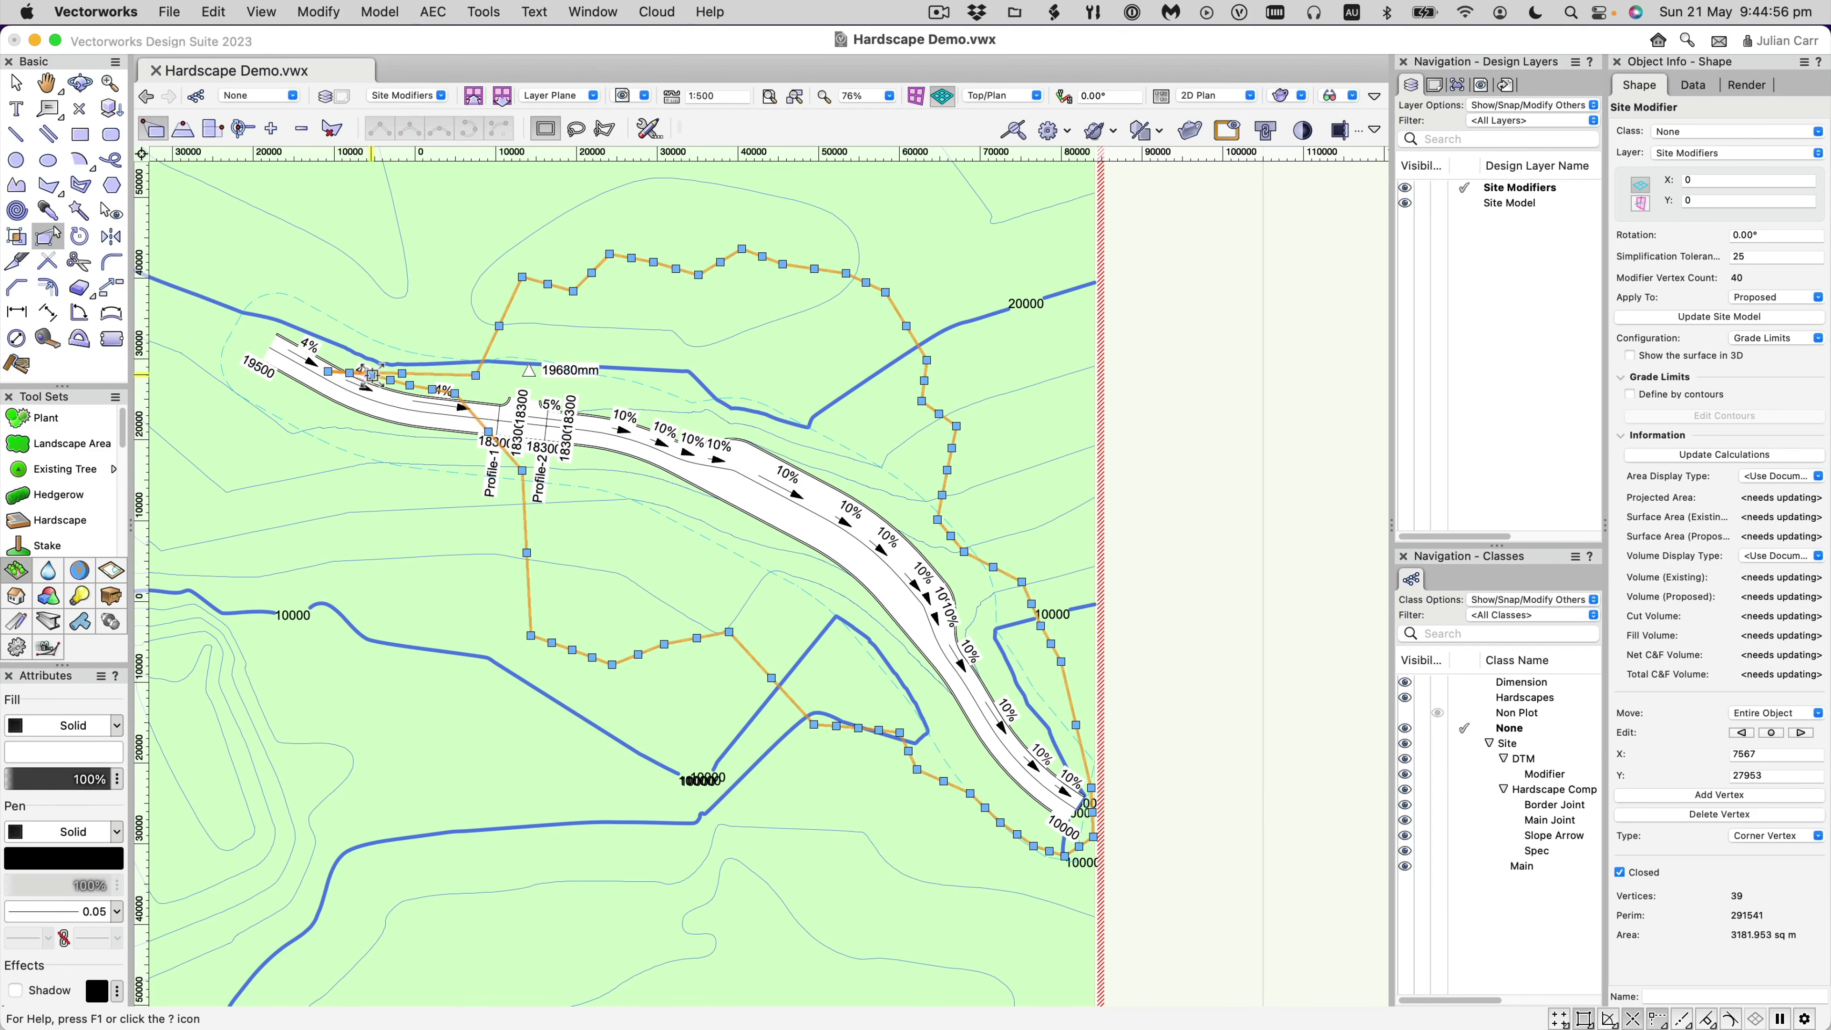
pyautogui.moveTo(380, 375); pyautogui.dragTo(313, 436)
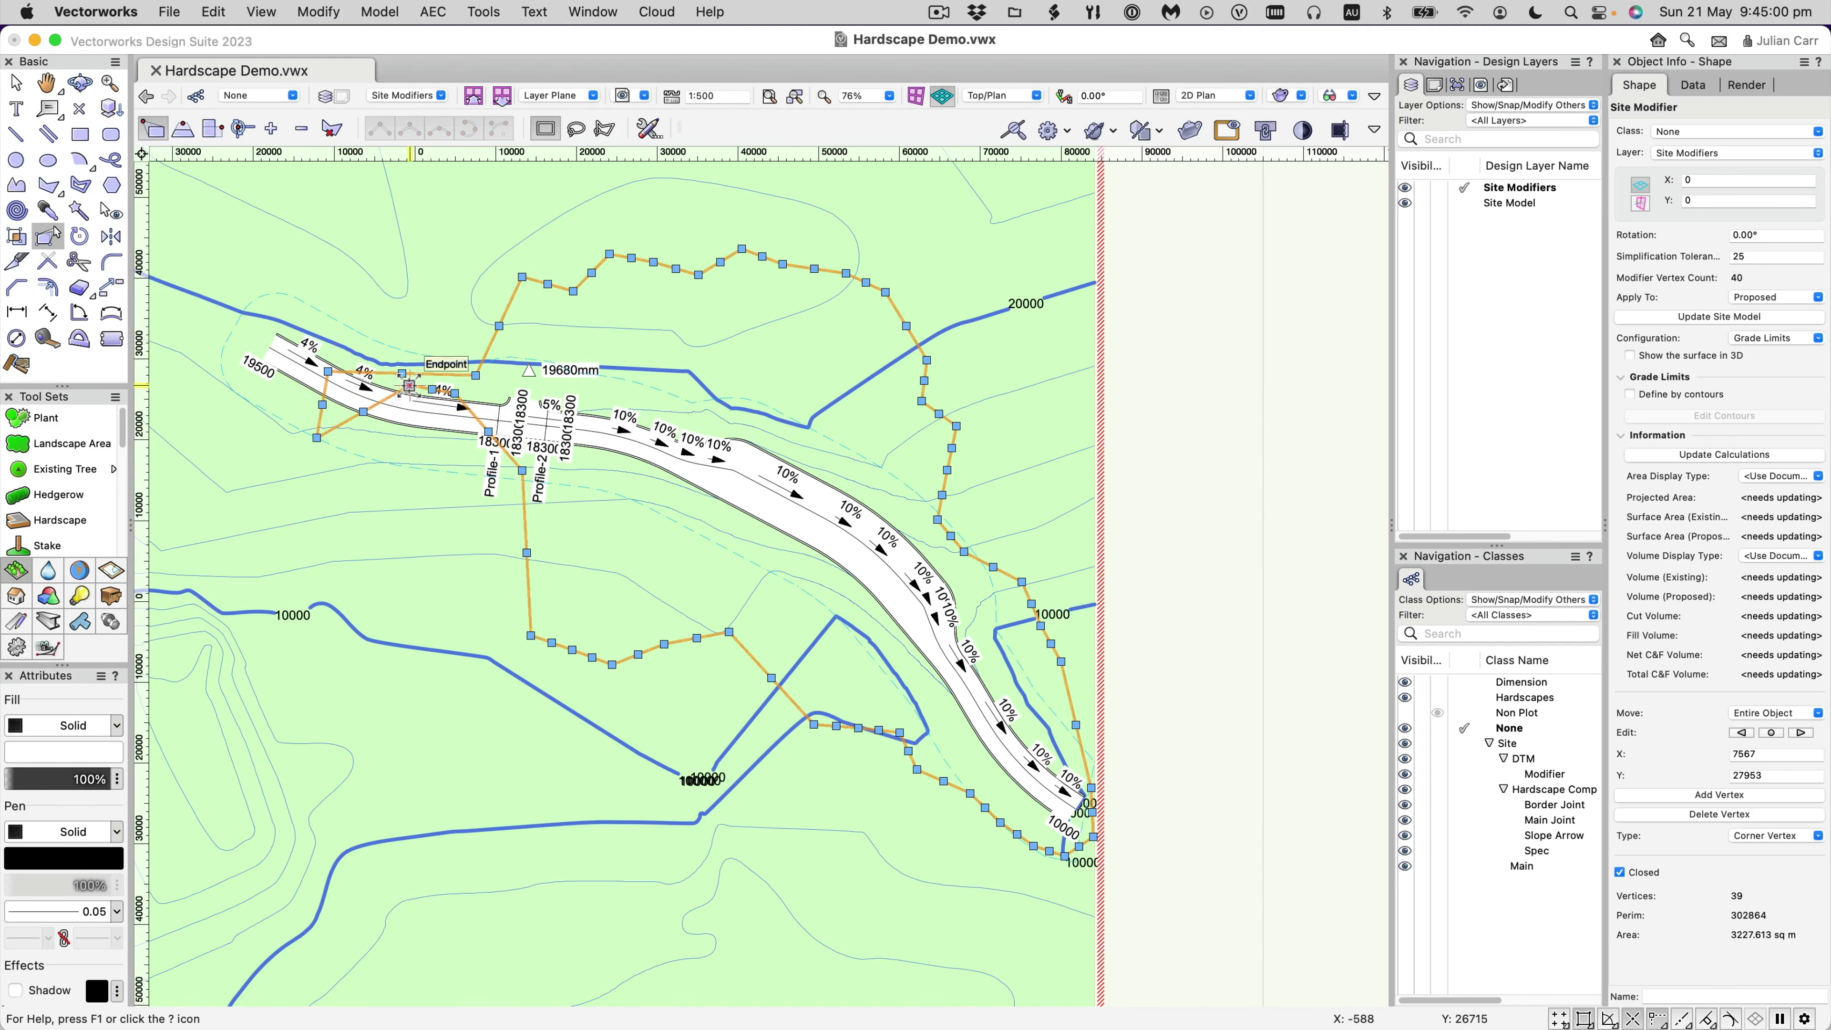
pyautogui.moveTo(410, 385); pyautogui.dragTo(523, 479)
# Move the grade limits' end vertex beyond the road's upper end and add two corner vertices so the boundary wraps around it.
pyautogui.press('`')
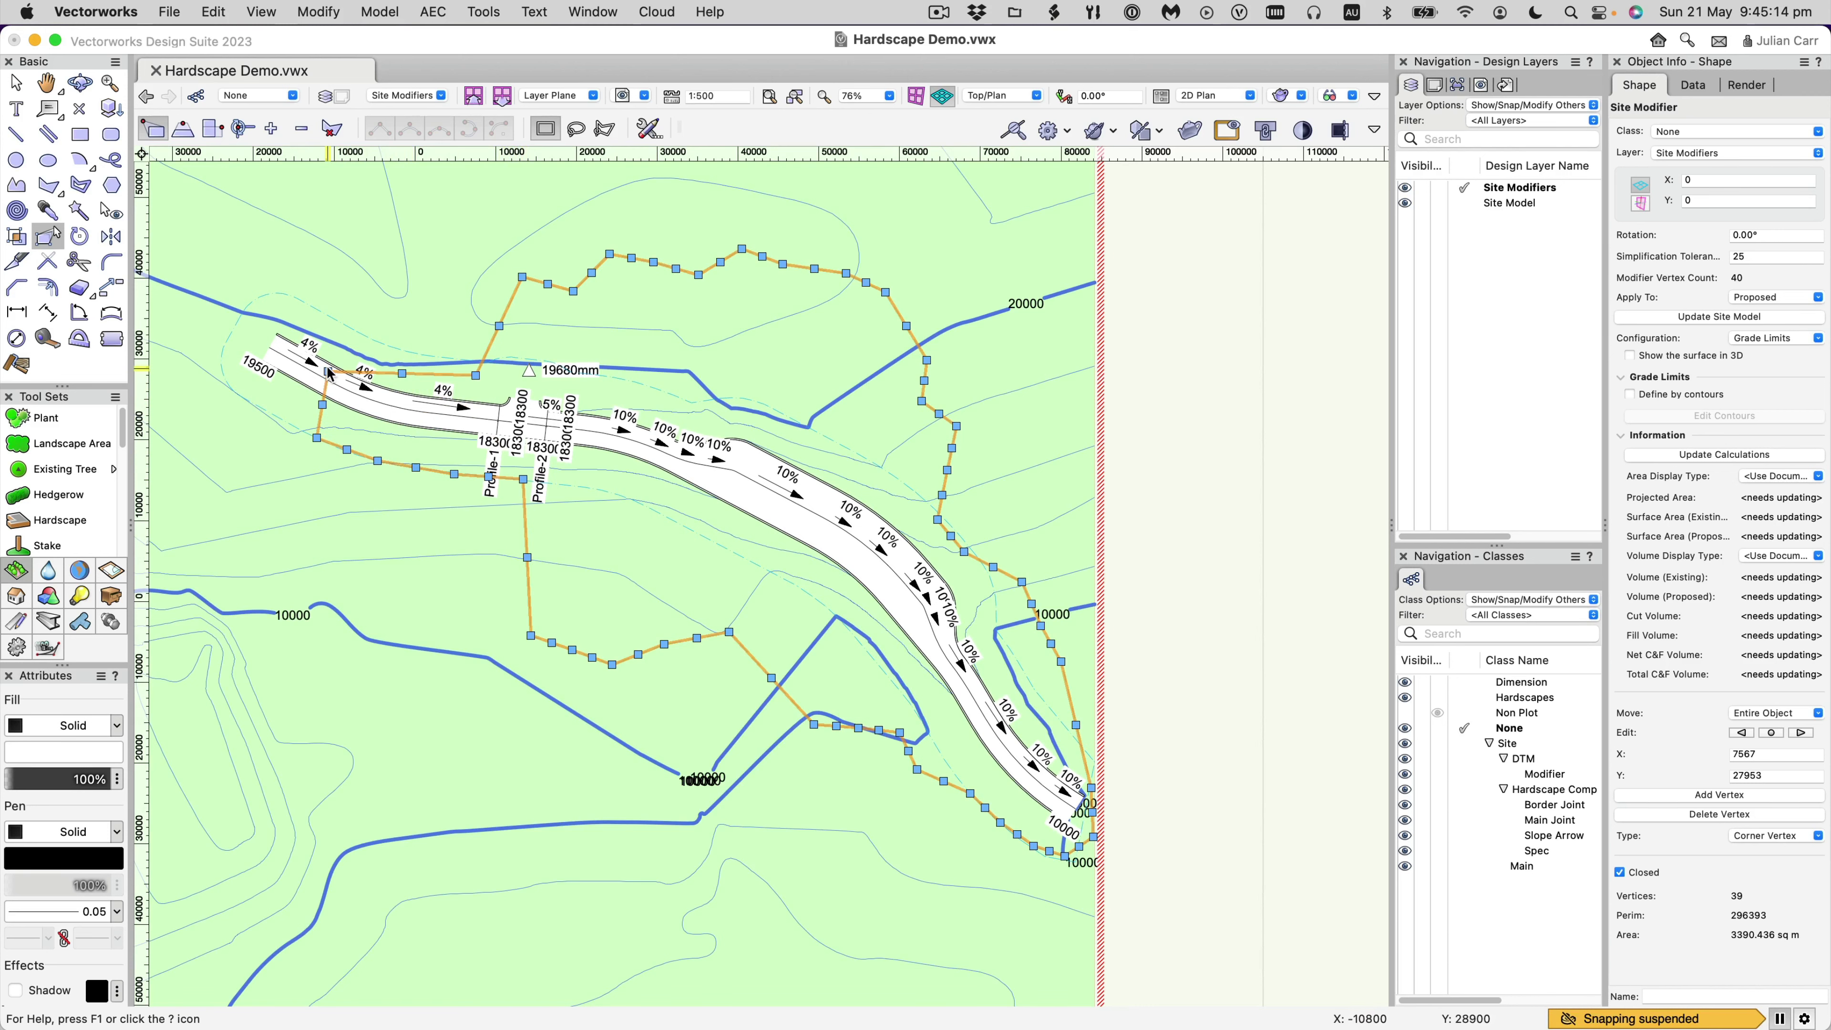
pyautogui.moveTo(328, 372); pyautogui.dragTo(223, 377)
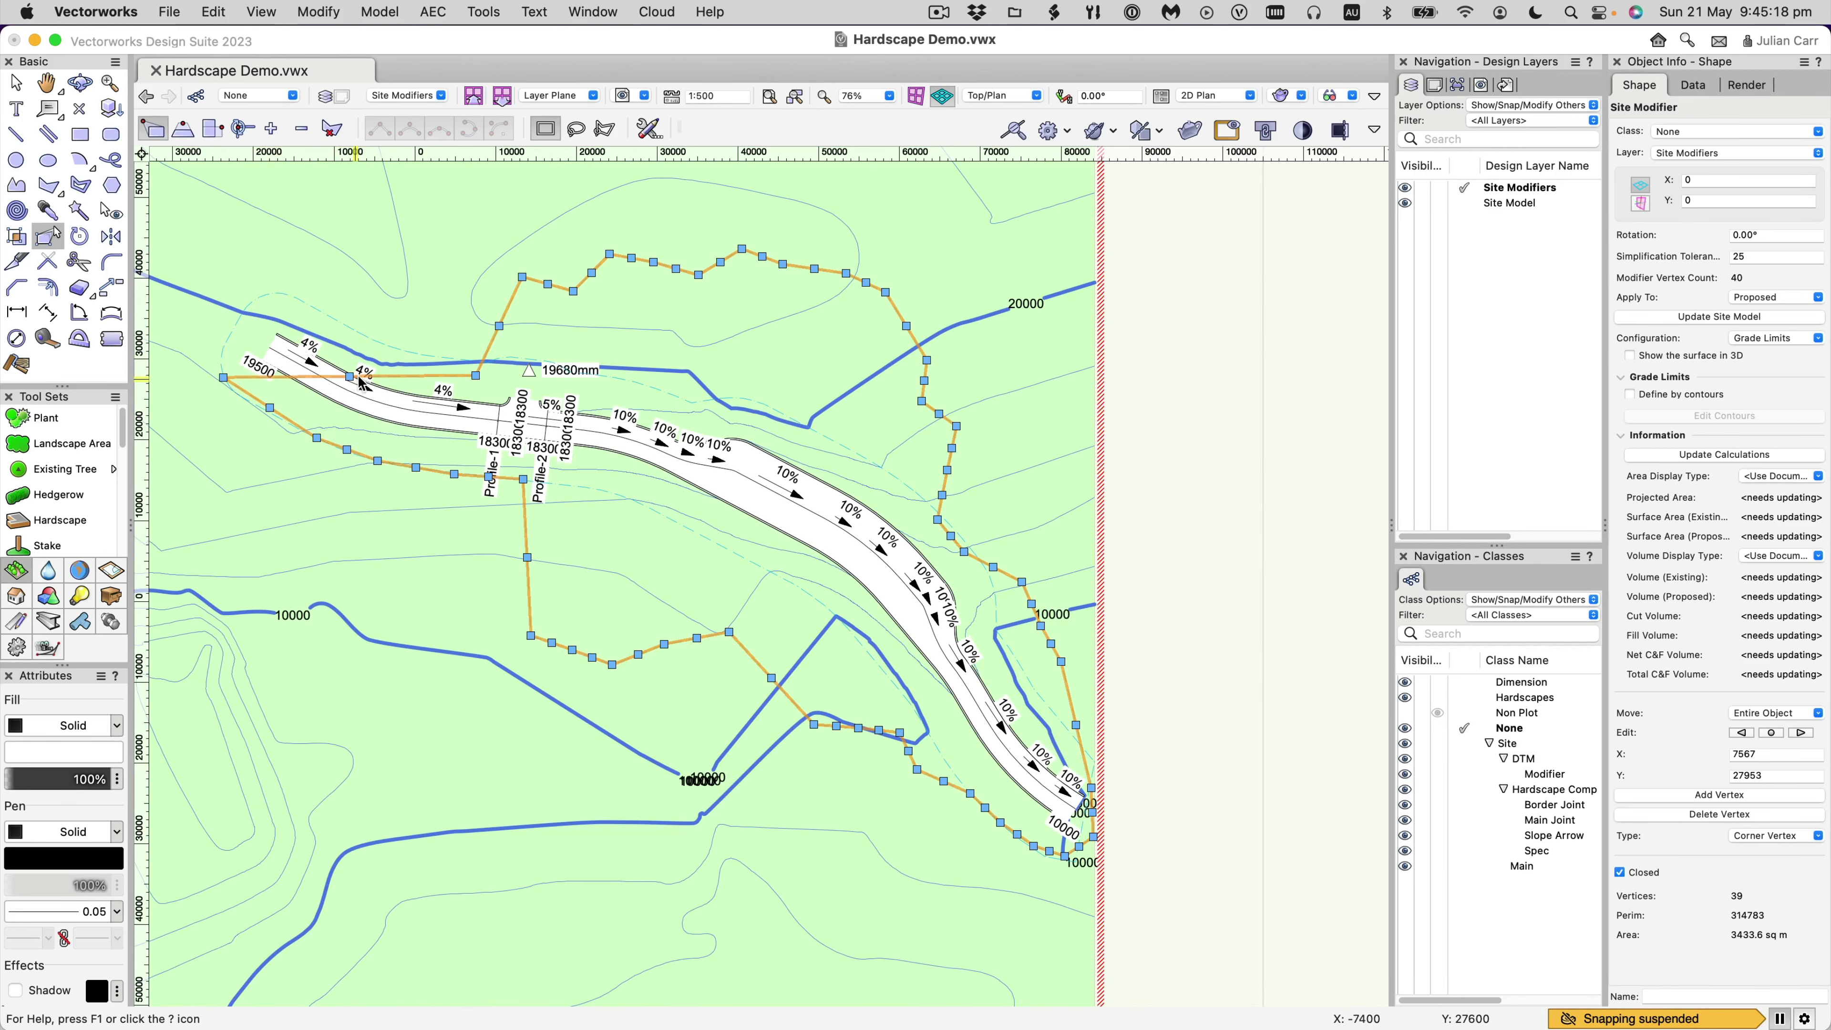
pyautogui.press('alt')
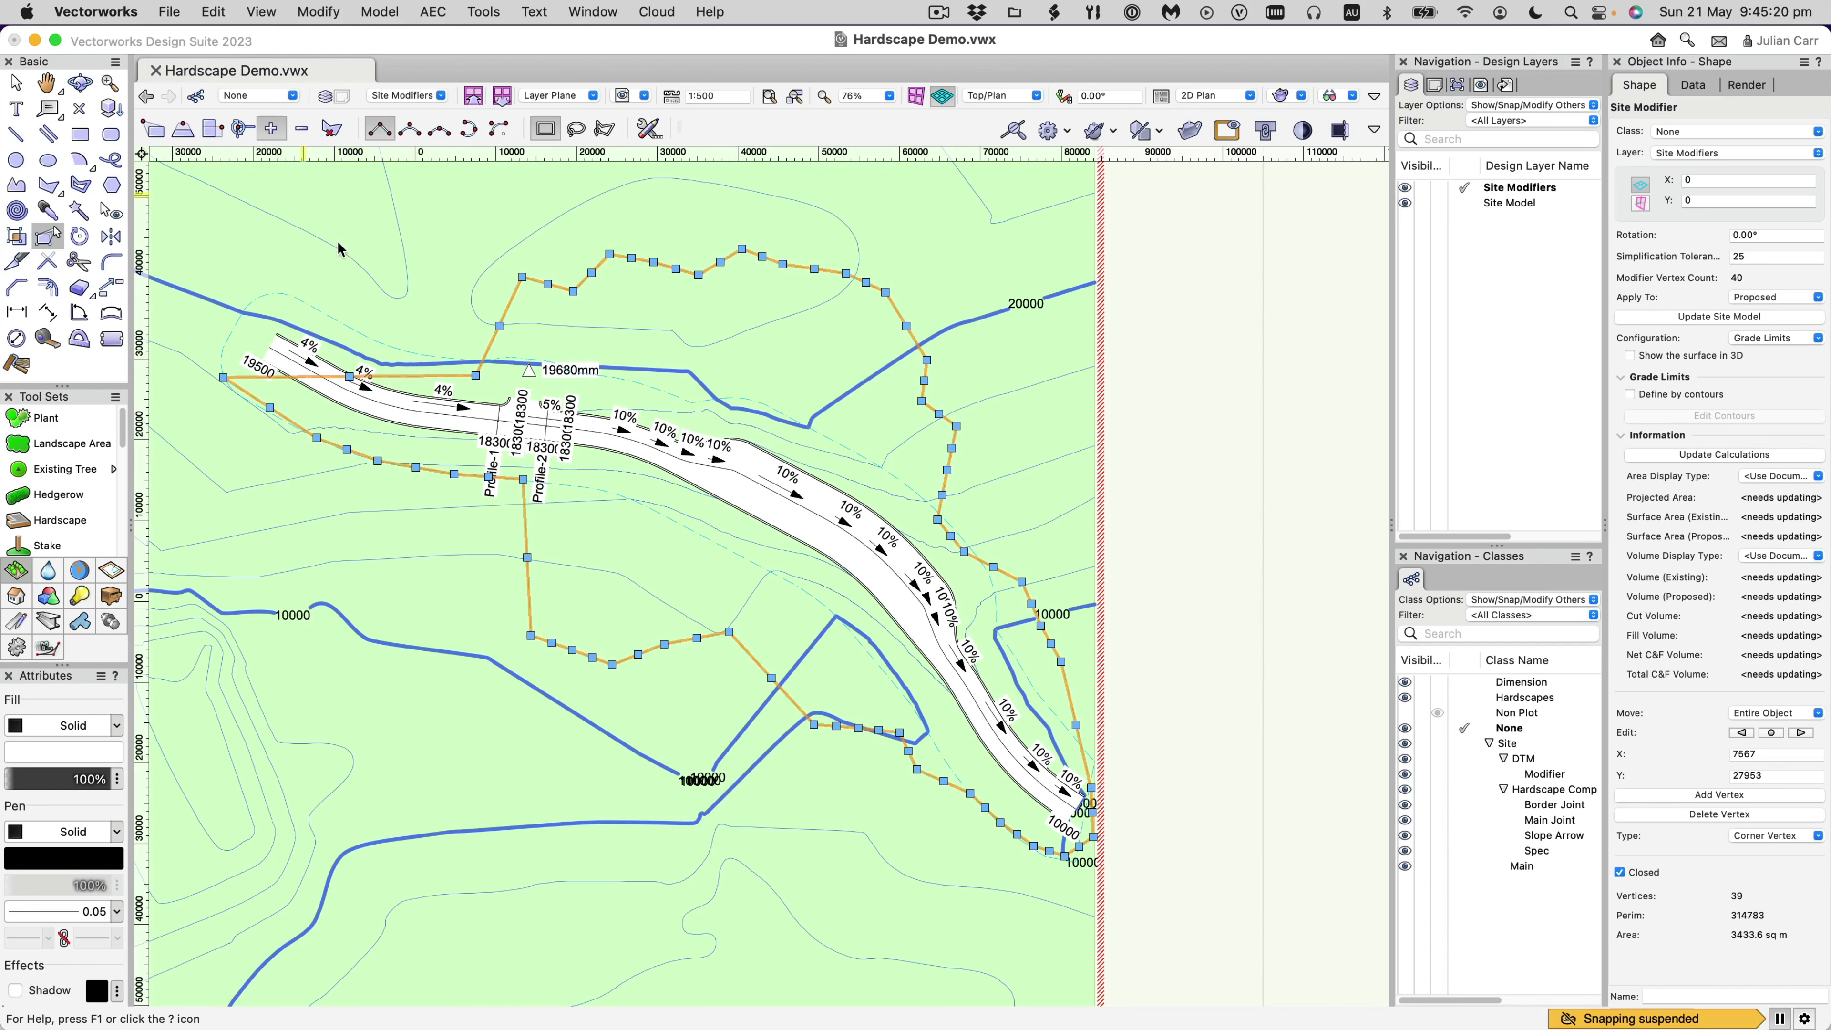
pyautogui.moveTo(349, 375); pyautogui.dragTo(231, 328)
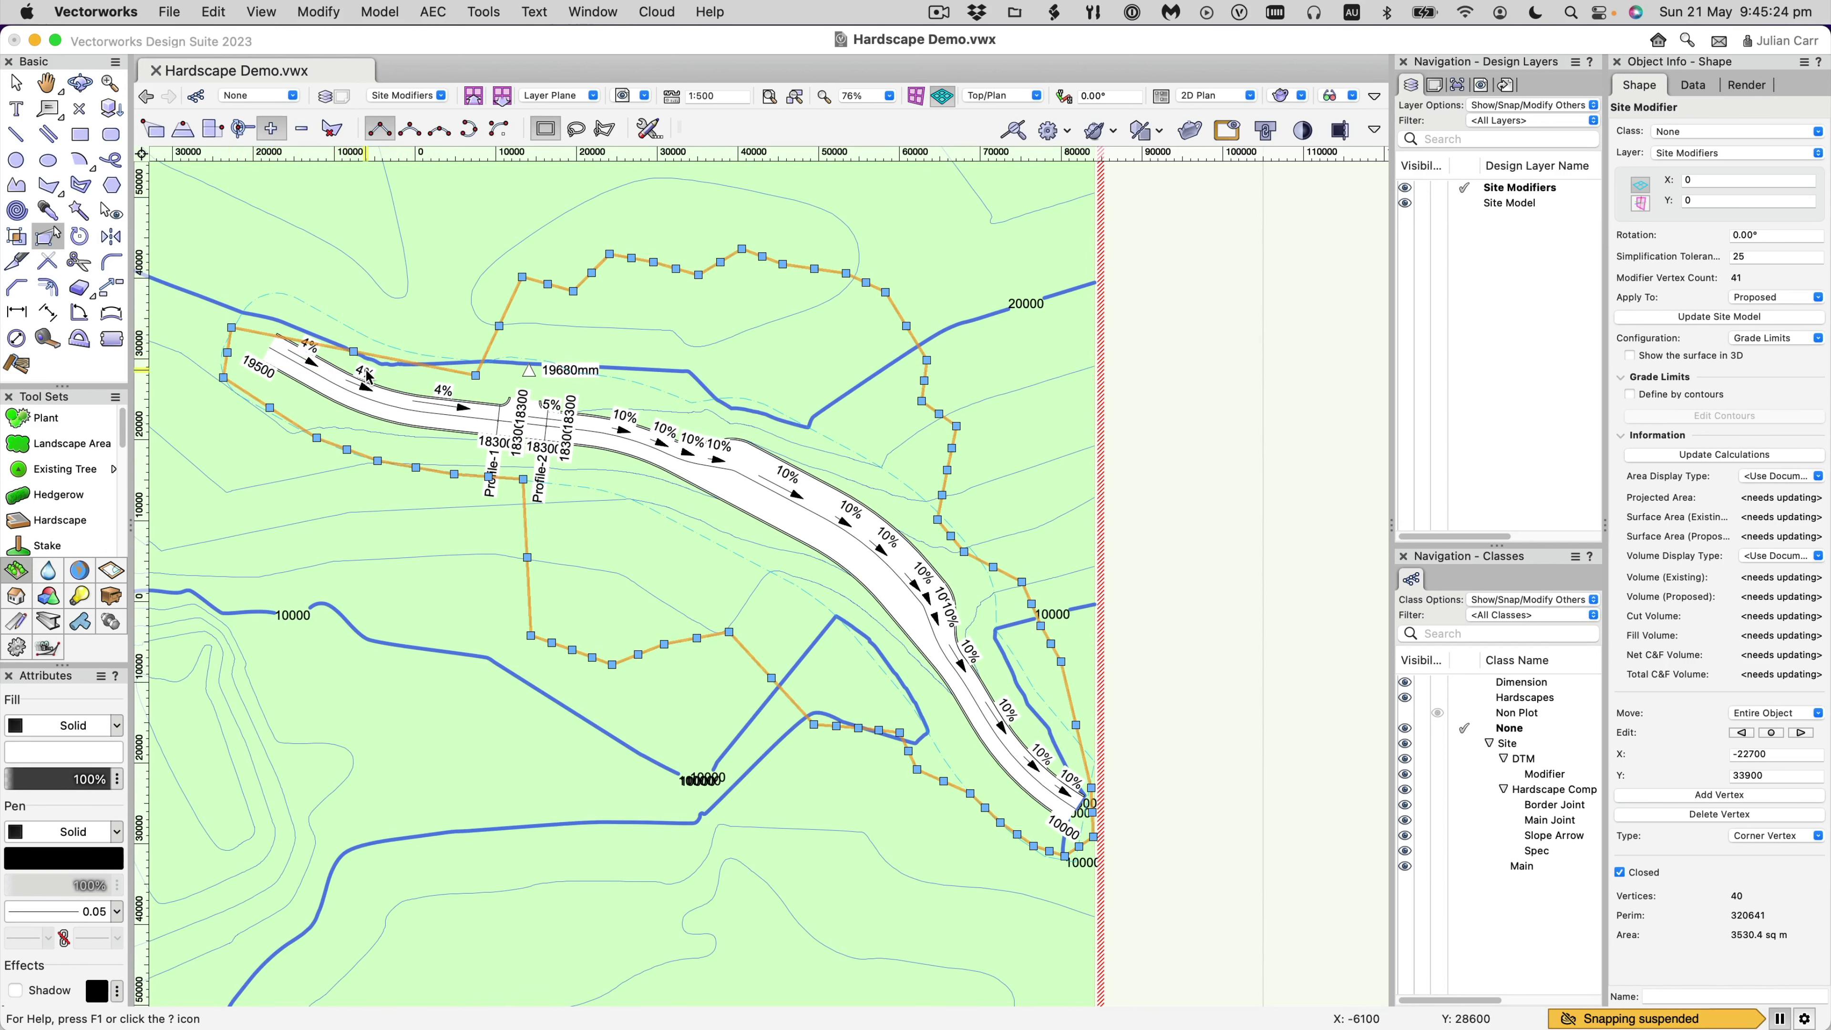
pyautogui.moveTo(354, 353); pyautogui.dragTo(279, 297)
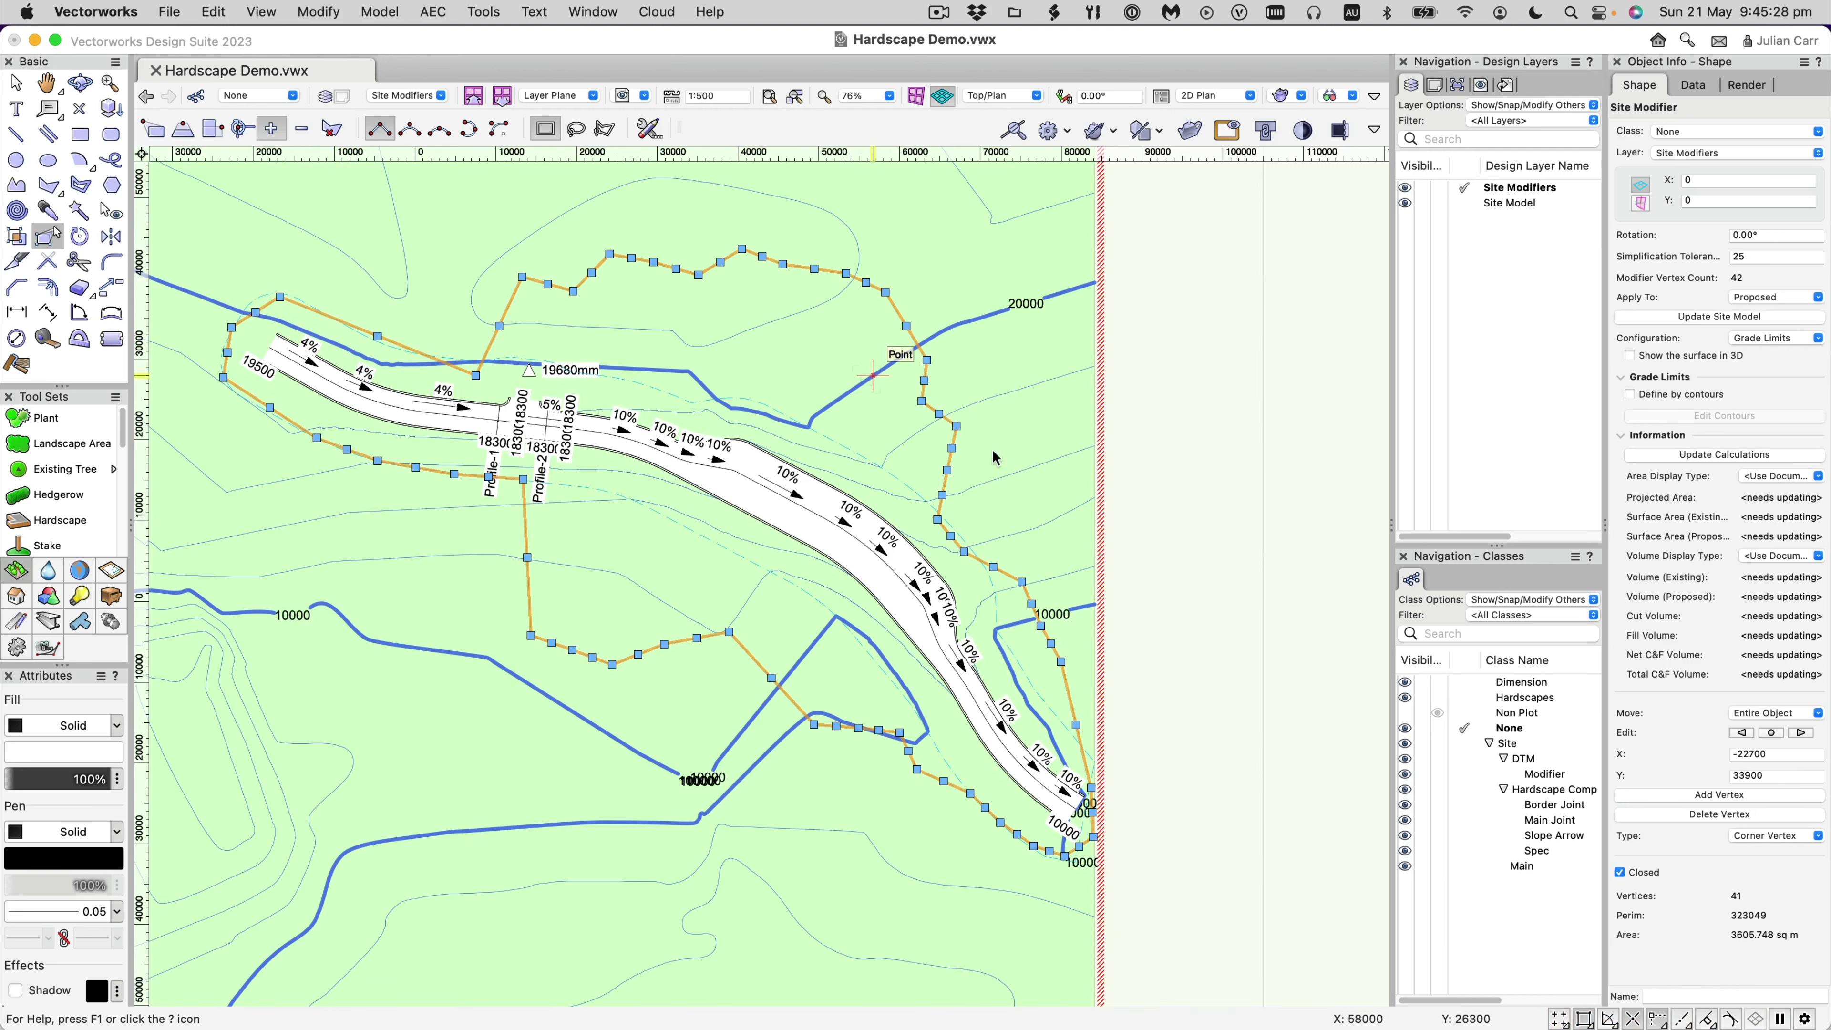
# Delete the earlier offset grade limits modifier and update the site model.
pyautogui.press('x')
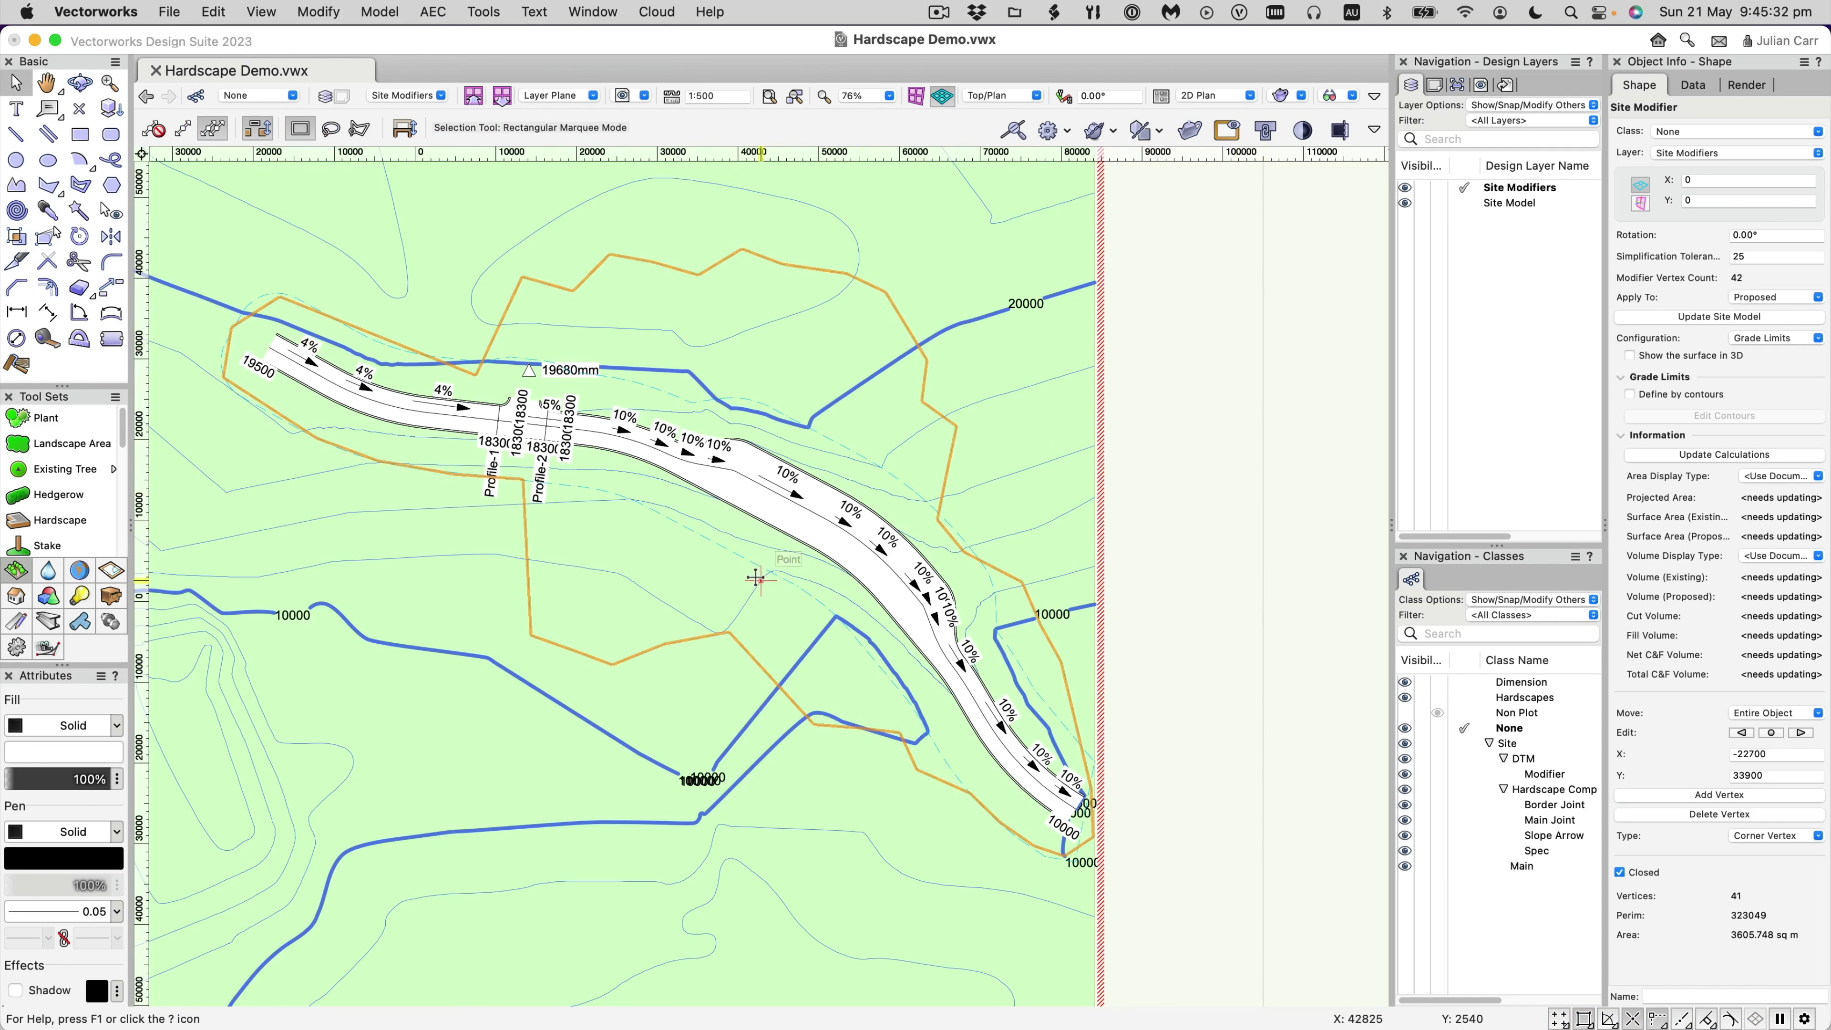
pyautogui.press('super+z')
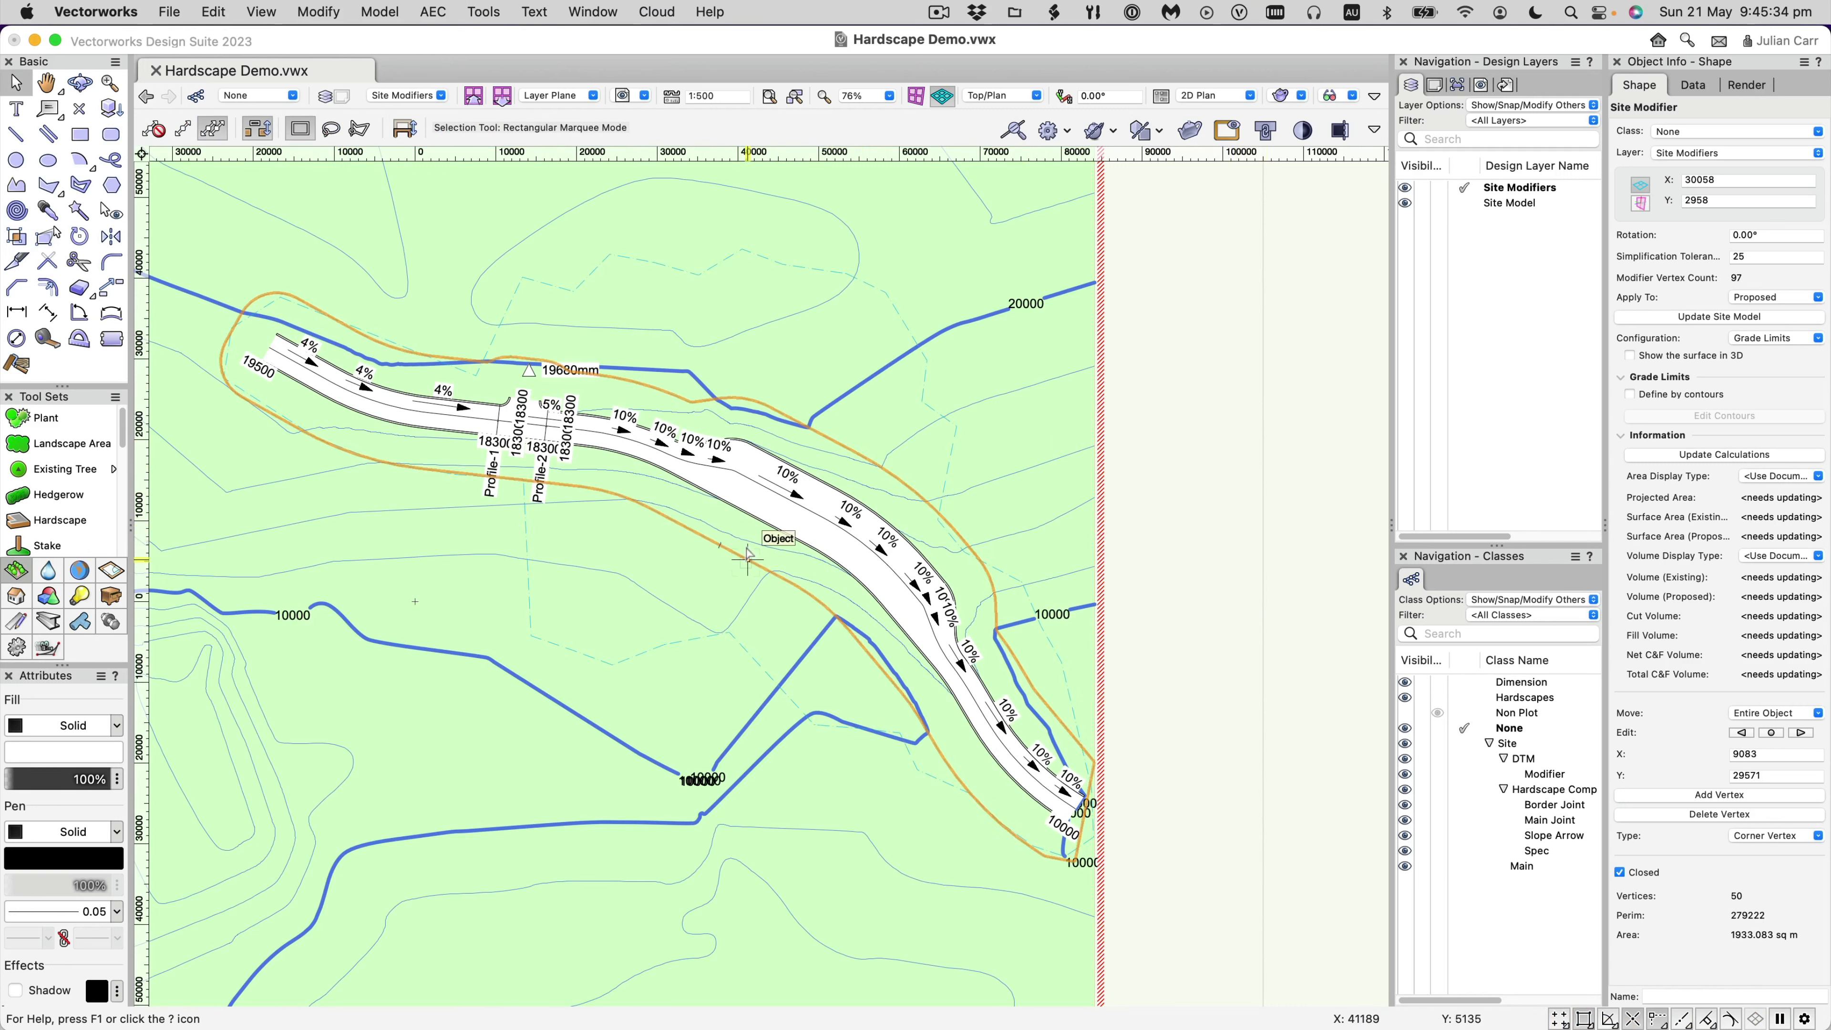
pyautogui.press('Escape')
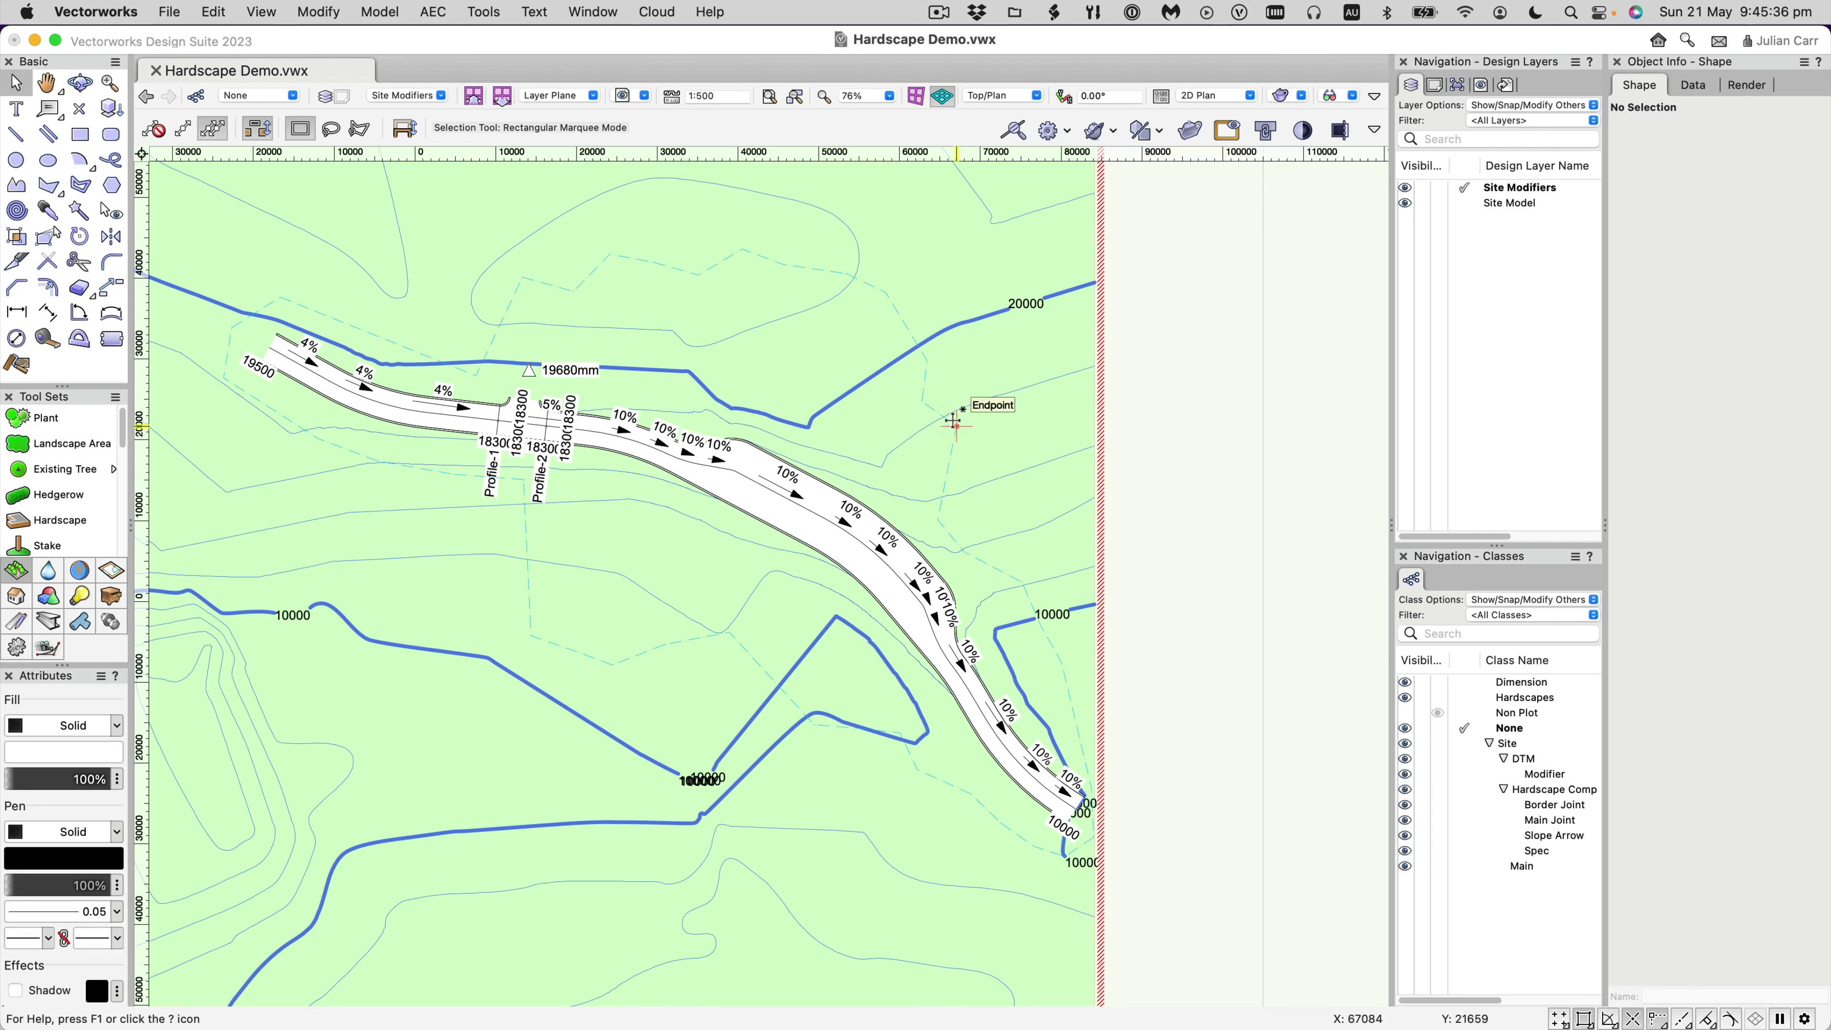
pyautogui.click(993, 401)
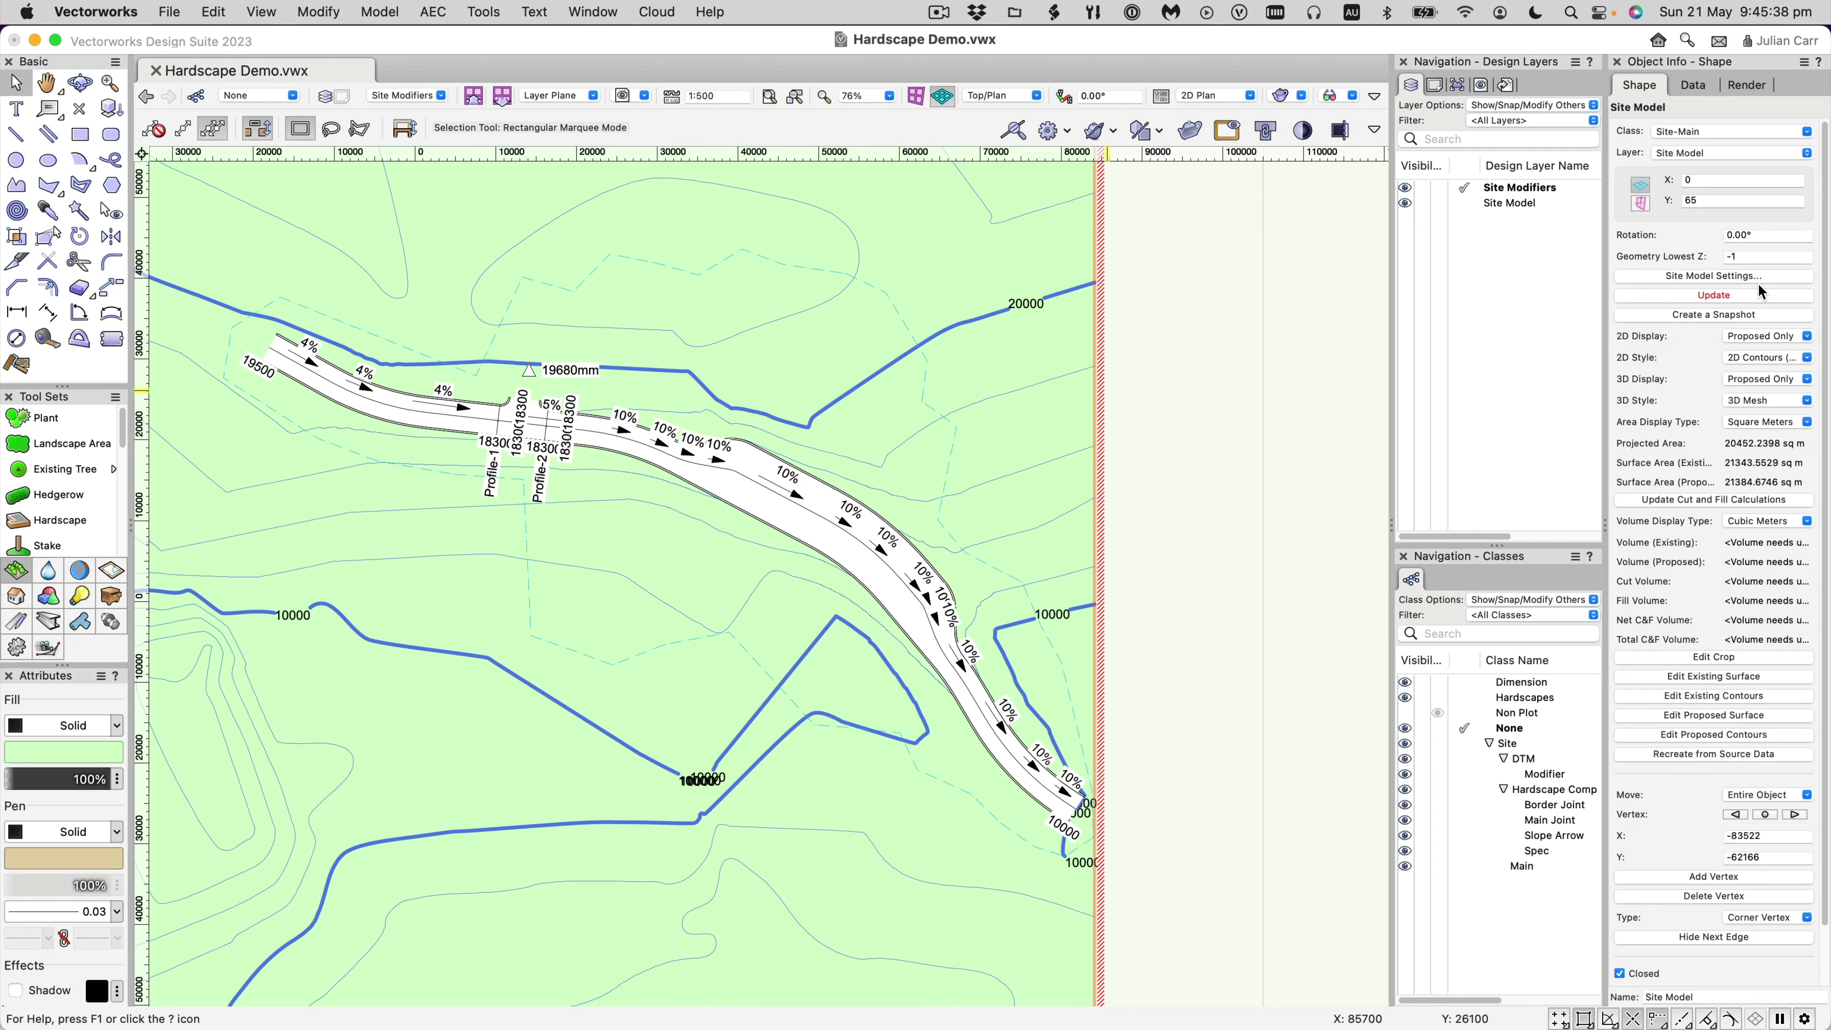
pyautogui.click(1758, 293)
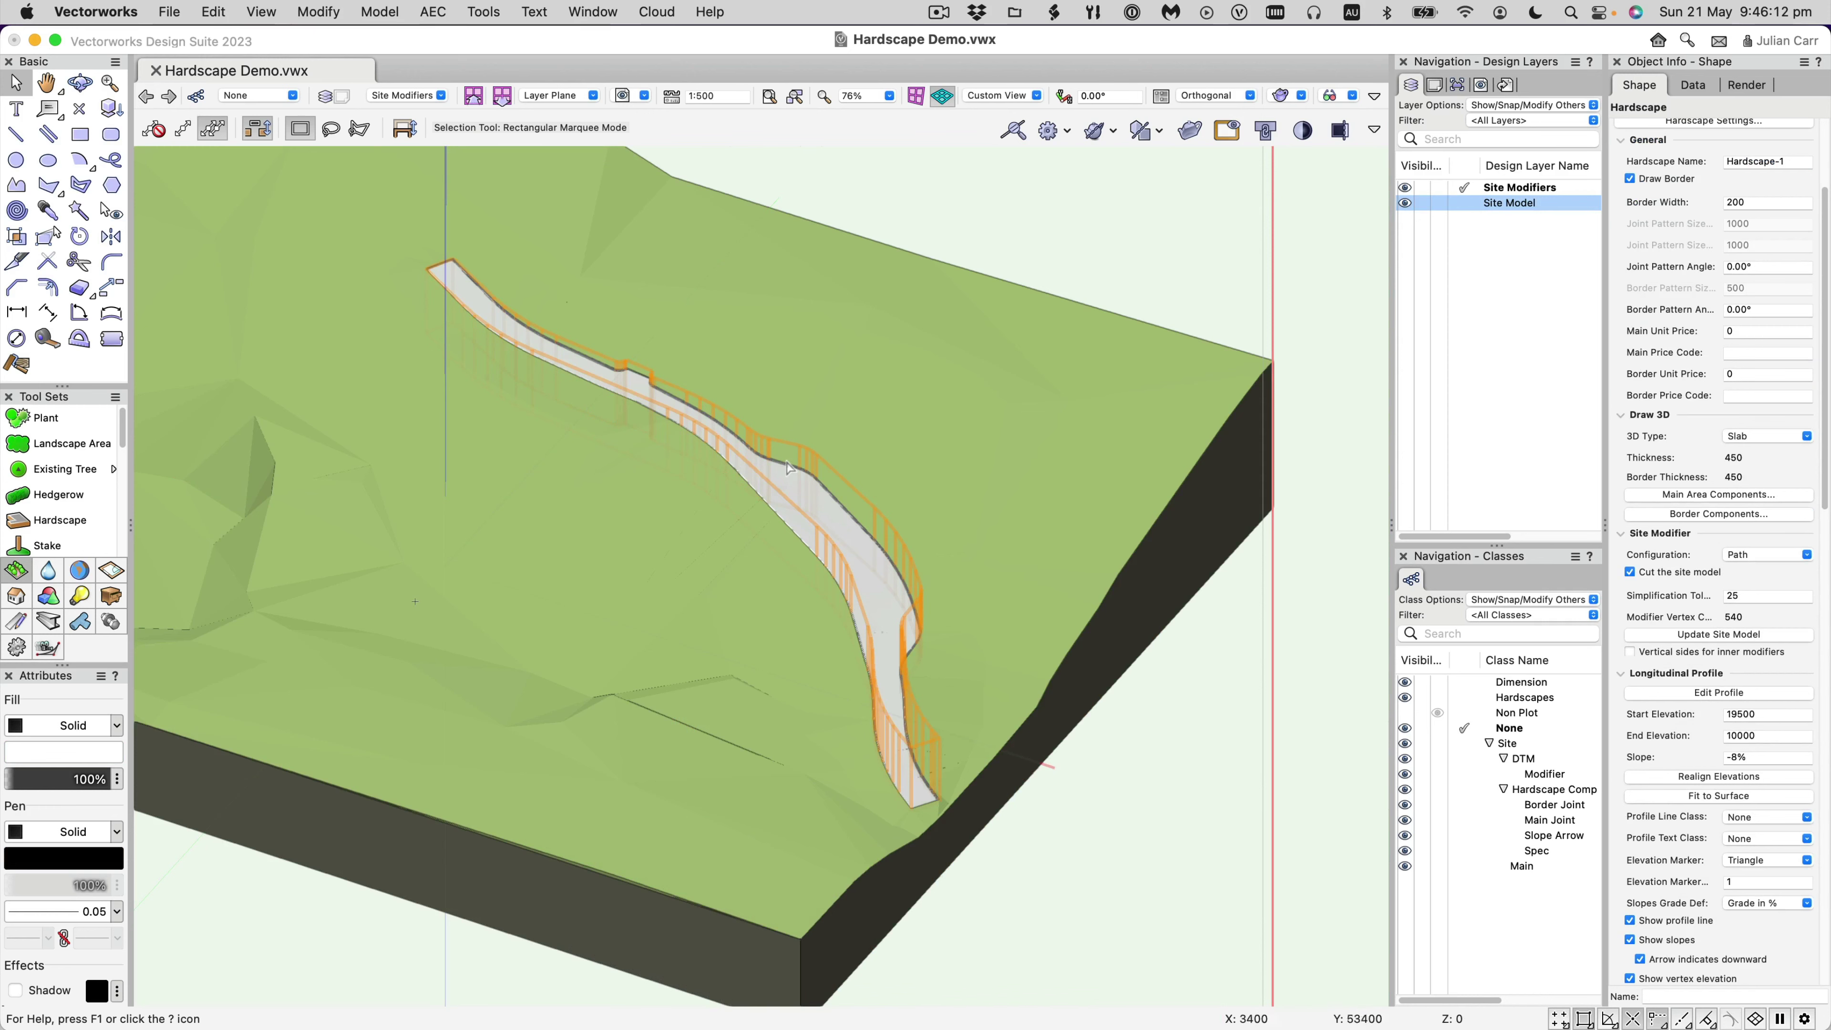
# Examine the road and the batter-graded terrain in 3D from the side, from above and from its lower end.
pyautogui.keyDown('shift'); pyautogui.moveTo(937, 552); pyautogui.dragTo(1010, 461, button='middle'); pyautogui.keyUp('shift')
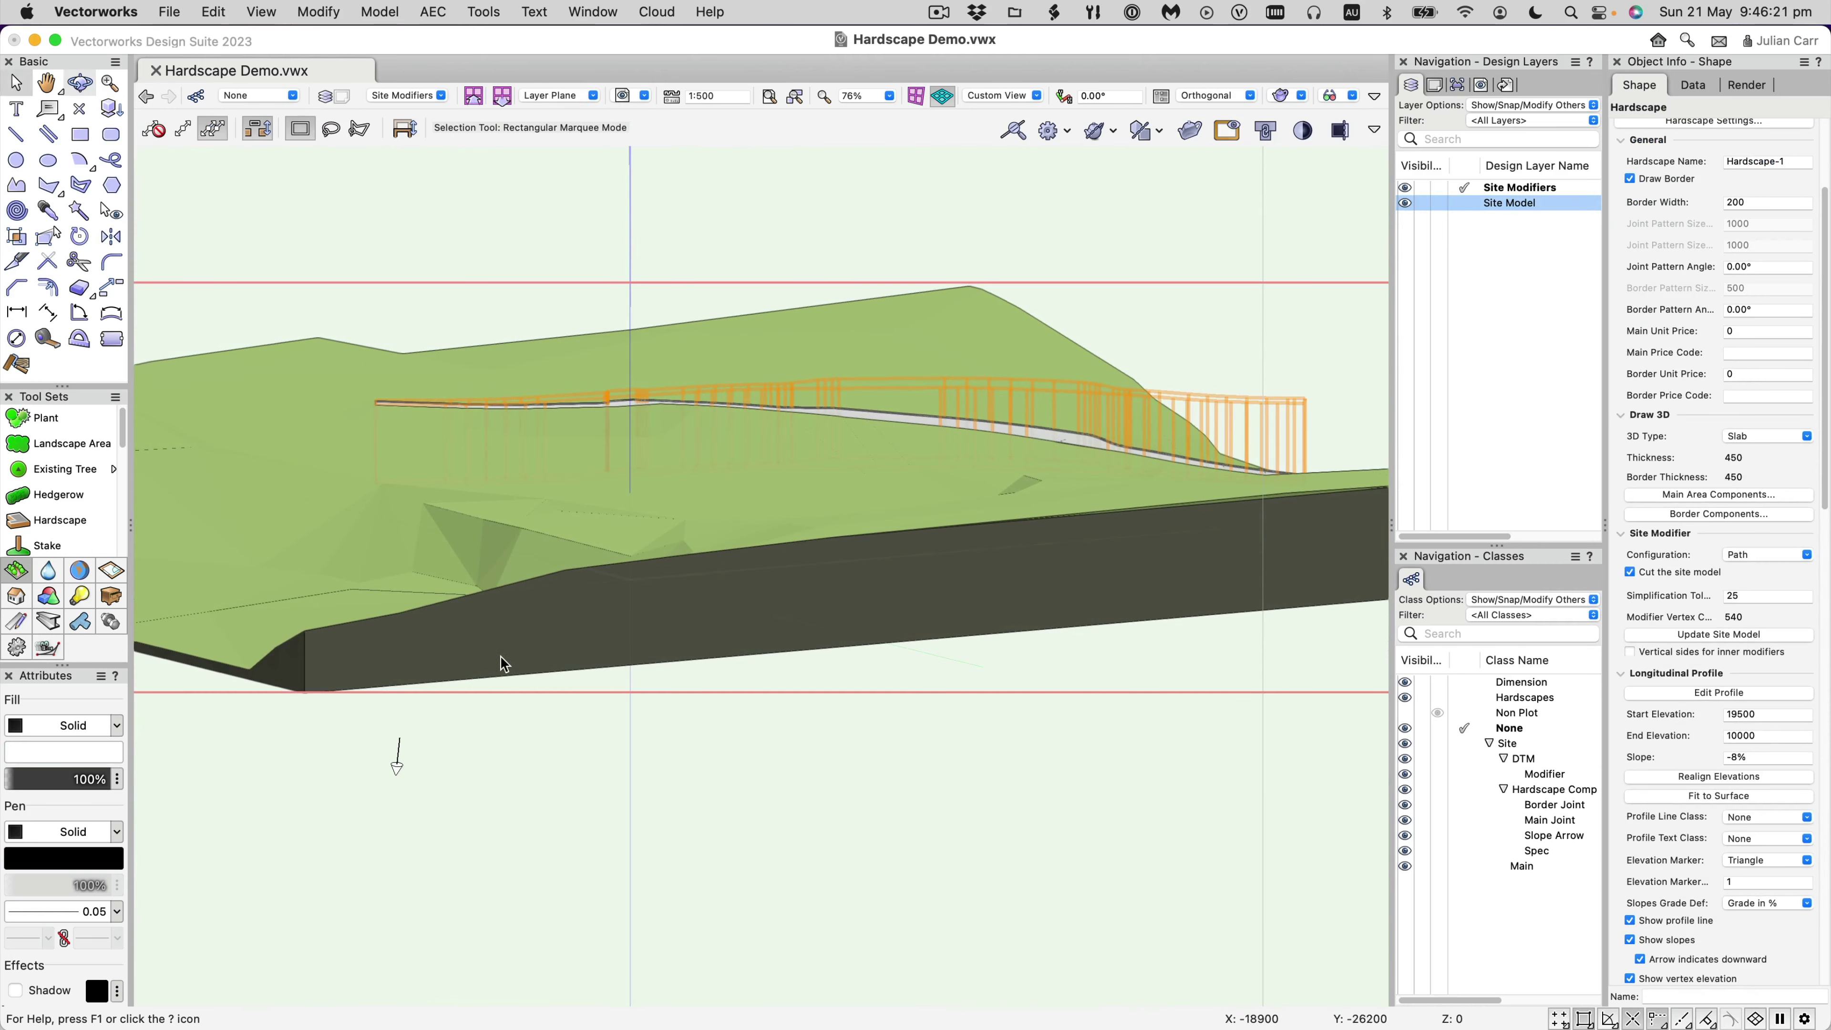
pyautogui.click(395, 764)
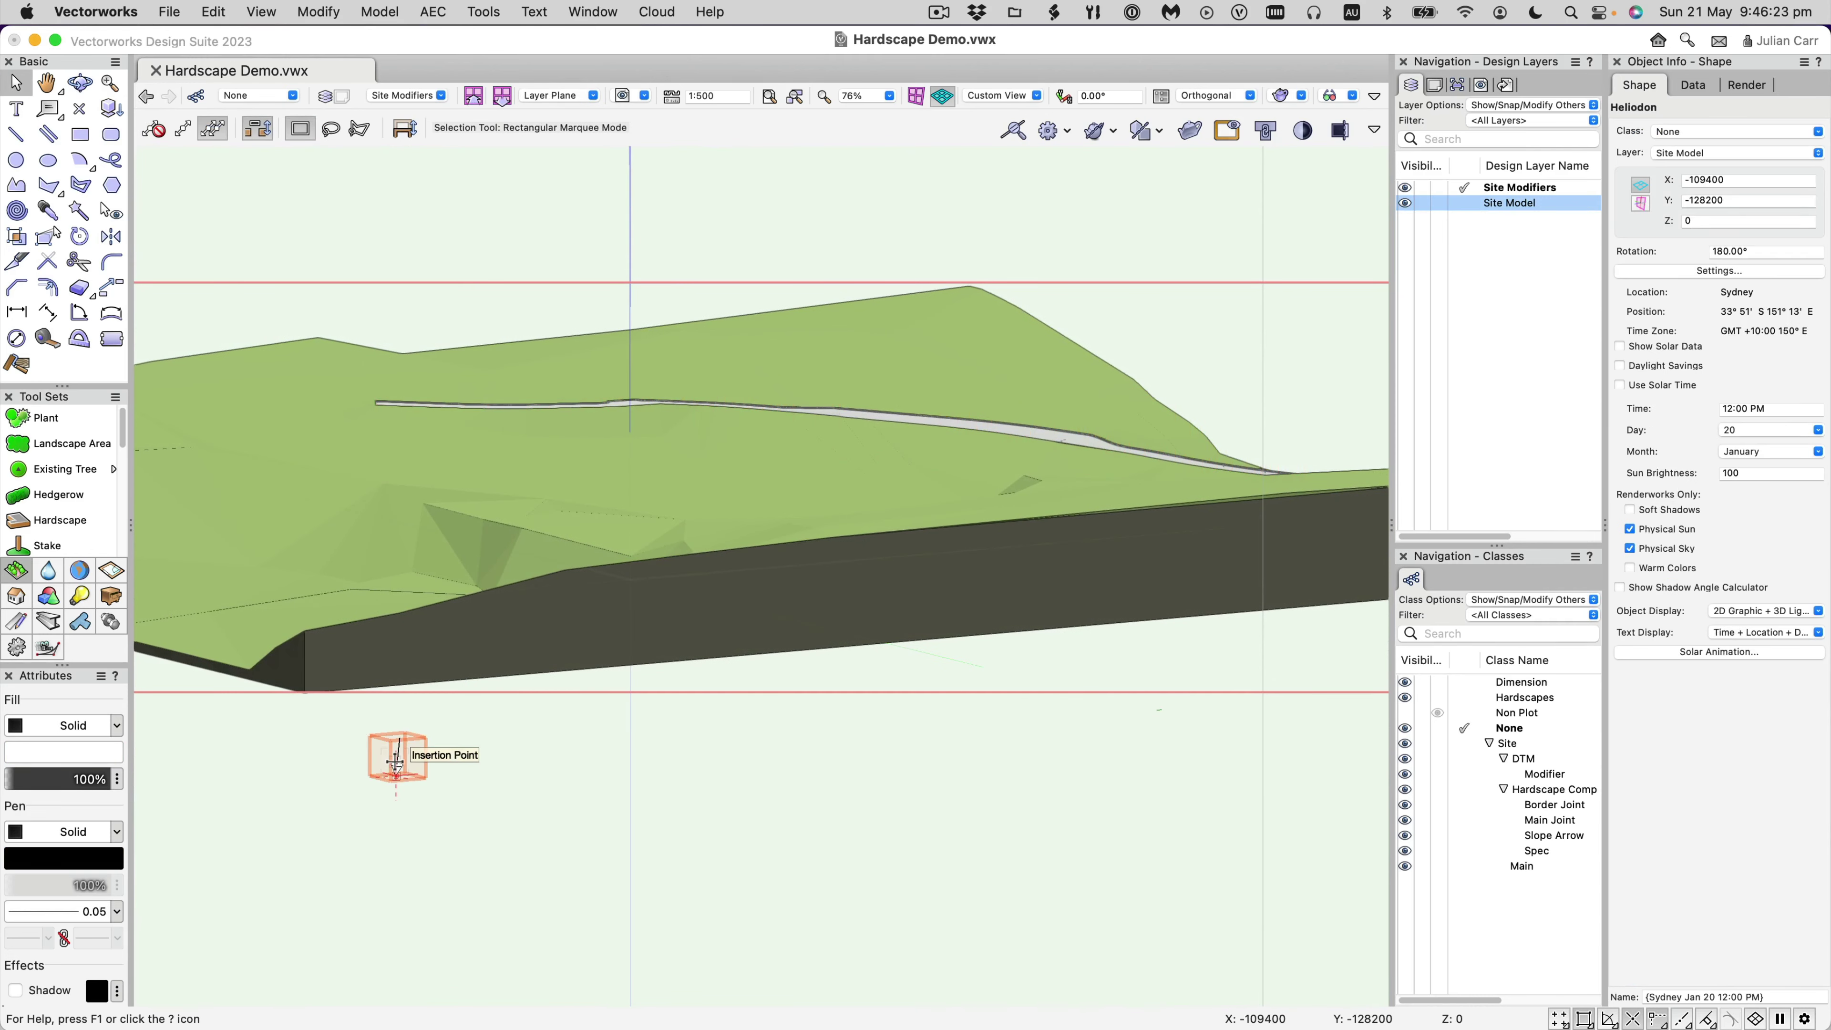
pyautogui.click(79, 82)
pyautogui.moveTo(1008, 488); pyautogui.dragTo(647, 519)
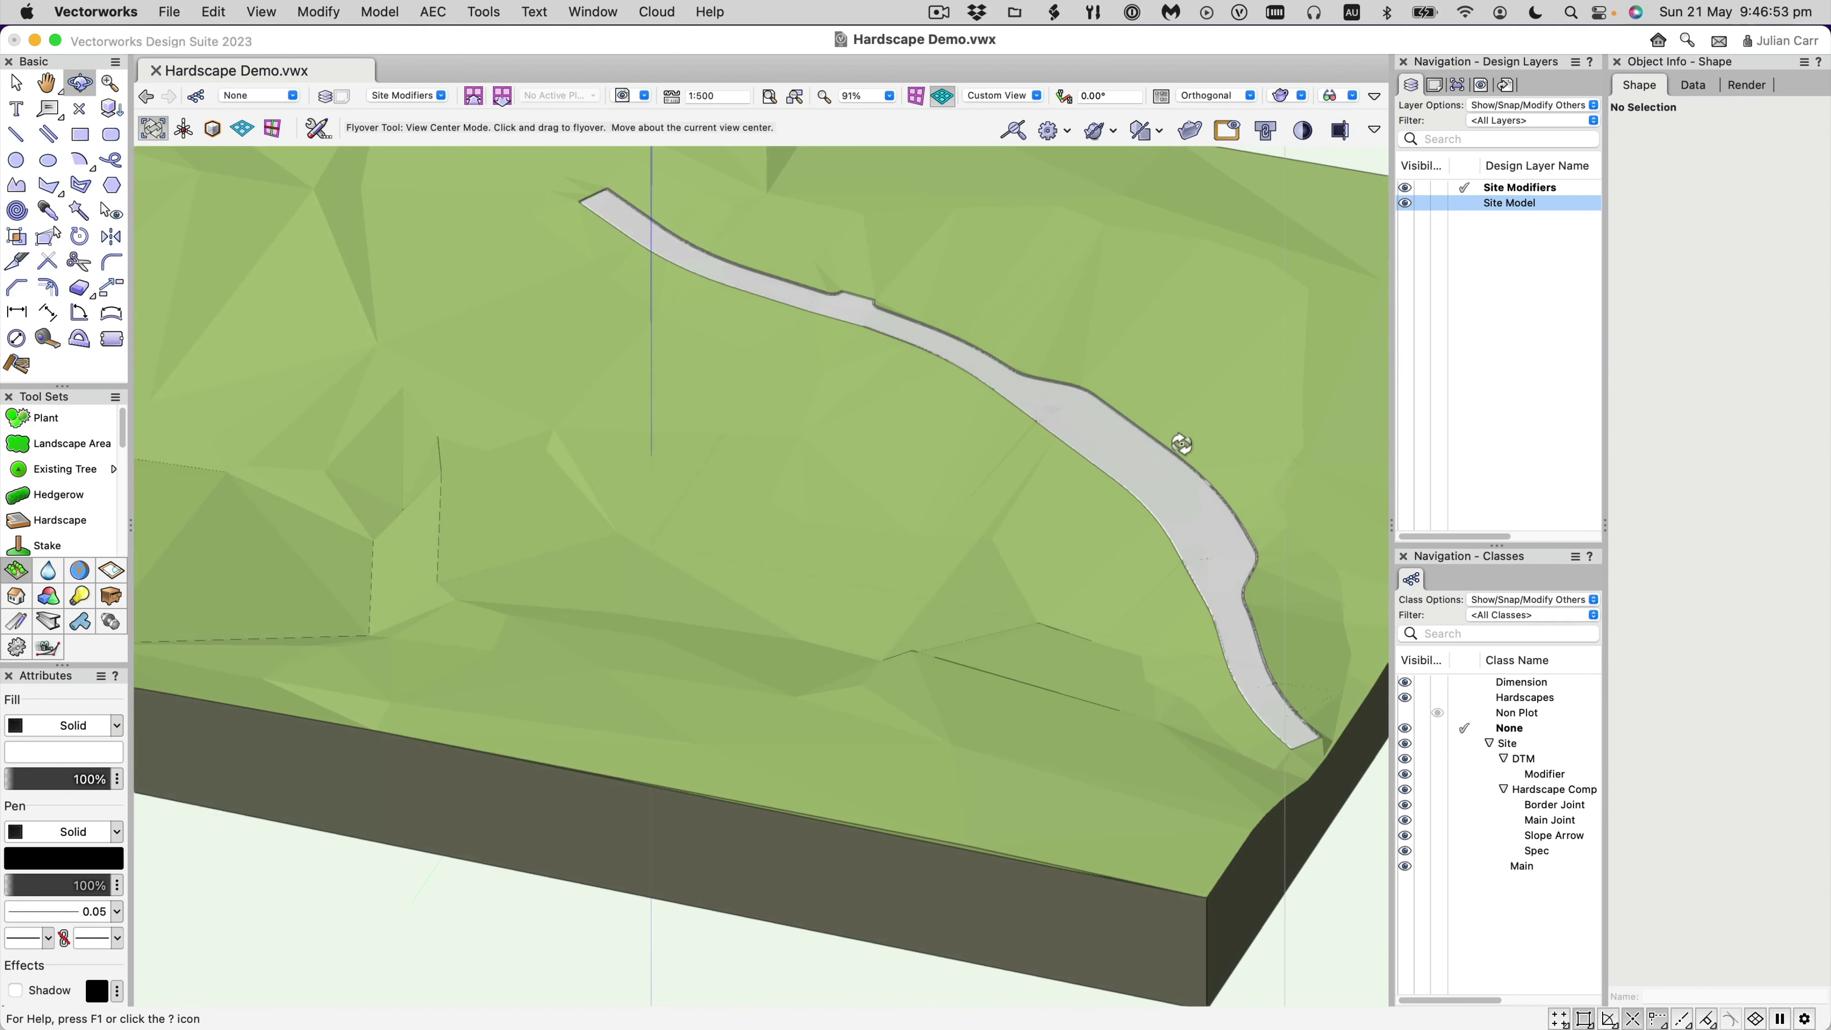
pyautogui.moveTo(1182, 444); pyautogui.dragTo(1033, 361)
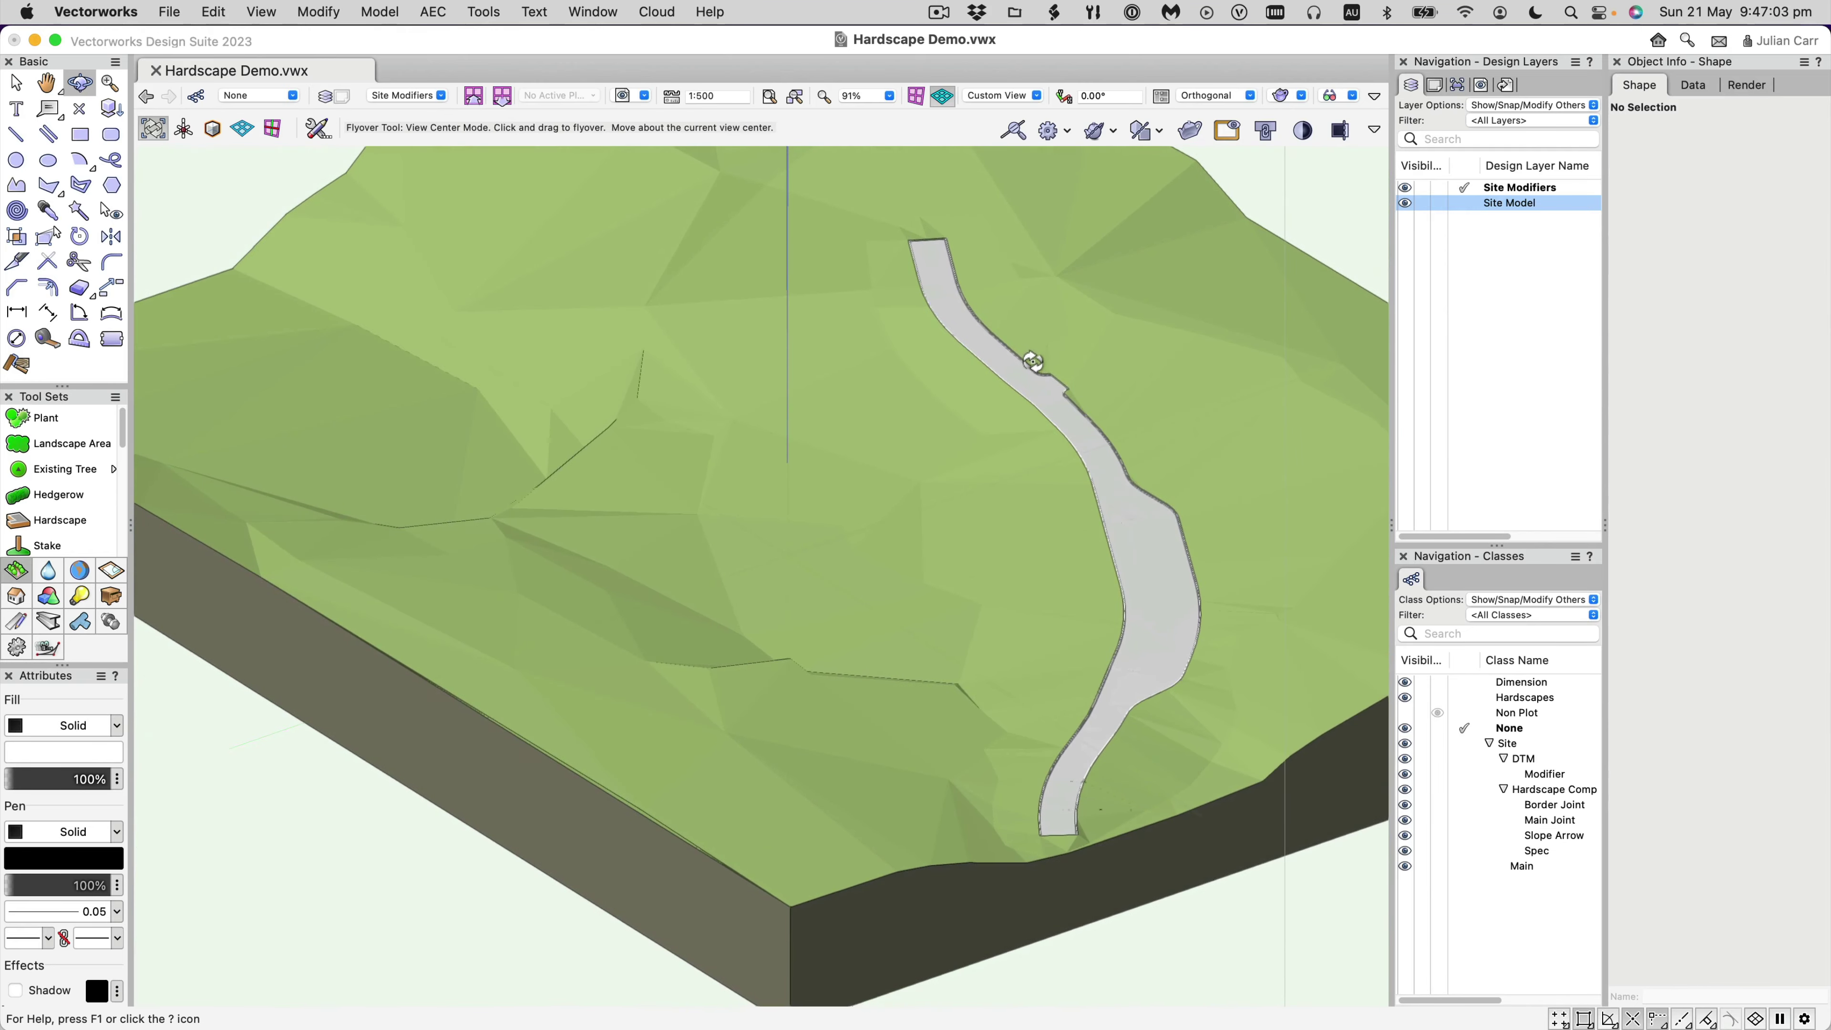